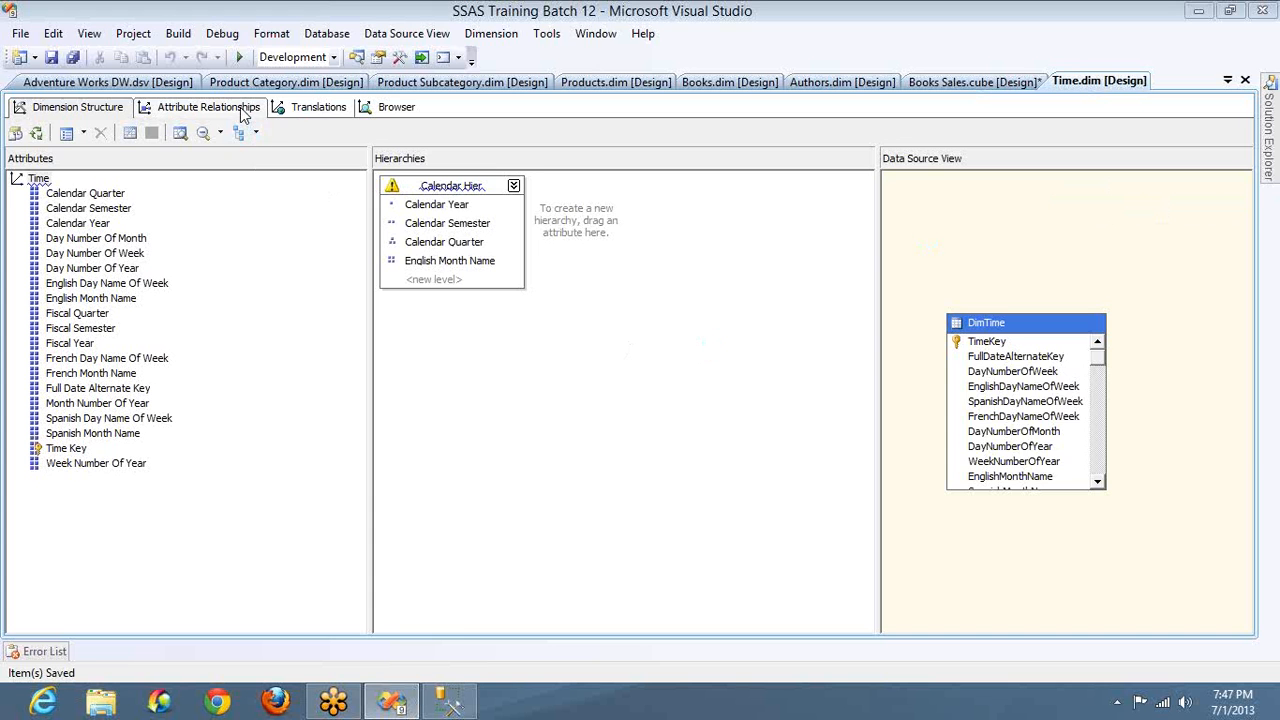
Examine the Time dimension's attribute relationships between Time Key and the Calendar Semester, Year, Quarter and English Month Name attributes.
click(241, 113)
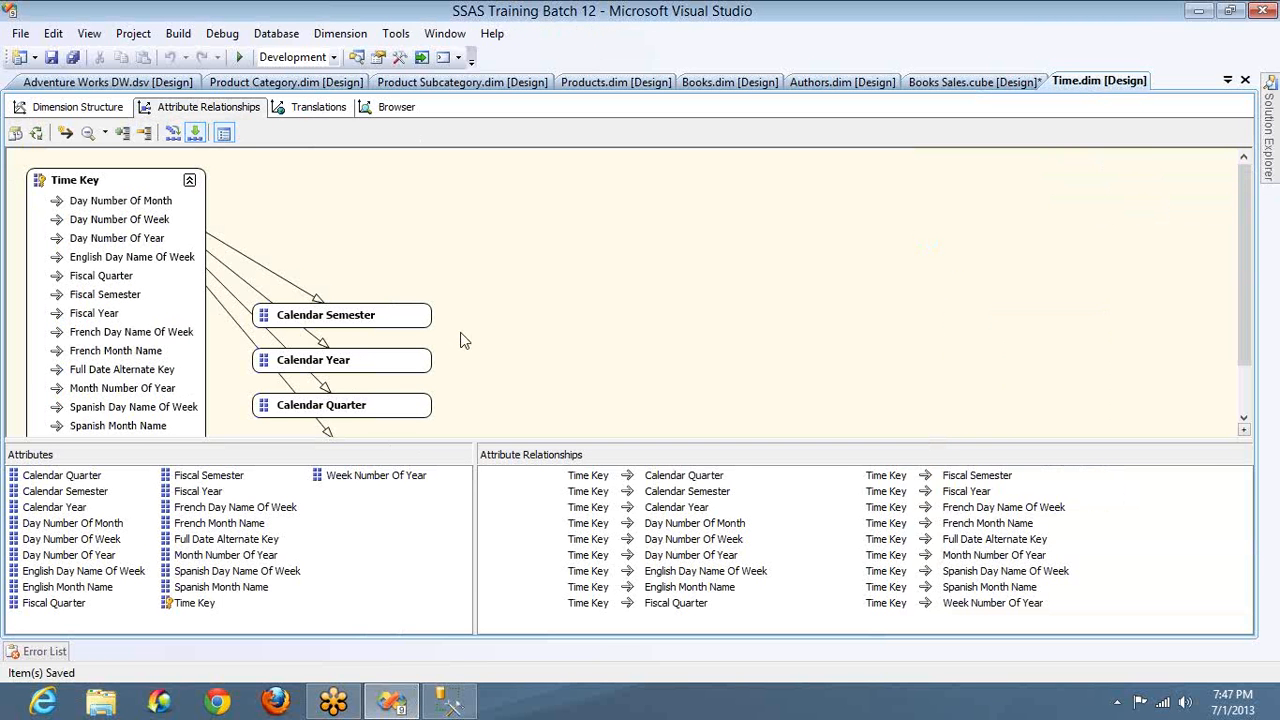
key(Down)
key(Down)
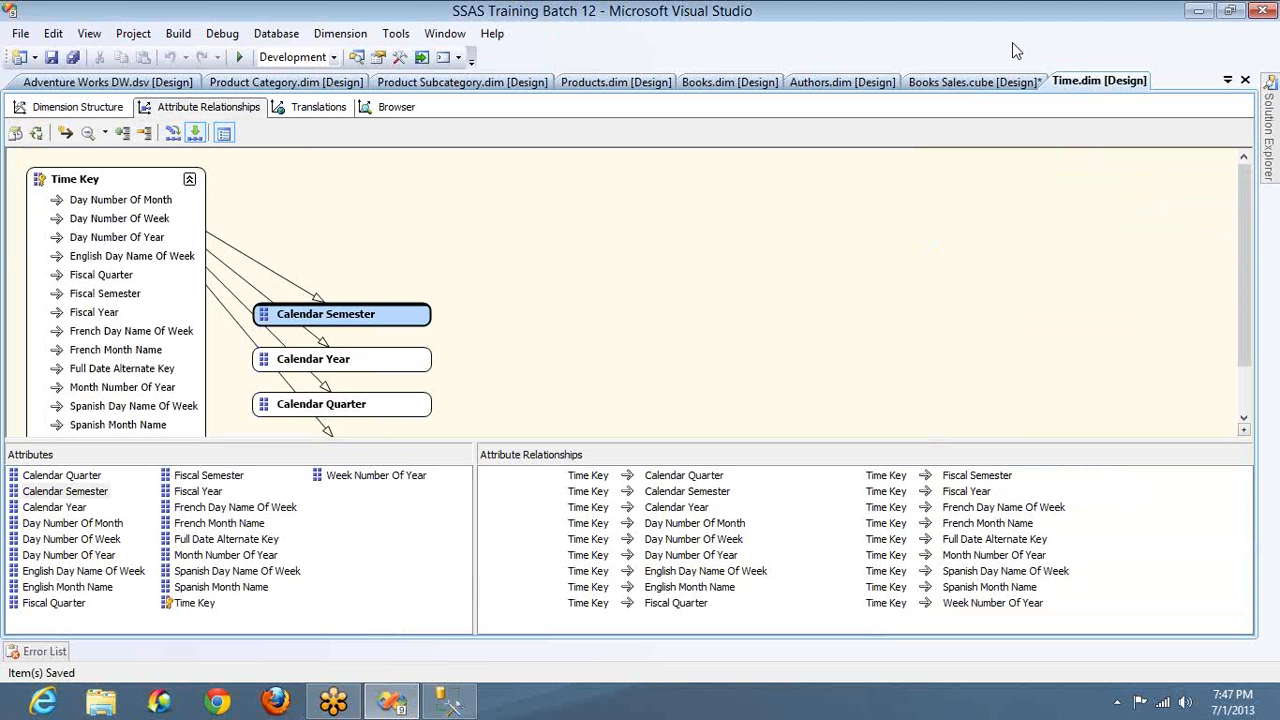
click(1244, 418)
click(1244, 418)
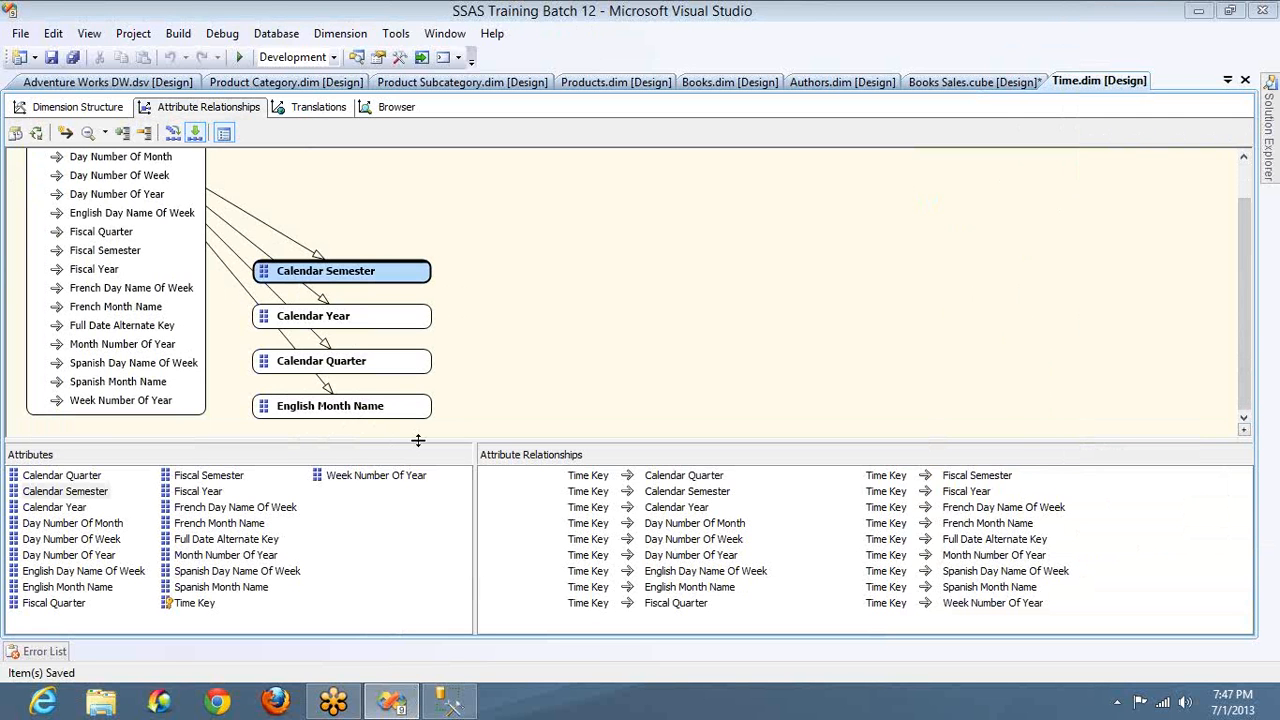
click(1243, 186)
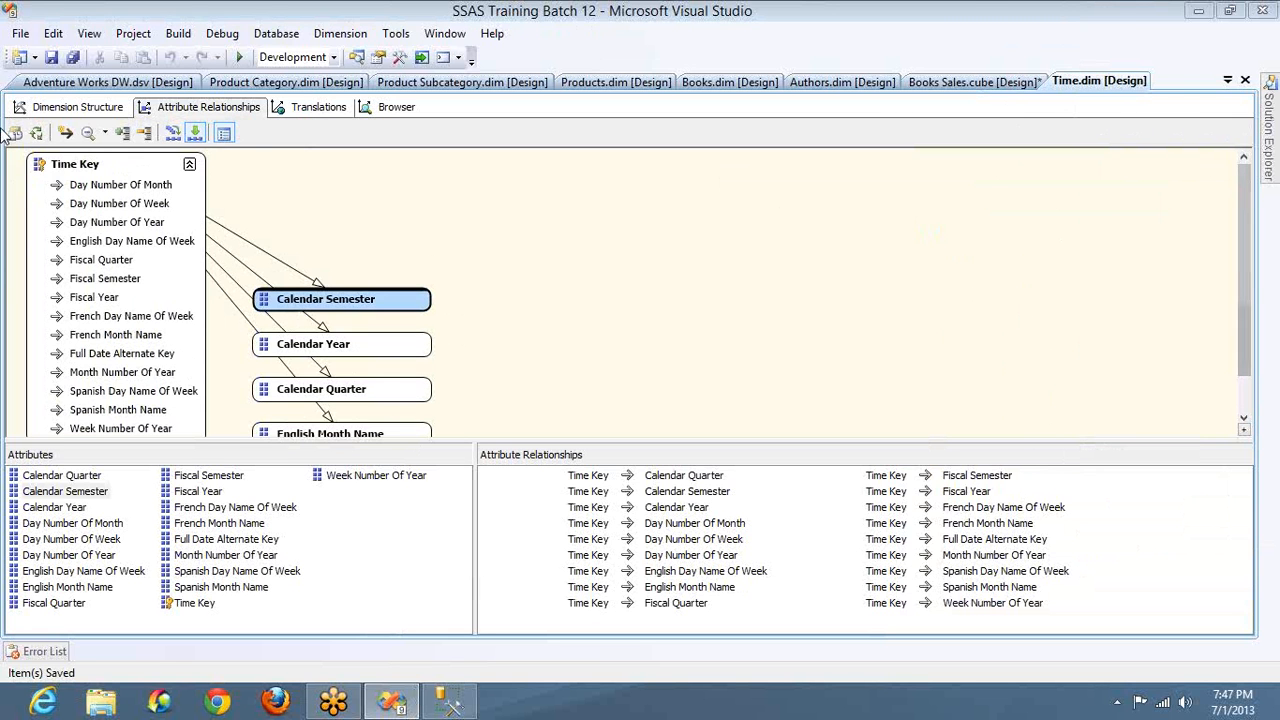
click(62, 166)
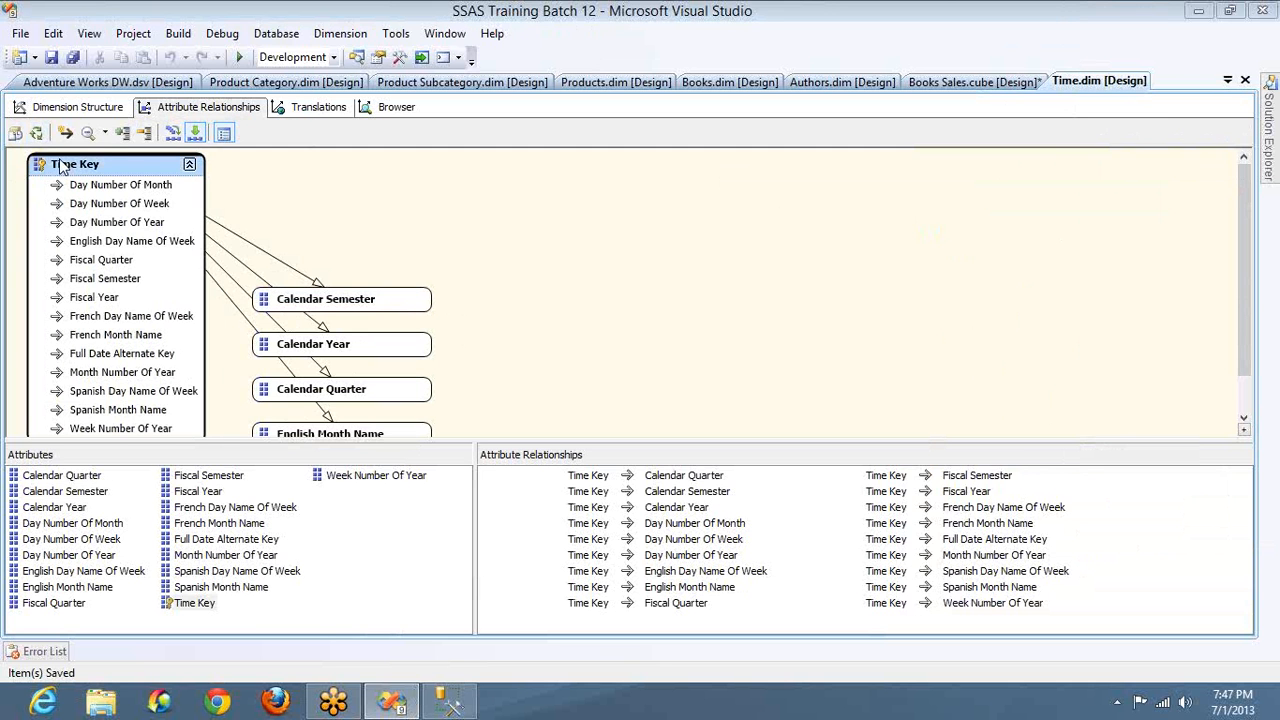
Delete the Calendar Hier. hierarchy from the Time dimension's structure.
click(100, 112)
click(425, 190)
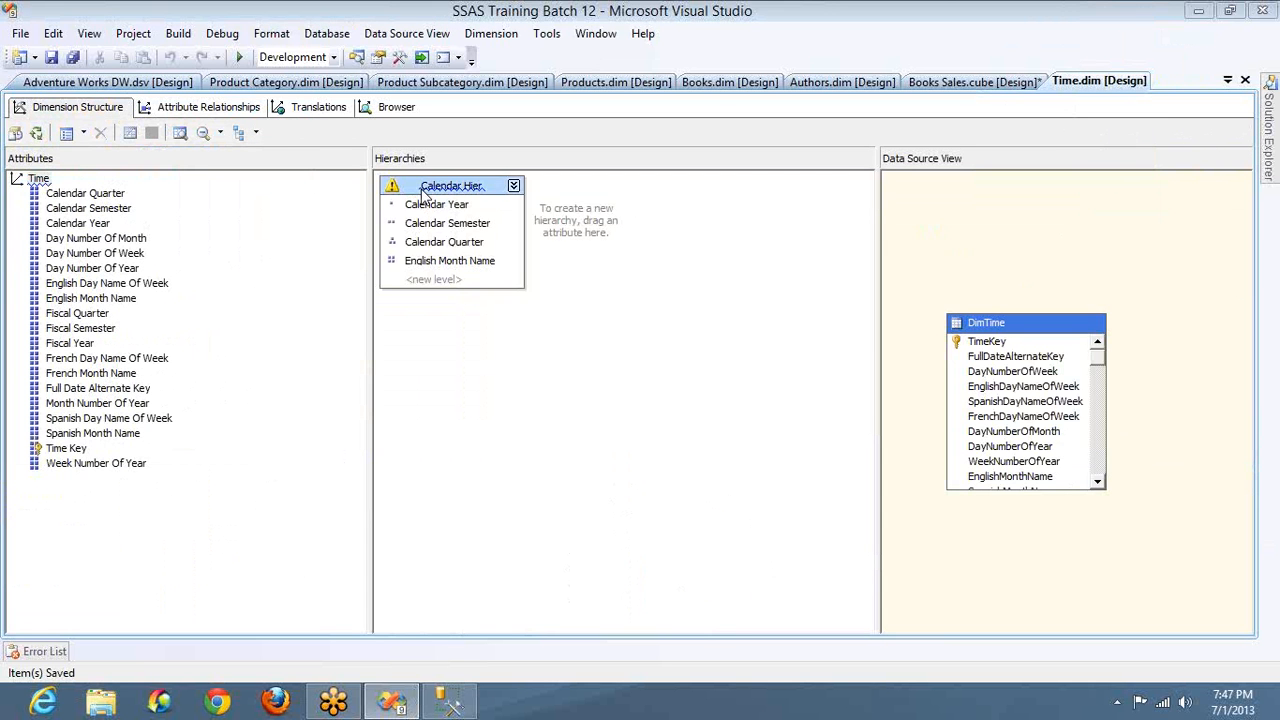
key(Delete)
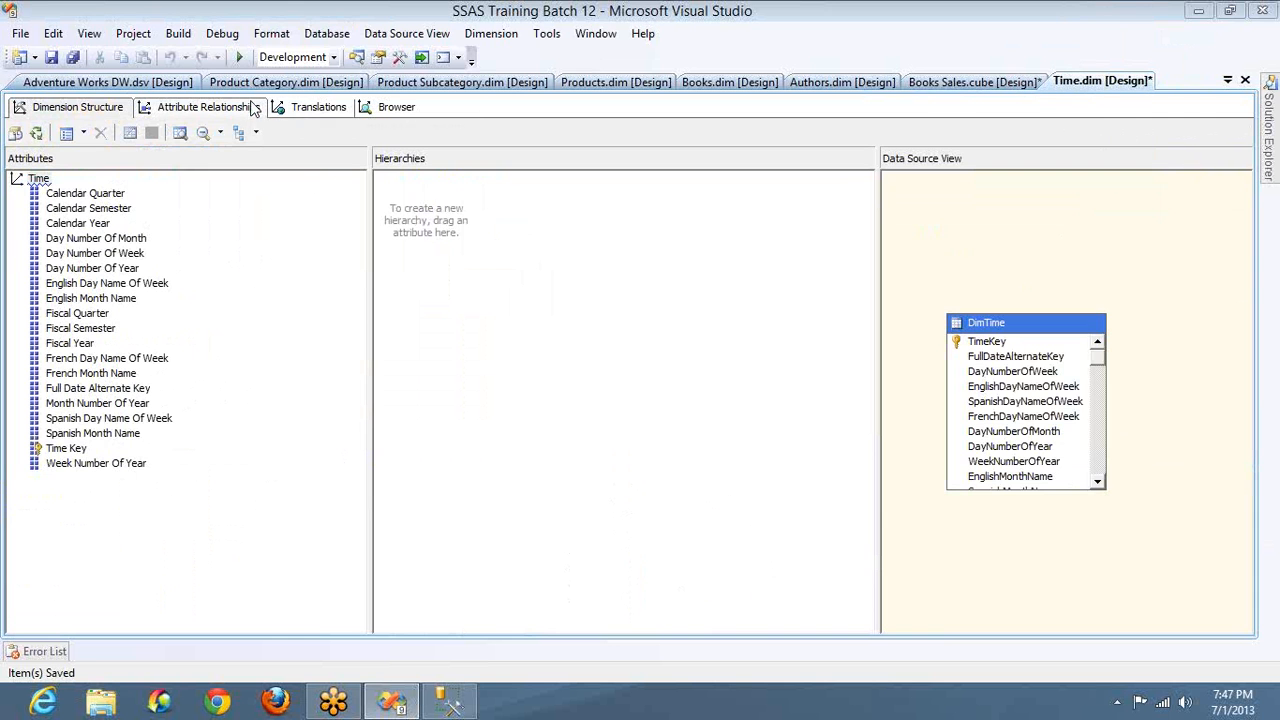
Examine the Time dimension's attribute relationships again, checking how Calendar Quarter relates to Time Key.
click(253, 110)
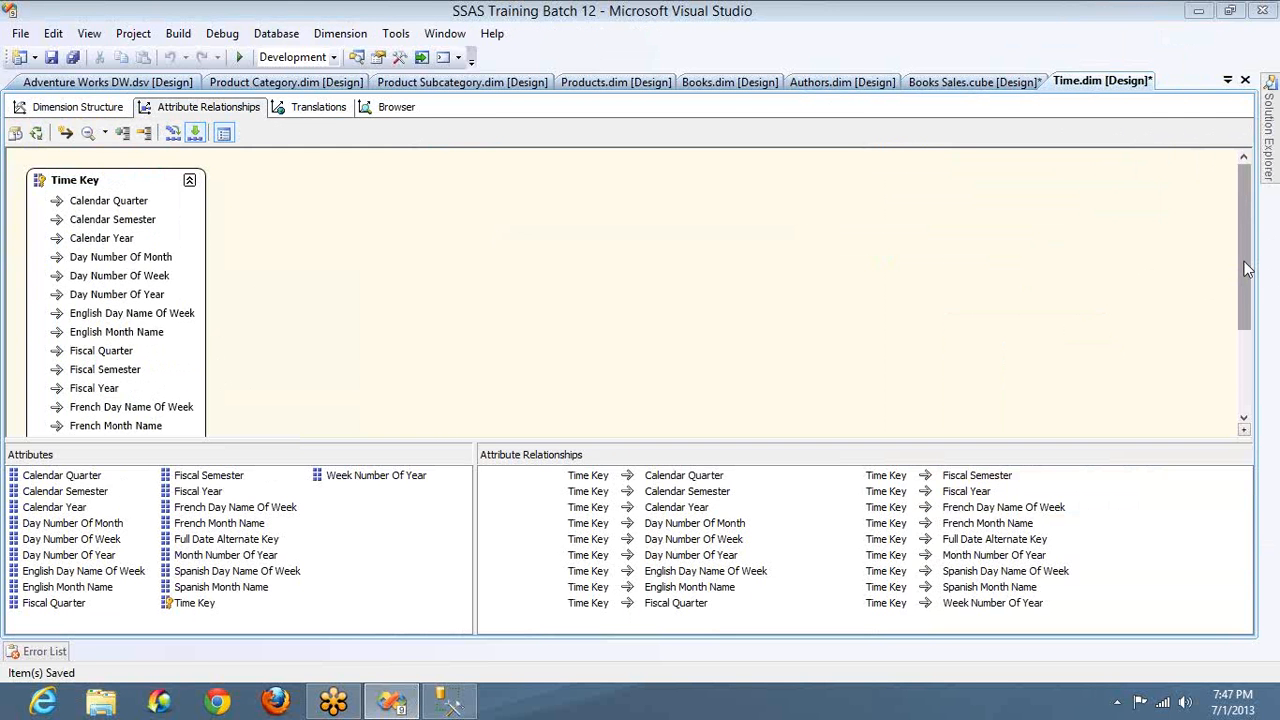
mouse_move(1247, 268)
mouse_down()
mouse_move(1246, 365)
mouse_move(1246, 248)
mouse_up()
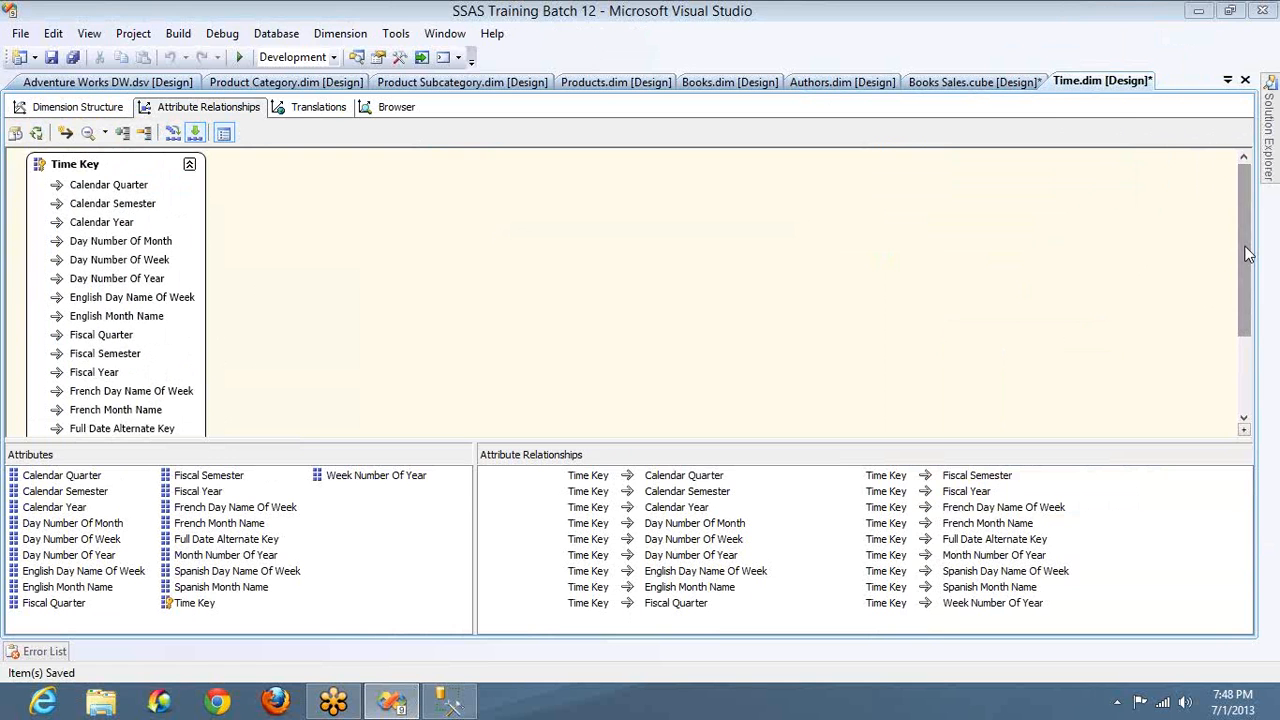
click(120, 189)
scroll(119, 189, up, 1)
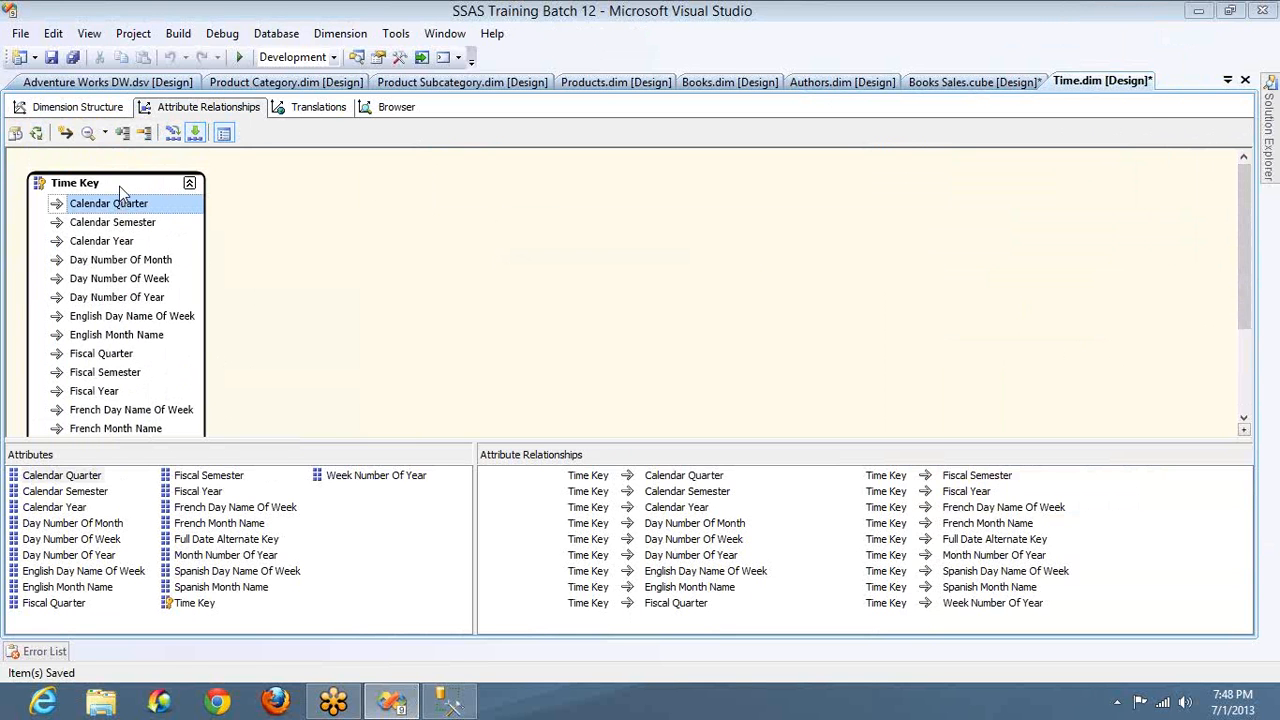
click(80, 185)
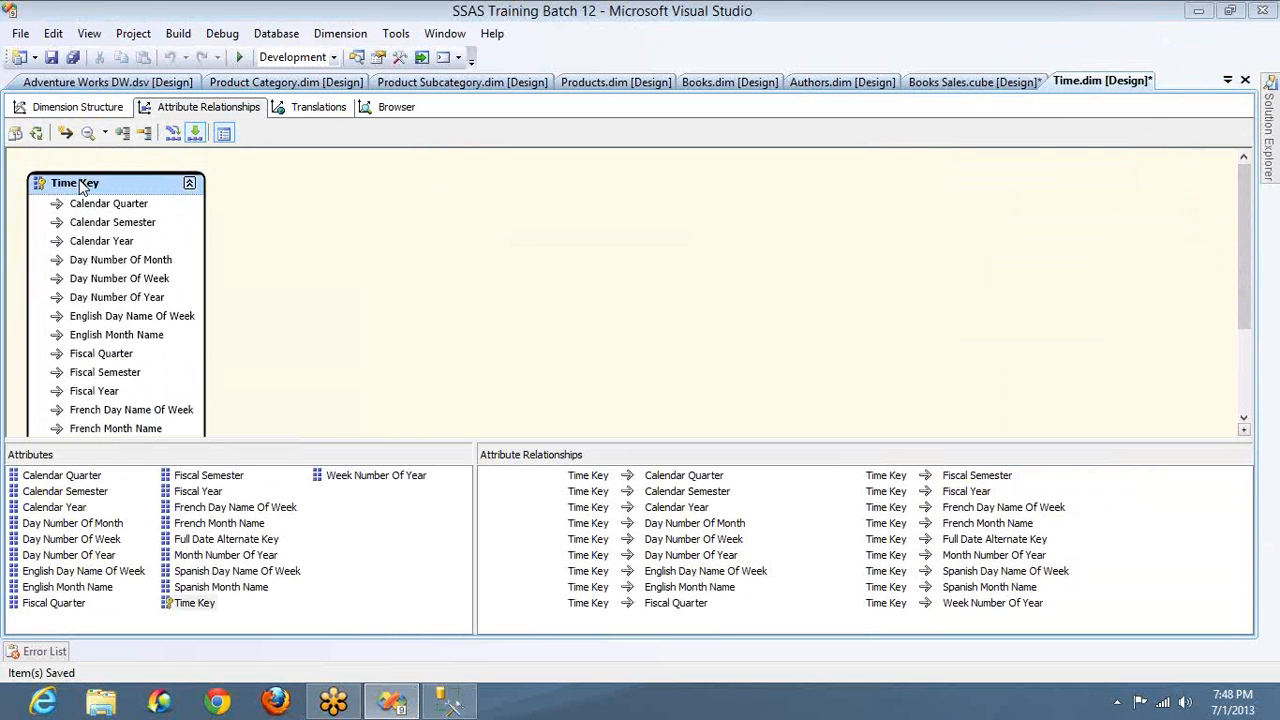
click(133, 207)
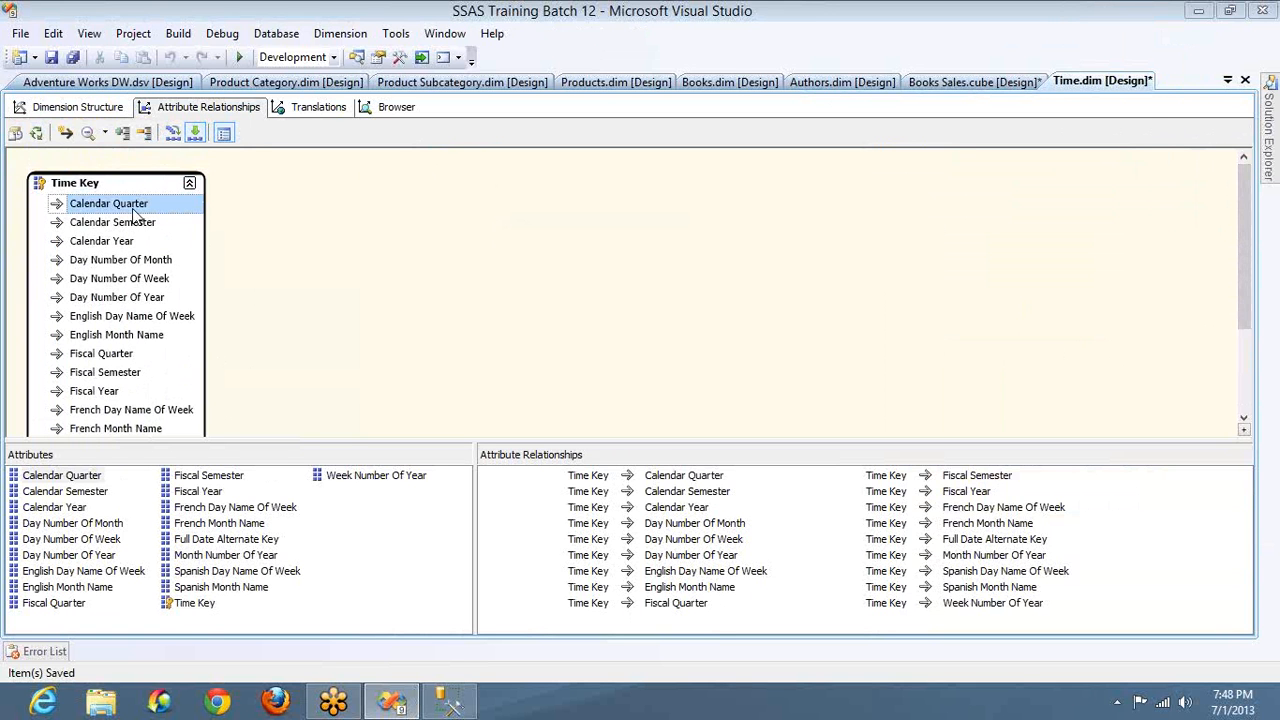
click(91, 183)
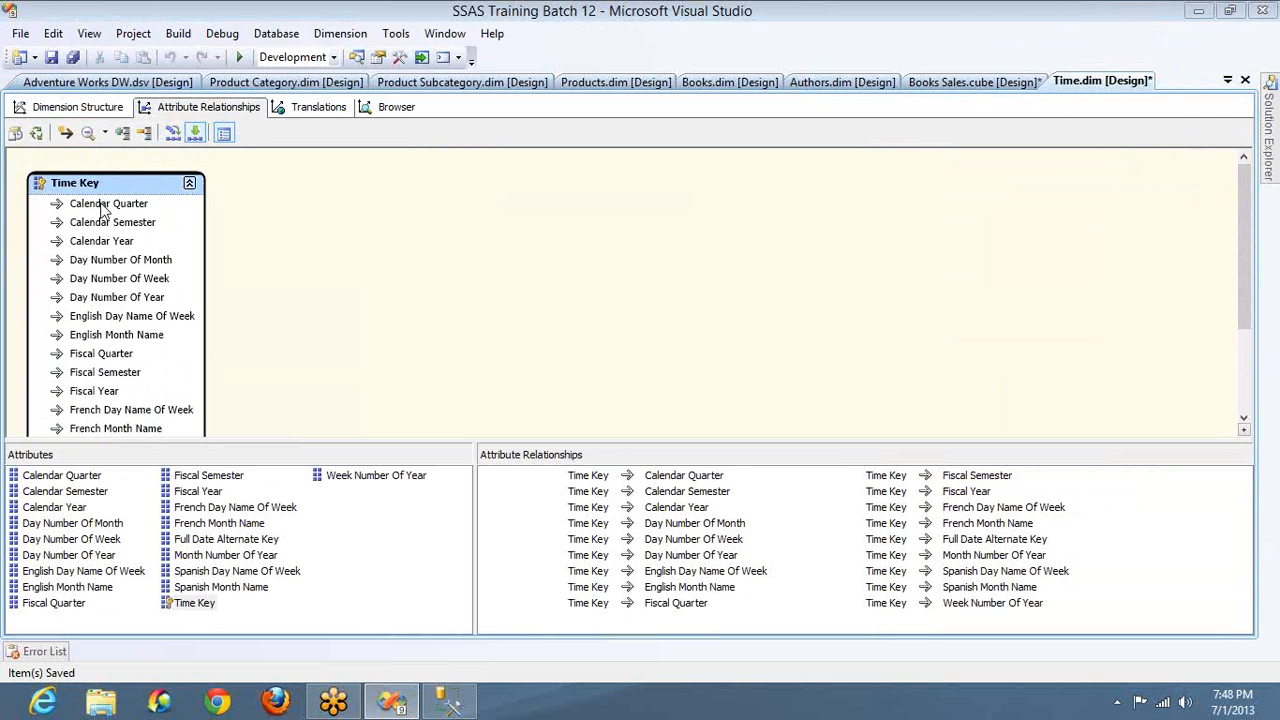
click(103, 208)
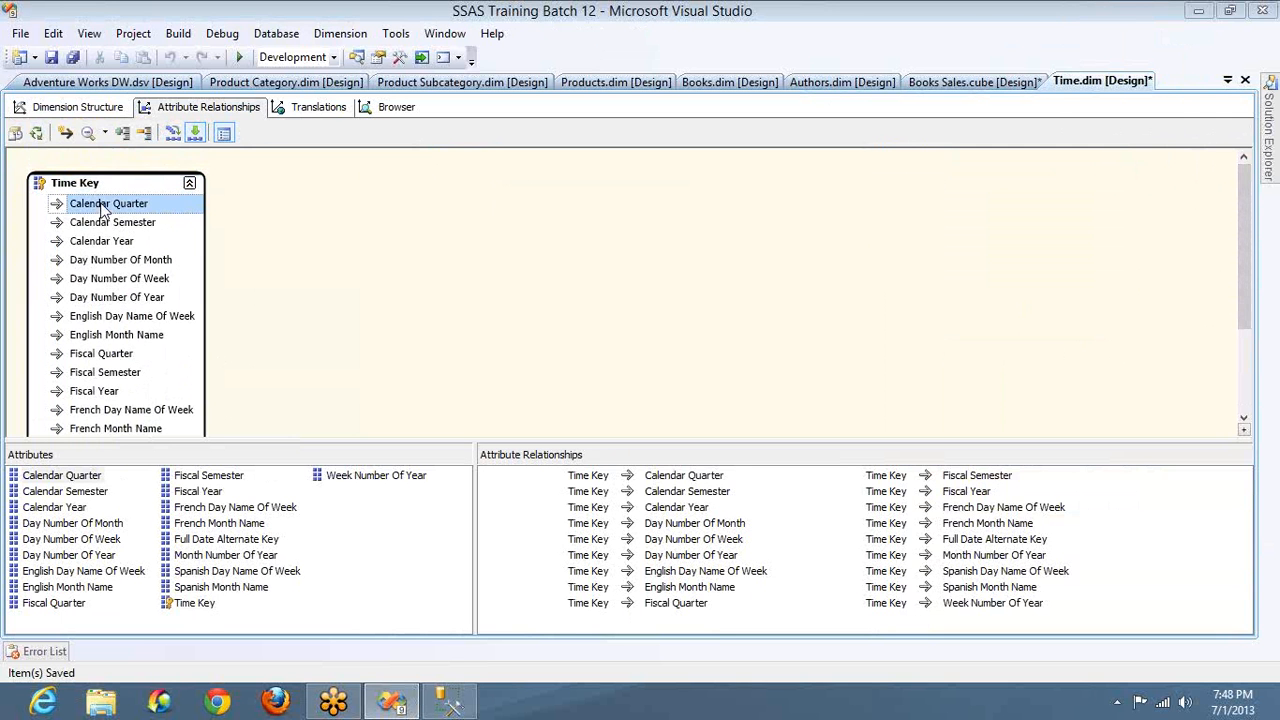
Switch to SQL Server Management Studio and write a query selecting SUM(Salesamount) from FactInternetSales with alias A.
click(462, 708)
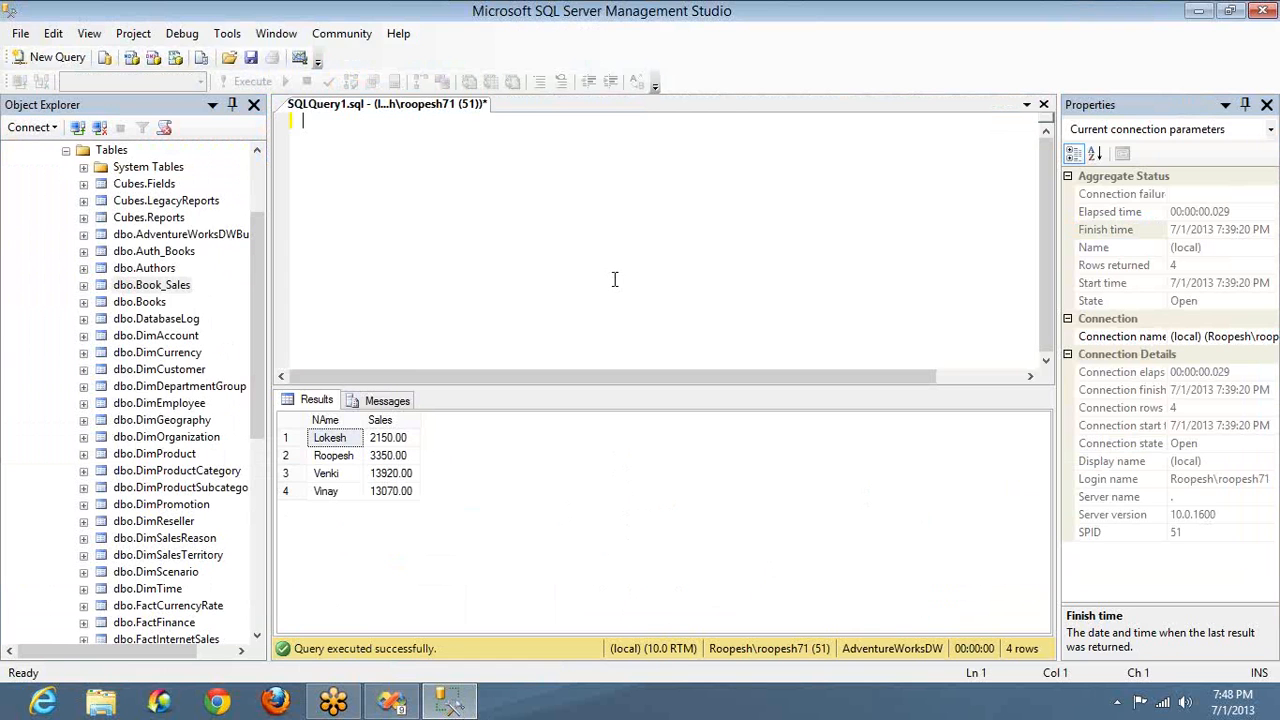
text(select )
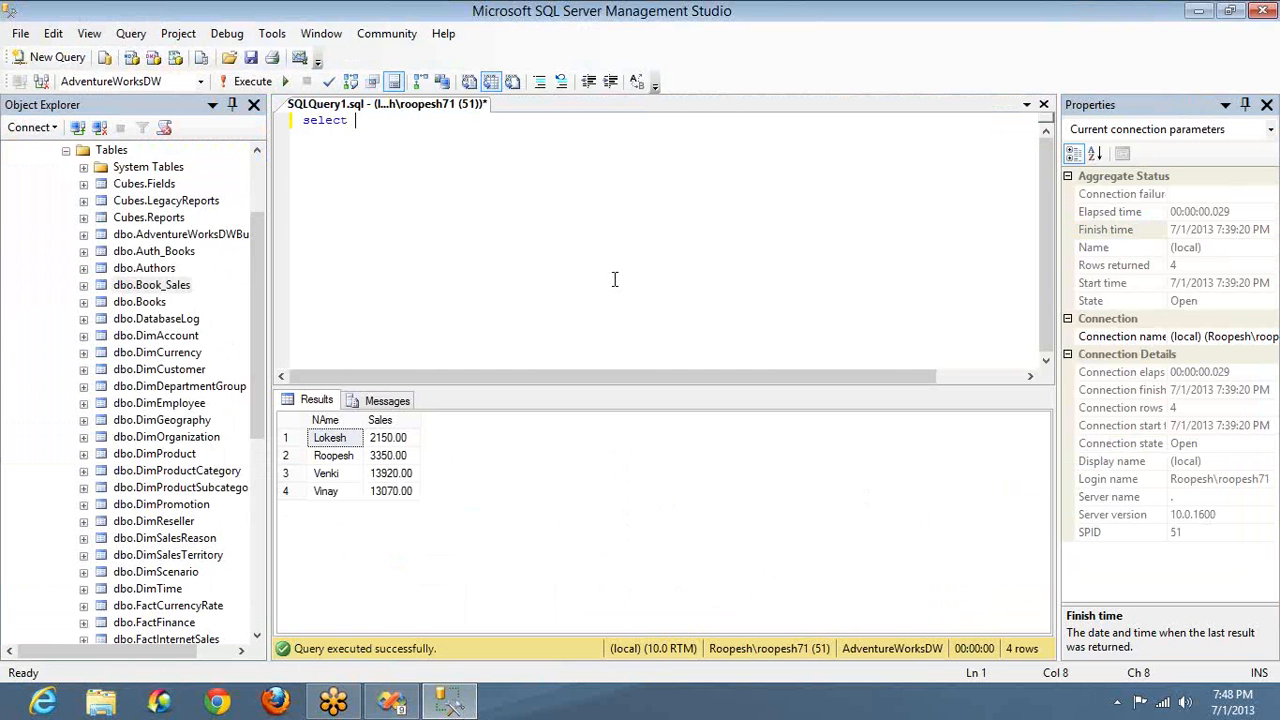
text(sum)
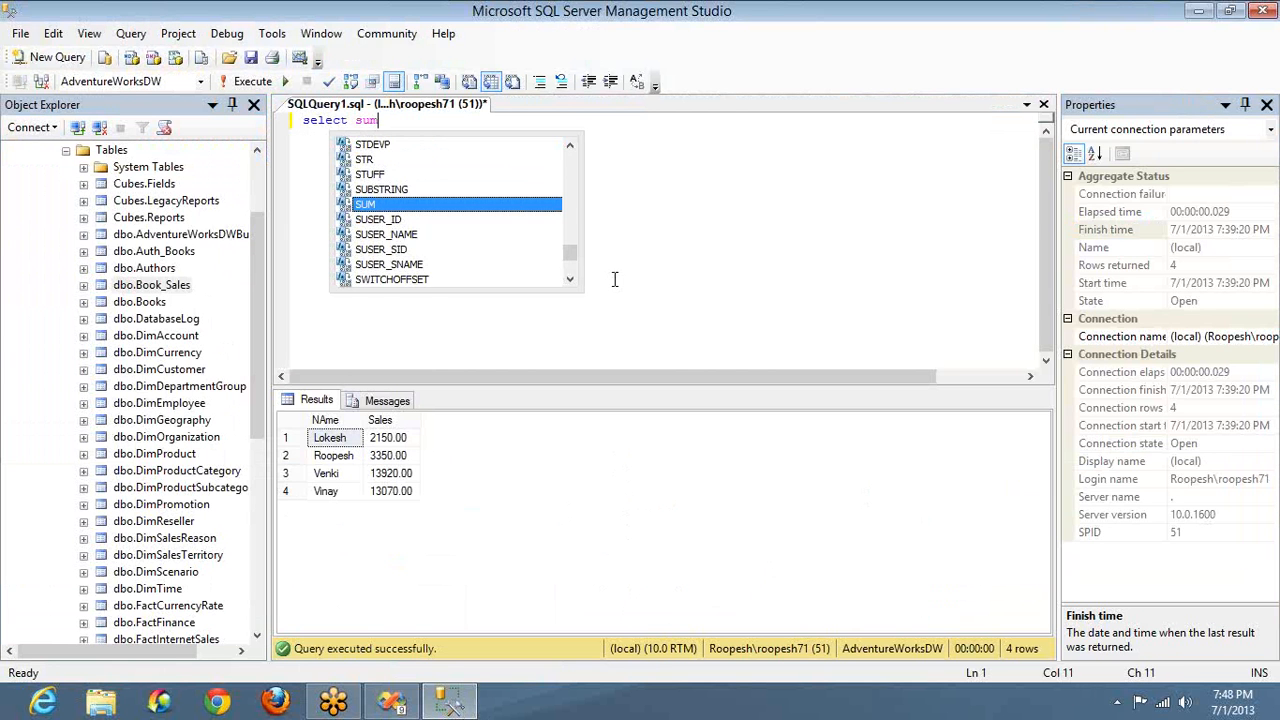
text((Sales)
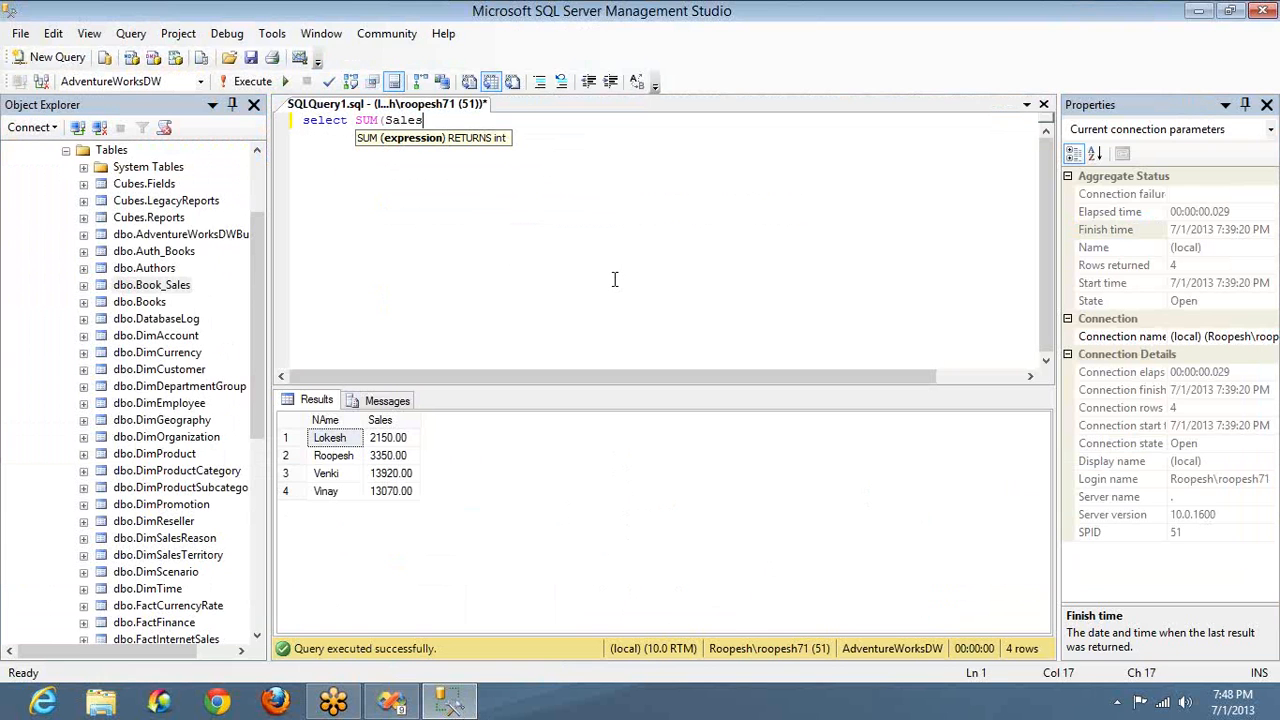
text(amount) )
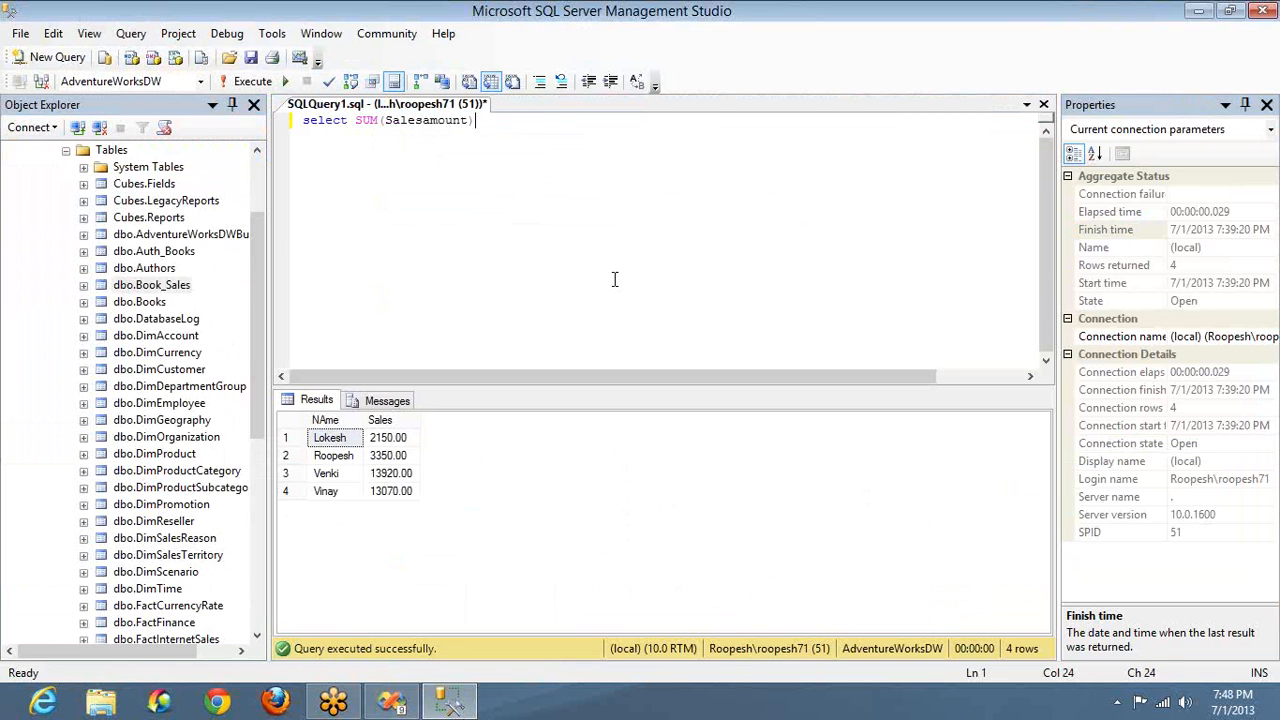
text(from factInternetSales A)
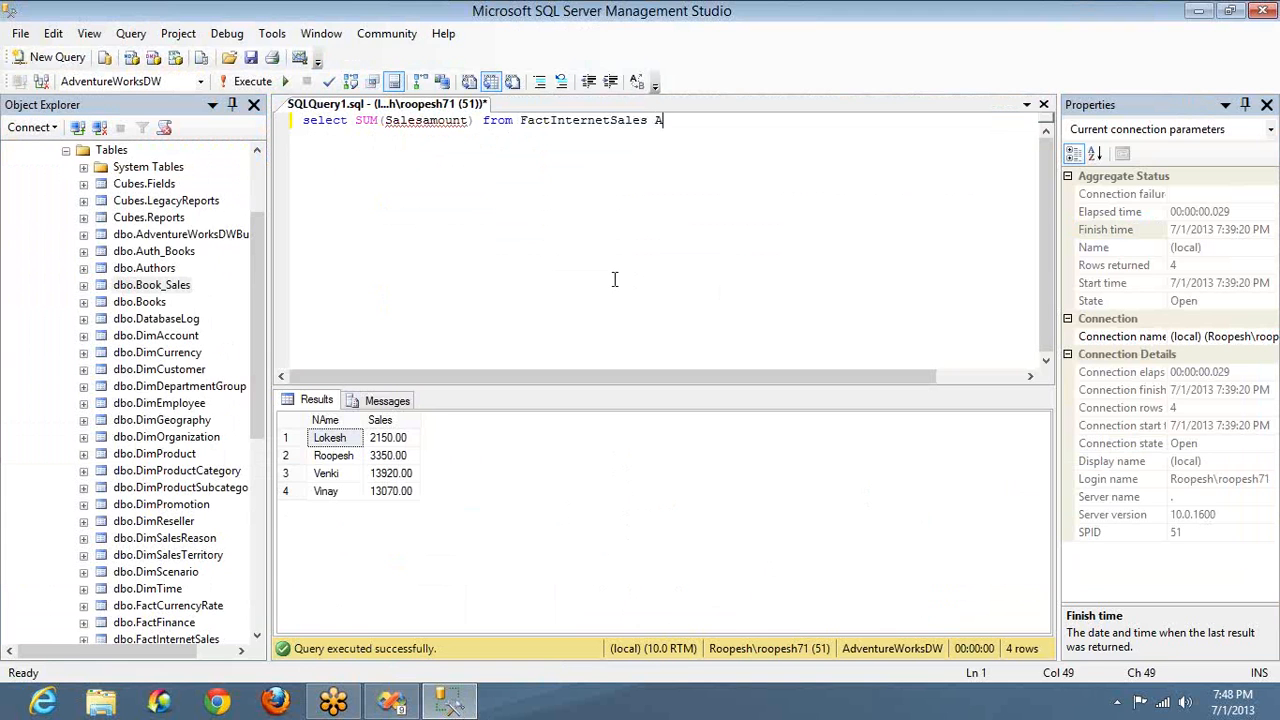
Inner join DimTime as B on A.OrderDateKey = B.TimeKey in the query and execute it.
key(Return)
text(inner join DimTime B)
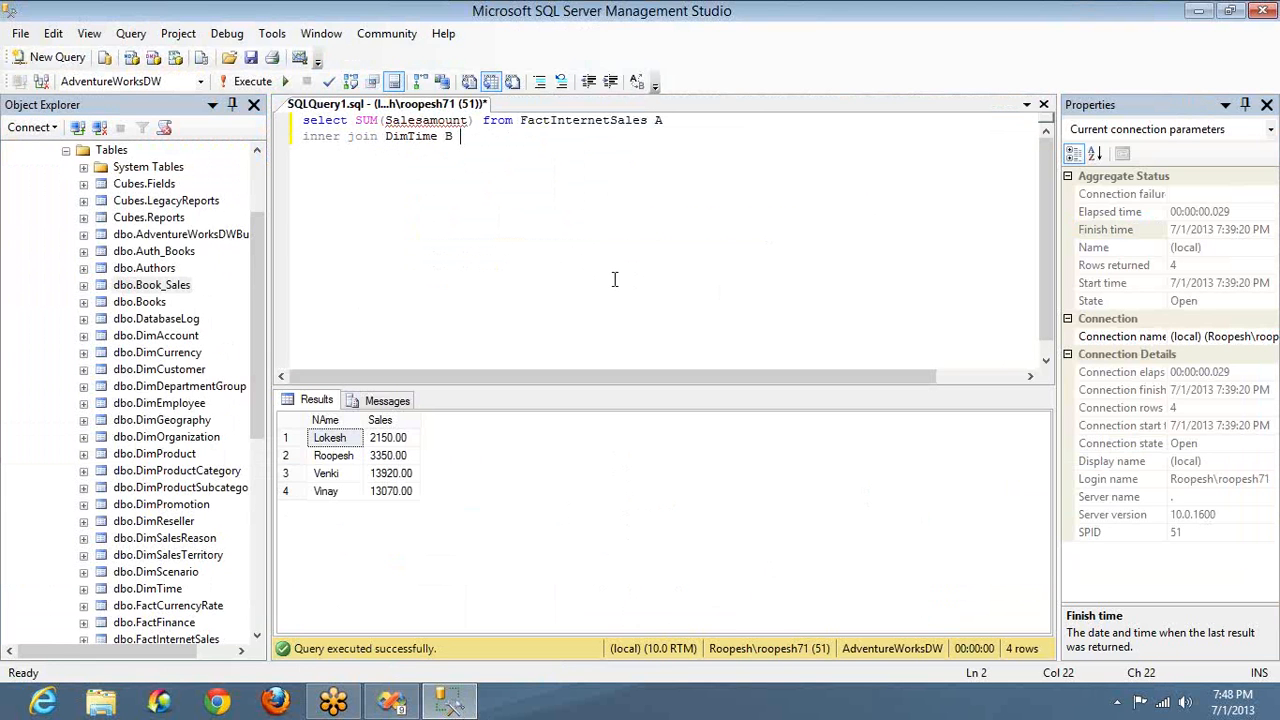
text( on A.)
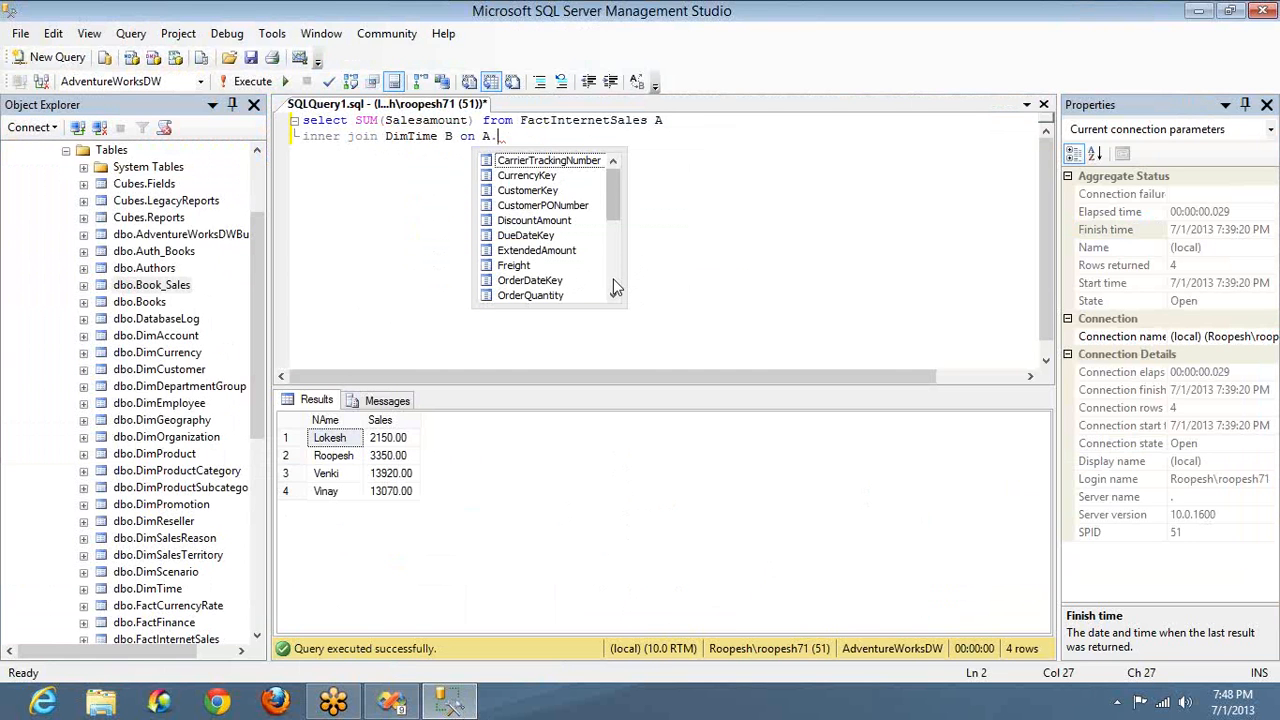
text(OrderDateKey = )
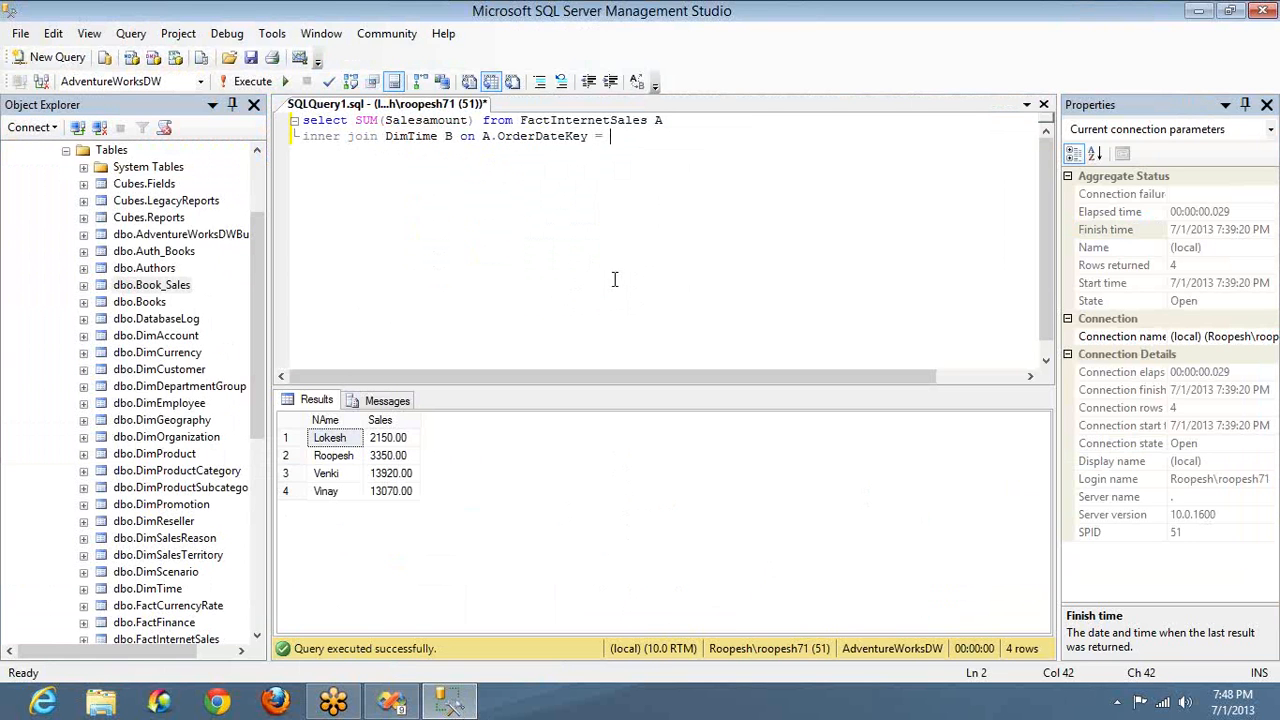
text(B.TimeKey)
key(ctrl+shift+Left)
key(shift+Left)
key(shift+Right)
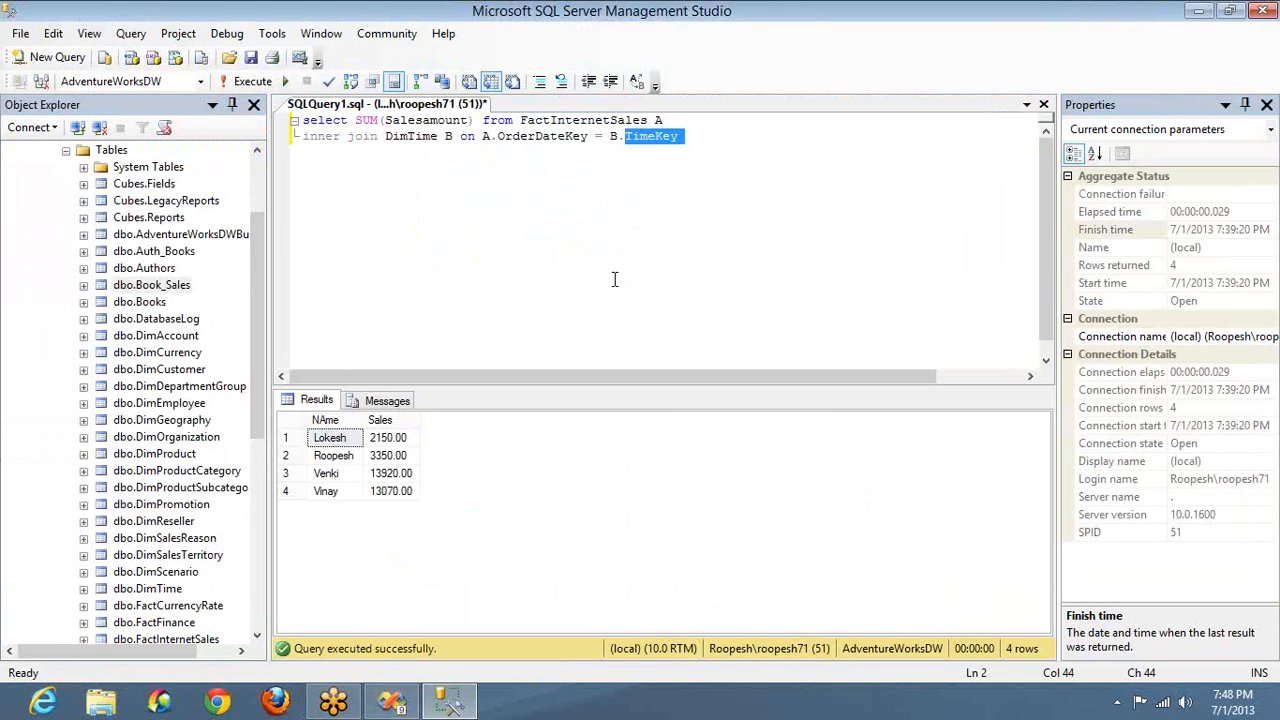
key(End)
key(F5)
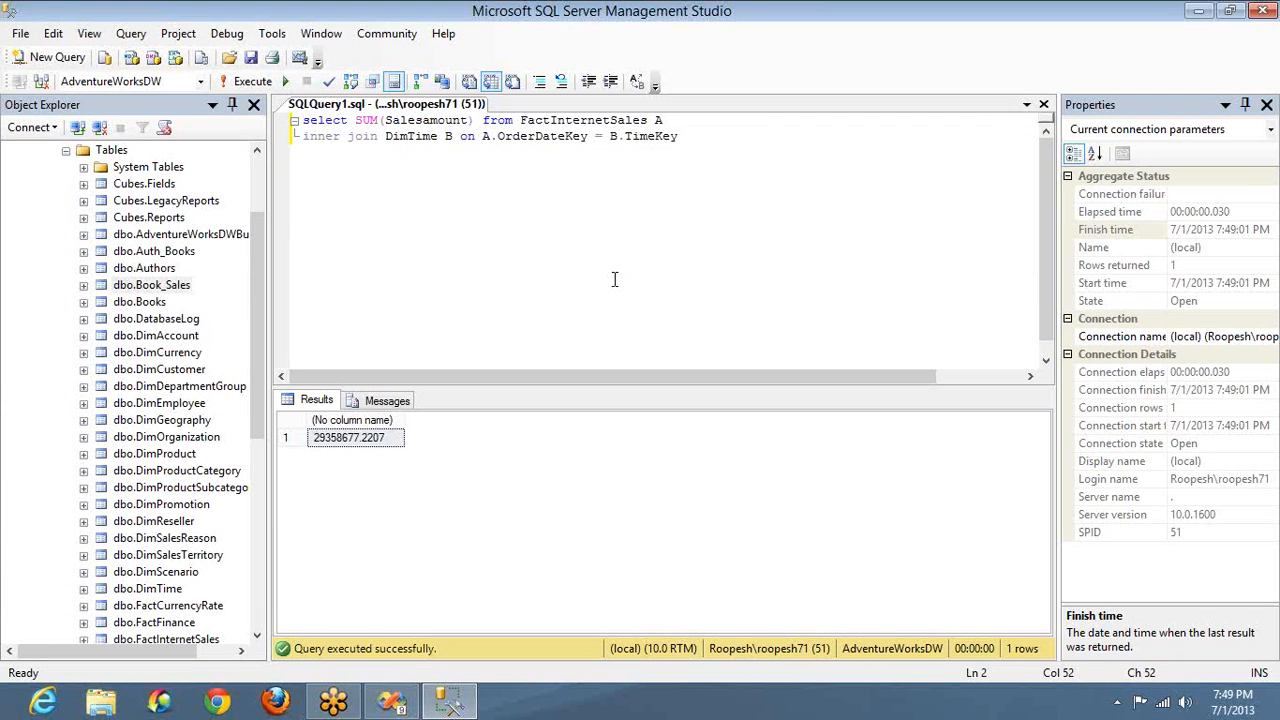
Group the query by CalendarQuarter, add CalendarQuarter as the first selected column, and execute it.
key(Return)
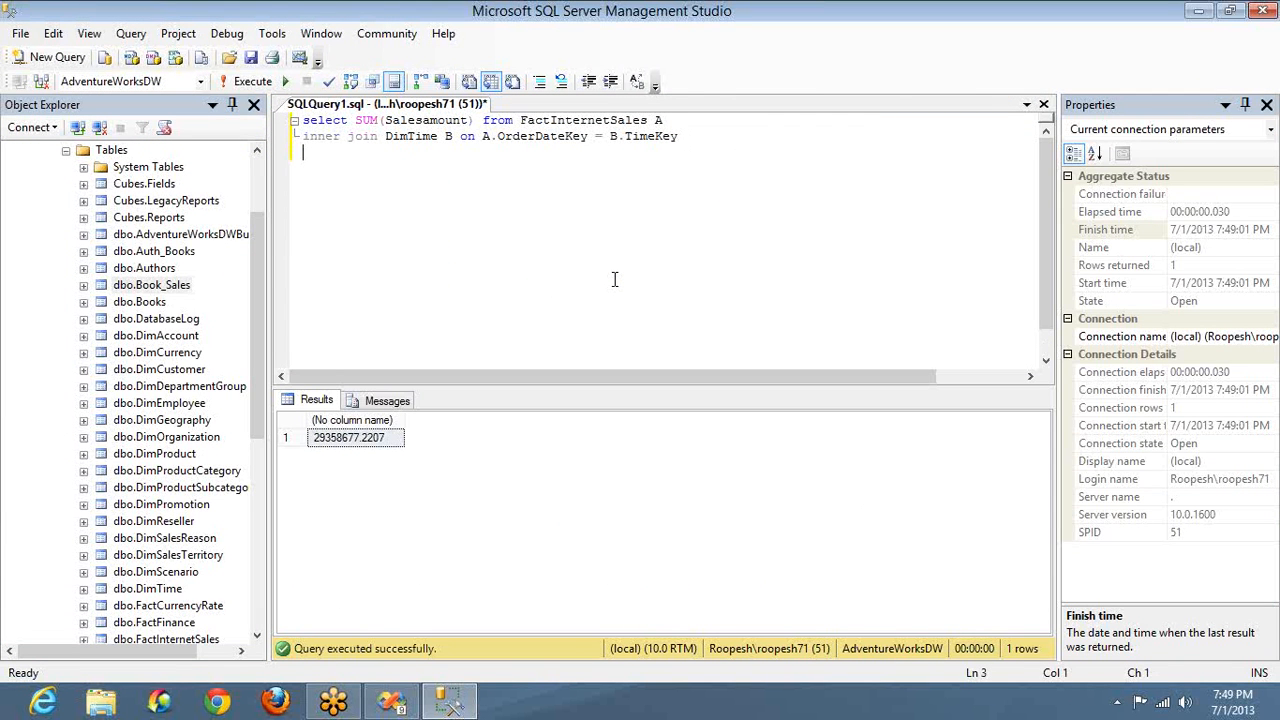
text(group by calen)
key(Tab)
key(ctrl+shift+Left)
key(ctrl+c)
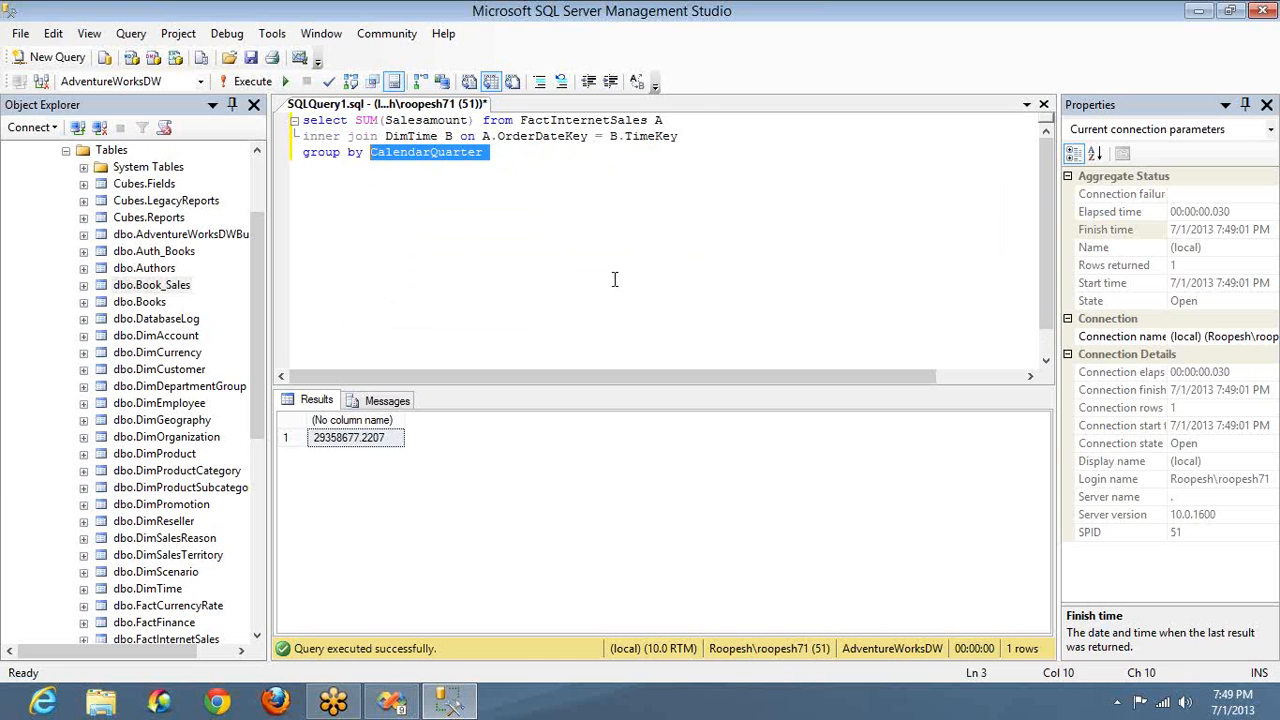
key(Up)
key(Up)
key(Left)
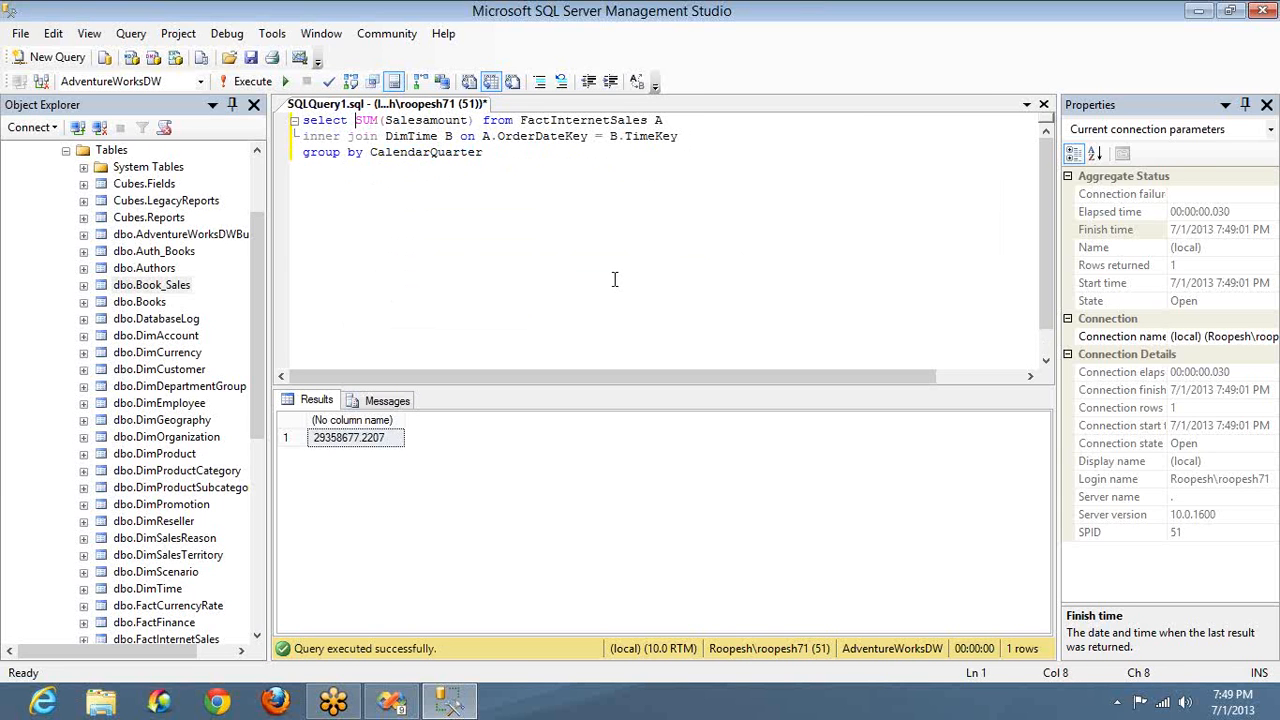
key(ctrl+v)
text(,)
key(F5)
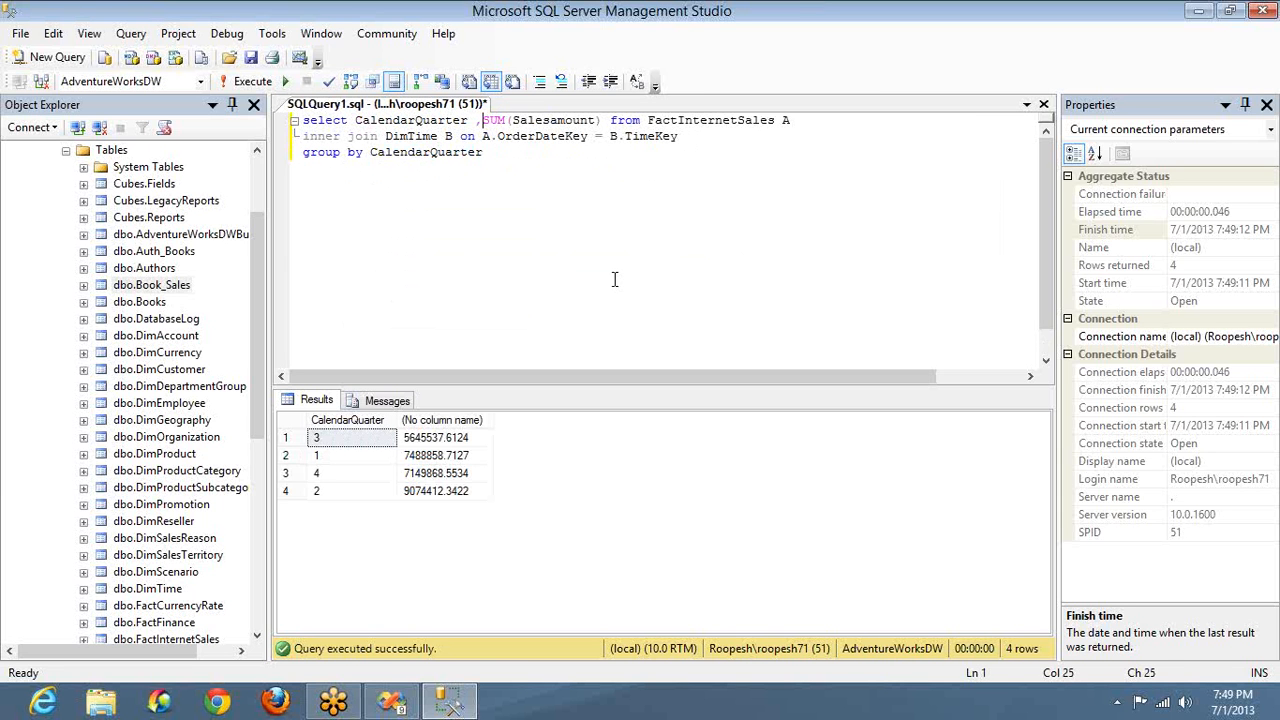
Review the query's TimeKey and OrderDateKey join columns, the FactInternetSales table and the CalendarQuarter column.
double_click(673, 134)
double_click(560, 137)
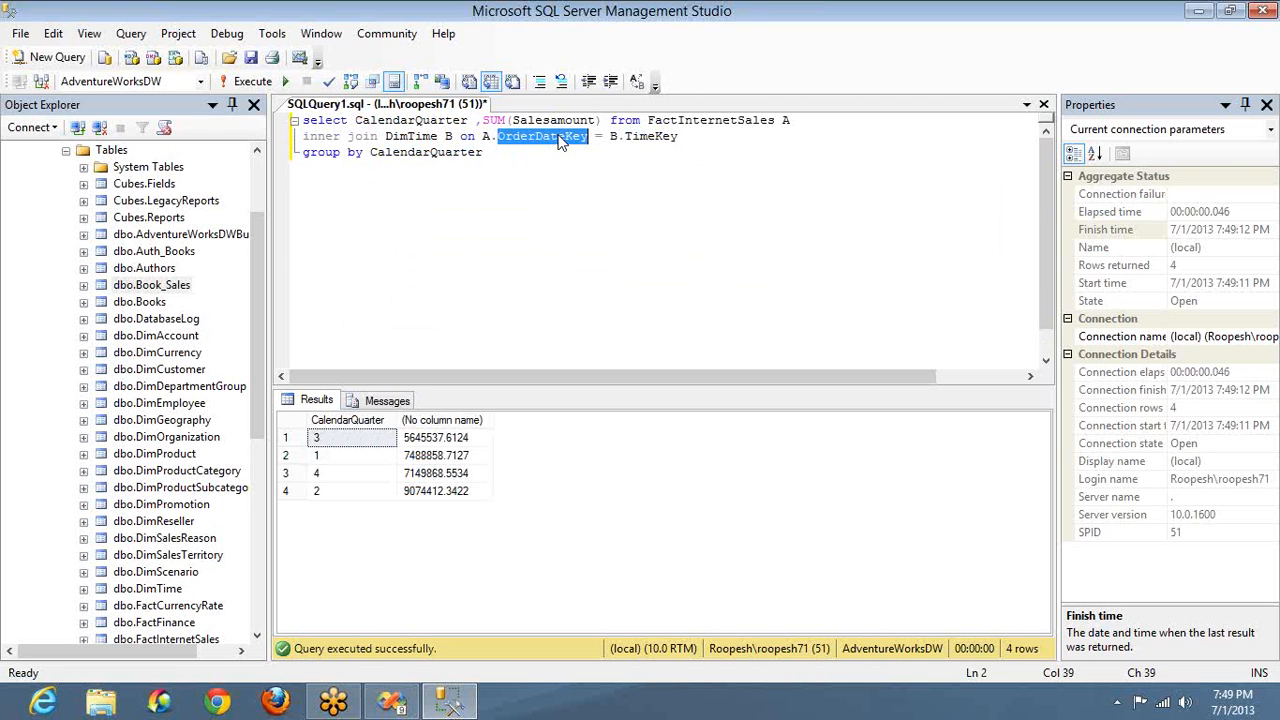
double_click(676, 122)
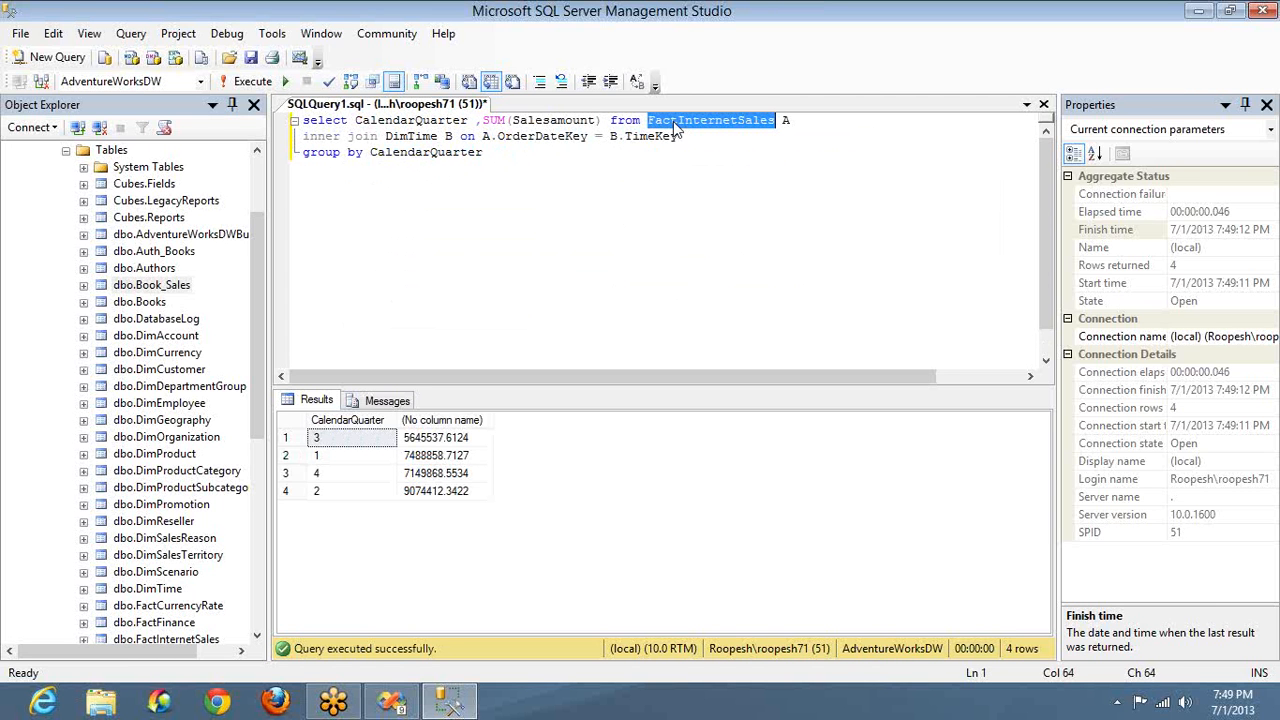
double_click(428, 122)
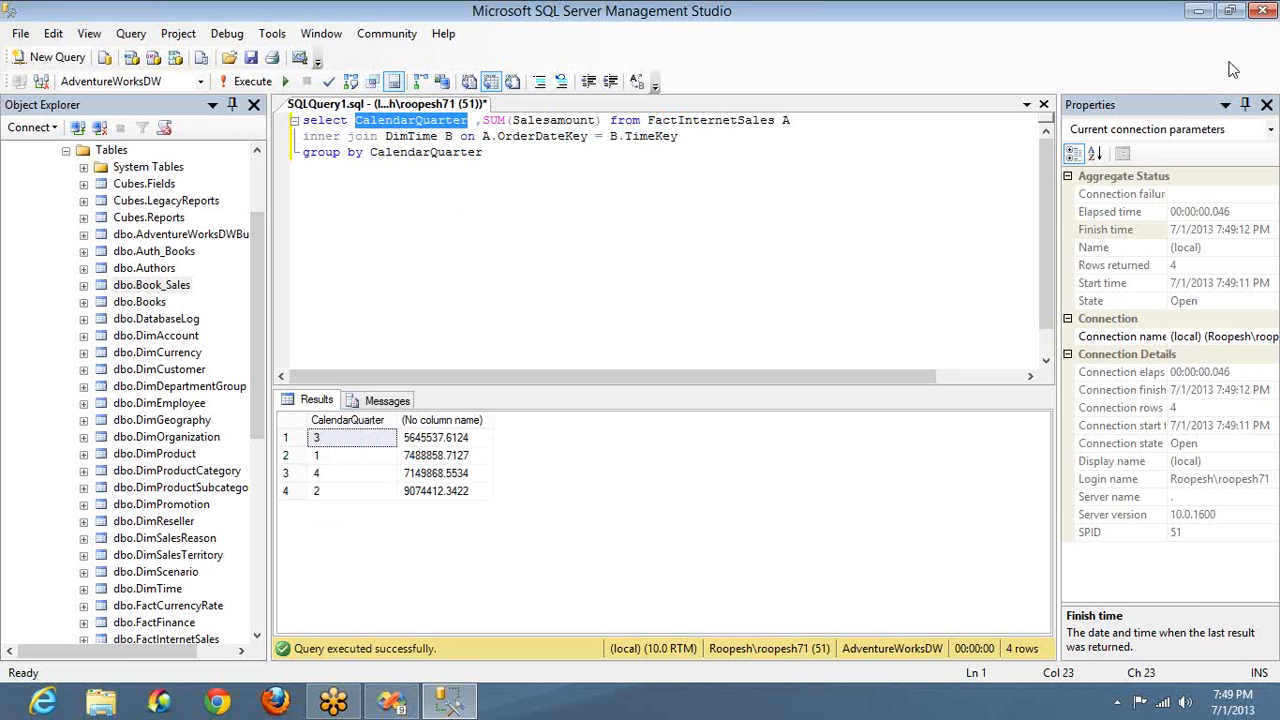
click(1258, 46)
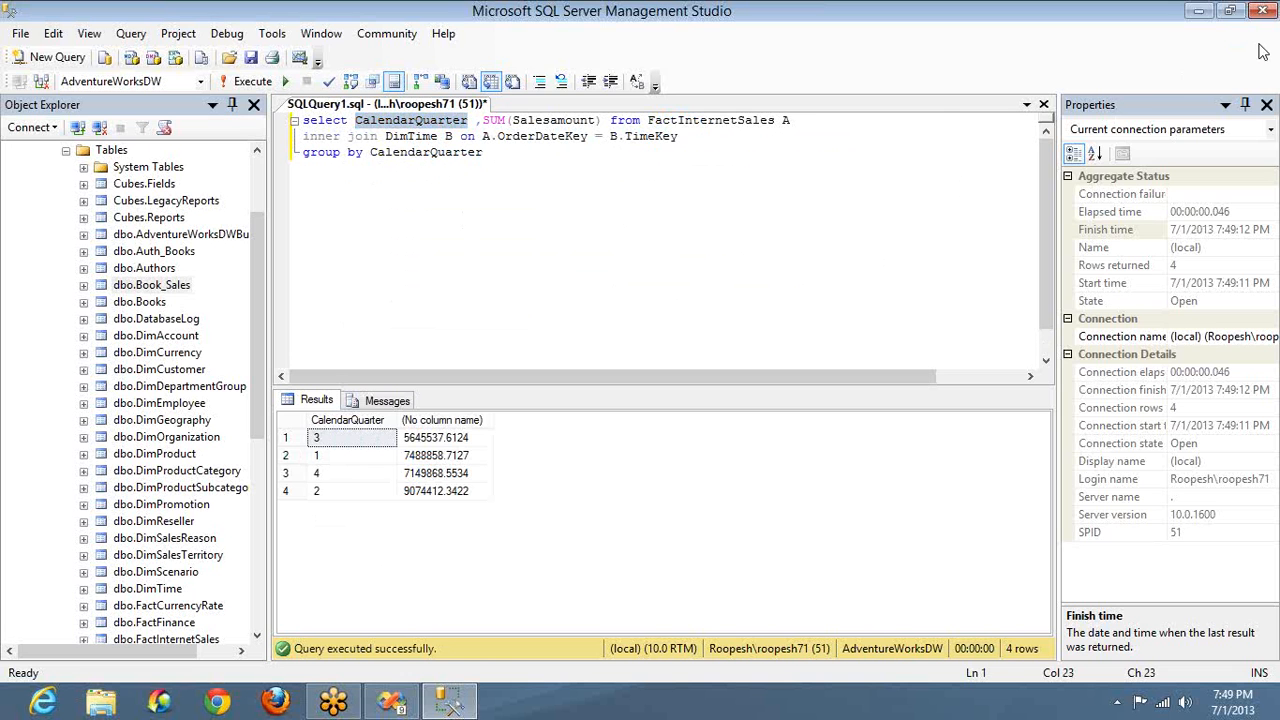
click(807, 131)
Switch back to Visual Studio and inspect the Calendar Semester attribute under Time Key.
key(alt+Tab)
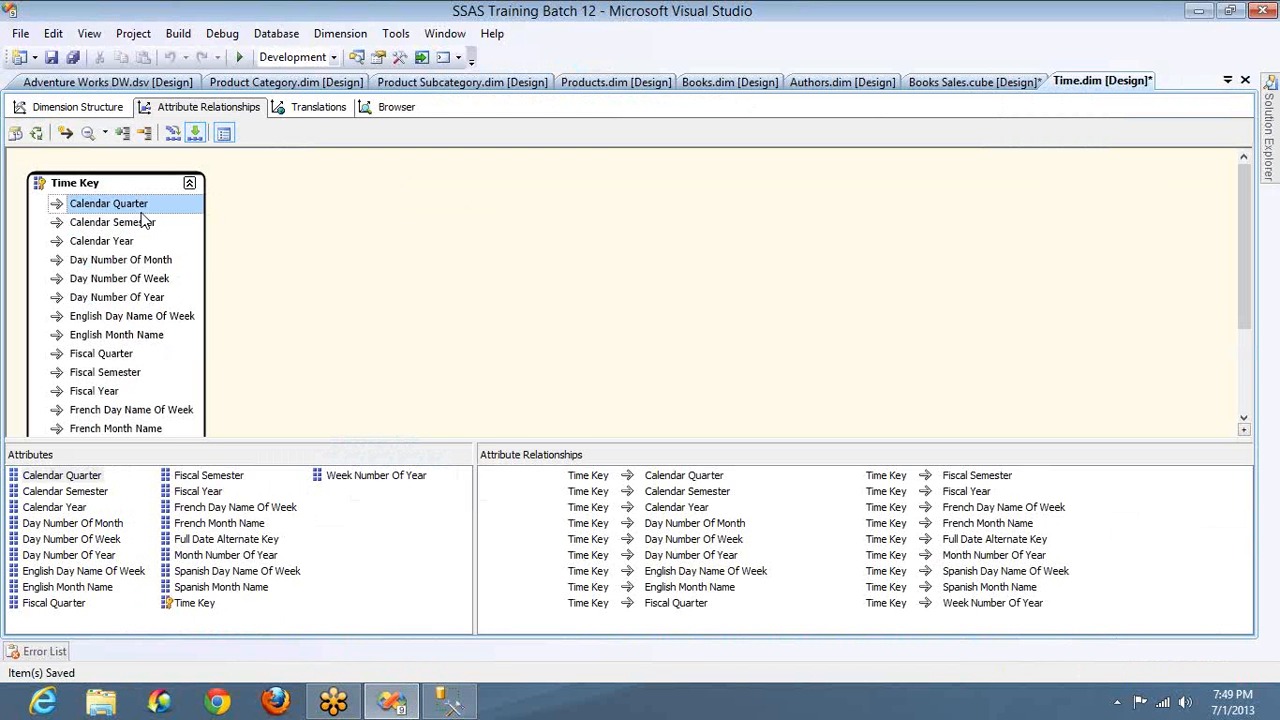
click(142, 220)
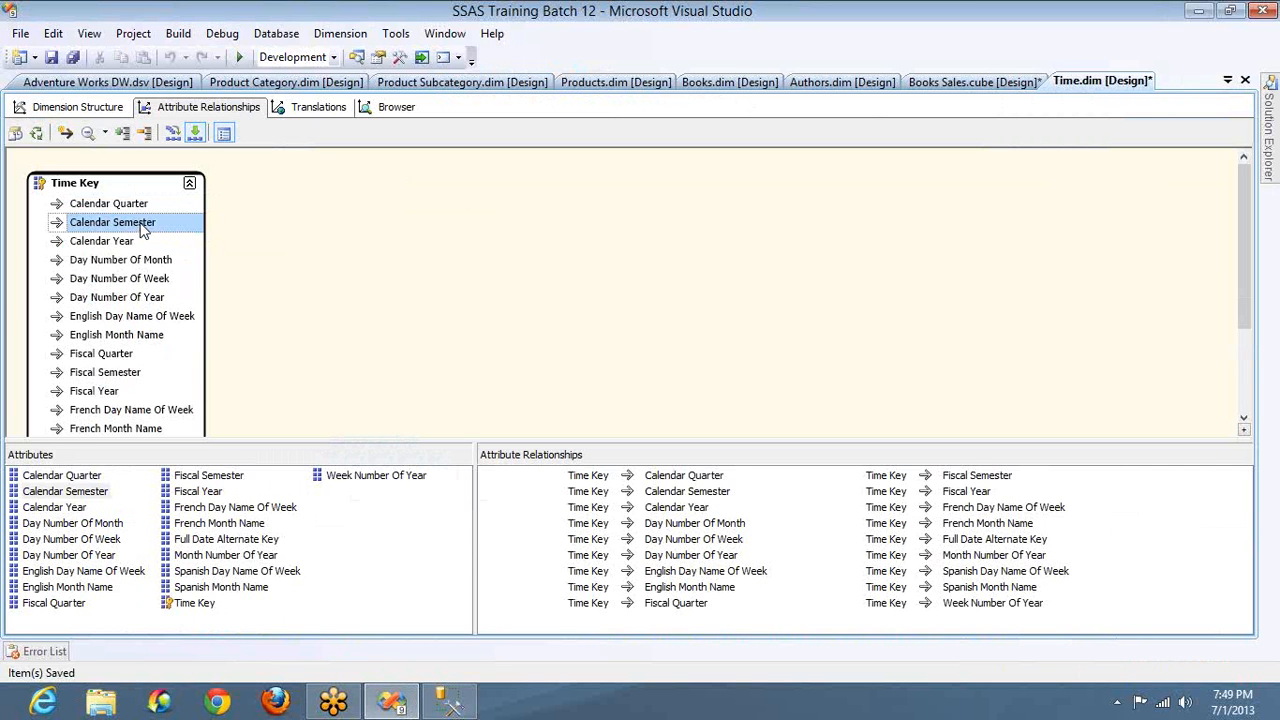
Tick the Time Key attributes from Calendar Quarter to English Month Name with the Pen and outline the list with an arrow to Time Key.
click(139, 242)
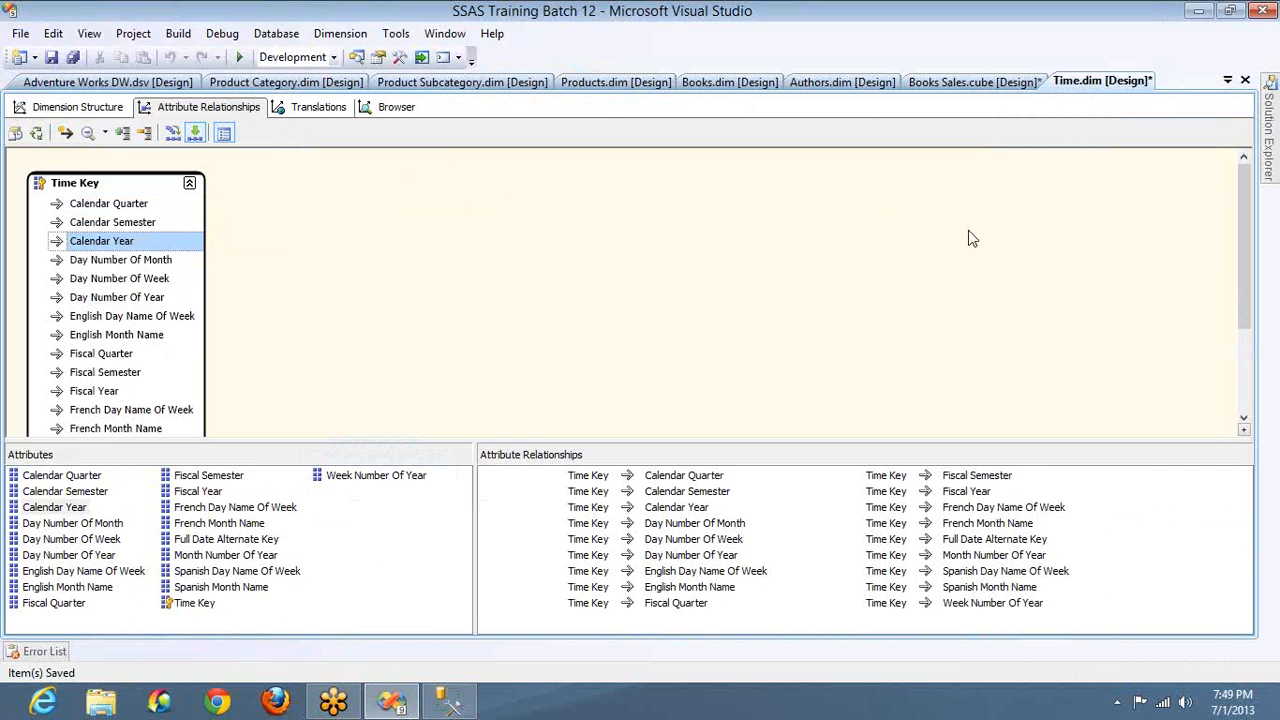
click(1014, 243)
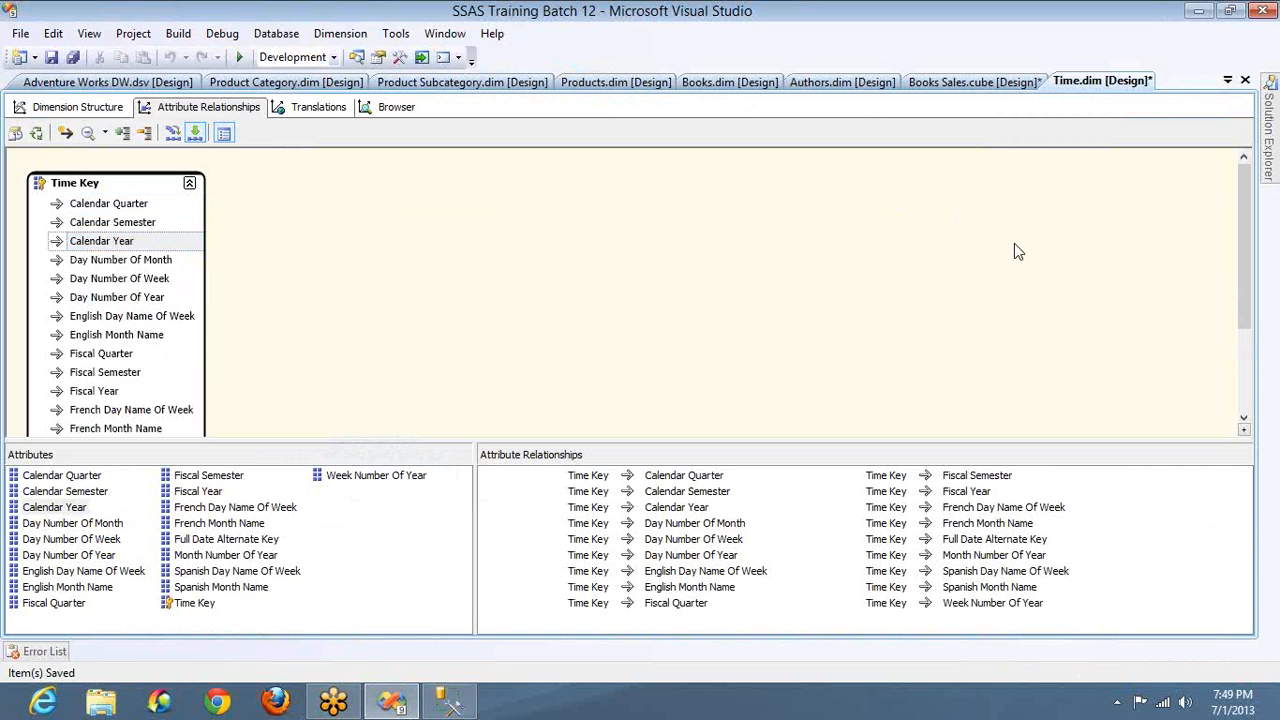
click(1027, 279)
click(1040, 282)
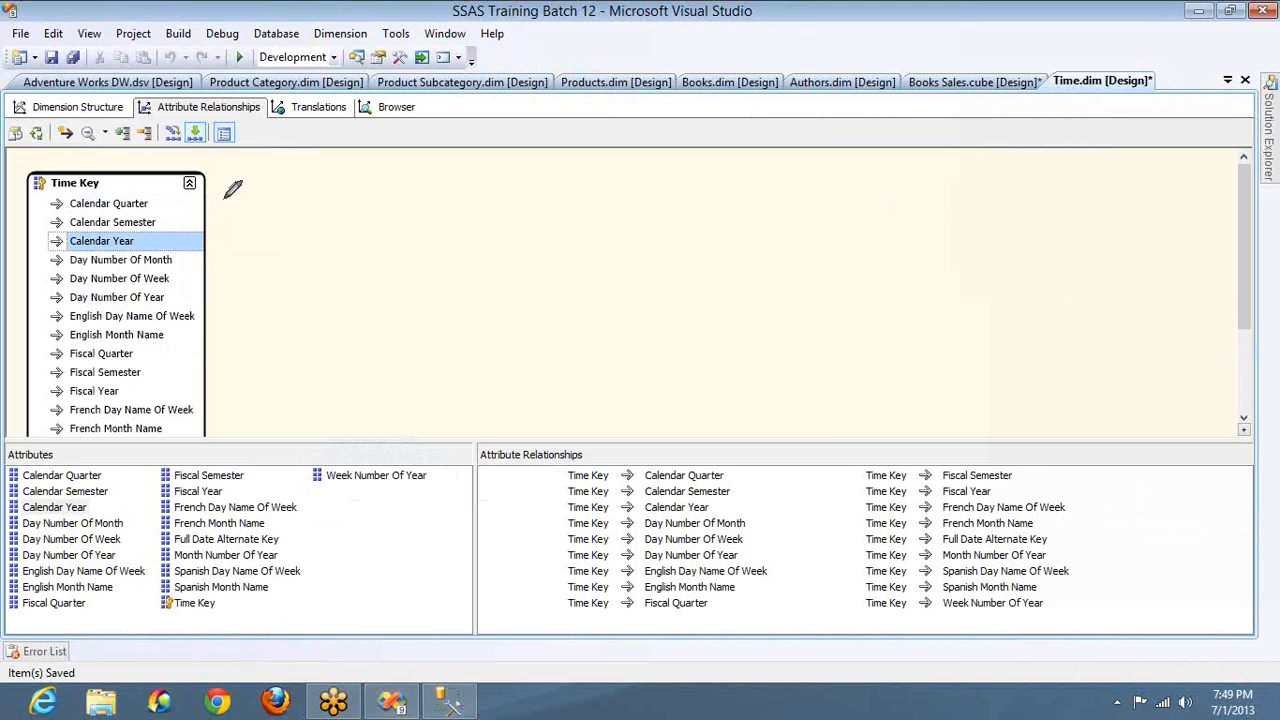
mouse_move(155, 196)
mouse_down()
mouse_move(168, 206)
mouse_move(220, 172)
mouse_up()
drag(172, 218, 273, 170)
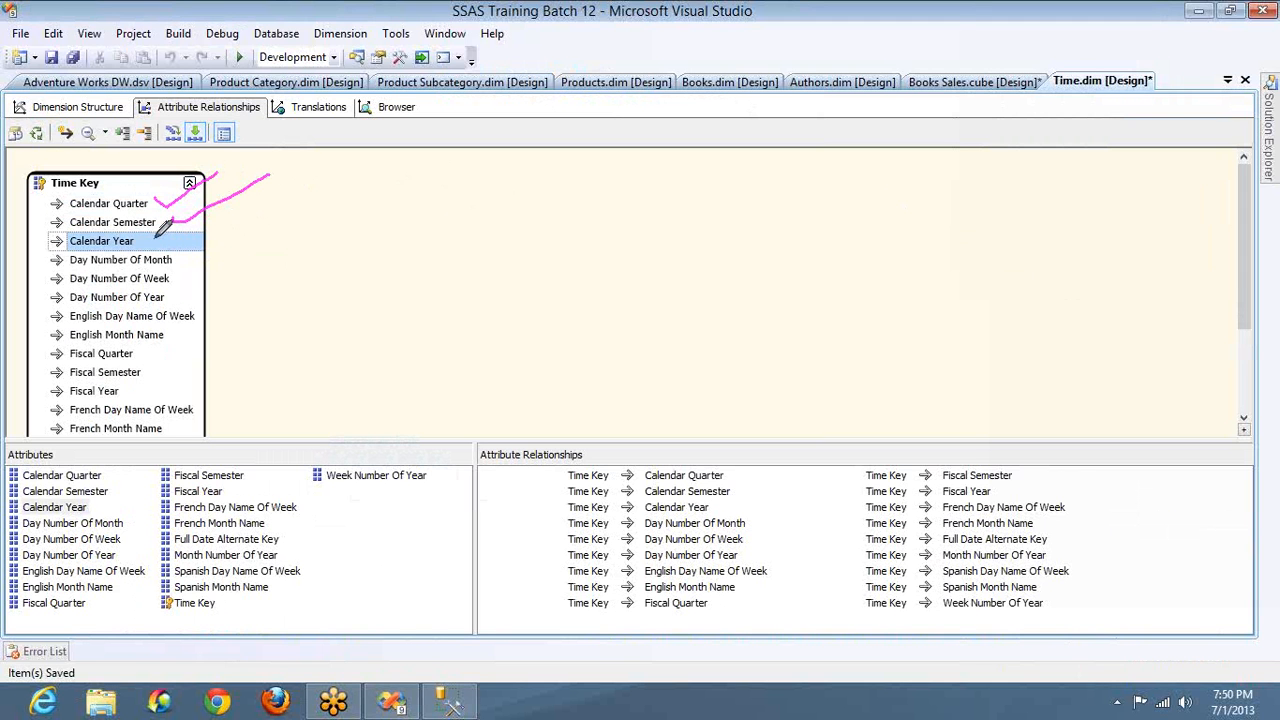
drag(154, 239, 259, 212)
mouse_move(193, 257)
mouse_down()
mouse_move(207, 261)
mouse_move(178, 286)
mouse_up()
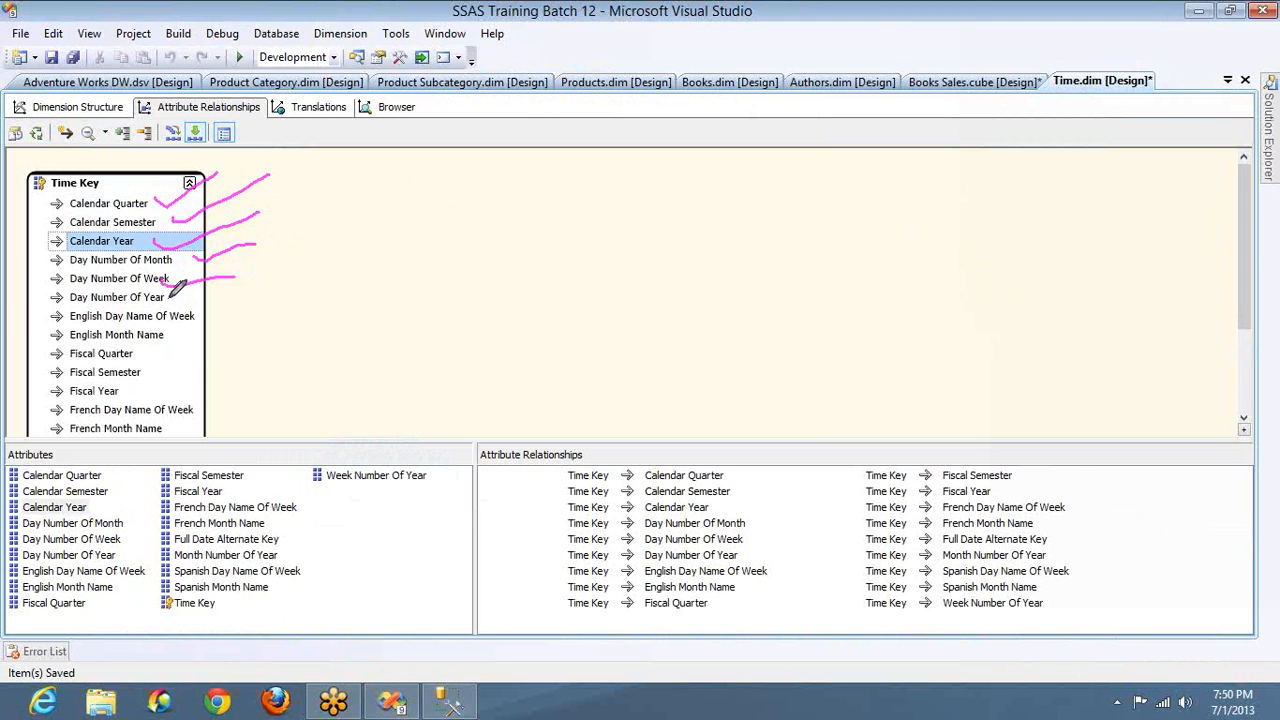
drag(185, 295, 300, 284)
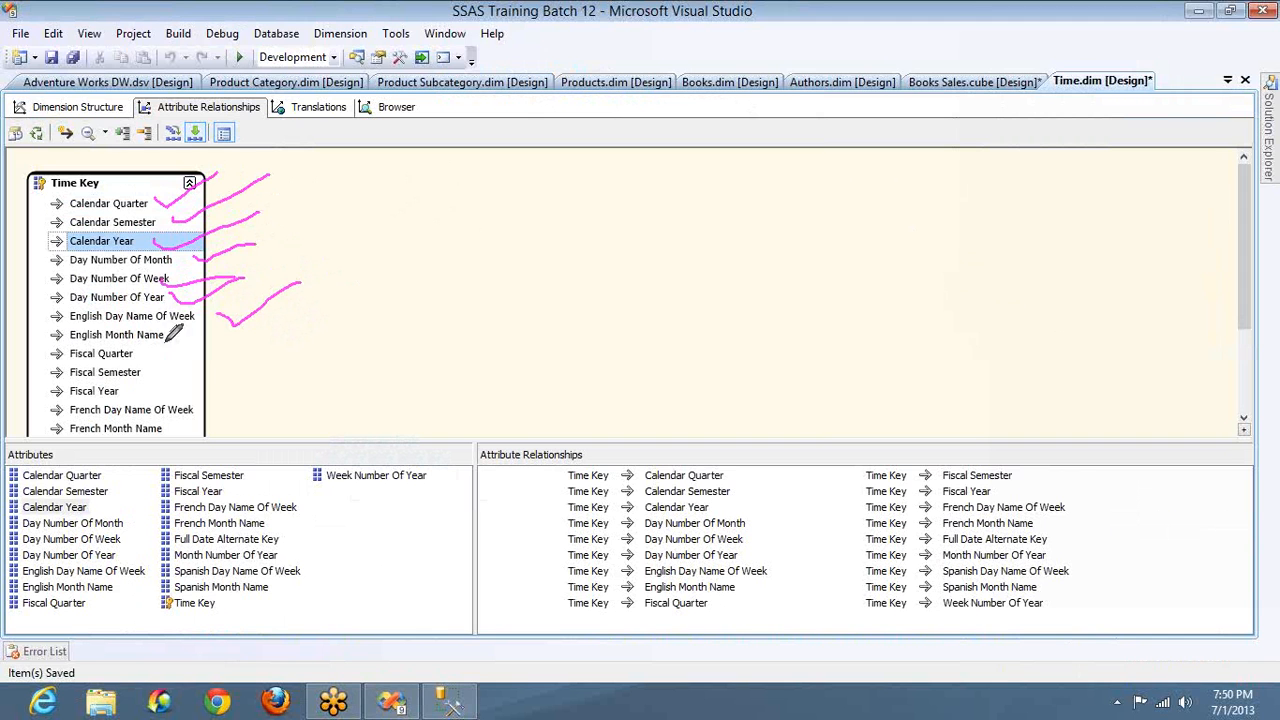
drag(176, 341, 212, 345)
mouse_move(46, 193)
mouse_down()
mouse_move(48, 380)
mouse_move(232, 425)
mouse_move(226, 212)
mouse_move(47, 210)
mouse_move(119, 197)
mouse_move(88, 171)
mouse_move(98, 180)
mouse_up()
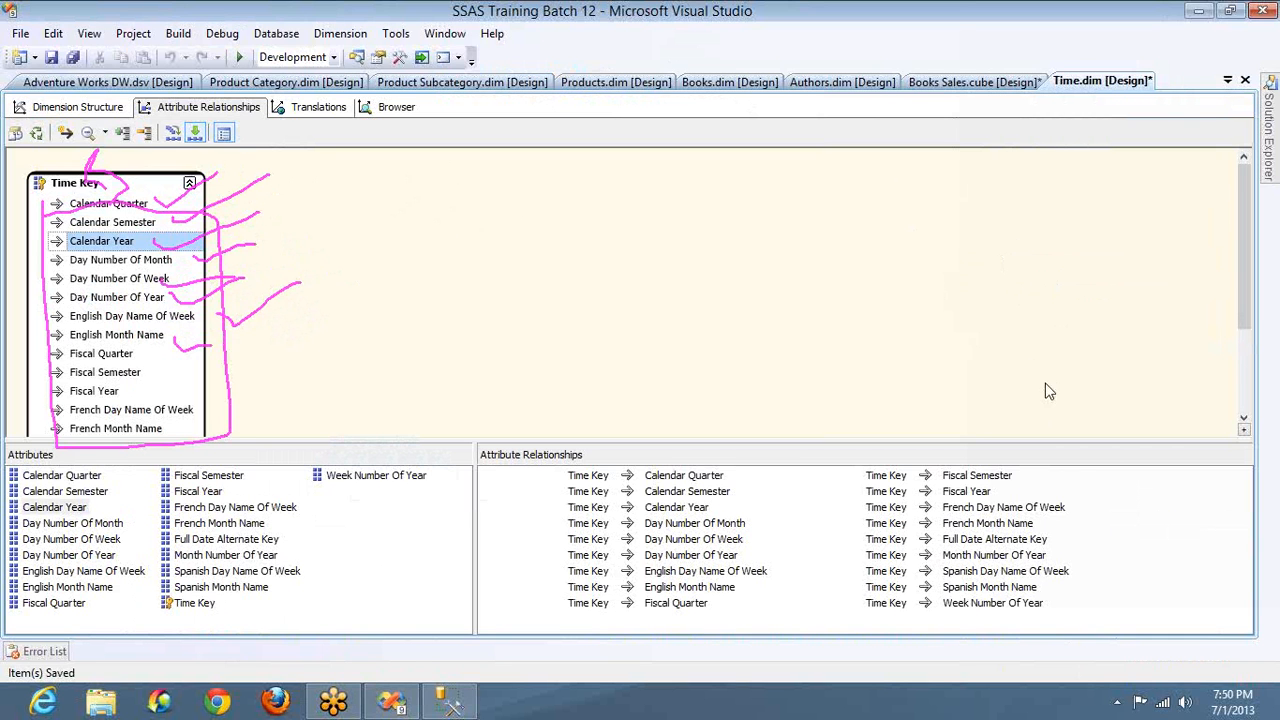
Erase all pen drawings, leave drawing mode and show the Time dimension's structure.
click(1048, 358)
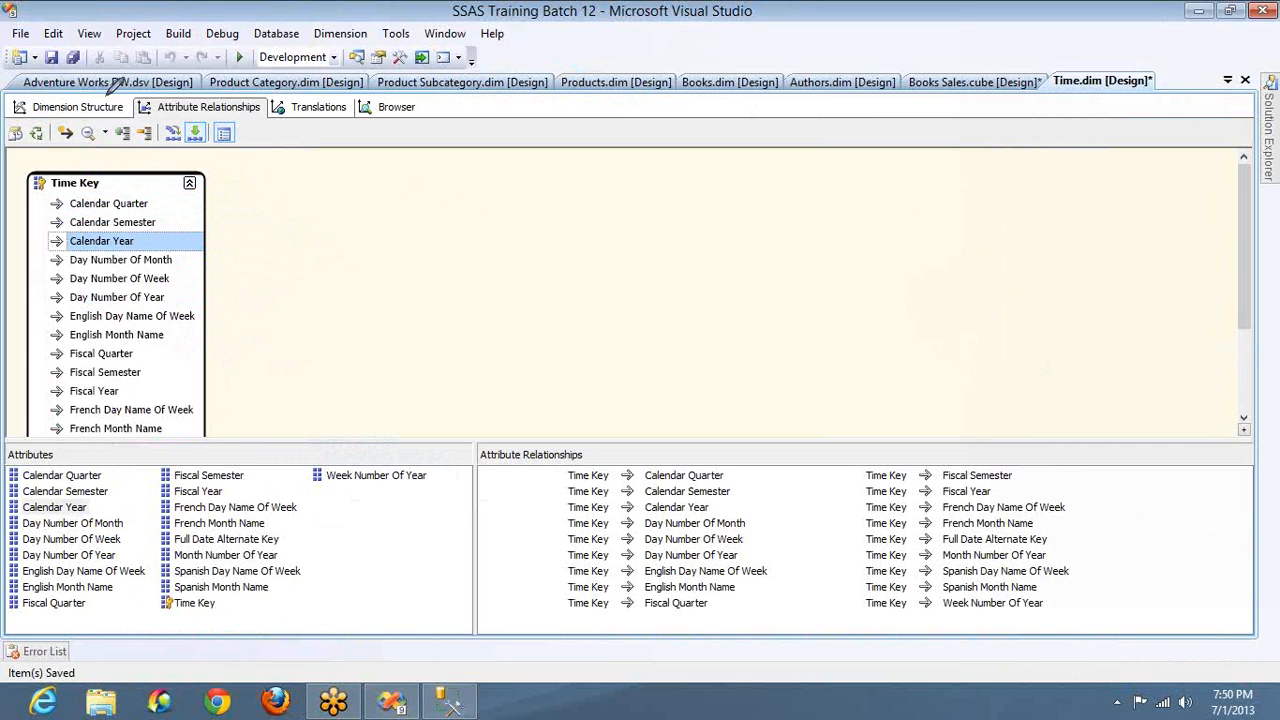
right_click(1027, 264)
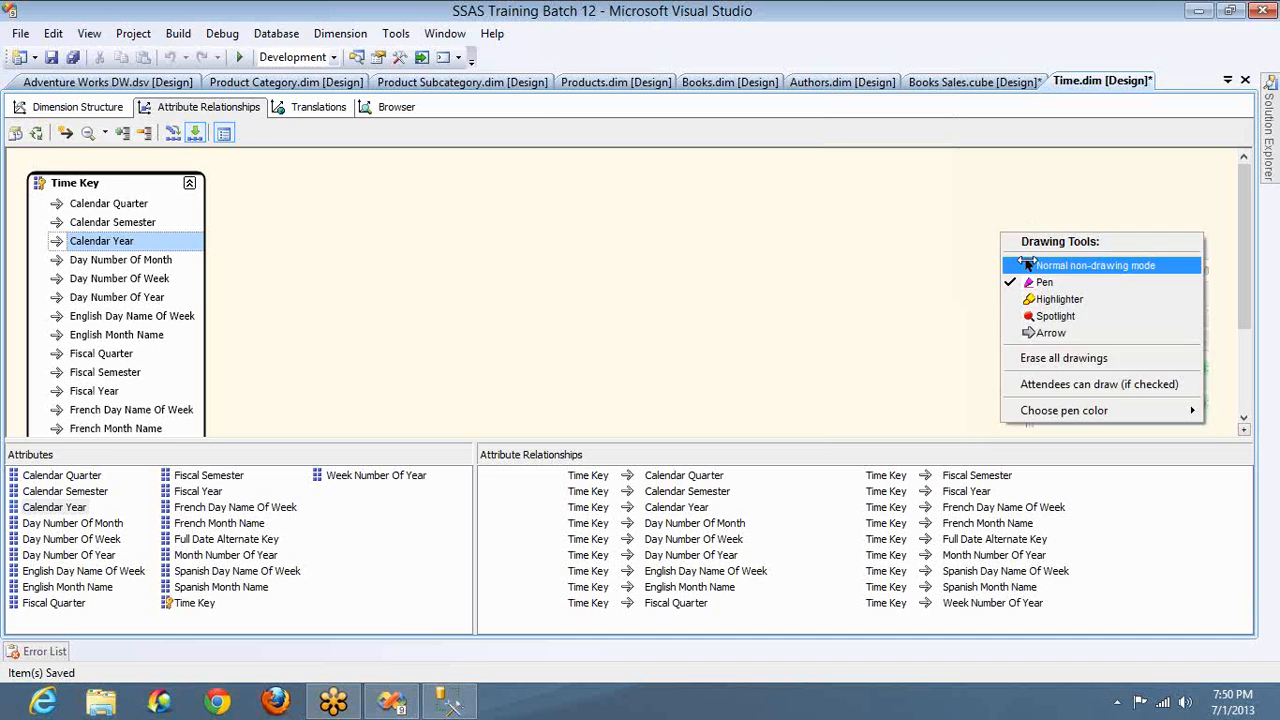
click(90, 107)
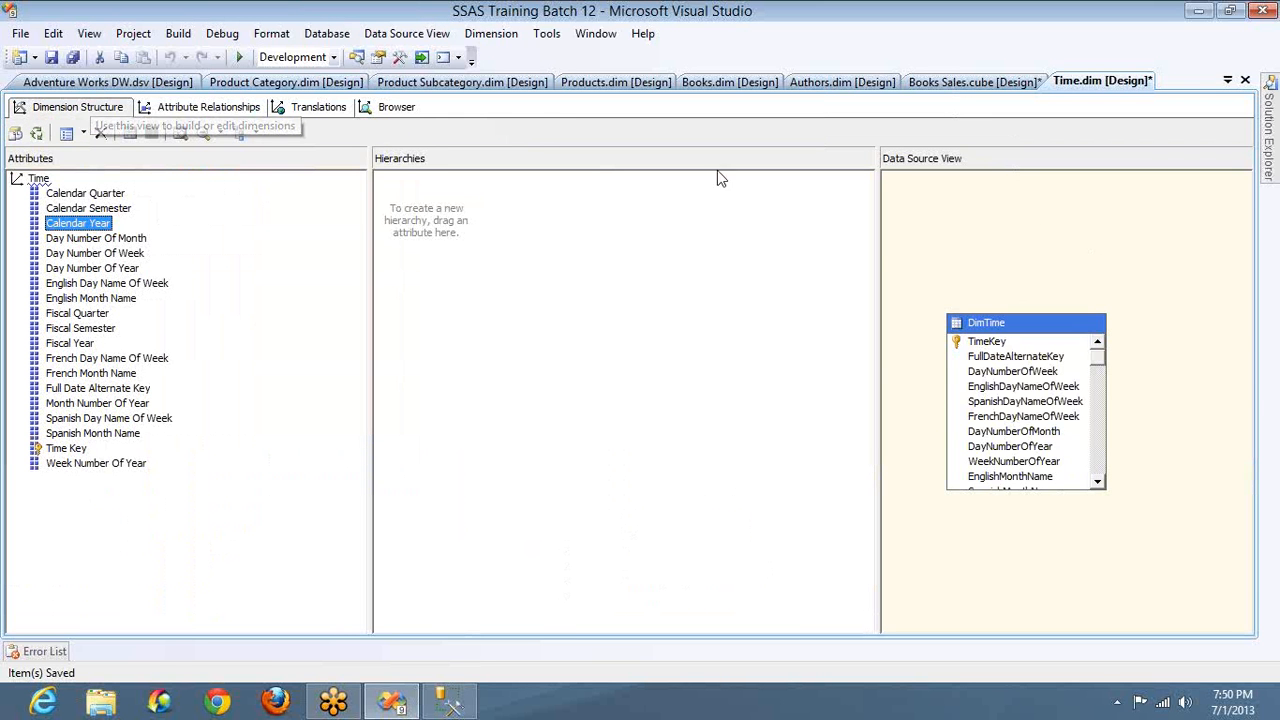
Sketch a root node with three branches in the empty Hierarchies area using the Pen.
click(1015, 241)
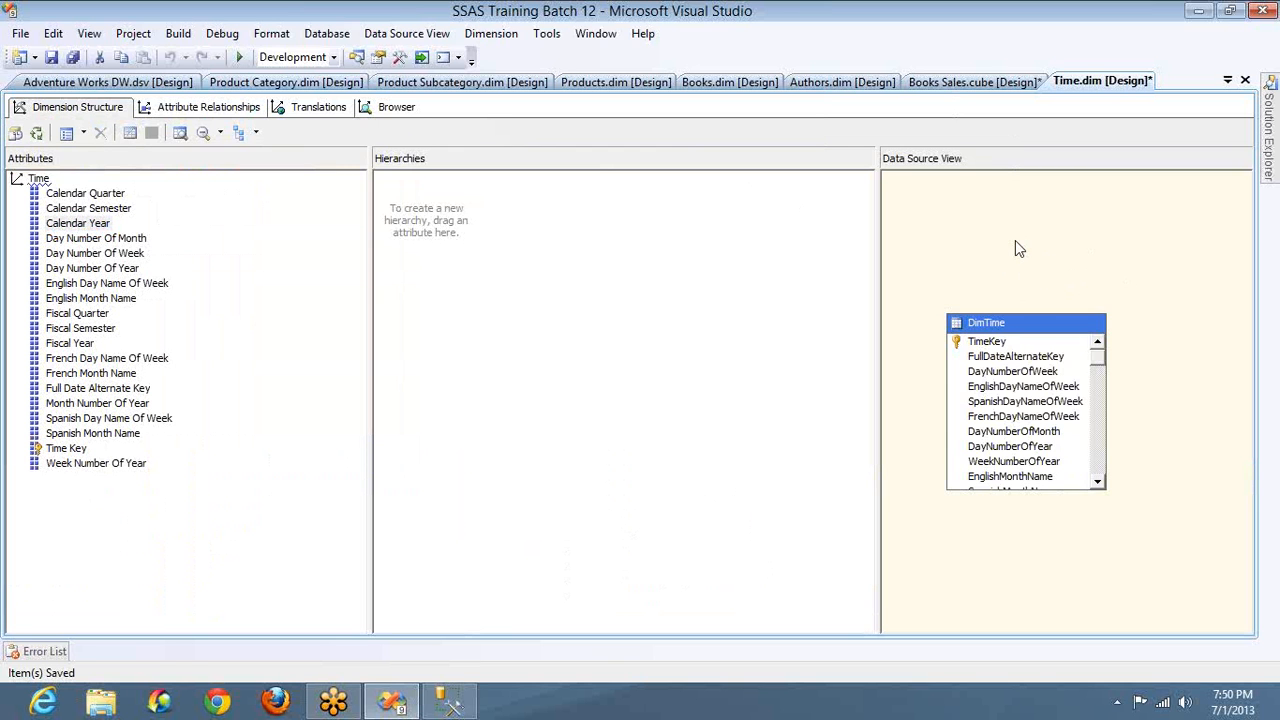
click(1028, 280)
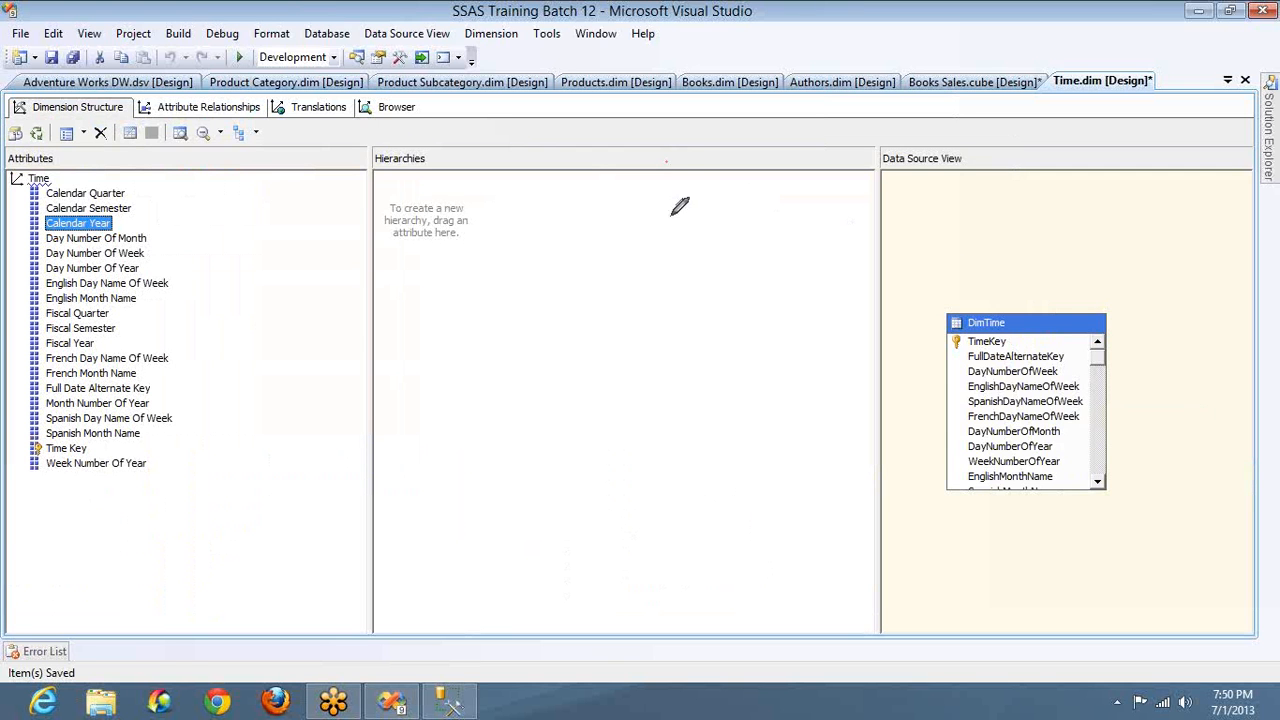
drag(668, 164, 678, 211)
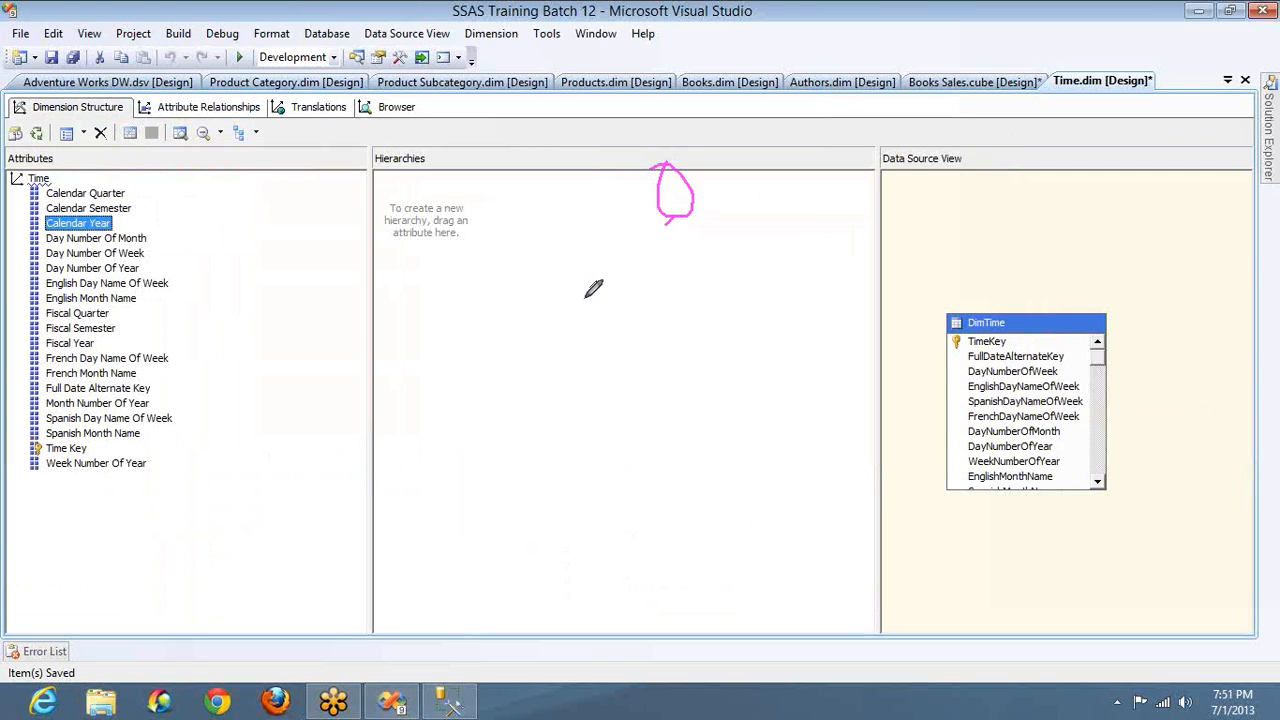
mouse_move(585, 297)
mouse_down()
mouse_move(666, 221)
mouse_move(720, 277)
mouse_up()
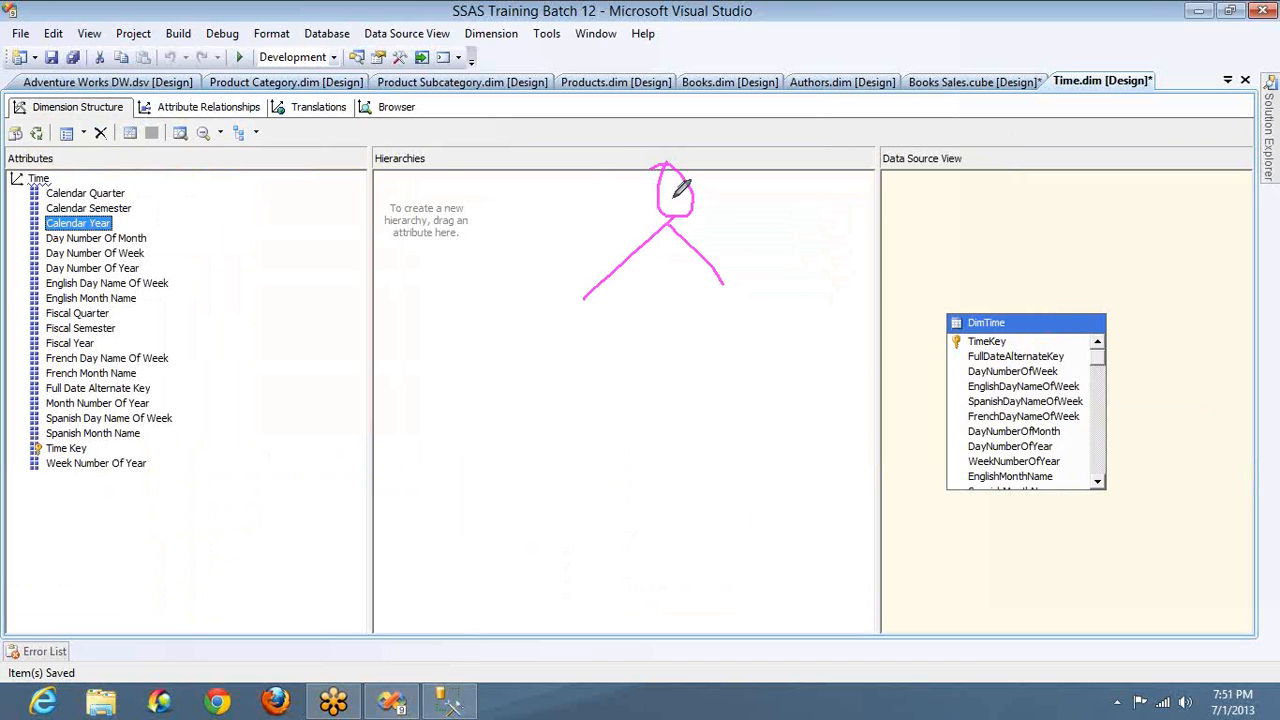
drag(679, 217, 815, 268)
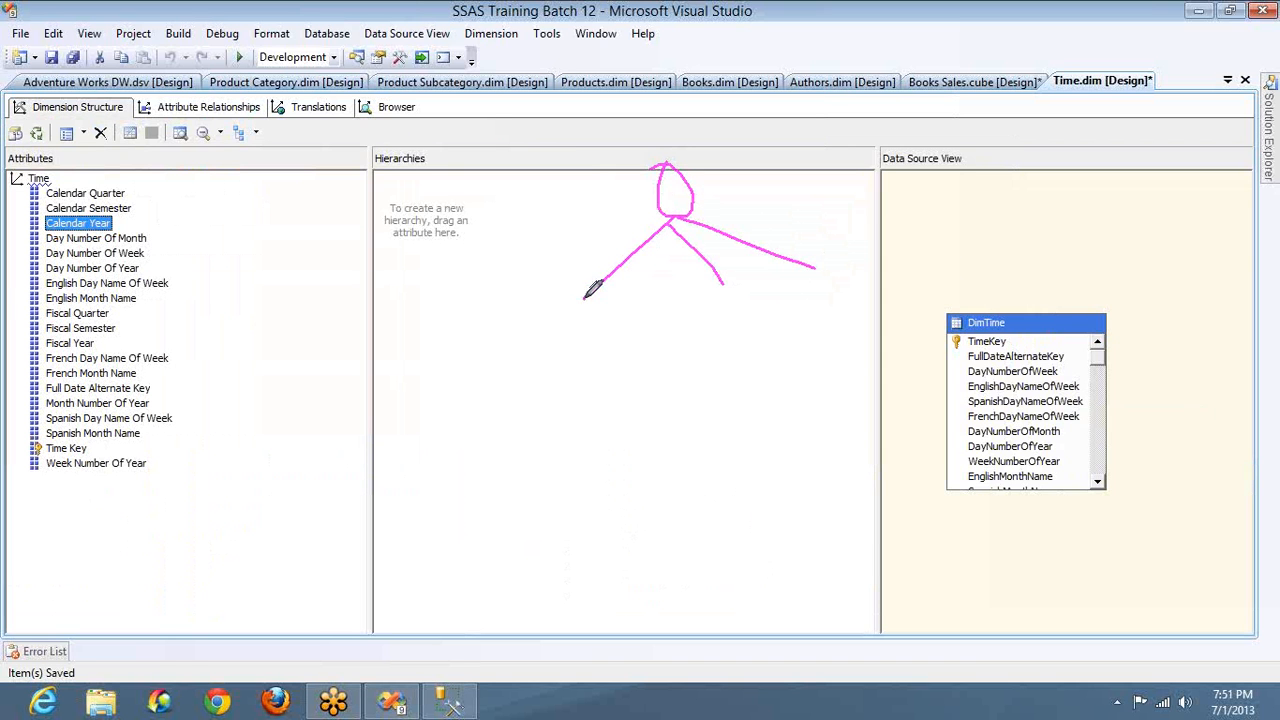
Draw two second-level nodes under the root's branches, each with three branches of its own.
mouse_move(584, 298)
mouse_down()
mouse_move(562, 366)
mouse_move(550, 320)
mouse_move(497, 392)
mouse_up()
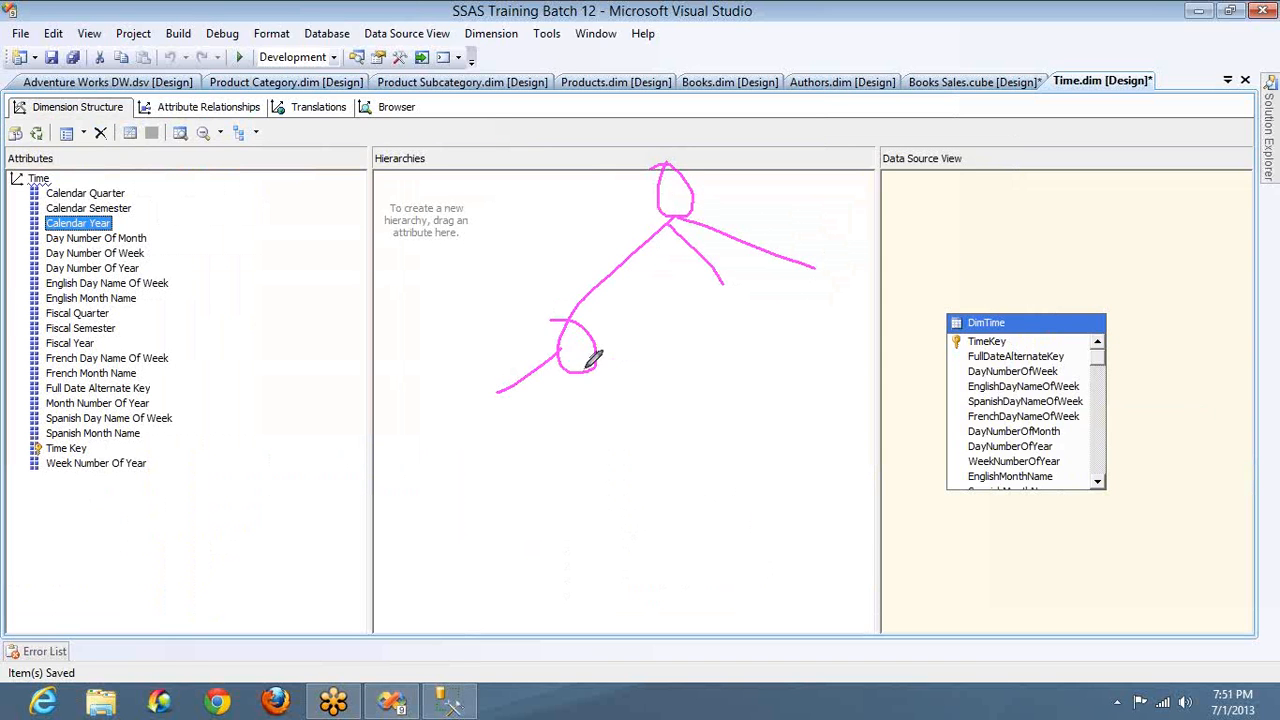
drag(558, 356, 558, 440)
mouse_move(565, 372)
mouse_down()
mouse_move(620, 406)
mouse_move(632, 432)
mouse_up()
mouse_move(742, 288)
mouse_down()
mouse_move(706, 320)
mouse_move(728, 297)
mouse_move(714, 306)
mouse_move(685, 420)
mouse_up()
drag(712, 330, 763, 428)
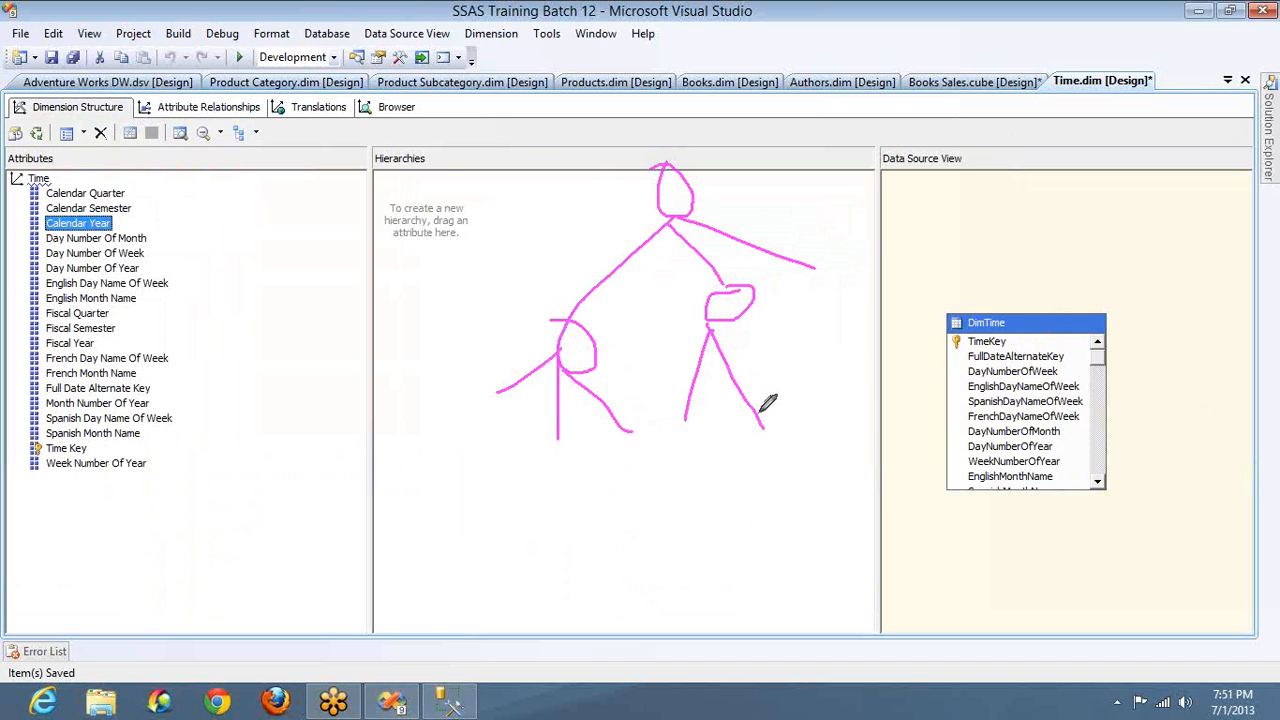
drag(712, 330, 865, 417)
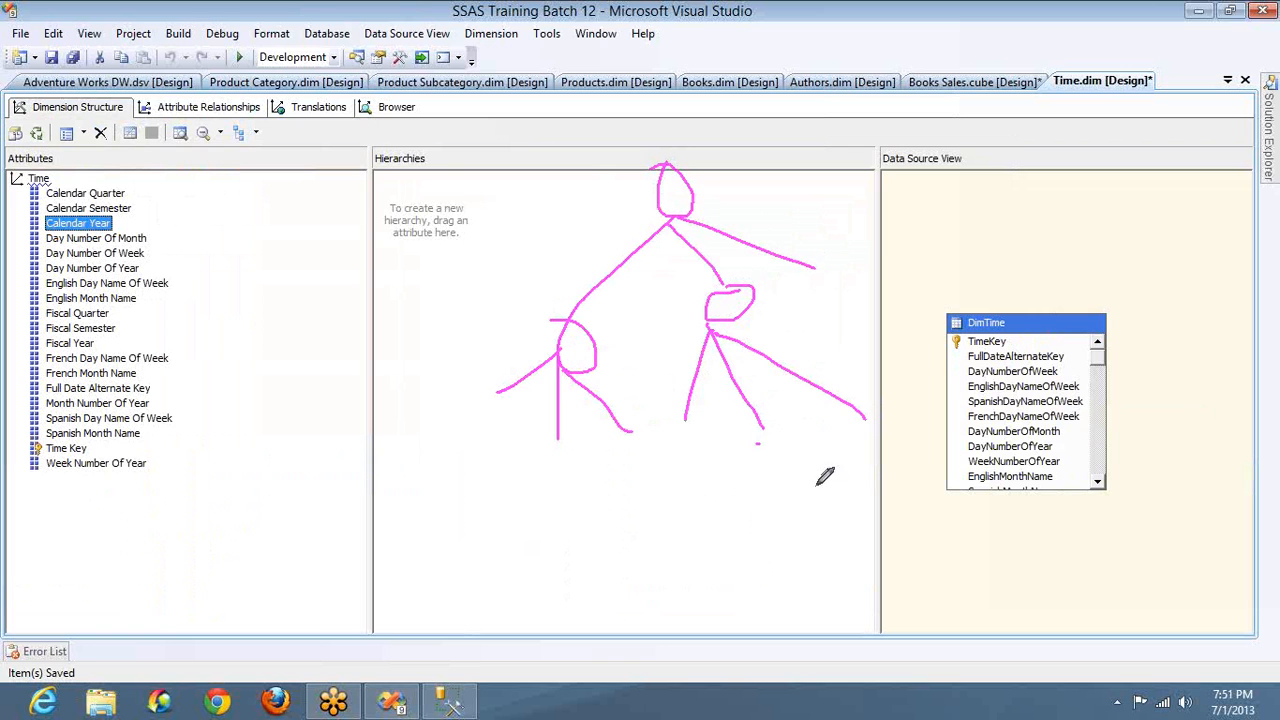
Add a third-level node with three branches below the second-level node's middle branch.
mouse_move(760, 446)
mouse_down()
mouse_move(777, 457)
mouse_move(762, 452)
mouse_up()
drag(770, 498, 743, 592)
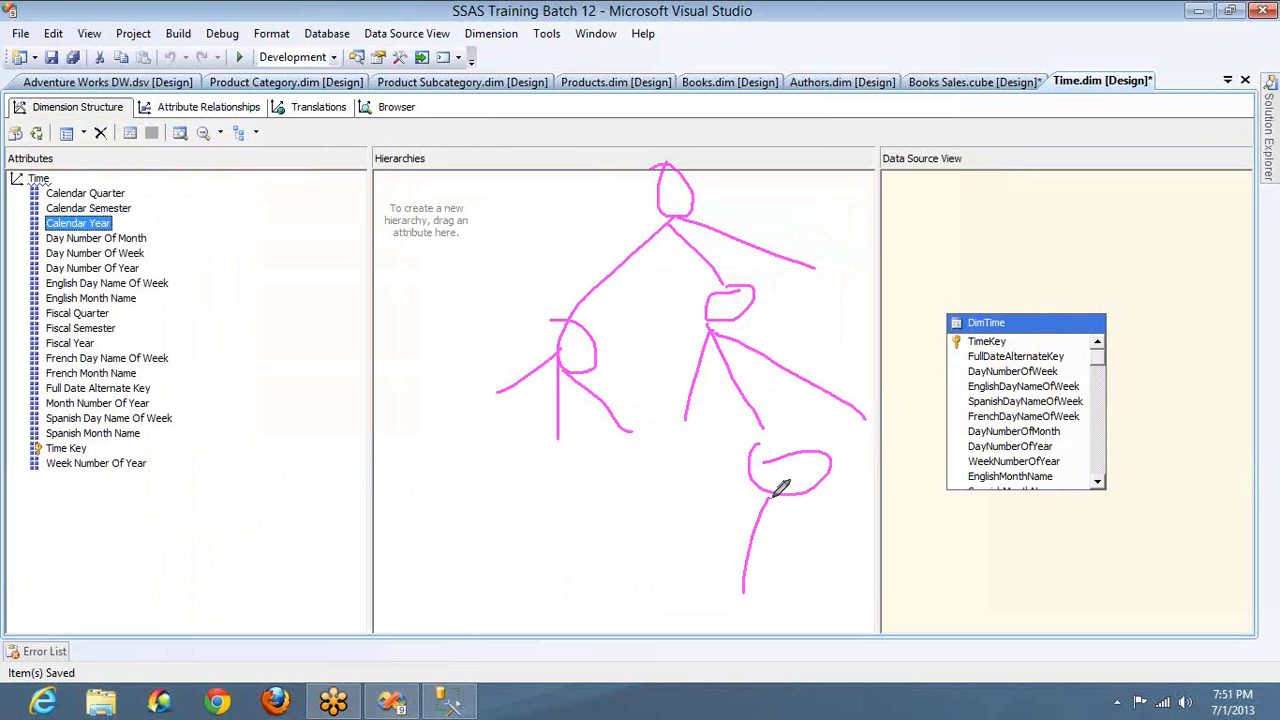
drag(776, 494, 810, 540)
drag(779, 496, 896, 549)
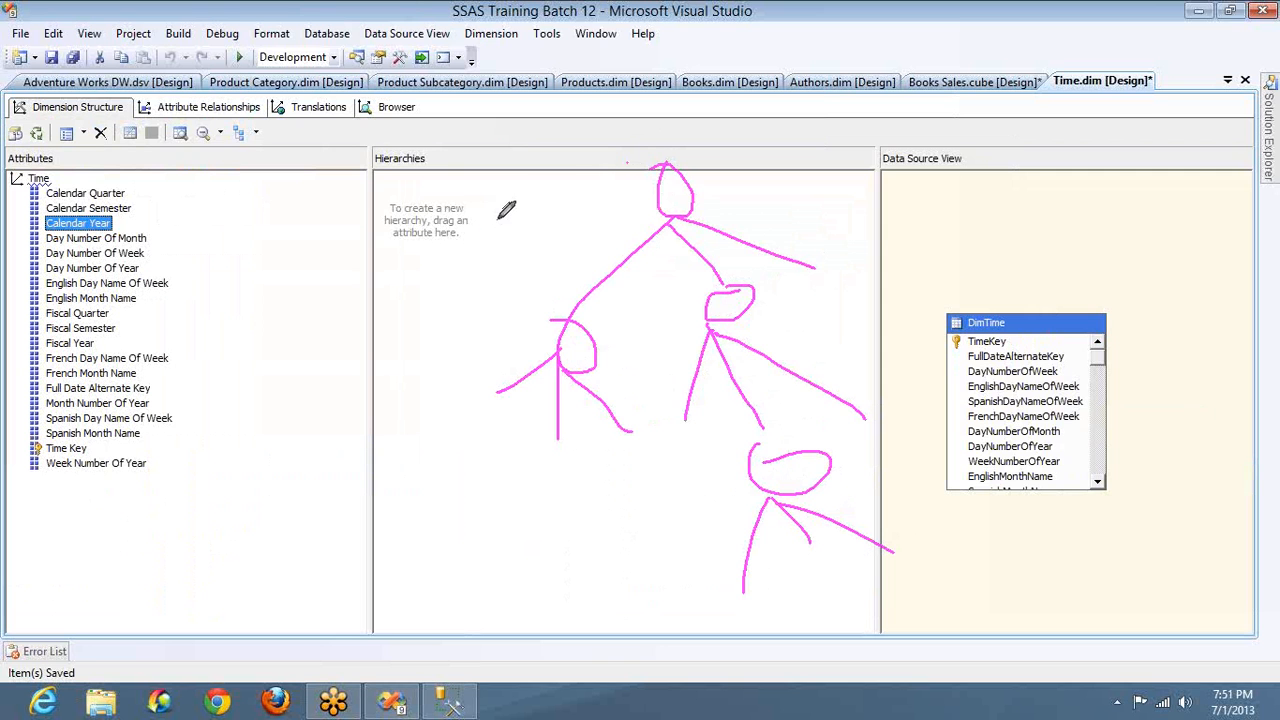
Draw curved arrows alongside the sketched tree linking each level to the one below, with arrowheads at their ends.
mouse_move(628, 163)
mouse_down()
mouse_move(484, 303)
mouse_move(518, 309)
mouse_move(455, 368)
mouse_move(636, 474)
mouse_move(618, 476)
mouse_move(686, 623)
mouse_move(709, 614)
mouse_move(704, 668)
mouse_up()
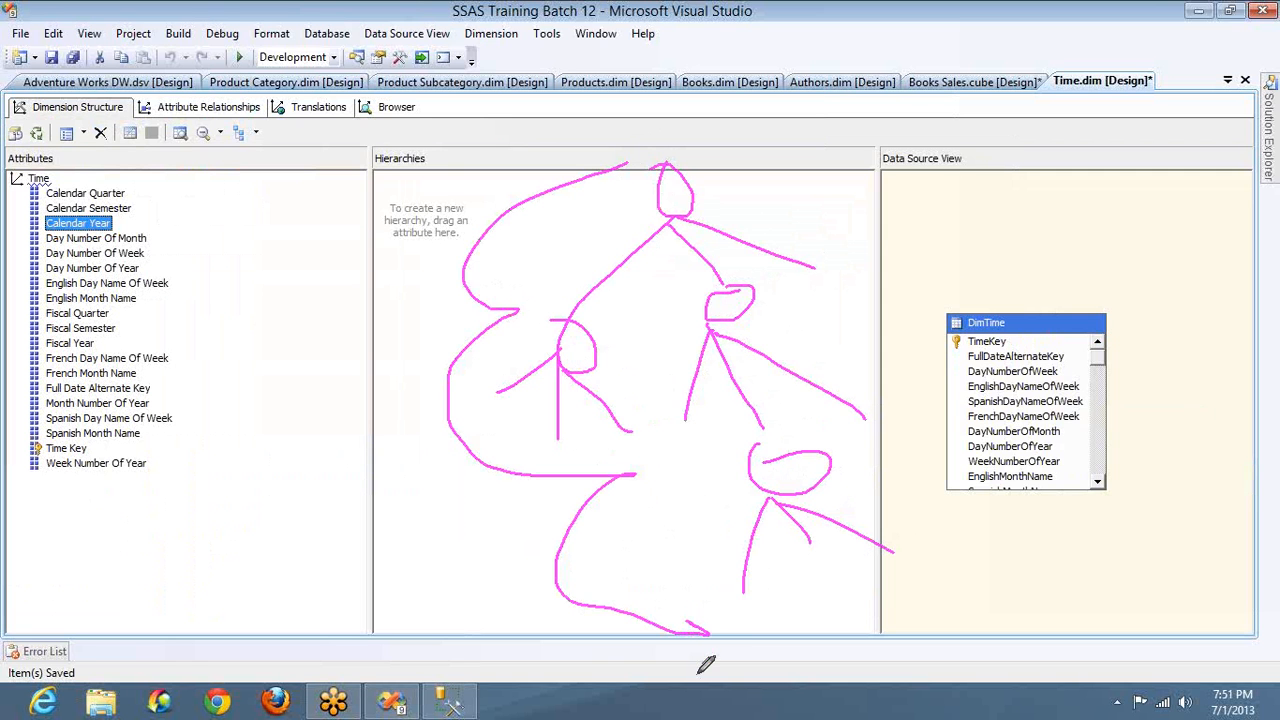
mouse_move(632, 456)
mouse_down()
mouse_move(645, 464)
mouse_move(620, 490)
mouse_up()
mouse_move(521, 305)
mouse_down()
mouse_move(540, 312)
mouse_move(516, 328)
mouse_up()
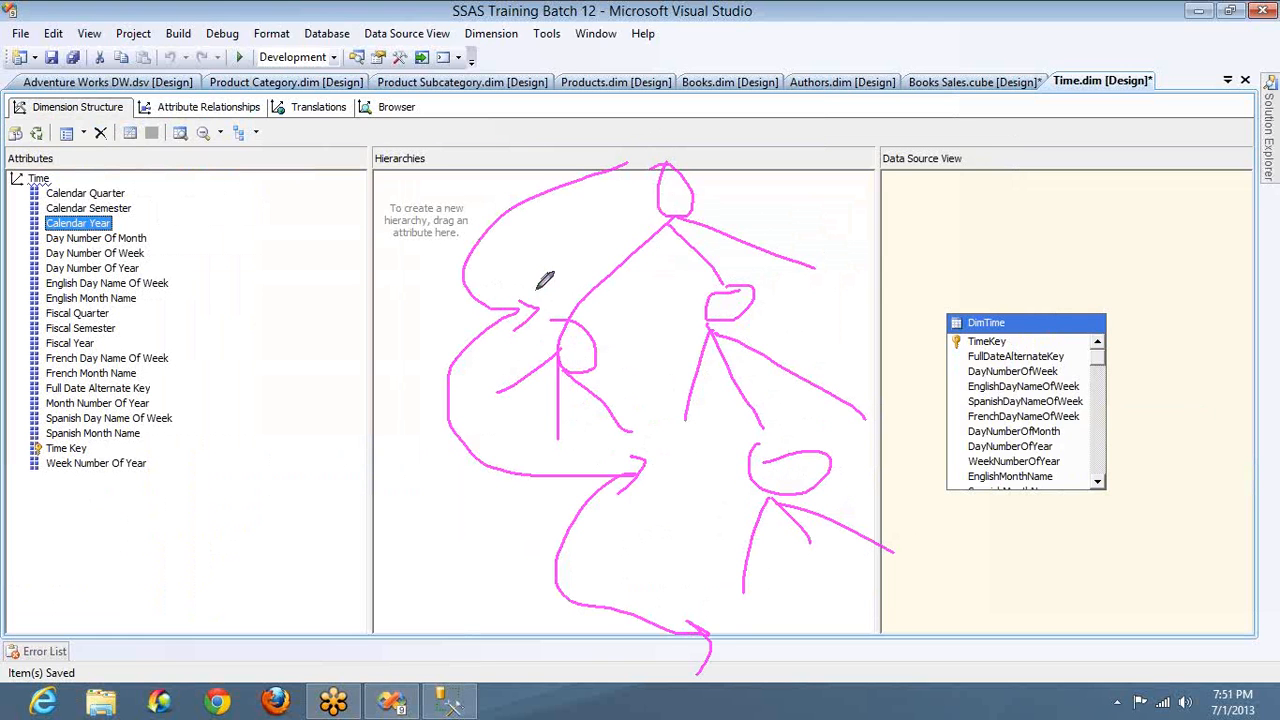
drag(604, 167, 626, 160)
drag(626, 160, 618, 172)
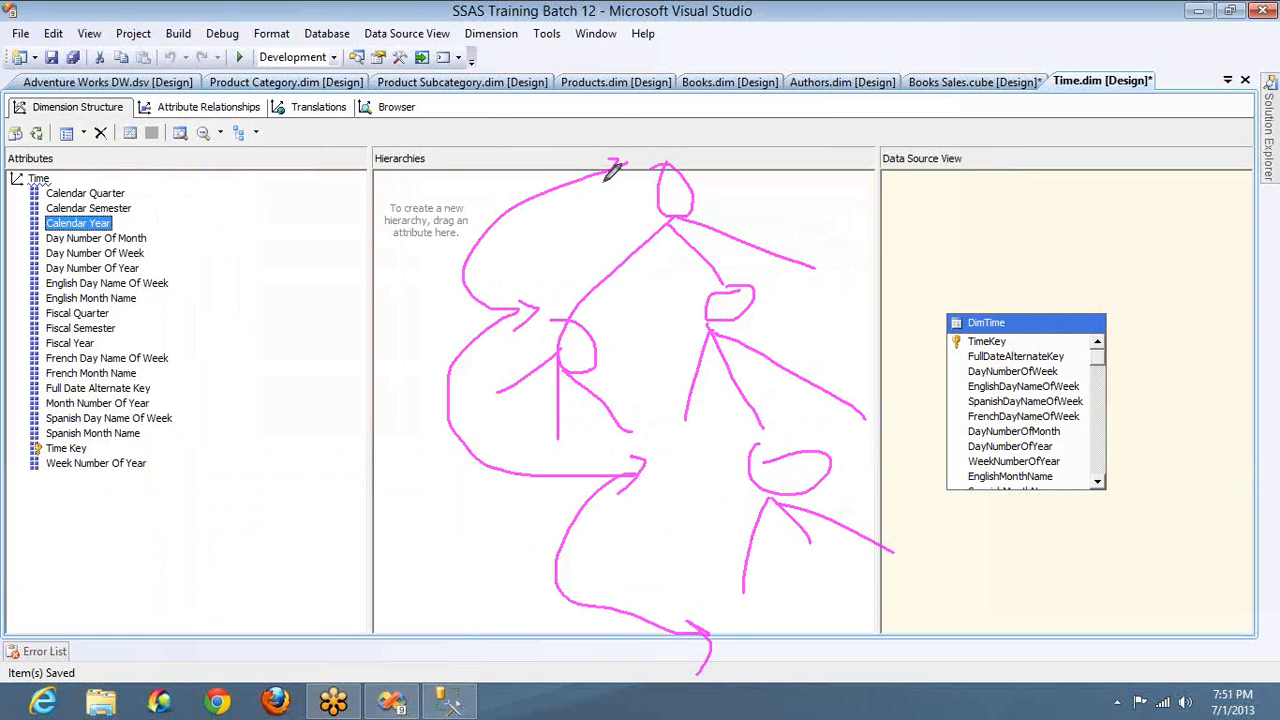
Return to normal non-drawing mode and erase the sketched tree and arrows.
right_click(1028, 267)
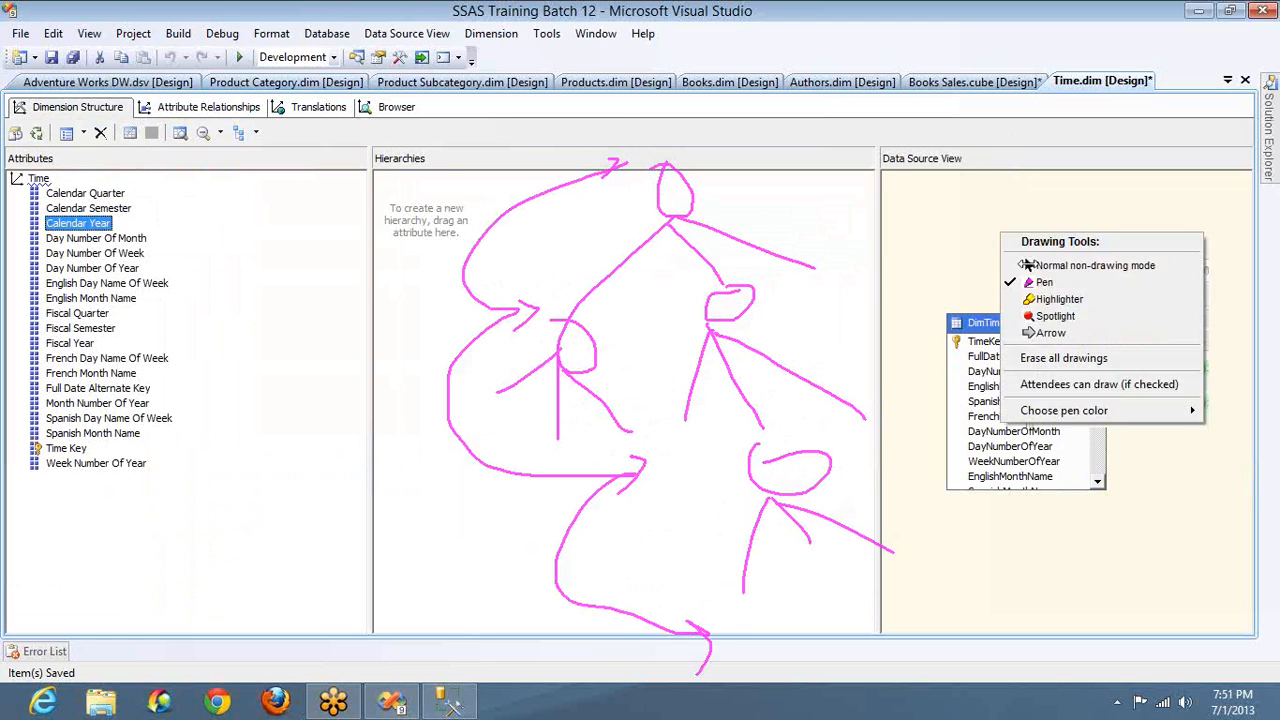
click(1028, 265)
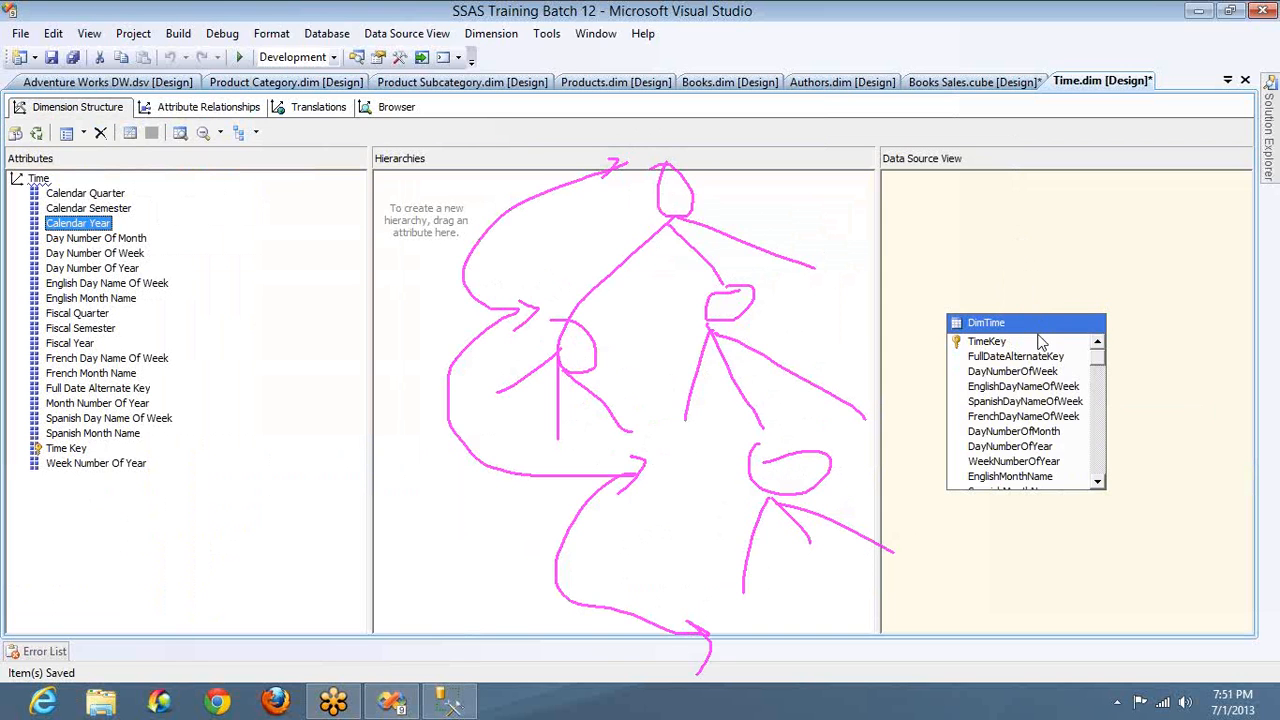
click(1041, 365)
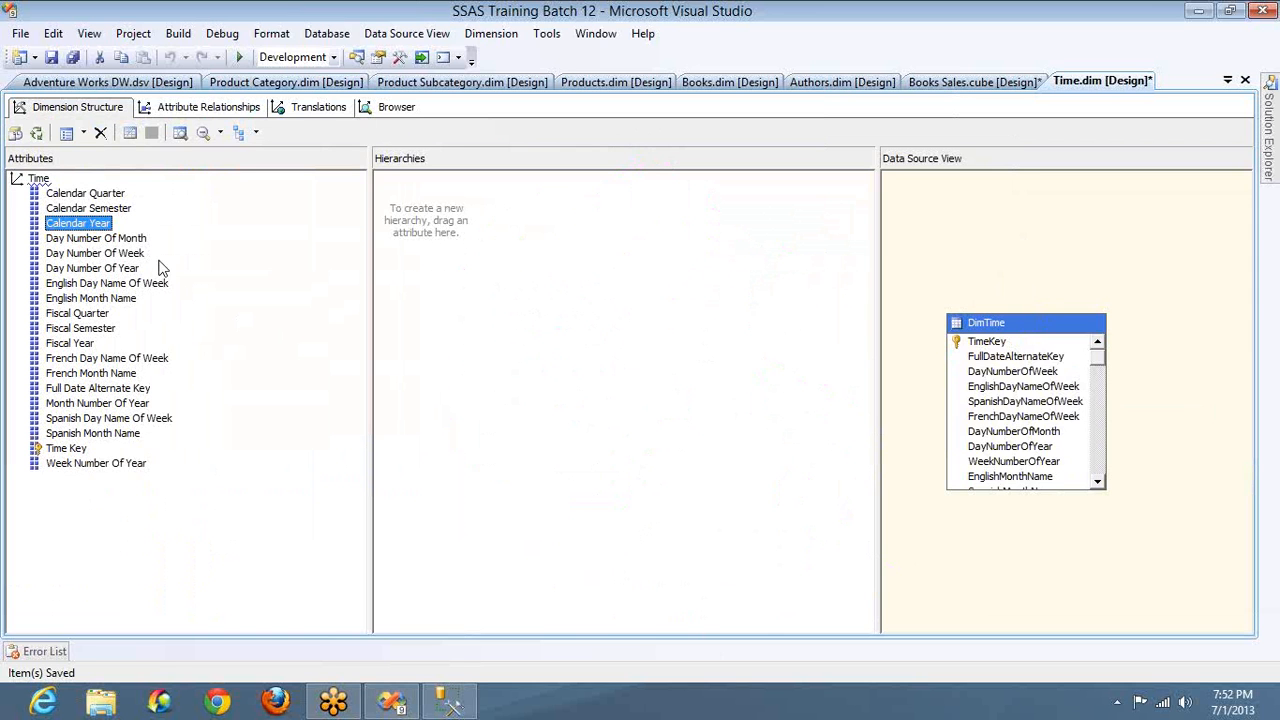
Create a hierarchy in the Time dimension with the levels Calendar Year, Calendar Semester, Calendar Quarter and English Month Name.
drag(97, 226, 440, 212)
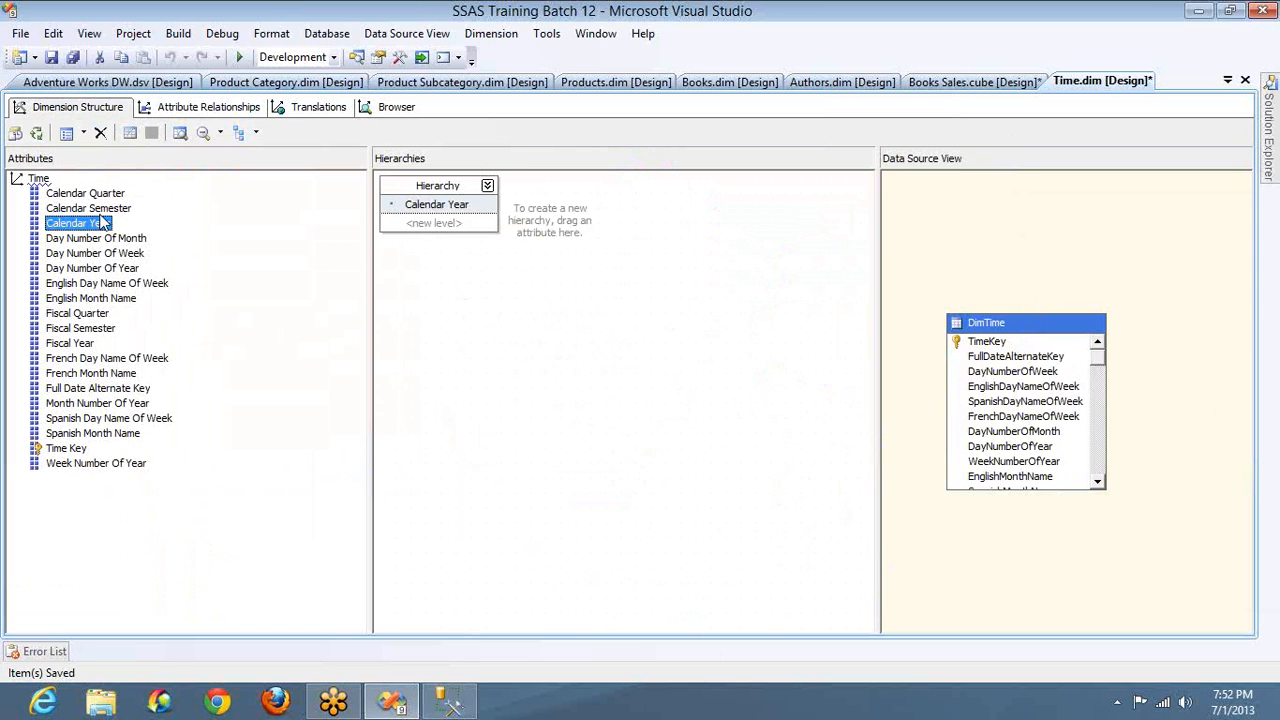
drag(105, 209, 420, 224)
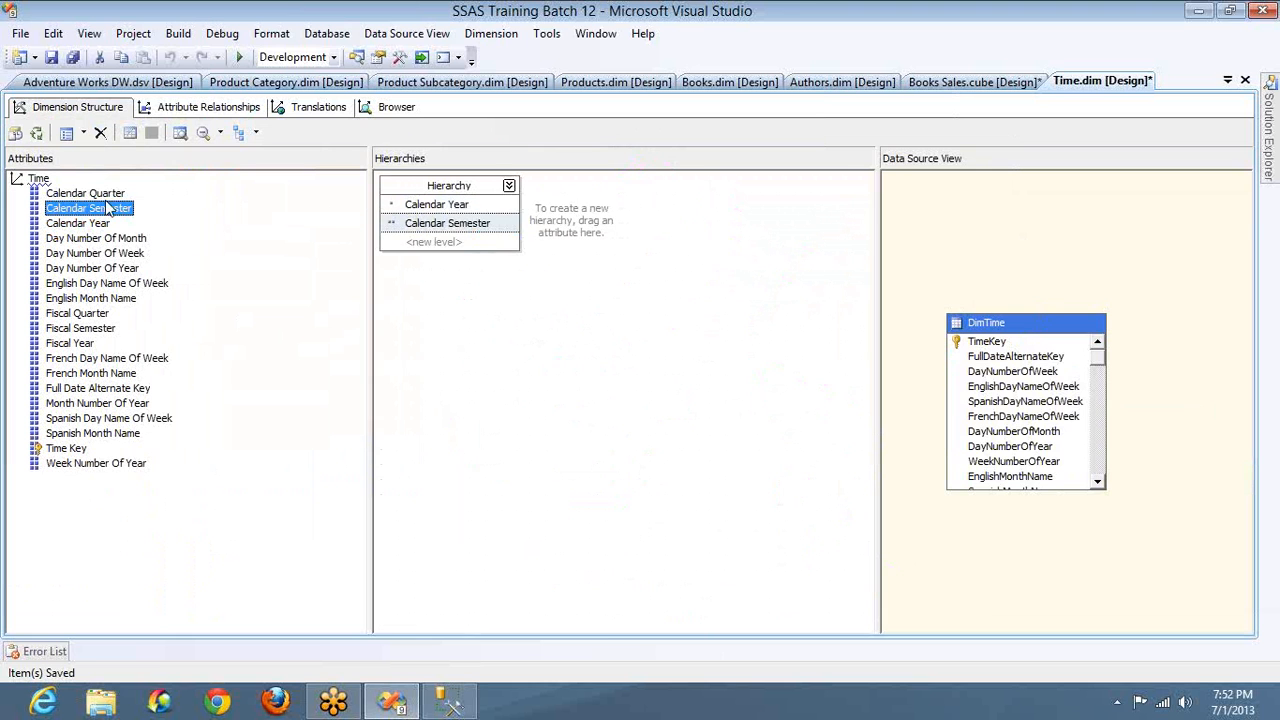
drag(108, 193, 455, 250)
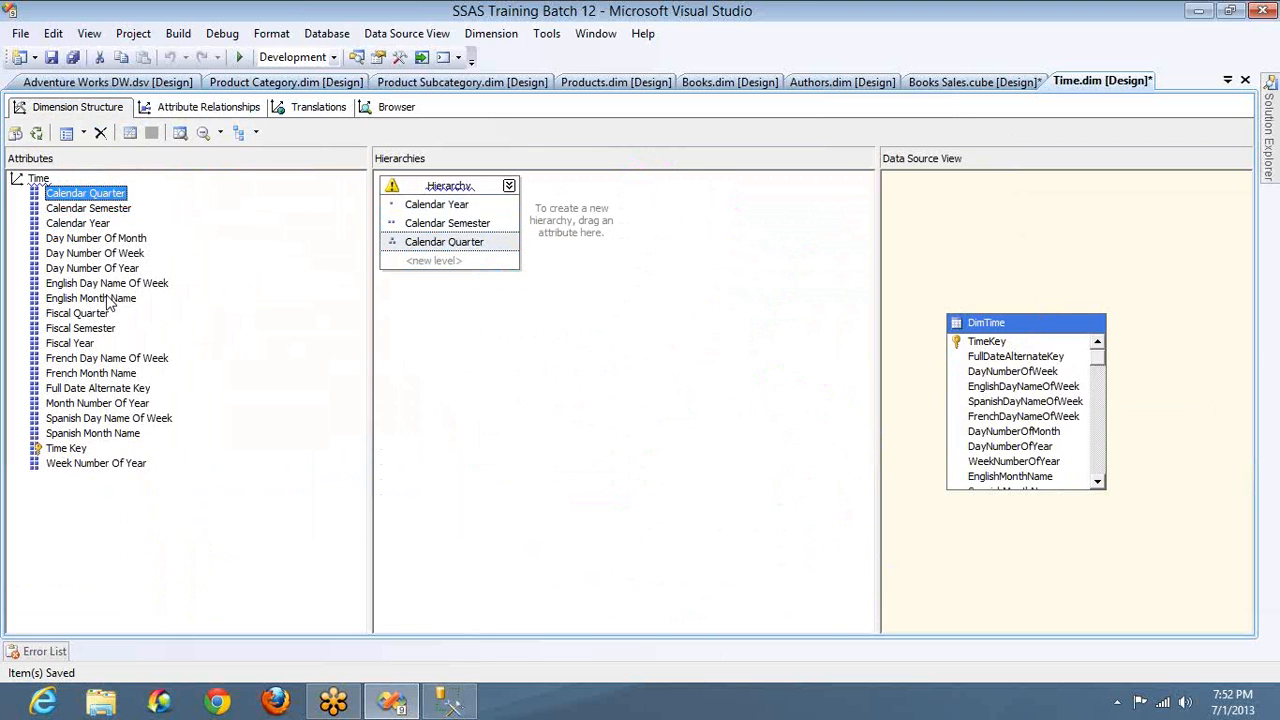
drag(110, 300, 437, 270)
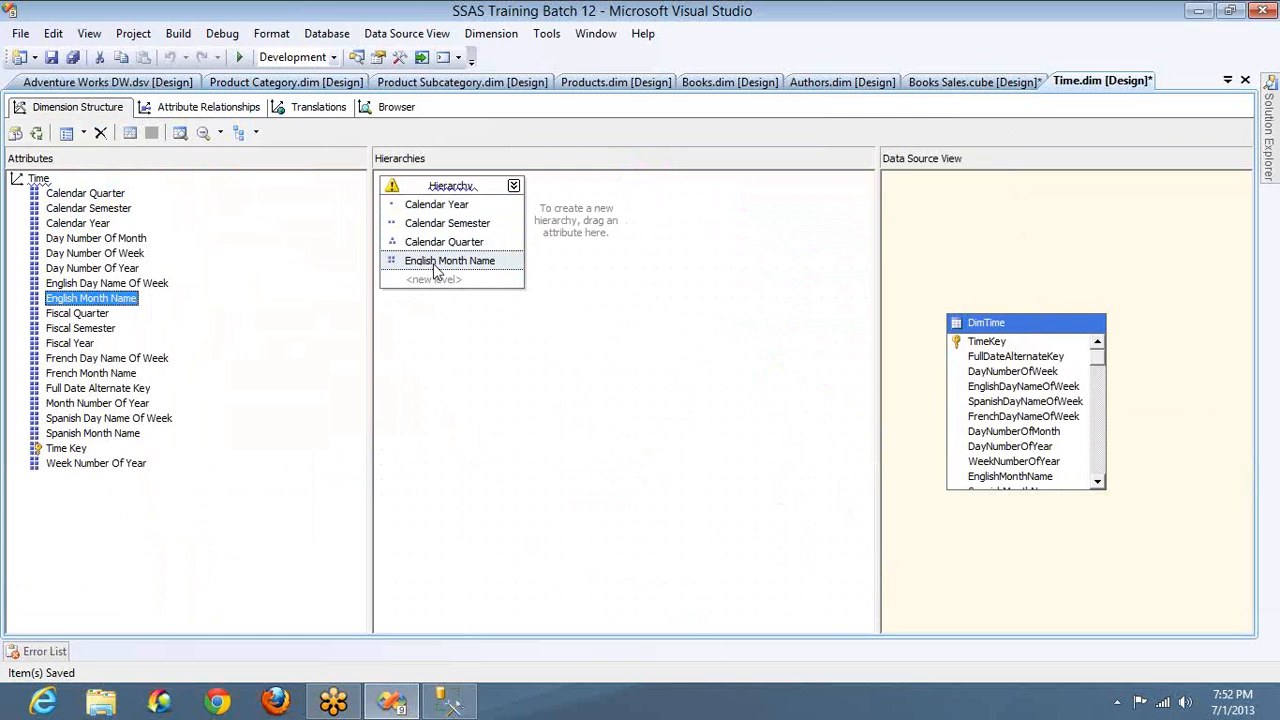
Compare the new hierarchy's levels with the Time Key links in the attribute relationships diagram.
click(226, 109)
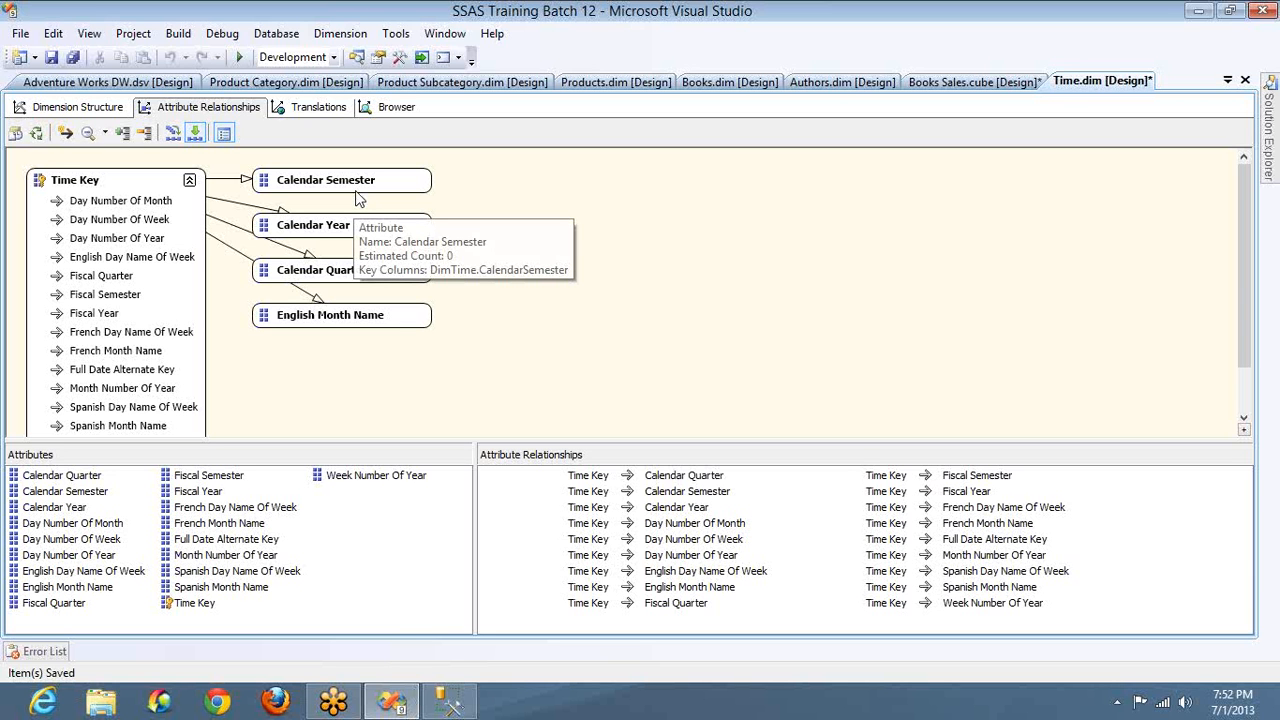
click(70, 106)
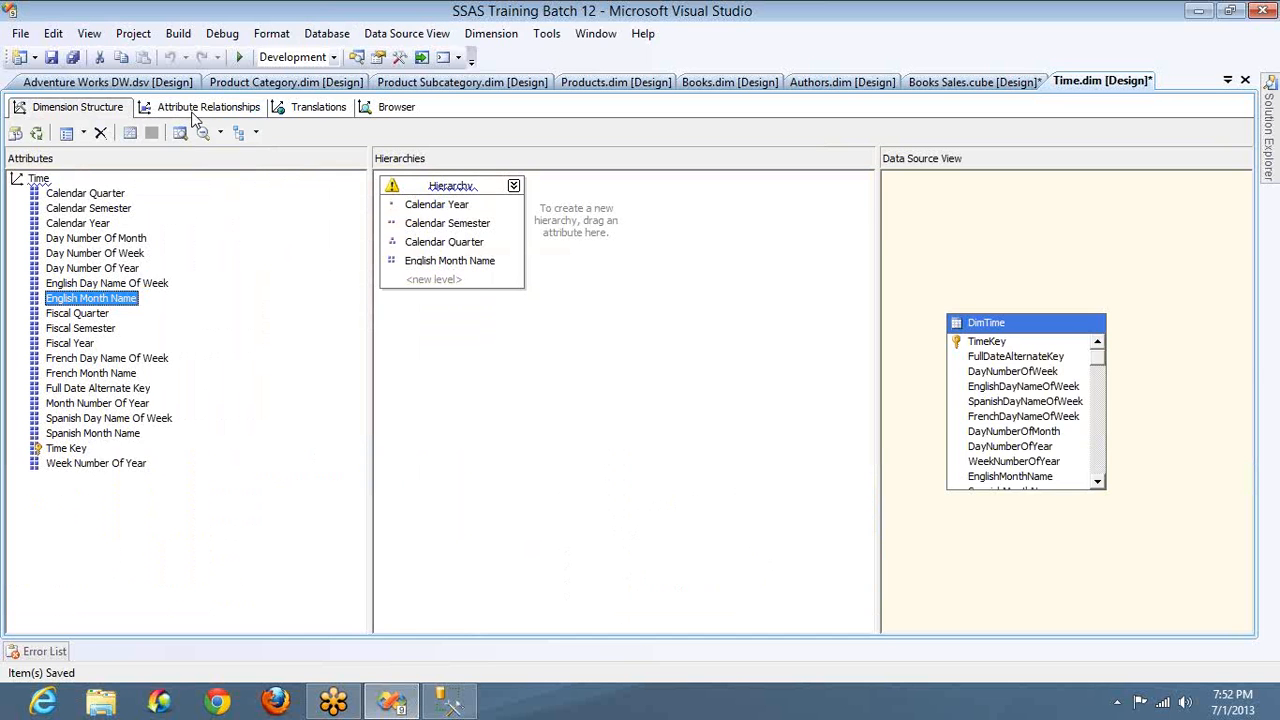
click(195, 113)
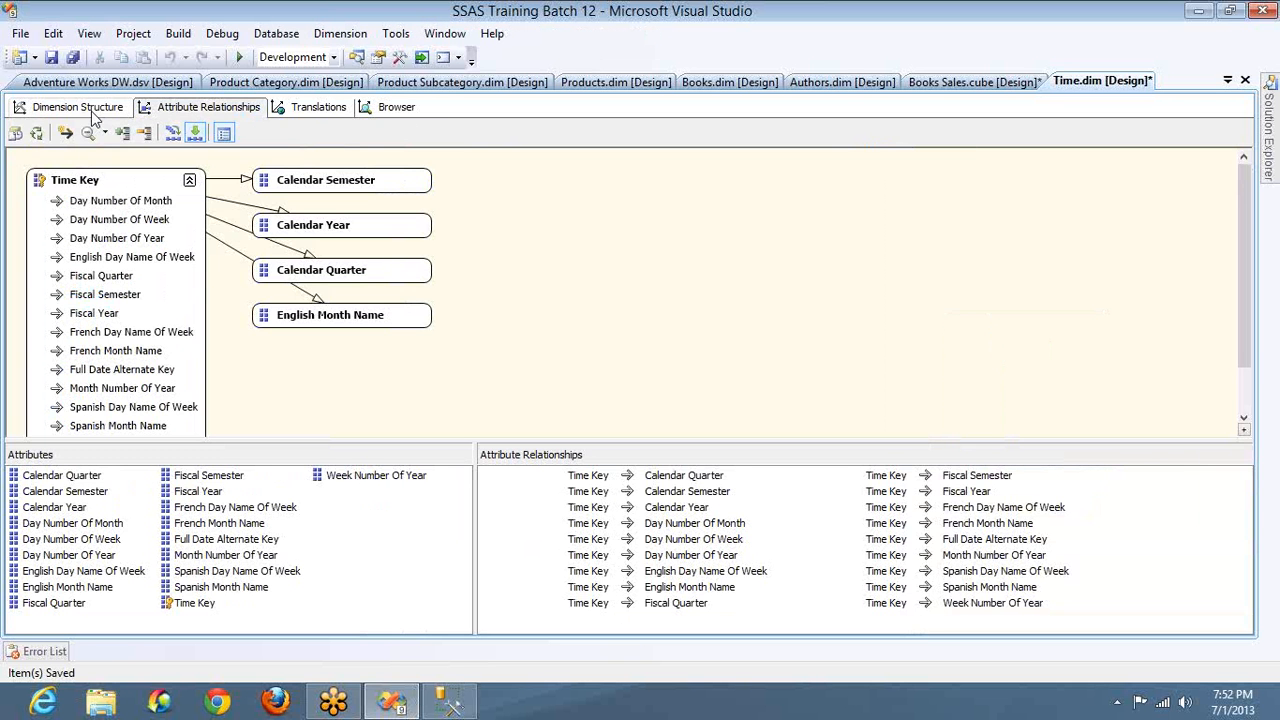
click(88, 112)
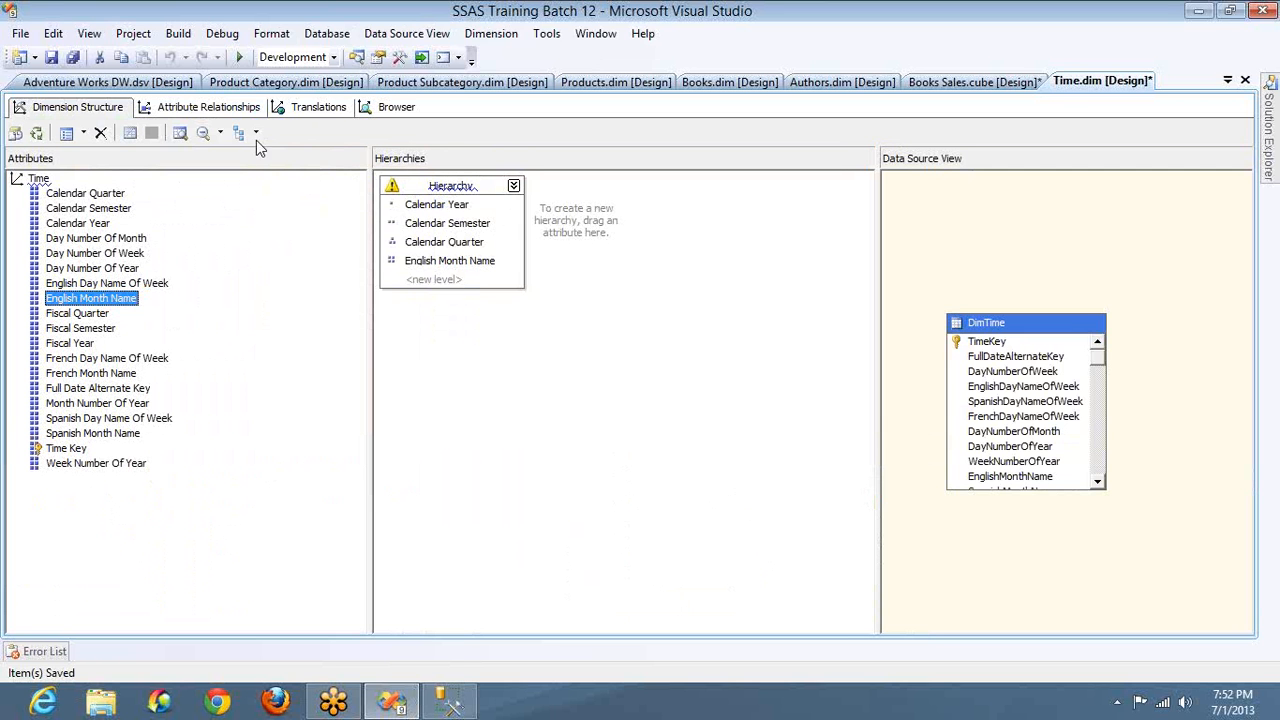
click(237, 113)
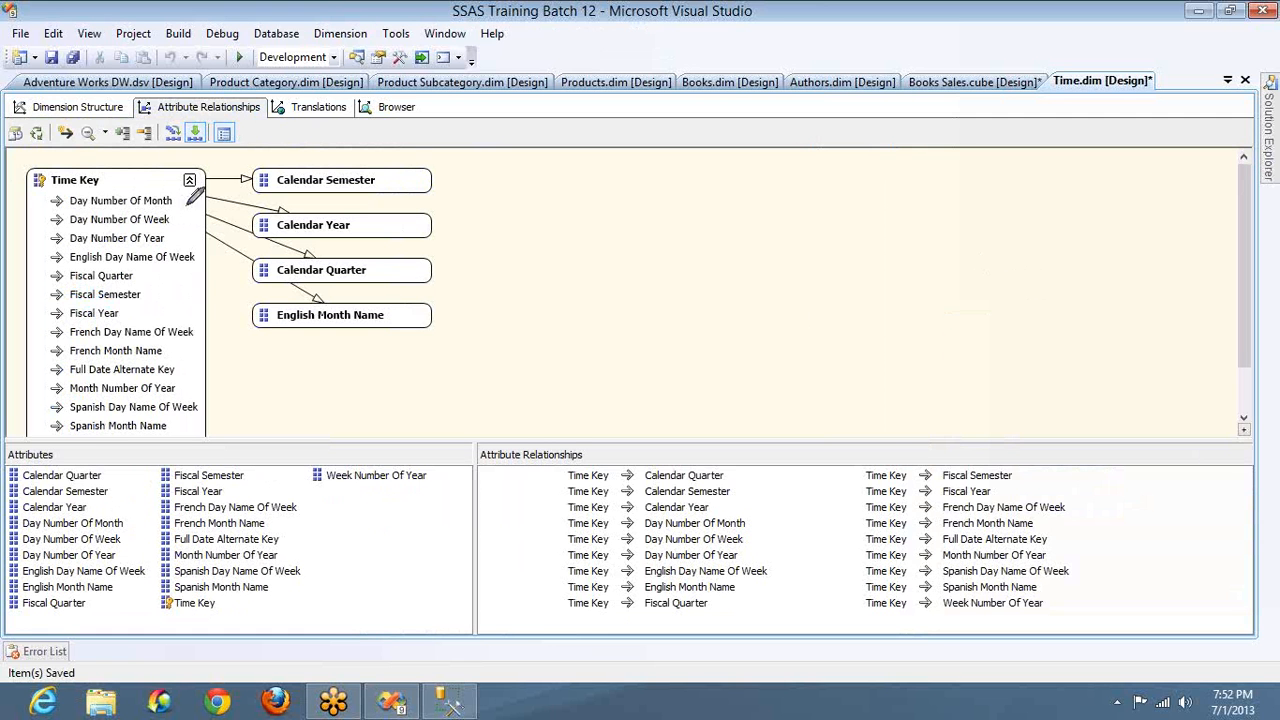
Outline the Time Key attributes and the four hierarchy level boxes, link the levels with curved lines, and erase the markup.
mouse_move(55, 198)
mouse_down()
mouse_move(63, 403)
mouse_move(189, 331)
mouse_move(183, 180)
mouse_move(52, 195)
mouse_move(126, 170)
mouse_move(90, 162)
mouse_up()
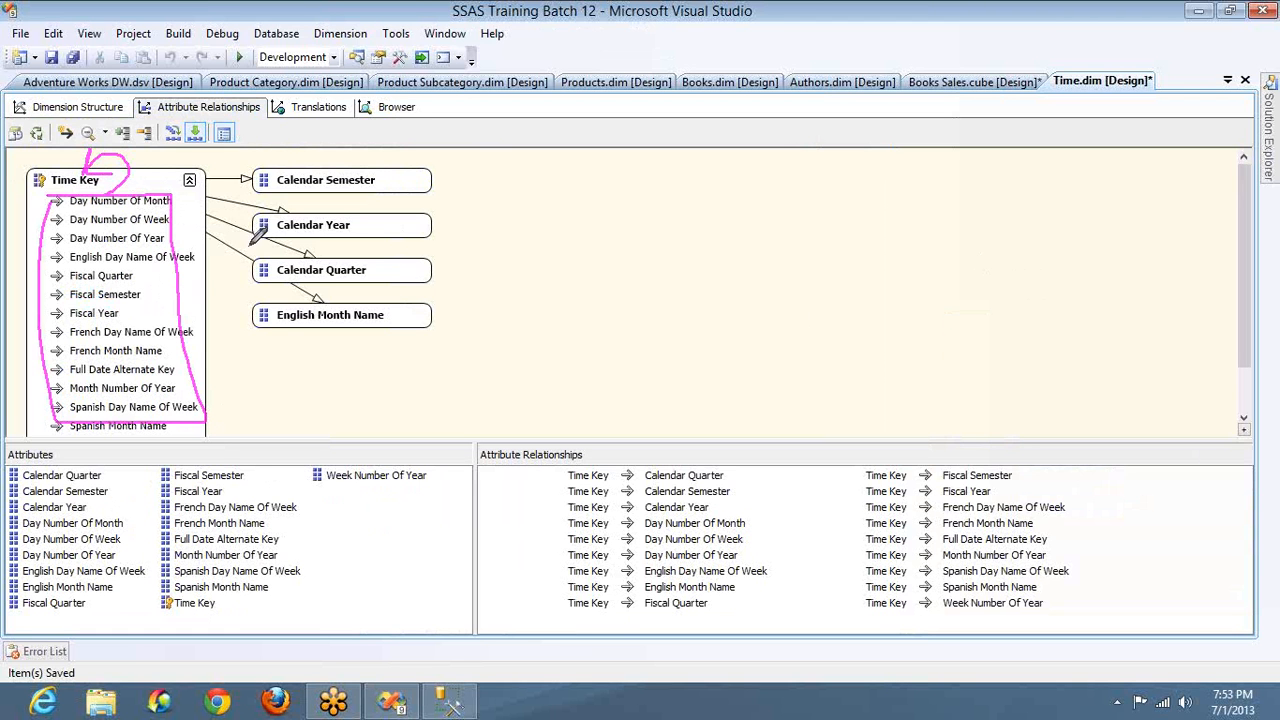
mouse_move(245, 160)
mouse_down()
mouse_move(265, 340)
mouse_move(470, 343)
mouse_move(460, 152)
mouse_move(244, 165)
mouse_up()
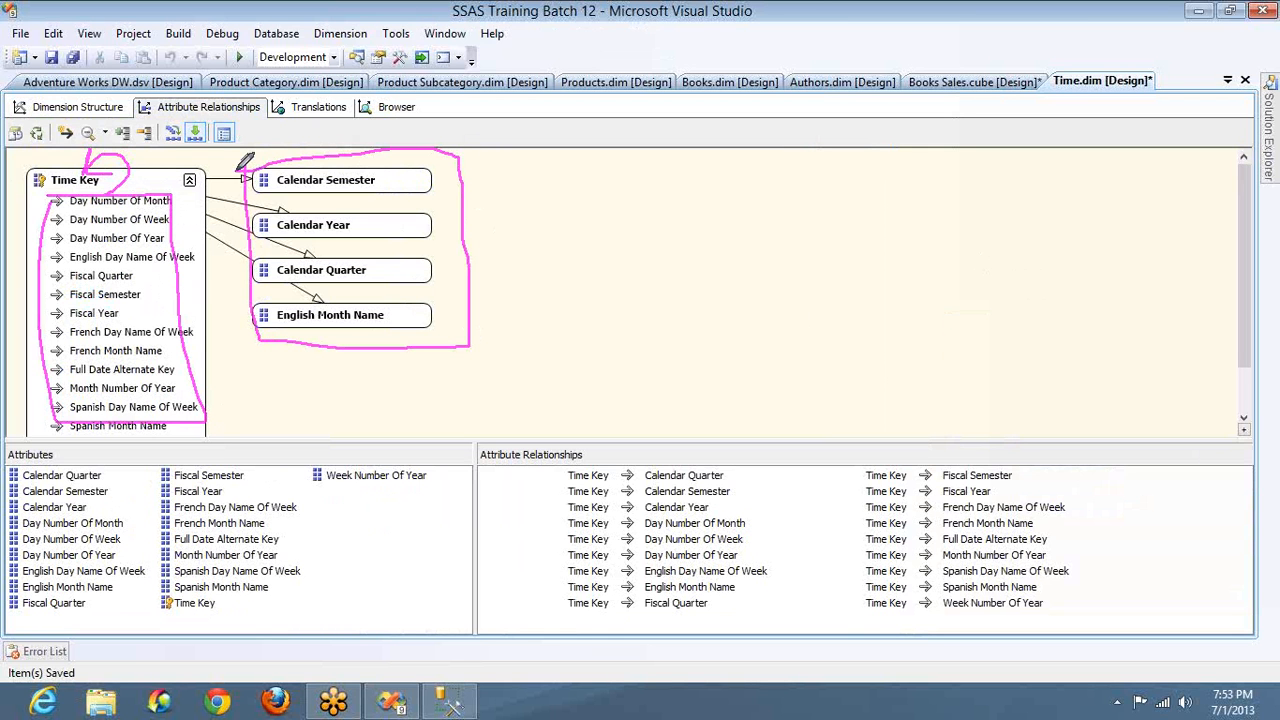
mouse_move(415, 181)
mouse_down()
mouse_move(465, 172)
mouse_move(502, 216)
mouse_move(454, 253)
mouse_move(412, 322)
mouse_up()
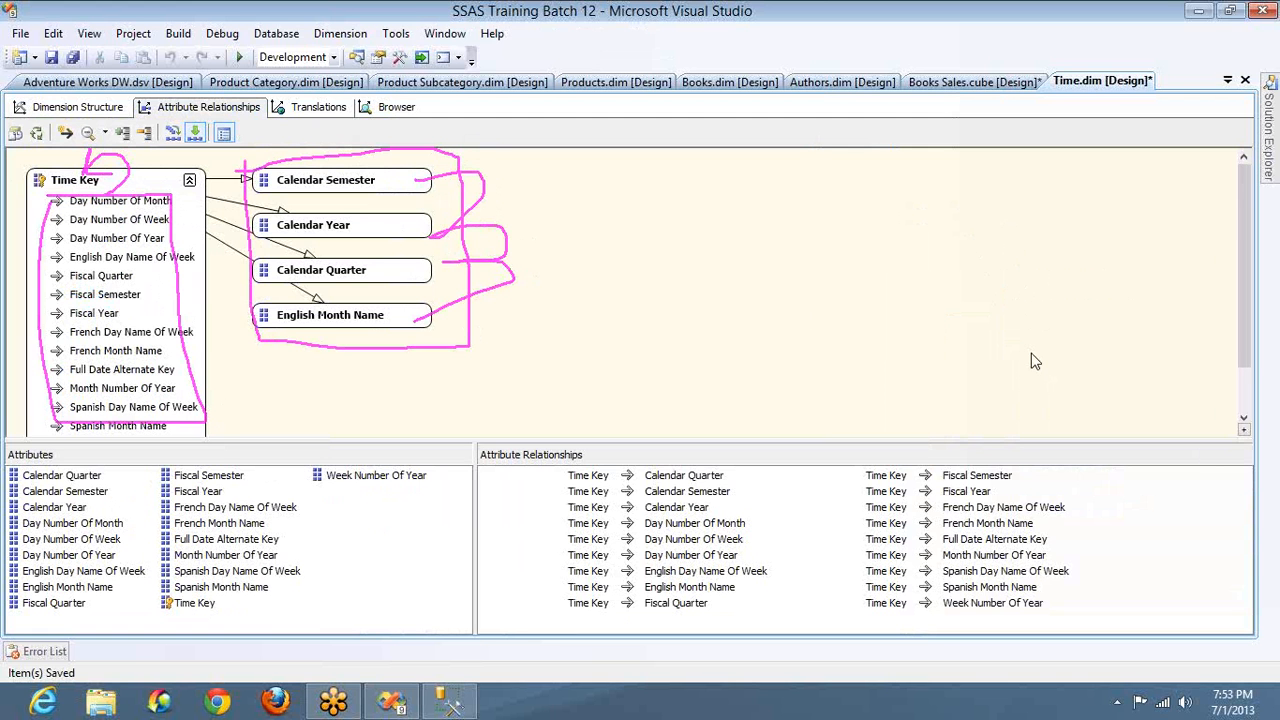
key(Escape)
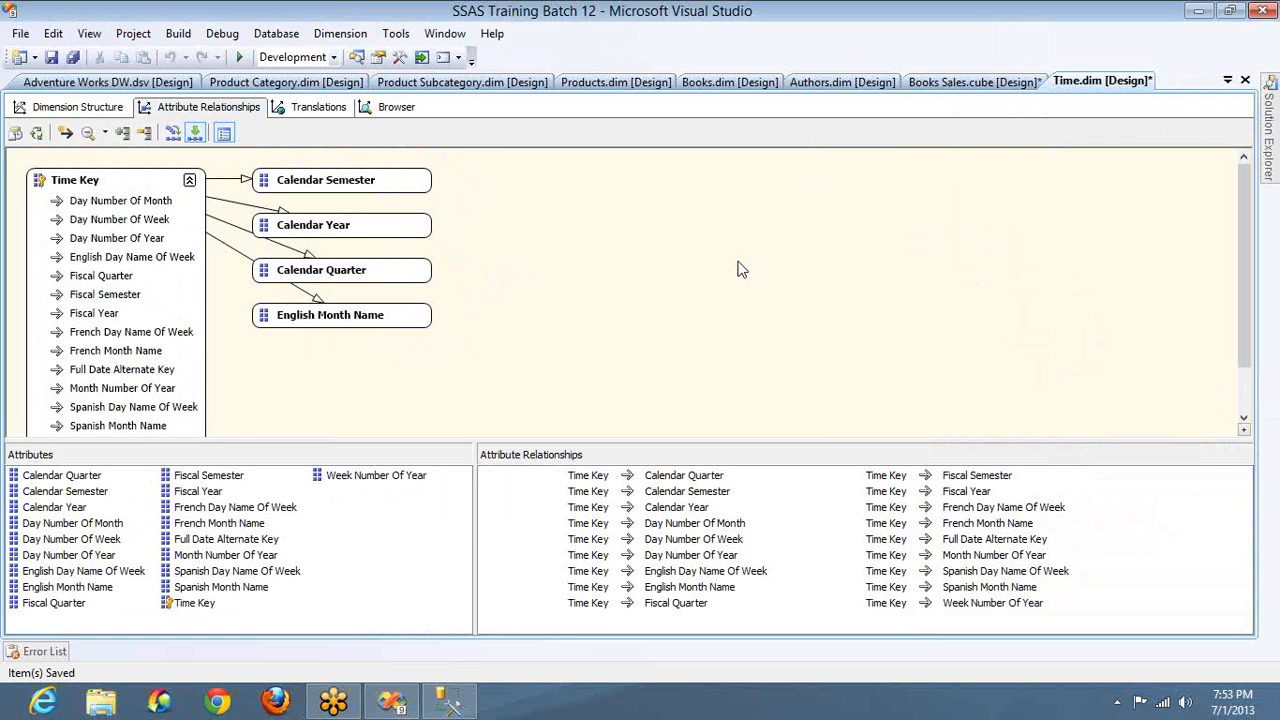
Highlight the English Month Name, Calendar Quarter, Calendar Semester and Calendar Year boxes one after another in the relationships diagram.
click(333, 318)
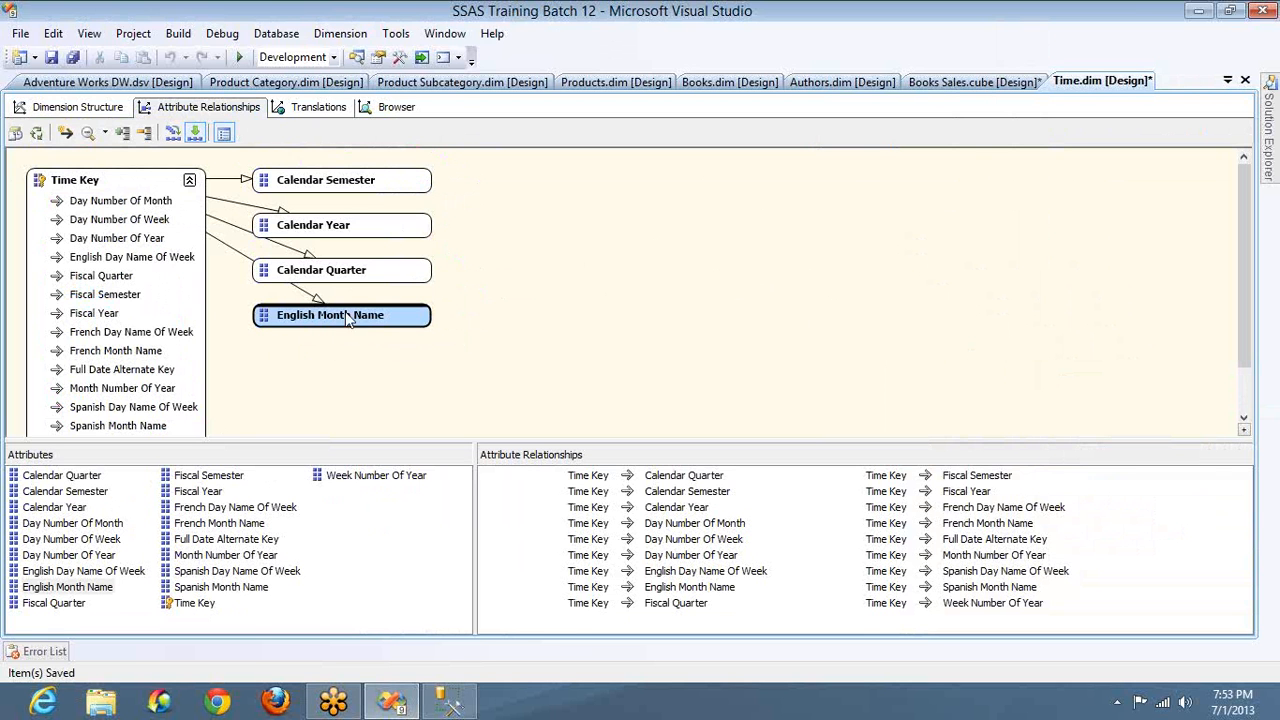
click(352, 281)
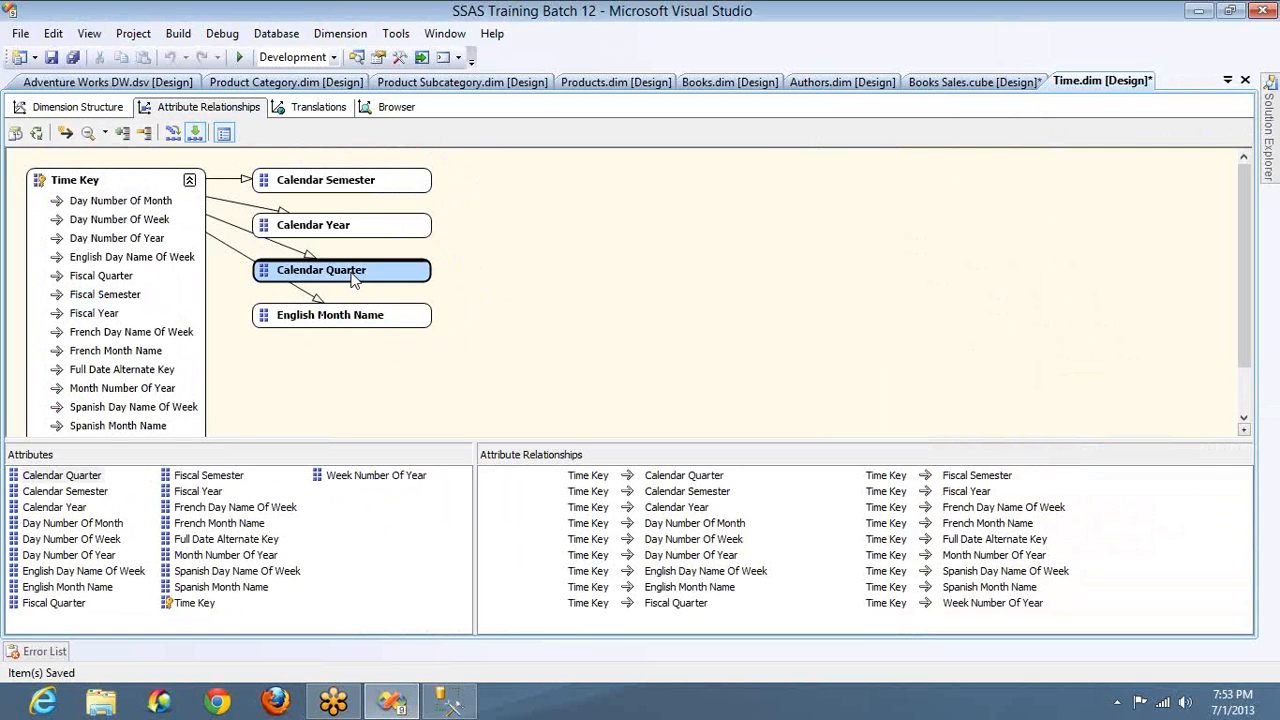
click(370, 189)
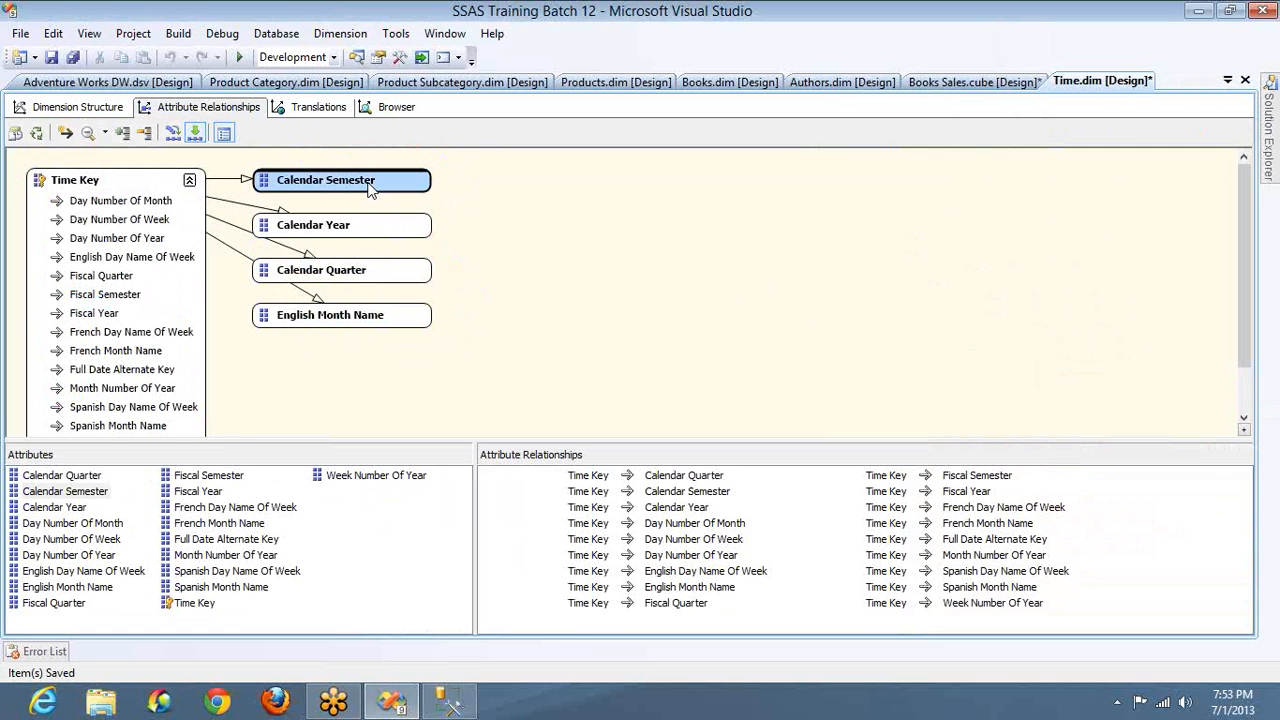
click(367, 238)
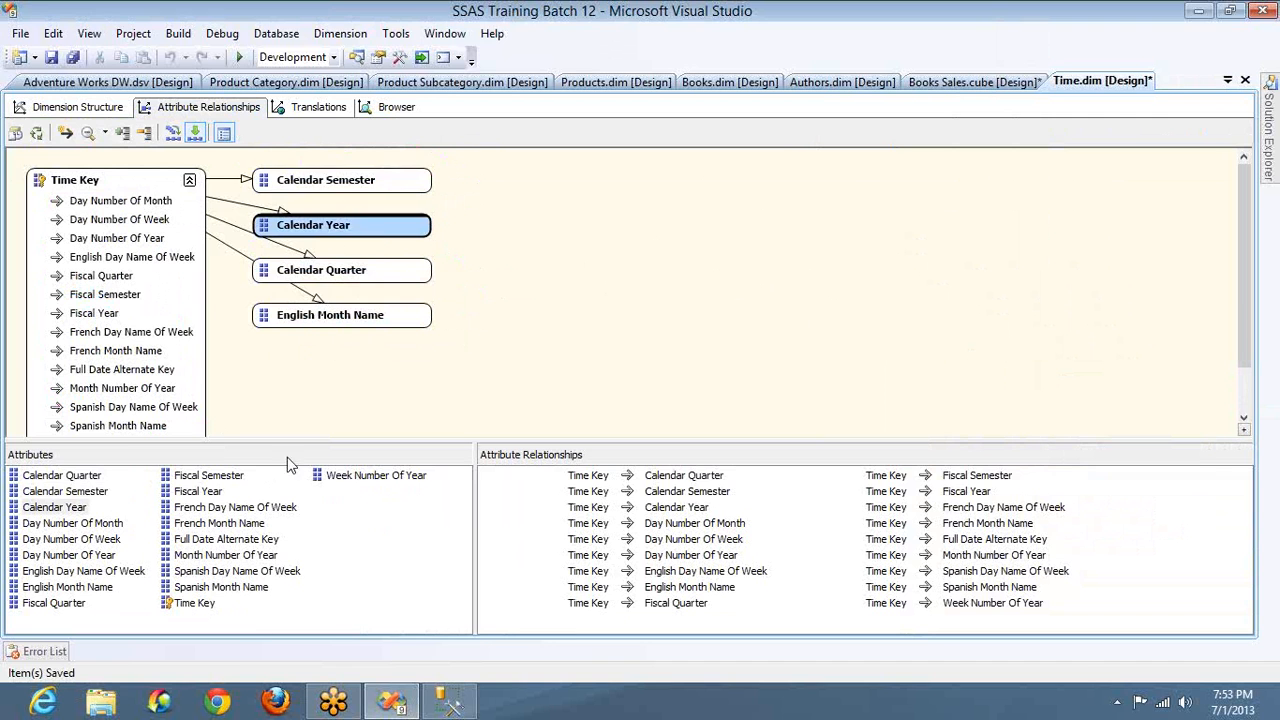
Switch to Microsoft Excel 2010 with a blank workbook.
key(super)
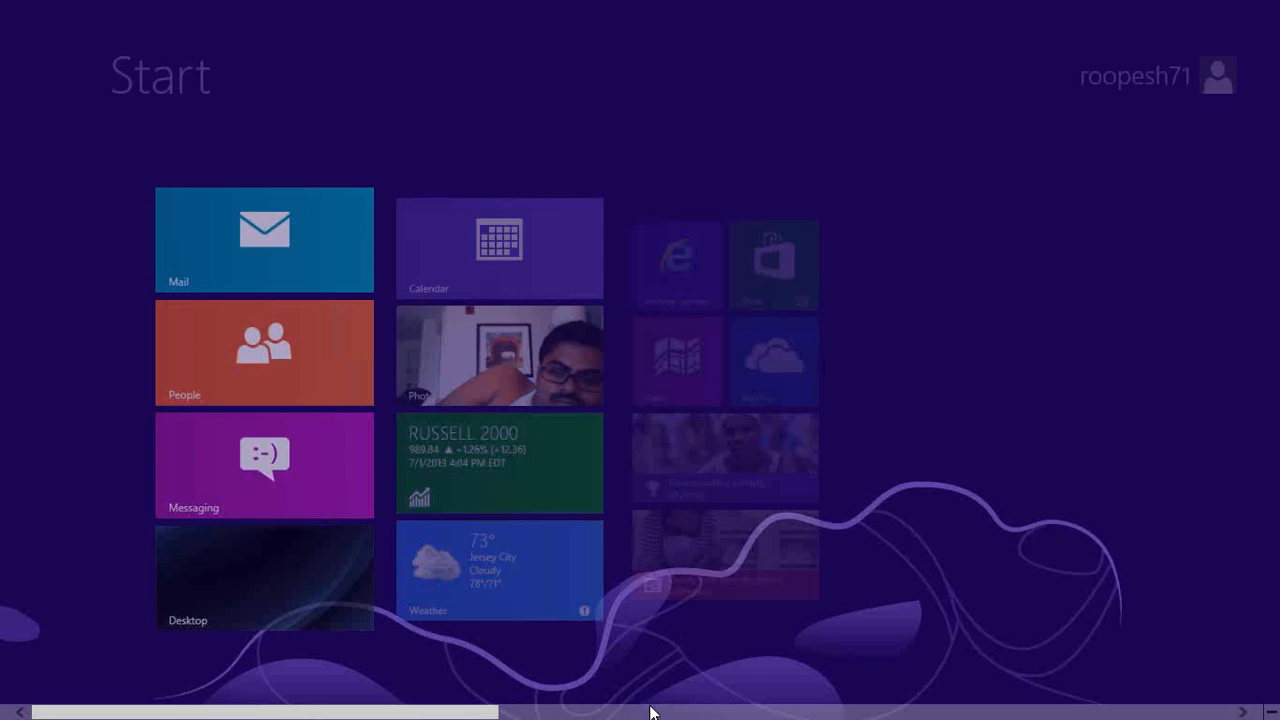
scroll(929, 711, down, 5)
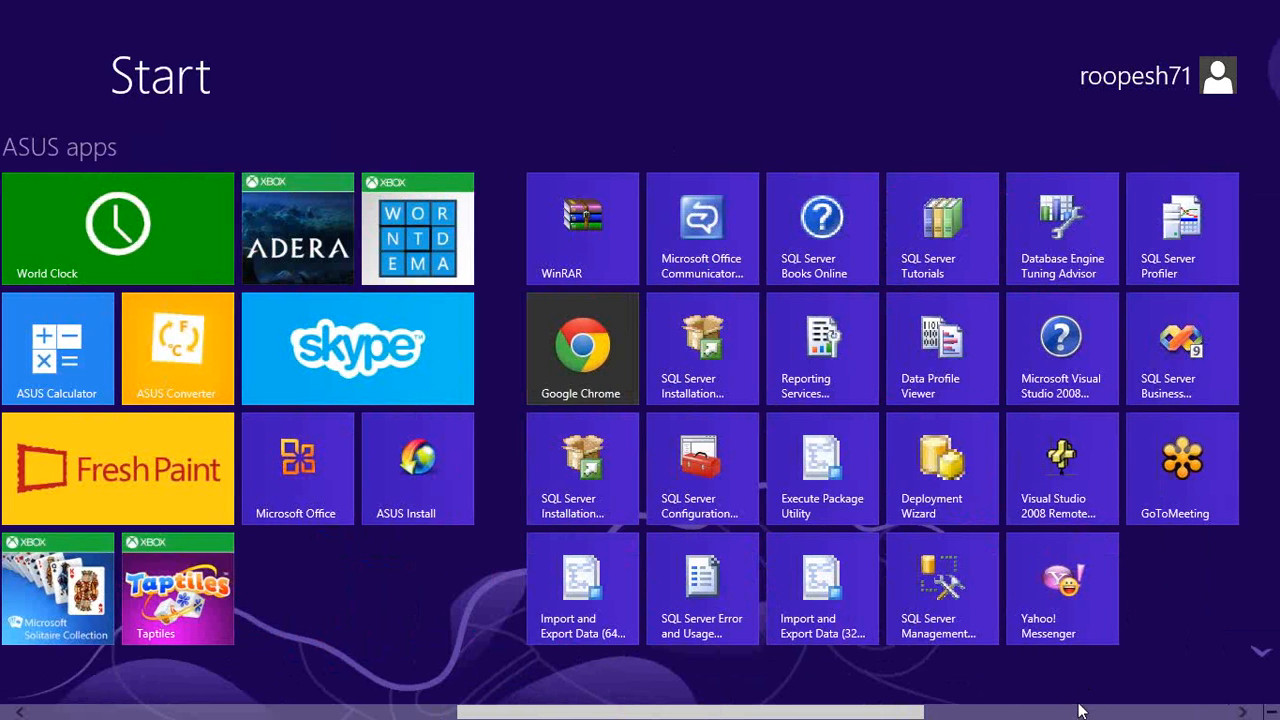
scroll(1076, 708, down, 4)
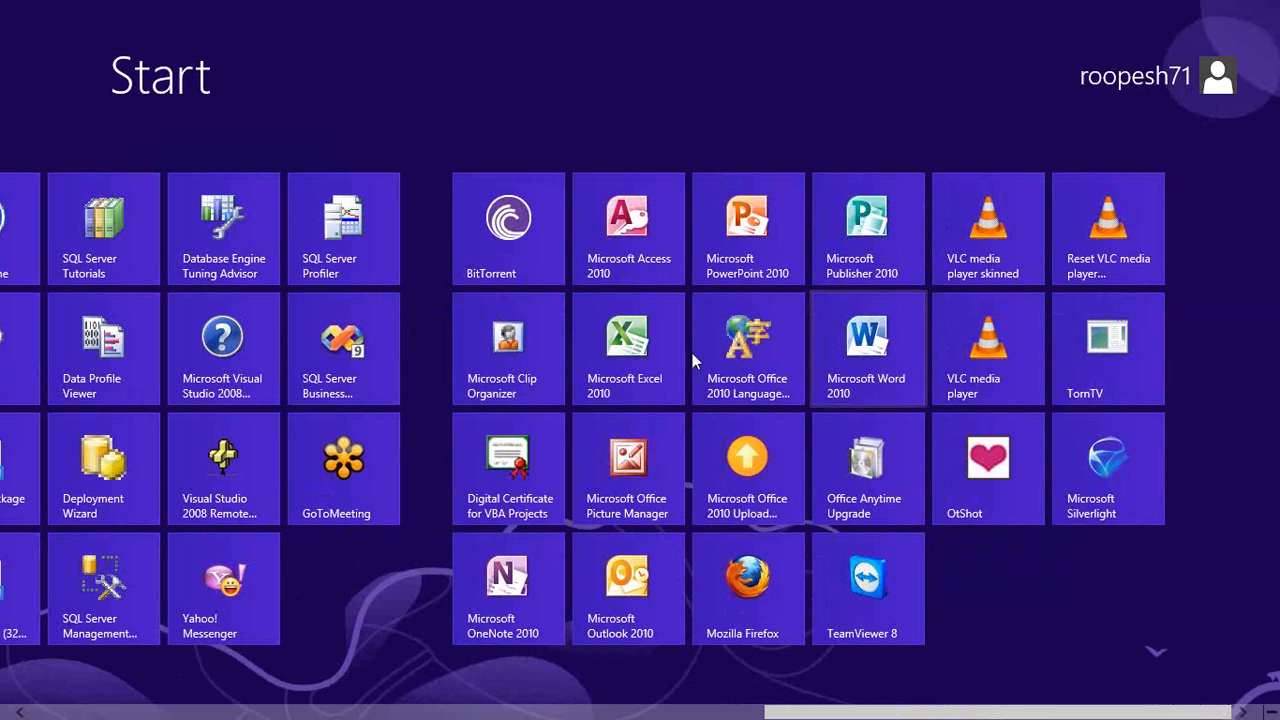
key(super)
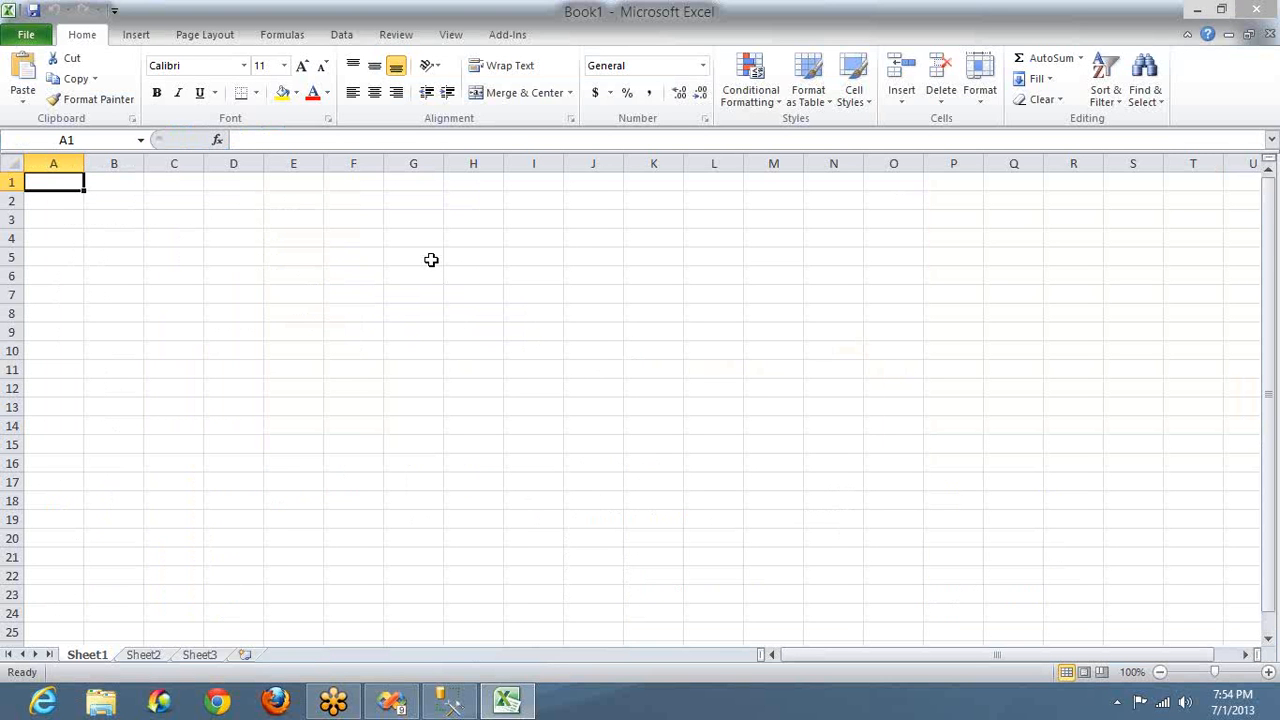
Enter the date Jan 1 in A1 and the value 100 in B1.
text(Jan 1)
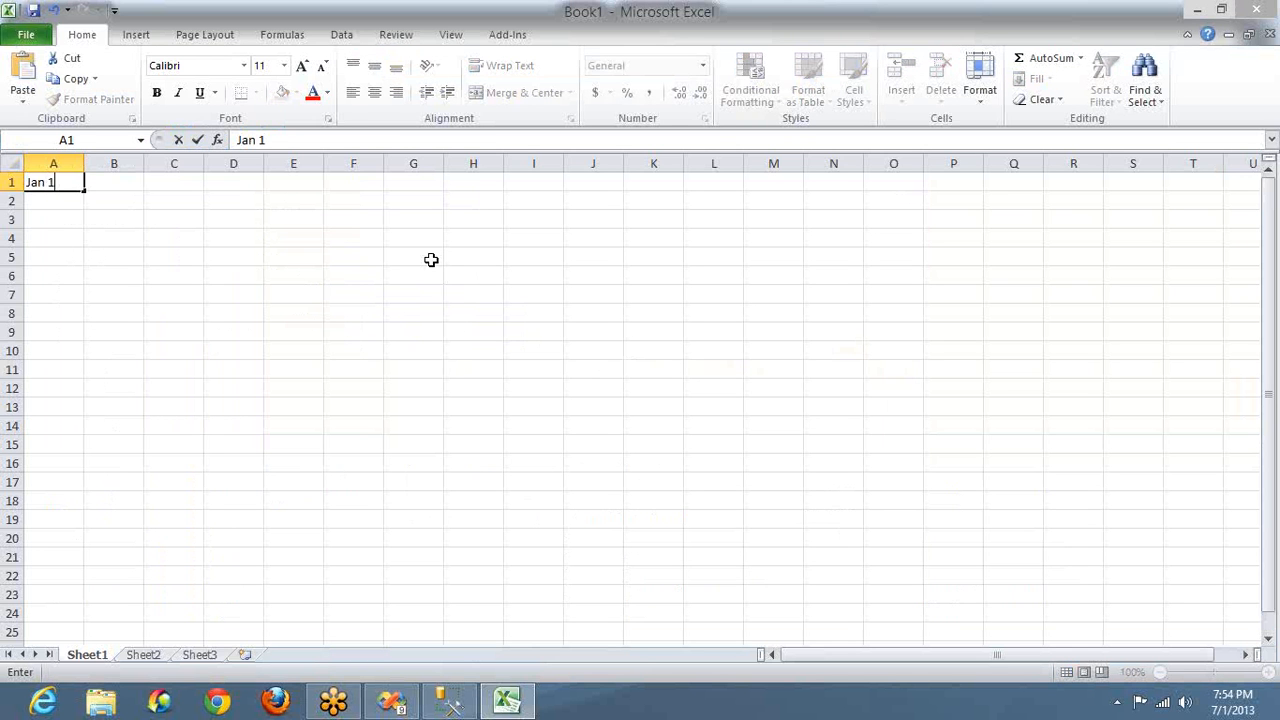
key(Tab)
text(0)
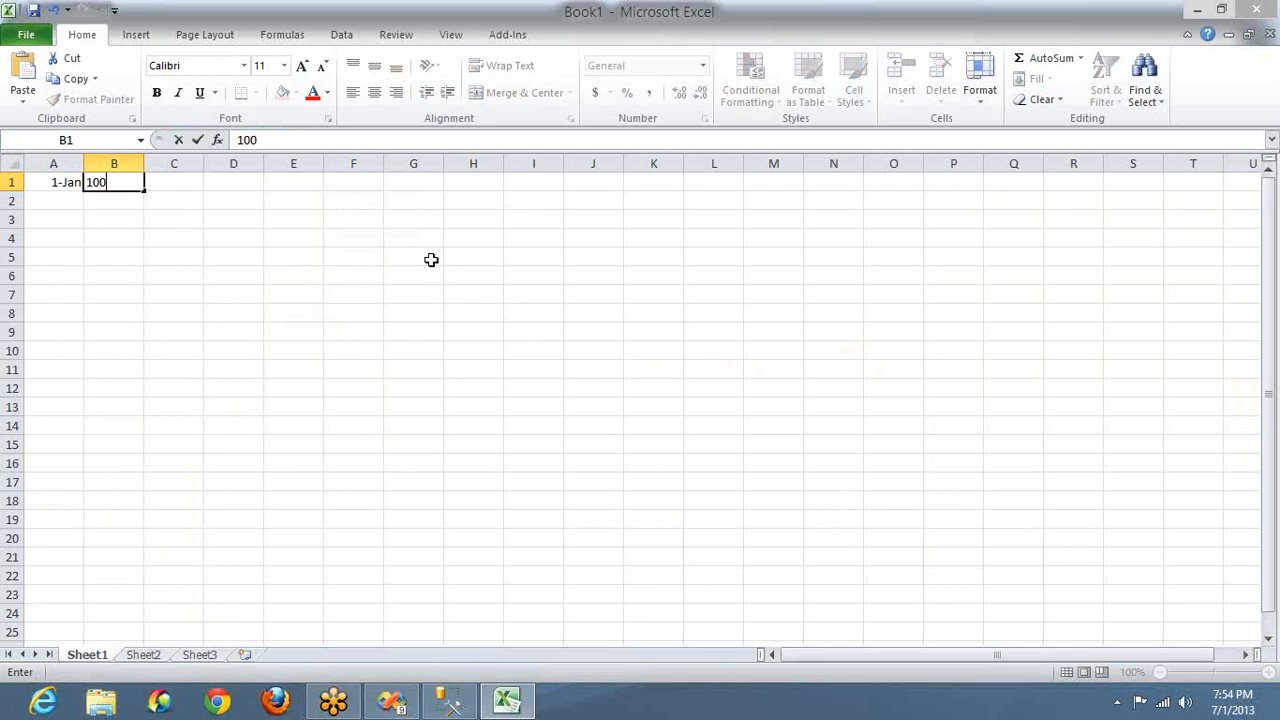
key(Return)
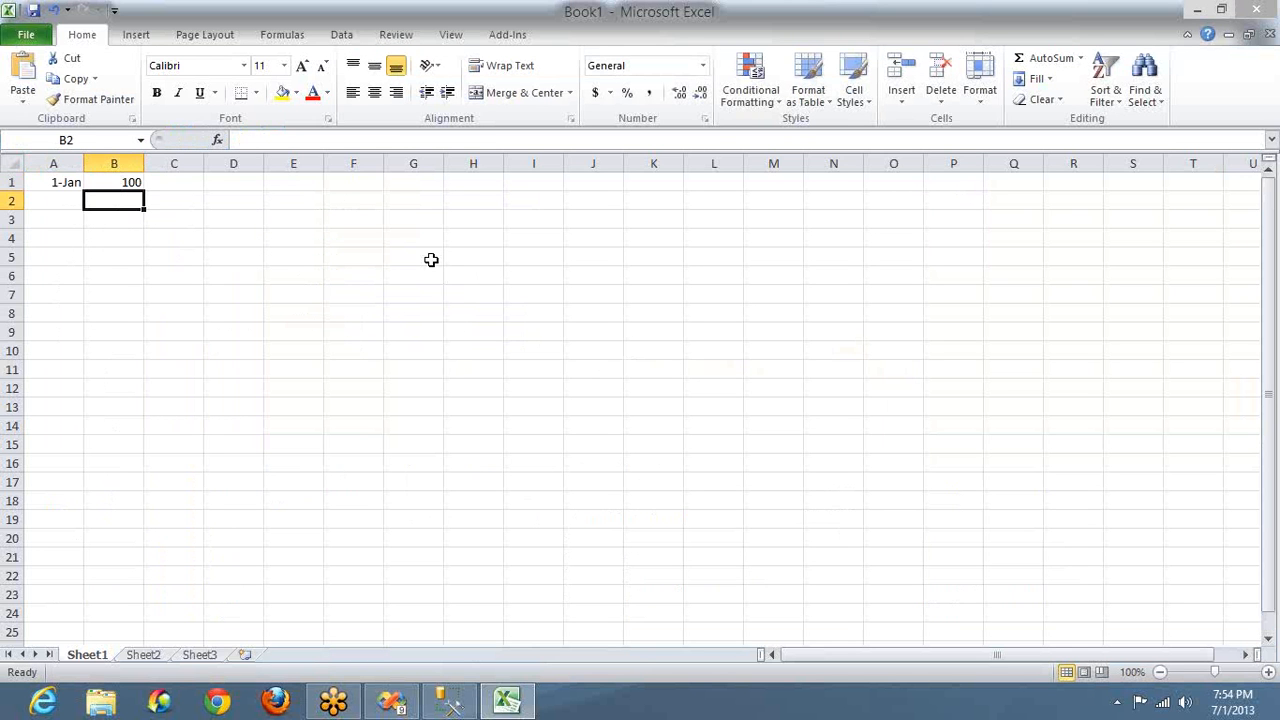
Fill the daily date series from A1 down column A to row 501.
click(57, 188)
drag(85, 190, 92, 706)
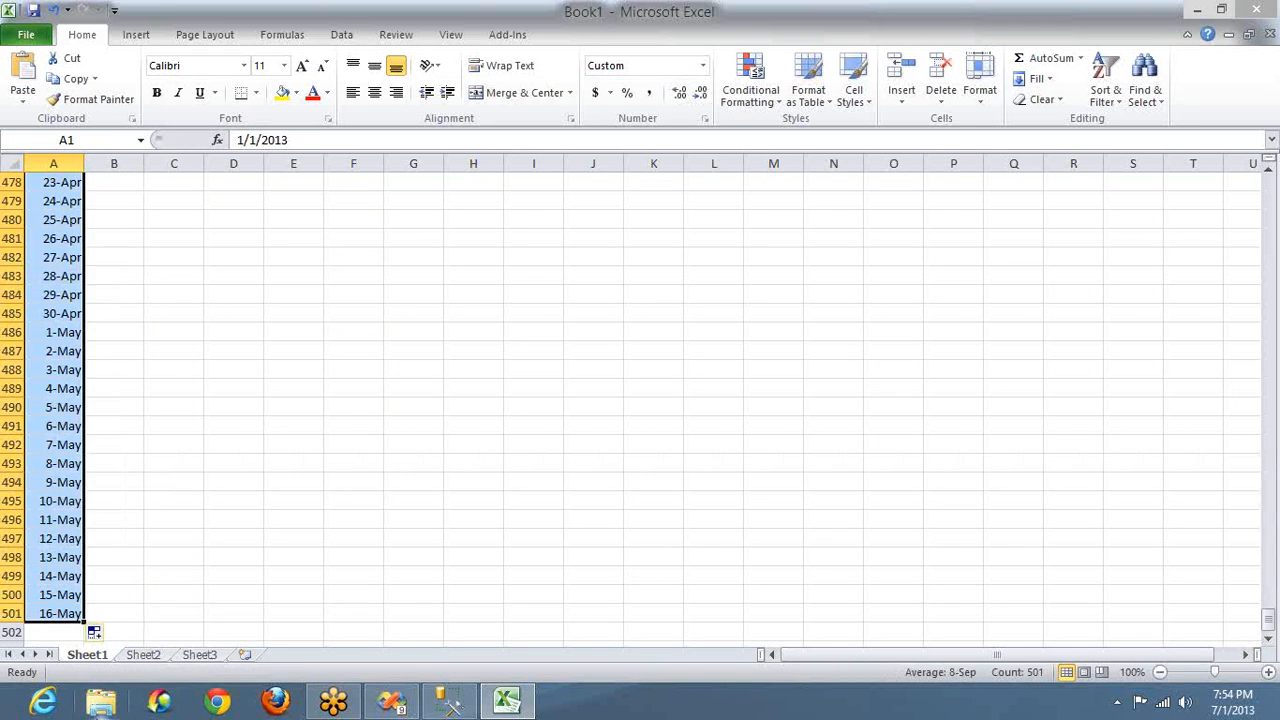
click(105, 614)
key(ctrl+Home)
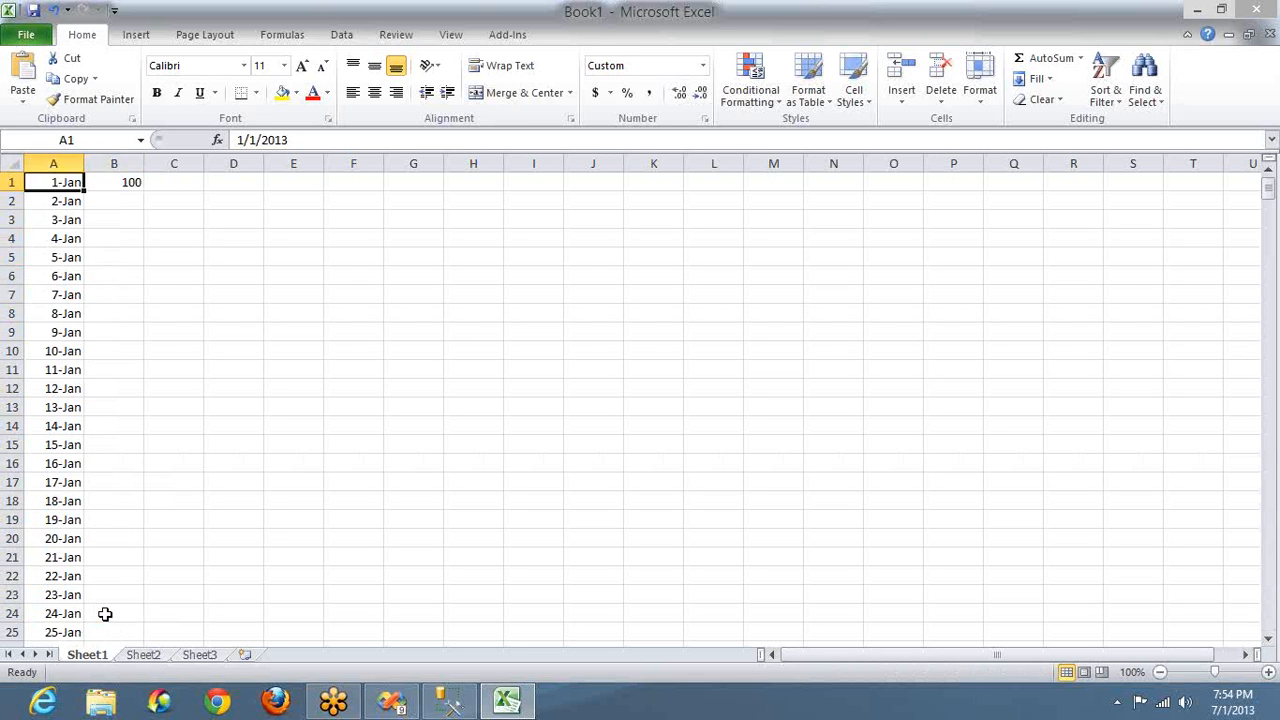
Copy the value 100 from B1 down to B14 and enter 200 in B15.
key(Right)
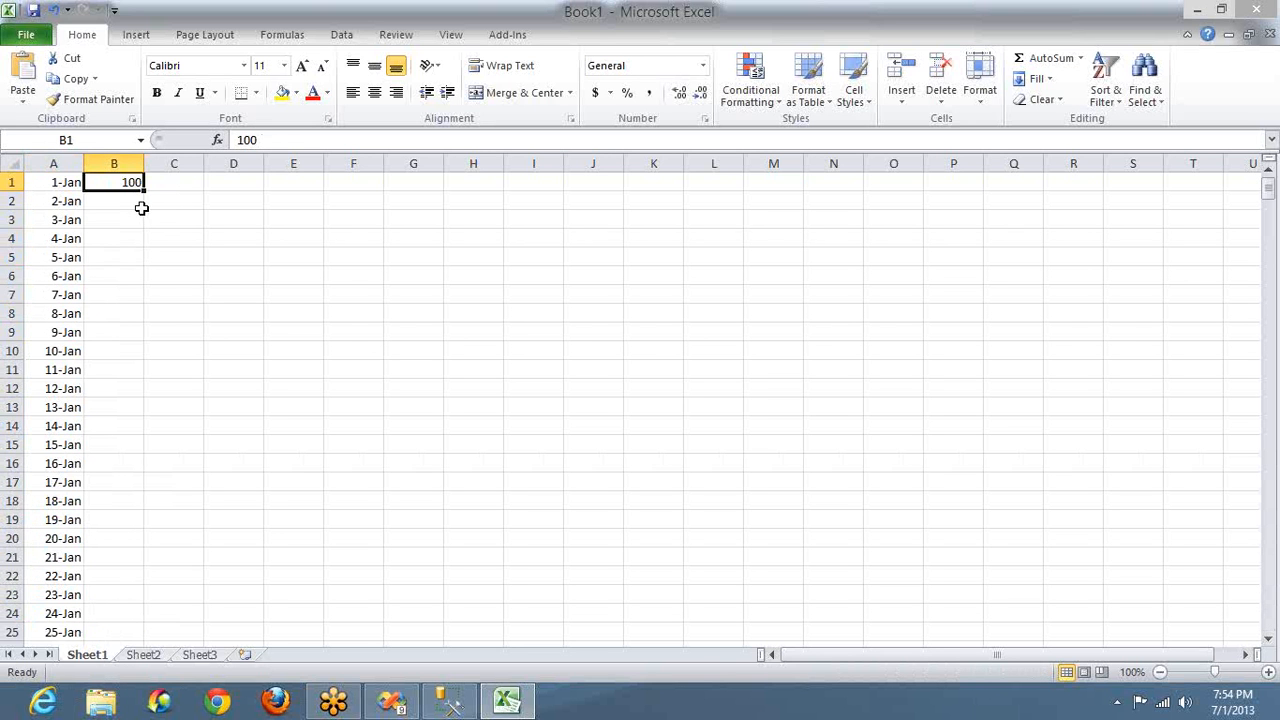
drag(145, 195, 148, 430)
click(132, 441)
text(200)
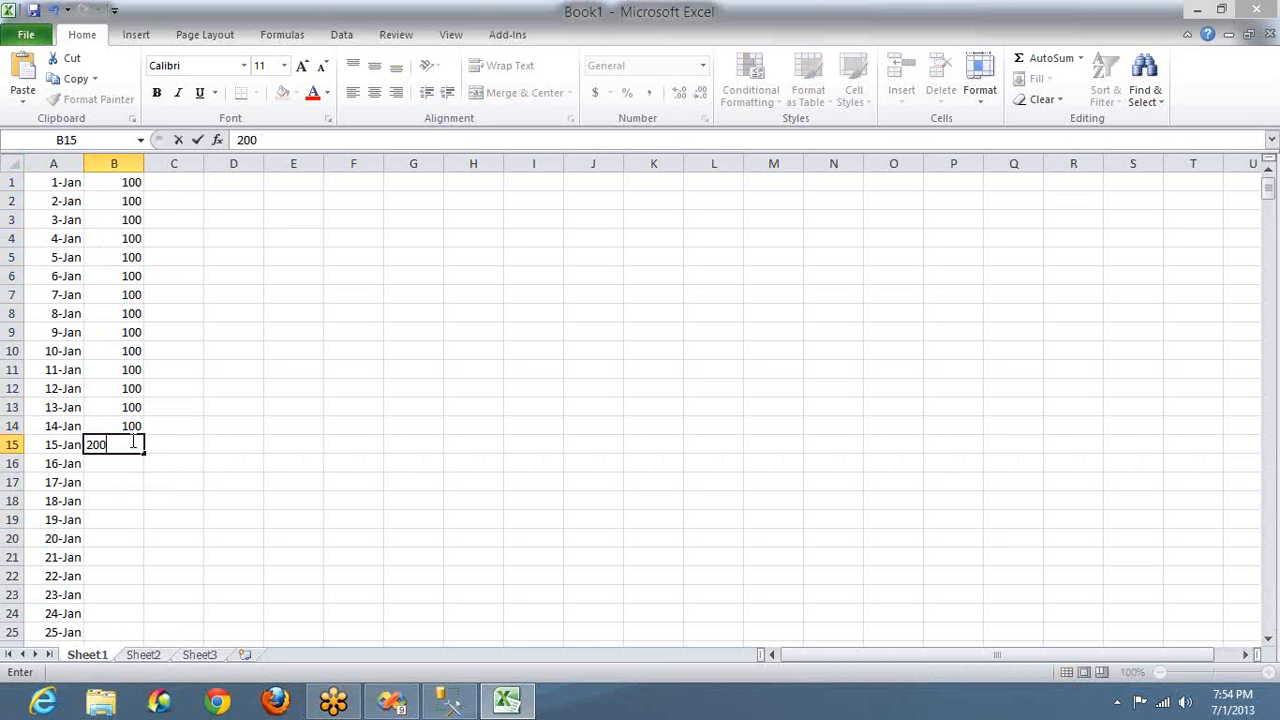
key(Return)
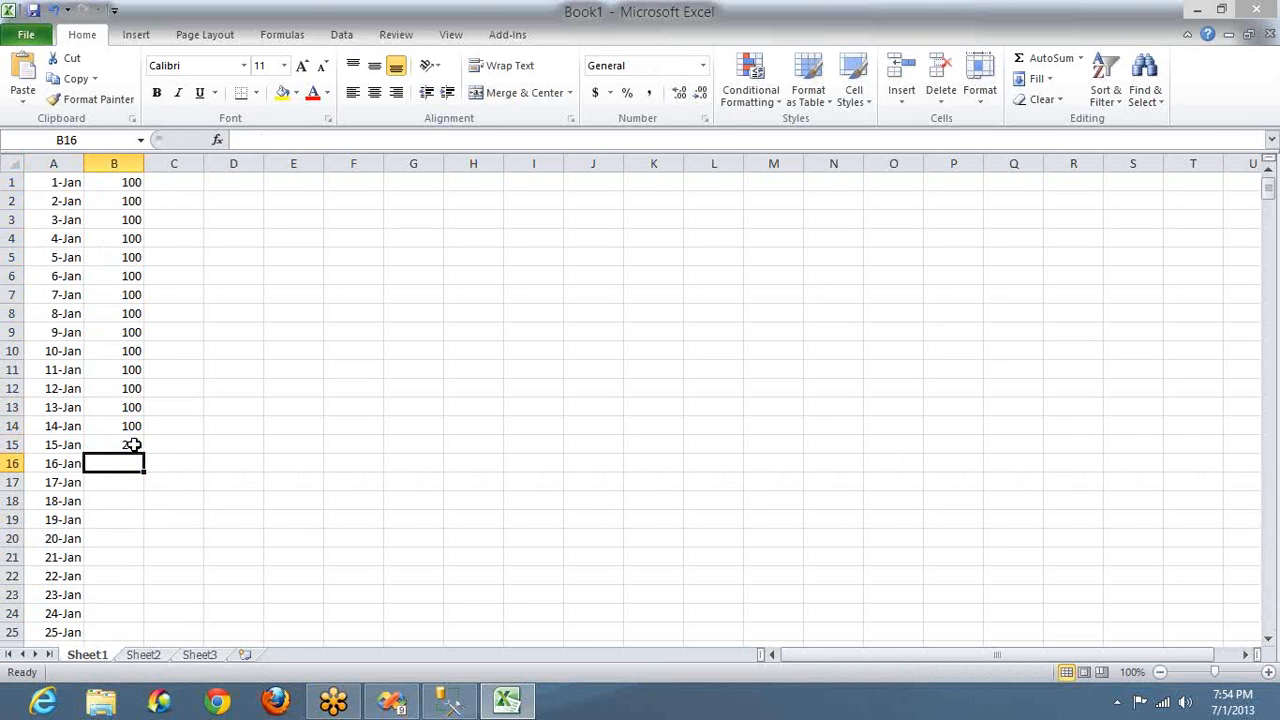
Copy the value 200 from B15 down column B to row 501 and return to the start of the sheet.
click(132, 443)
drag(145, 454, 140, 638)
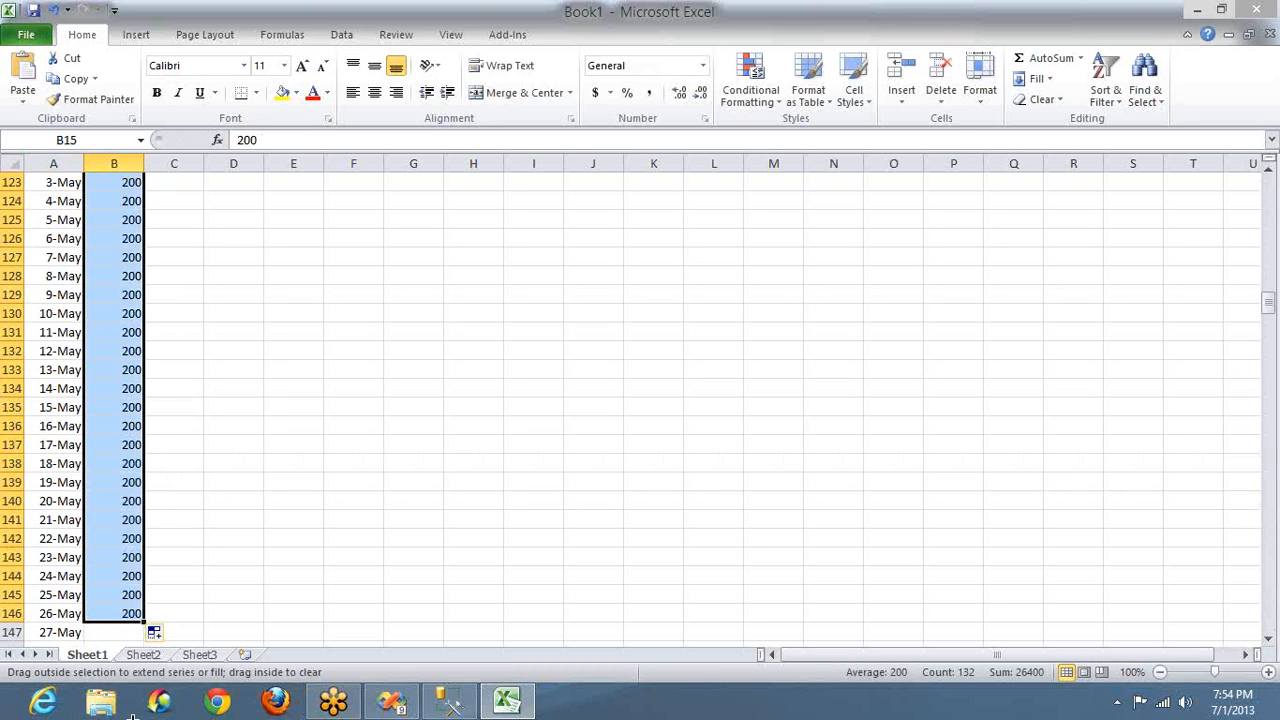
drag(132, 718, 125, 596)
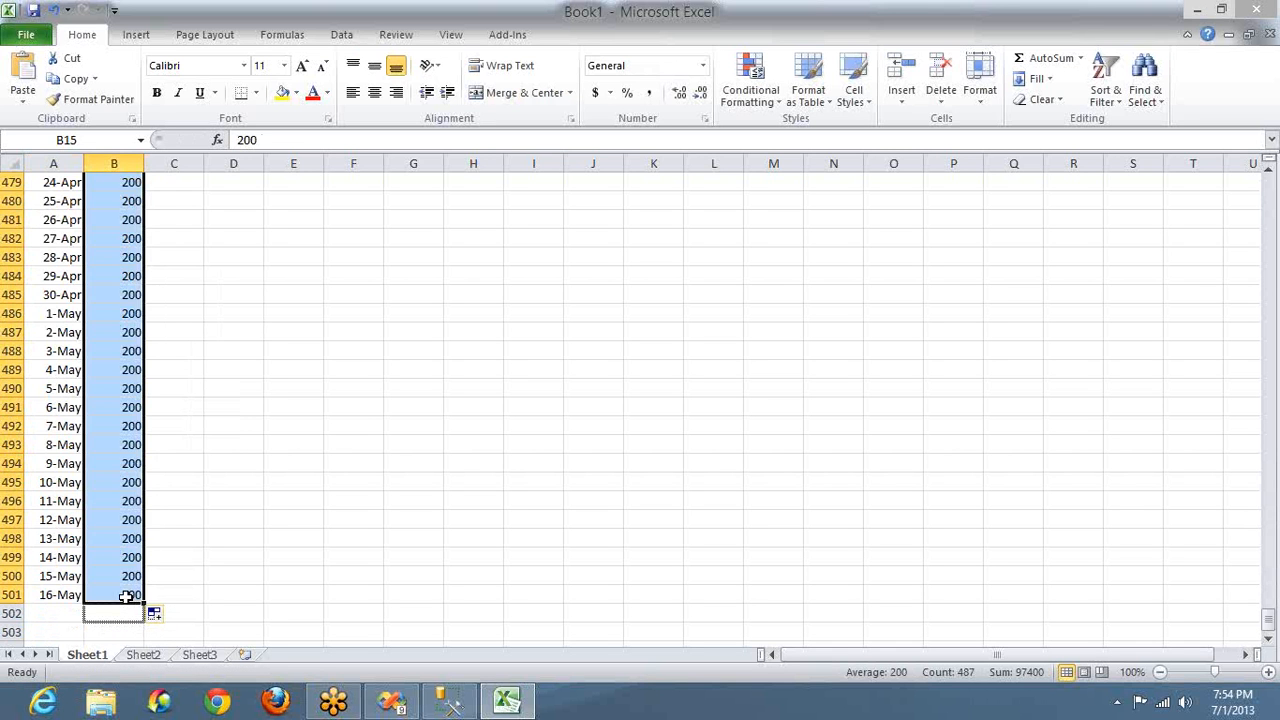
click(417, 468)
key(ctrl+Home)
key(Right)
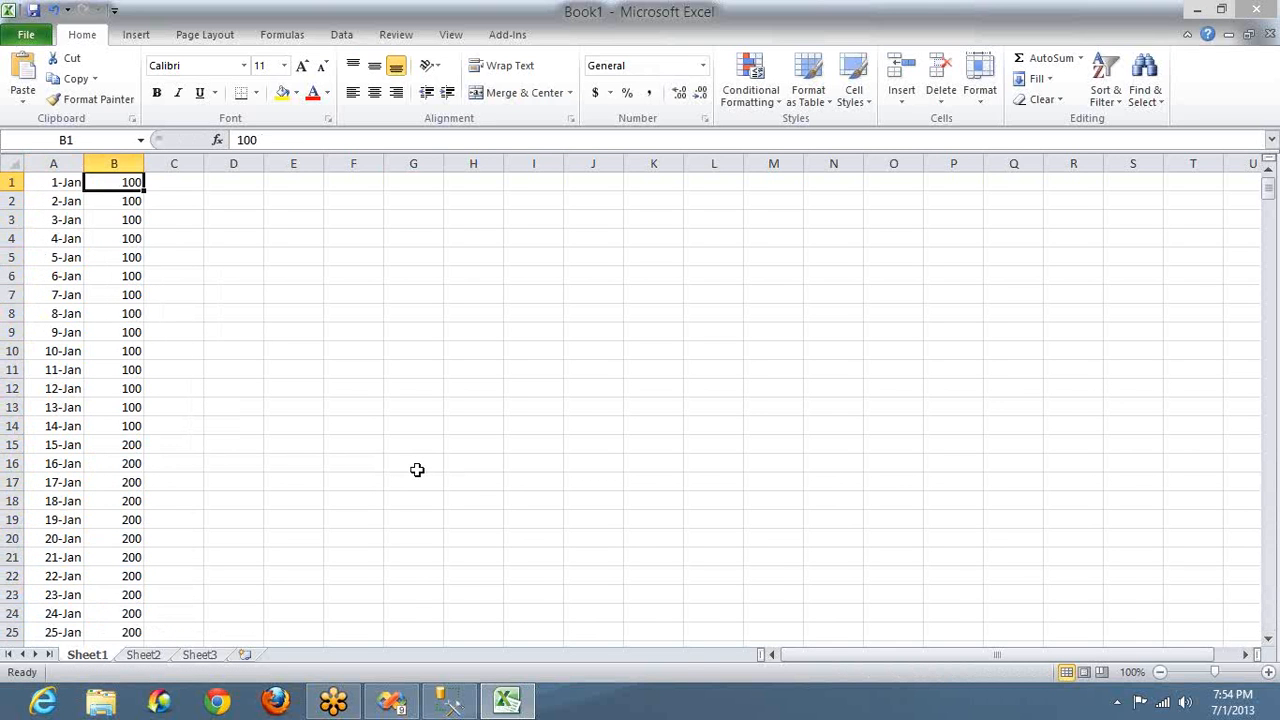
key(Right)
key(Right)
key(Right)
key(Right)
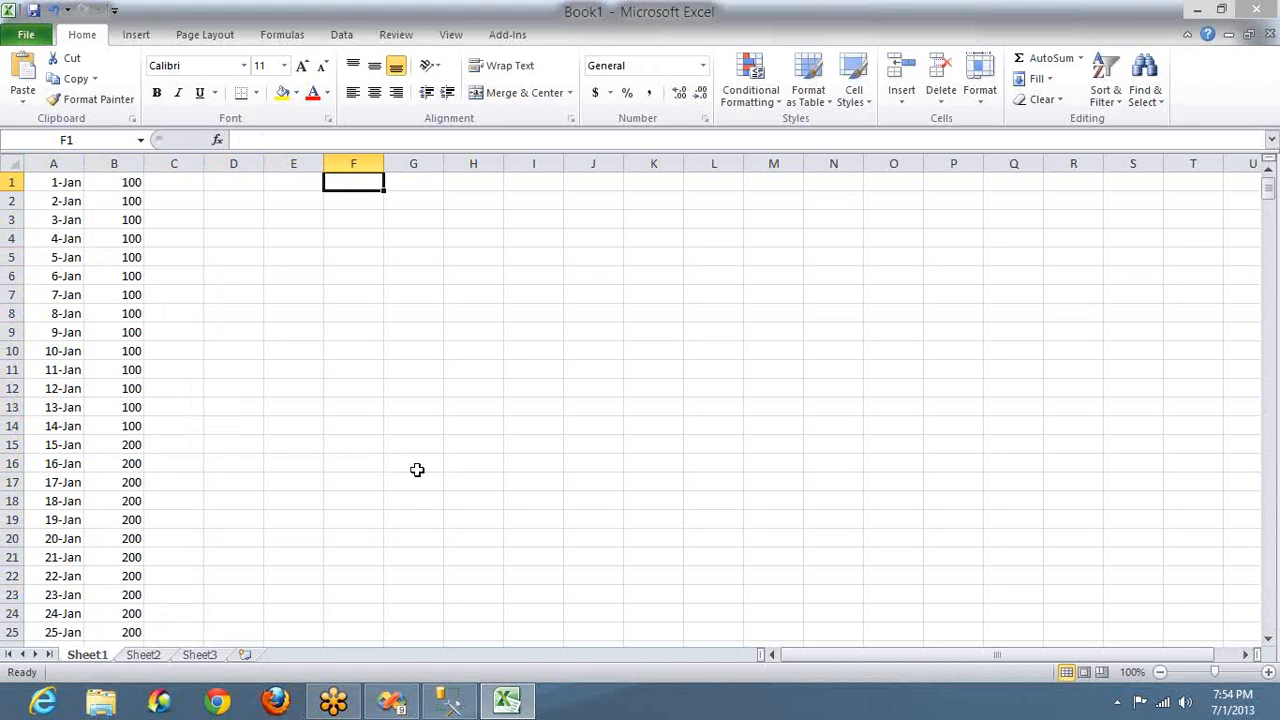
Select B1 through B30 to read the sum of the January daily values.
click(72, 182)
key(Right)
key(shift+Down)
key(shift+Down)
key(shift+Down)
key(shift+Down)
key(shift+Down)
key(shift+Down)
key(shift+Down)
key(shift+Down)
key(shift+Down)
key(shift+Down)
key(shift+Down)
key(shift+Down)
key(shift+Down)
key(shift+Down)
key(shift+Down)
key(shift+Down)
key(shift+Down)
key(shift+Down)
key(shift+Down)
key(shift+Down)
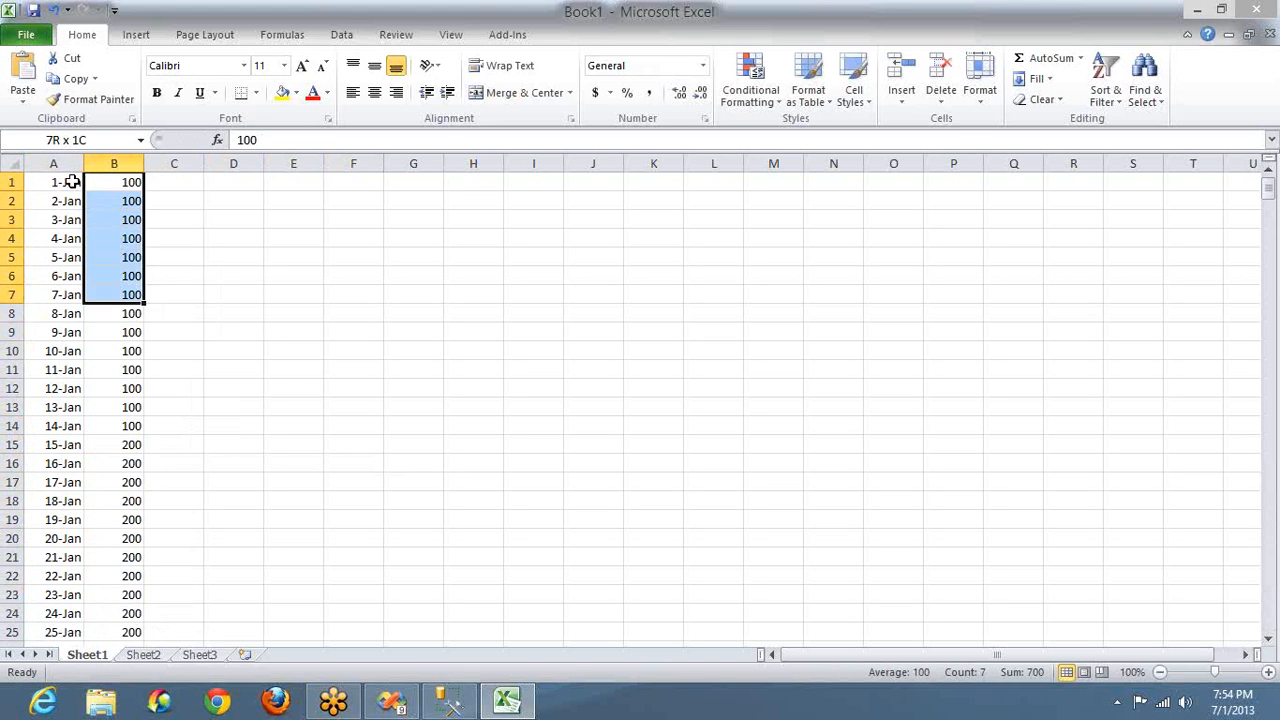
key(shift+Down)
key(shift+Down)
key(shift+Down)
key(shift+Down)
key(shift+Down)
key(shift+Down)
key(shift+Down)
key(shift+Down)
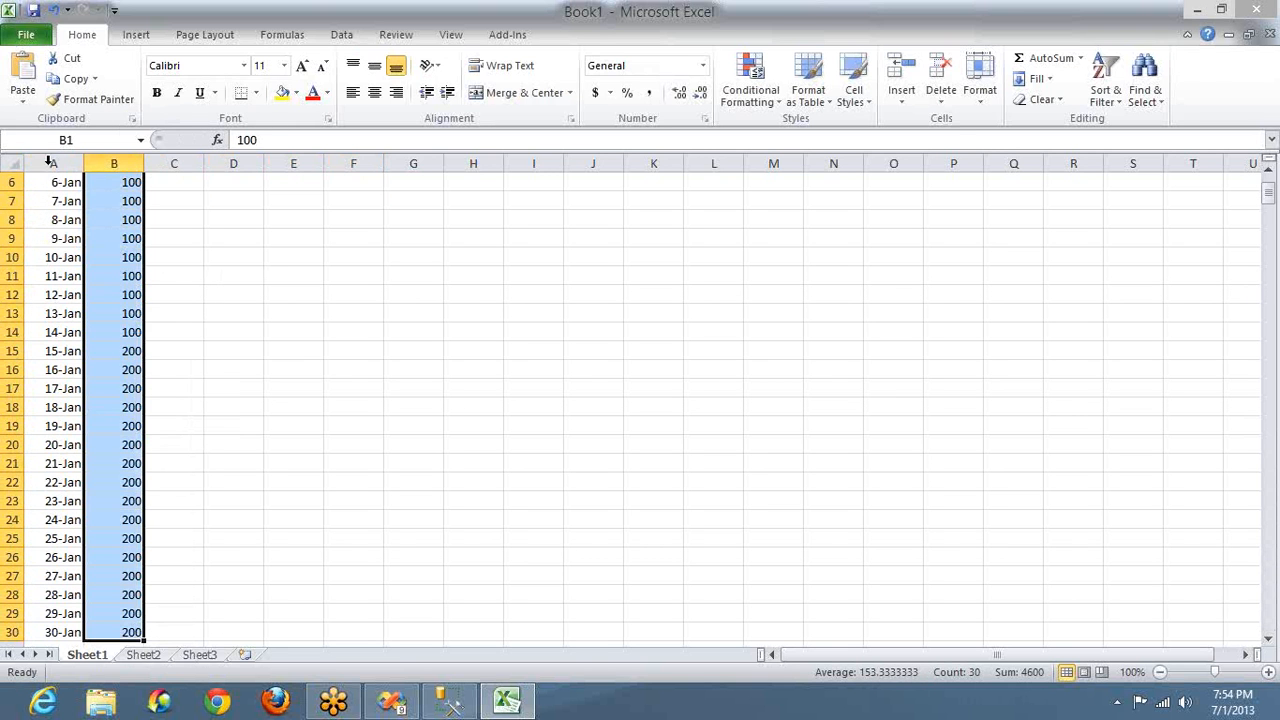
Enter the label Jan in F7 with the total 4600 in G7, and the label Feb in F8.
click(346, 199)
text(Jan)
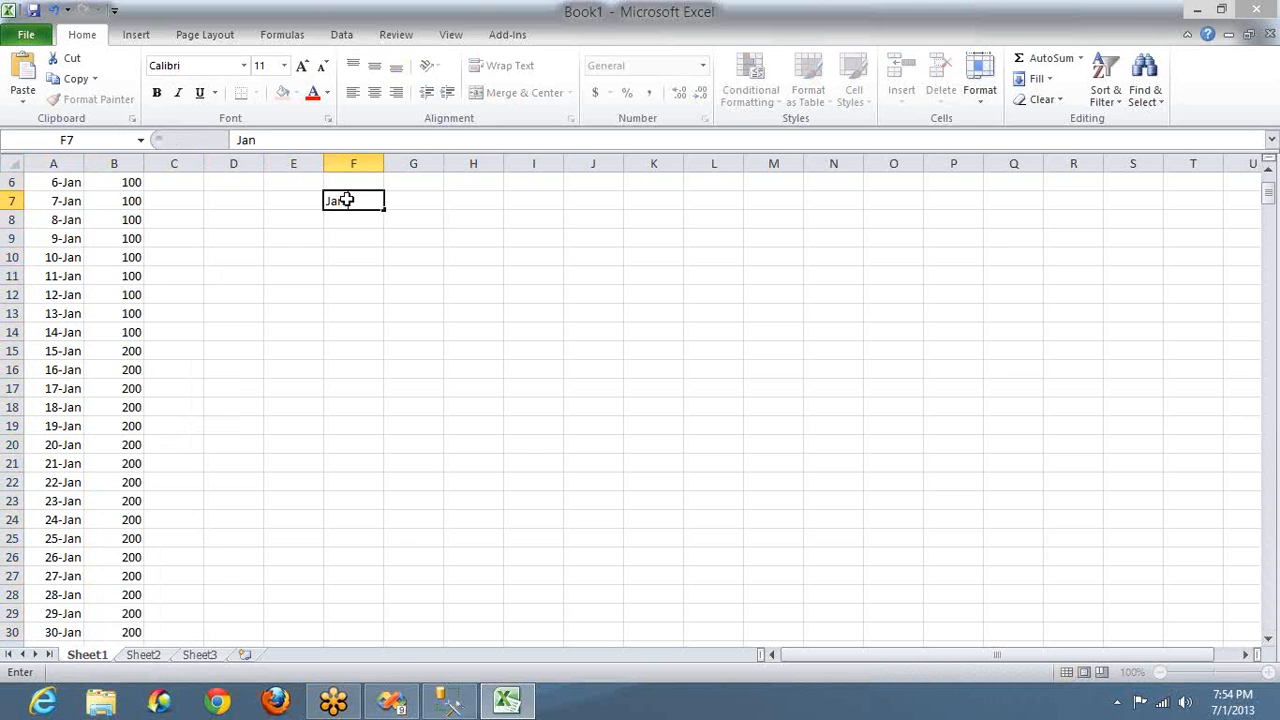
key(Tab)
text(4600)
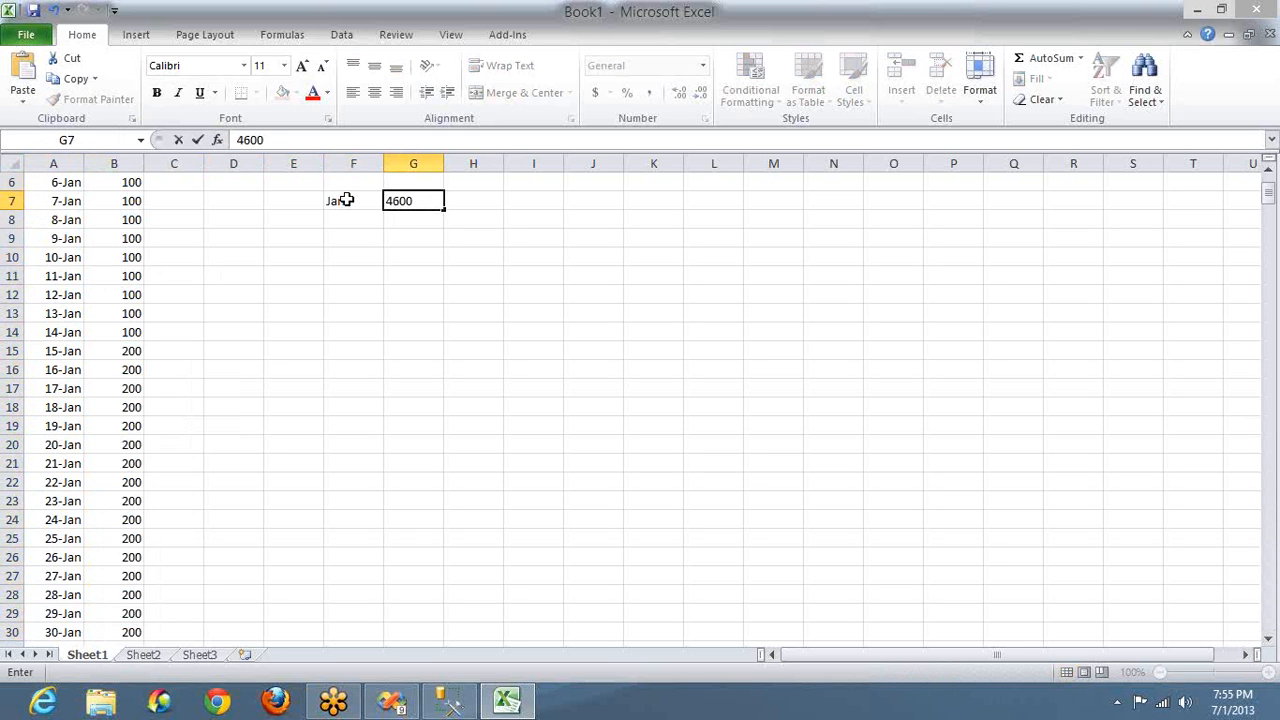
key(Return)
key(Left)
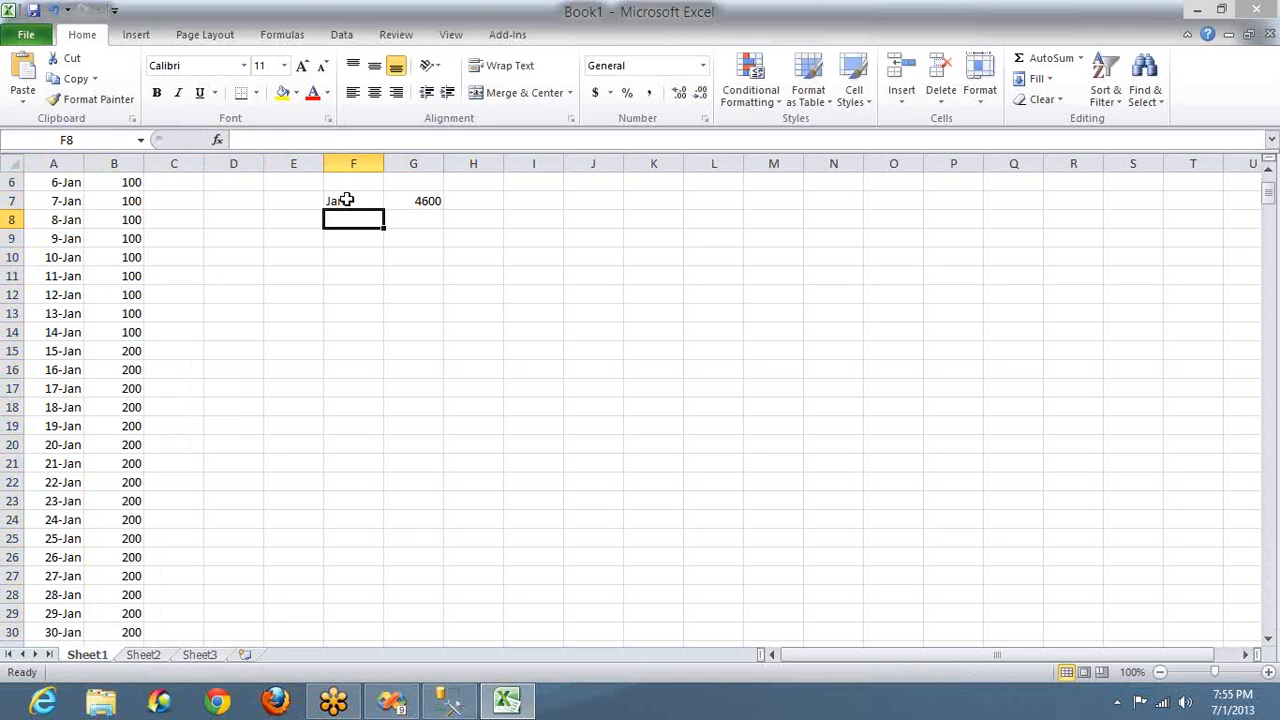
text(Feb)
key(Tab)
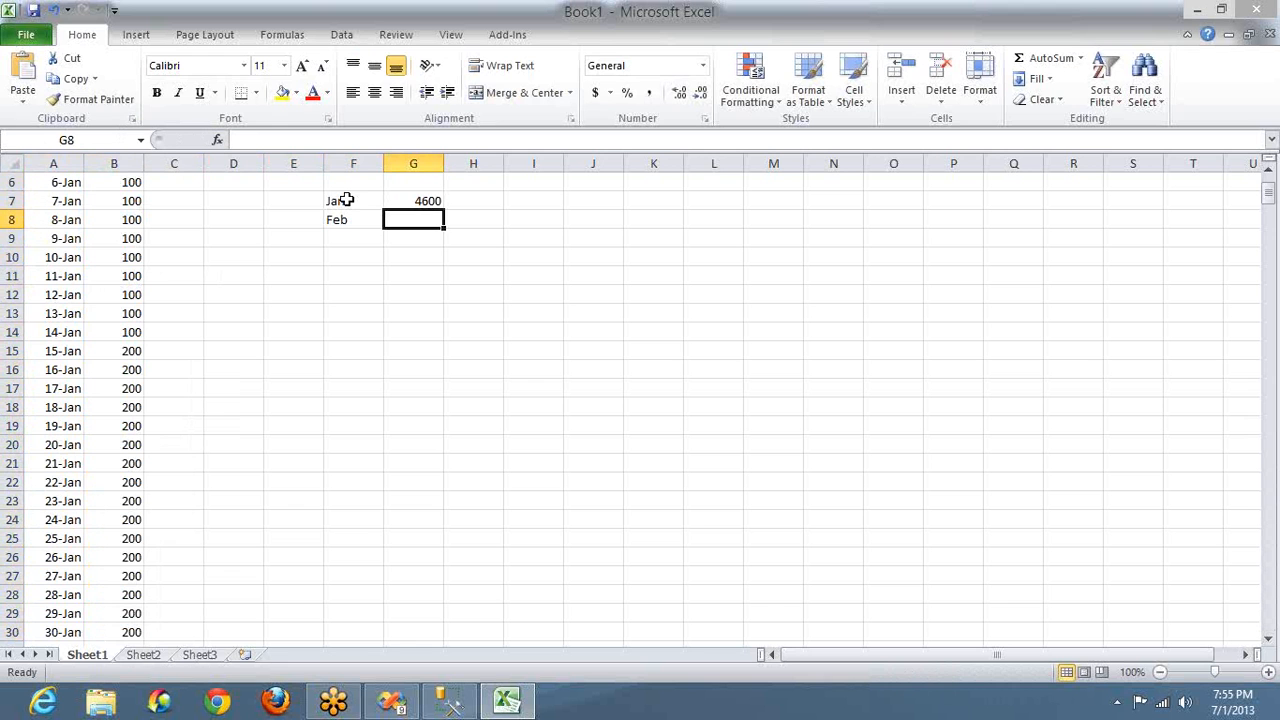
Highlight the daily date column and the first three date and value rows, A1:B3.
click(111, 160)
click(62, 158)
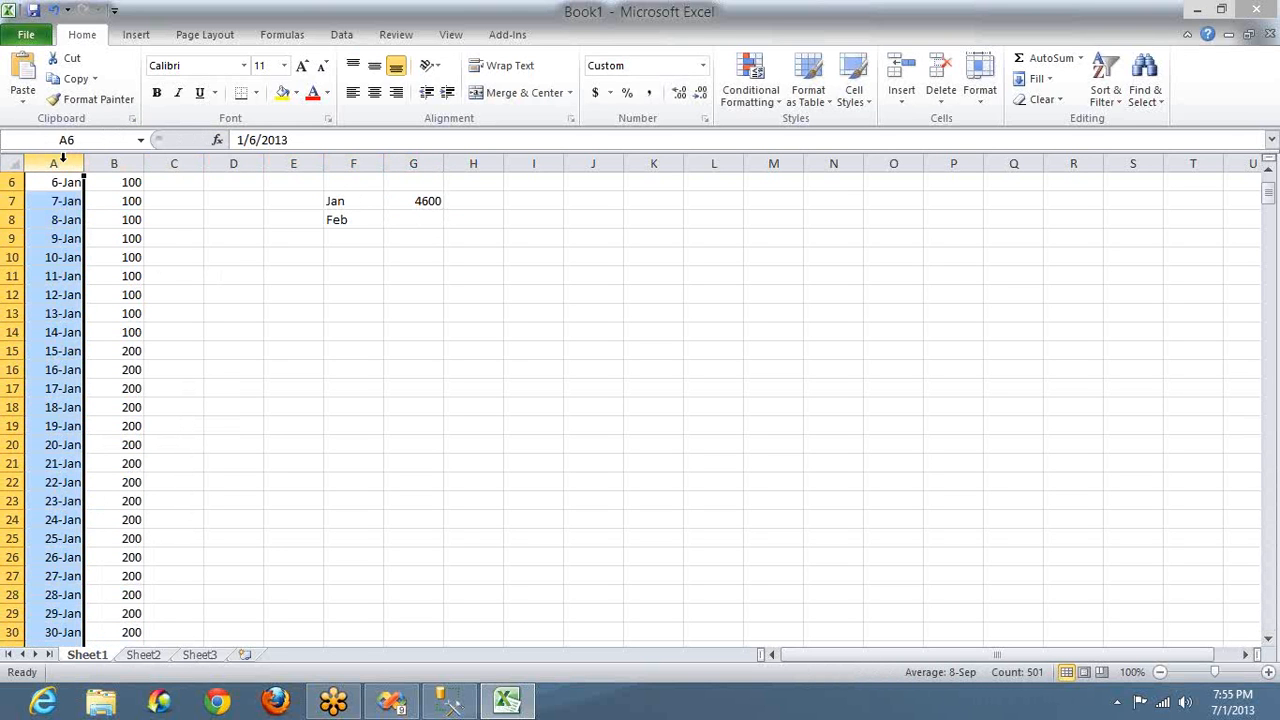
key(ctrl+Home)
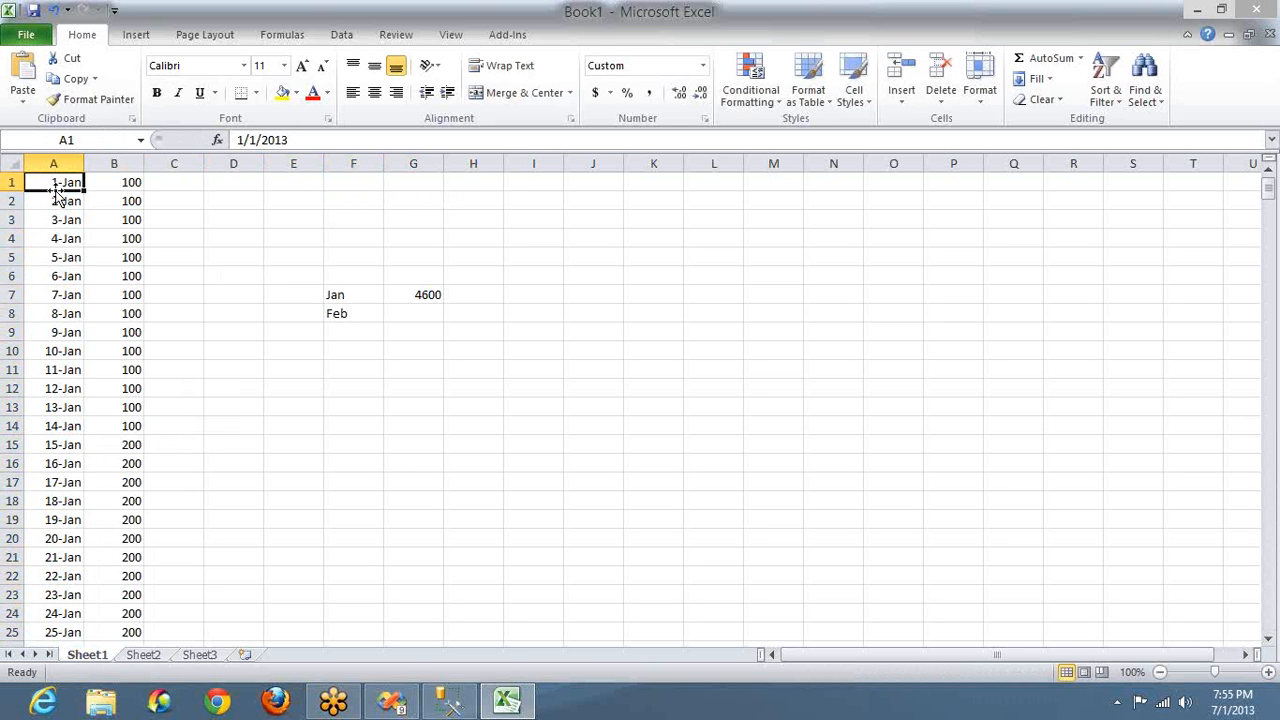
key(shift+Right)
key(shift+Down)
key(shift+Down)
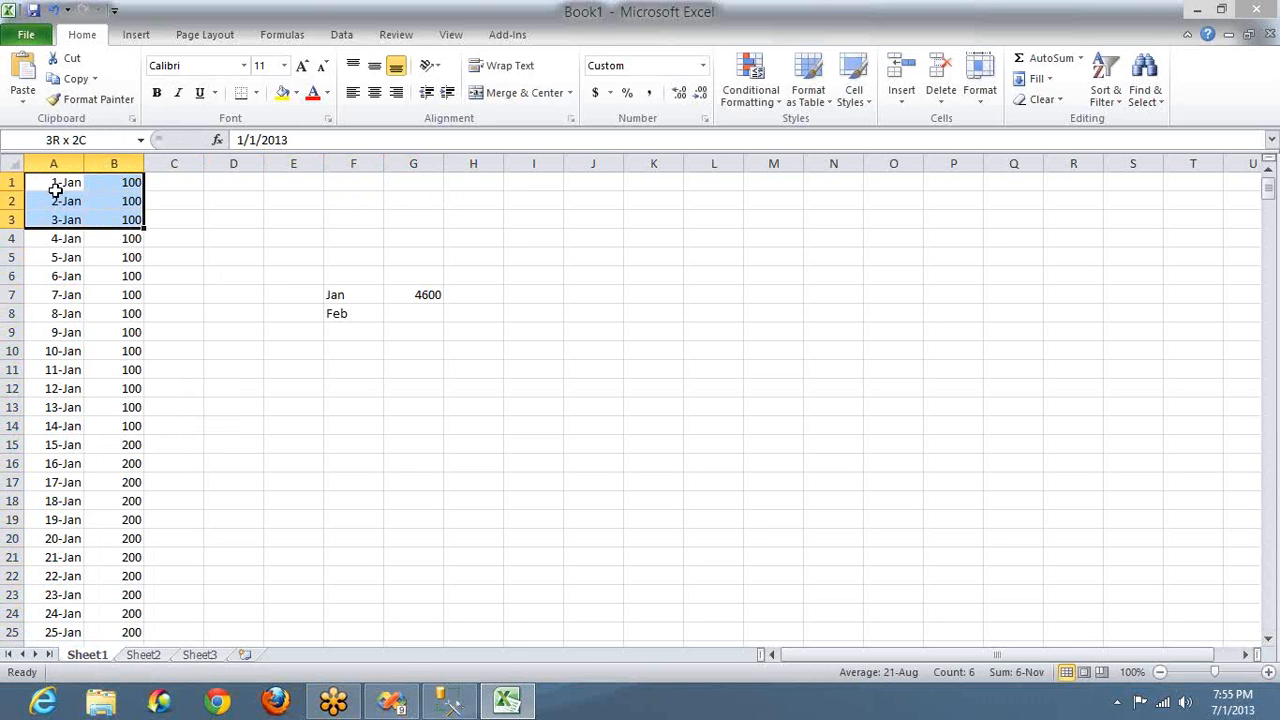
Switch to SQL Server Management Studio, replace CalendarQuarter with FullDateAlternateKey in the select list, and copy the new column name.
click(447, 703)
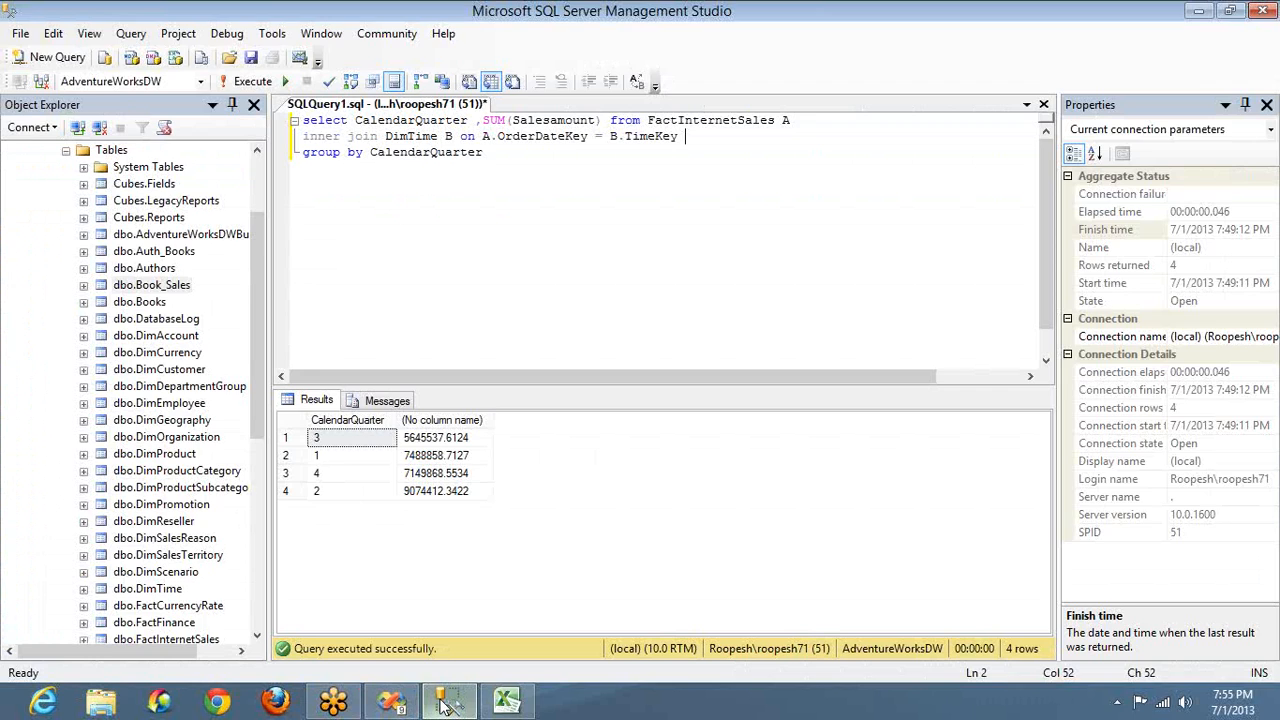
double_click(414, 120)
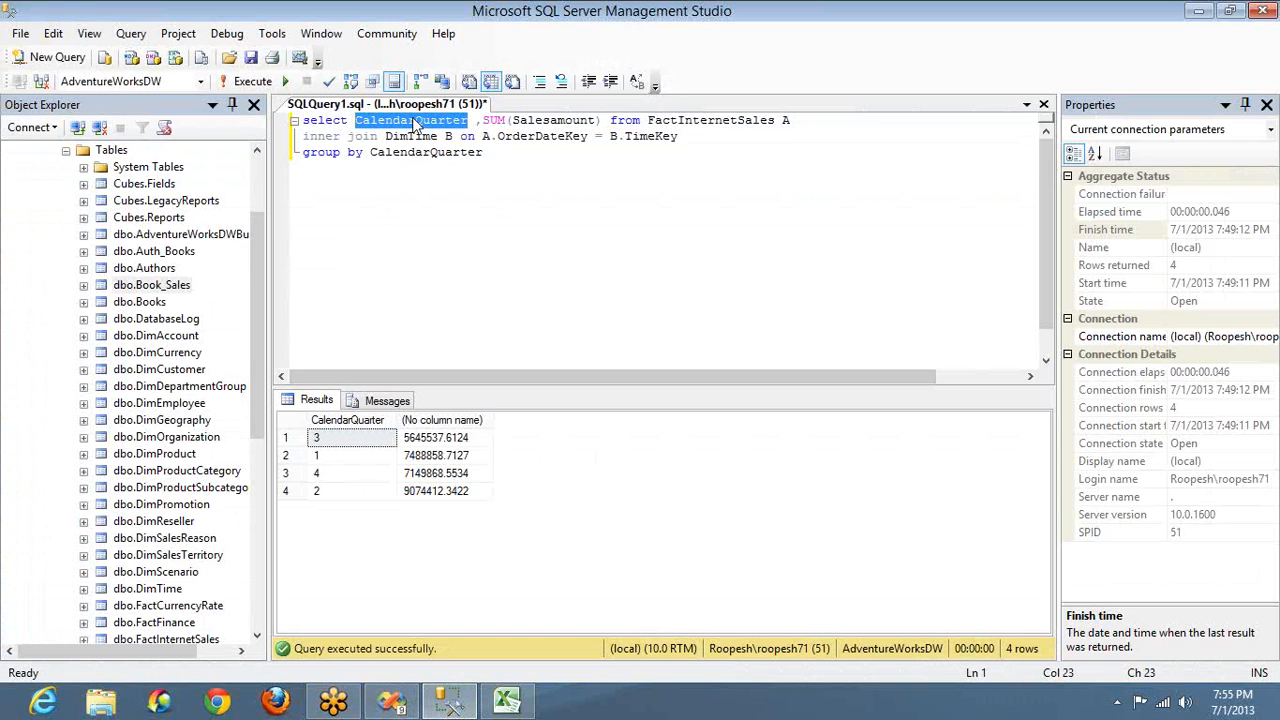
text(Full)
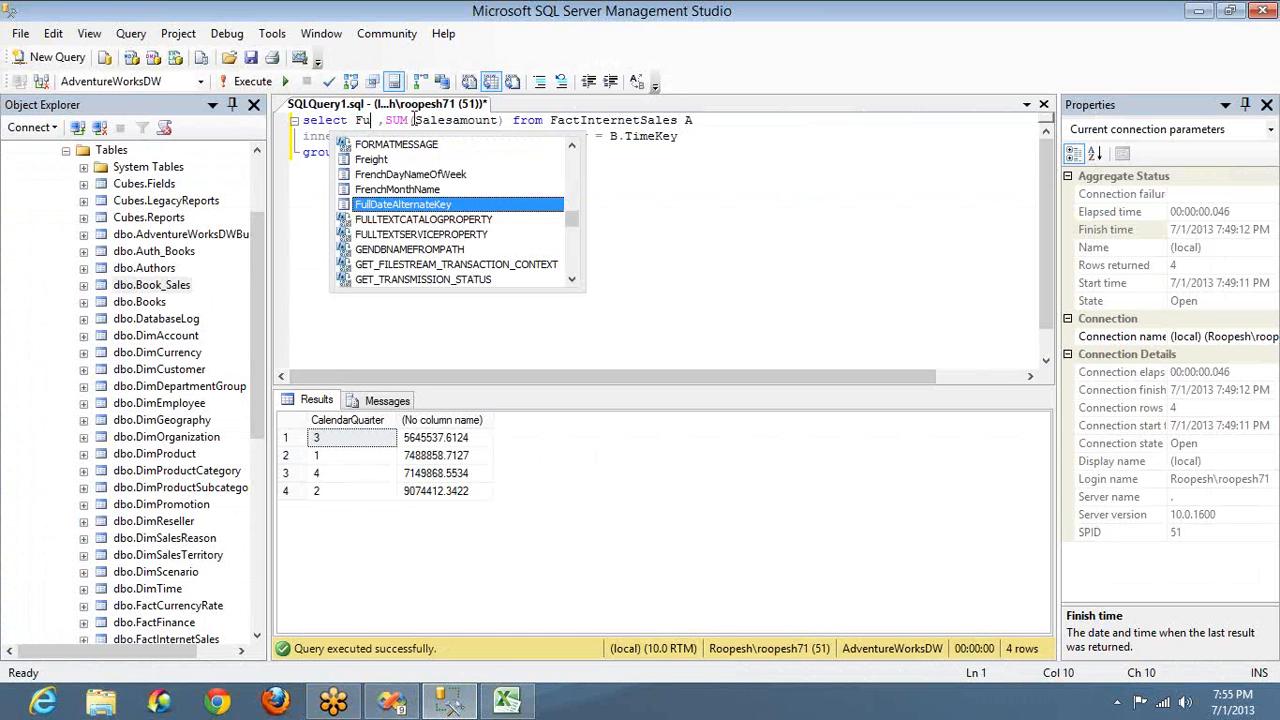
key(Tab)
double_click(414, 120)
key(ctrl+c)
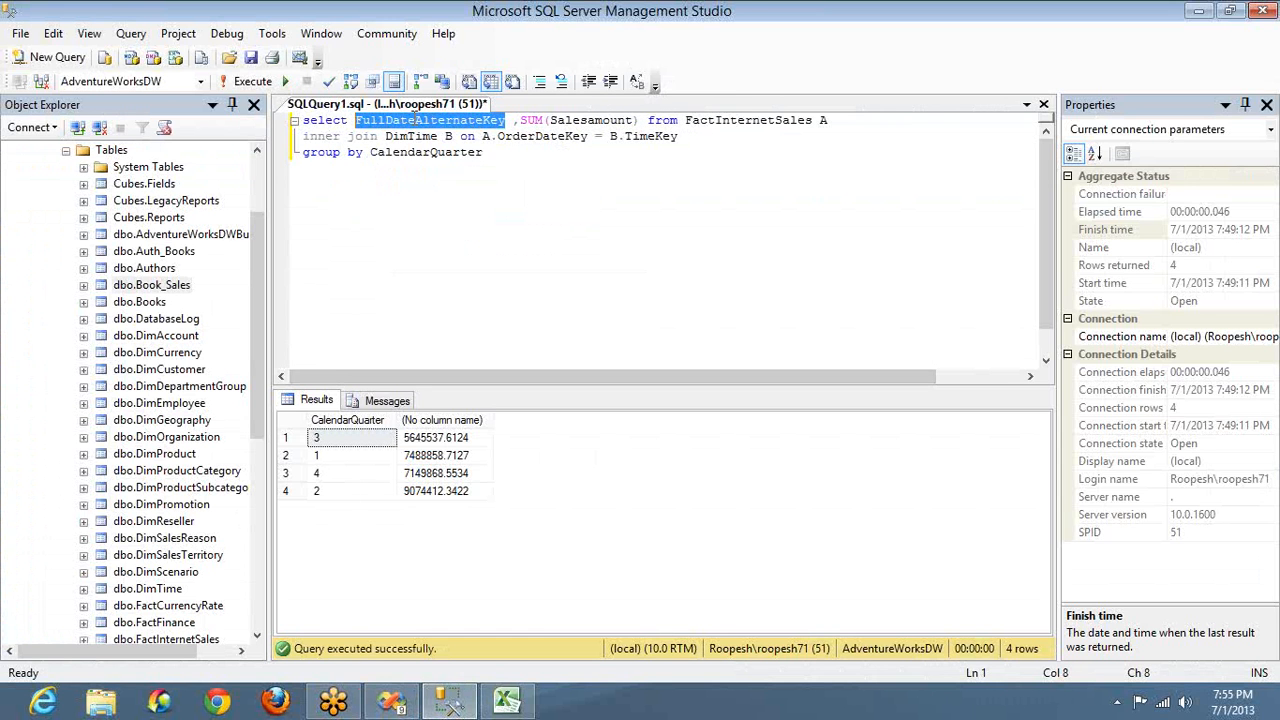
Replace CalendarQuarter with FullDateAlternateKey in the group by clause and start a new line below it.
key(Down)
key(Down)
key(Right)
key(Right)
key(ctrl+shift+Right)
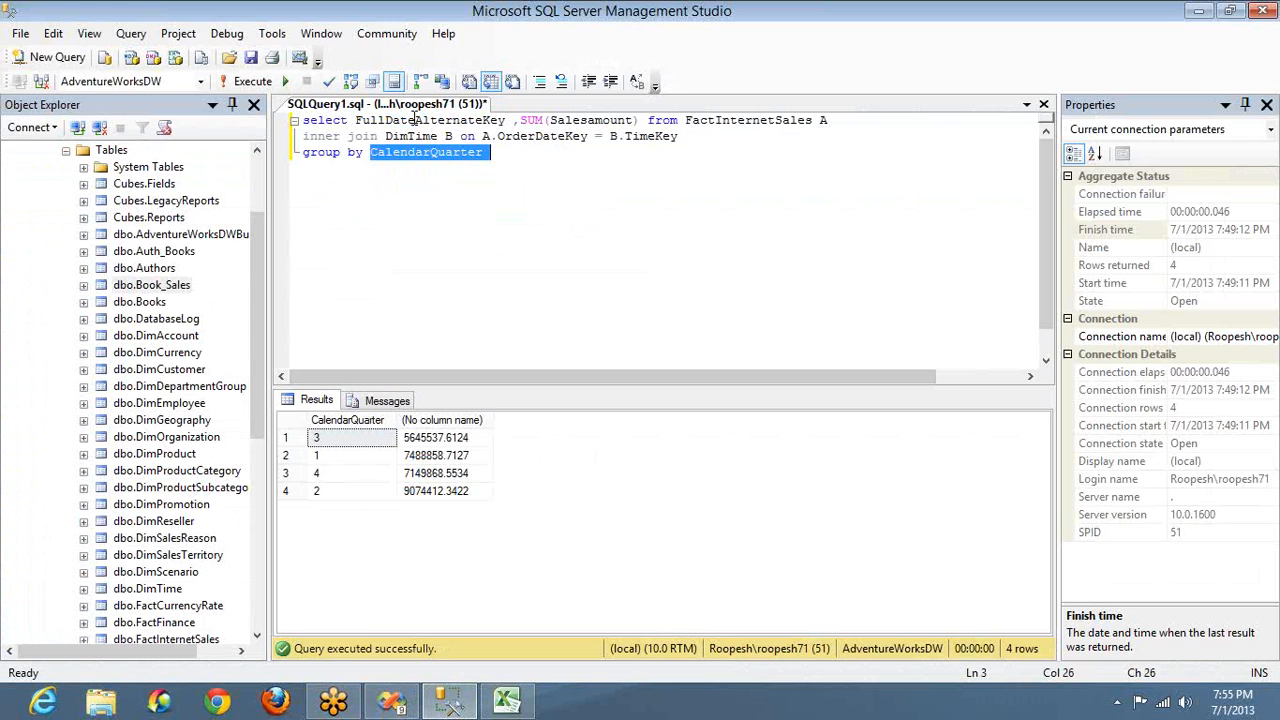
key(shift+Left)
key(ctrl+v)
key(Return)
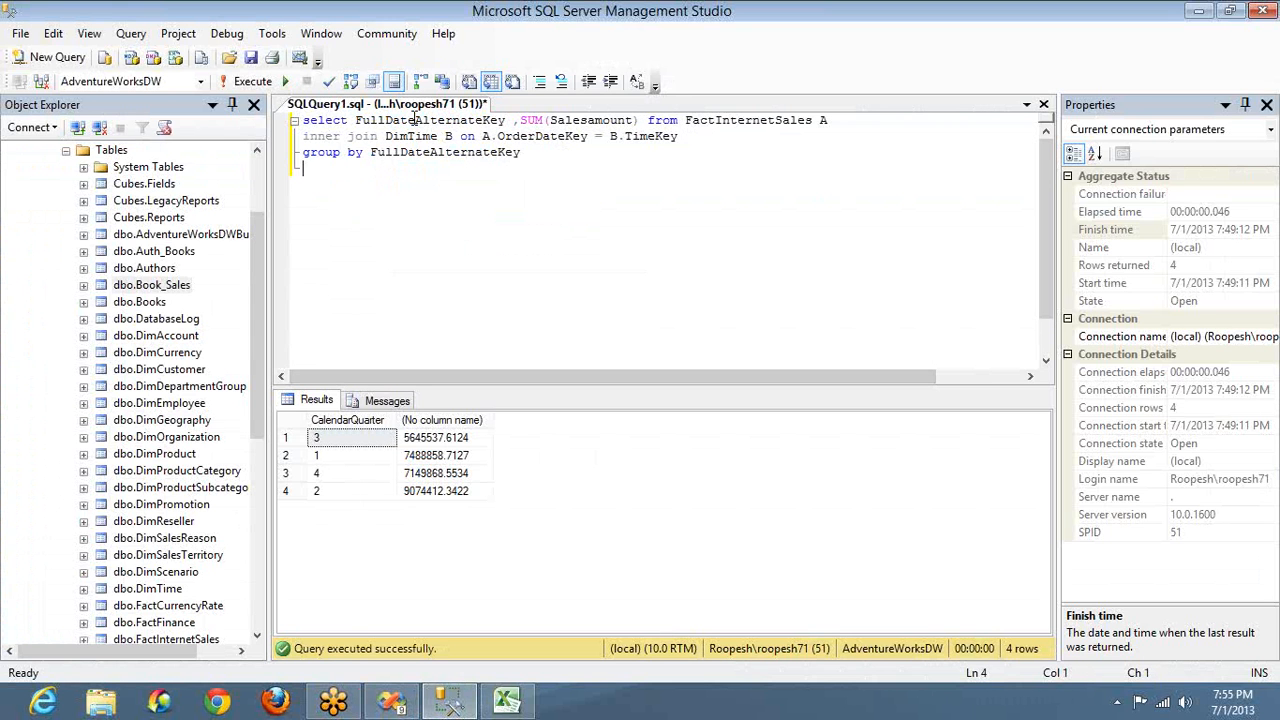
Add an Order By FullDateAlternateKey clause and execute the query.
text(order By)
key(ctrl+v)
key(F5)
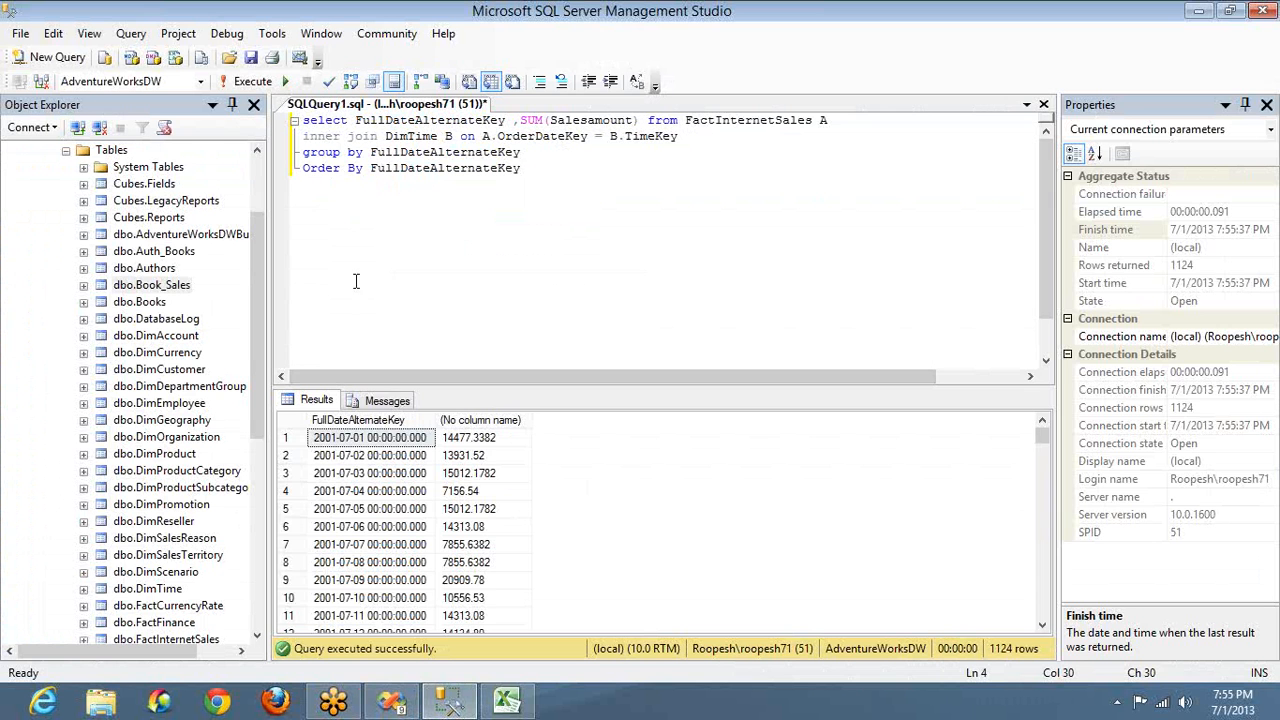
Copy all rows of the daily sales results and switch to the Excel workbook.
click(383, 424)
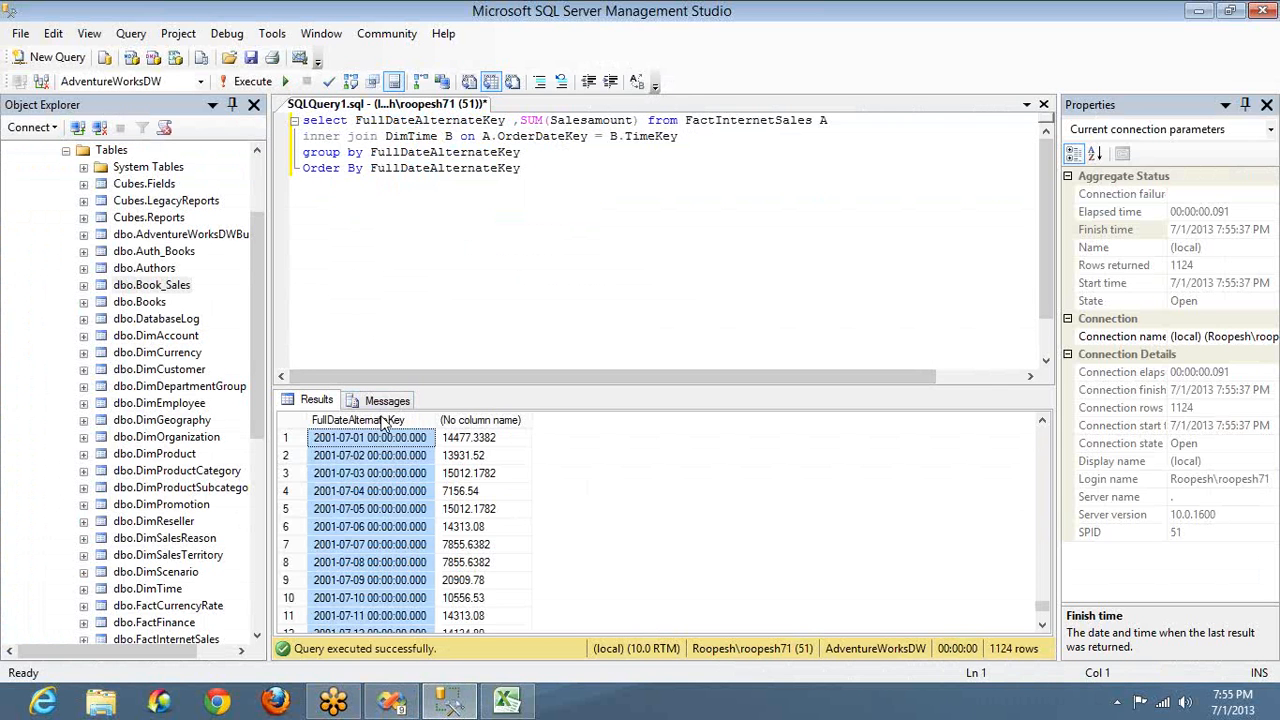
key(ctrl+a)
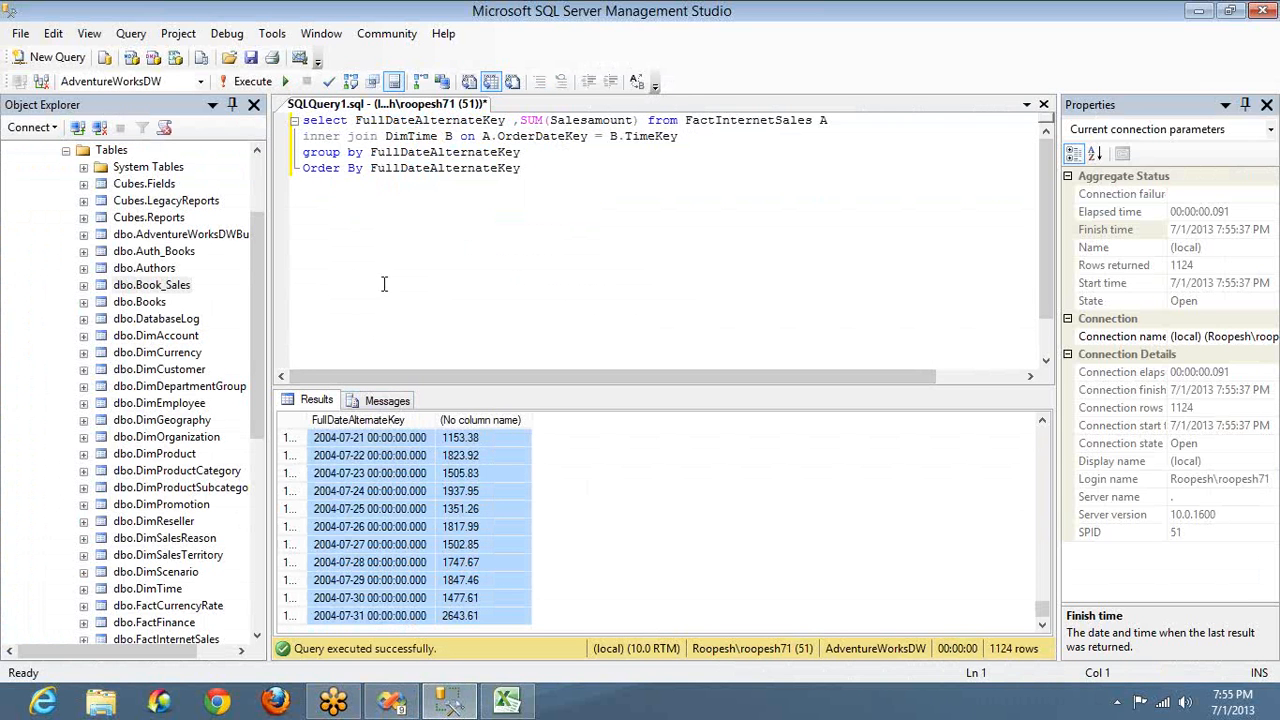
key(alt+Tab)
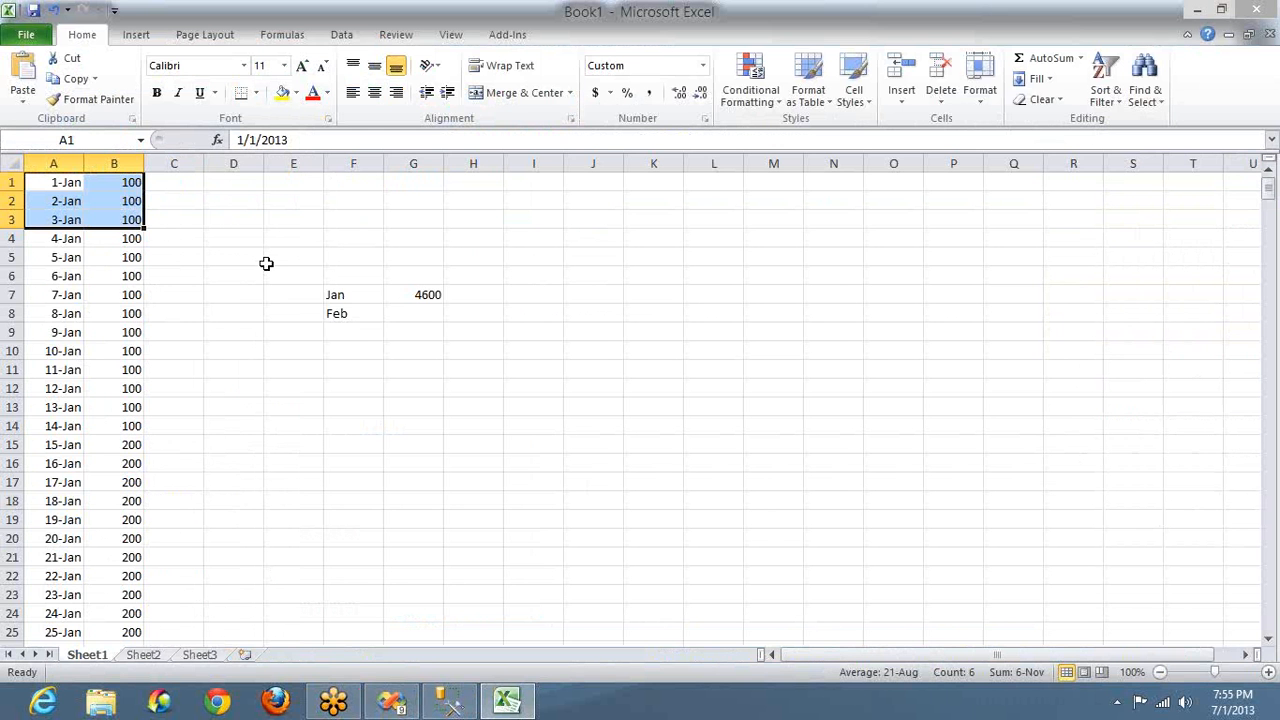
Clear the daily values in columns A and B and the Jan and Feb summary in F7:G8.
key(ctrl+shift+Down)
key(Delete)
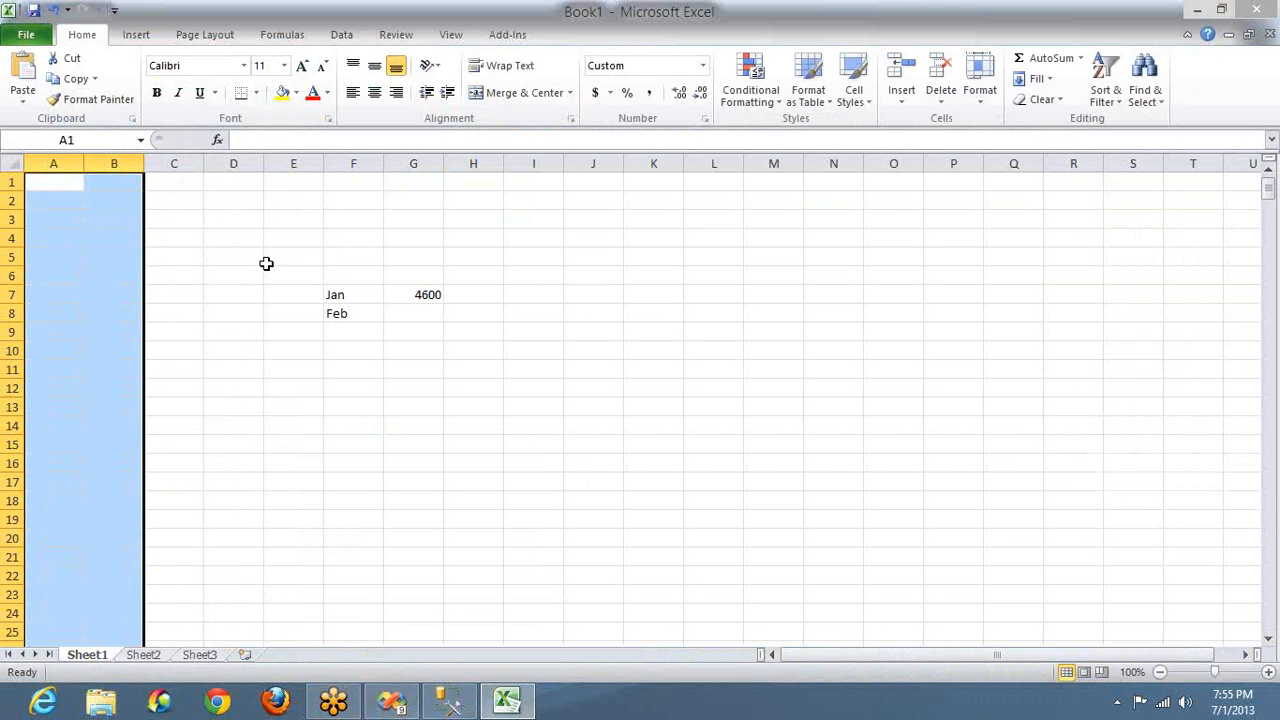
key(ctrl+Home)
click(340, 291)
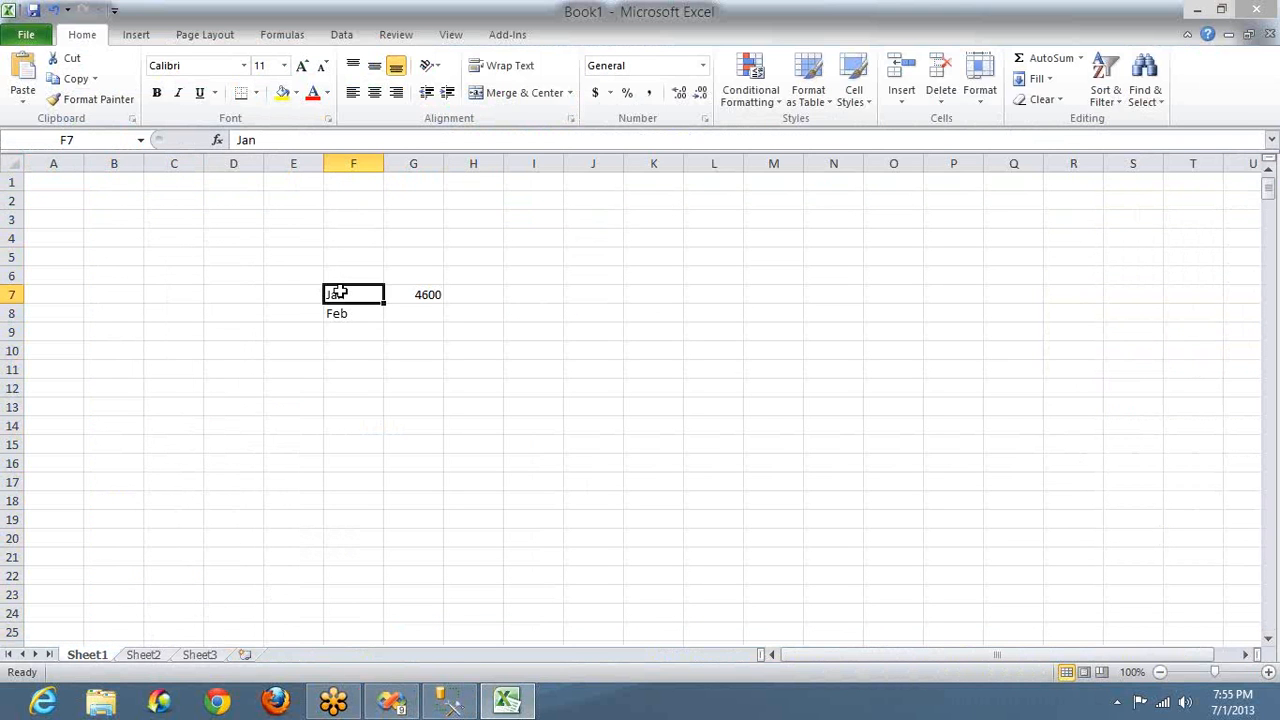
key(shift+Right)
key(shift+Down)
key(Delete)
Paste the copied query results into the sheet starting at cell A2.
key(Up)
key(Up)
key(Up)
key(Up)
key(Up)
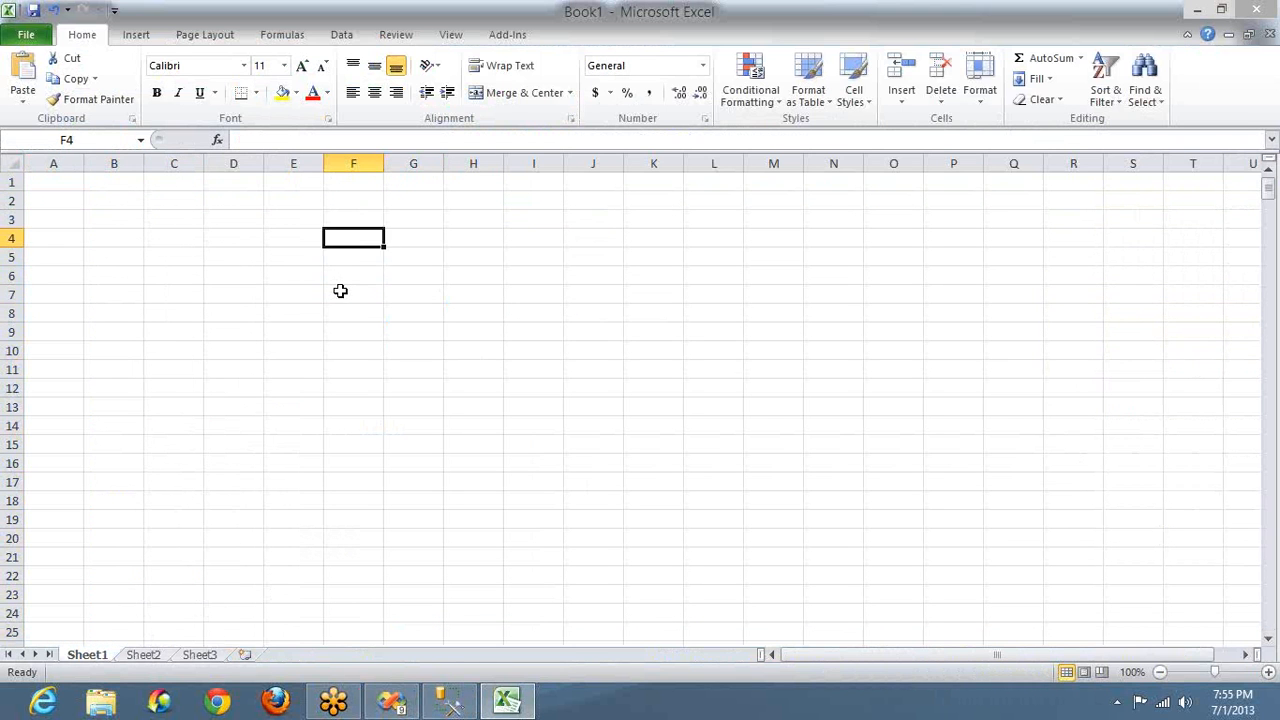
key(Left)
key(Home)
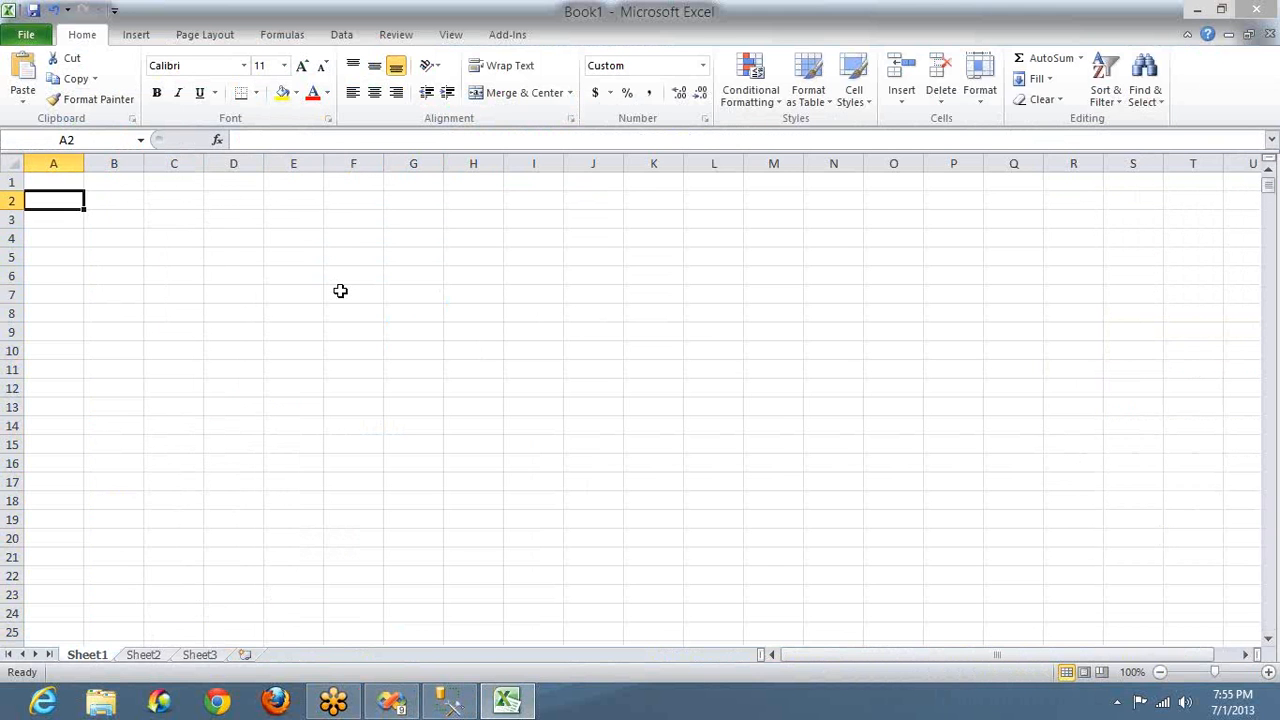
key(ctrl+v)
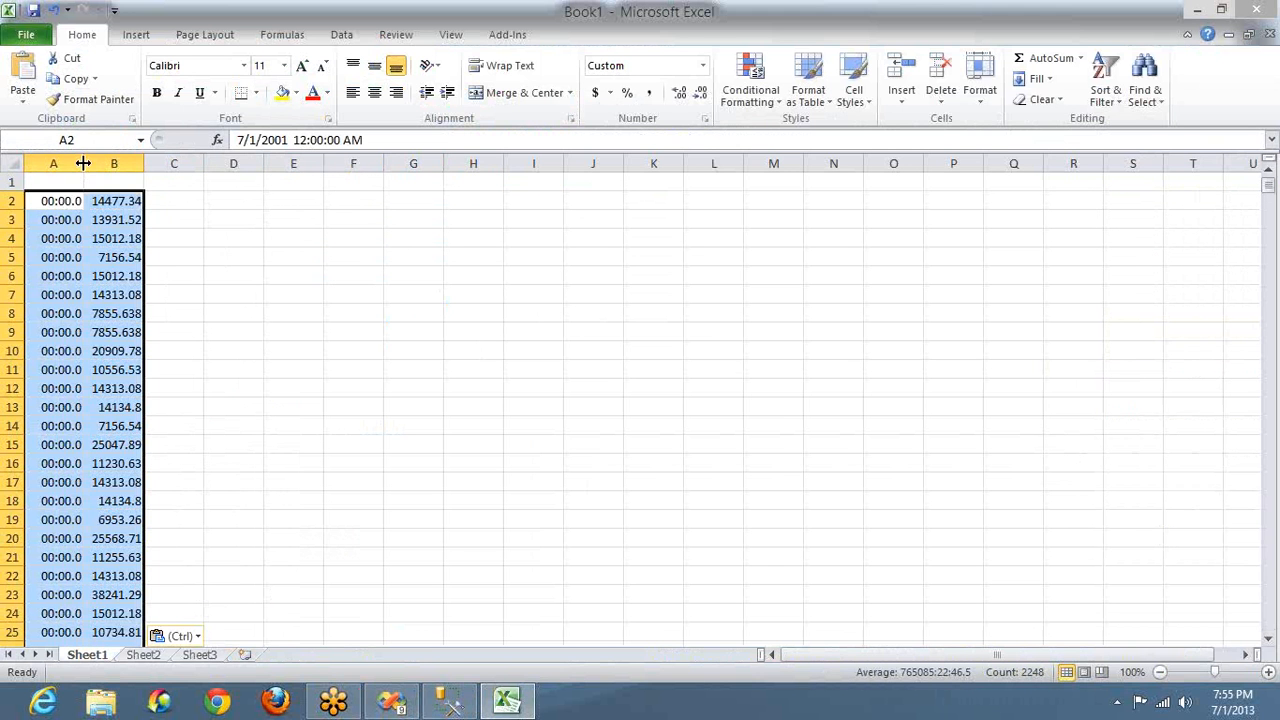
Widen column A and format it with the Date category, type *3/14/2001.
double_click(84, 163)
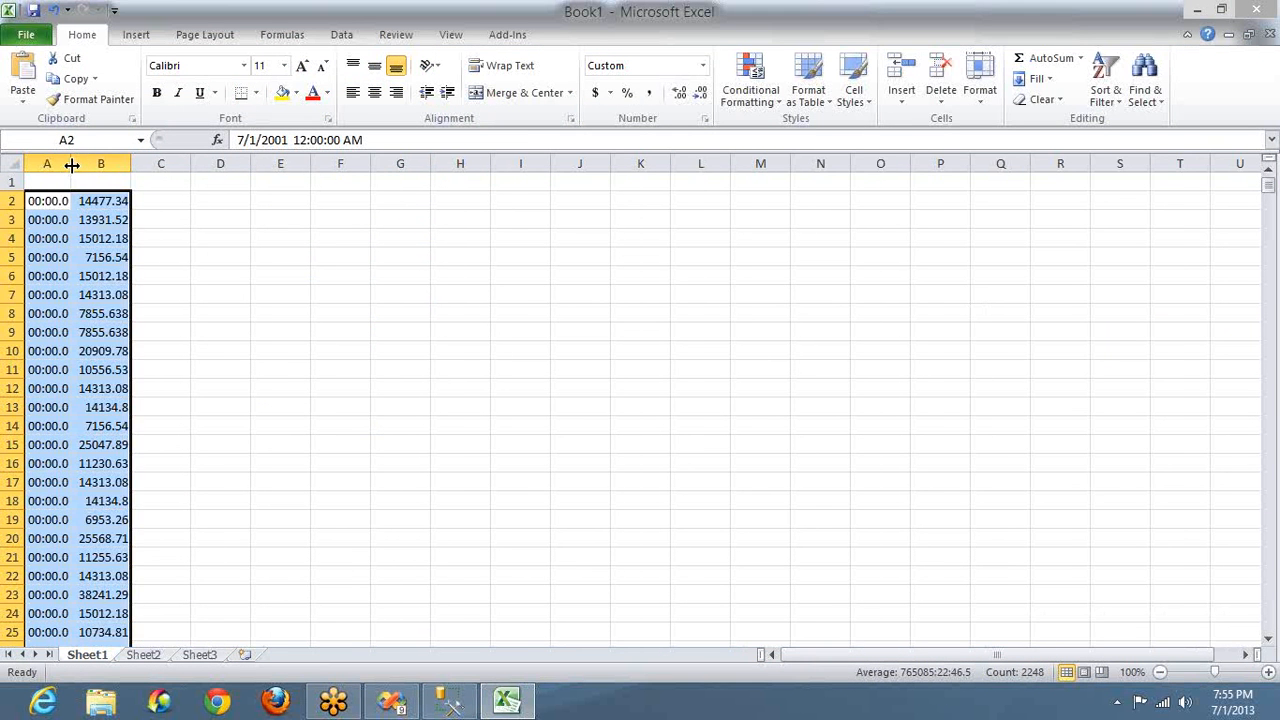
drag(72, 165, 284, 163)
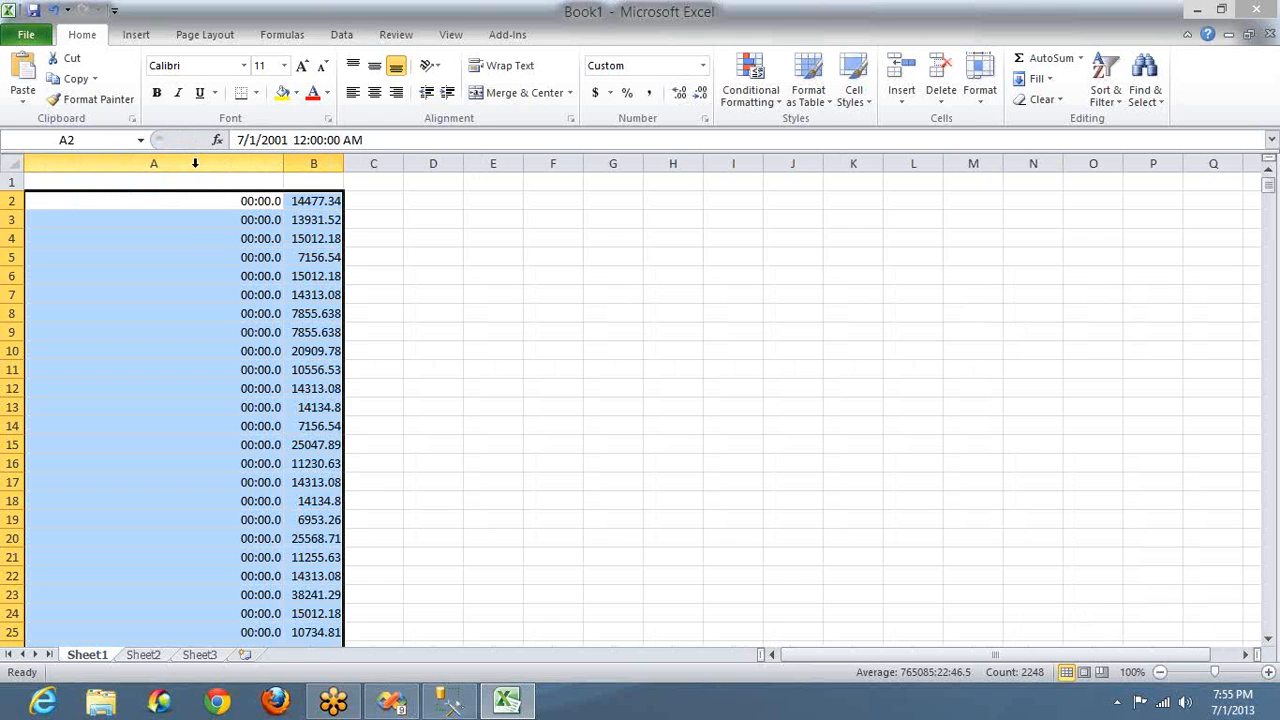
click(195, 163)
right_click(195, 163)
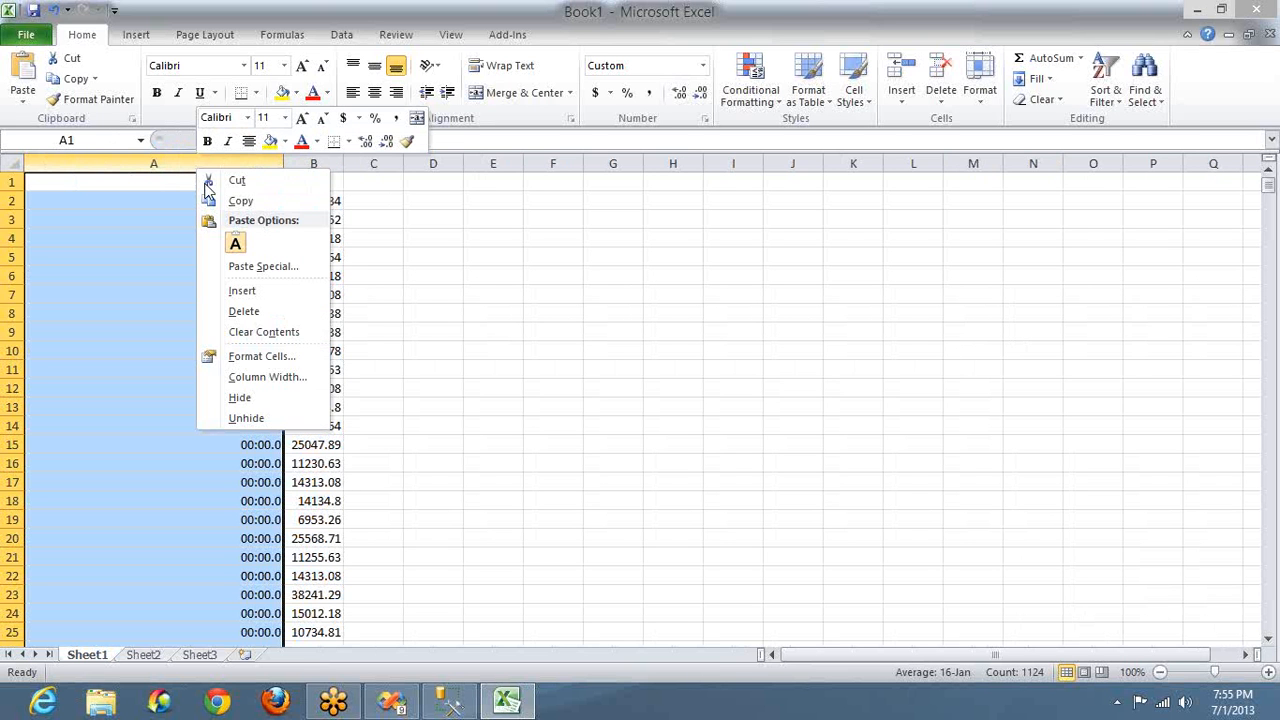
click(257, 358)
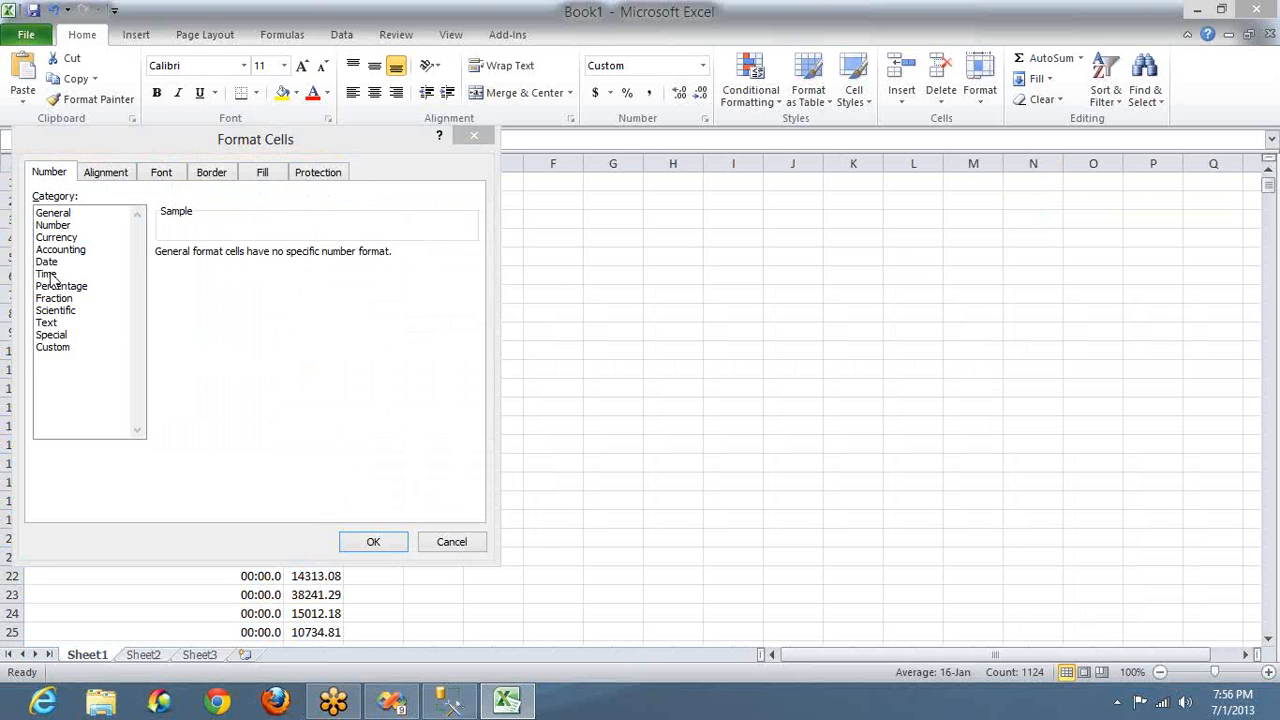
click(48, 276)
click(47, 262)
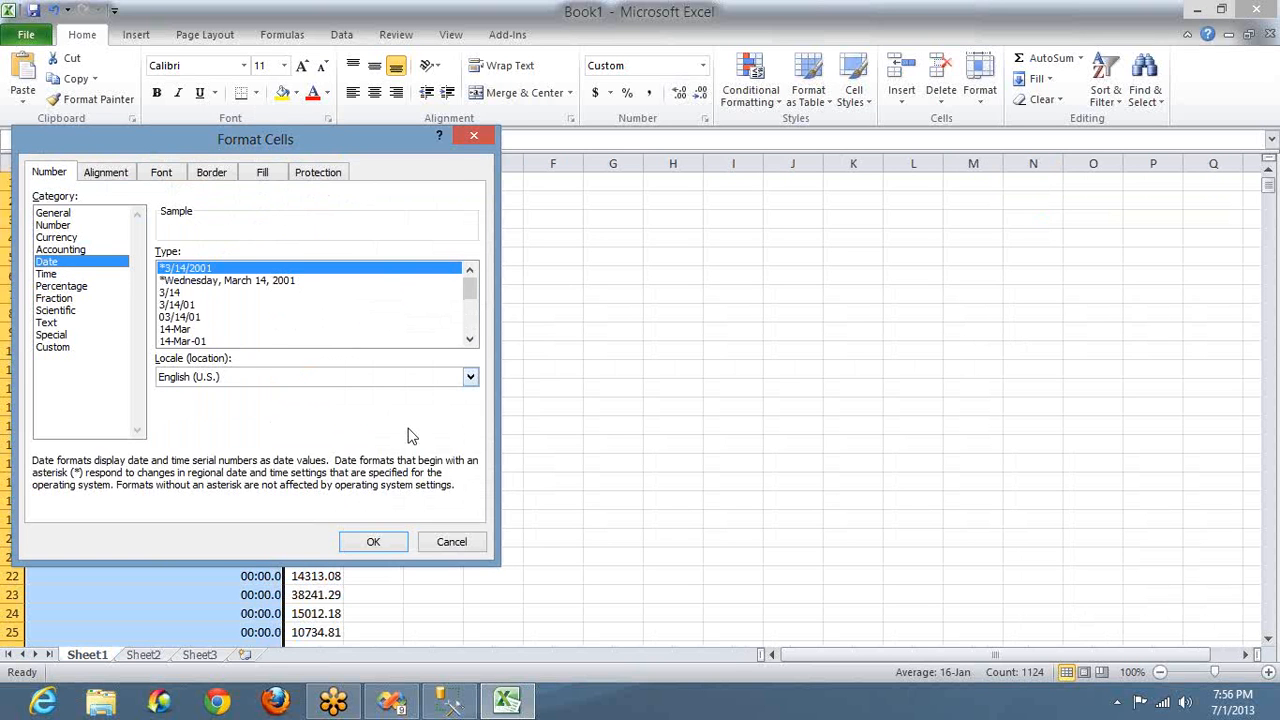
click(385, 543)
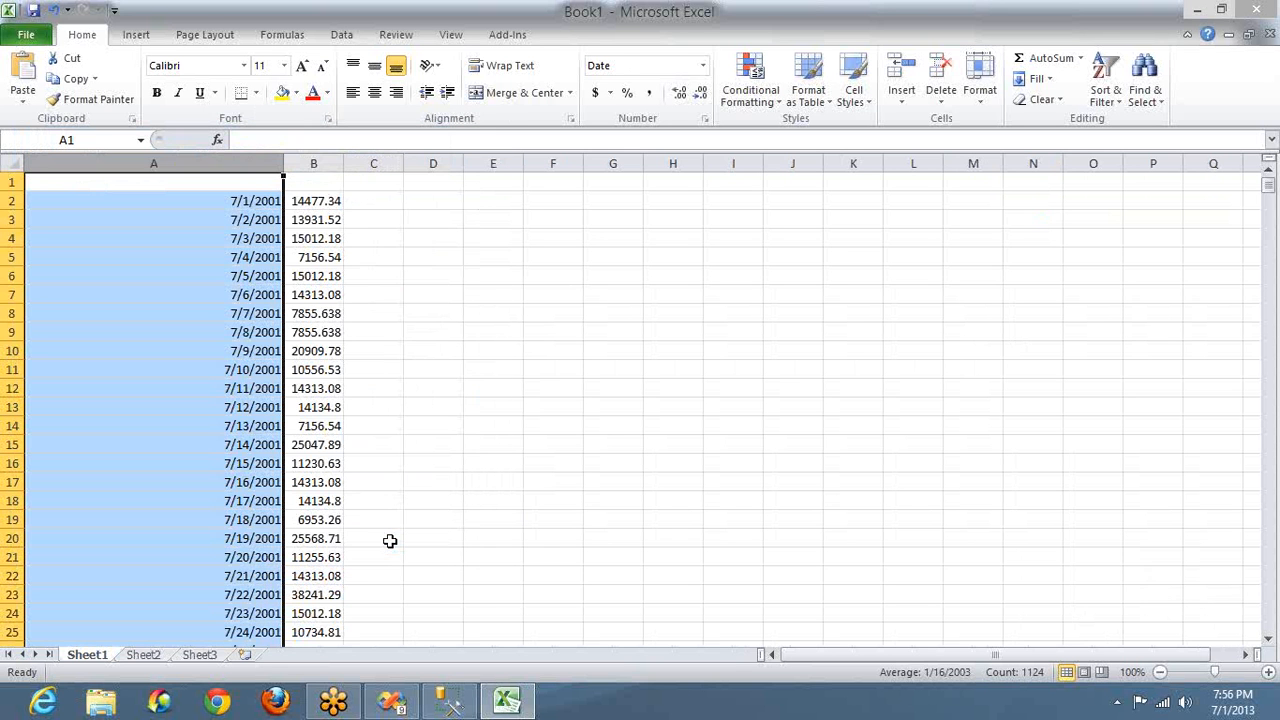
Enter the headers Date in A1 and Sales in B1.
click(330, 200)
key(ctrl+Home)
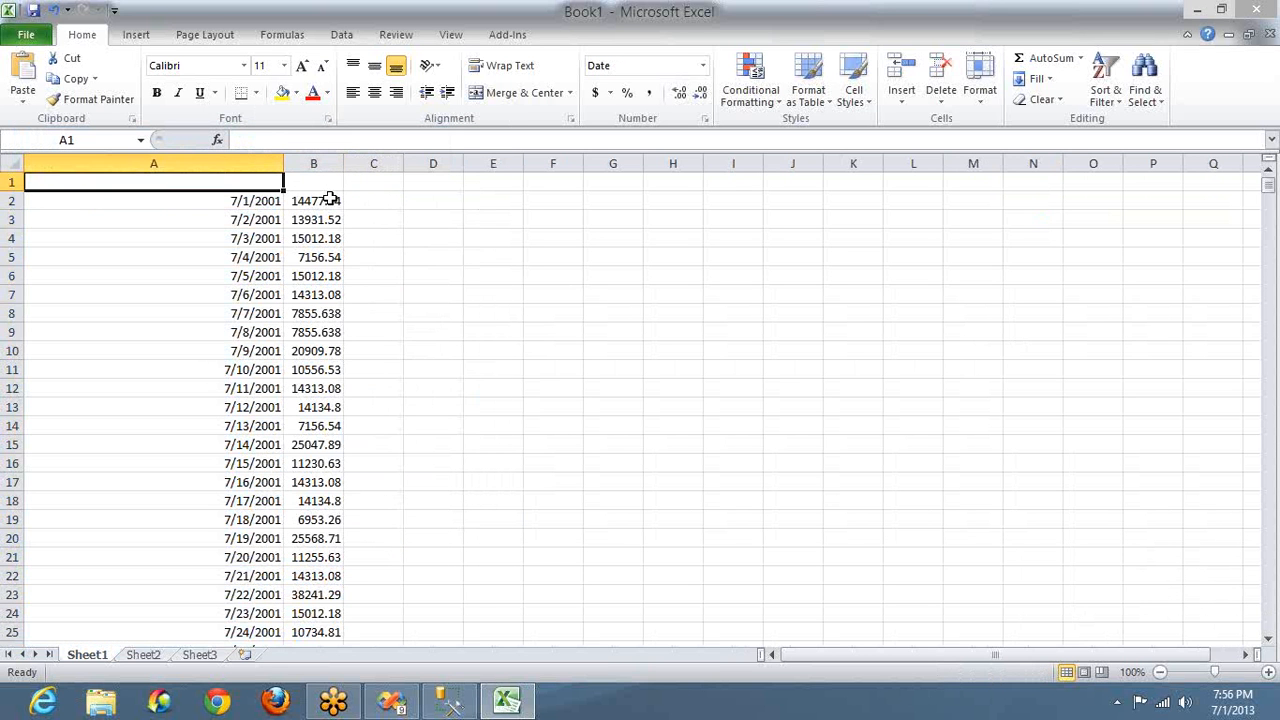
text(Date)
key(Tab)
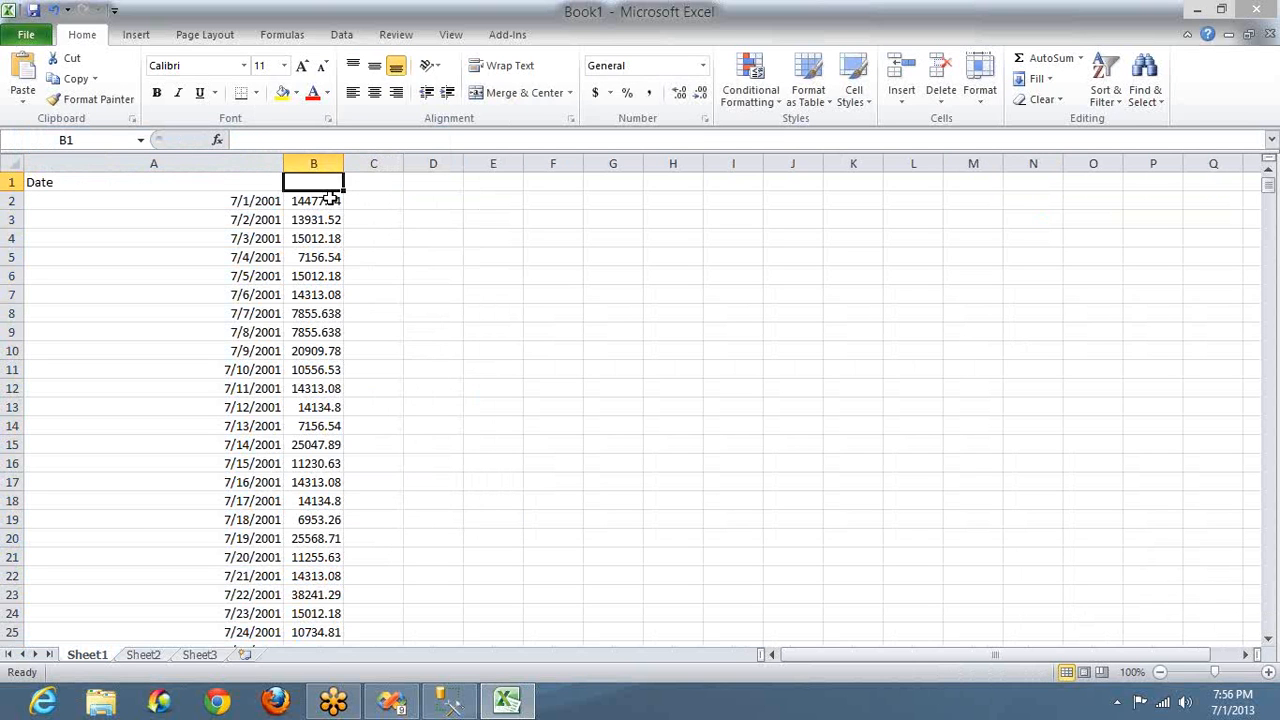
text(Sales)
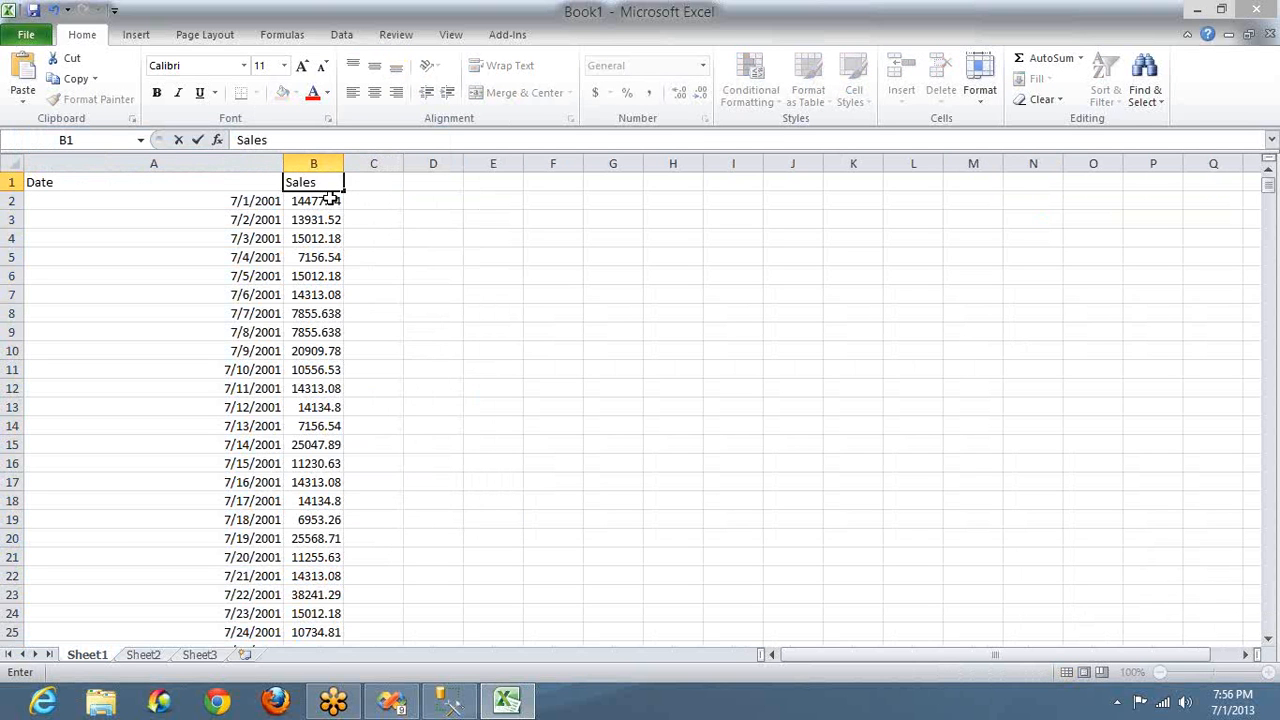
key(Tab)
key(Down)
key(Down)
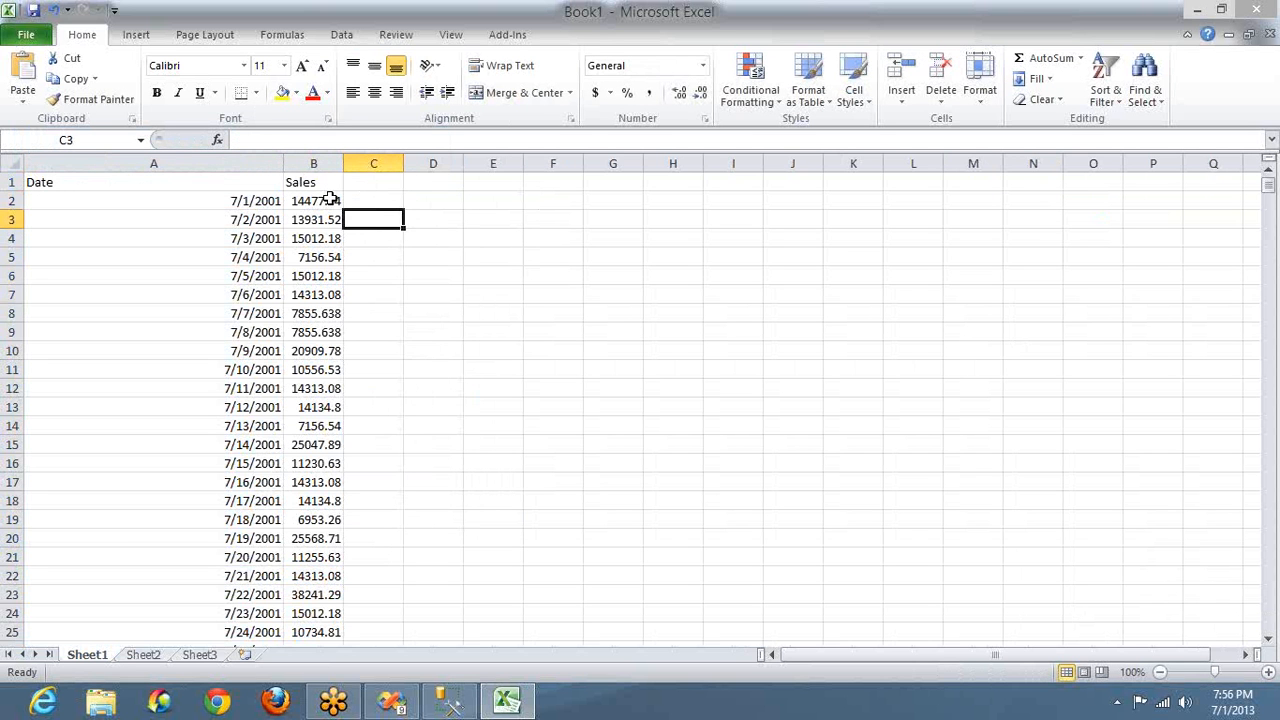
Examine the last daily row of the pasted data, then return to the start and select the whole Sales column.
click(330, 200)
key(ctrl+End)
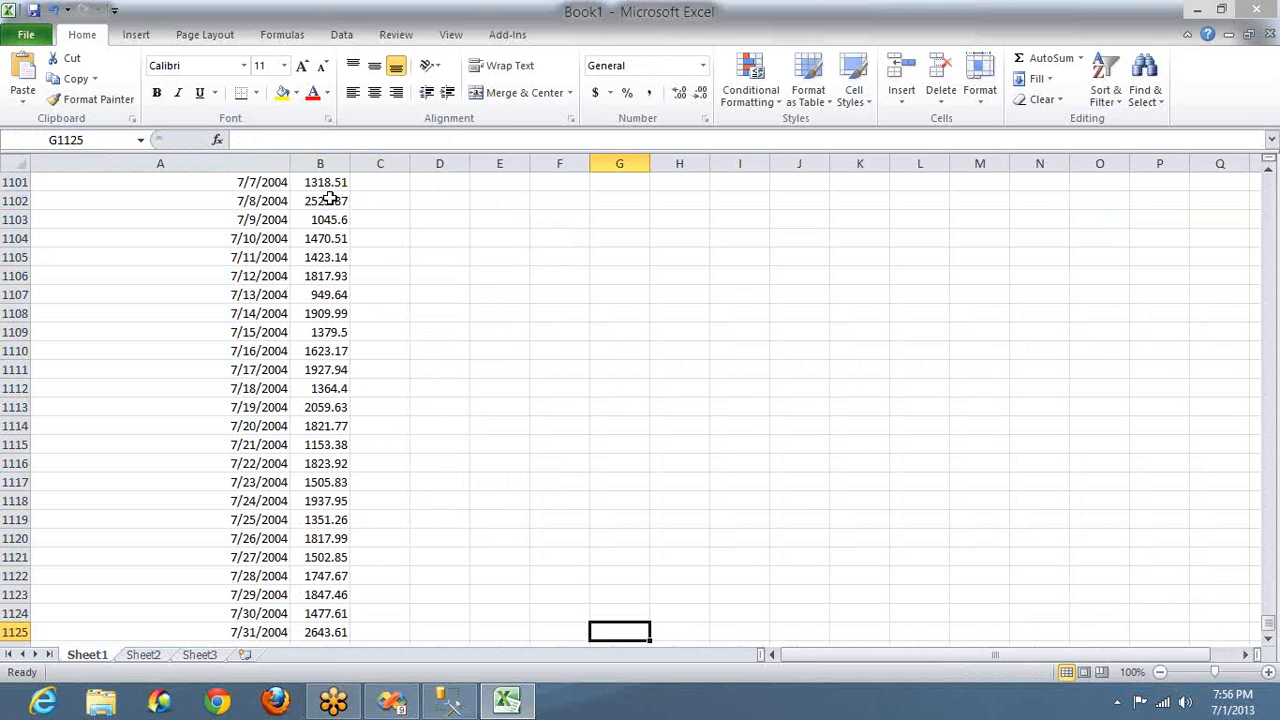
key(Left)
key(Left)
key(Left)
key(Left)
key(Left)
key(Left)
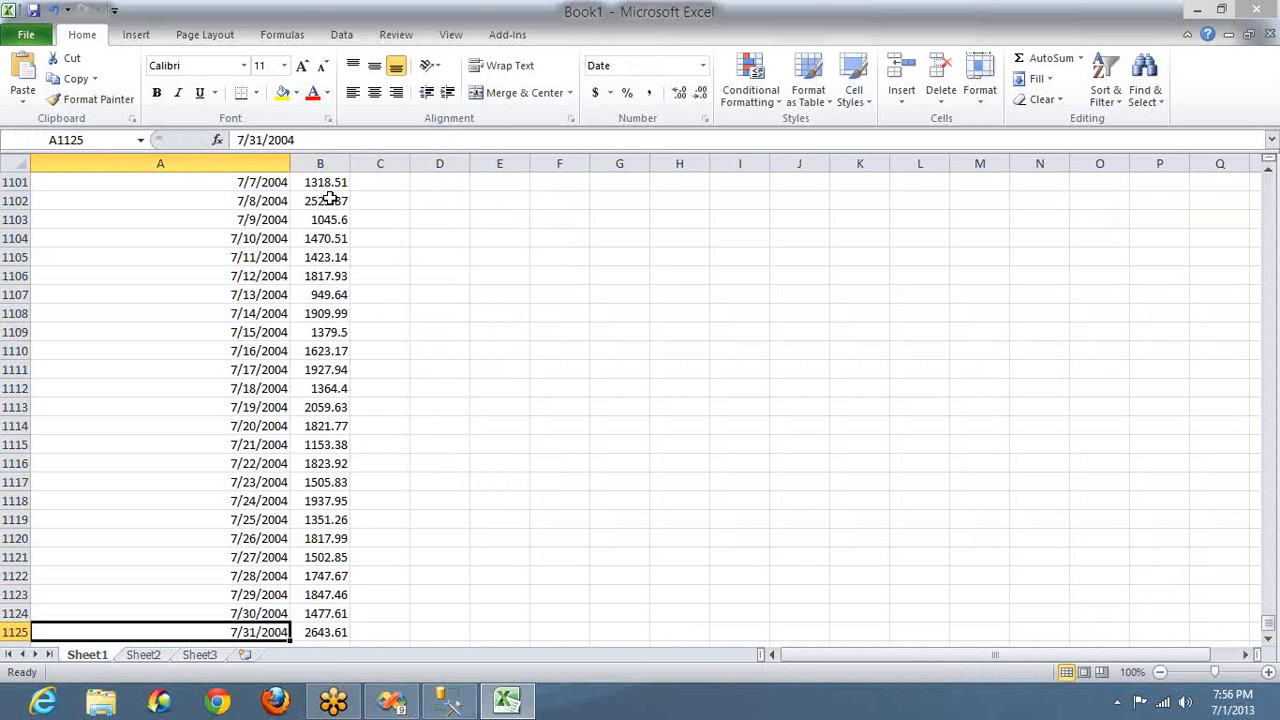
key(ctrl+Home)
key(Right)
key(Right)
key(Right)
key(Right)
key(Right)
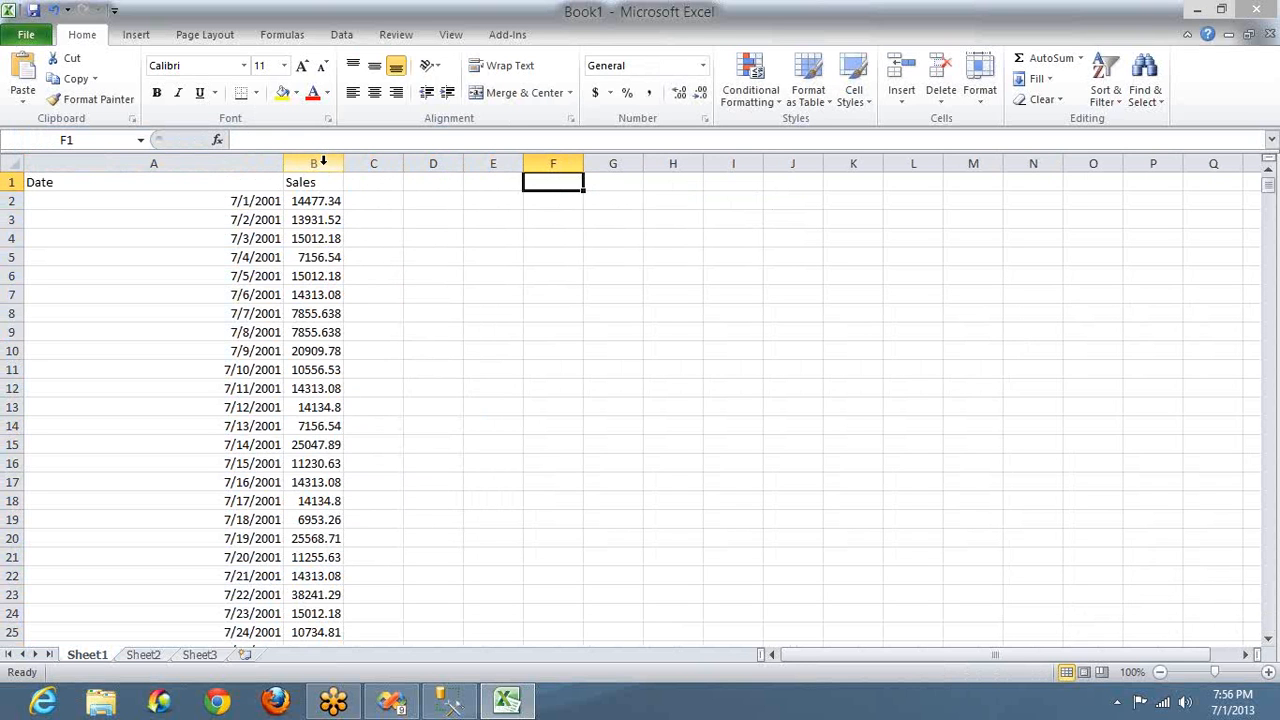
click(323, 162)
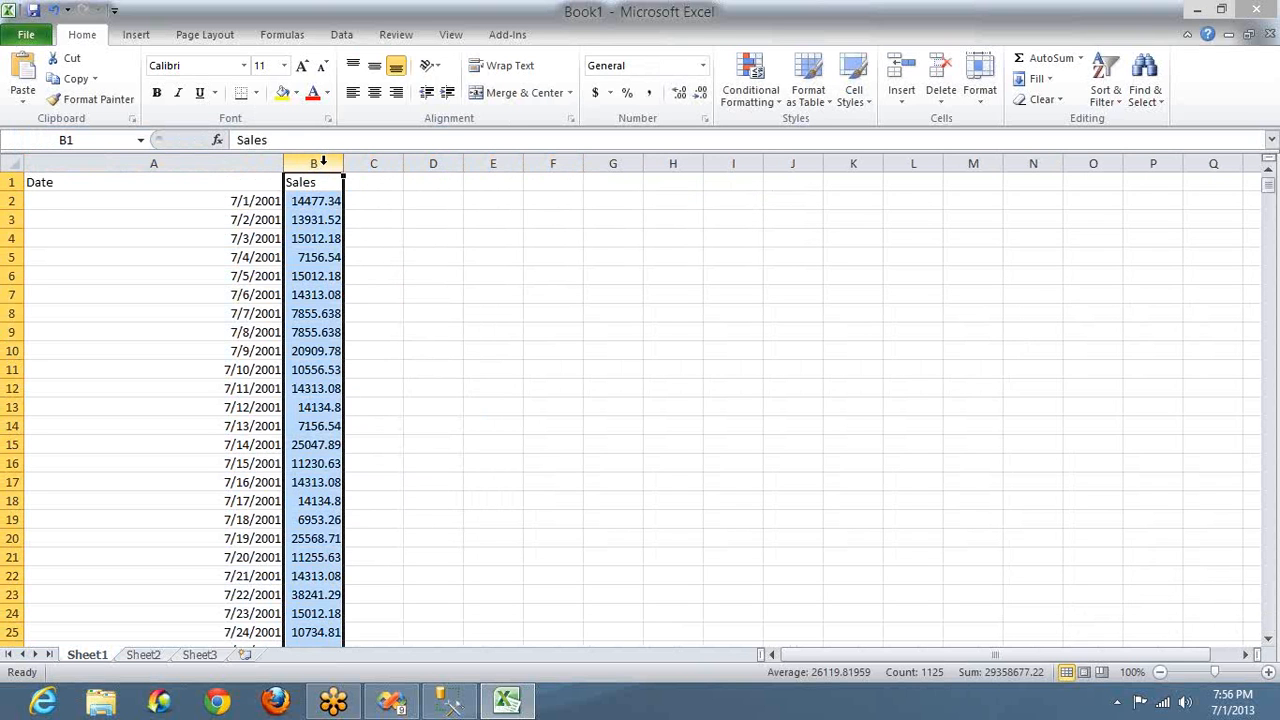
Enter the monthly example rows Jan with 2243 in E3:F3 and Feb with 3345 in E4:F4.
click(490, 219)
text(Jan)
key(Tab)
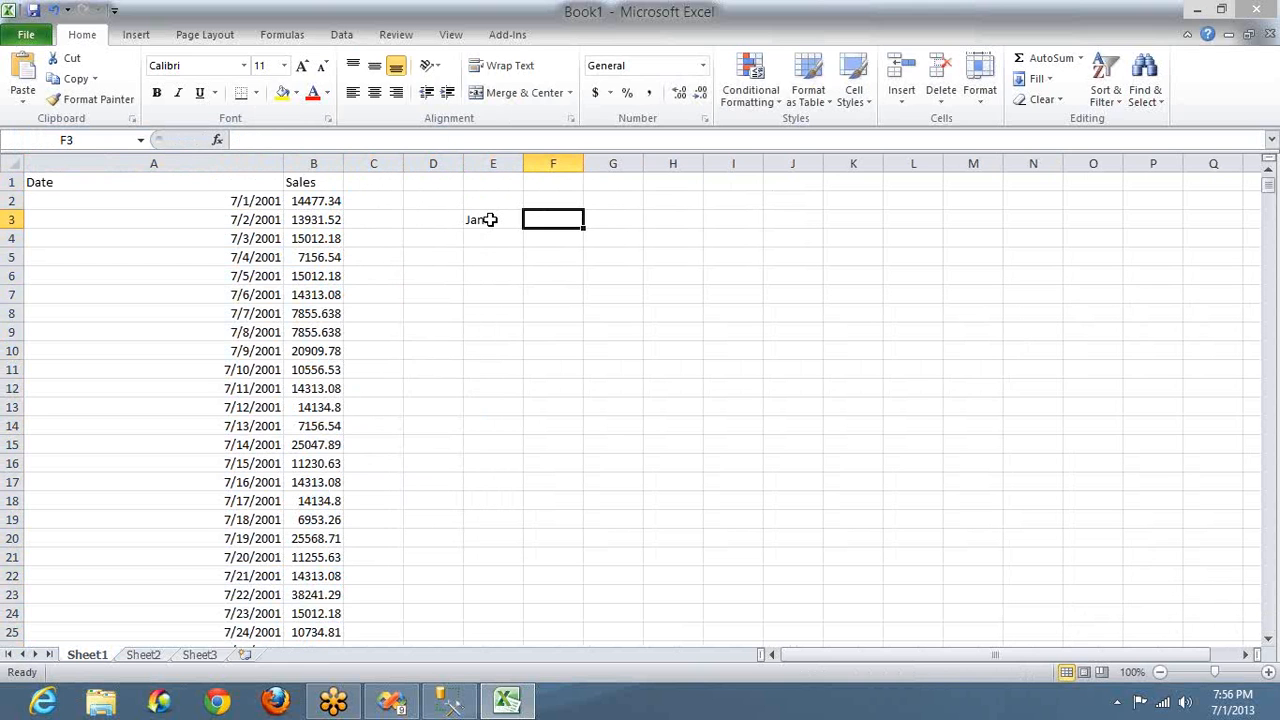
text(2243)
key(Return)
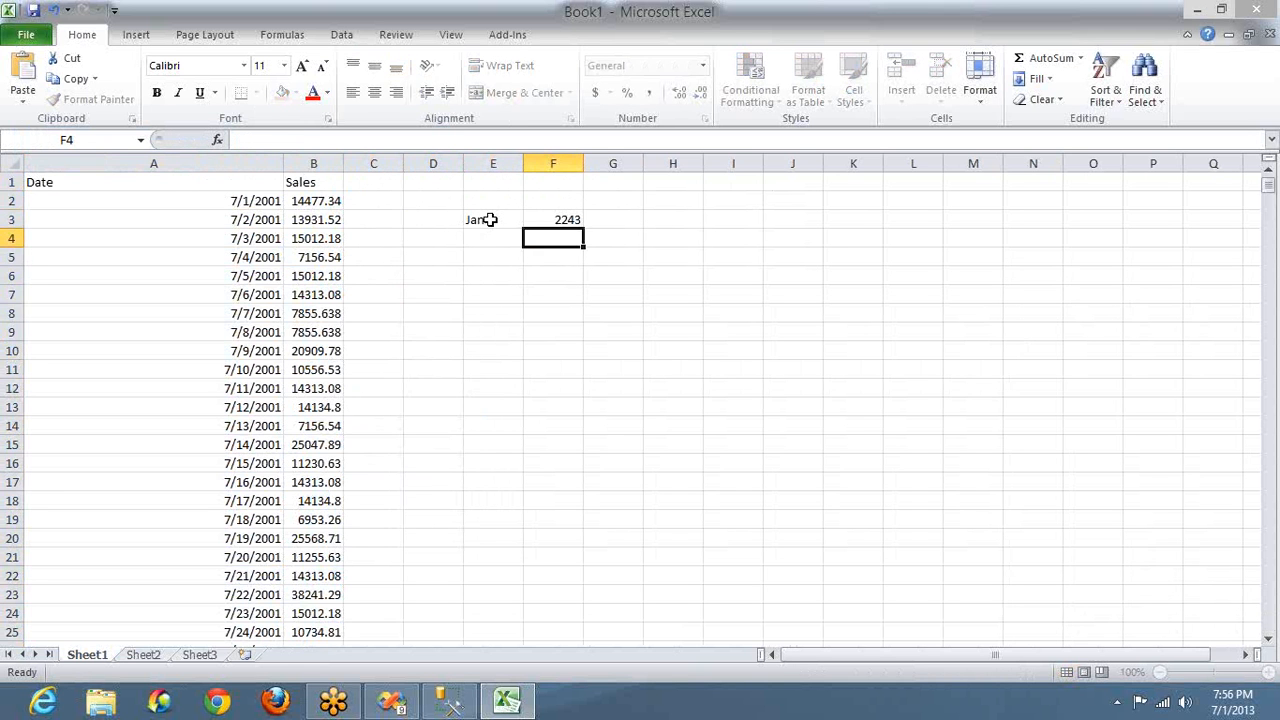
key(Left)
text(Feb)
key(Tab)
text(3345)
key(Return)
Enter the monthly example rows Mar with 2342 in E5:F5 and Apr with 5345 in E6:F6.
key(Left)
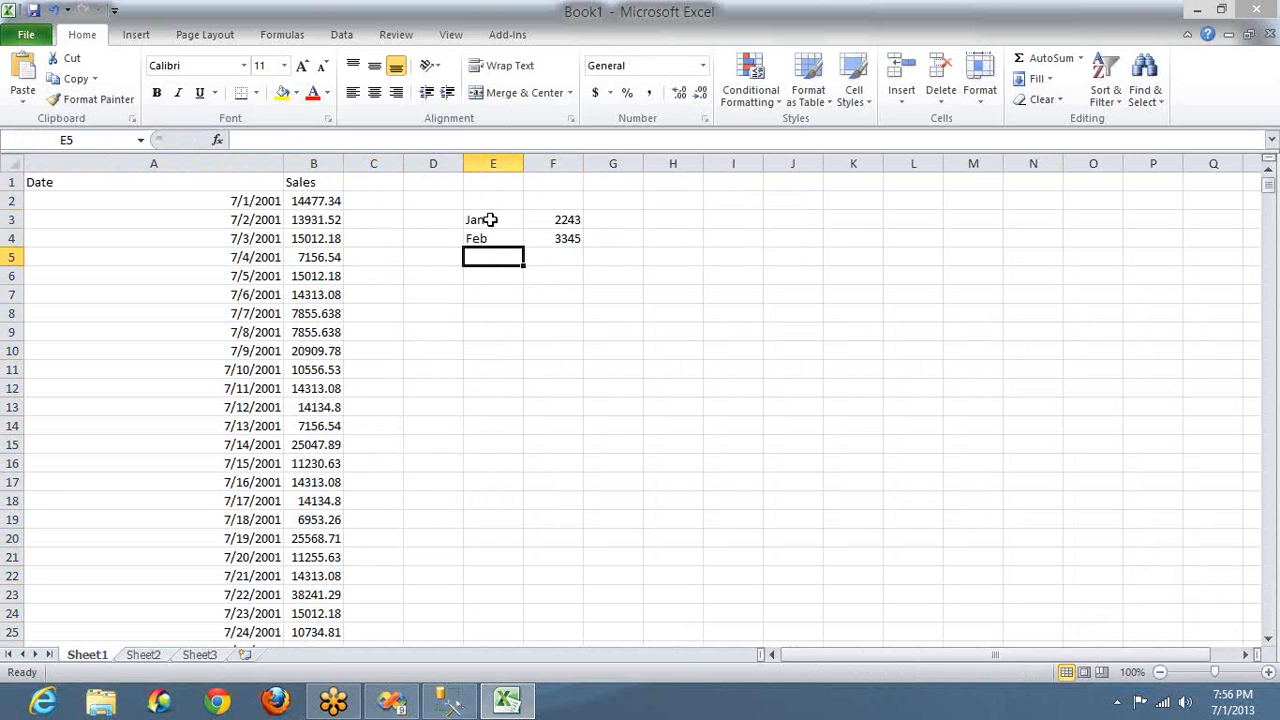
text(MAr)
key(Tab)
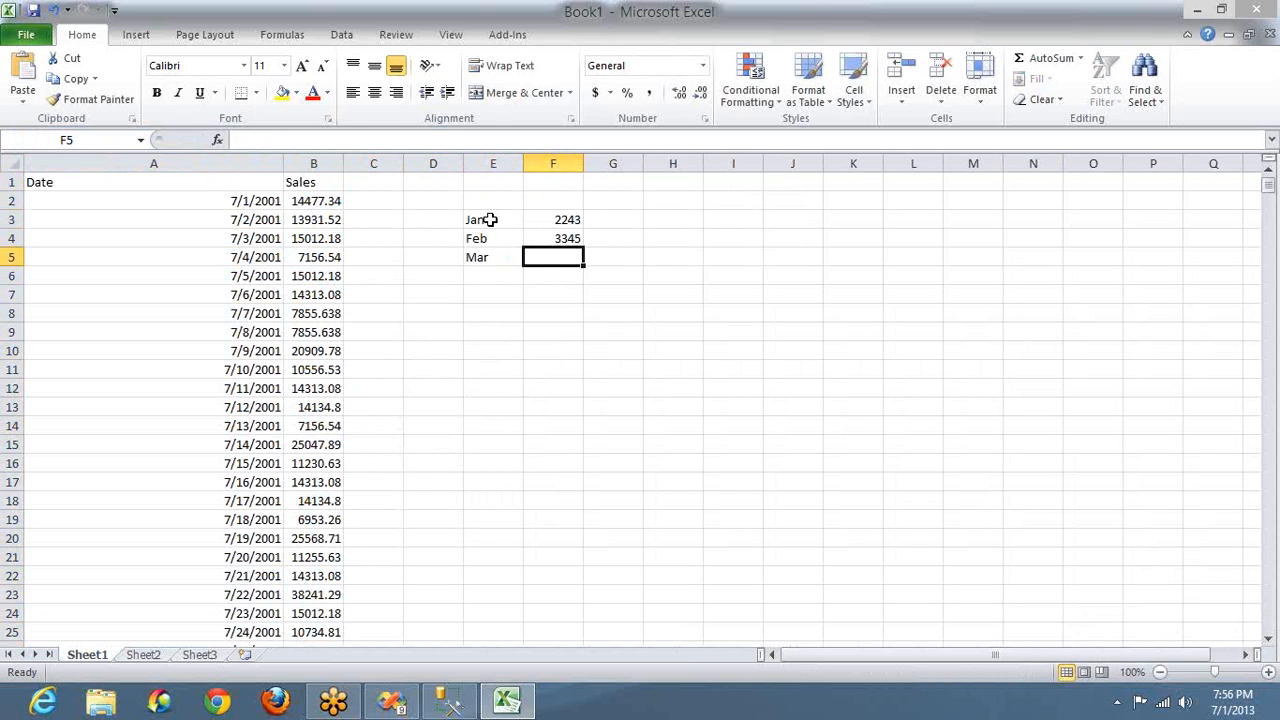
text(2342)
key(Return)
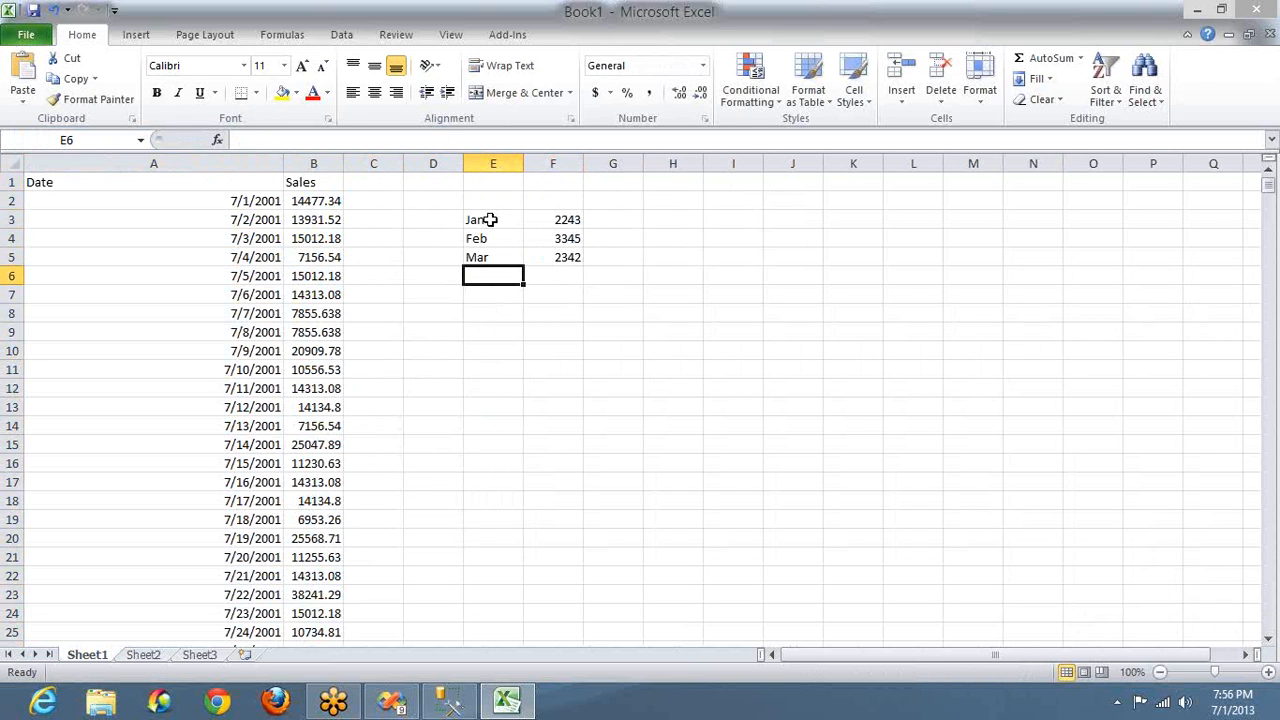
text(Apr)
key(Tab)
text(5345)
key(Return)
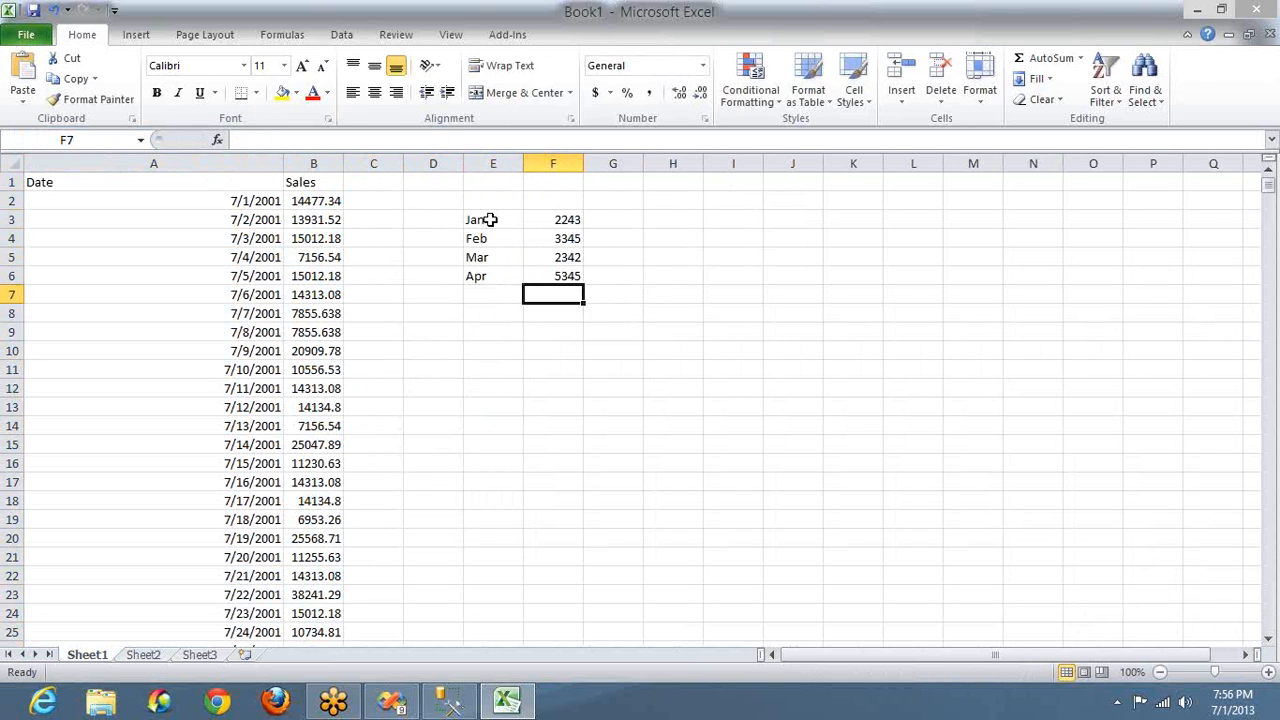
Enter the month labels May, June and July in E7:E9.
key(Left)
key(Left)
key(Right)
text(May)
key(Return)
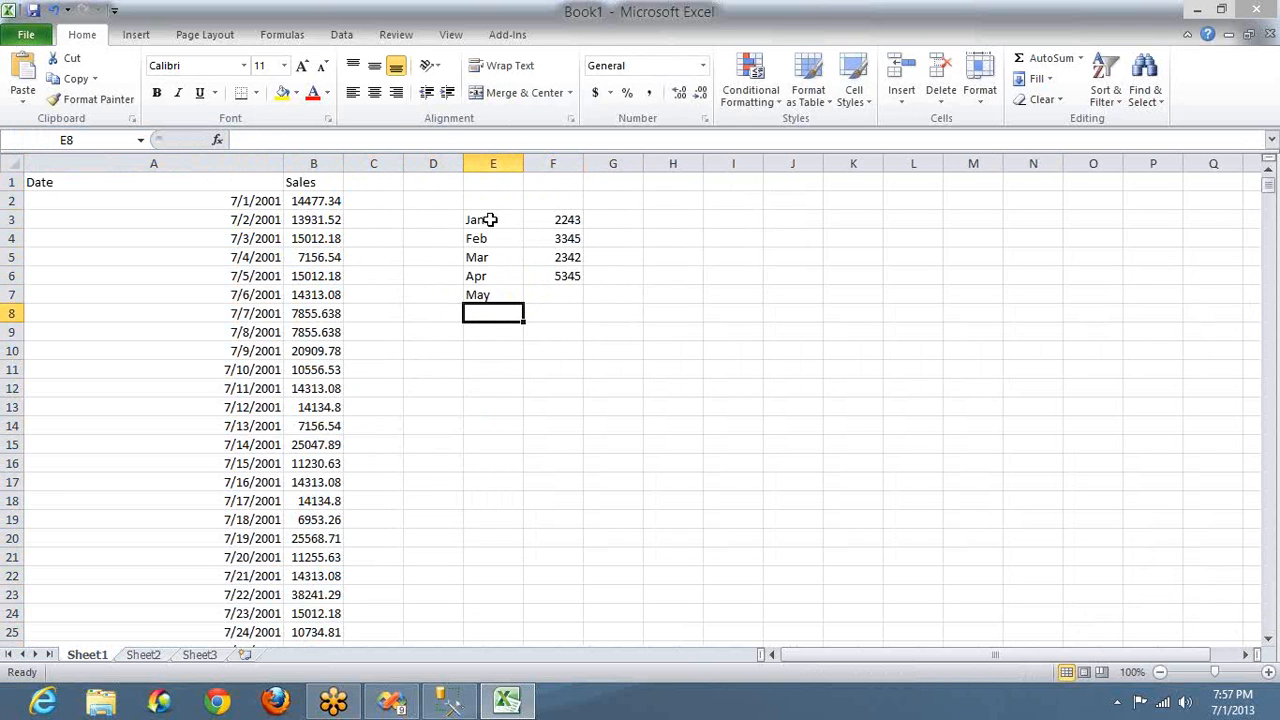
text(June)
key(Return)
text(Jul)
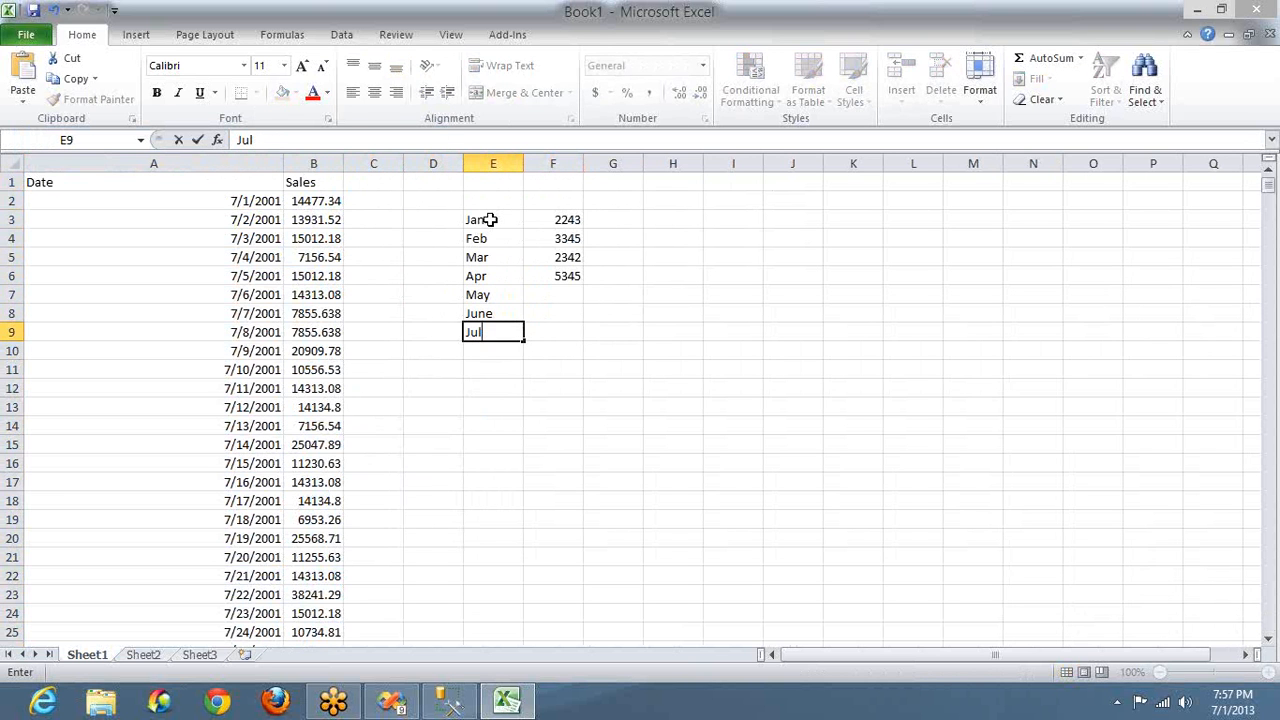
text(y)
key(Return)
Enter the month labels Aug, Sep, Oct, Nov and Dec in E10:E14.
text(Aug)
key(Return)
text(Sep)
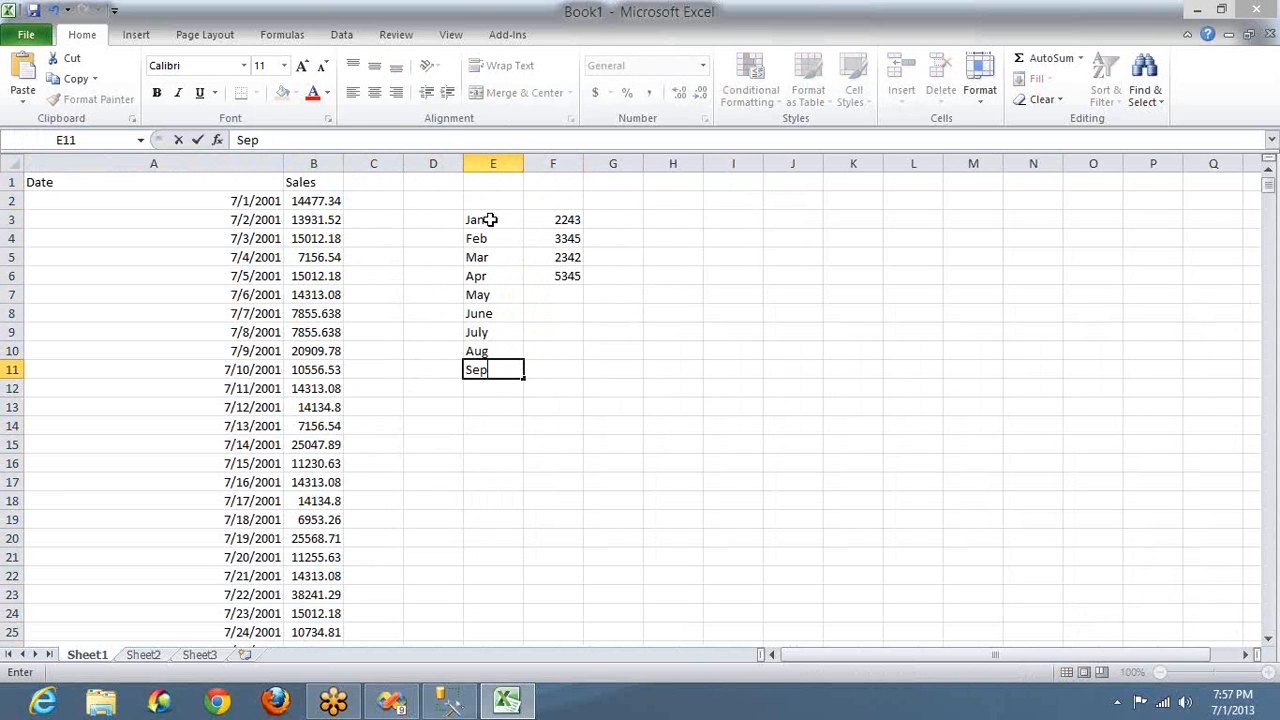
key(Return)
text(Oct)
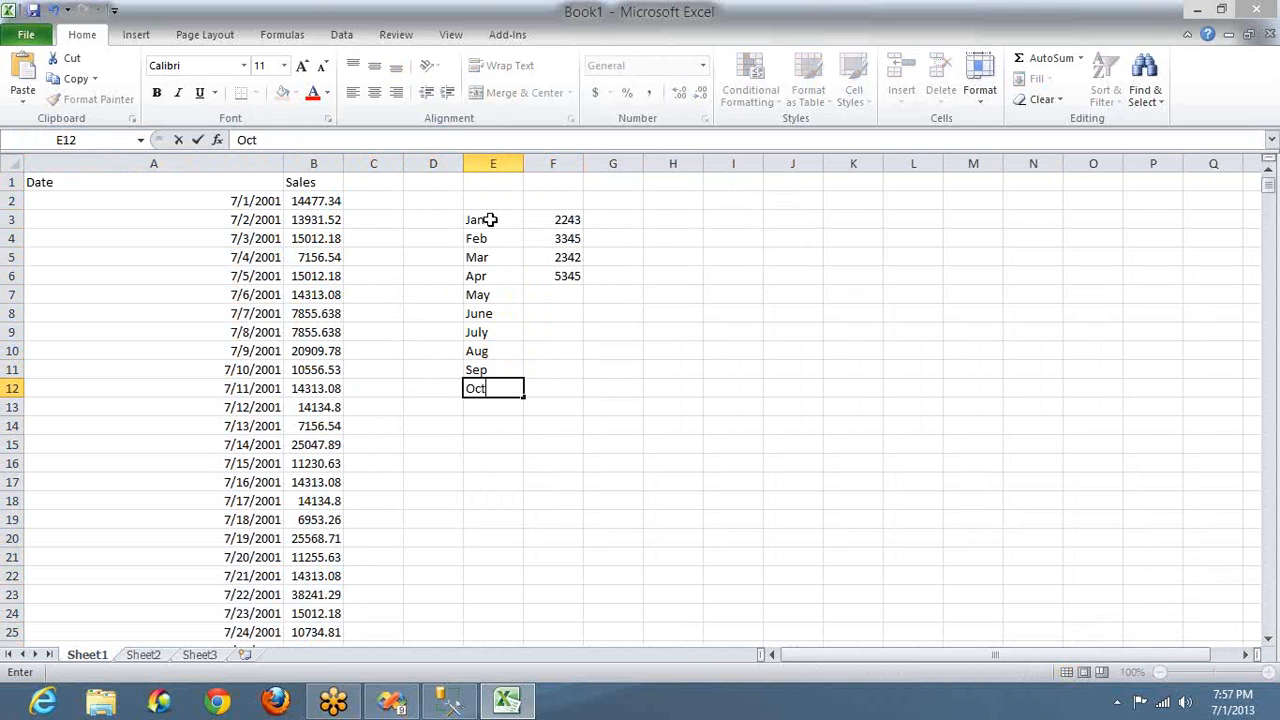
key(Return)
text(Nov)
key(Return)
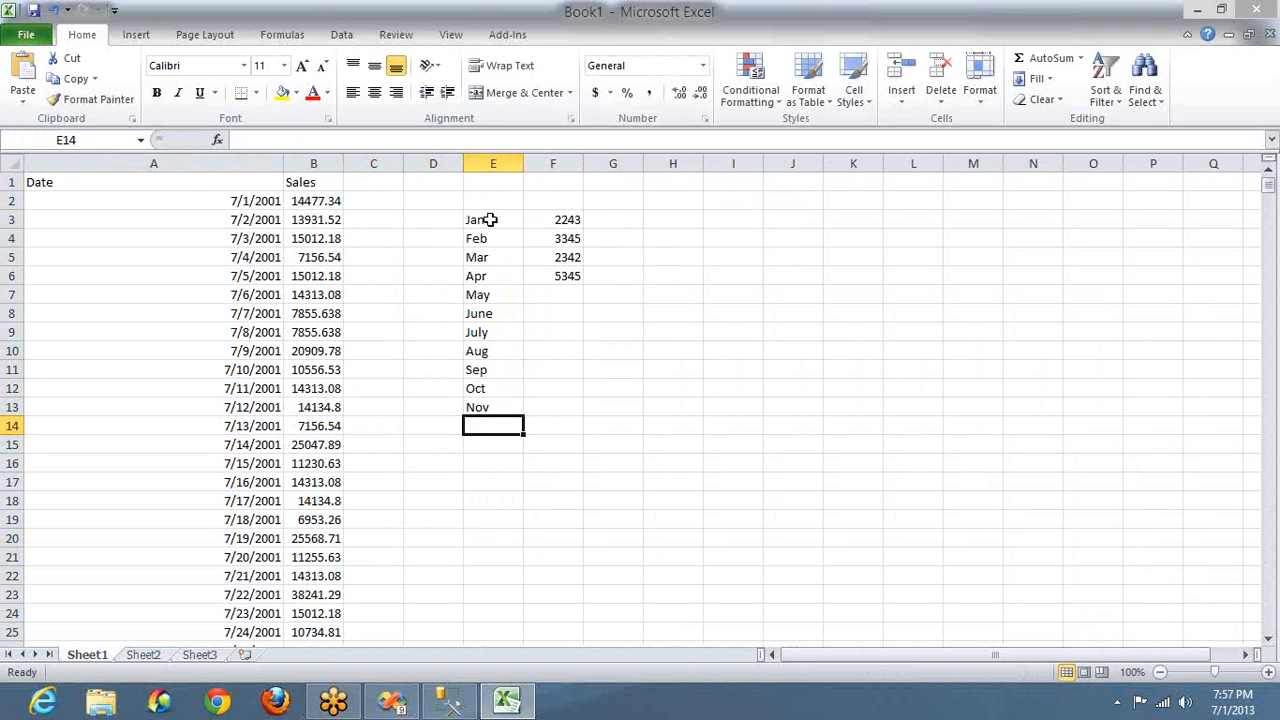
text(Dec)
Enter example sales of 3453 for Dec and Nov, and 53 for each month from Oct back to July in column F.
key(Tab)
text(3453)
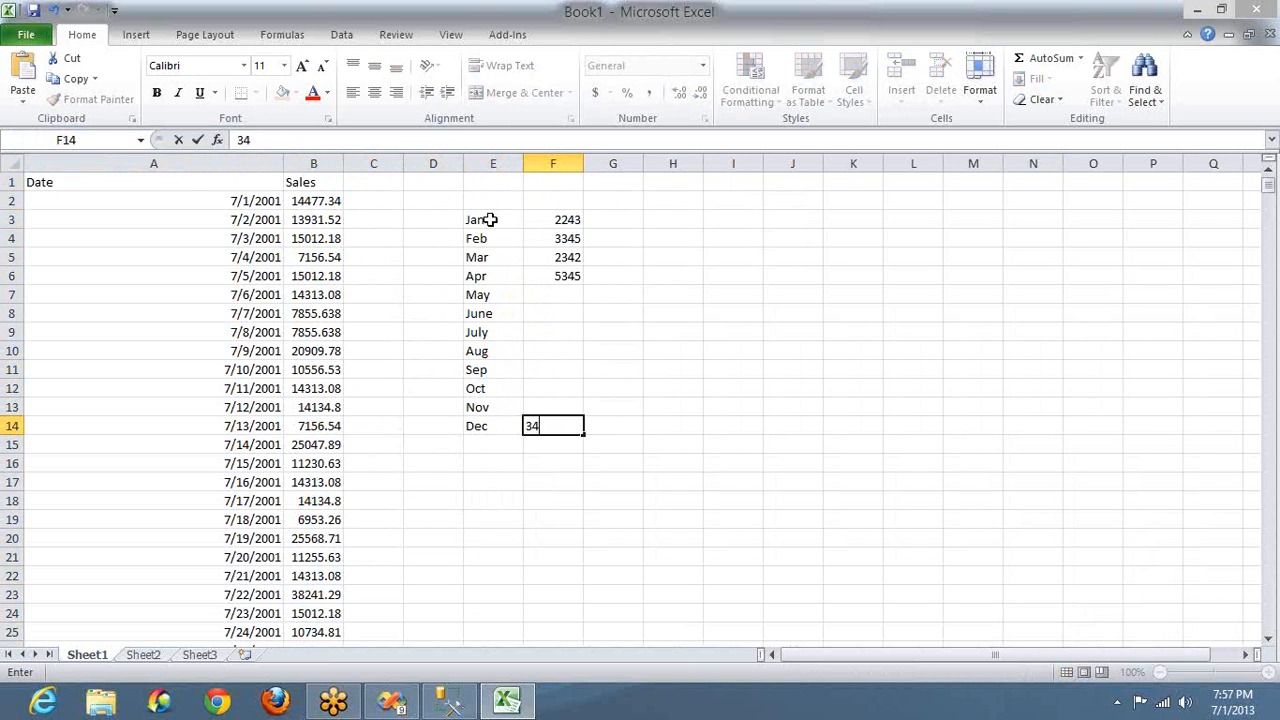
key(Up)
text(3453)
key(Up)
text(53)
key(Up)
text(53)
key(Up)
text(53)
key(Up)
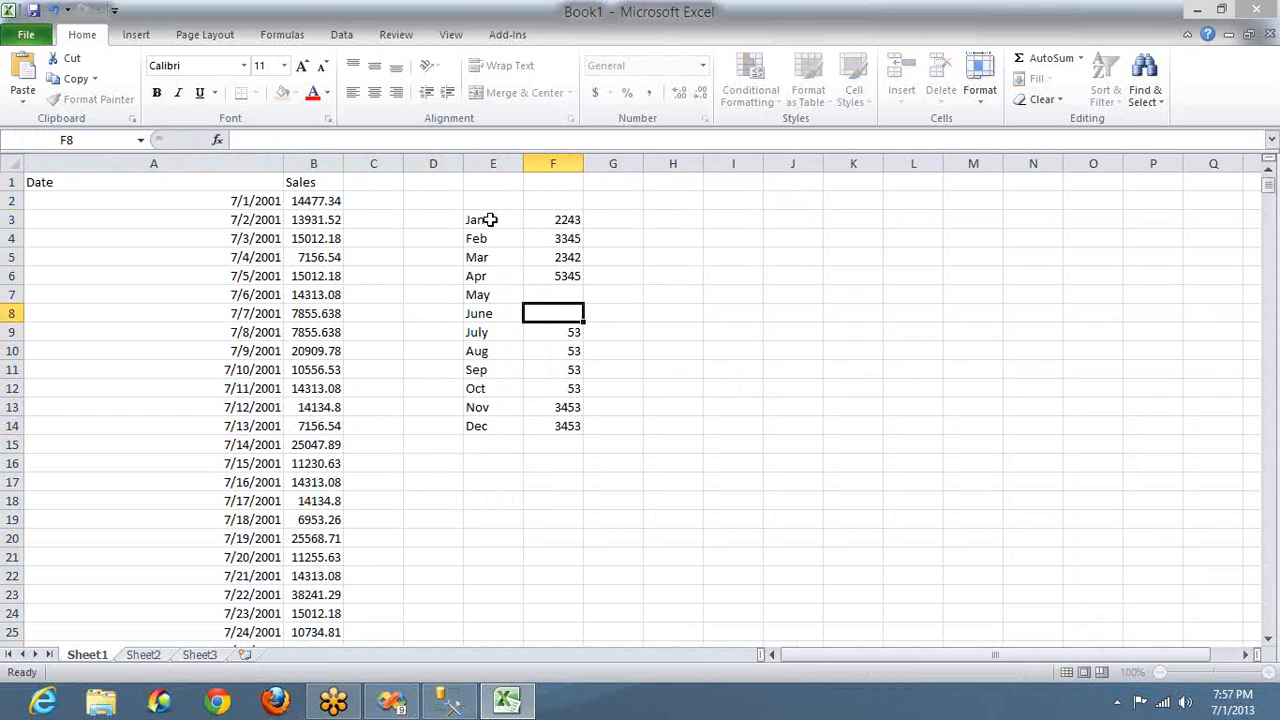
Set the sales for June to 3453, July to 5434535, Aug to 5354, Sep to 535 and Oct to 345345.
key(Return)
text(3453)
key(Return)
text(5434535)
key(Return)
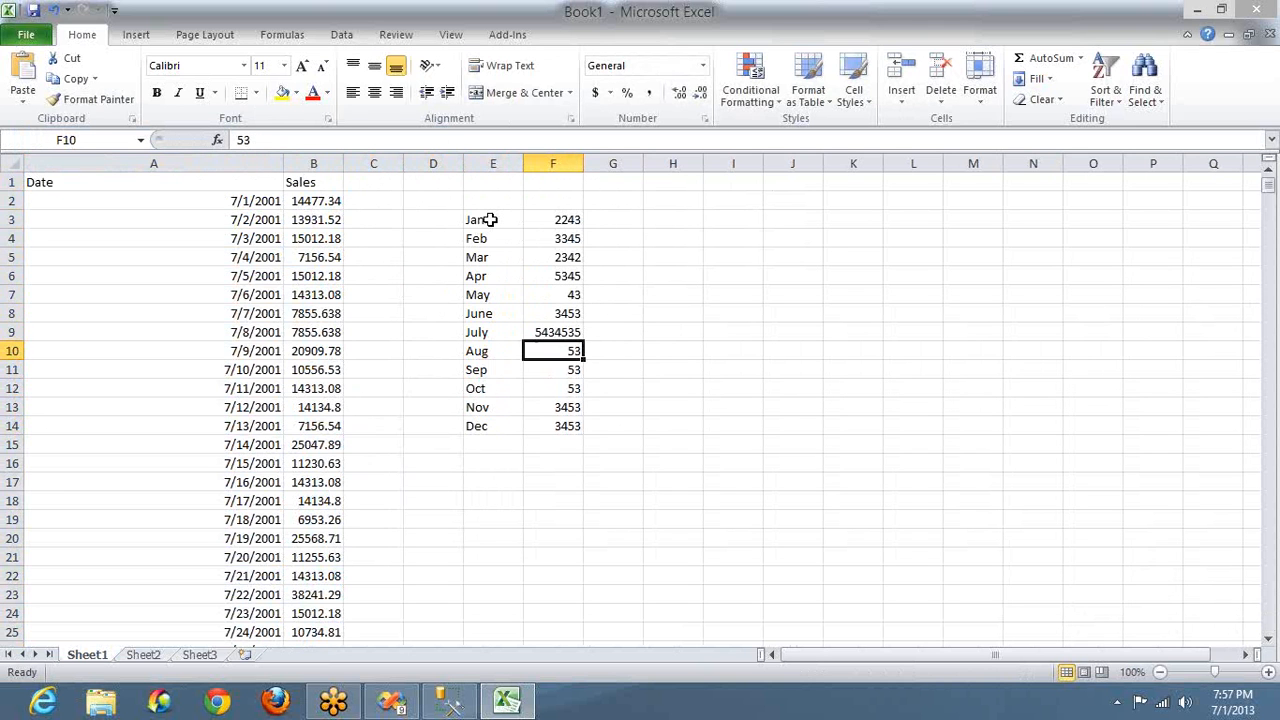
text(5354)
key(Return)
text(535)
key(Return)
text(345345)
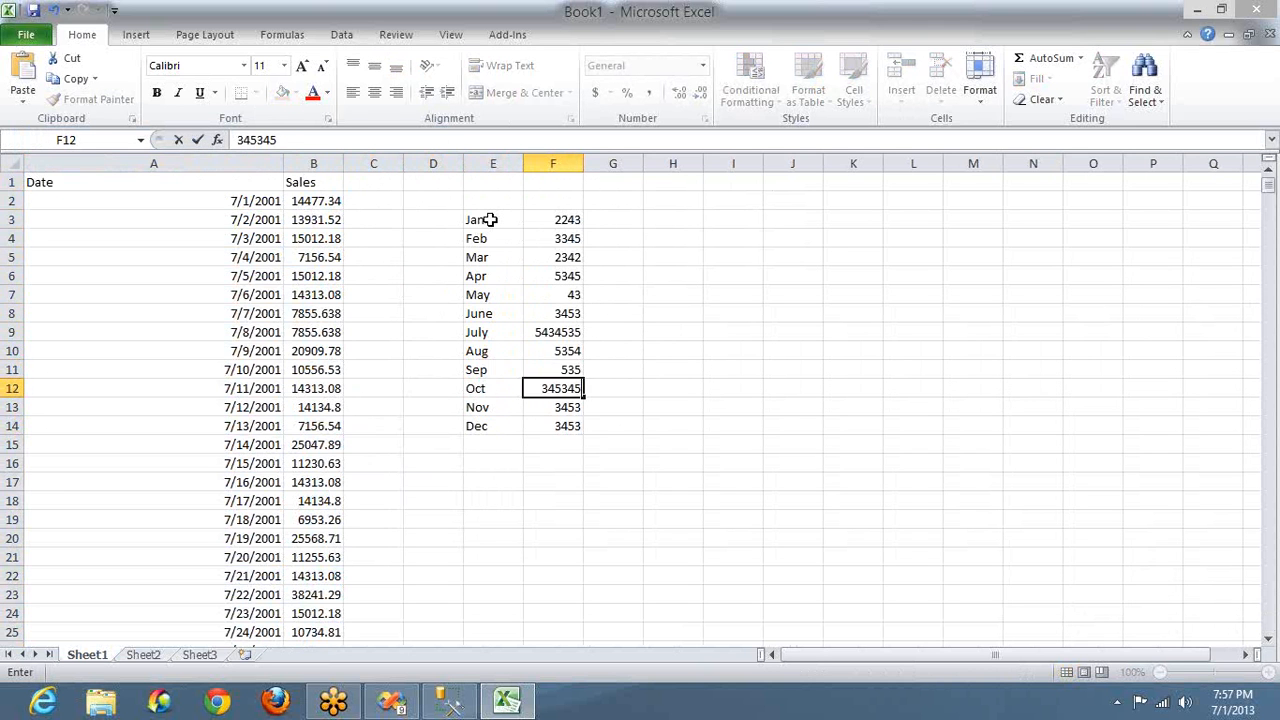
Set the May sales value in F7 to 345354.
key(Up)
key(Up)
key(Up)
key(Up)
key(Up)
text(345354)
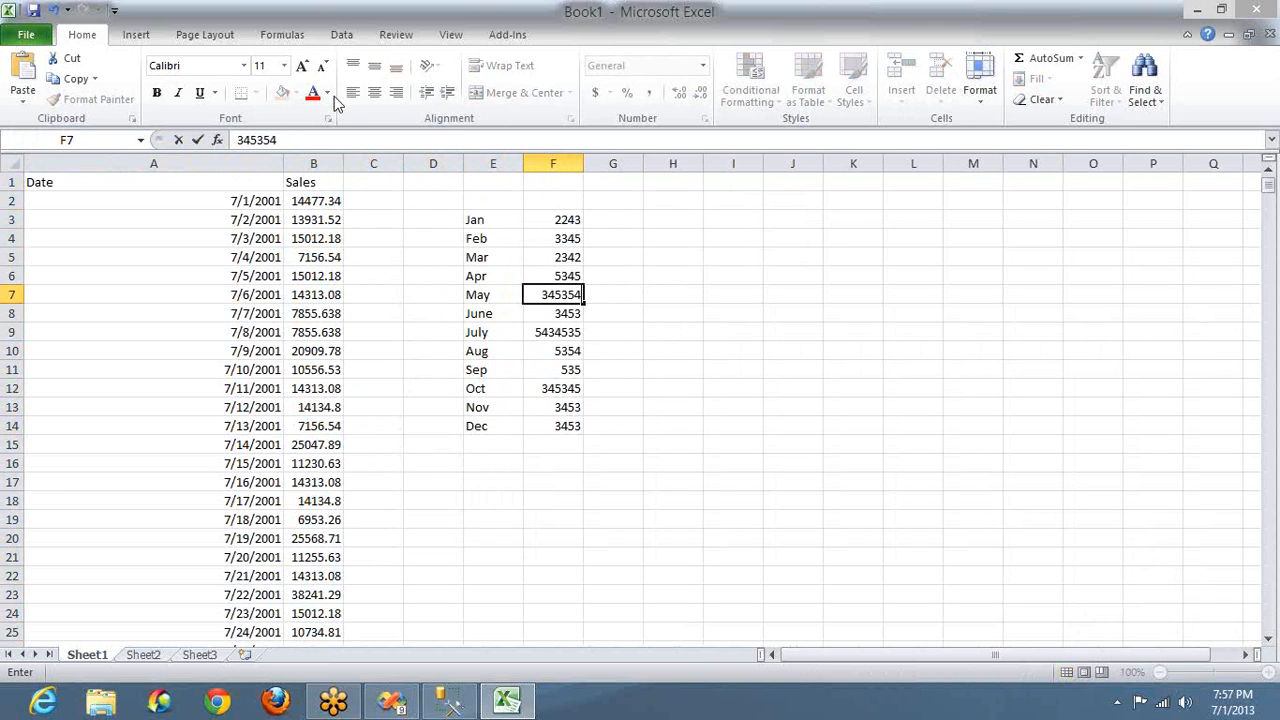
Select the Date and Sales headers together with the first daily row, A1:B2.
click(198, 176)
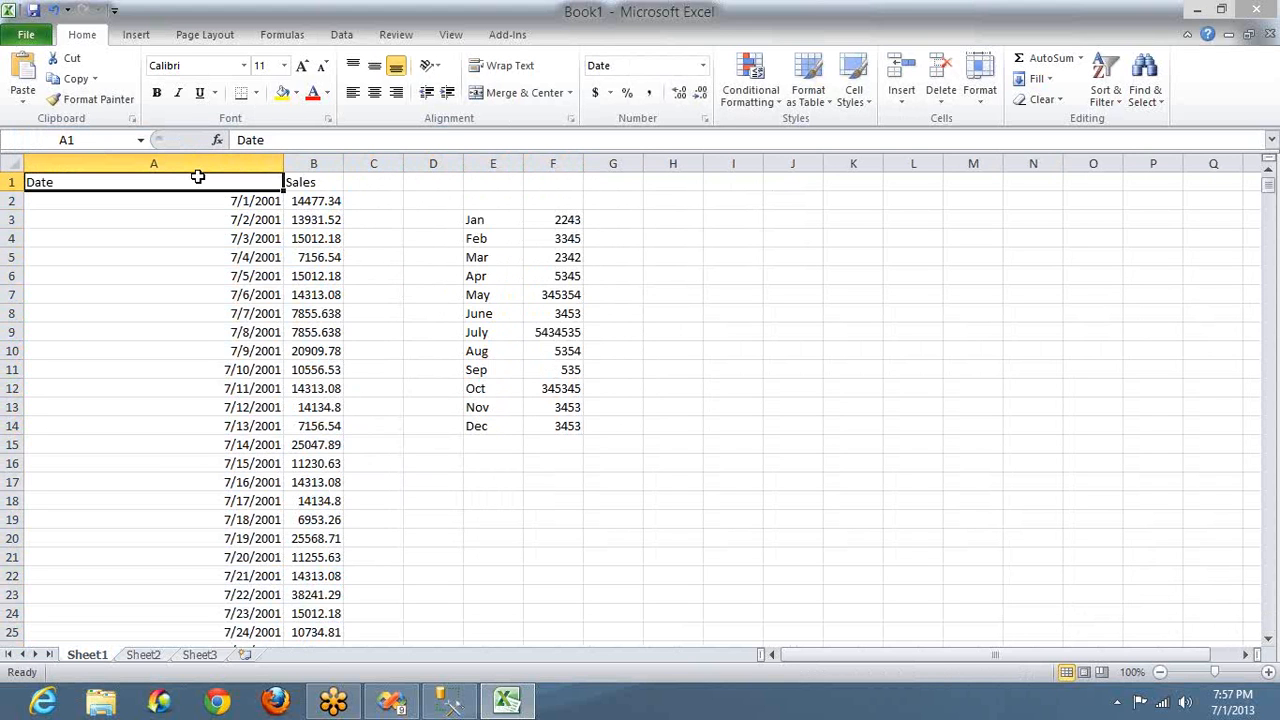
key(shift+Right)
key(shift+Down)
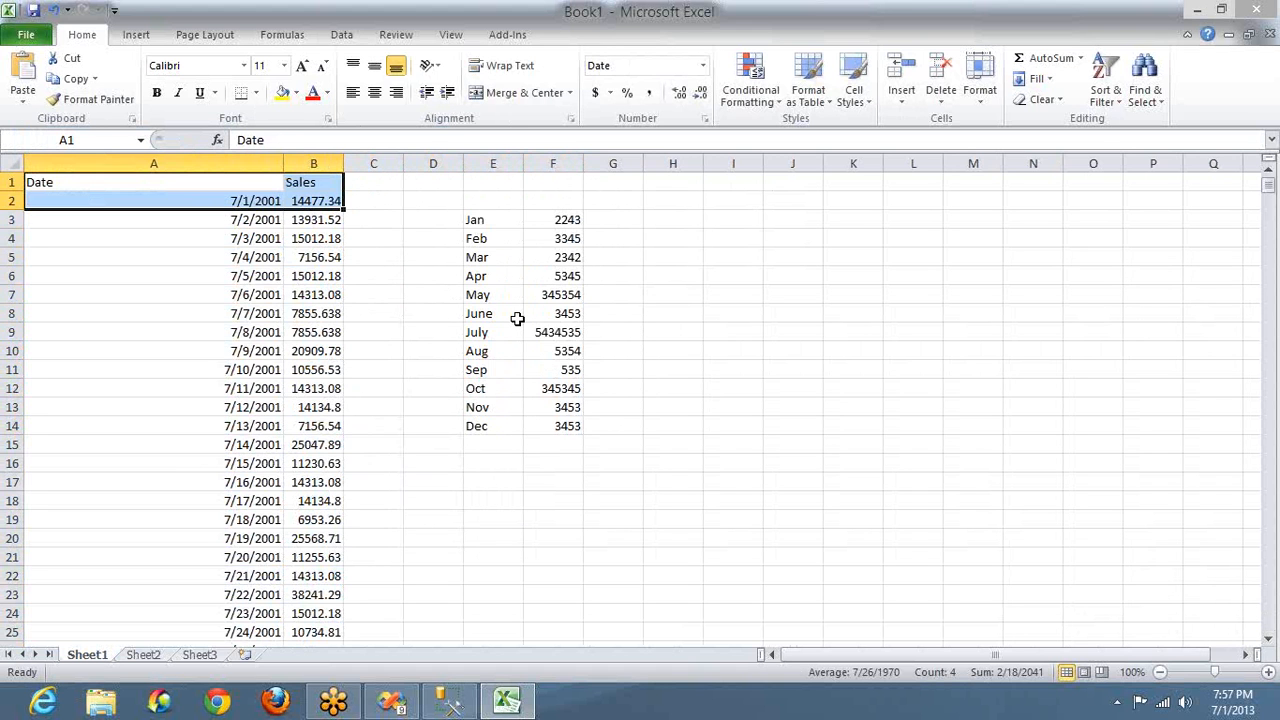
Select the whole monthly sales table from Jan to Dec, E3:F14.
click(477, 216)
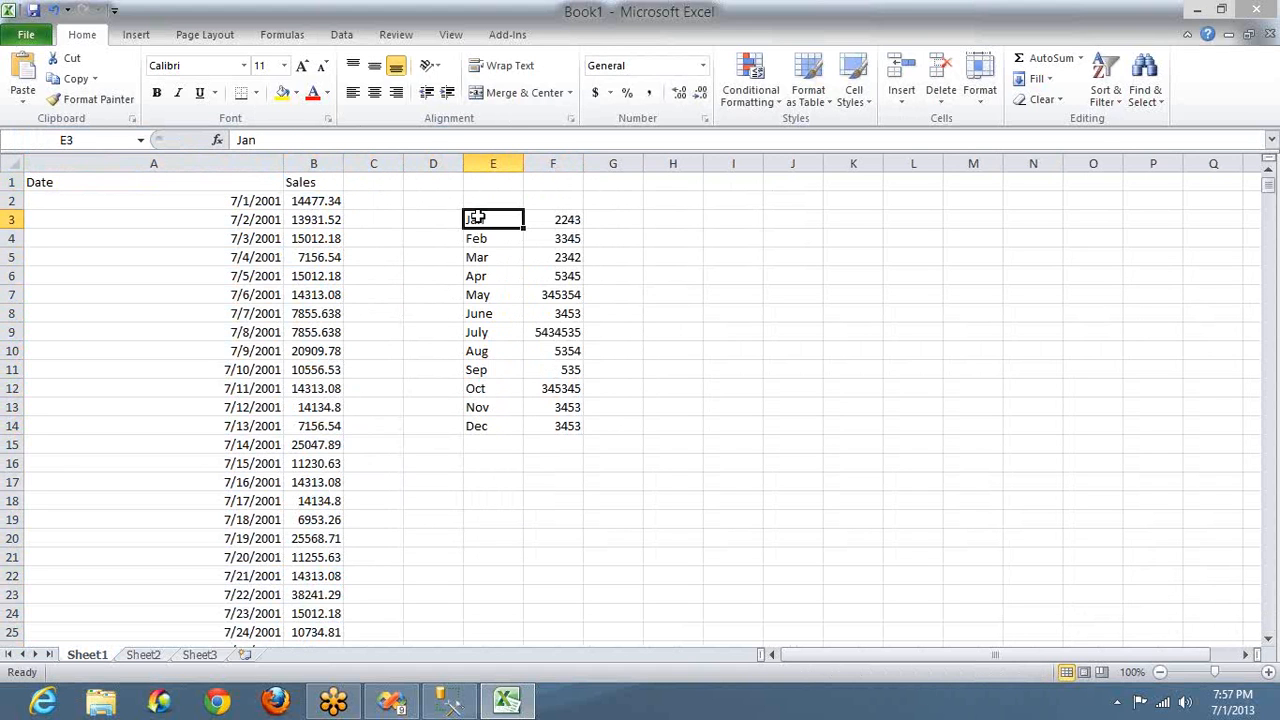
key(shift+Right)
key(shift+Down)
key(shift+Down)
key(shift+Down)
key(shift+Down)
key(shift+Down)
key(shift+Down)
key(shift+Down)
key(shift+Down)
key(shift+Down)
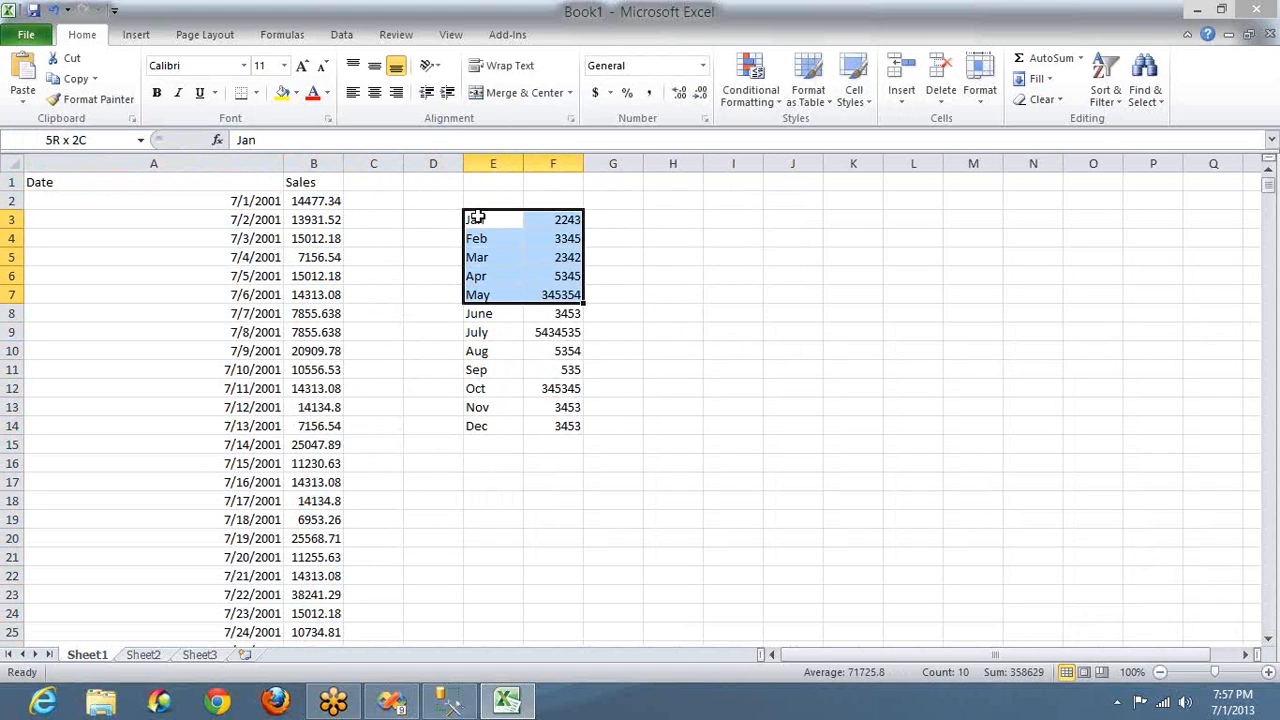
key(shift+Down)
key(shift+Down)
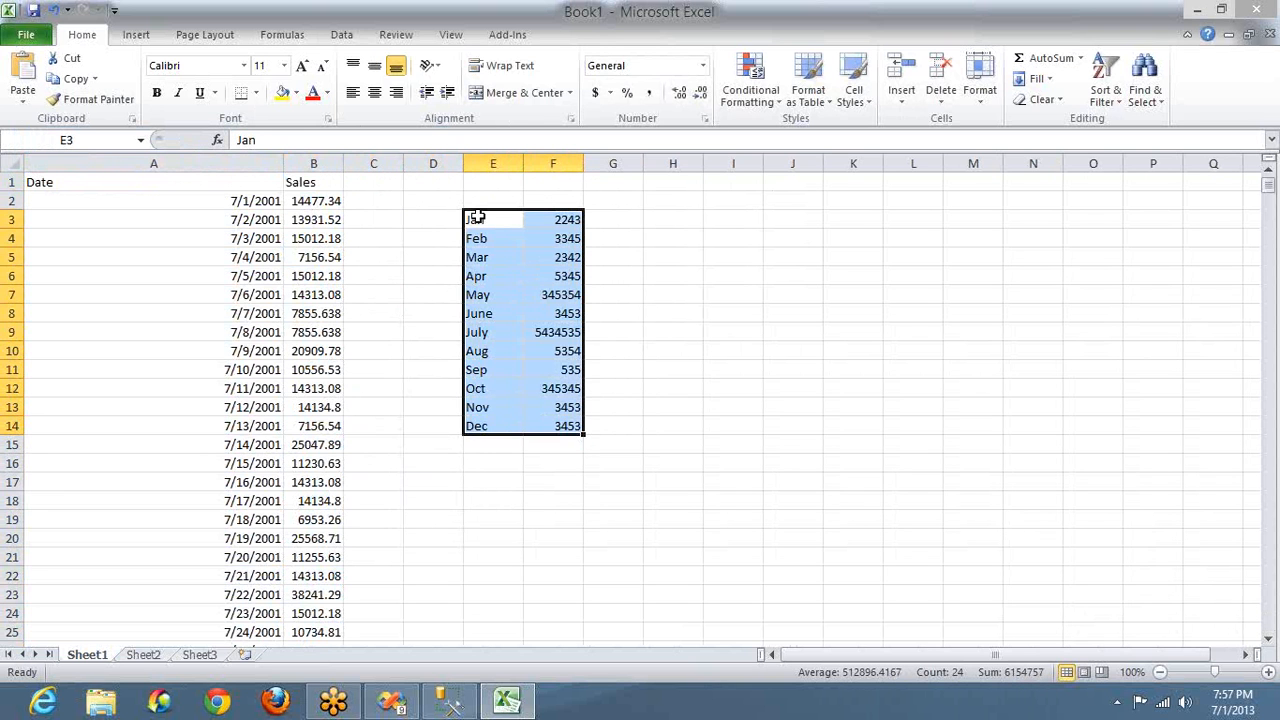
Select the first two daily sales rows, A2:B3.
click(224, 202)
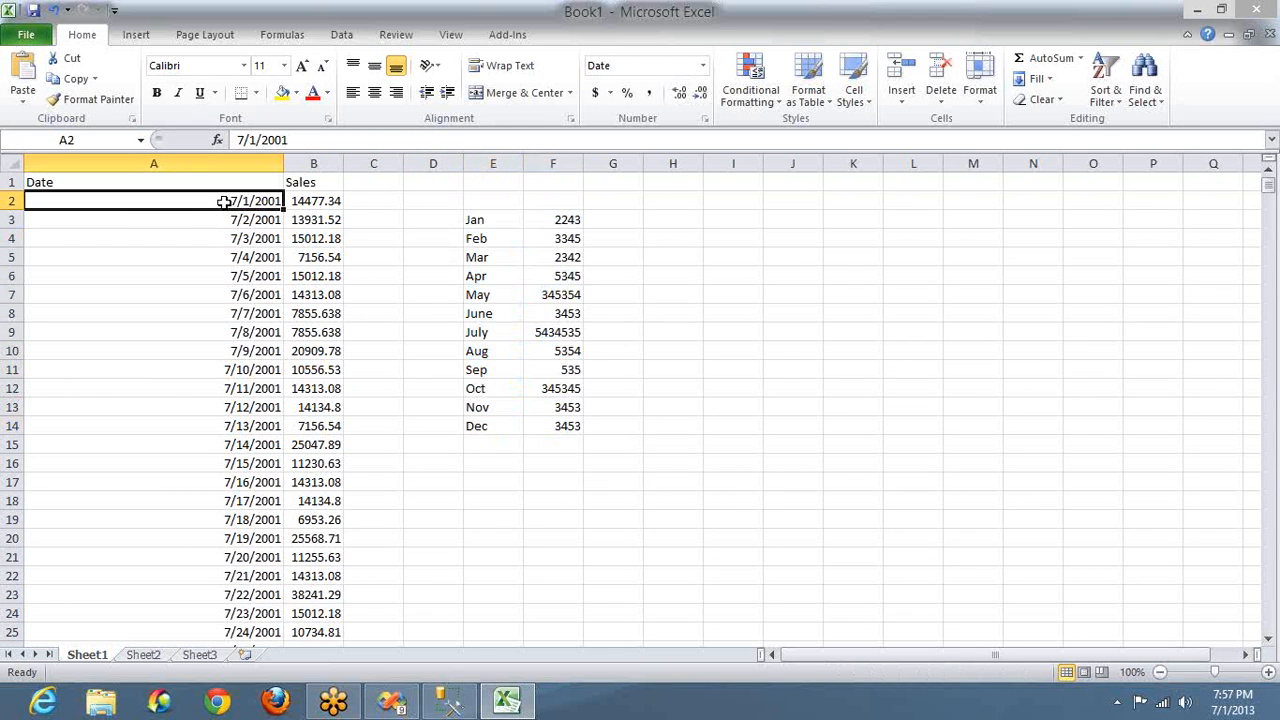
key(shift+Right)
key(shift+Down)
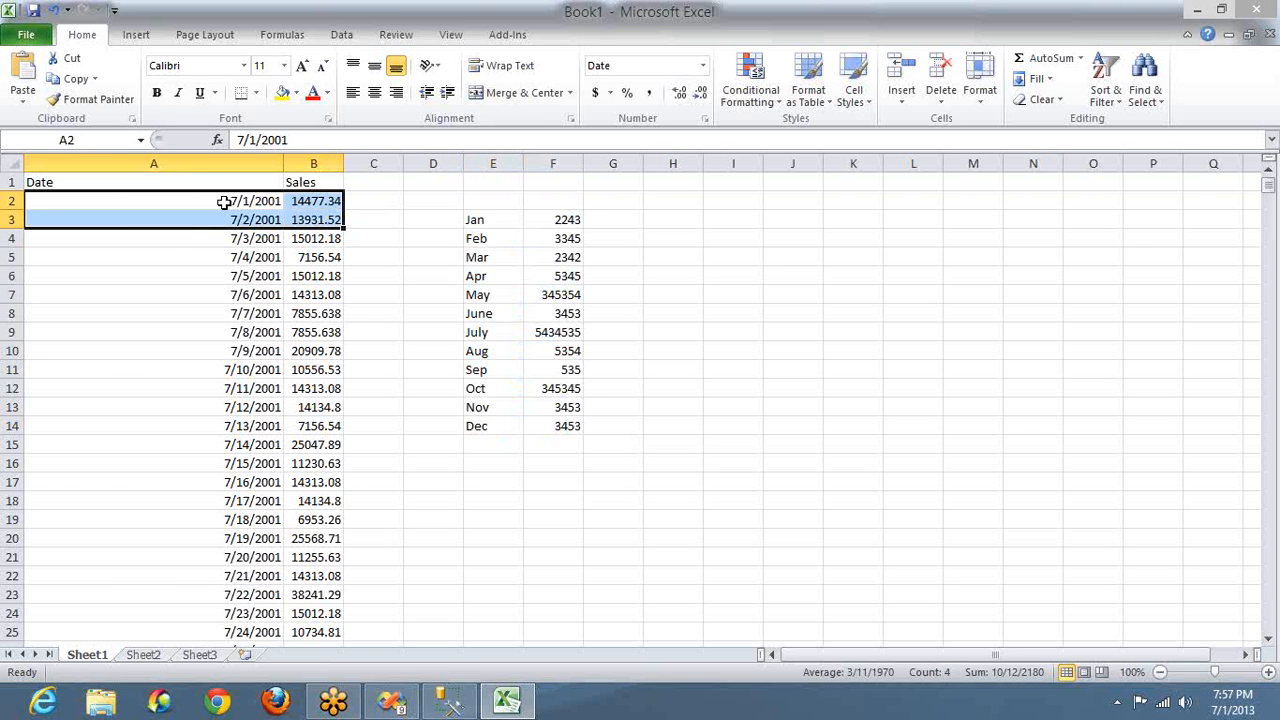
Switch to SQL Server Management Studio and change the query's group by column to EnglishMonthName.
key(alt+Tab)
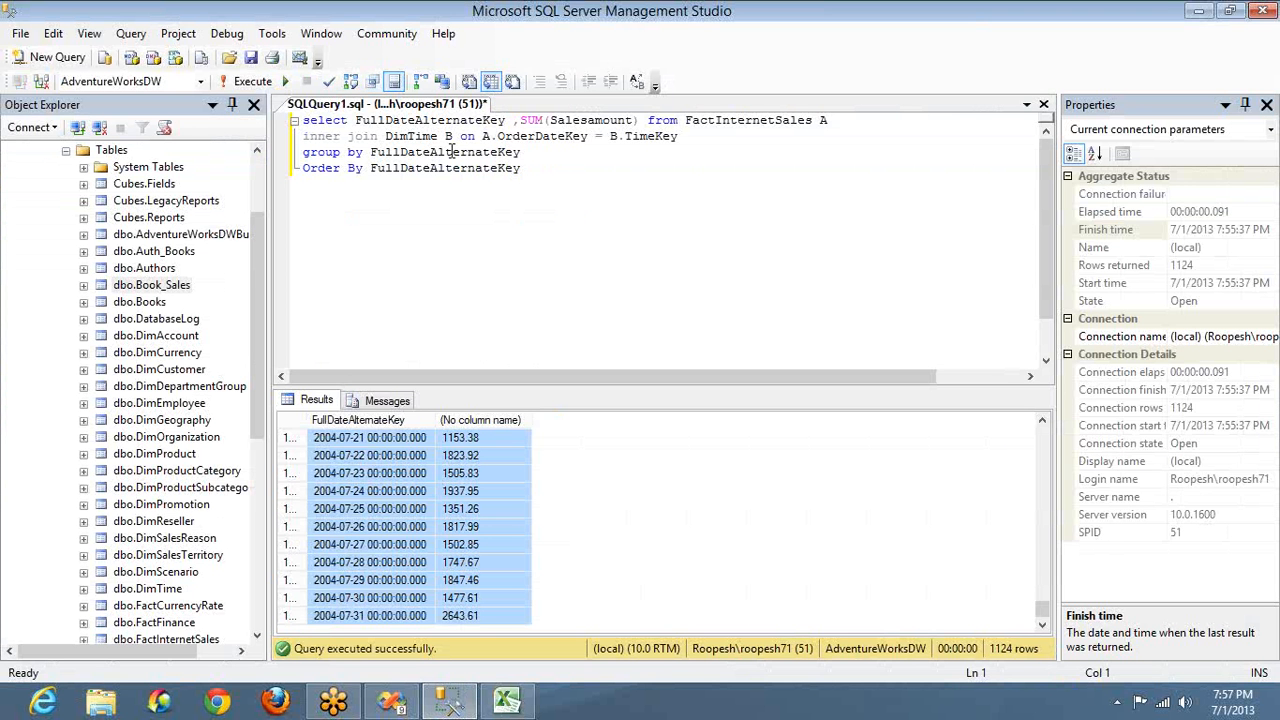
click(452, 151)
double_click(452, 151)
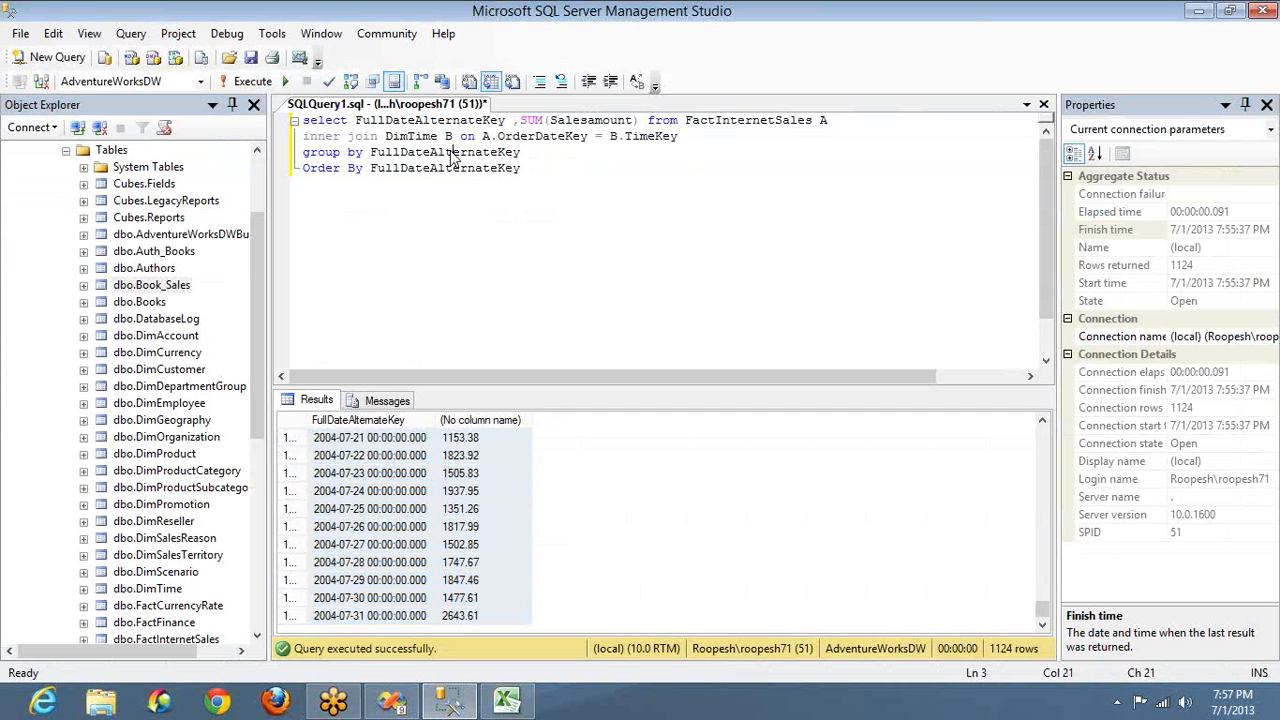
text(Eng)
key(Down)
key(space)
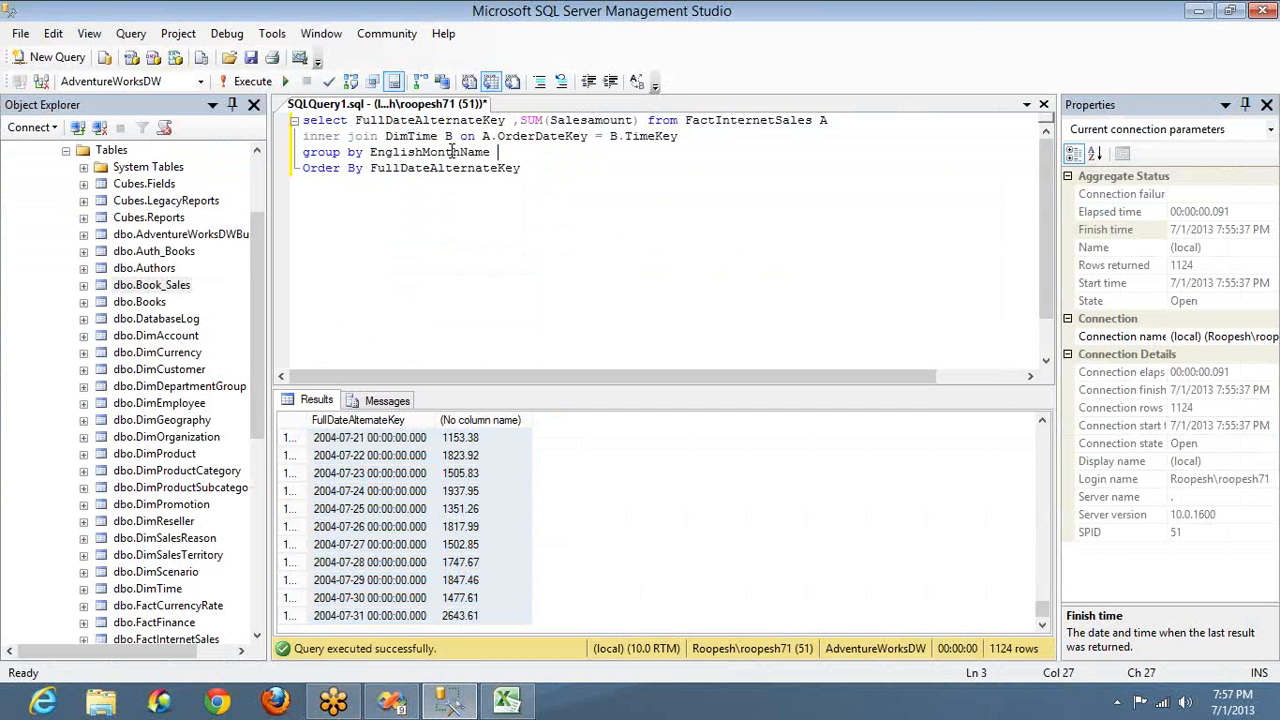
Copy EnglishMonthName from the group by clause and use it as the Order By column.
key(ctrl+shift+Left)
key(ctrl+c)
key(Down)
key(shift+End)
key(ctrl+v)
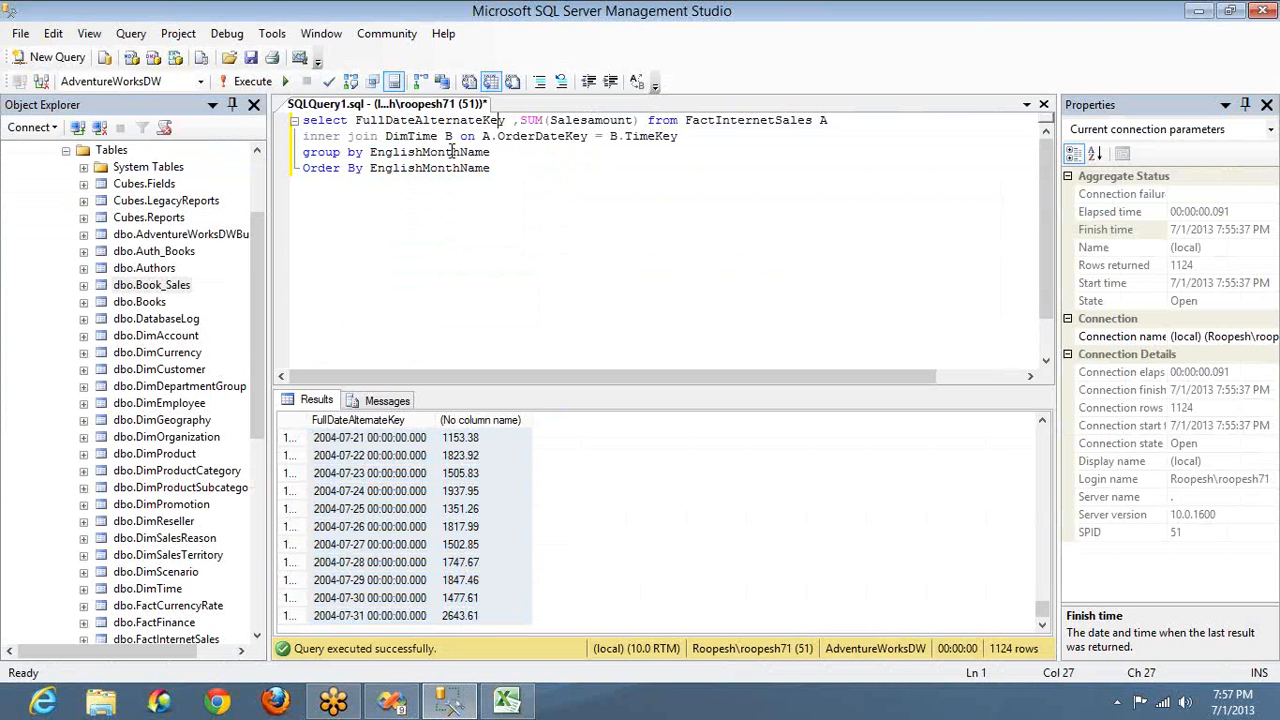
Replace FullDateAlternateKey in the select list with EnglishMonthName and execute the query.
key(ctrl+shift+Left)
key(ctrl+v)
key(F5)
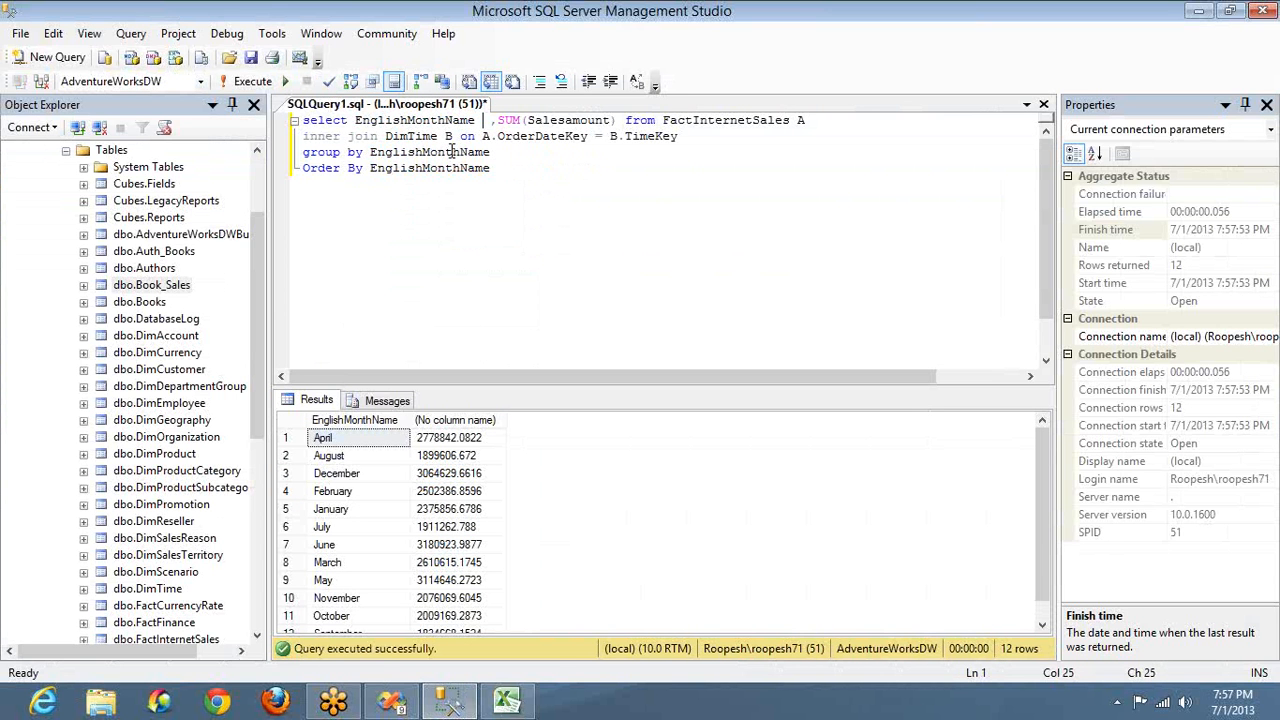
Switch back to Excel and select the monthly sales table, E3:F14.
key(alt+Tab)
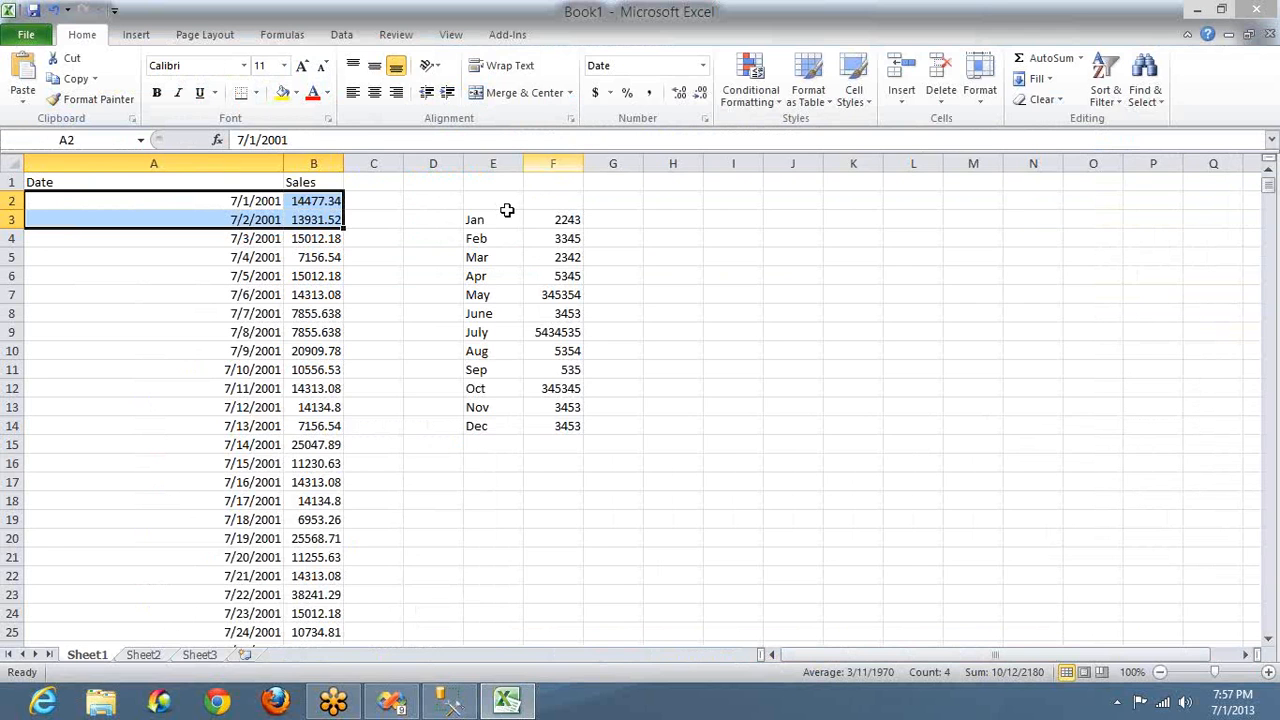
shift+click(478, 220)
key(shift+Right)
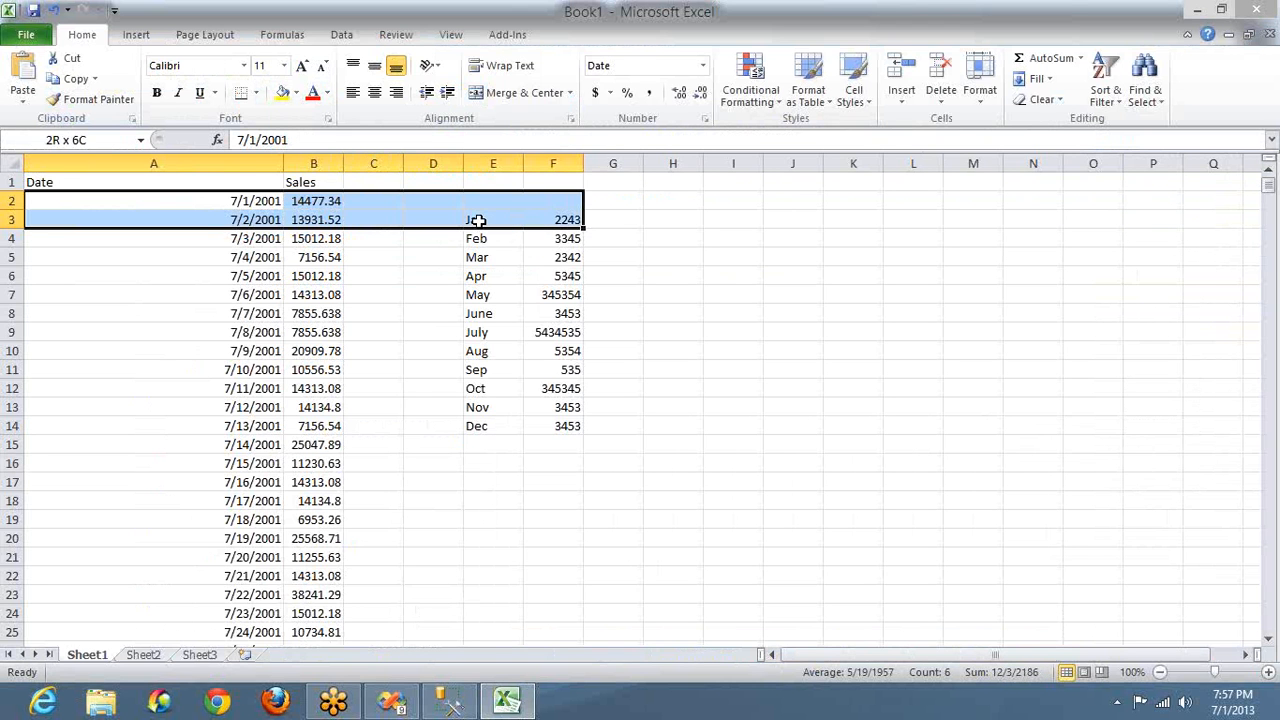
click(478, 220)
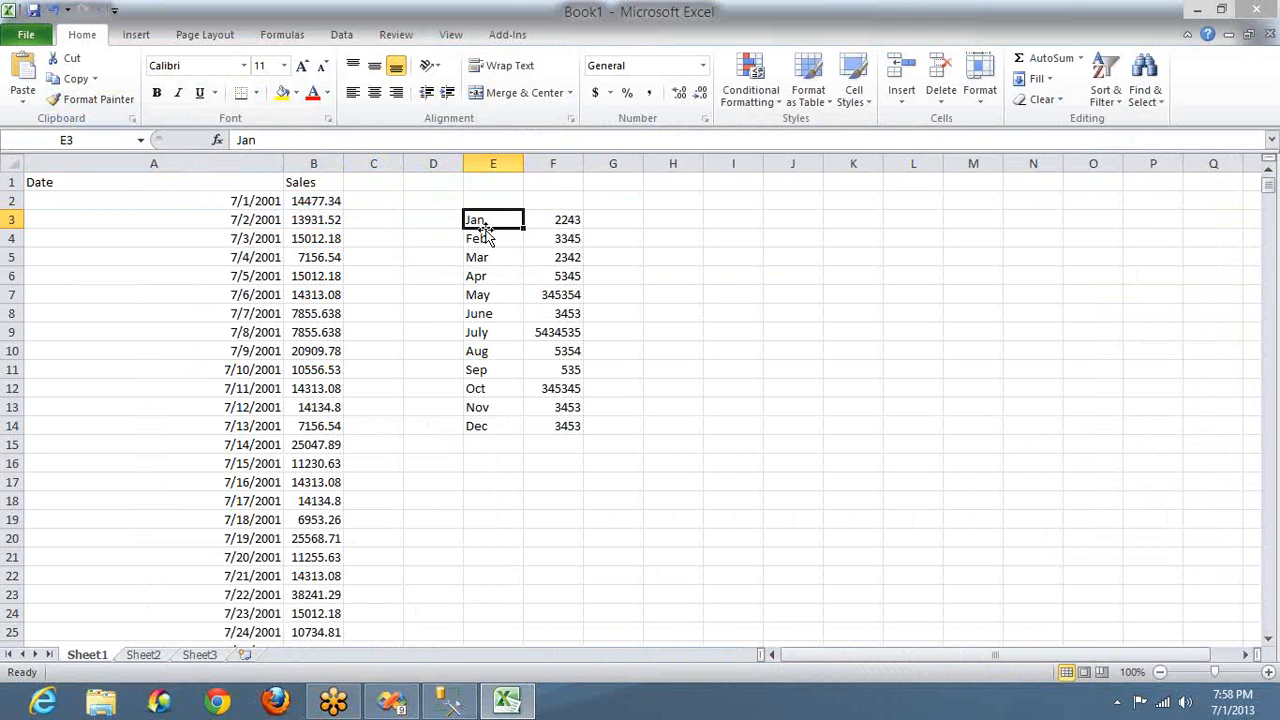
key(shift+Right)
key(shift+Down)
key(shift+Down)
key(shift+Down)
key(shift+Down)
key(shift+Down)
key(shift+Down)
key(shift+Down)
key(shift+Down)
key(shift+Down)
key(shift+Down)
key(shift+Down)
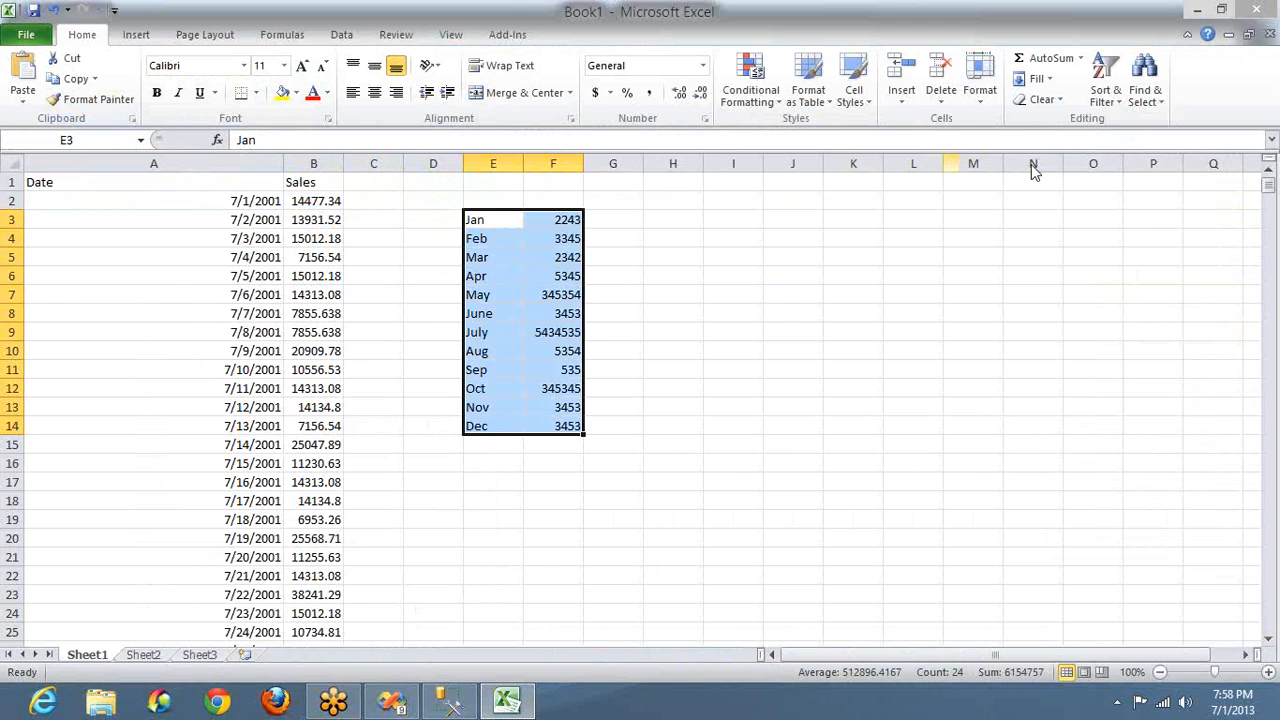
key(F11)
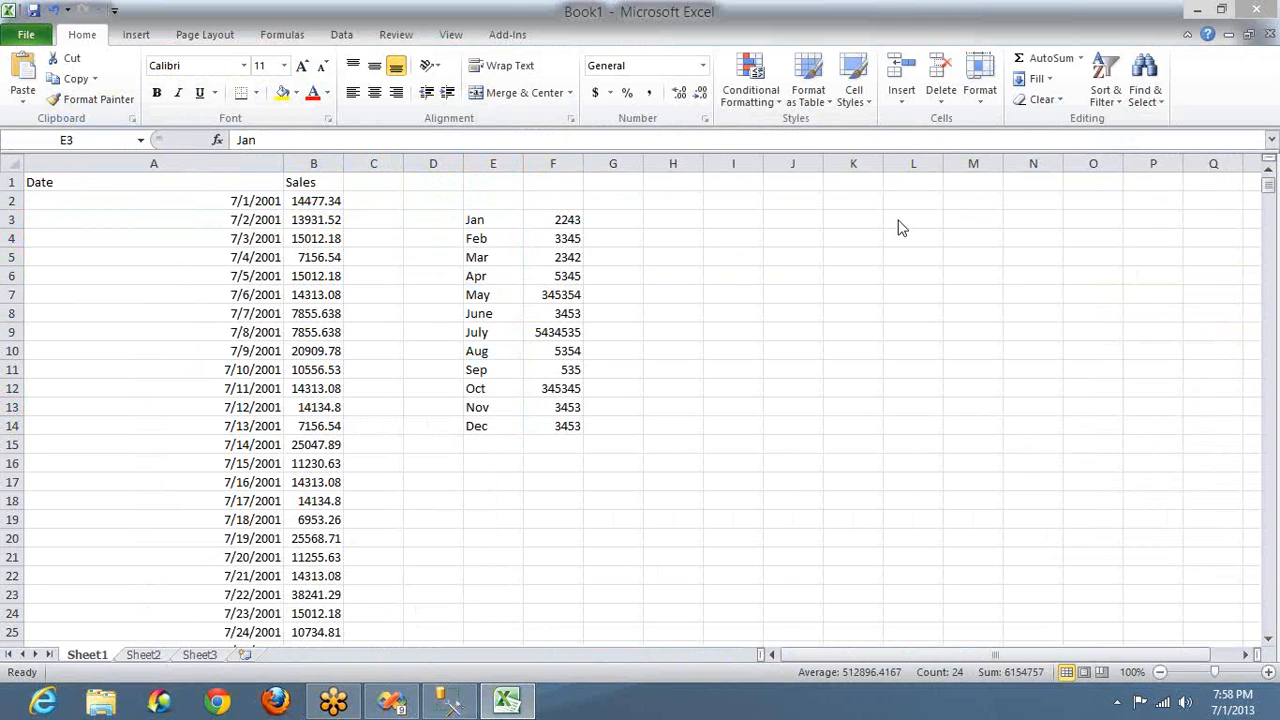
key(ctrl+a)
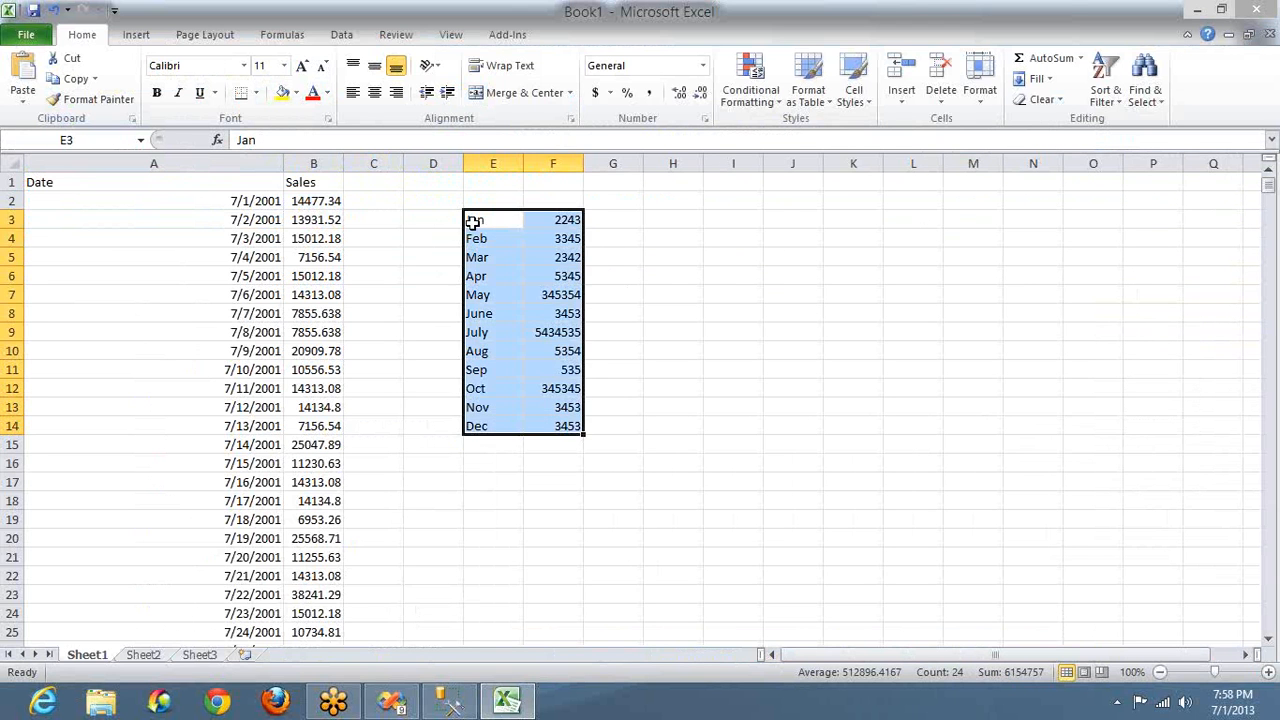
Select the first-quarter rows Jan to Mar, then narrow the selection to their sales values in F3:F5.
click(473, 222)
key(shift+Down)
key(shift+Down)
key(shift+Right)
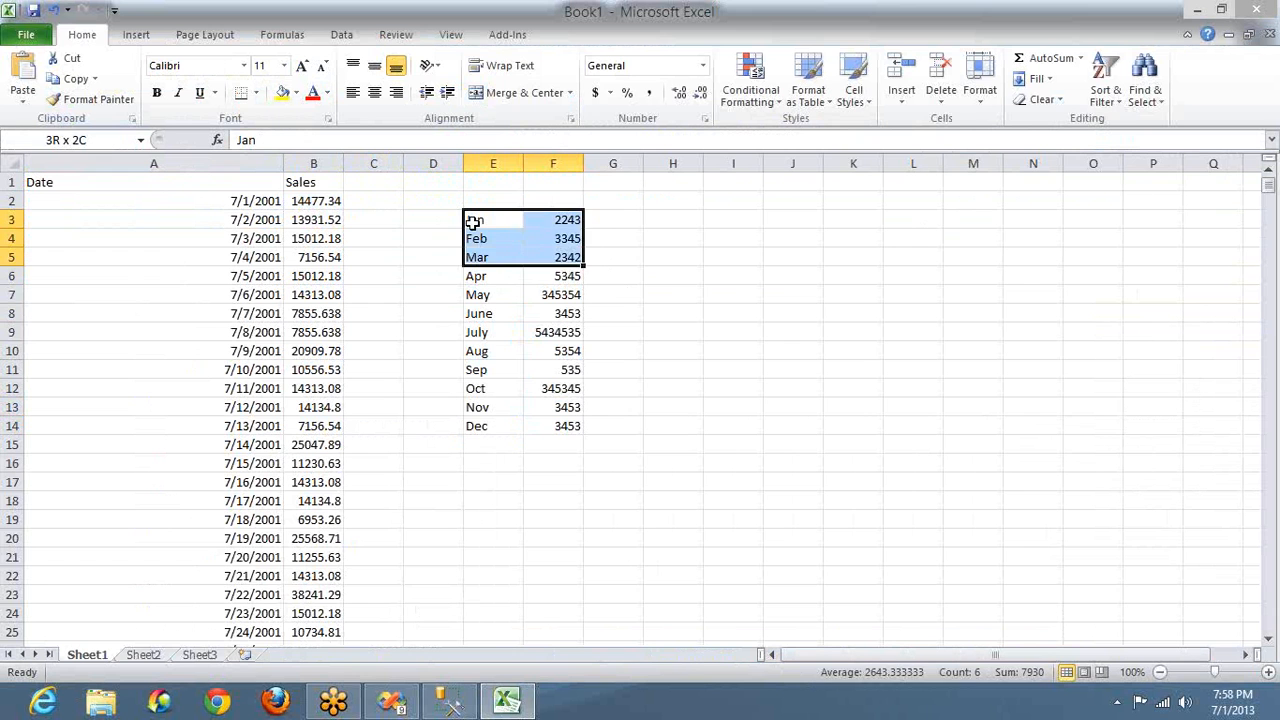
key(Right)
key(Up)
key(Down)
key(shift+Down)
key(shift+Down)
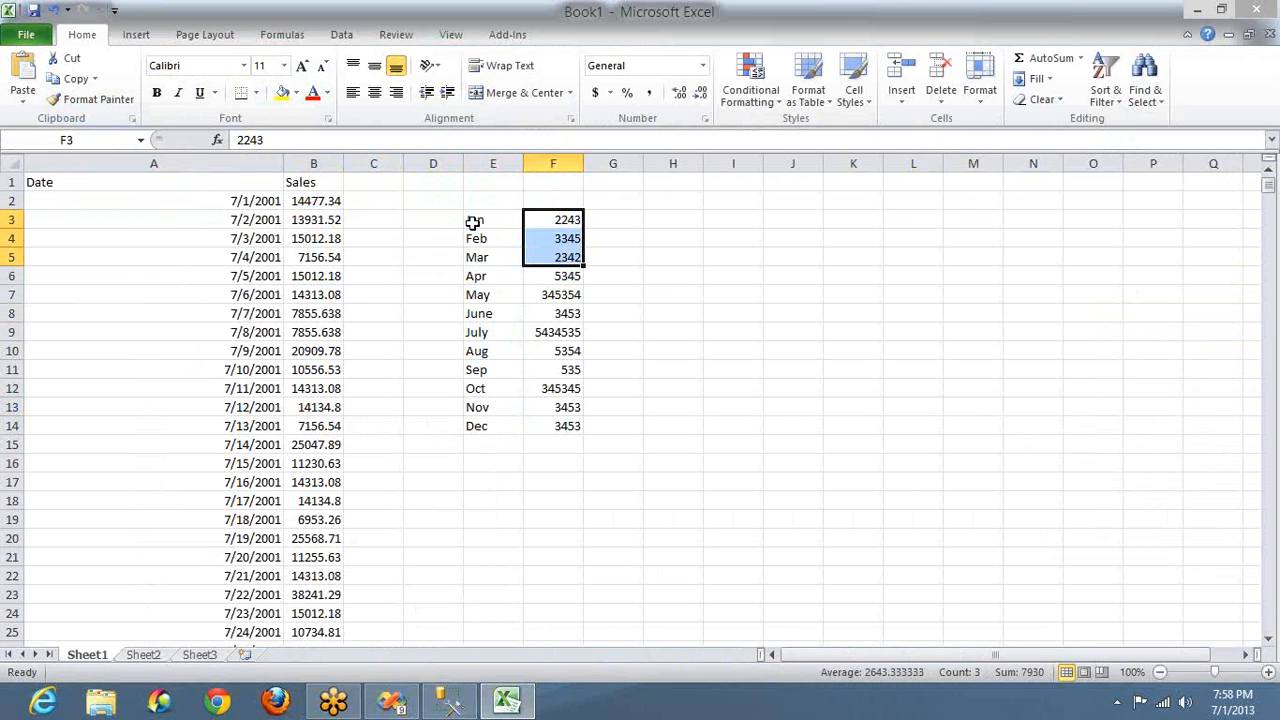
Select the second-quarter sales values for Apr to June, F6:F8.
key(Down)
key(Down)
key(Down)
key(shift+Down)
key(shift+Down)
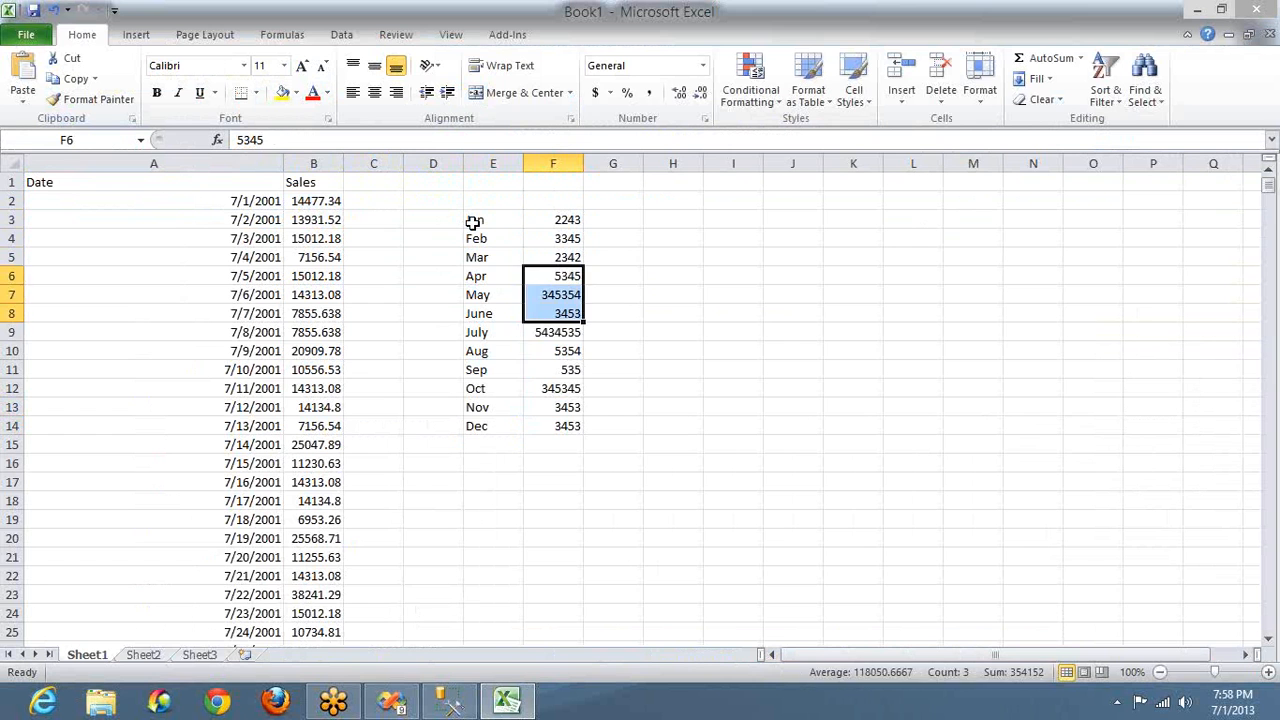
Select the third-quarter sales values for July to Sep, F9:F11.
key(Down)
key(Down)
key(Down)
key(shift+Down)
key(shift+Down)
Select the fourth-quarter sales values for Oct to Dec, F12:F14.
key(Down)
key(Down)
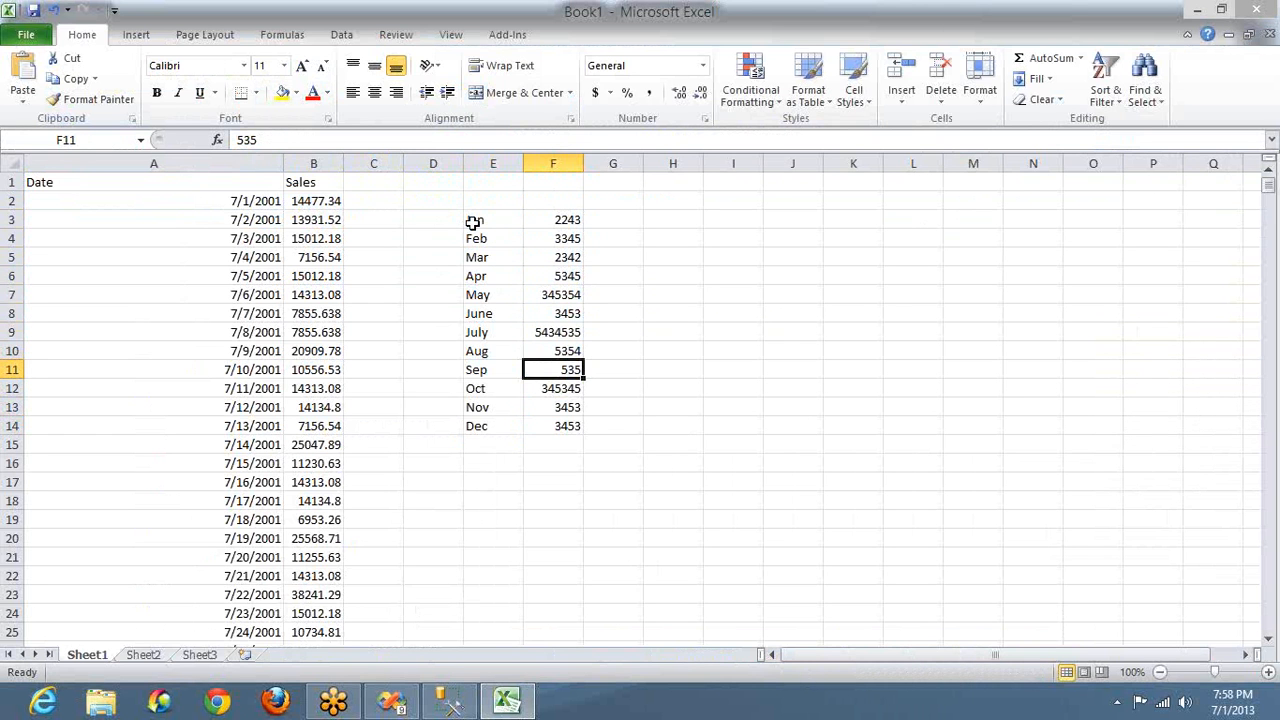
key(Down)
key(shift+Down)
key(shift+Down)
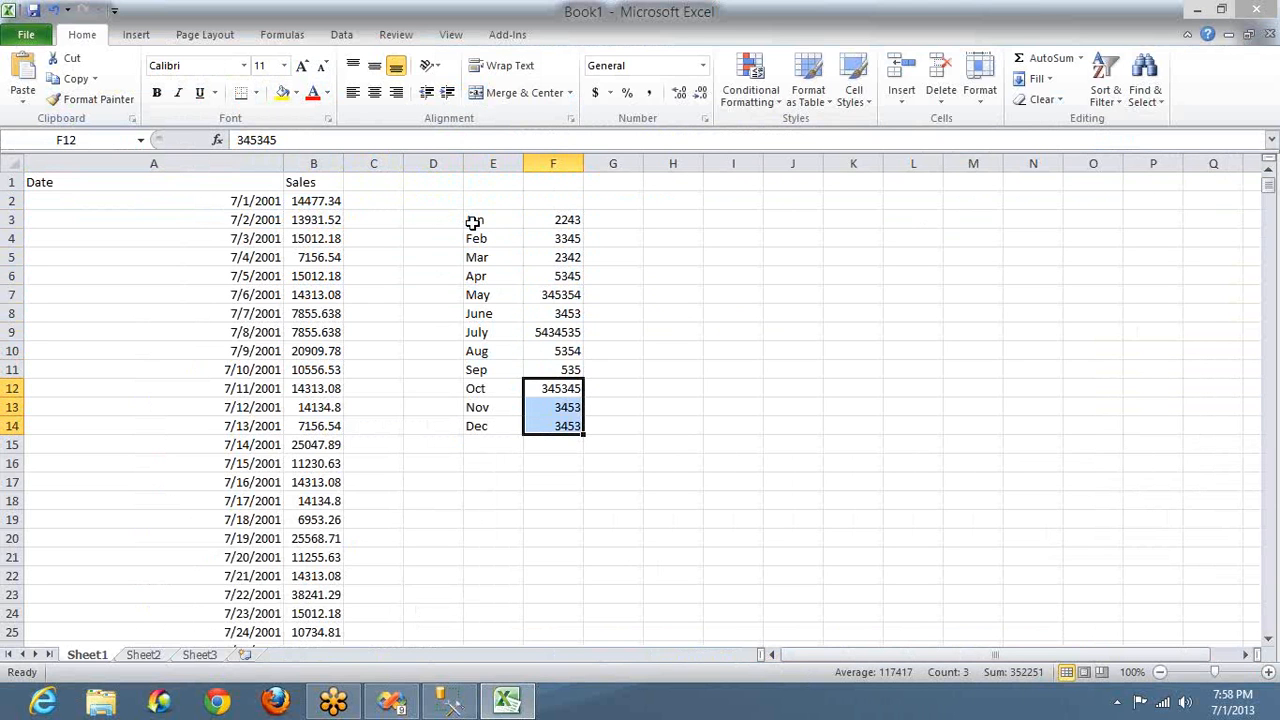
Select all twelve monthly sales values from Jan to Dec, F3:F14.
key(shift+Up)
key(shift+Up)
key(shift+Up)
key(shift+Up)
key(shift+Up)
key(Up)
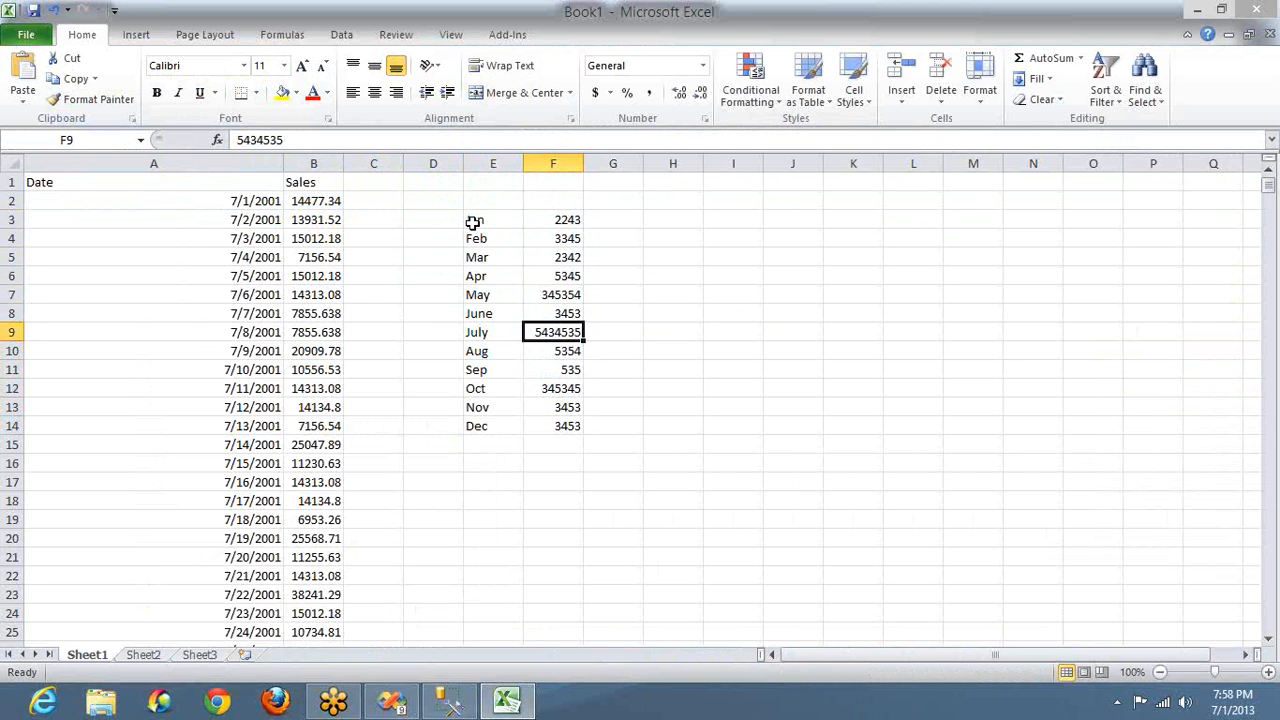
key(Up)
key(Up)
key(Up)
key(Up)
key(Up)
key(Up)
key(shift+Down)
key(shift+Down)
key(shift+Down)
key(shift+Down)
key(shift+Down)
key(shift+Down)
key(shift+Down)
key(shift+Down)
key(shift+Down)
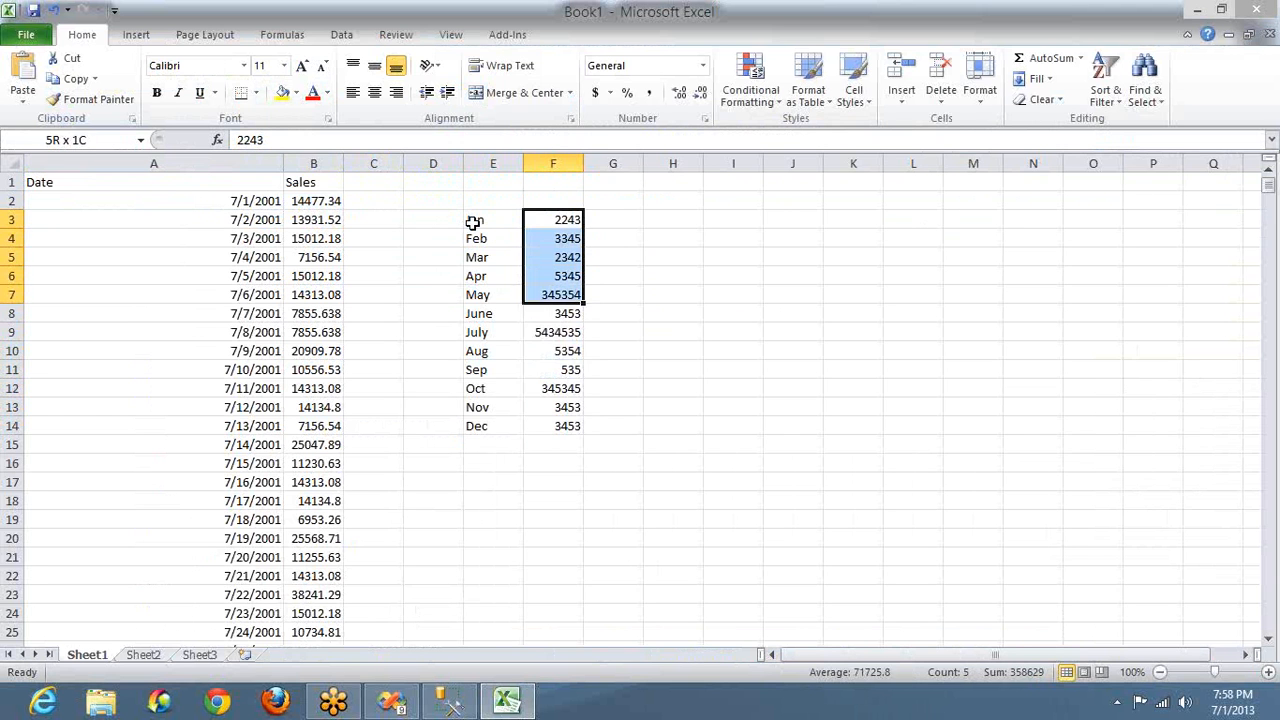
key(shift+Down)
key(shift+Down)
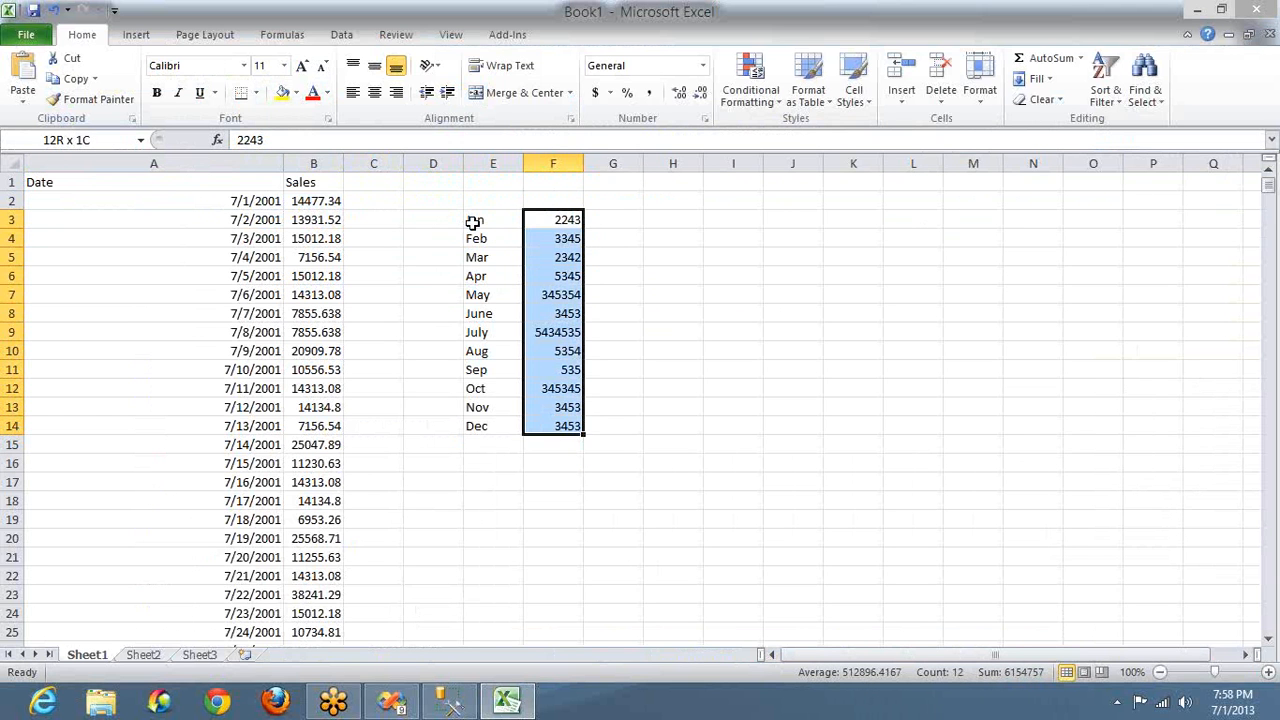
Enter the quarter labels Q1, Q2, Q3 and Q4 in cells H3 to H6.
key(Right)
key(Right)
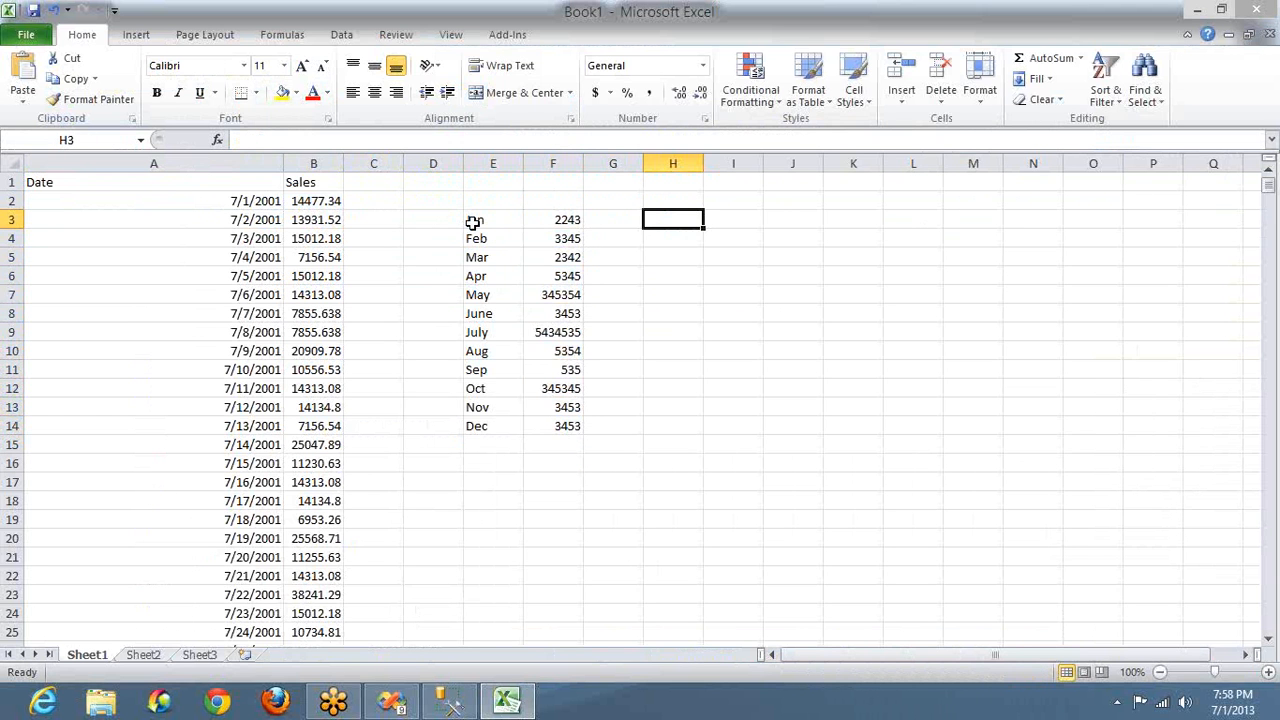
text(Q1)
key(Return)
text(Q)
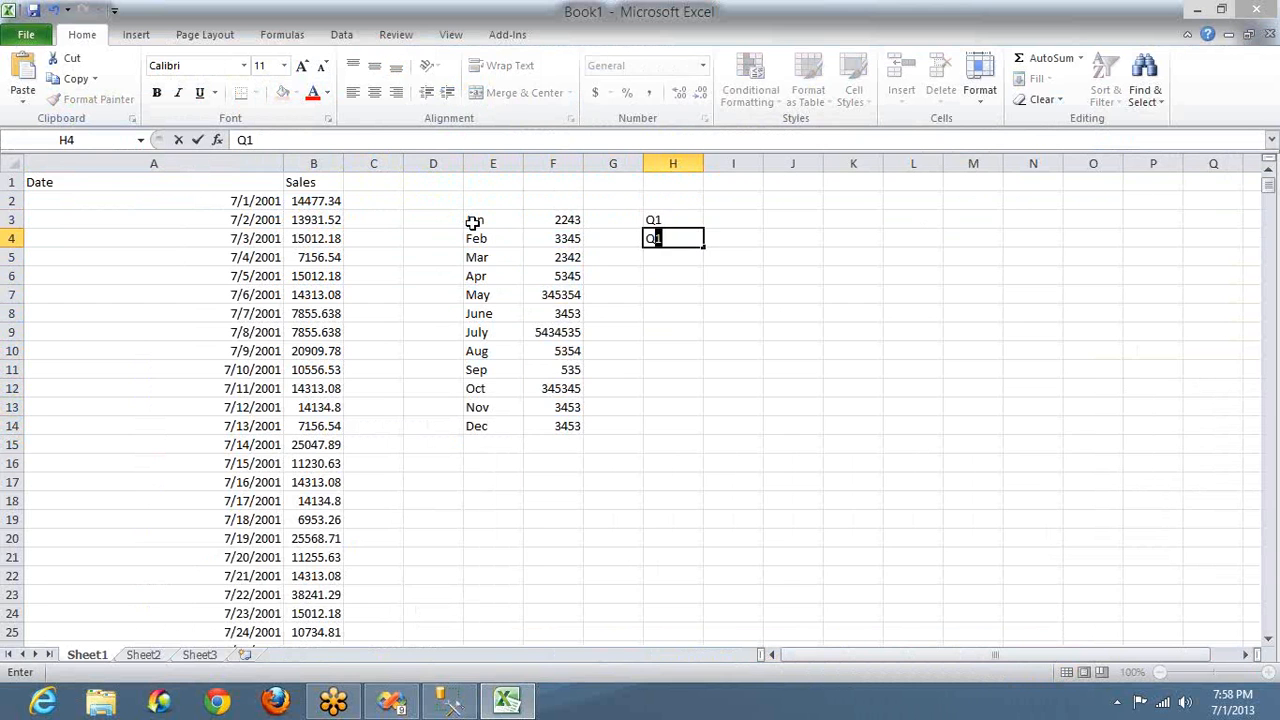
text(2)
key(Return)
text(Q3)
key(Return)
text(Q)
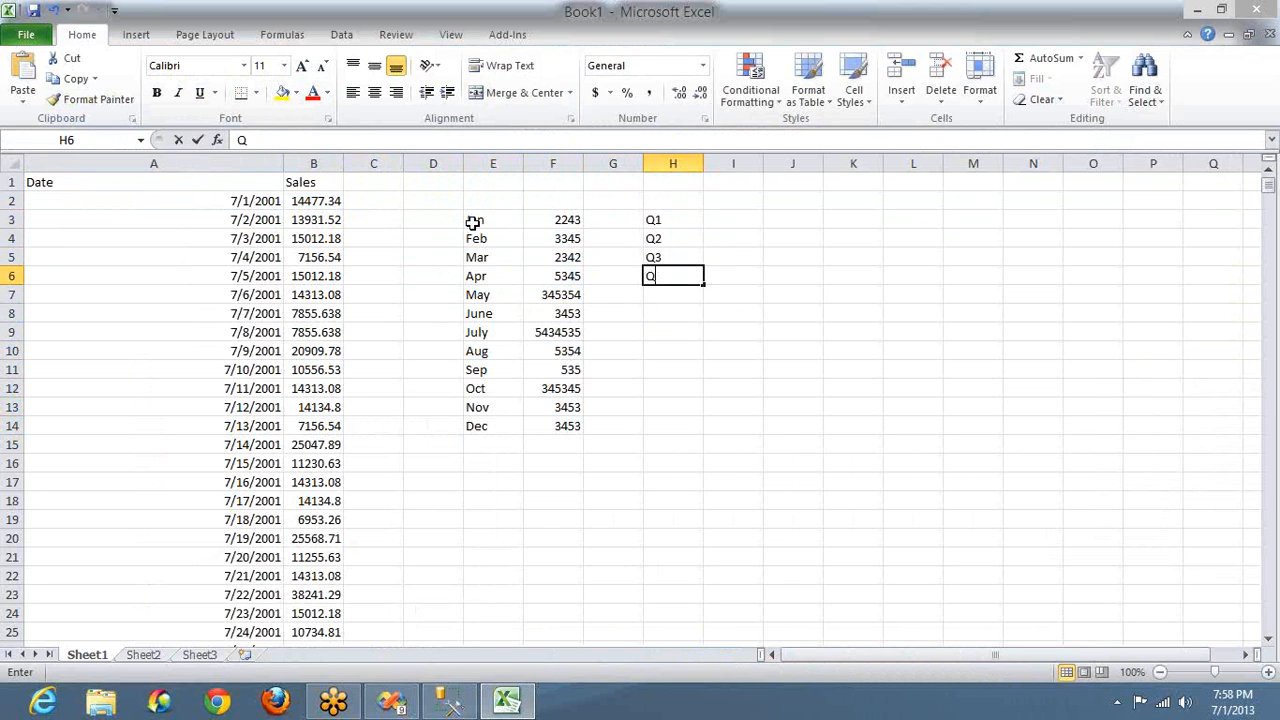
text($)
key(Right)
key(Left)
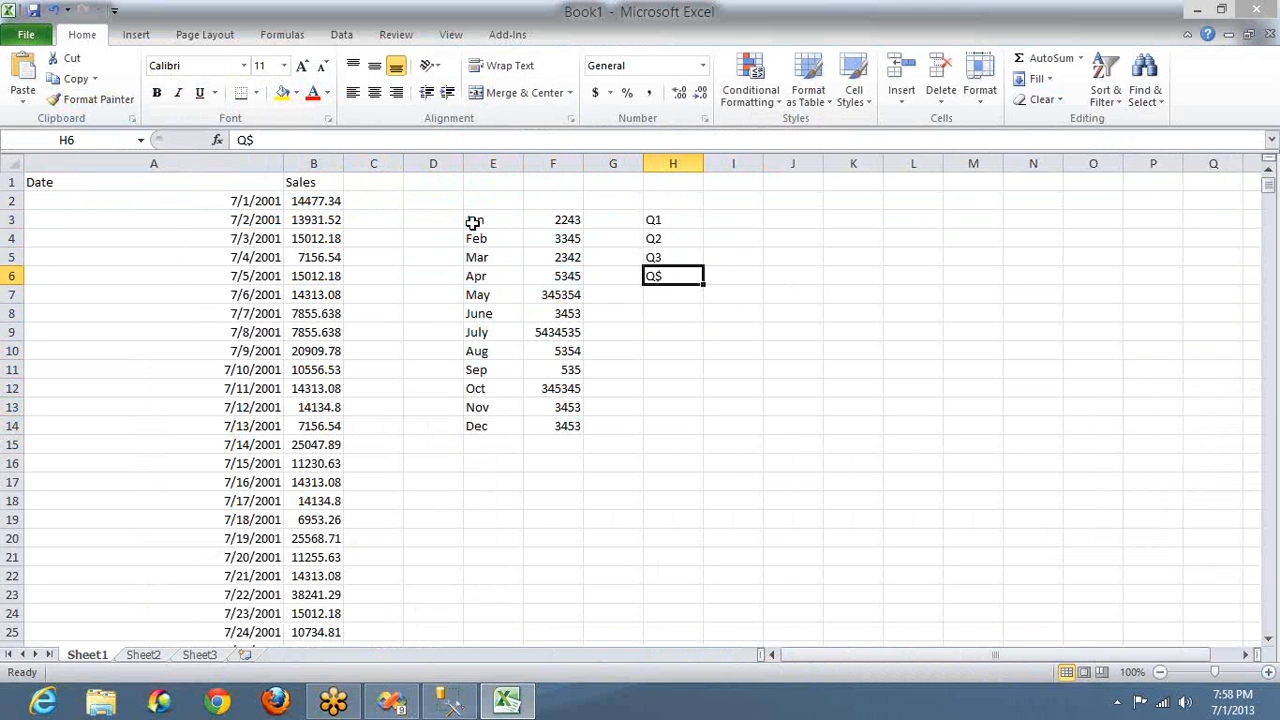
text(Q)
key(BackSpace)
text(4)
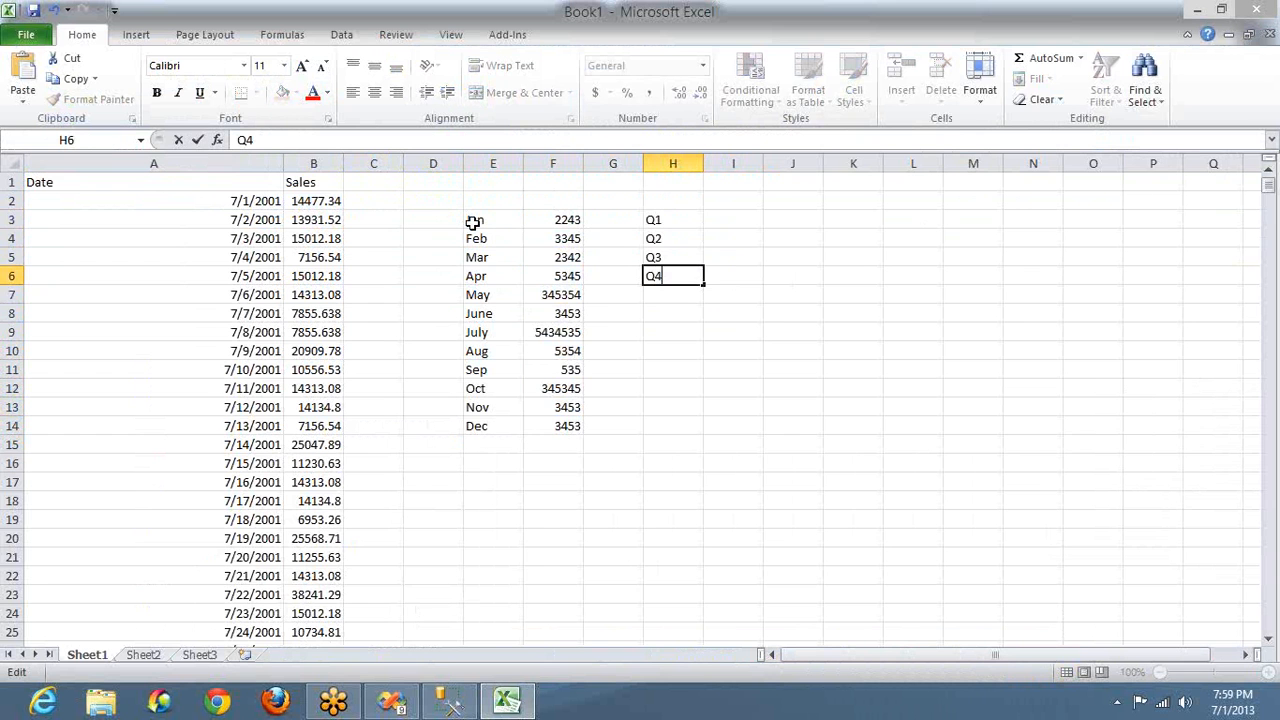
Enter the quarterly sales 453453, 345353, 345354 and 34535434 beside Q1 to Q4 in I3:I6.
key(Up)
key(Up)
key(Up)
key(Right)
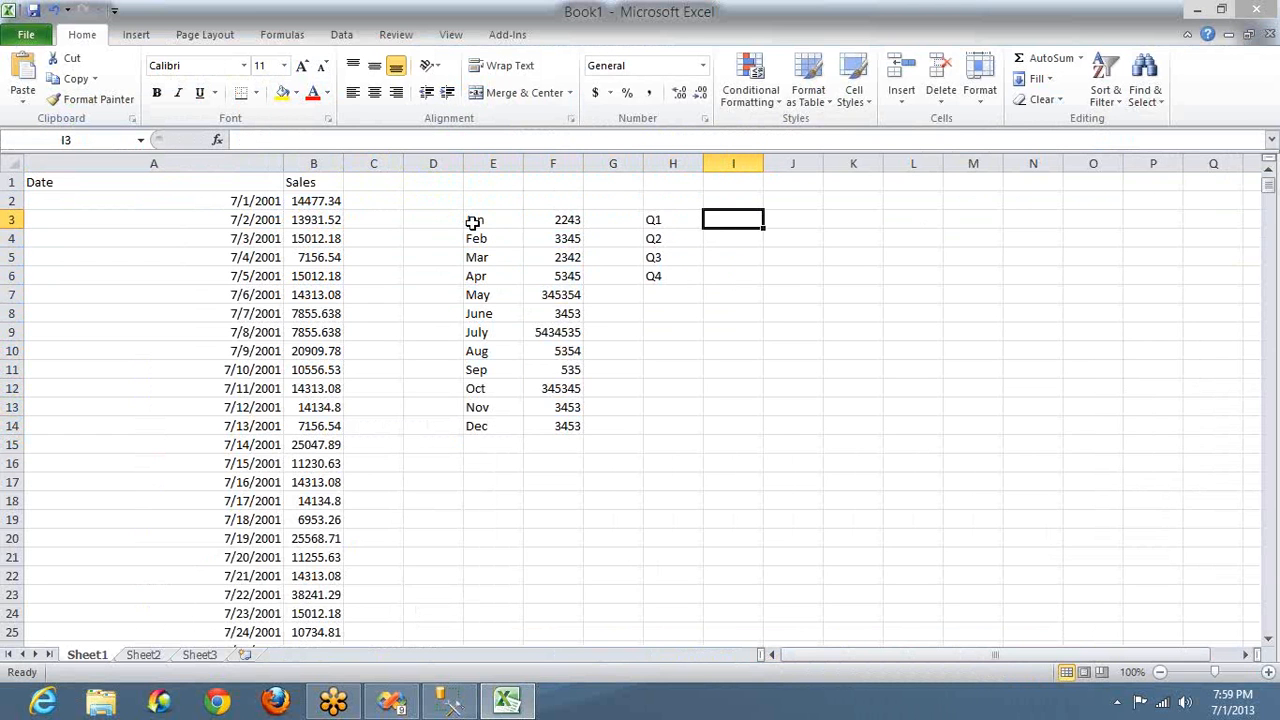
text(453453)
key(Return)
text(345353)
key(Return)
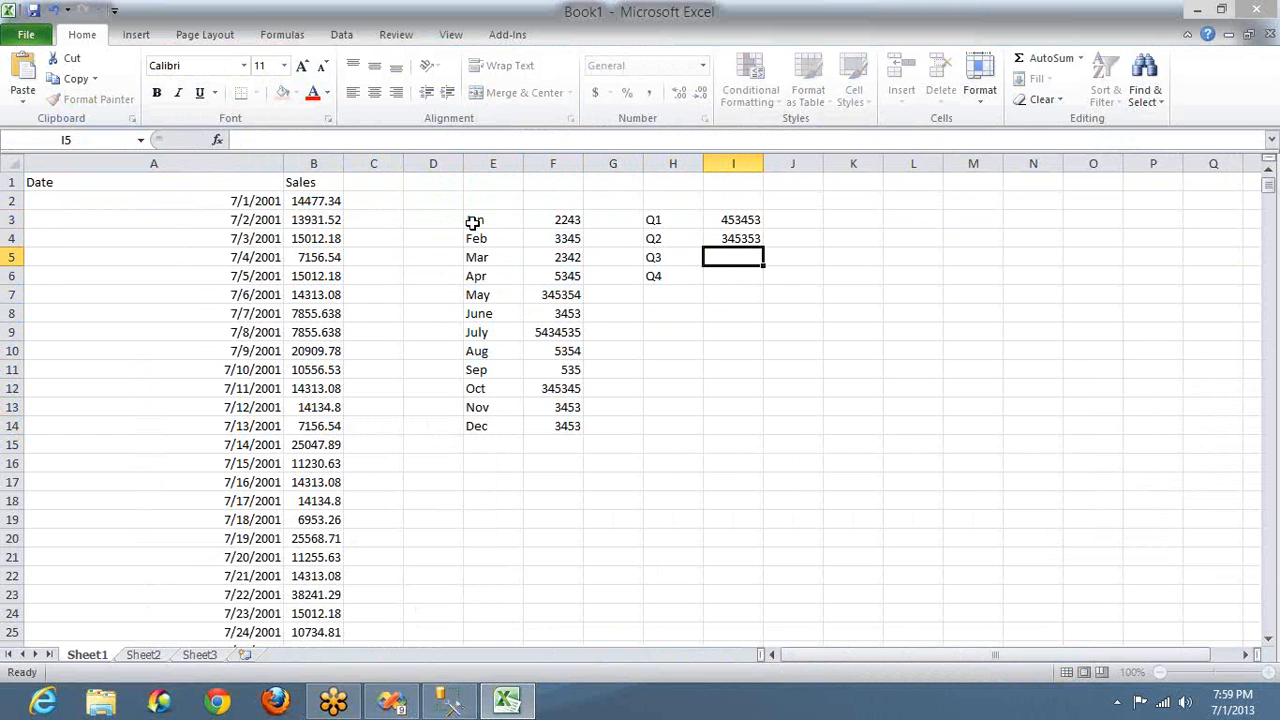
text(345354)
key(Return)
text(34535434)
key(Return)
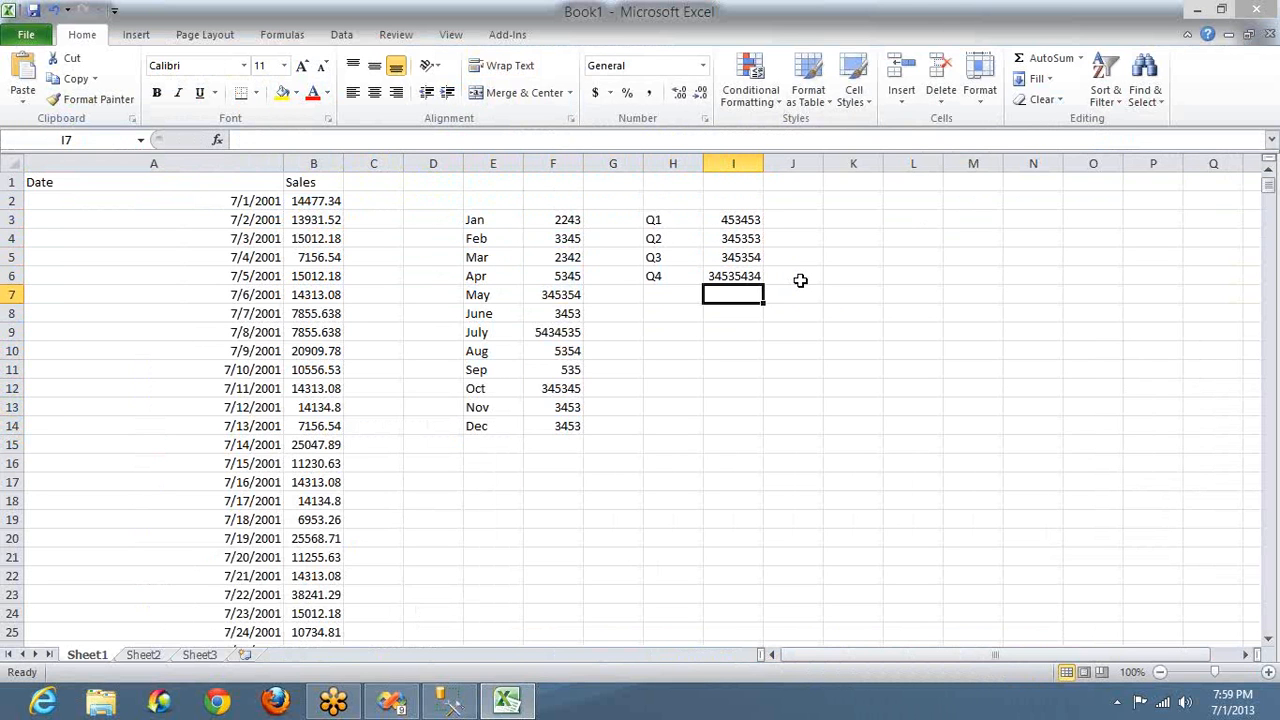
Enter the semester labels S1 and S2 in cells H9 and H10.
click(682, 328)
text(s!)
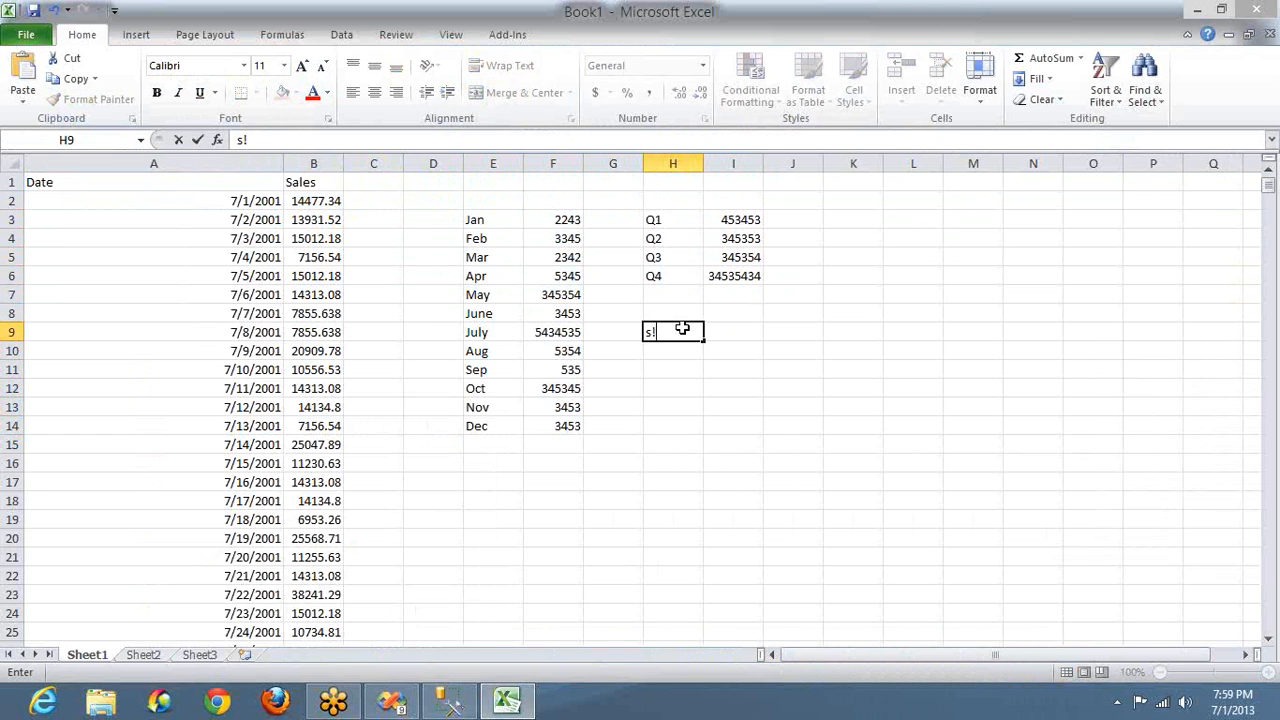
key(Return)
click(682, 328)
text(S1)
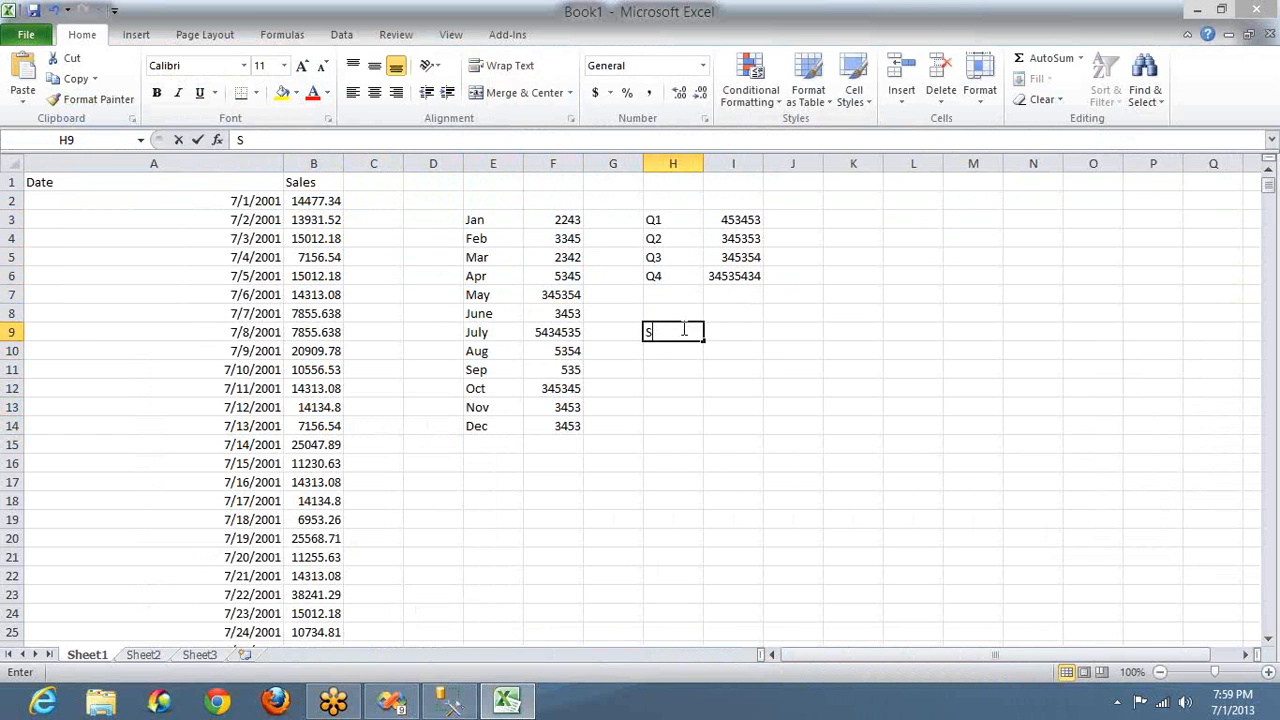
key(Return)
text(S2)
Select the Q1 and Q2 labels together with their sales values, H3:I4.
key(Up)
key(Up)
key(Up)
key(Up)
key(Up)
key(Up)
key(Up)
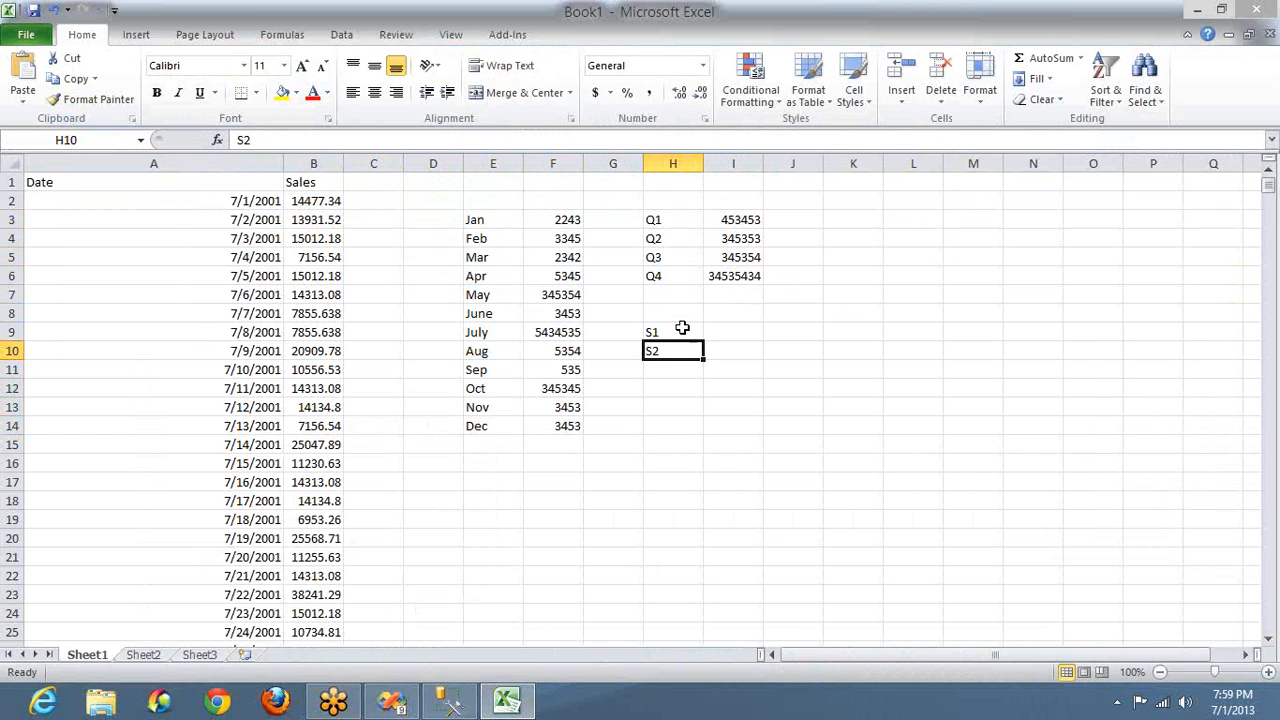
key(shift+Down)
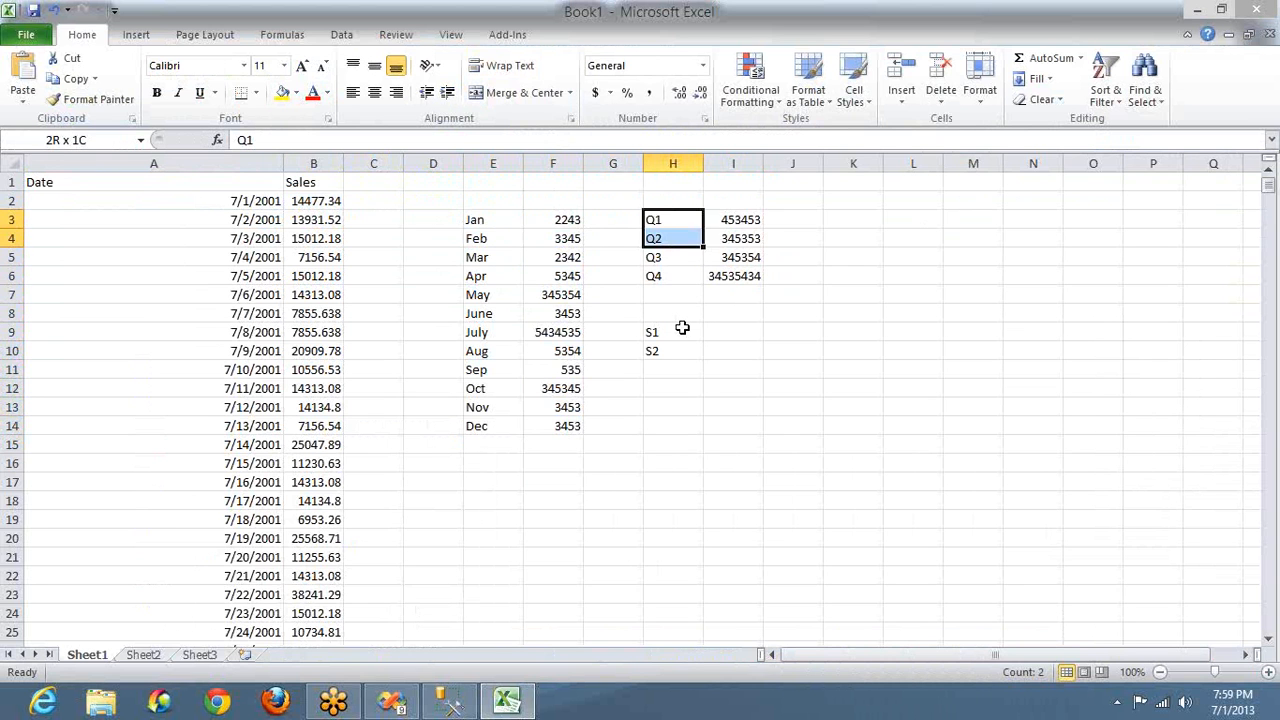
key(shift+Right)
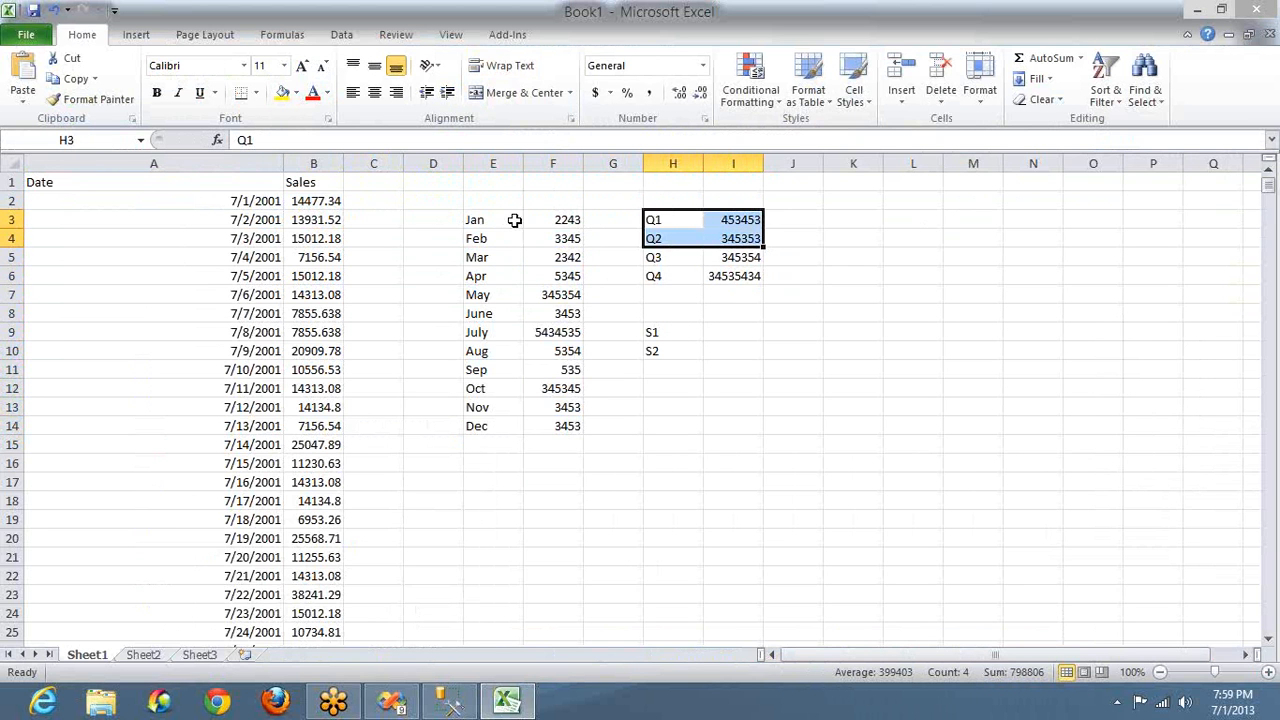
Select the monthly sales values from Jan to June, F3:F8.
click(569, 219)
key(shift+Down)
key(shift+Down)
key(shift+Down)
key(shift+Down)
key(shift+Down)
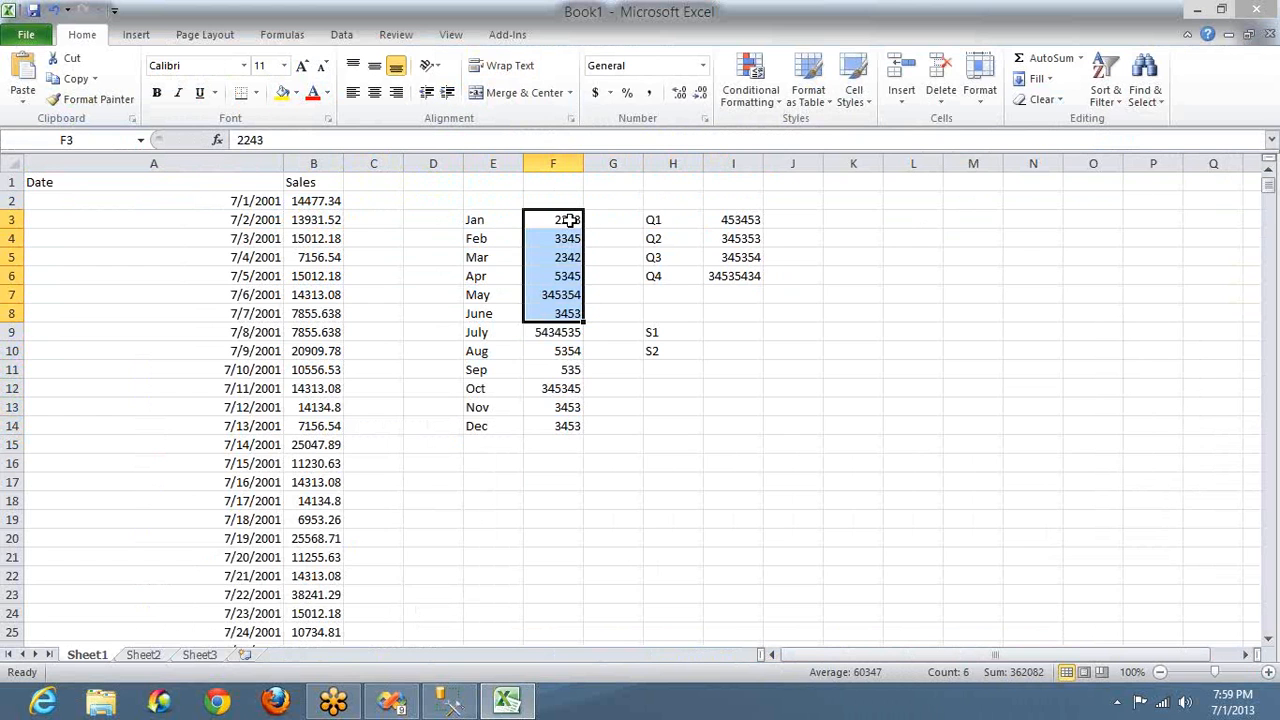
Select only the Q1 and Q2 sales values in I3:I4.
key(Up)
key(Right)
key(Right)
key(Right)
key(Right)
key(Left)
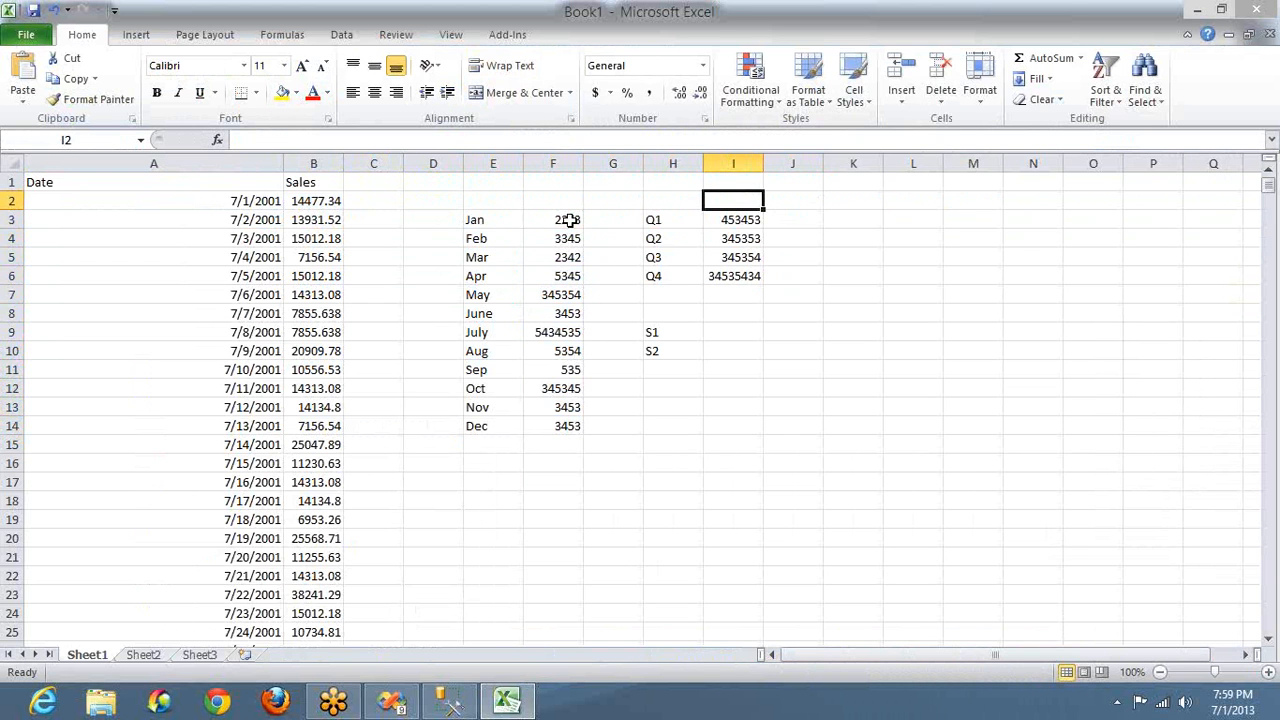
key(Down)
key(shift+Down)
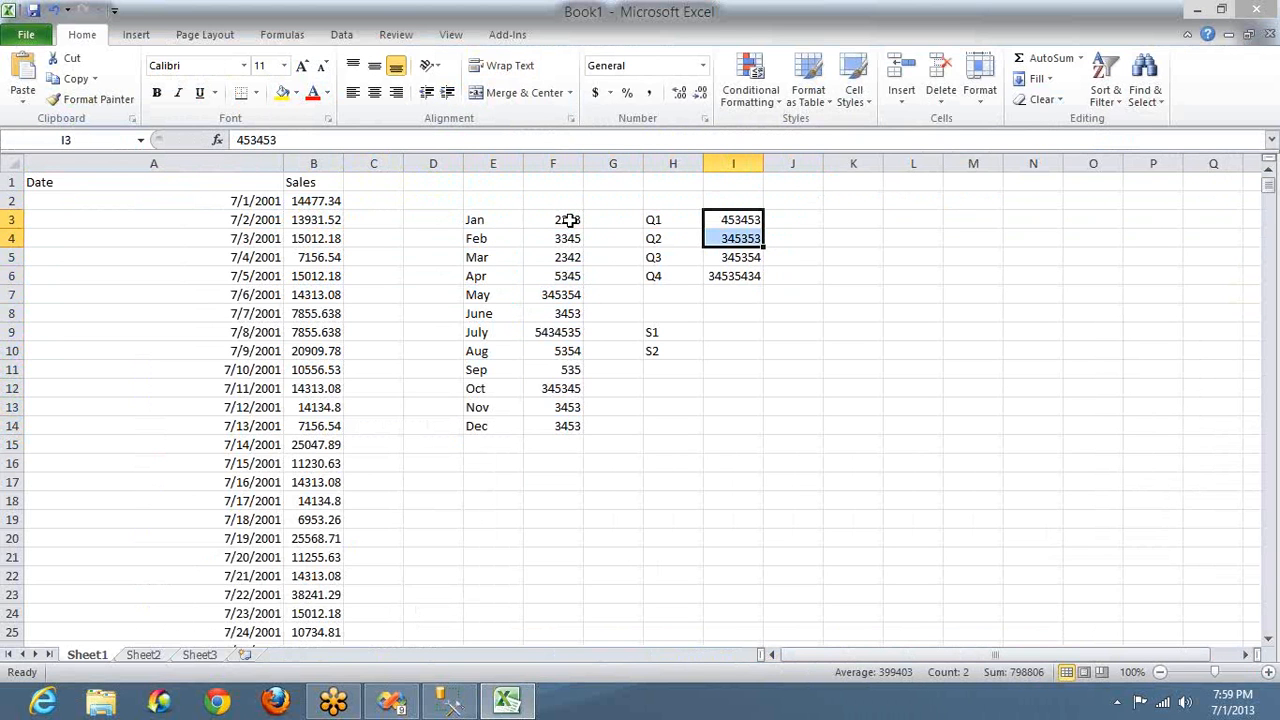
click(727, 335)
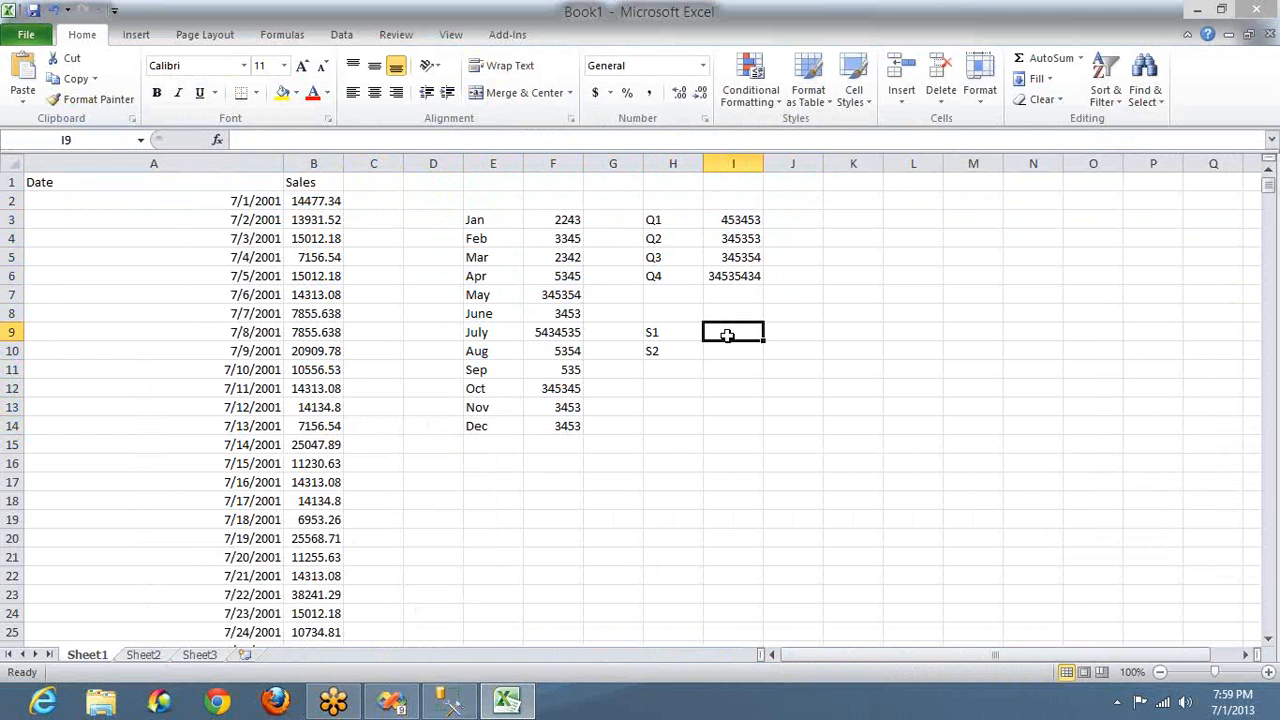
key(F5)
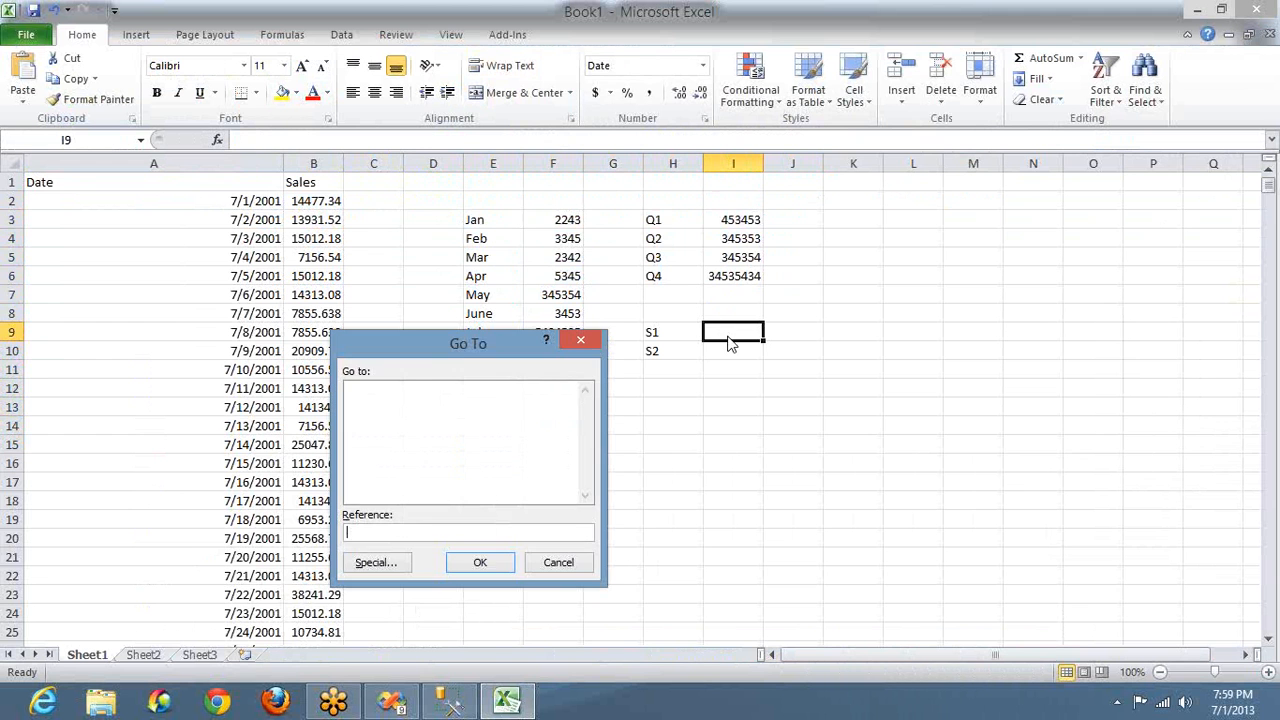
click(557, 563)
text(345345)
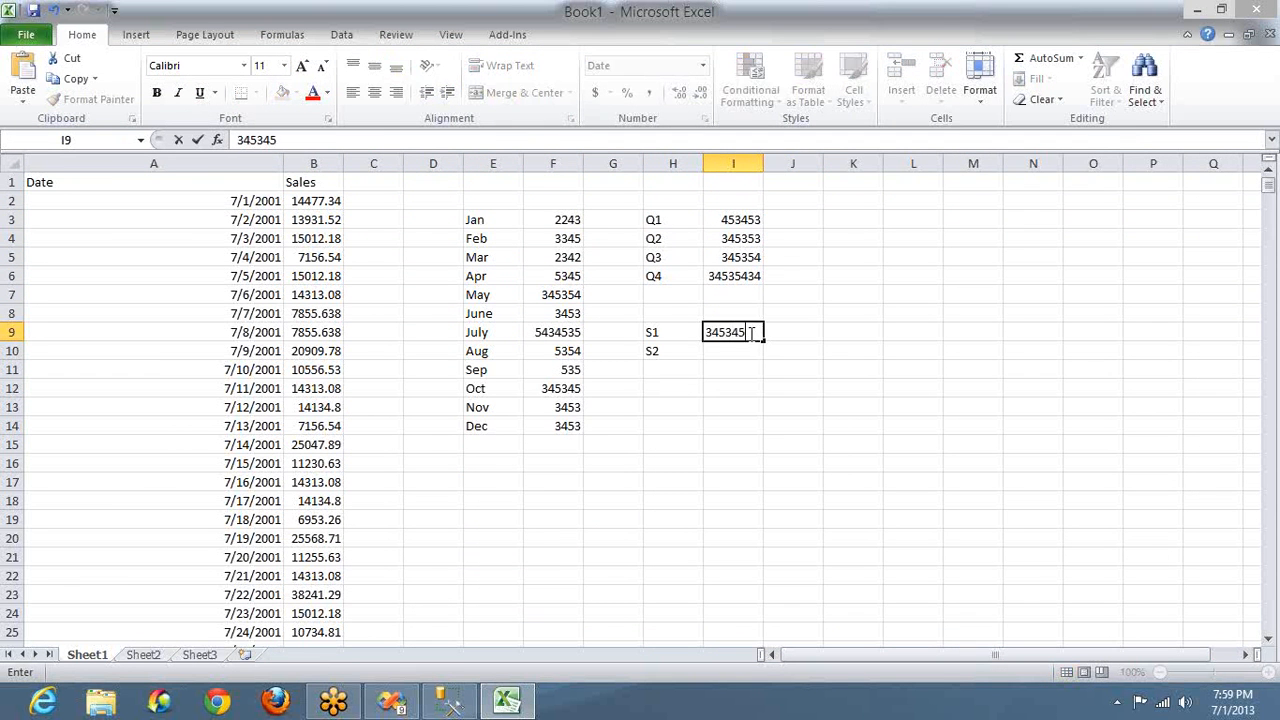
key(Return)
text(3453543453)
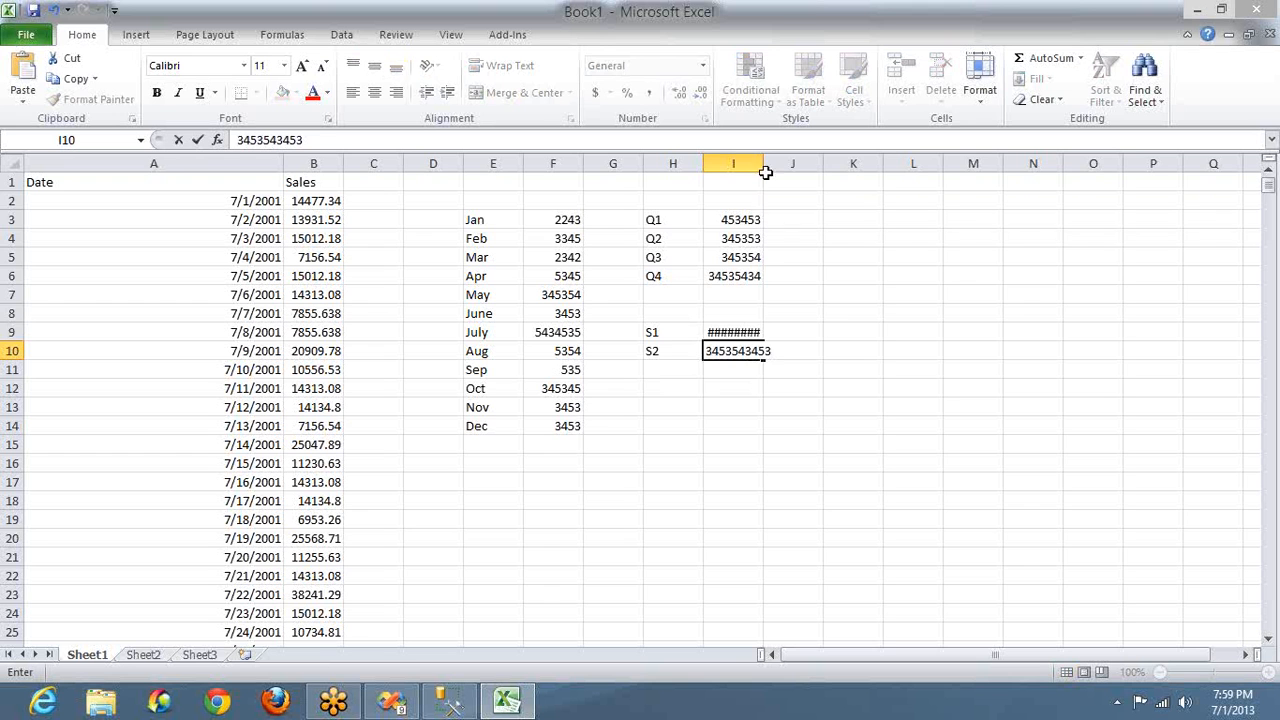
Widen column I to fit its contents and set the S1 sales value in I9 to 435543.
click(763, 159)
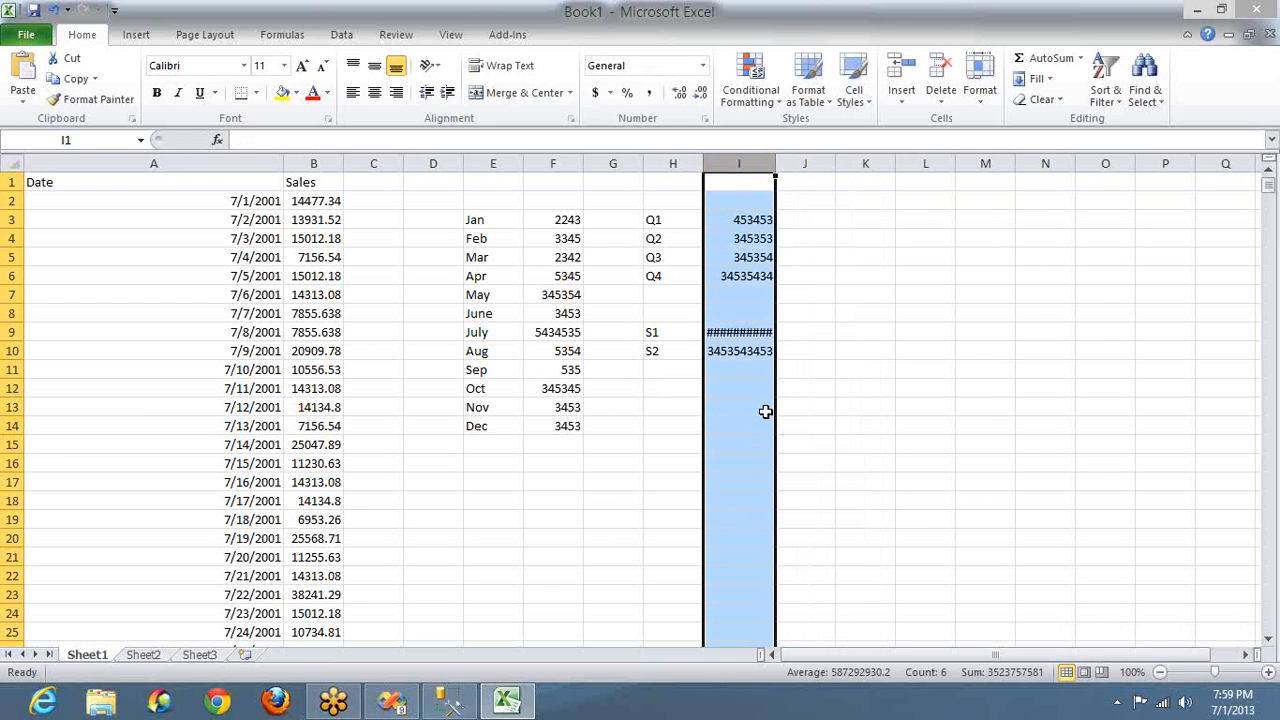
click(760, 329)
text(435543)
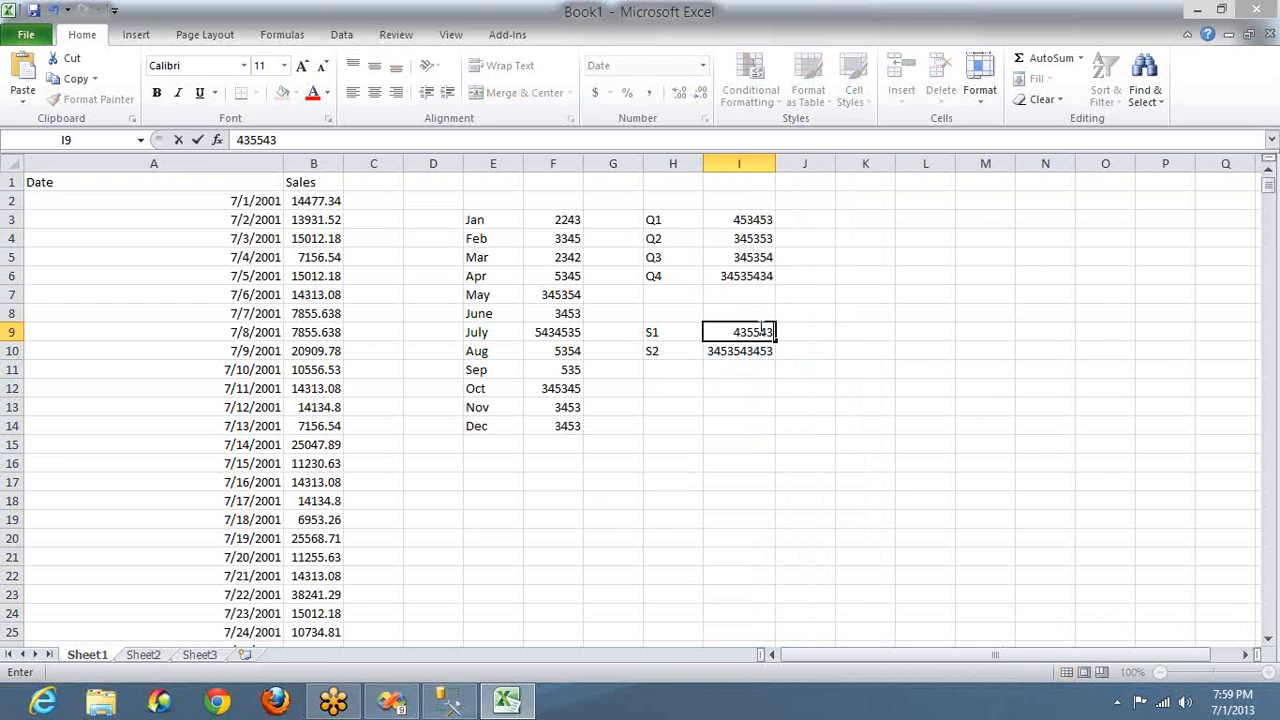
key(Return)
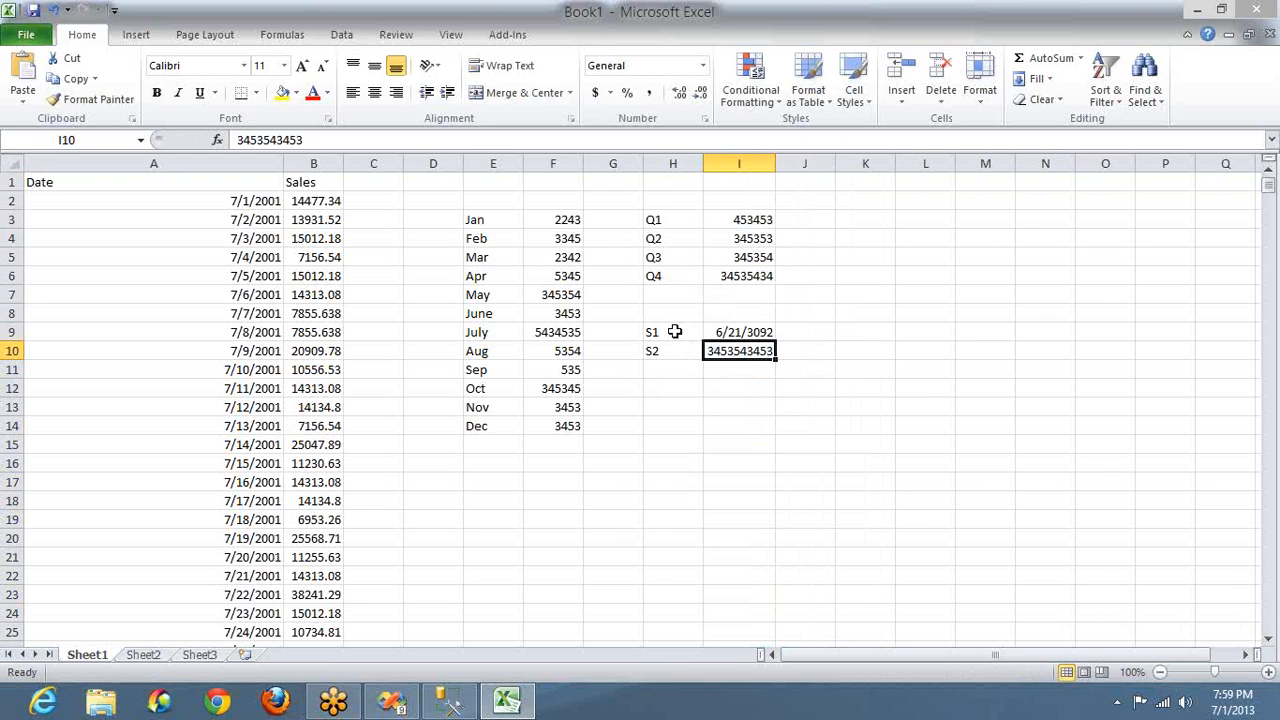
Select the S1 and S2 labels in H9:H10 and switch the screen drawing tool to Pen.
drag(675, 332, 675, 350)
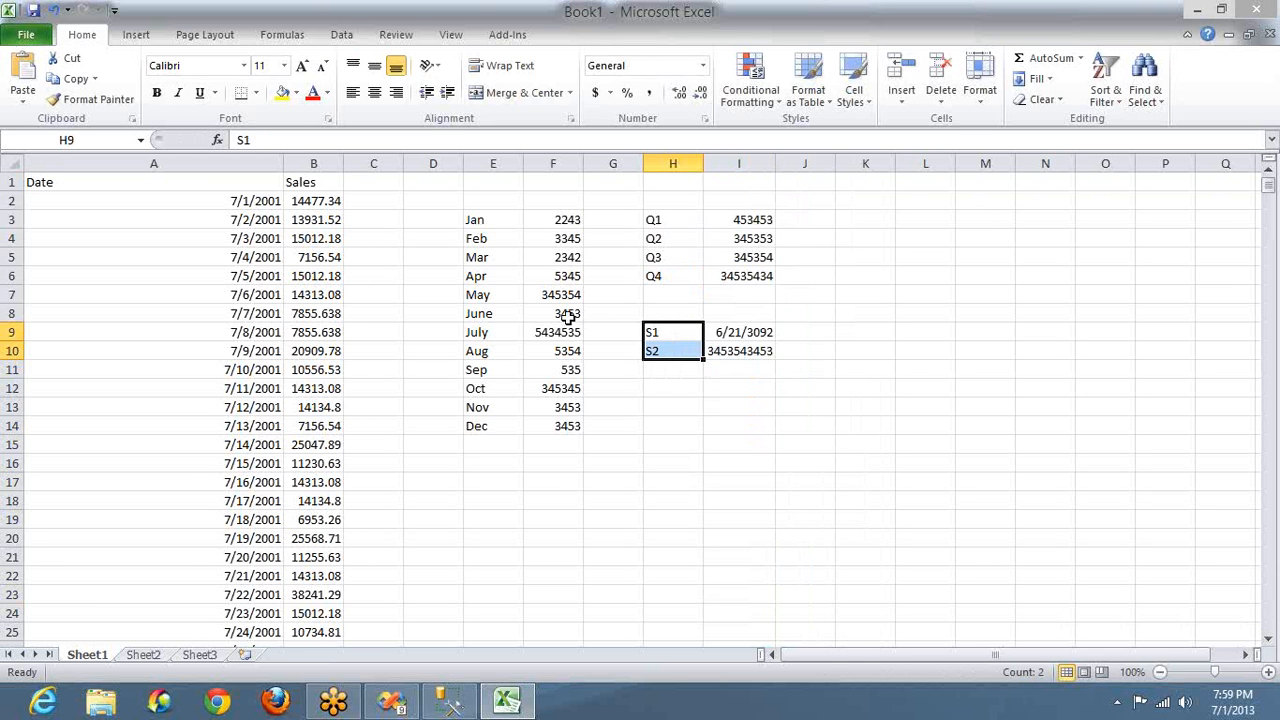
click(1014, 243)
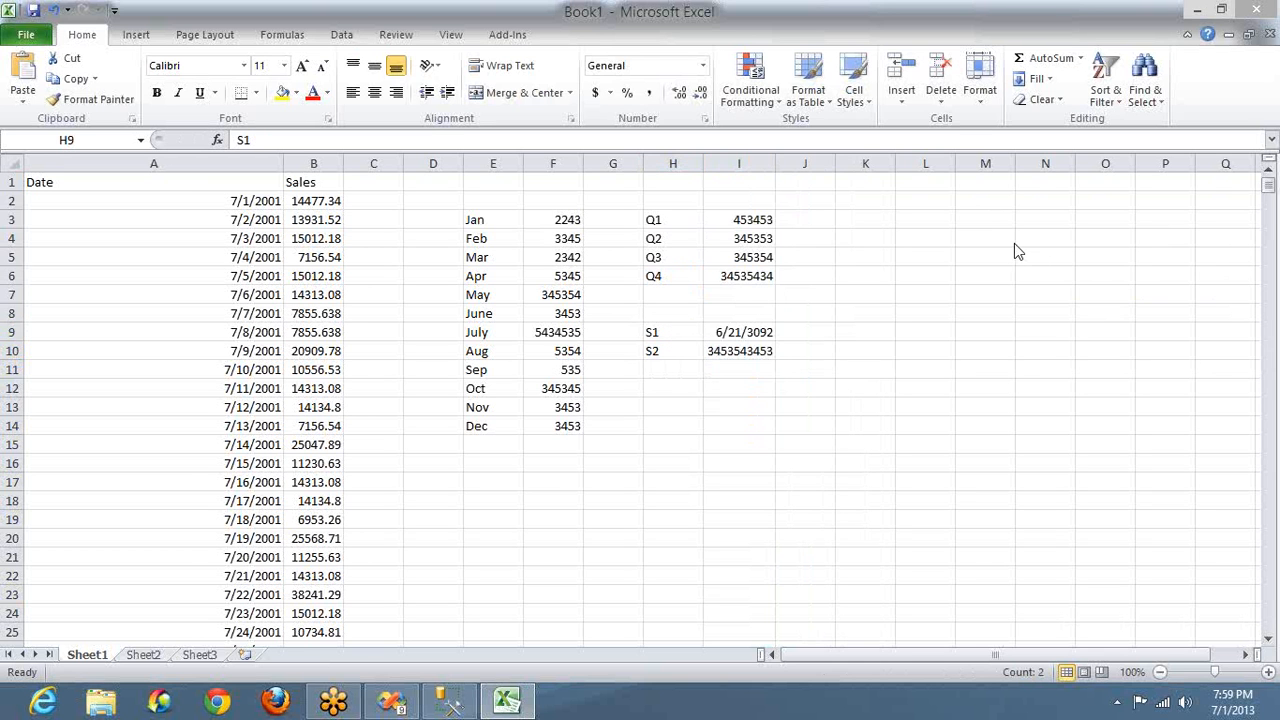
click(1039, 354)
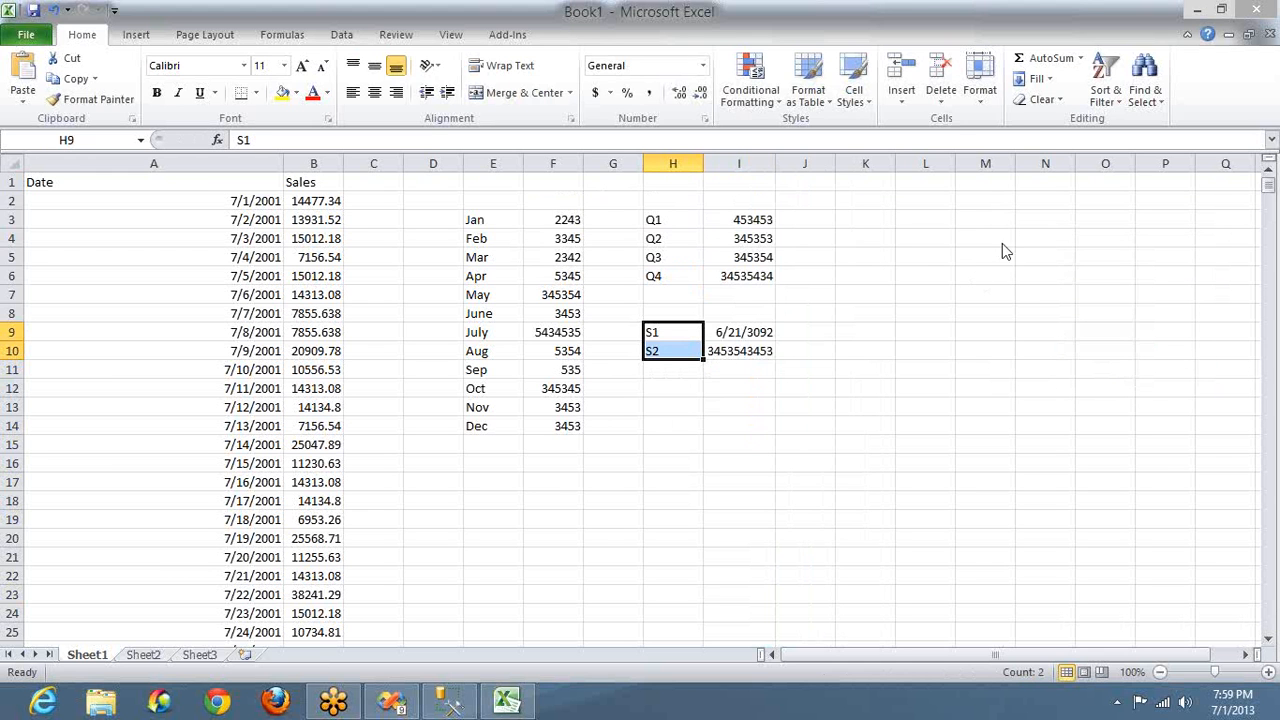
right_click(1031, 274)
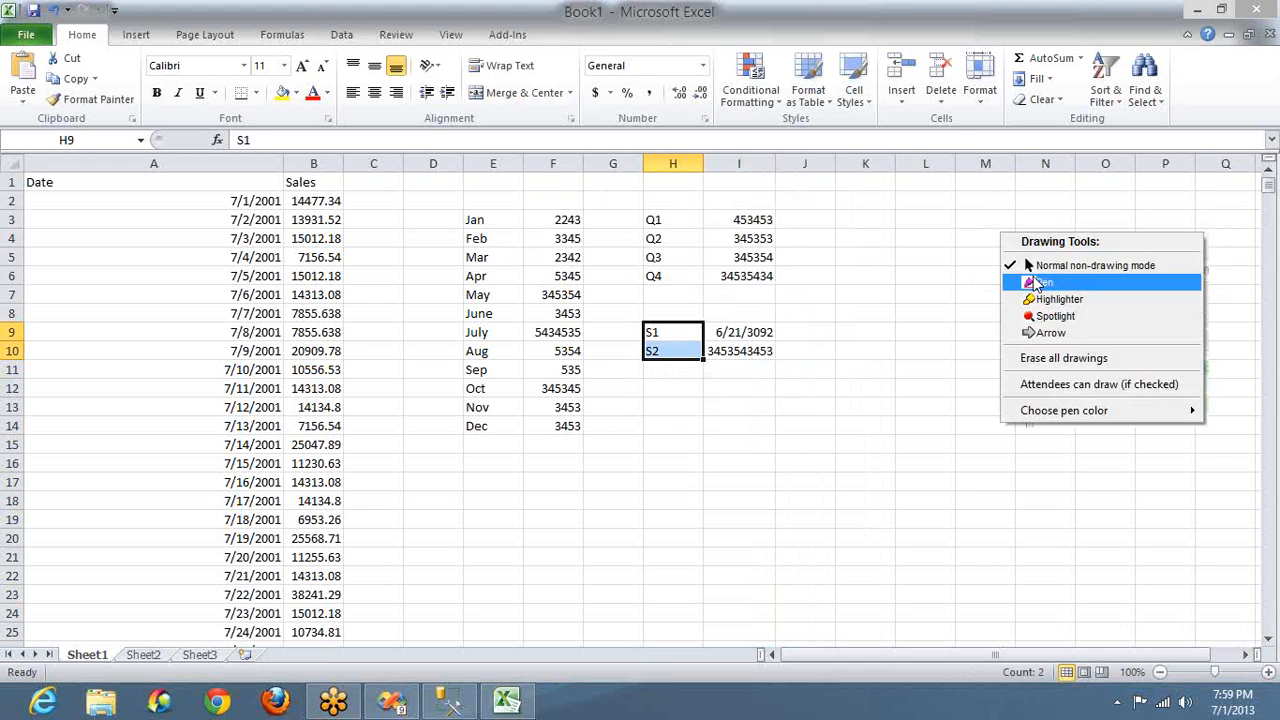
click(1040, 291)
Circle the month, quarter and semester blocks with the pen, drawing arrows from months to dates, months to quarters, quarters to semesters, and semesters to a handwritten year label.
mouse_move(487, 162)
mouse_down()
mouse_move(563, 430)
mouse_move(460, 182)
mouse_up()
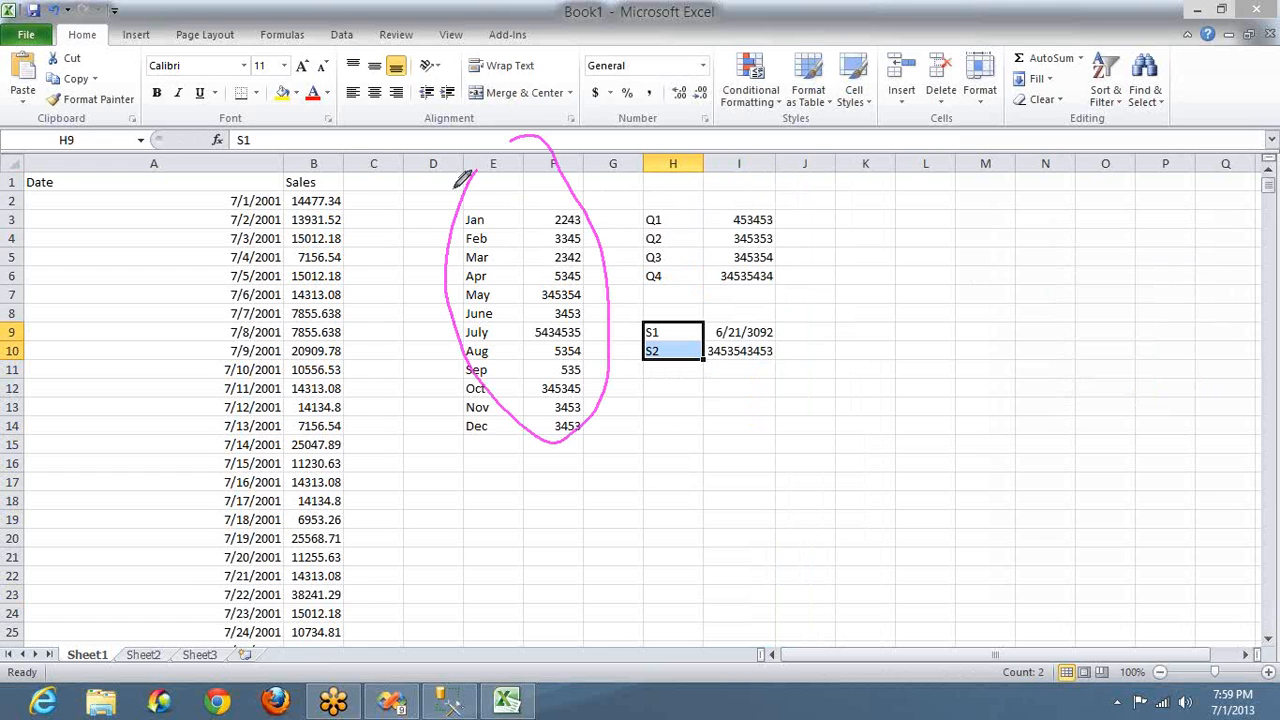
mouse_move(515, 138)
mouse_down()
mouse_move(452, 26)
mouse_move(245, 166)
mouse_up()
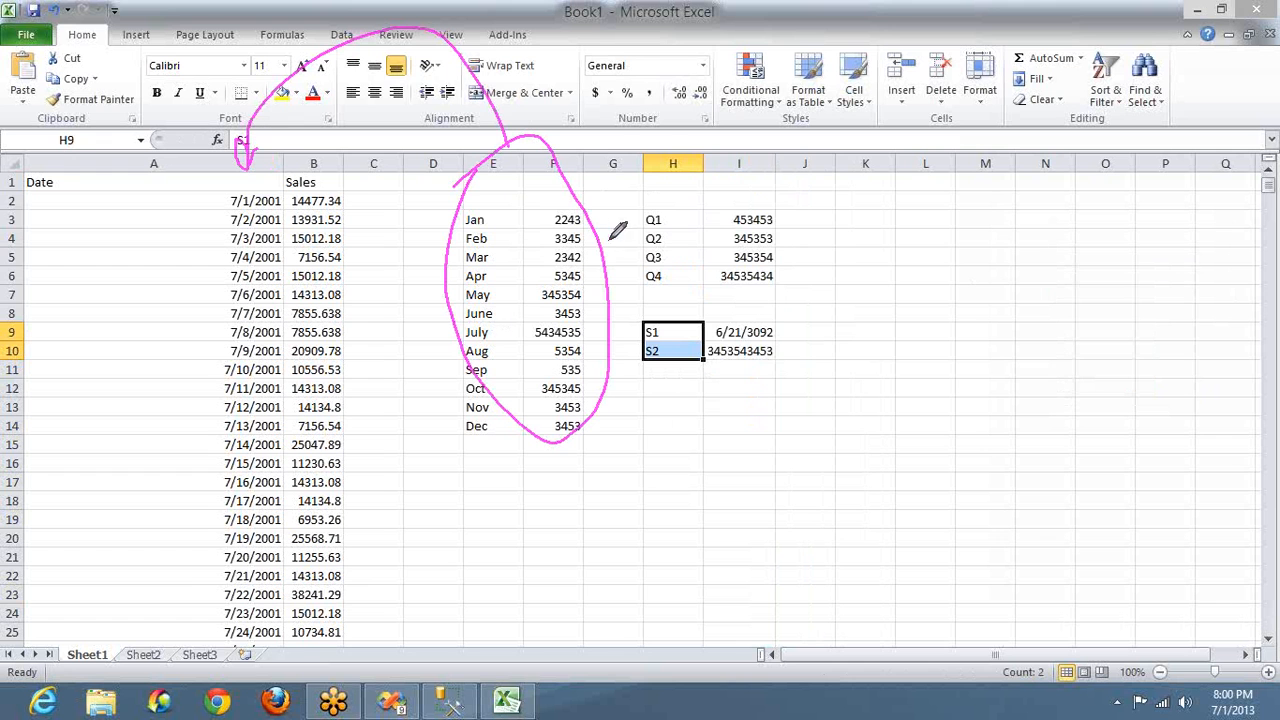
mouse_move(582, 202)
mouse_down()
mouse_move(742, 204)
mouse_move(680, 206)
mouse_move(769, 303)
mouse_move(826, 250)
mouse_up()
mouse_move(745, 203)
mouse_down()
mouse_move(826, 250)
mouse_move(818, 352)
mouse_move(662, 312)
mouse_move(815, 360)
mouse_move(812, 372)
mouse_up()
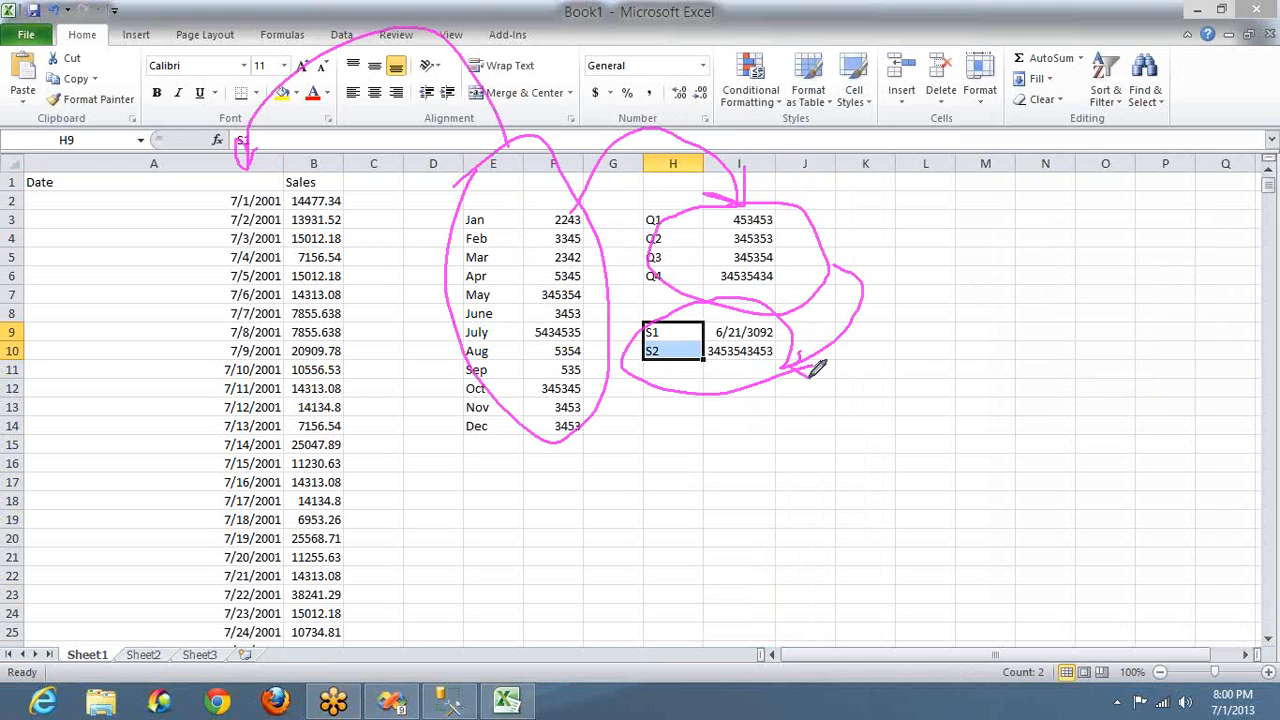
mouse_move(731, 395)
mouse_down()
mouse_move(706, 464)
mouse_move(750, 456)
mouse_move(729, 571)
mouse_move(751, 517)
mouse_move(829, 480)
mouse_move(820, 490)
mouse_up()
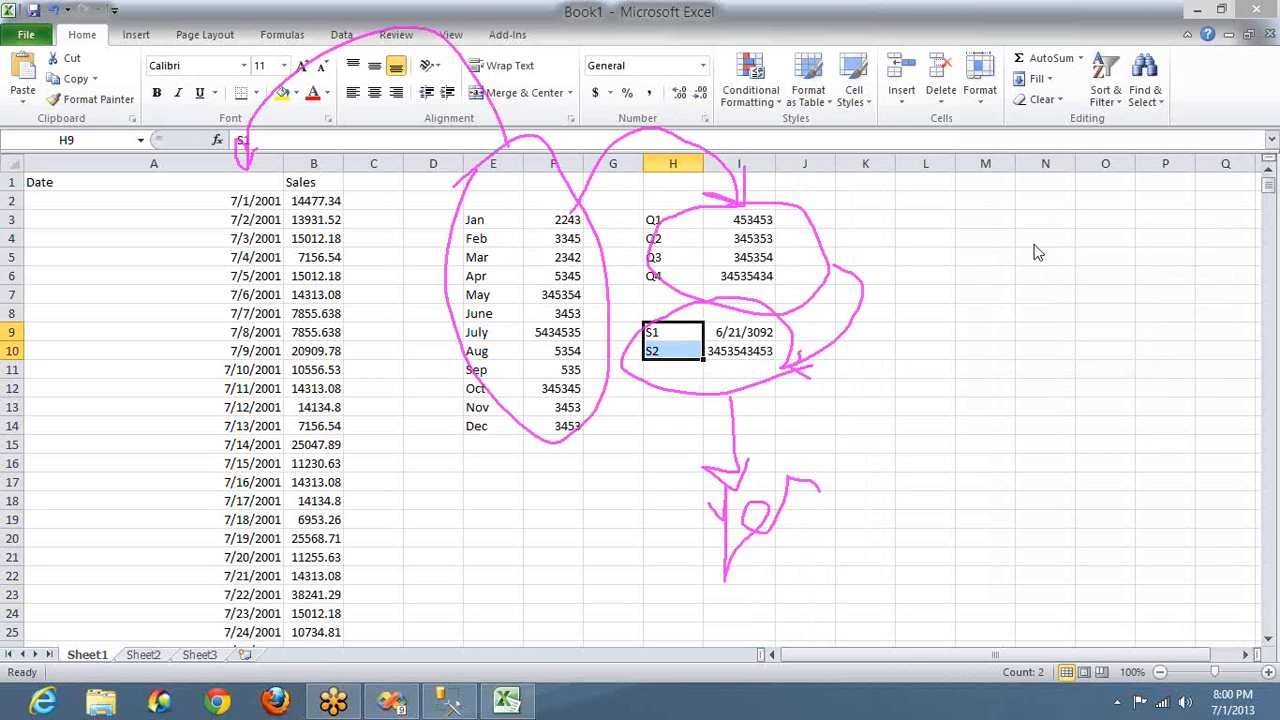
Erase all pen drawings from the screen and switch to the Time dimension's attribute relationships in Visual Studio.
right_click(1040, 370)
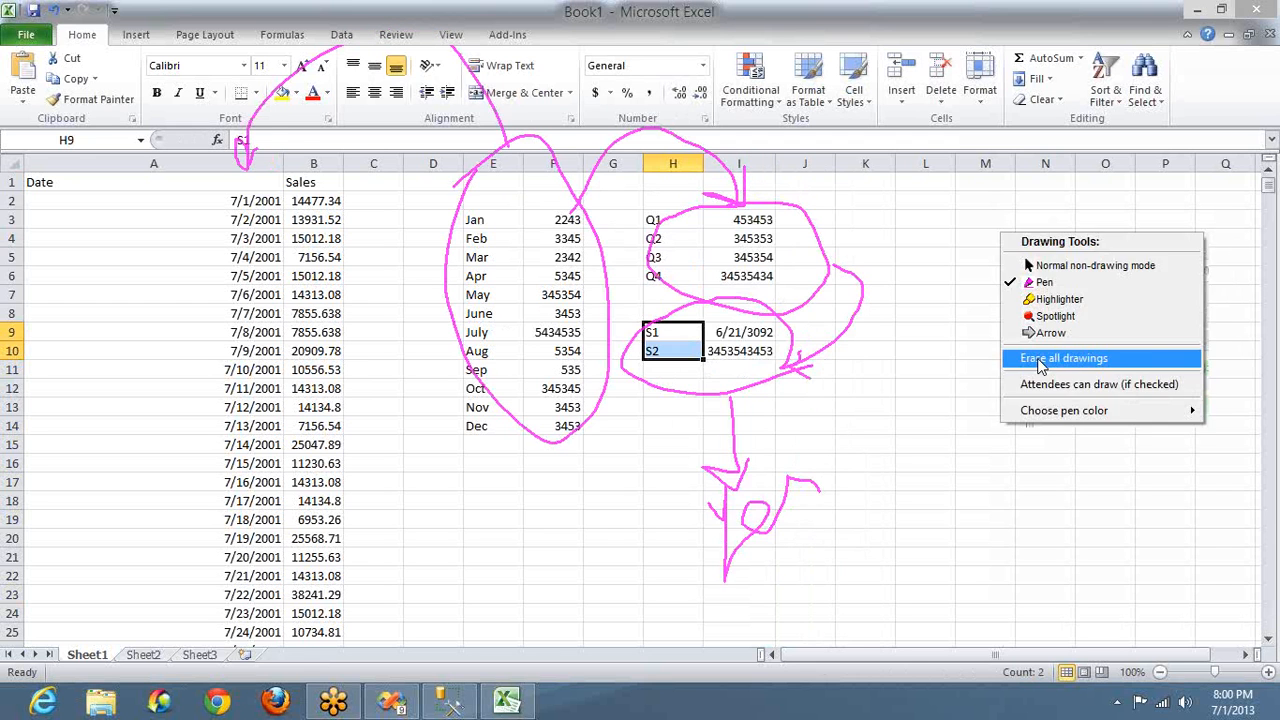
click(1042, 360)
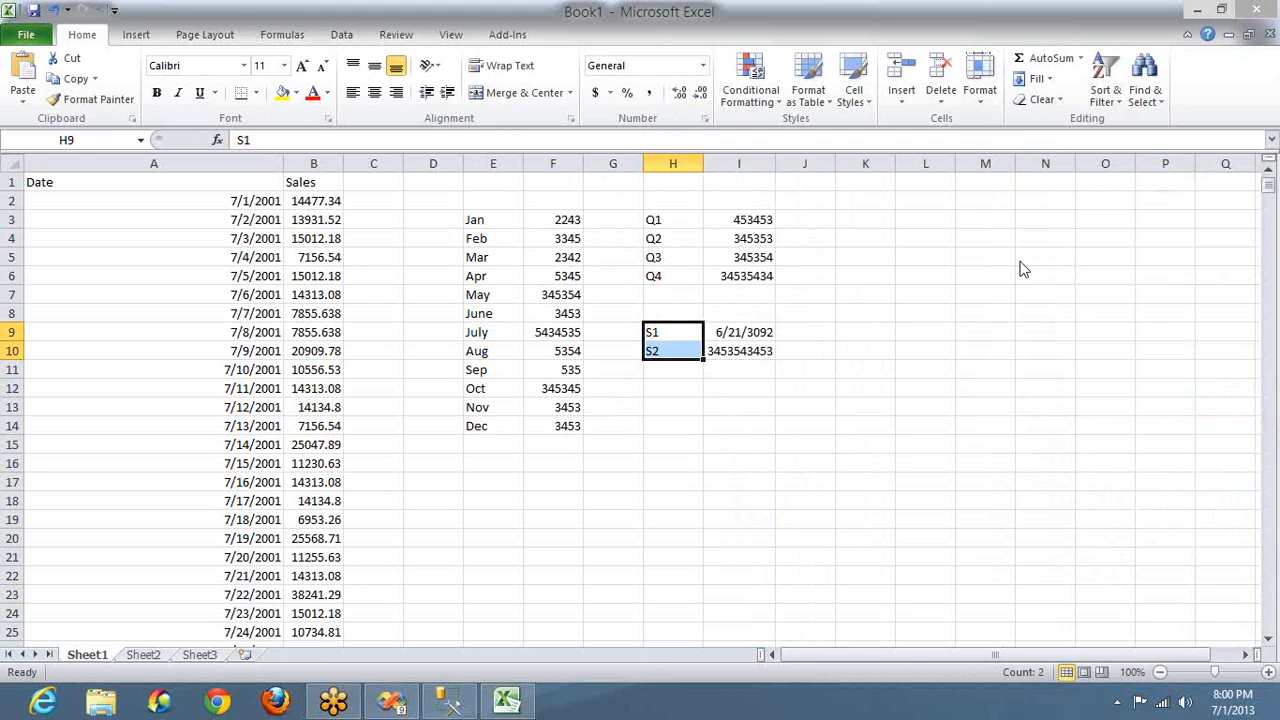
key(alt+Tab)
key(alt+Tab)
key(alt+Tab)
key(alt+Tab)
key(alt+Tab)
key(alt+Tab)
key(alt+Tab)
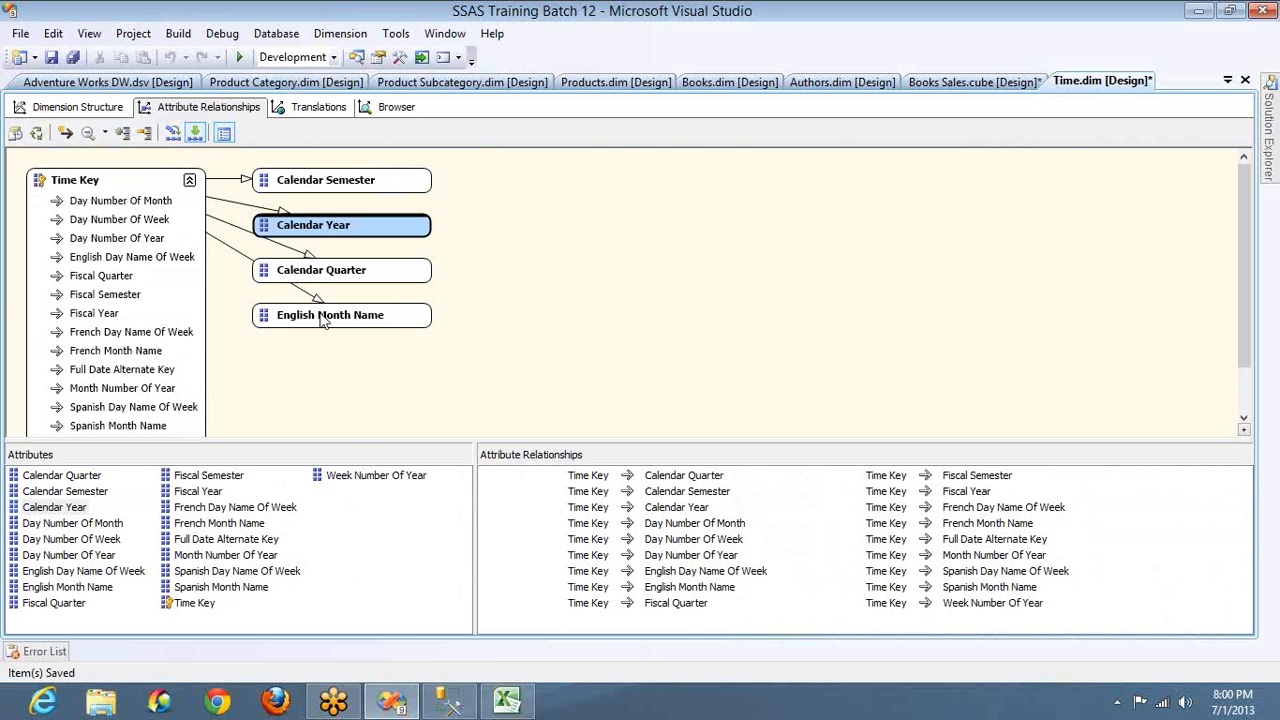
Relate English Month Name to Calendar Quarter, Calendar Quarter to Calendar Semester, and Calendar Semester to Calendar Year.
click(322, 318)
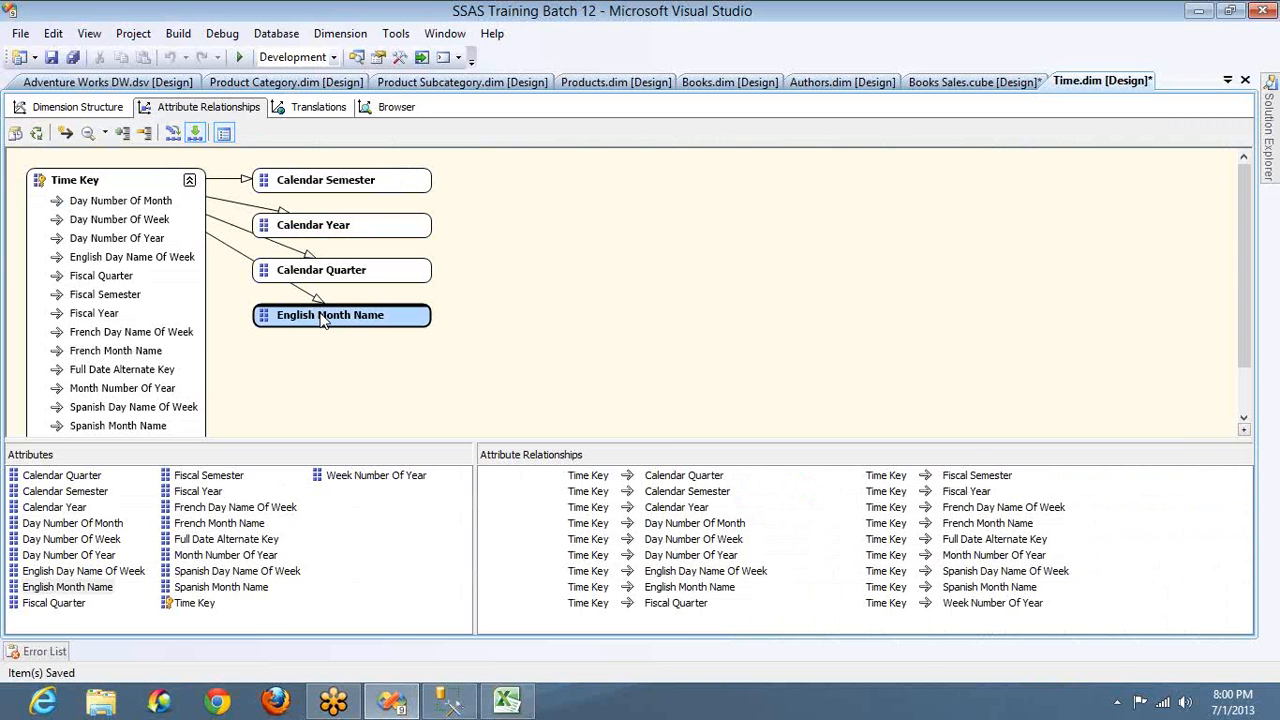
click(98, 187)
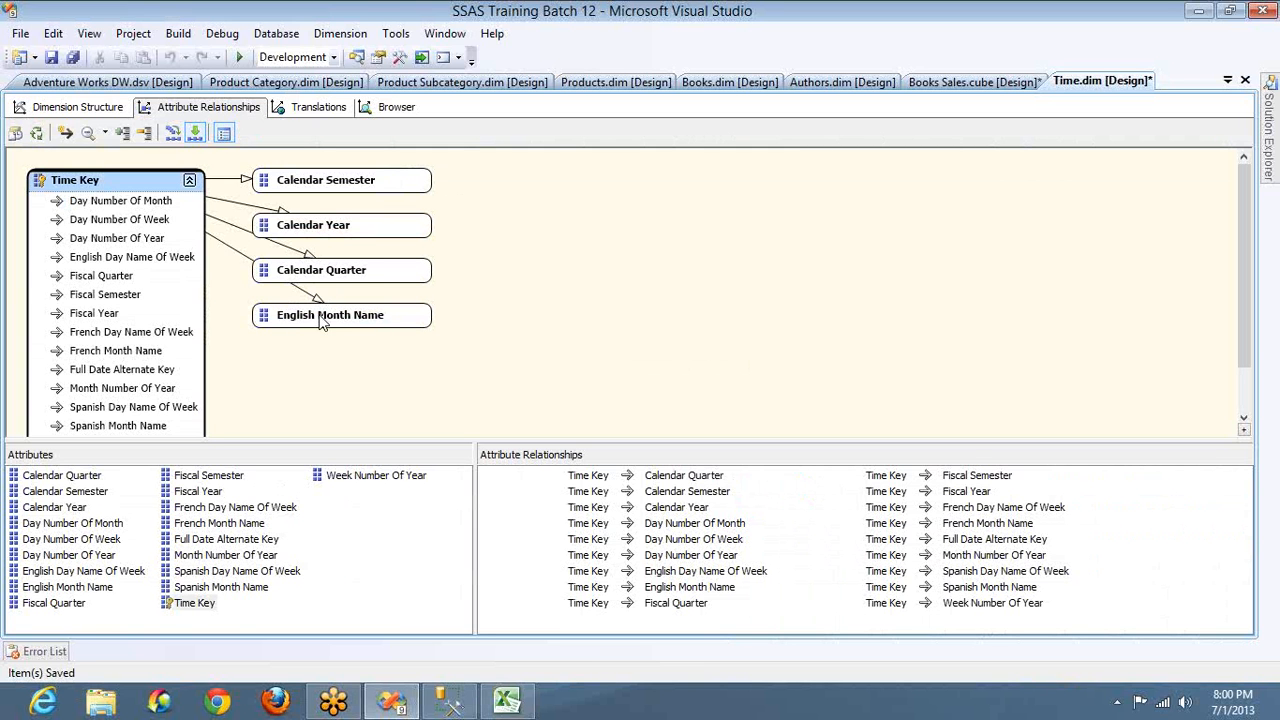
drag(320, 322, 357, 274)
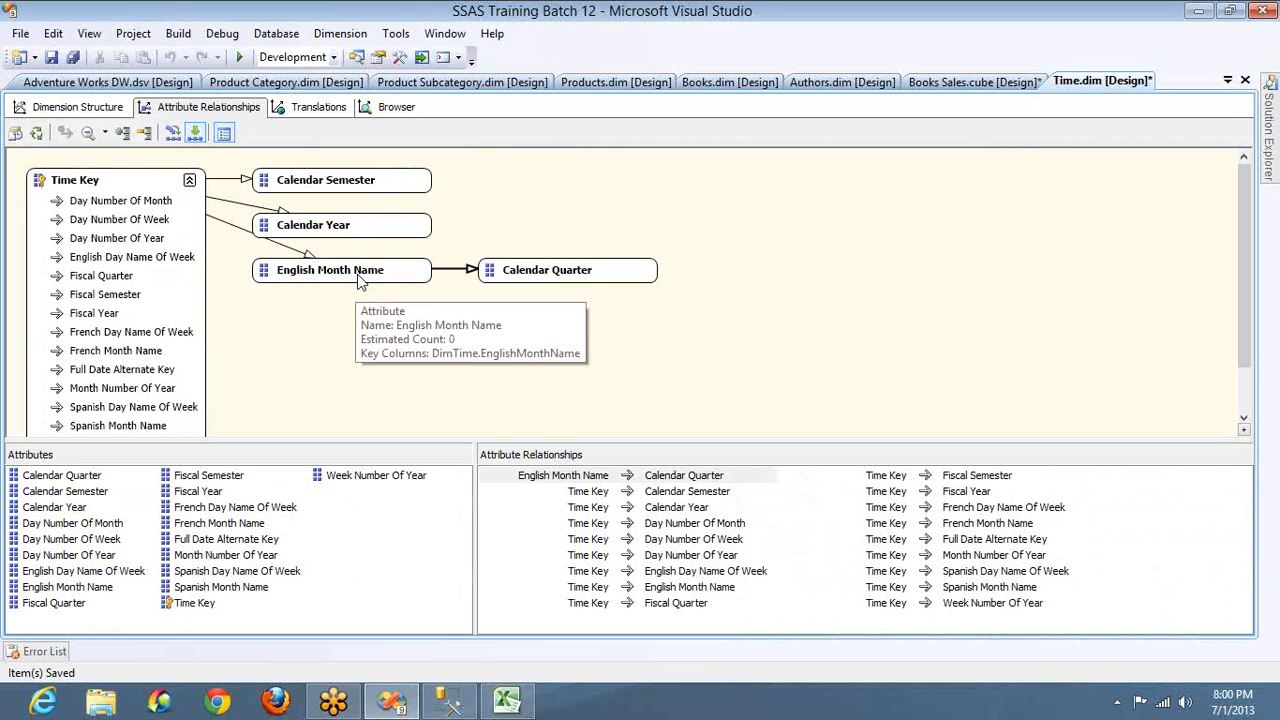
click(557, 276)
drag(557, 276, 370, 190)
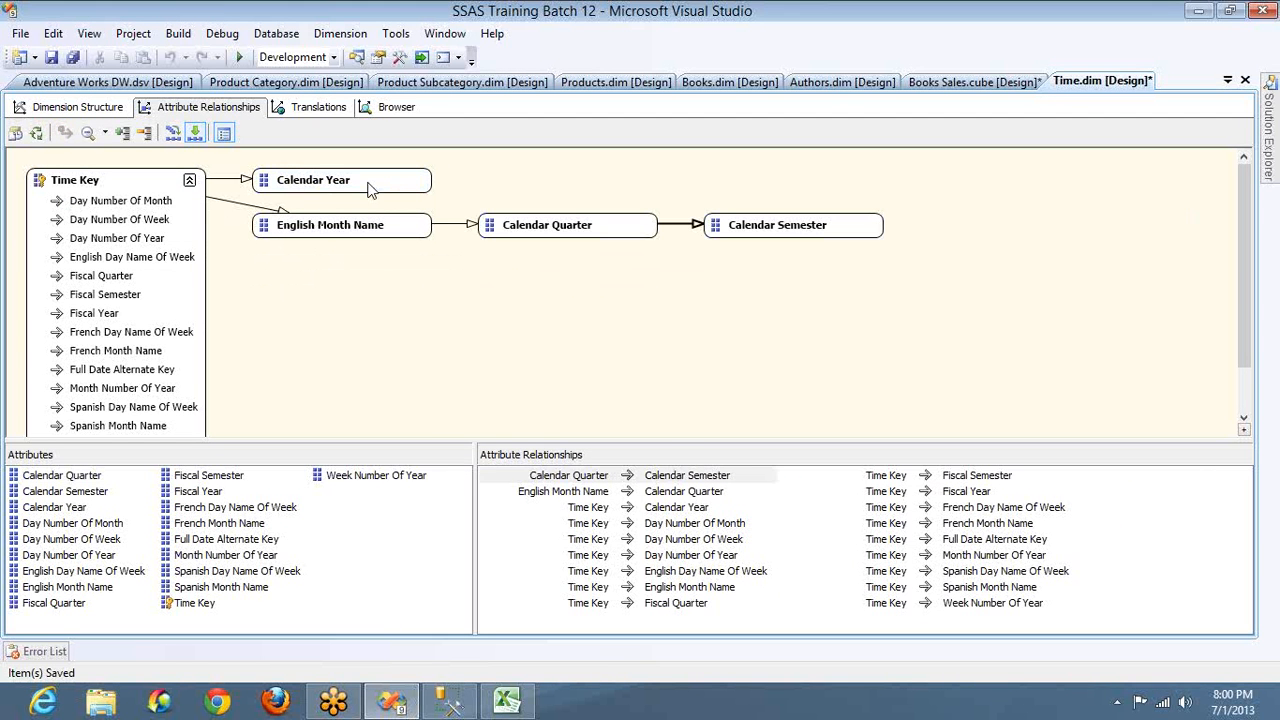
drag(768, 233, 350, 197)
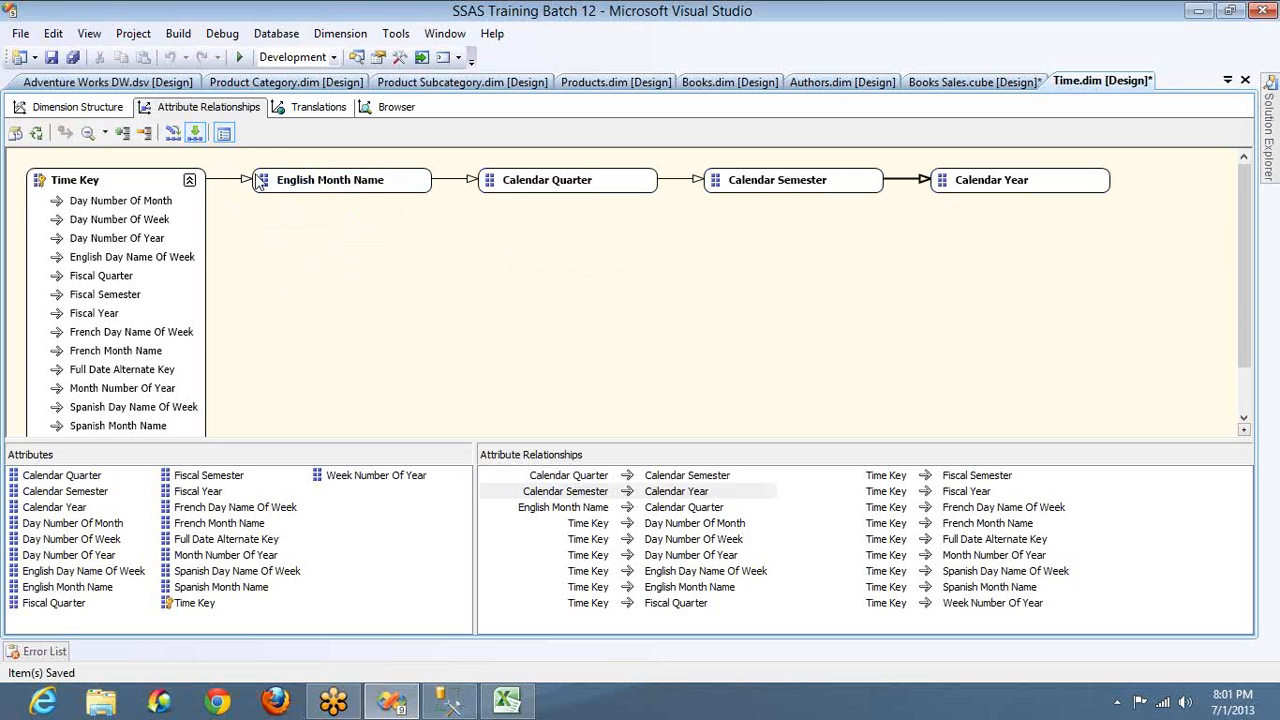
Compare Time Key with the daily sales rows in Excel, and review the attribute chain from month to year in Visual Studio.
click(91, 187)
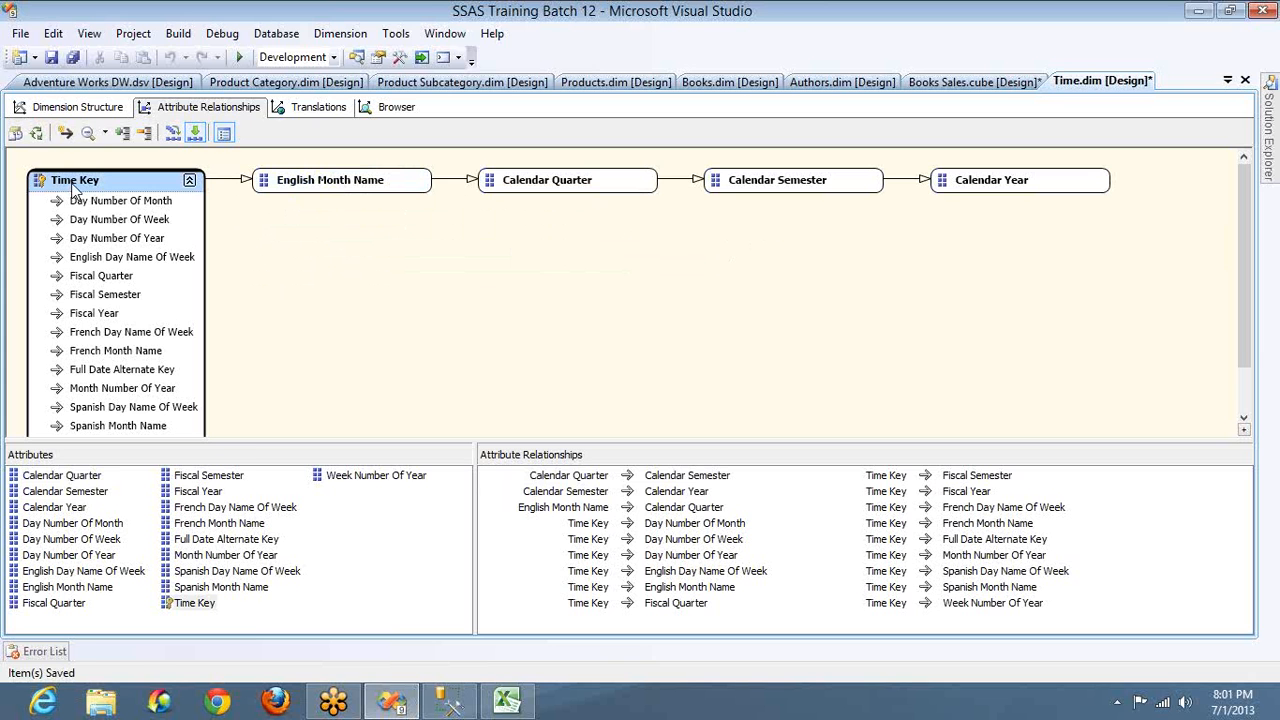
key(alt+Tab)
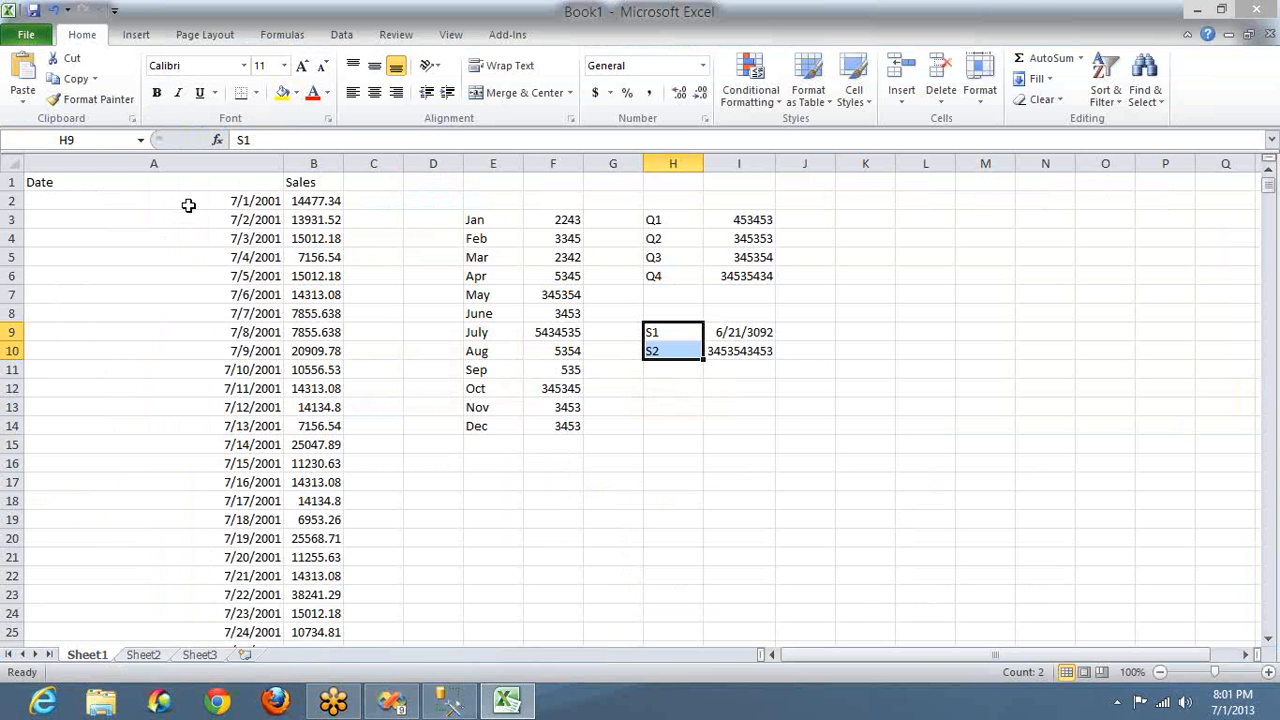
drag(189, 203, 313, 430)
key(alt+Tab)
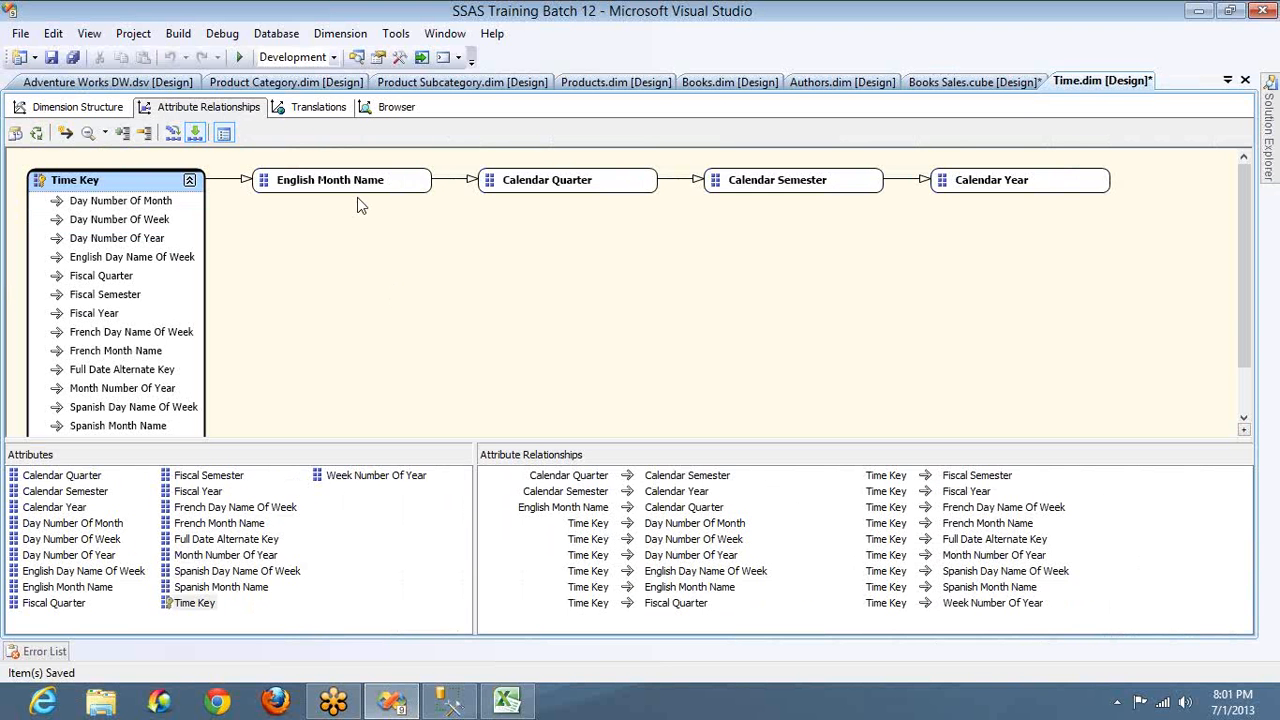
click(355, 187)
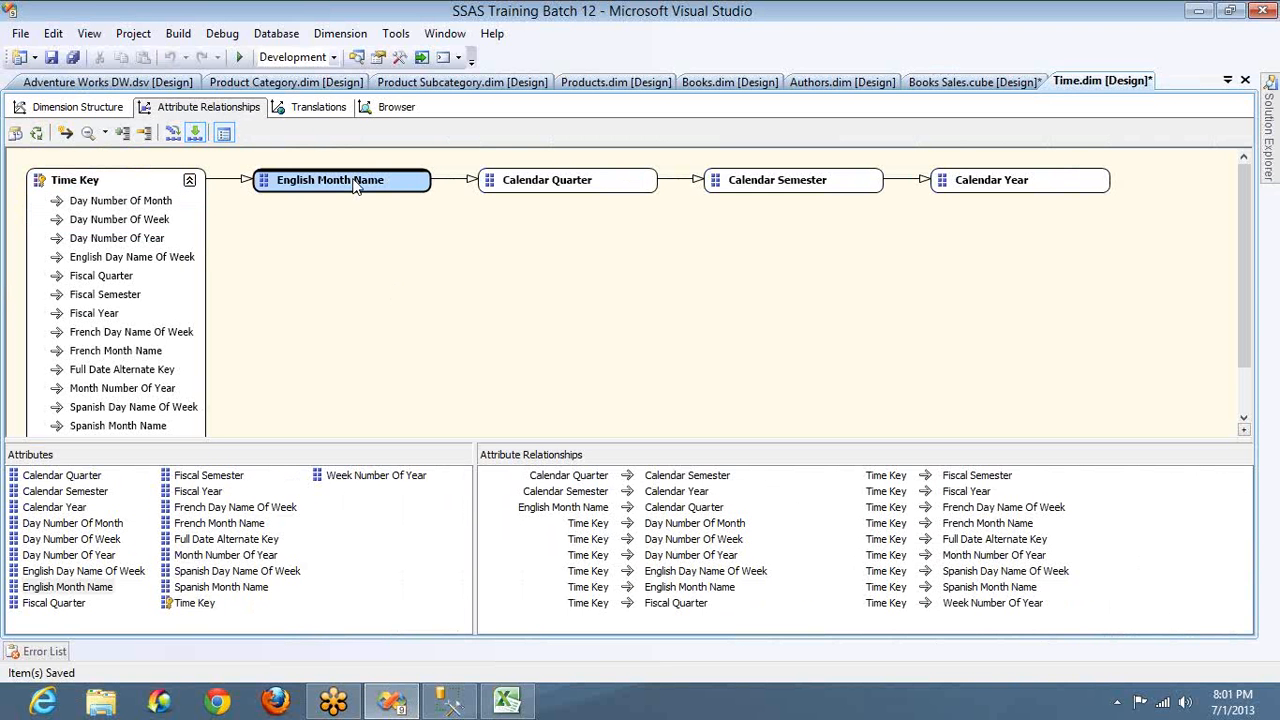
click(549, 182)
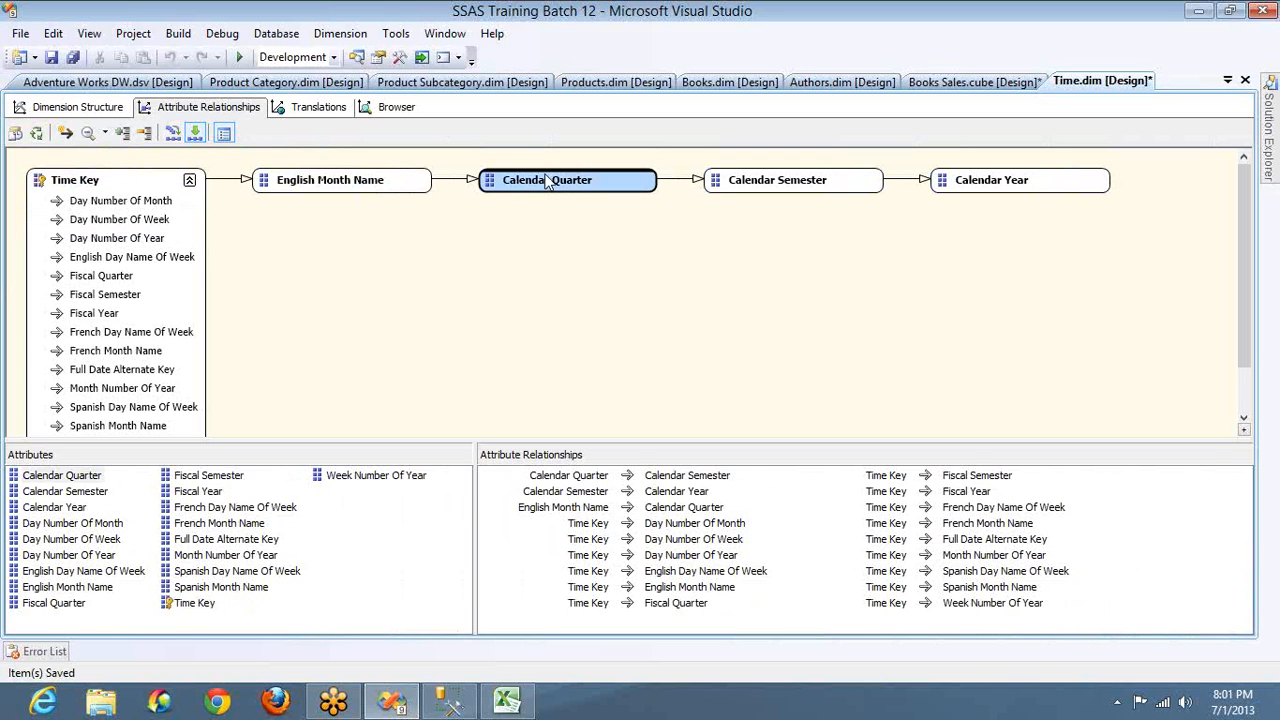
click(740, 191)
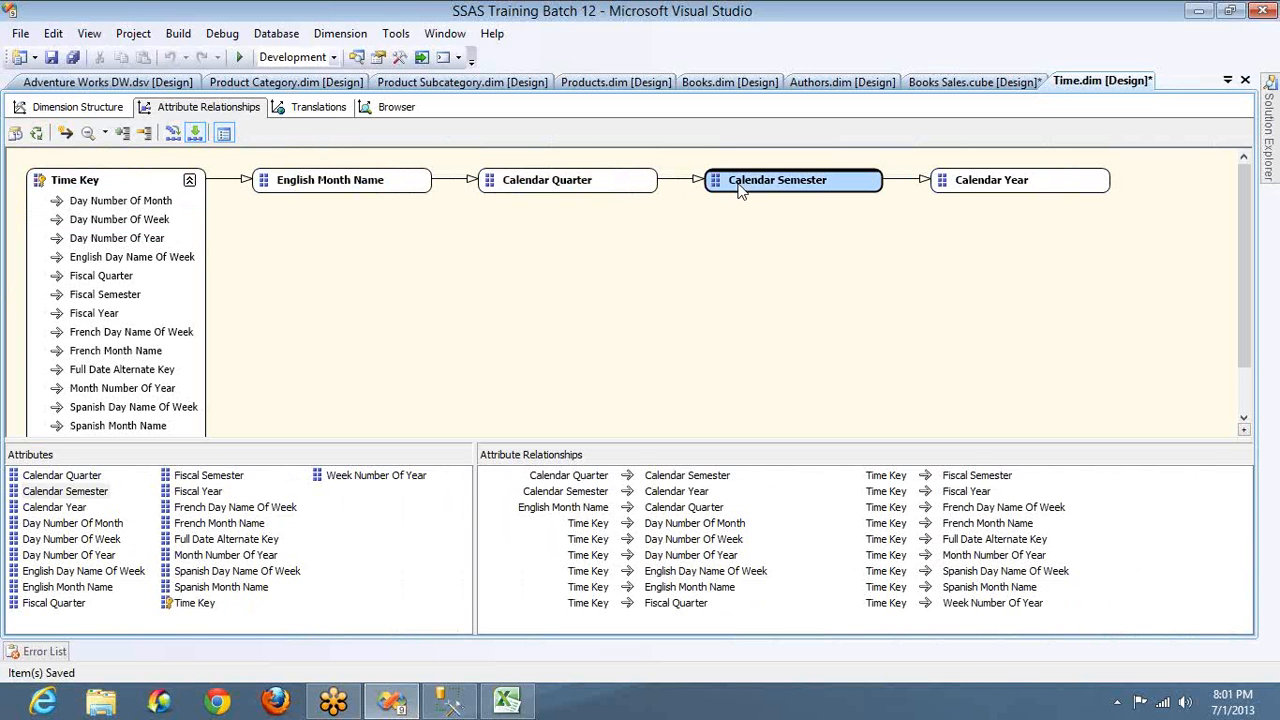
click(957, 184)
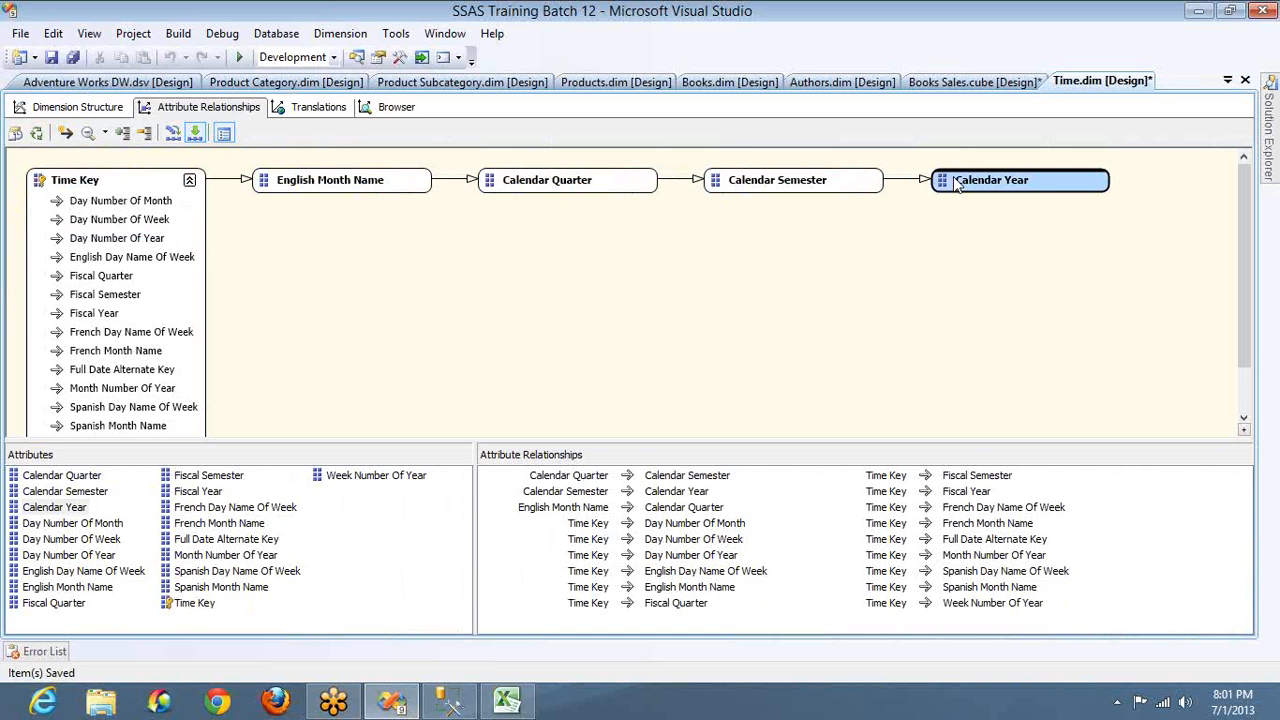
Create a second hierarchy in the Time dimension with the levels Fiscal Year, Fiscal Semester, Fiscal Quarter and English Month Name.
click(116, 108)
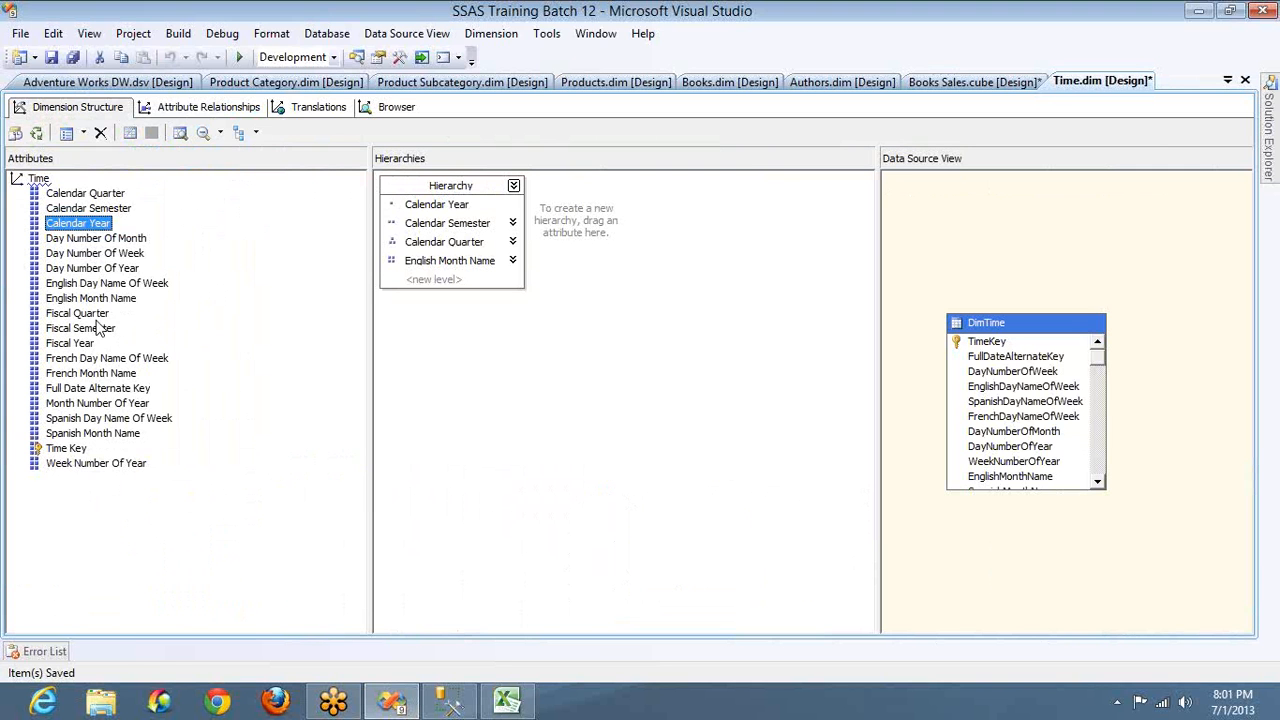
drag(85, 347, 619, 289)
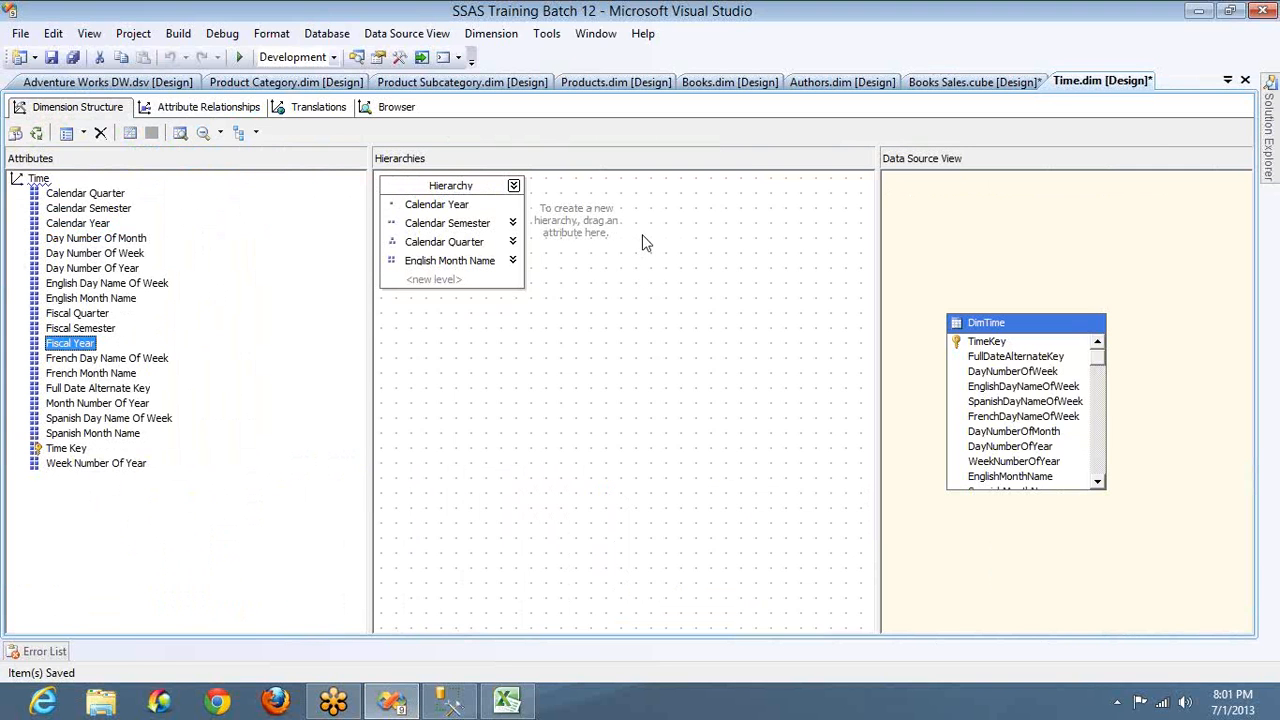
drag(643, 243, 643, 243)
drag(88, 330, 585, 225)
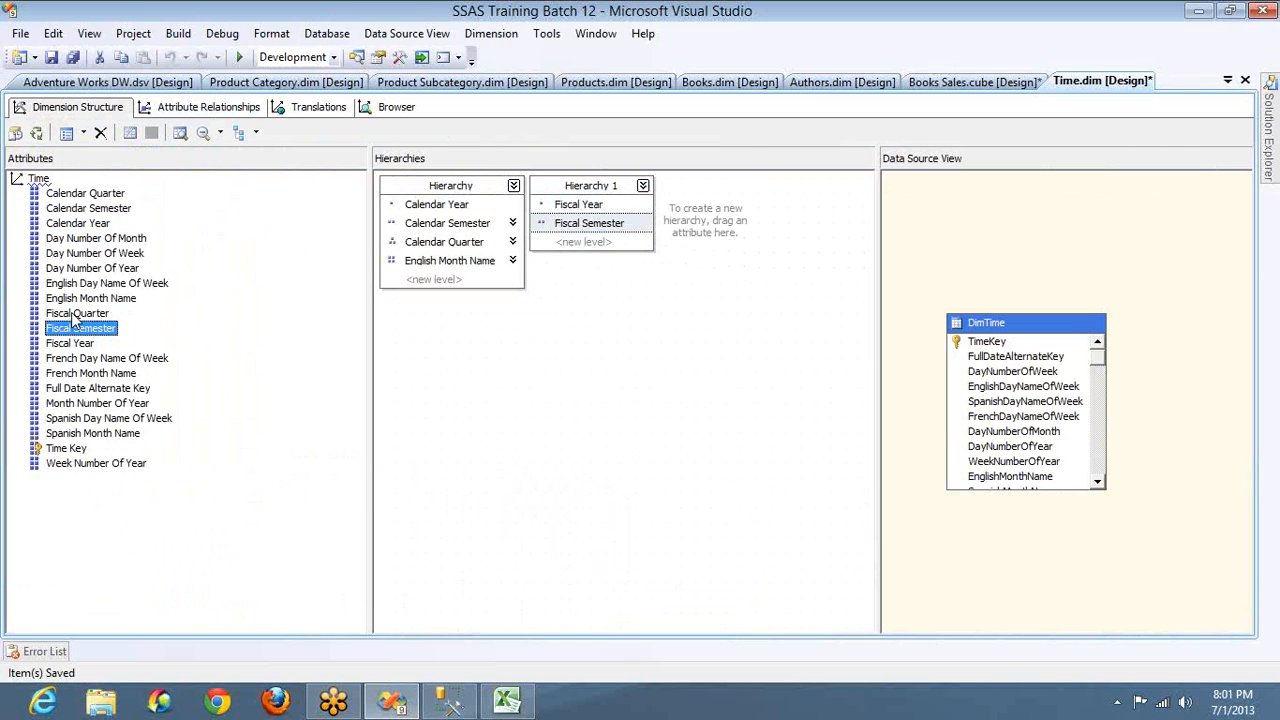
drag(75, 318, 600, 250)
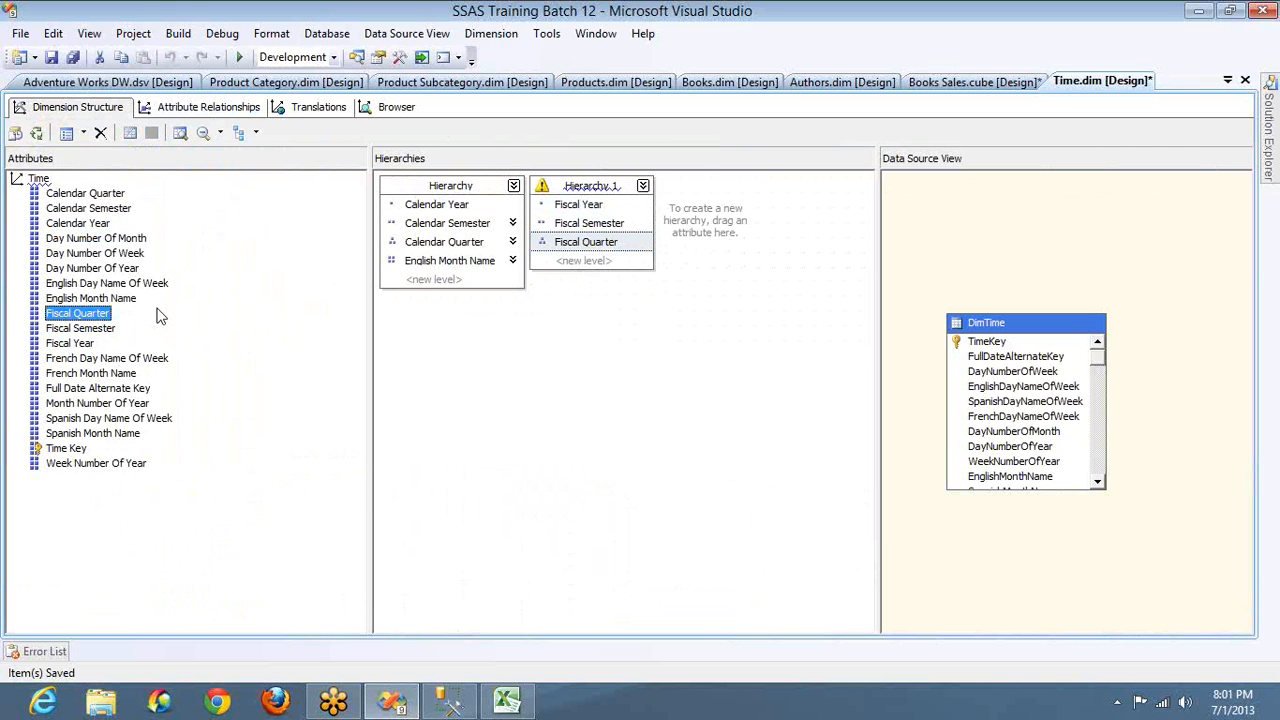
drag(90, 298, 582, 270)
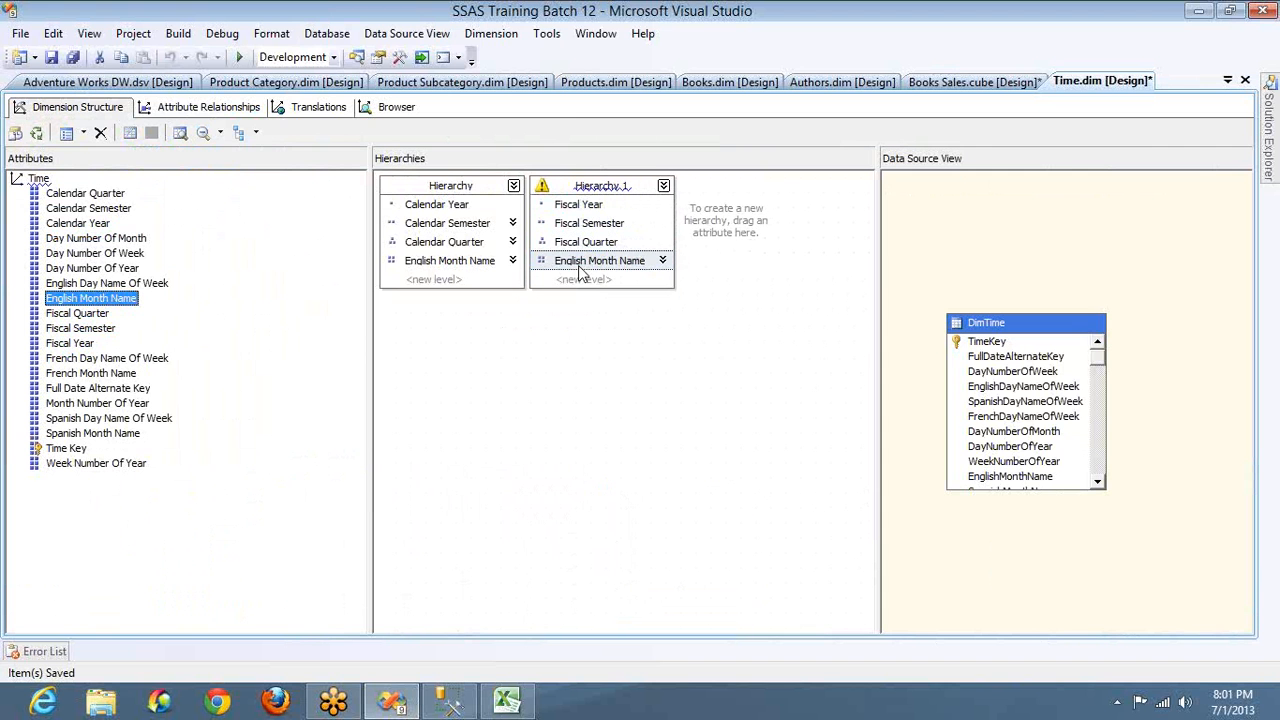
Relate English Month Name to Fiscal Quarter, Fiscal Quarter to Fiscal Semester, and Fiscal Semester to Fiscal Year, and check the hierarchies.
click(222, 108)
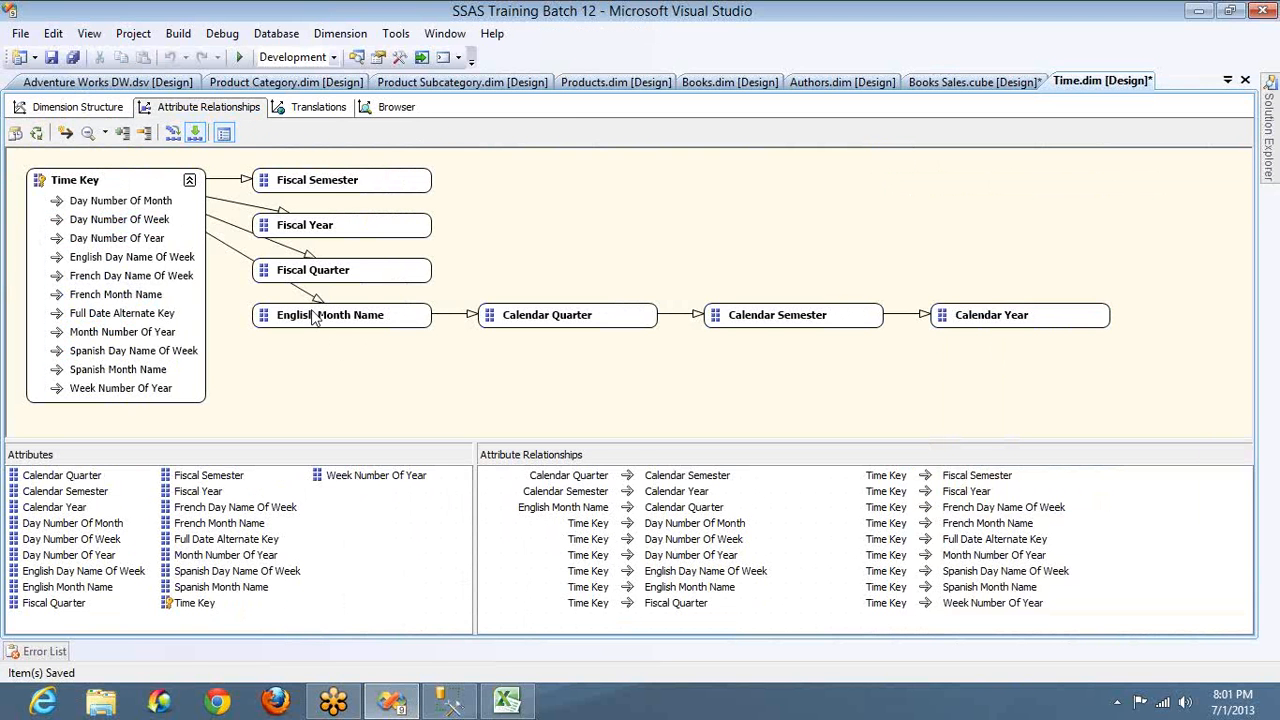
click(314, 316)
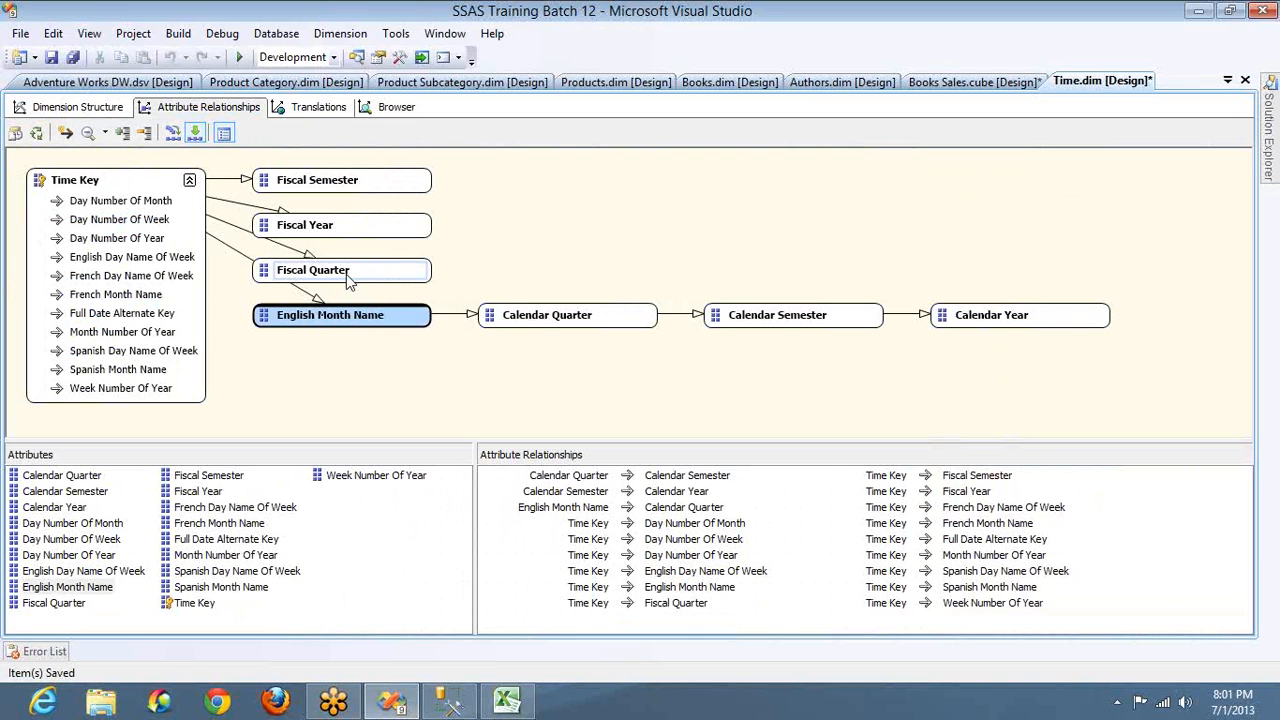
drag(348, 280, 348, 281)
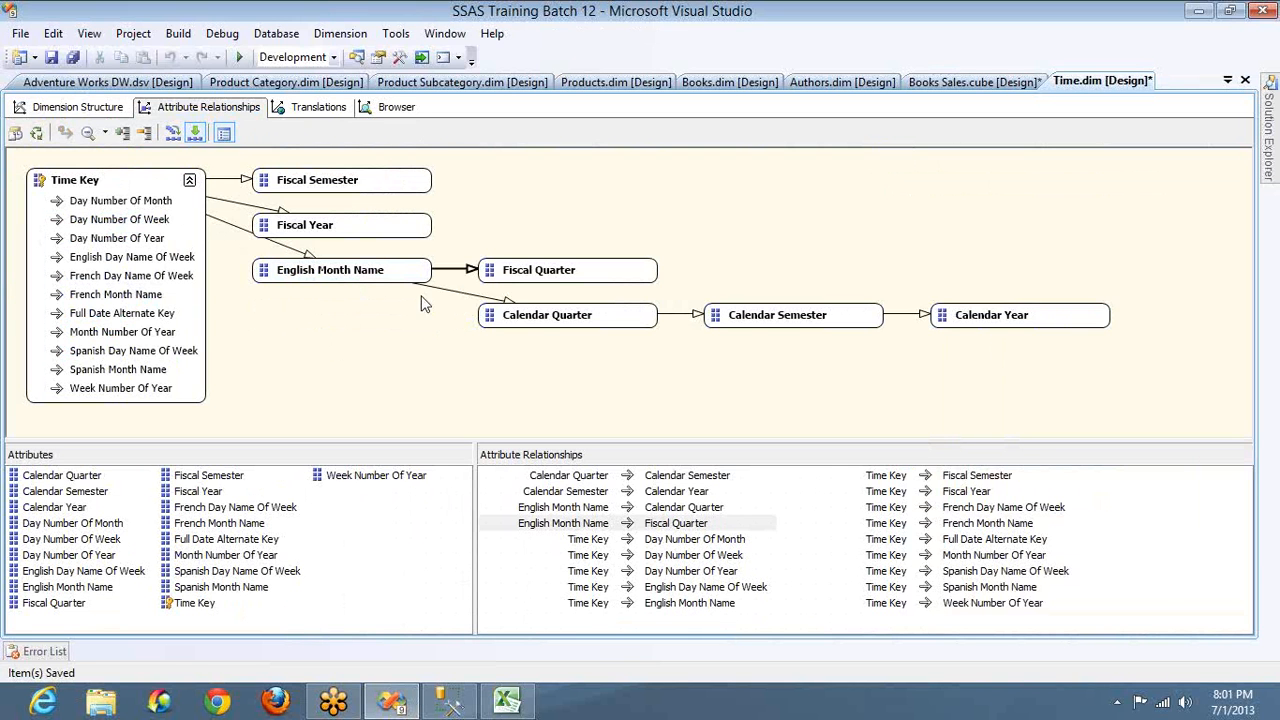
click(530, 279)
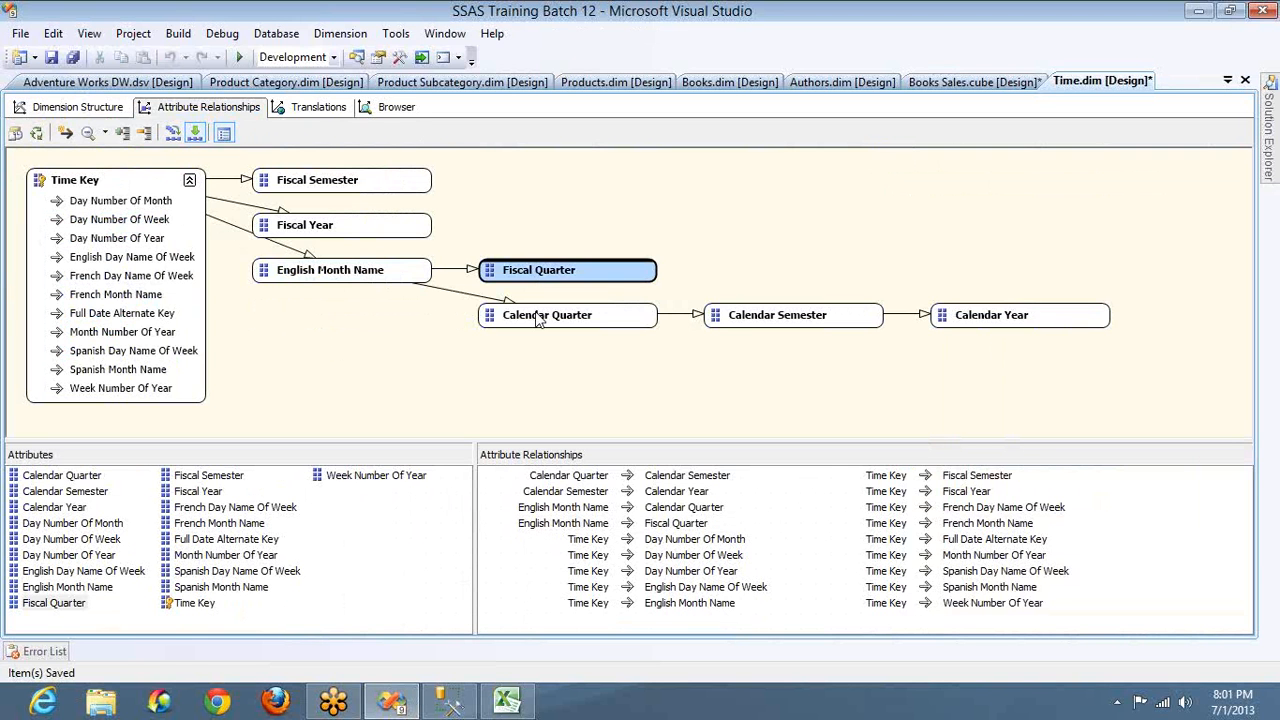
click(539, 316)
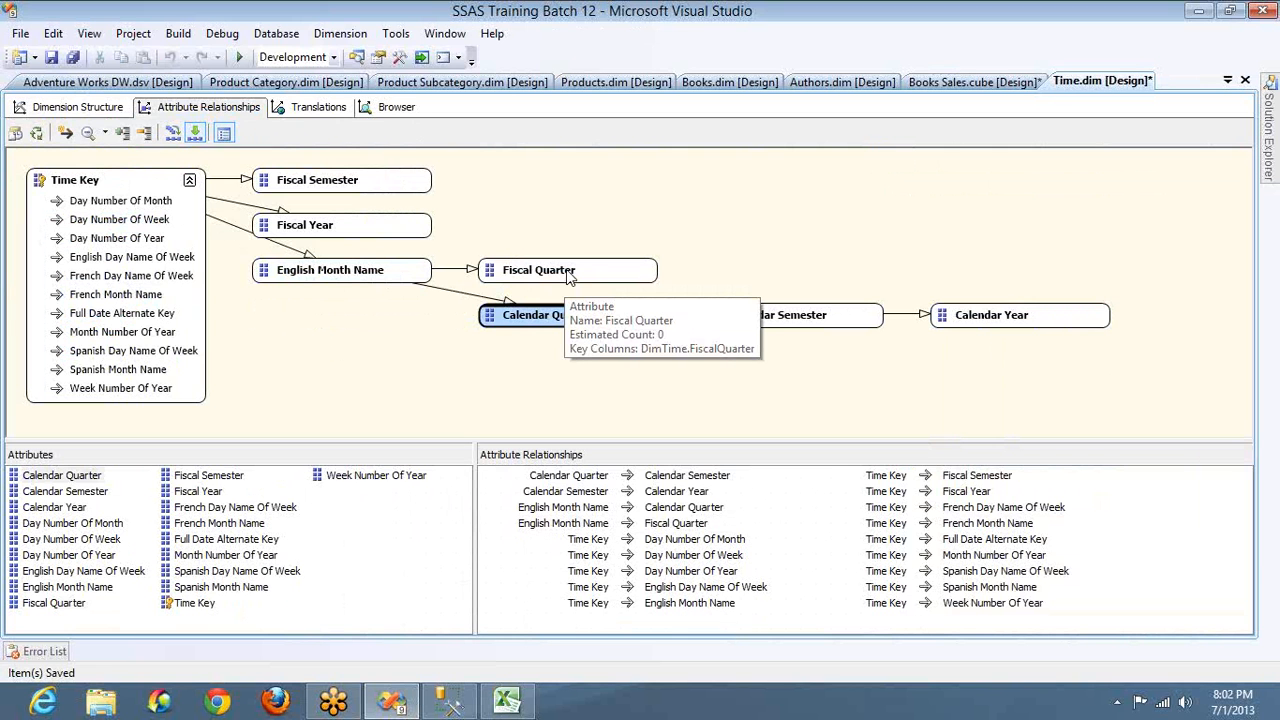
drag(562, 279, 405, 190)
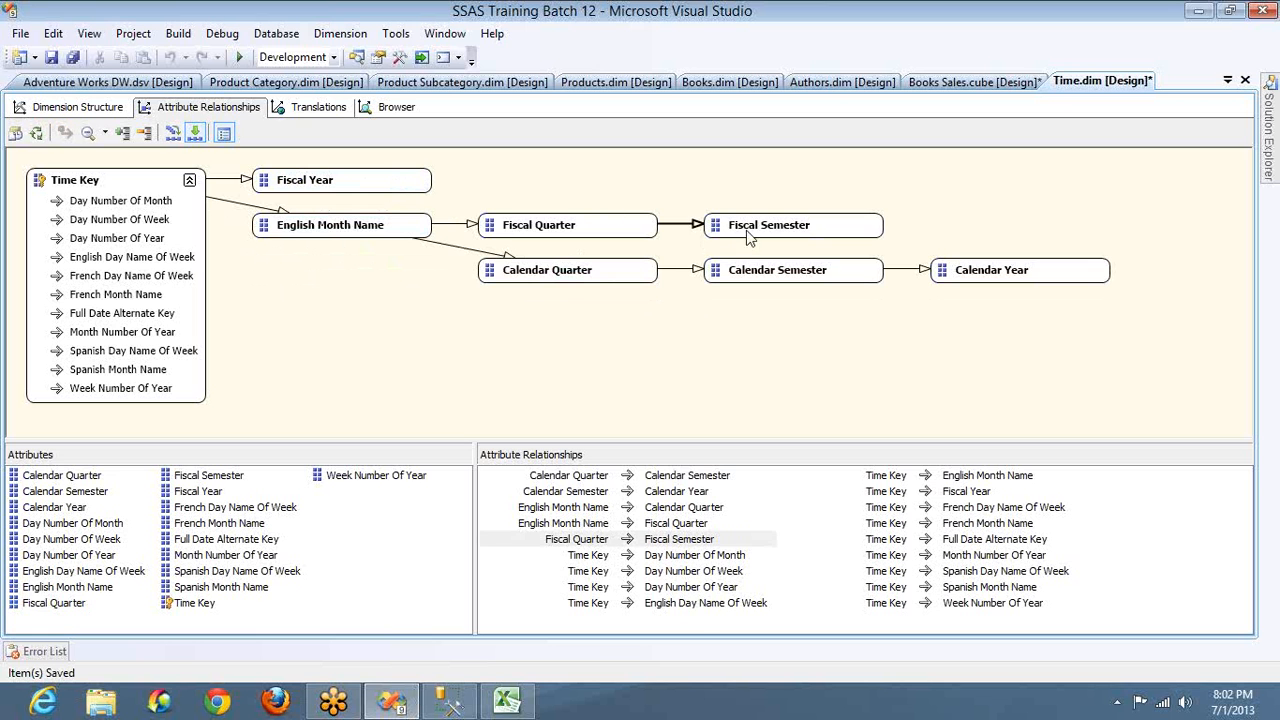
drag(748, 235, 355, 195)
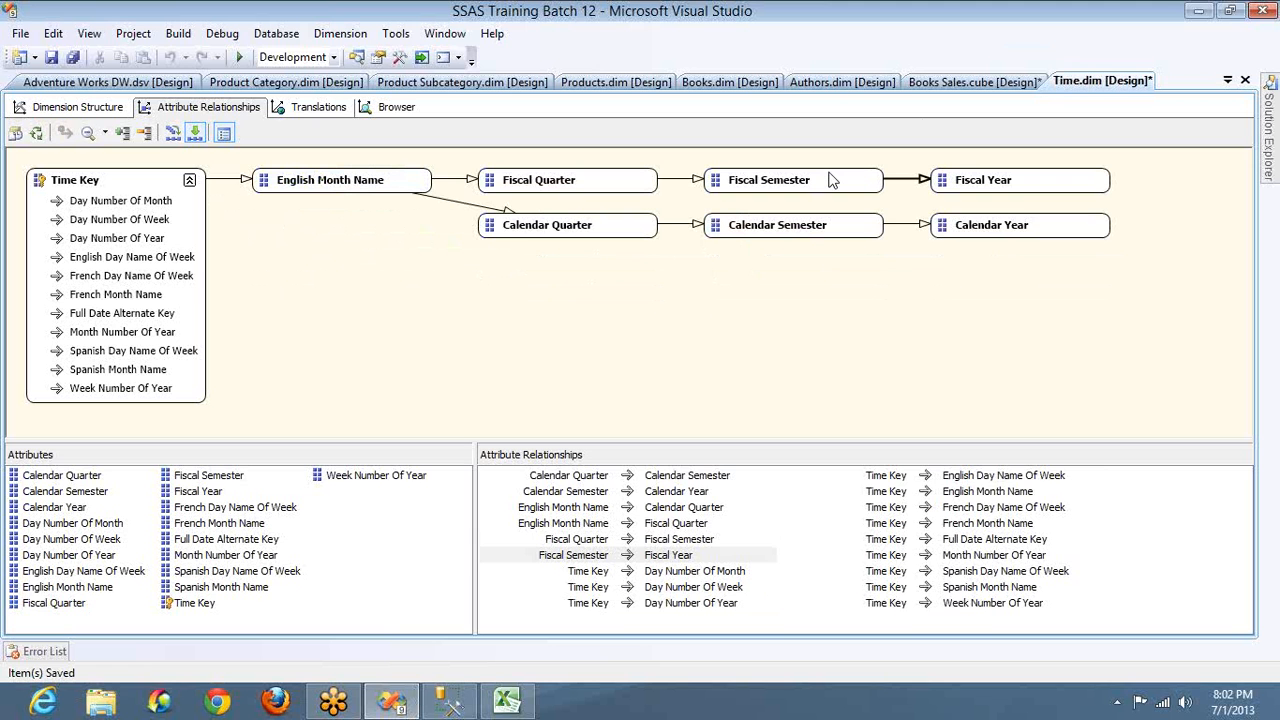
mouse_move(832, 180)
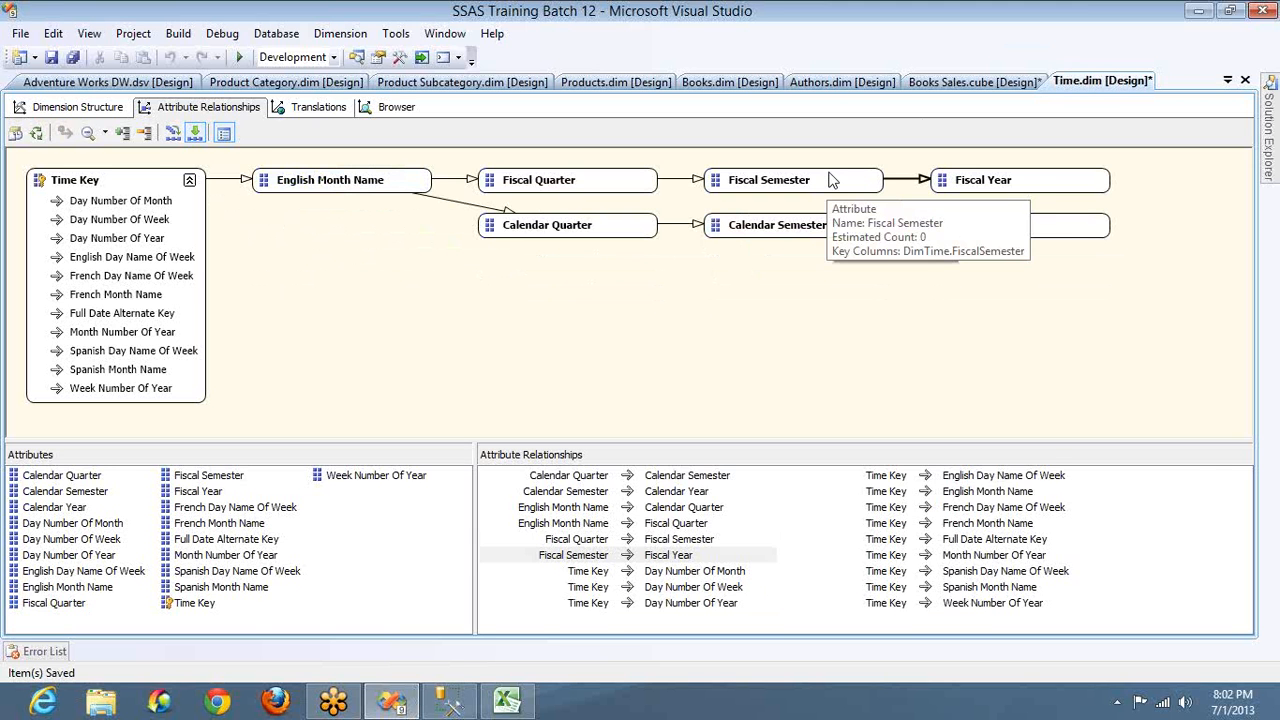
click(106, 110)
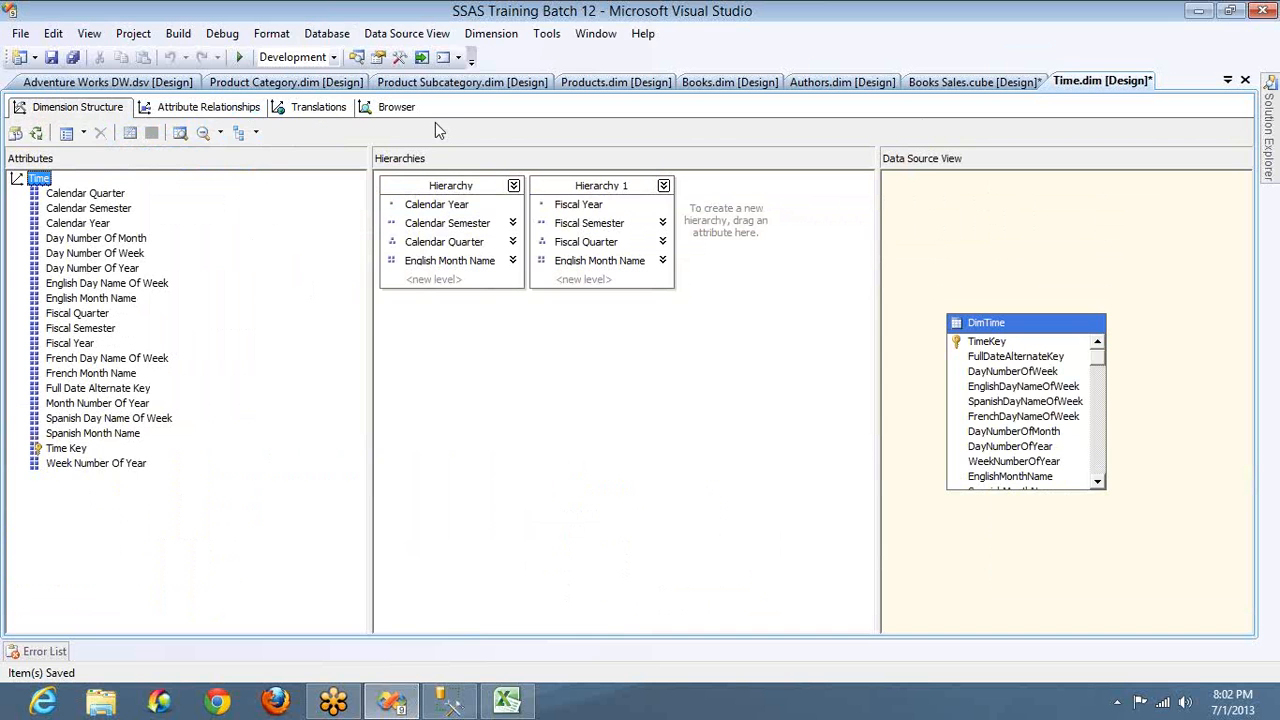
click(236, 108)
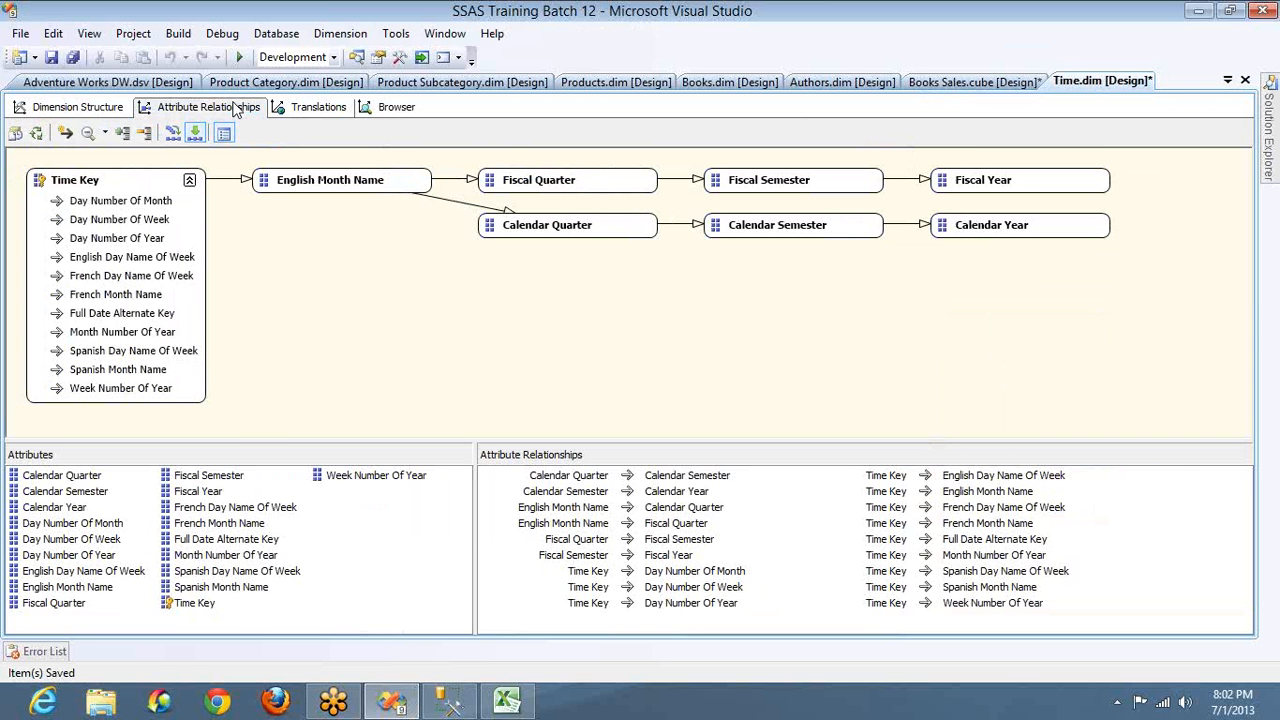
Switch to Excel and list the months Jan, Feb, Mar, Apr, May and Jun in D2:D7 of Sheet2.
key(alt+Tab)
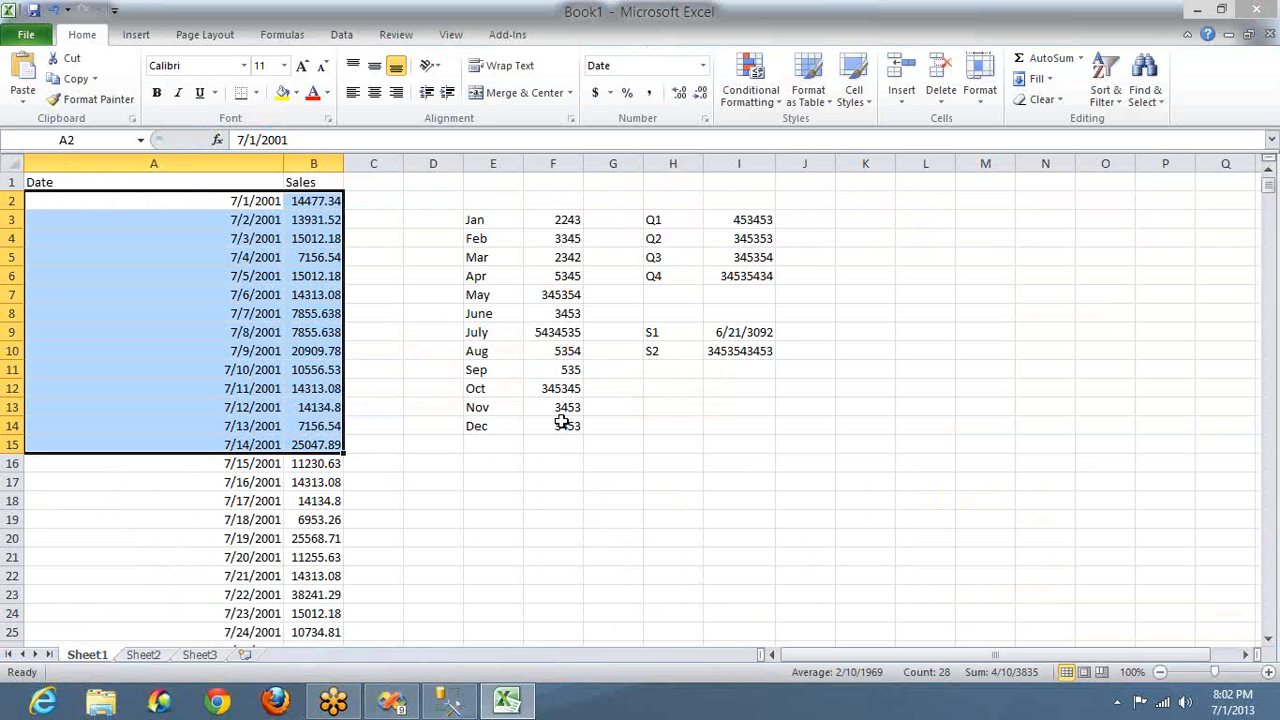
click(145, 655)
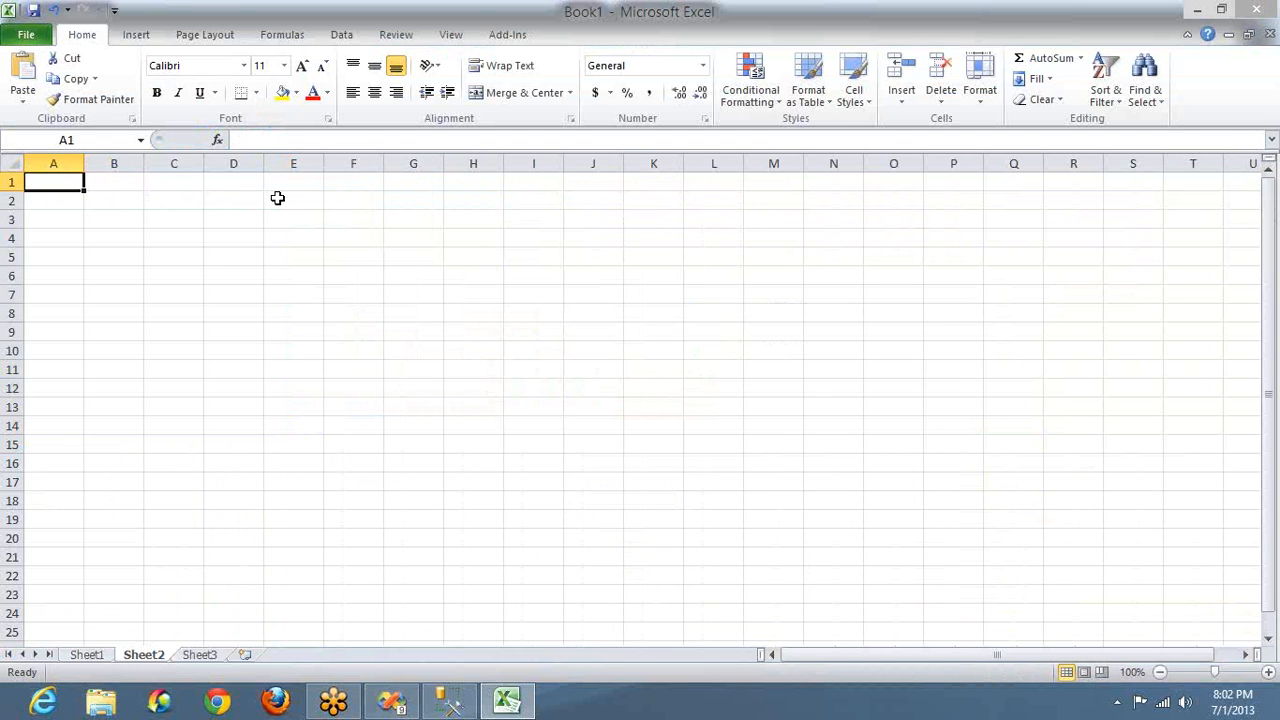
click(246, 203)
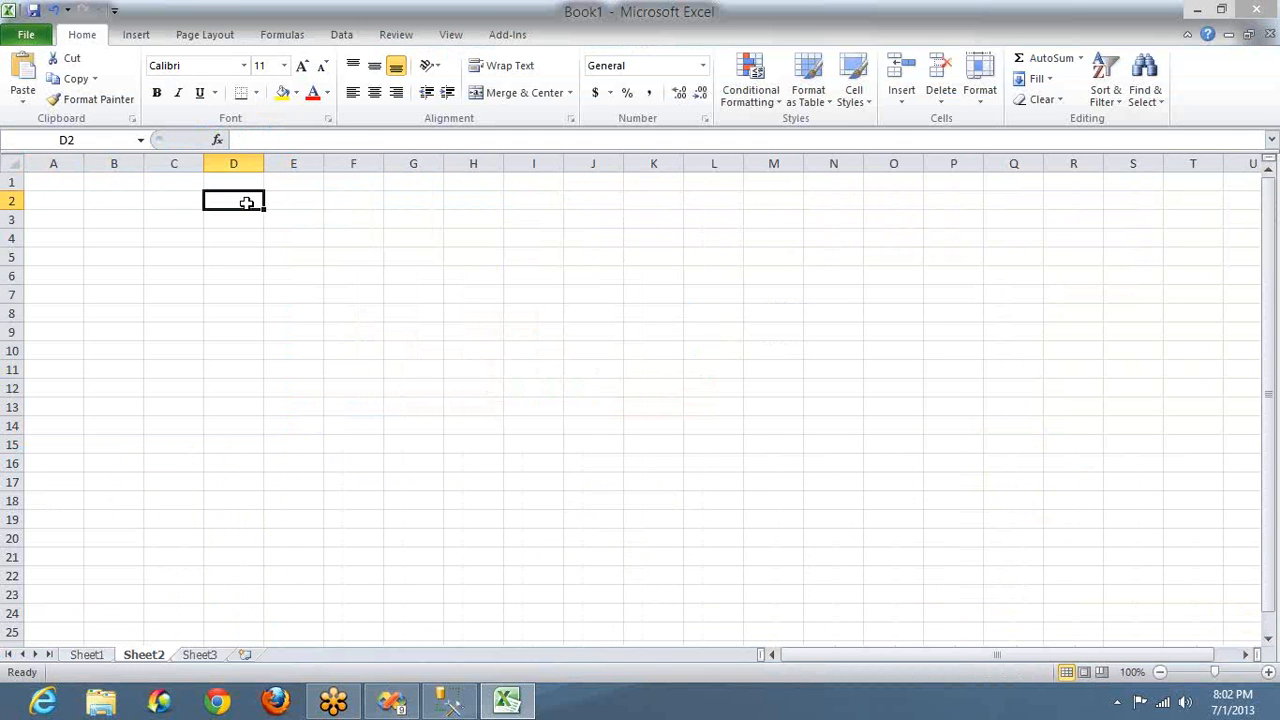
text(Jan)
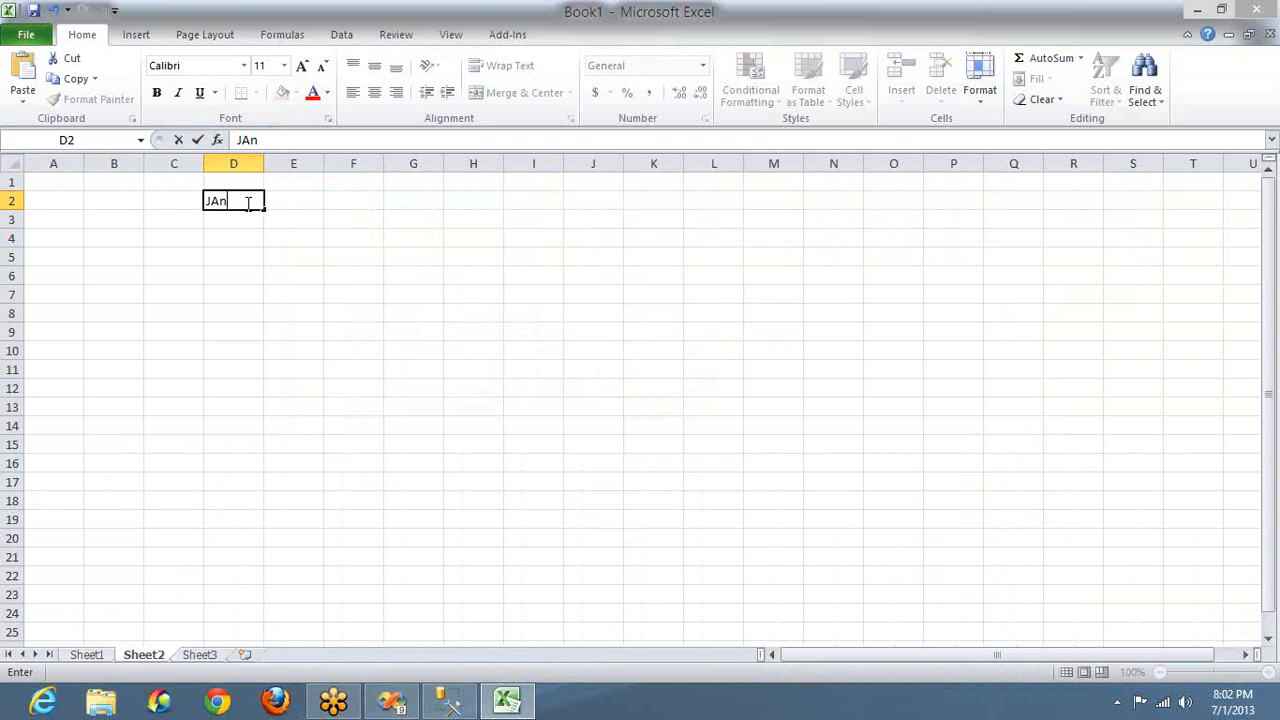
key(Return)
text(Feb)
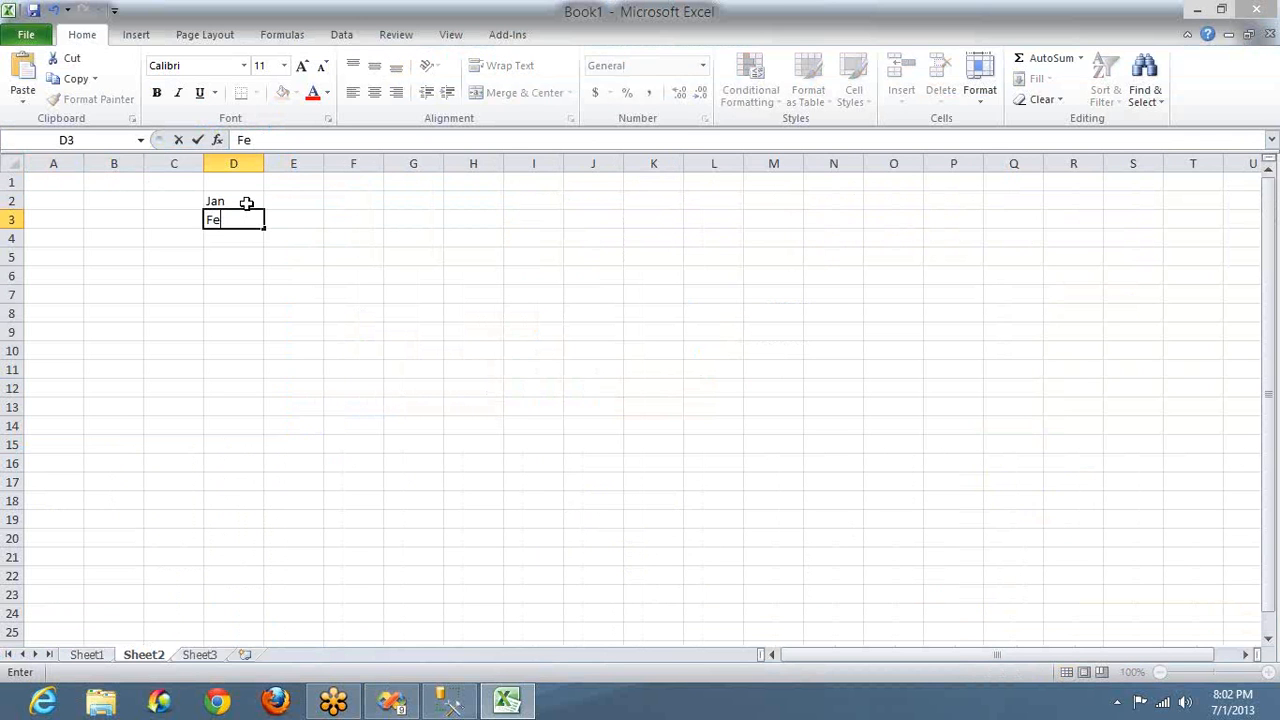
key(Return)
text(MAr)
key(Return)
text(Apr)
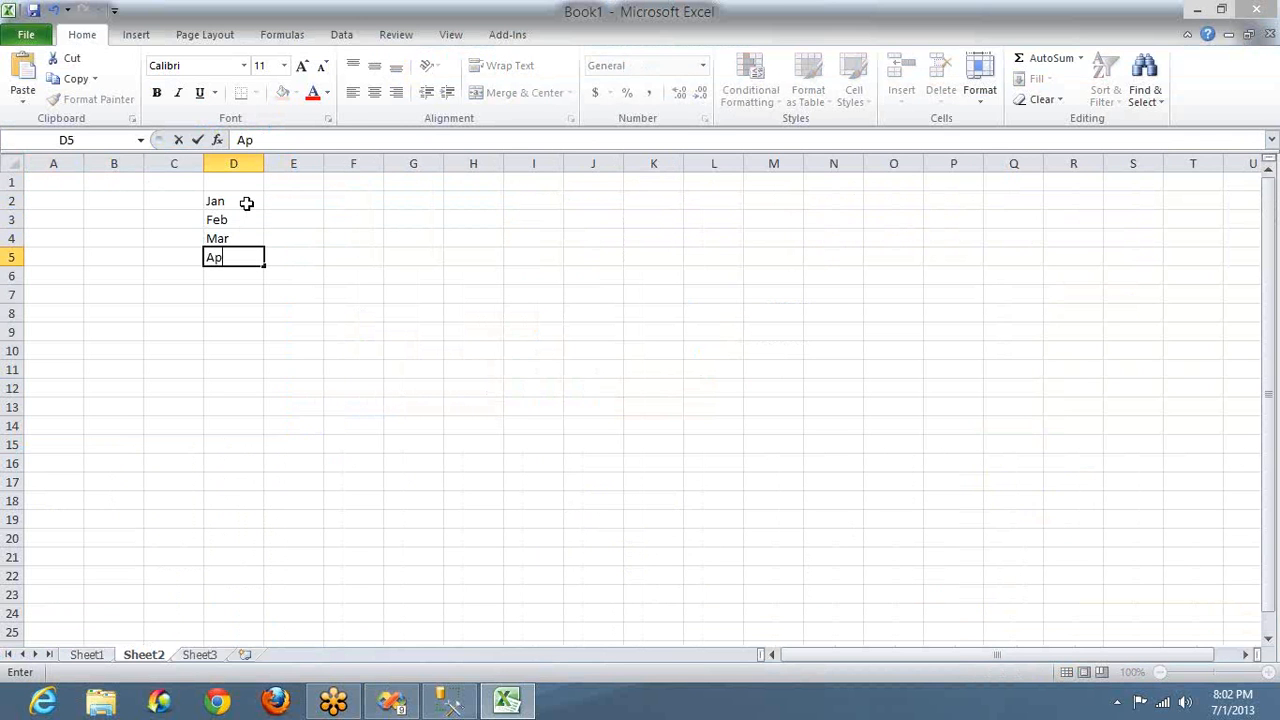
key(Return)
text(May)
key(Return)
text(Jun)
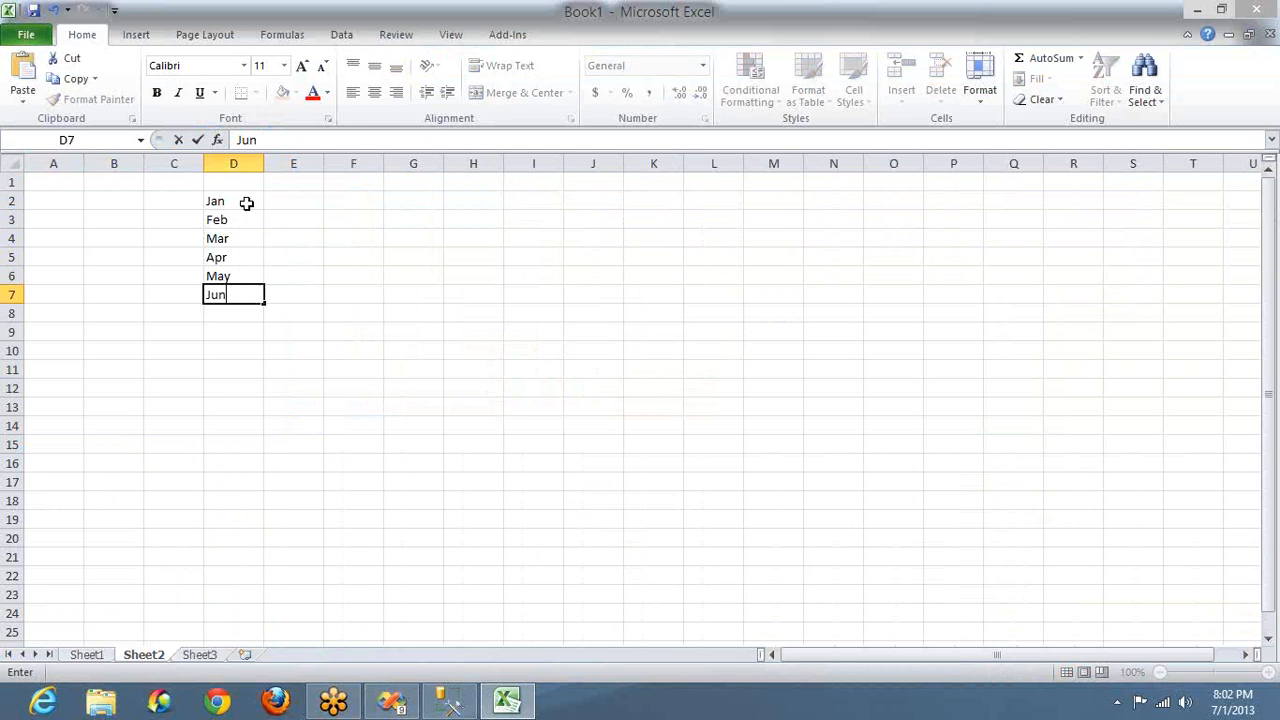
Continue the month list with July, Aug, Sep, Oct, Nov and Dec in D8:D13, correcting the misspelled Oct entry.
key(Return)
text(July)
key(Return)
text(Aug)
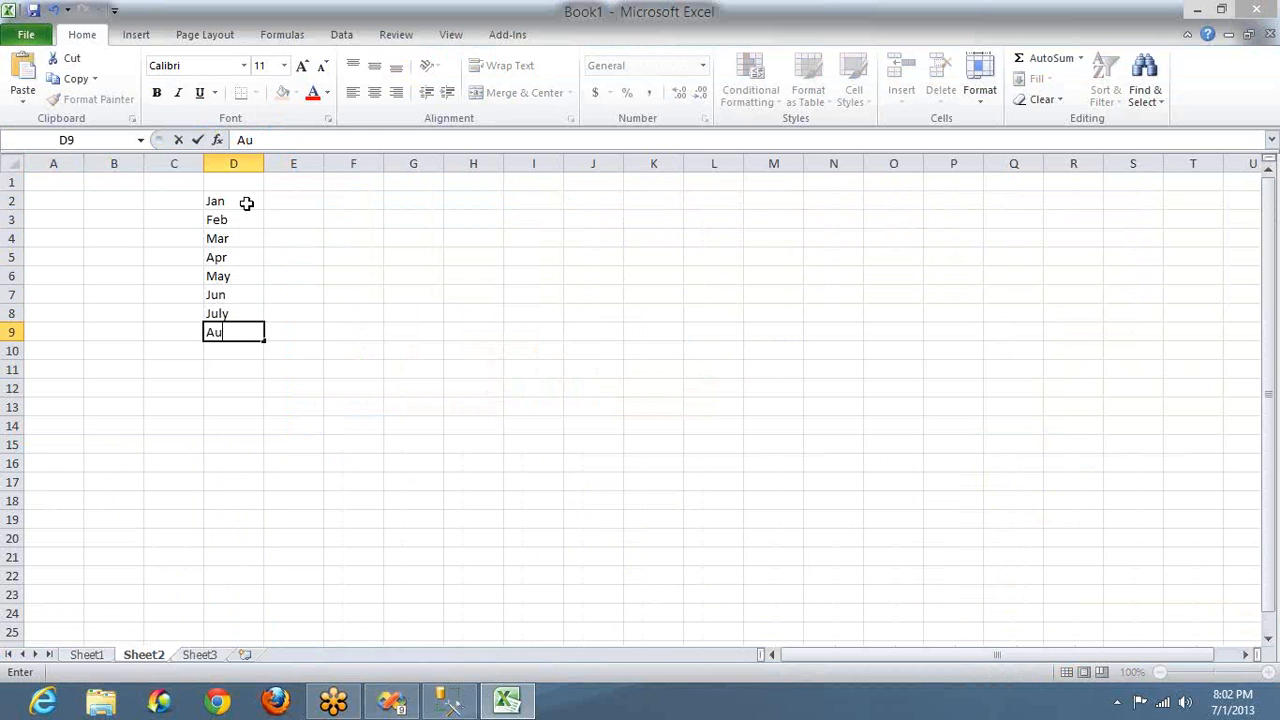
key(Return)
text(Sep)
key(Return)
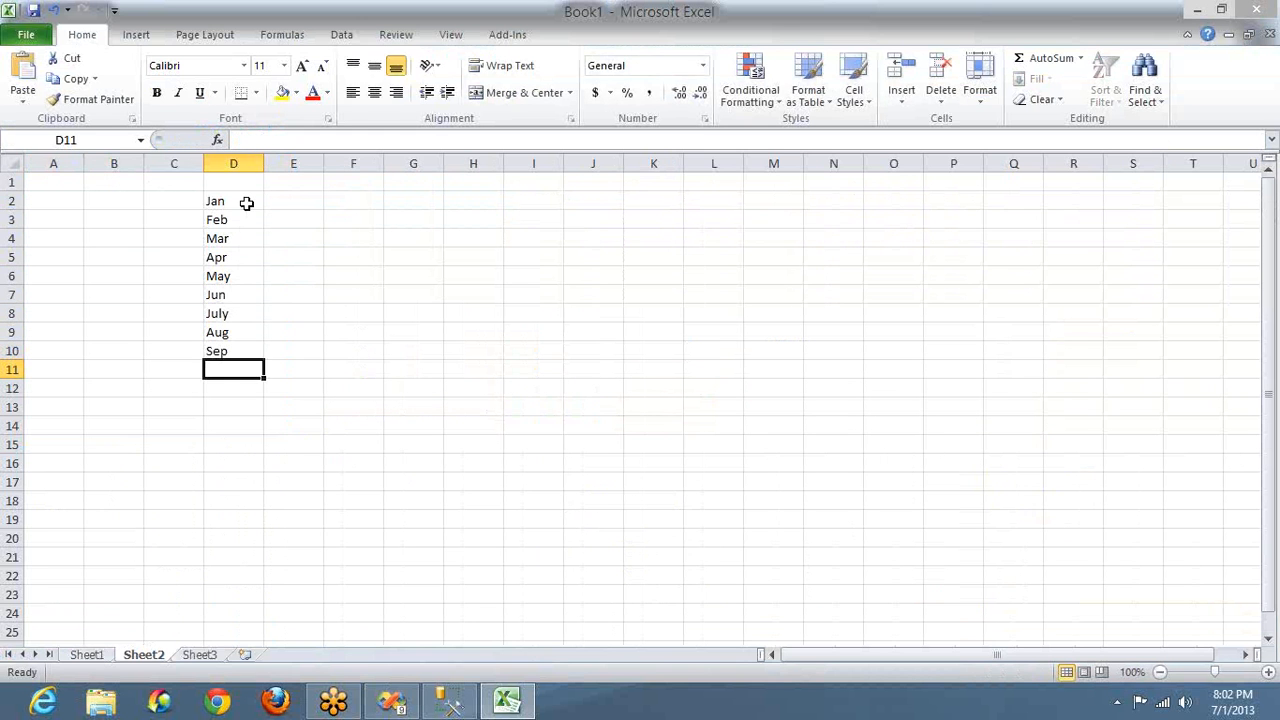
text(Ocy)
key(Return)
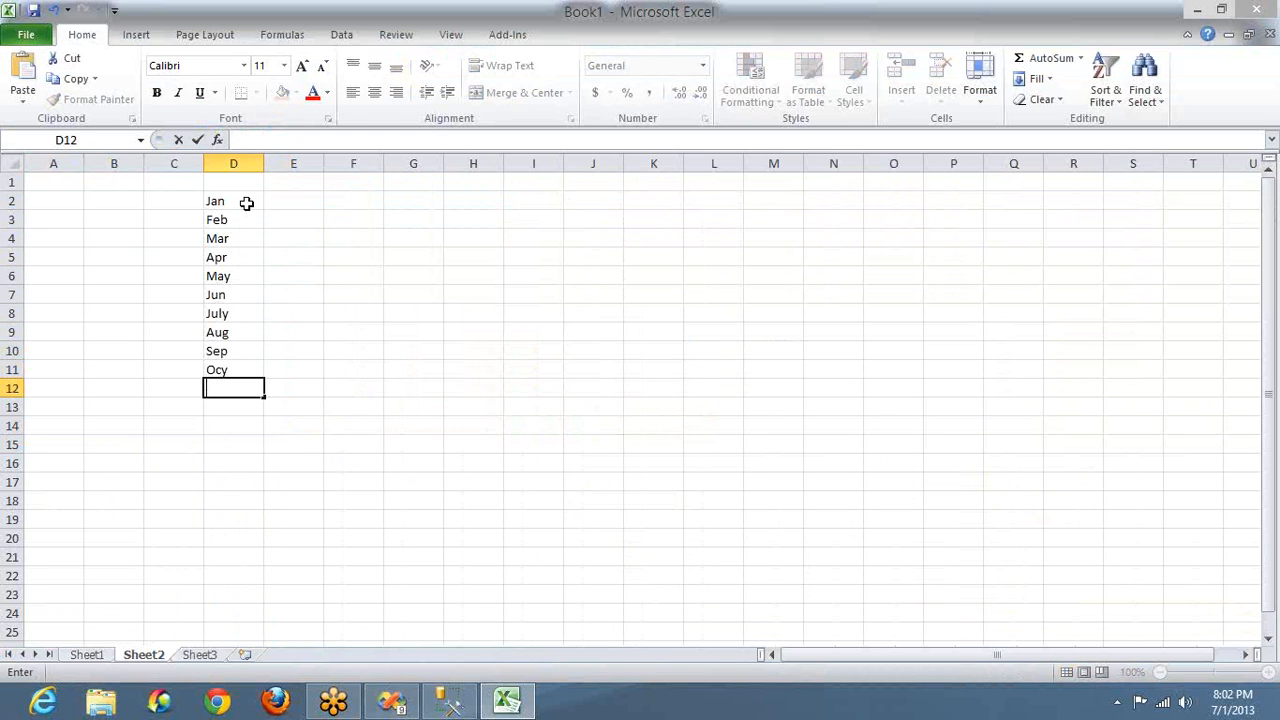
key(Up)
text(Ot)
key(Return)
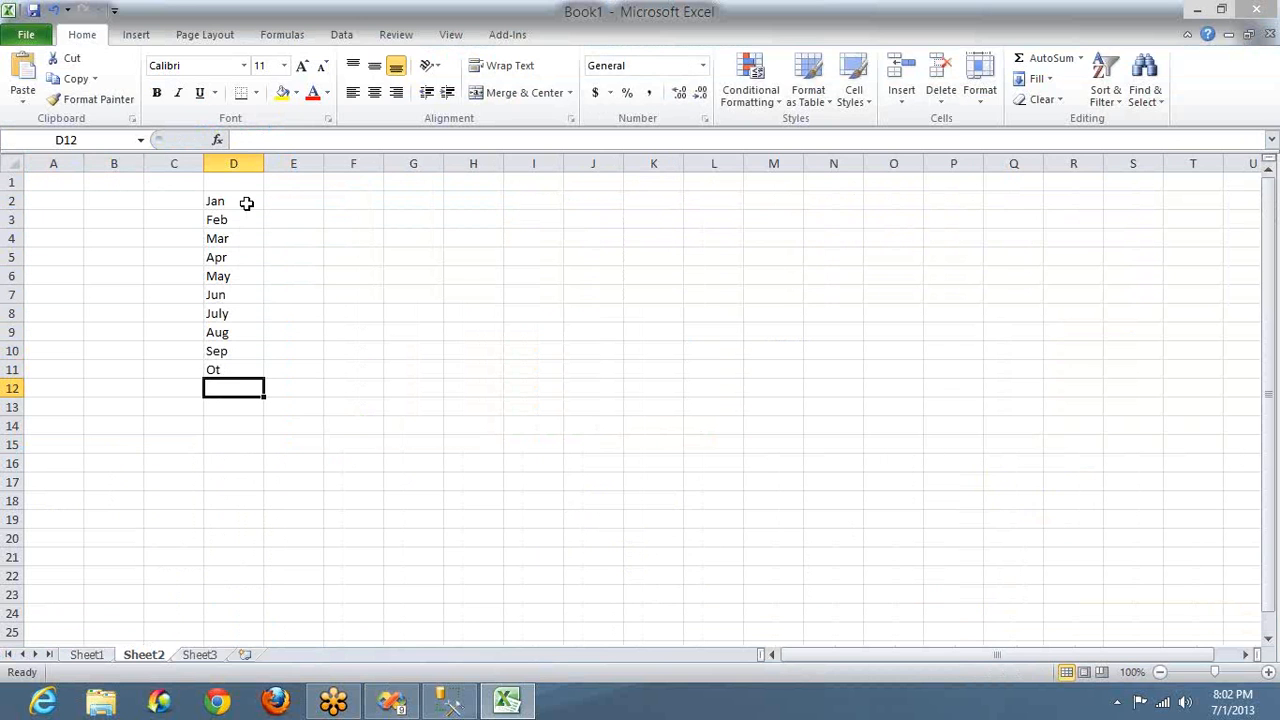
text(Nov)
key(Return)
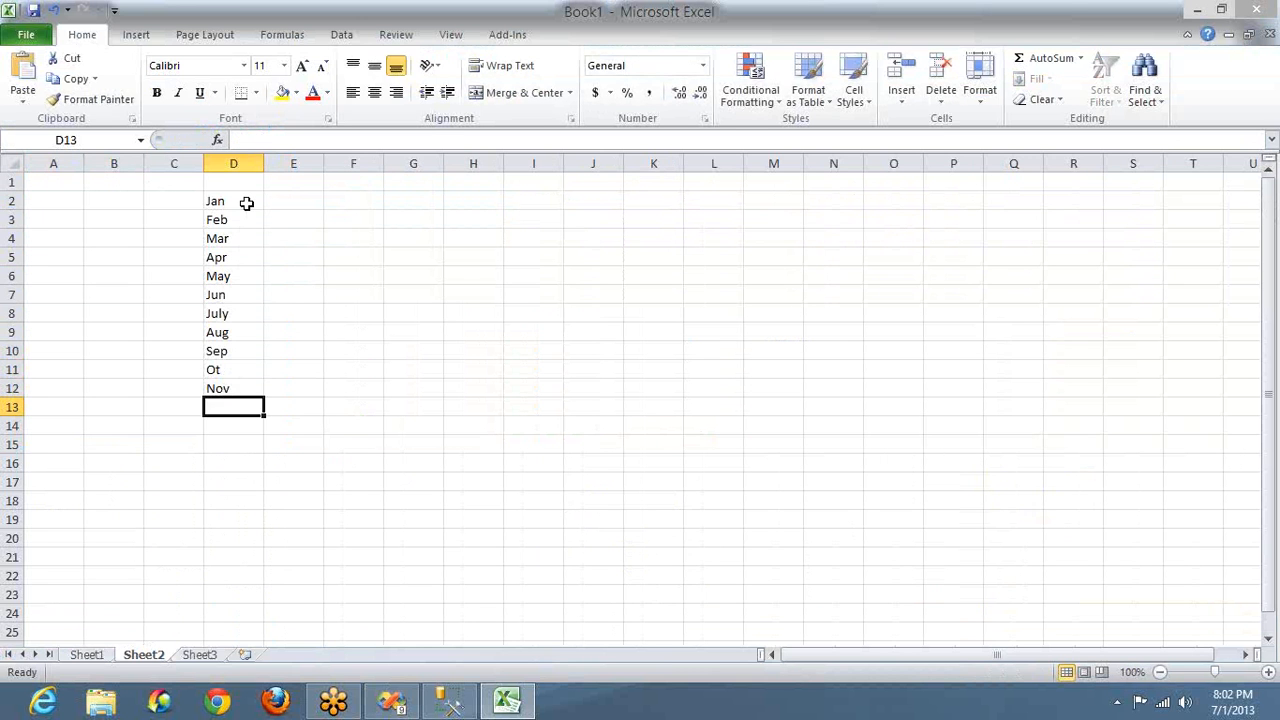
text(DEc)
key(Return)
key(Up)
key(Up)
key(Up)
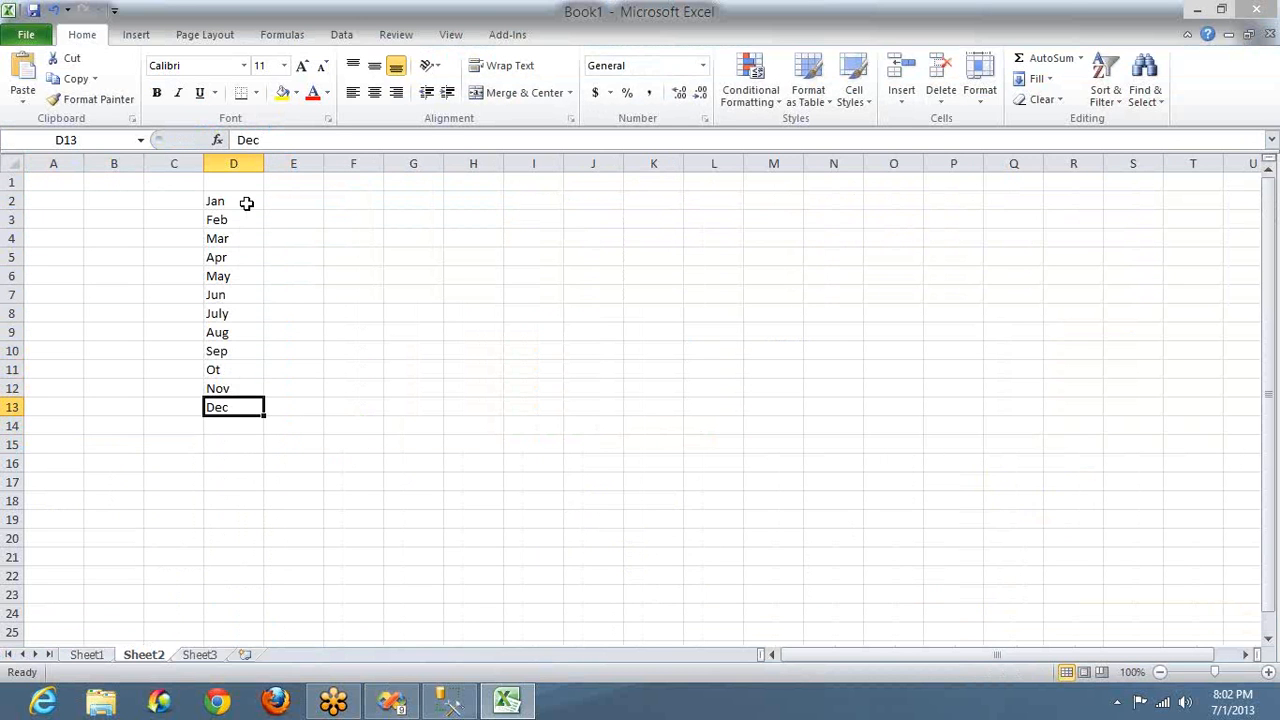
text(Oct)
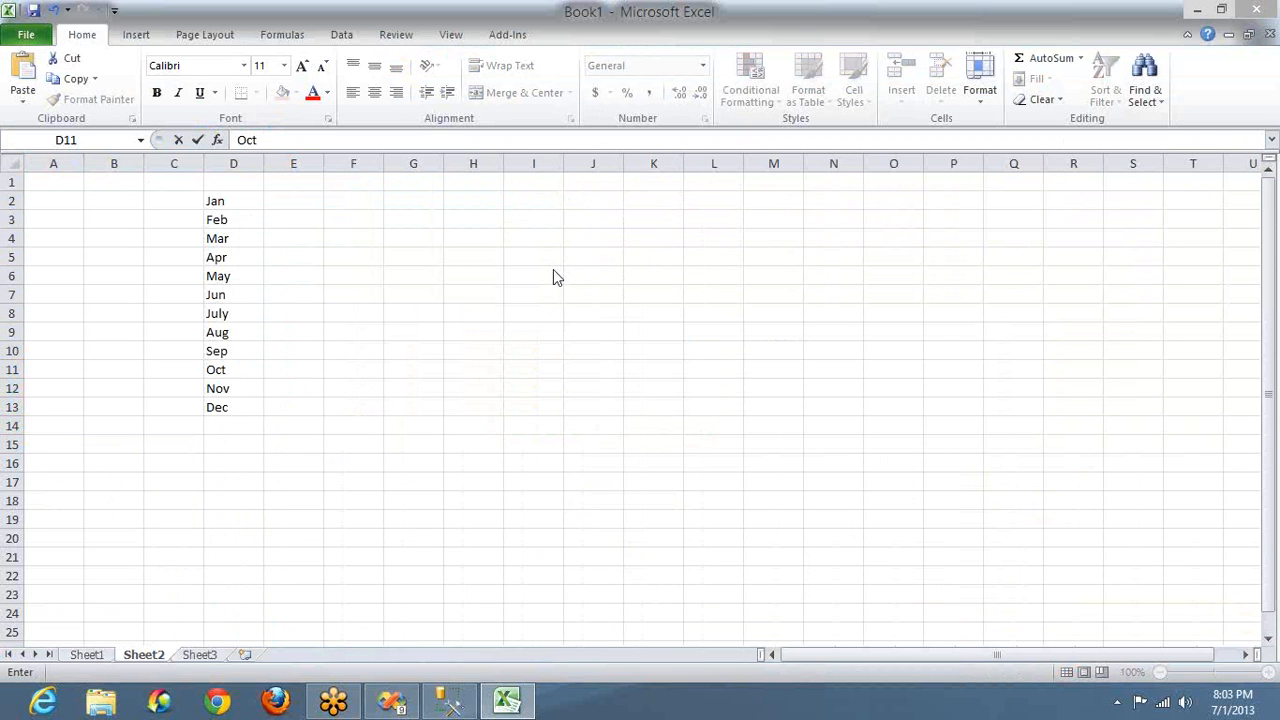
click(277, 202)
key(Down)
key(Down)
key(Down)
key(Down)
key(Down)
key(Down)
key(Down)
key(Down)
key(Down)
key(Down)
key(Down)
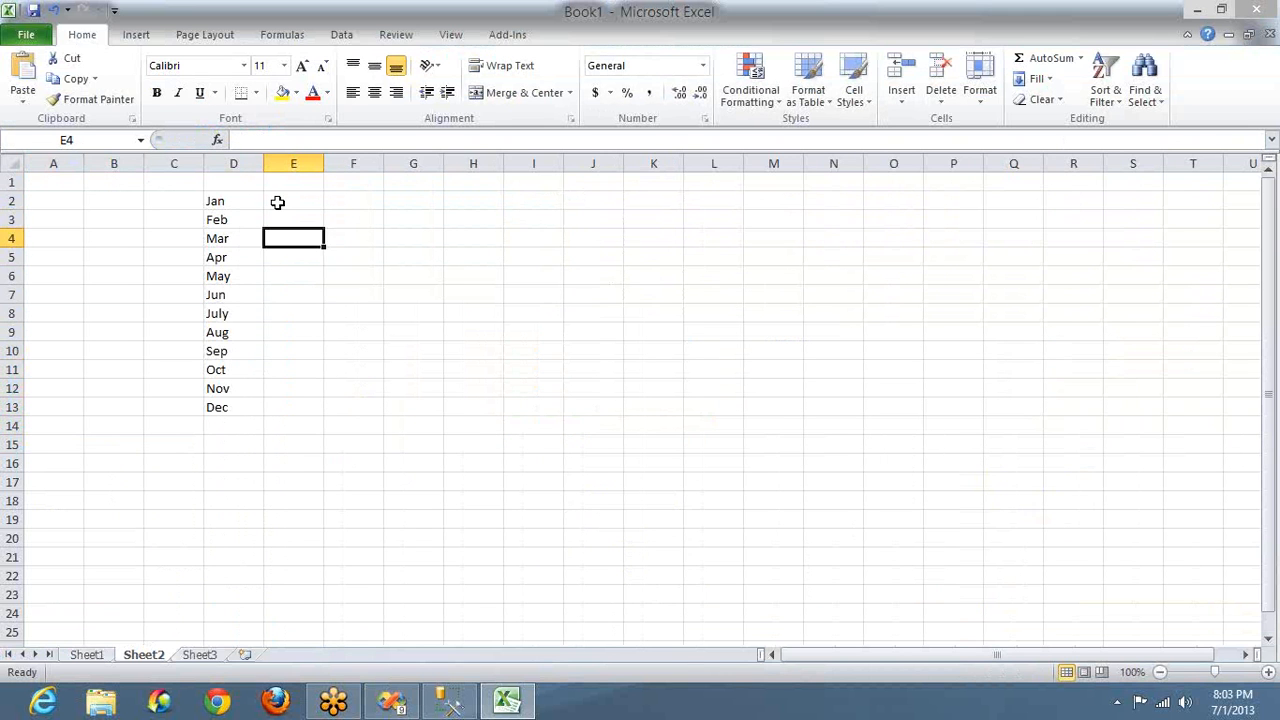
key(Up)
key(Up)
key(Up)
key(Up)
key(Up)
key(Up)
key(Up)
key(Up)
key(Up)
key(Up)
key(Up)
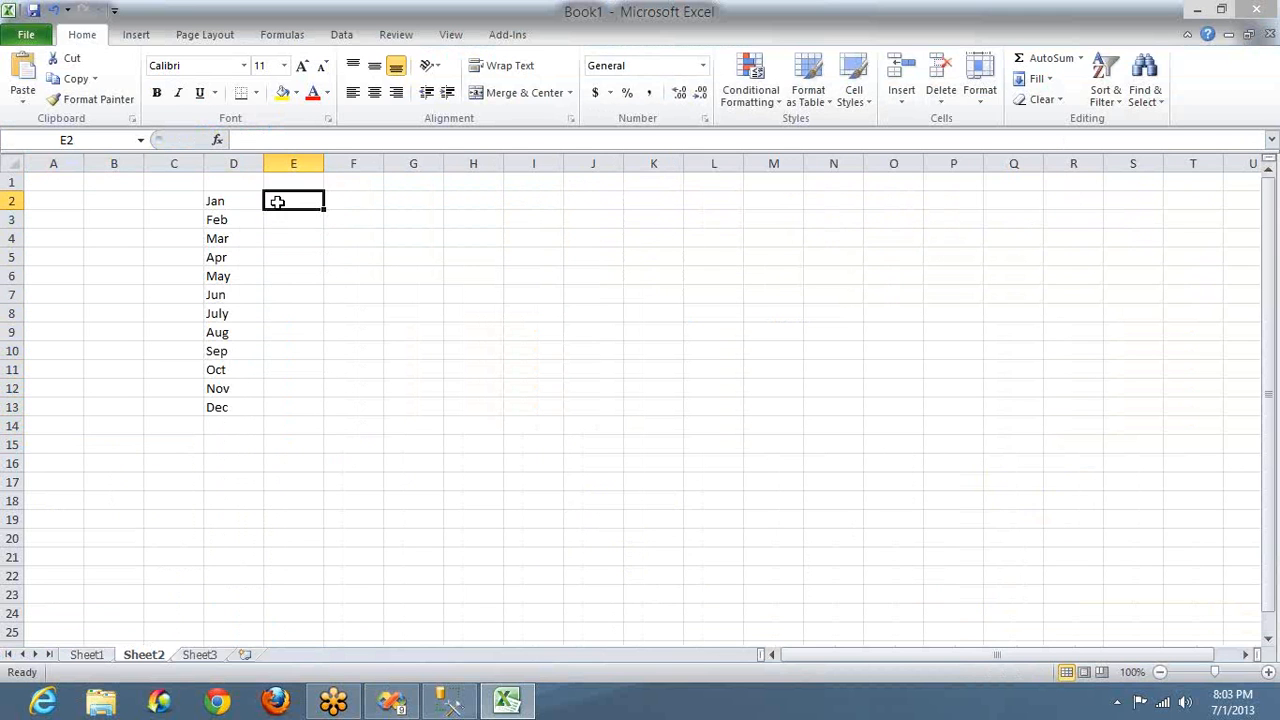
Enter Q1 beside Jan in E2.
text(Q1)
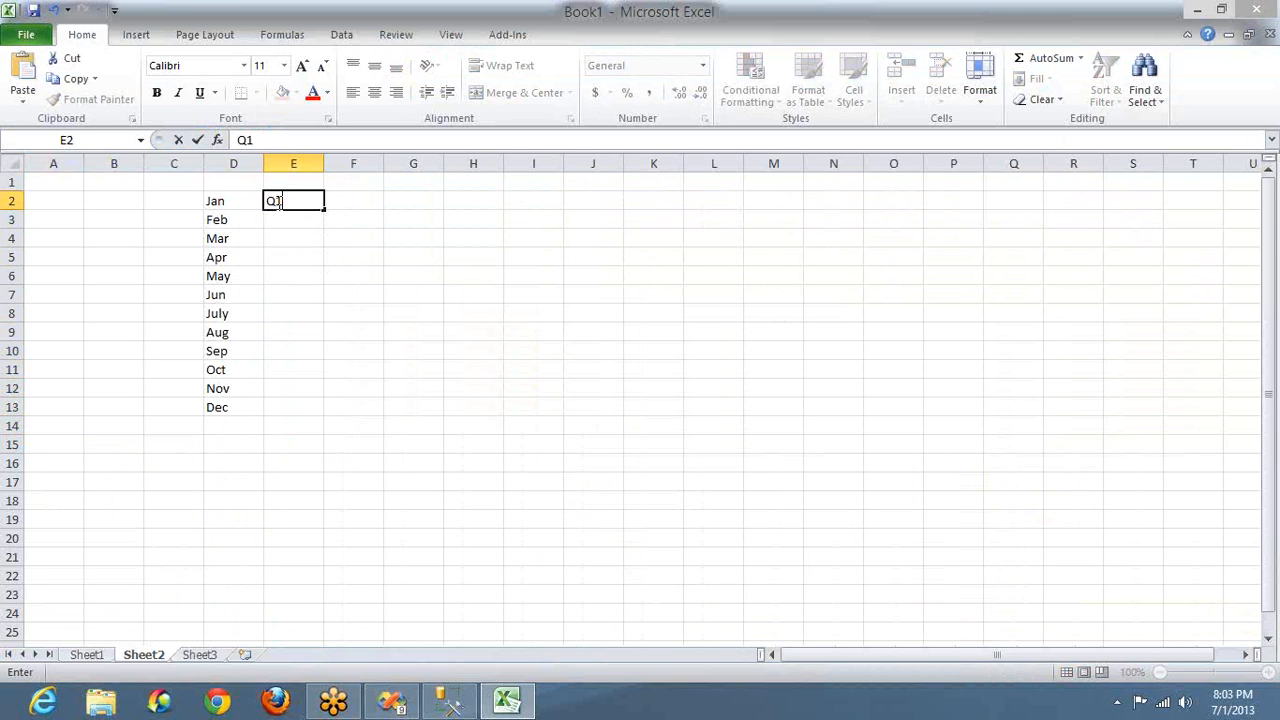
key(Return)
text(Q2)
key(Return)
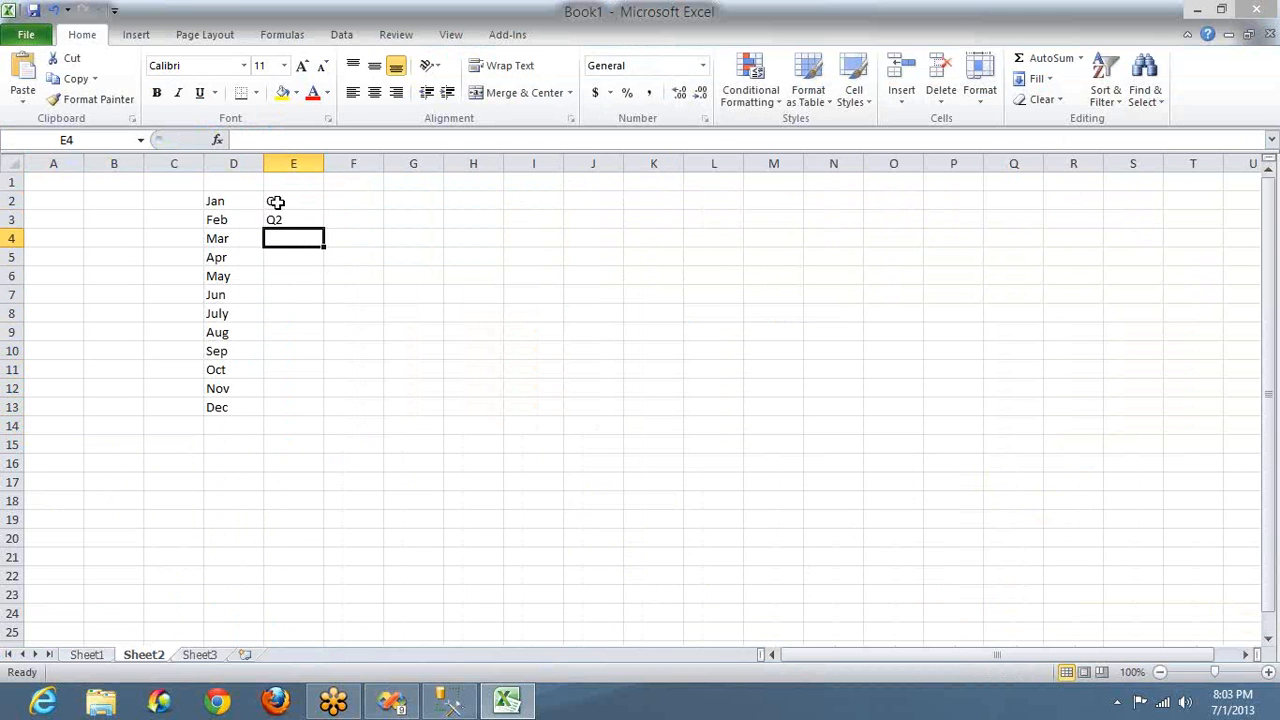
key(Up)
key(Up)
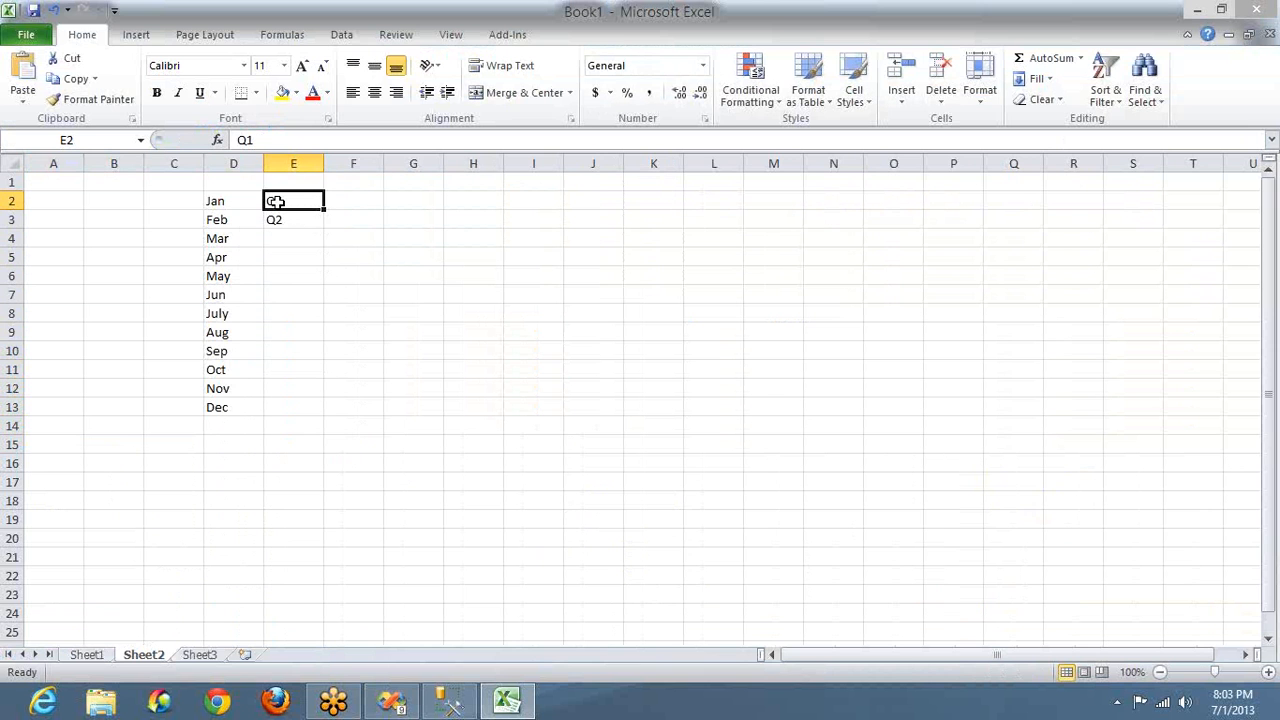
drag(323, 208, 323, 245)
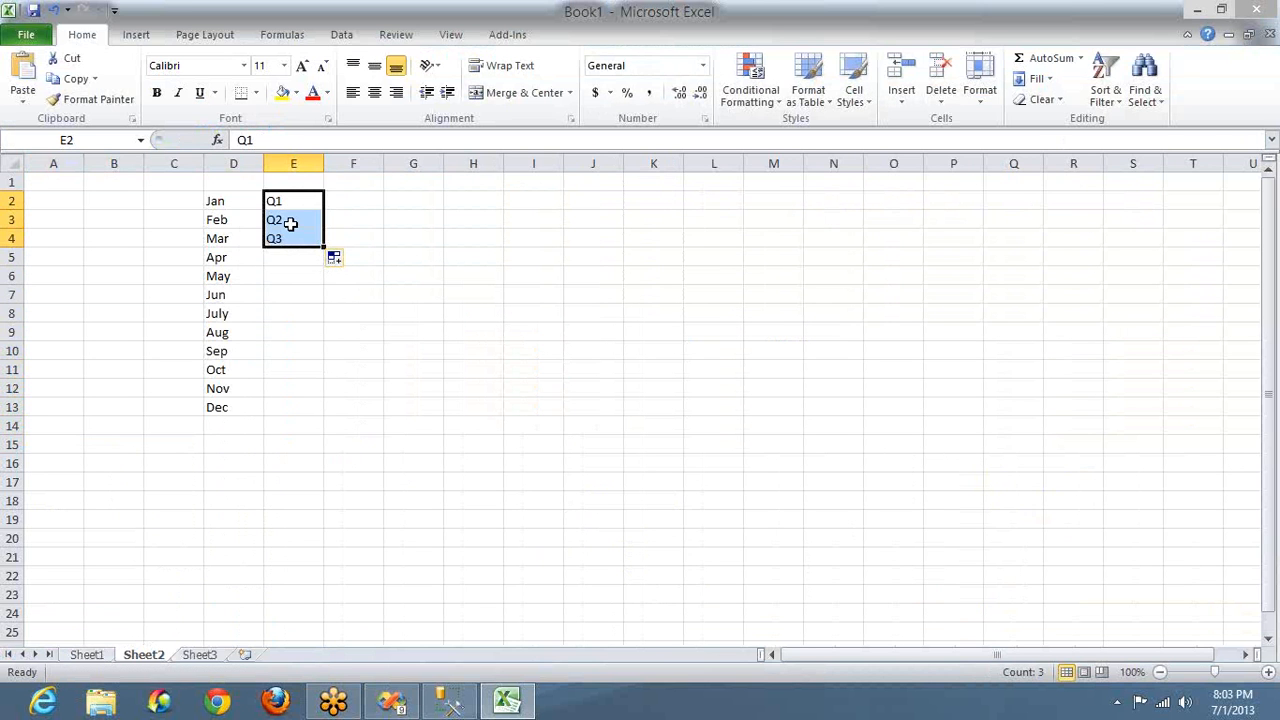
Replace the quarter entries beside Feb and Mar in E3:E4 with Q1.
click(290, 223)
text(Q1)
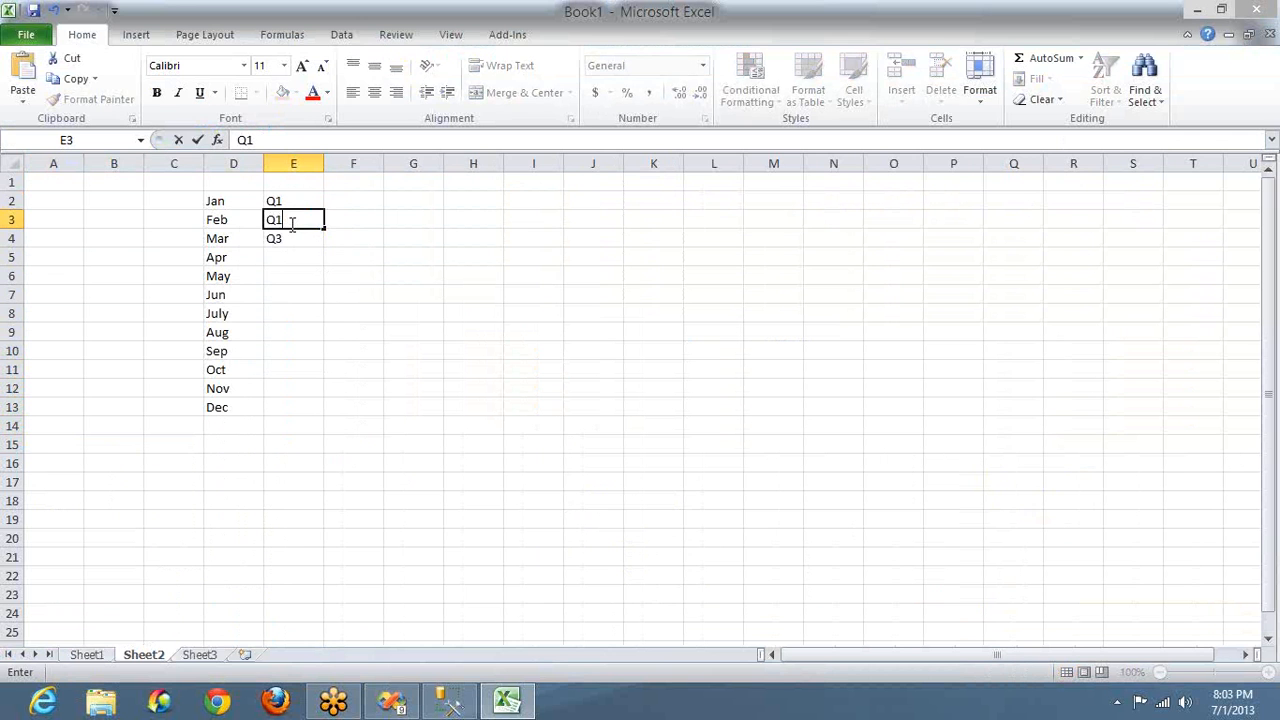
key(Return)
text(Q1)
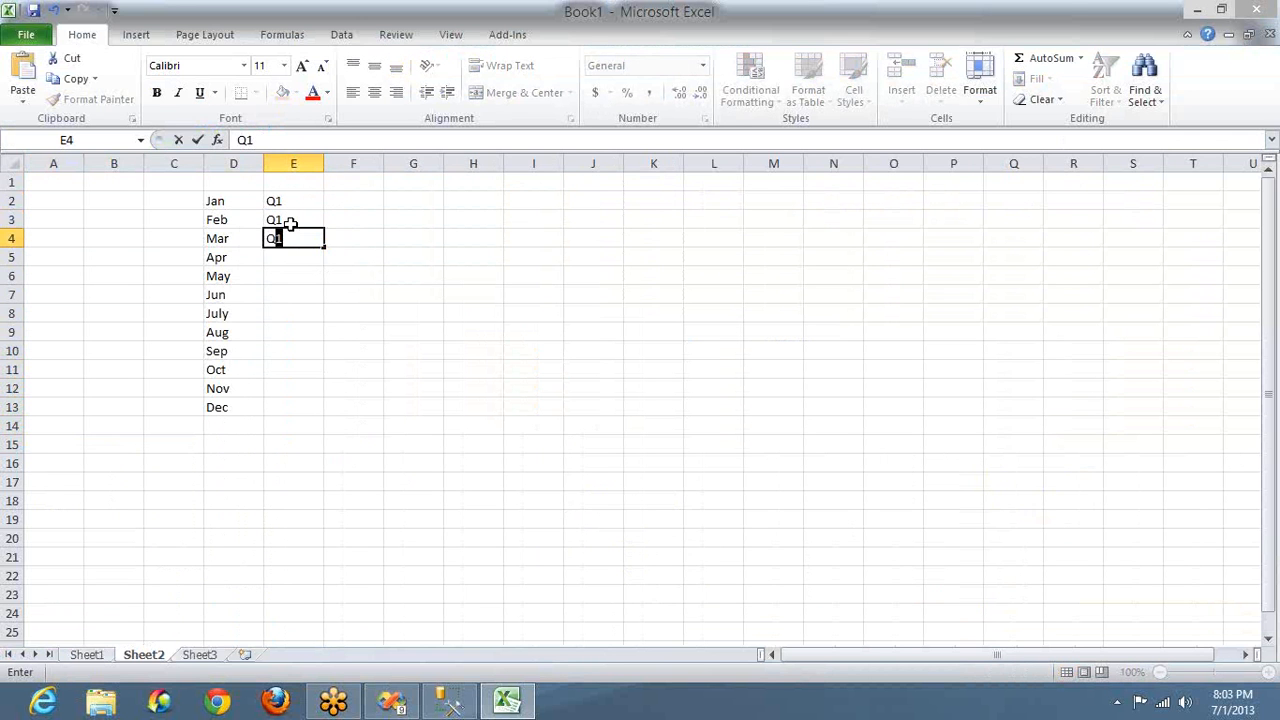
key(Return)
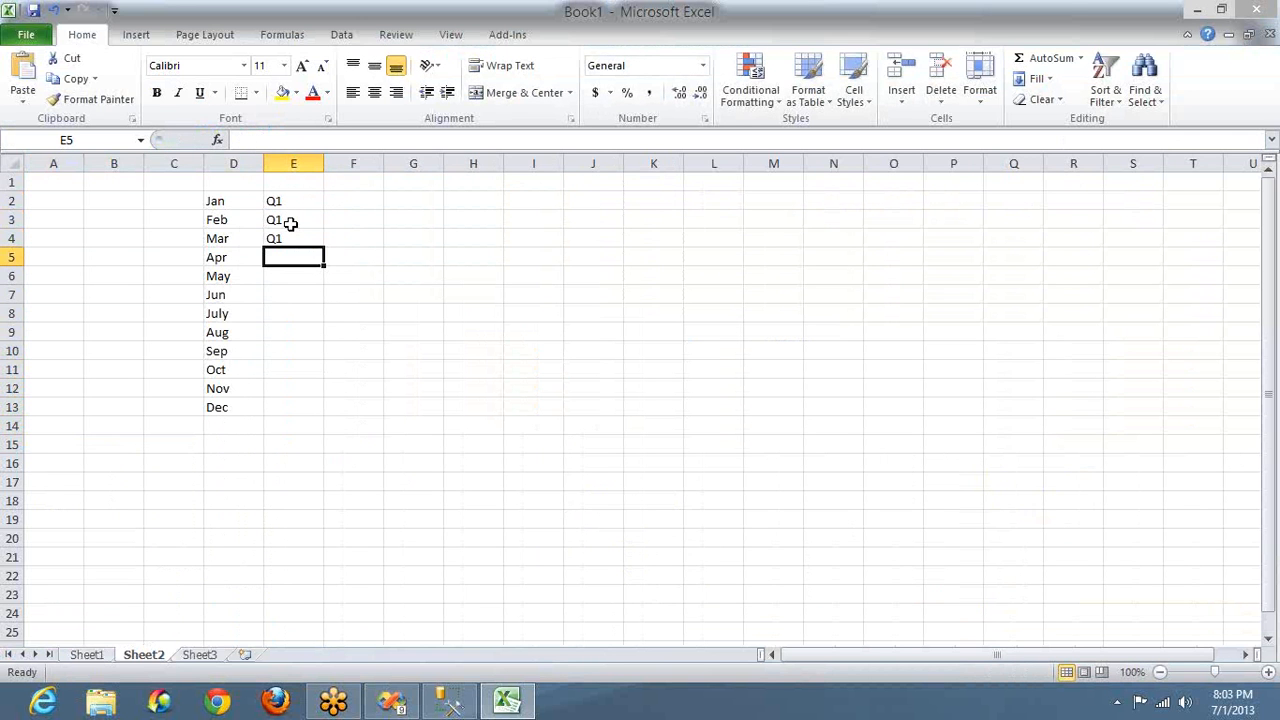
Enter Q2 beside Apr, May and Jun in E5:E7.
text(Q2)
key(Return)
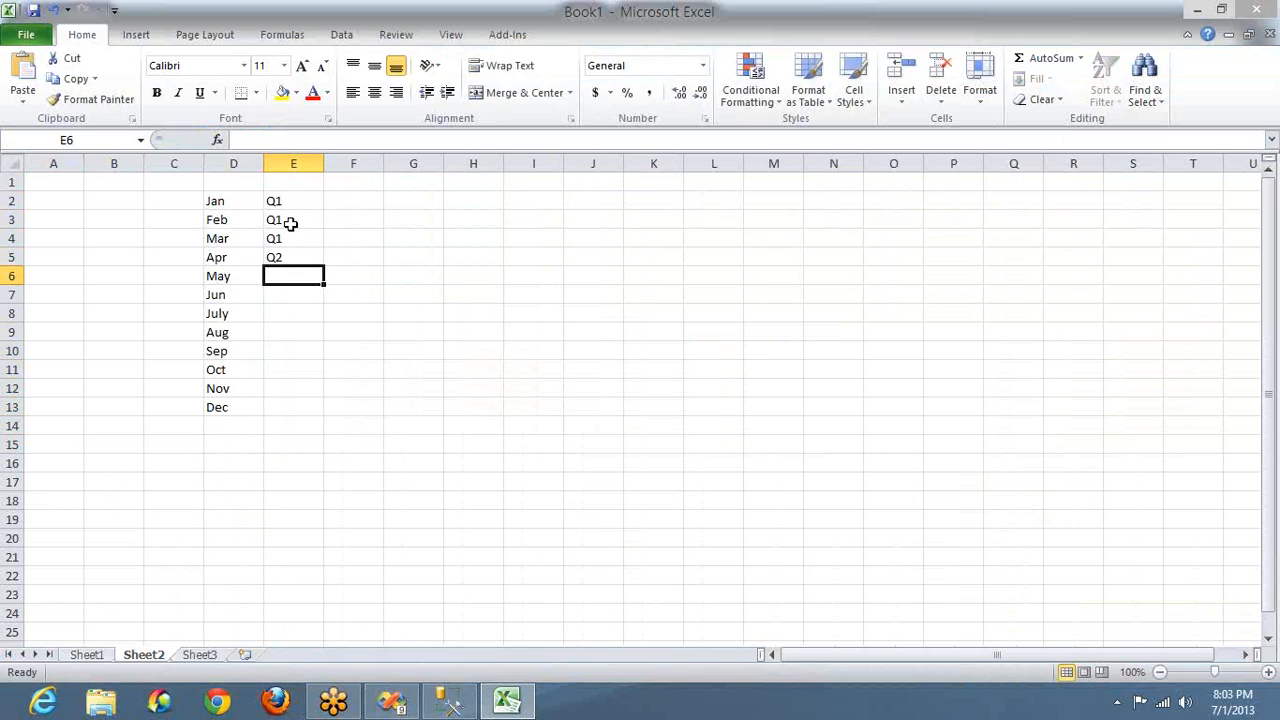
text(Q2)
key(Return)
text(Q2)
key(Return)
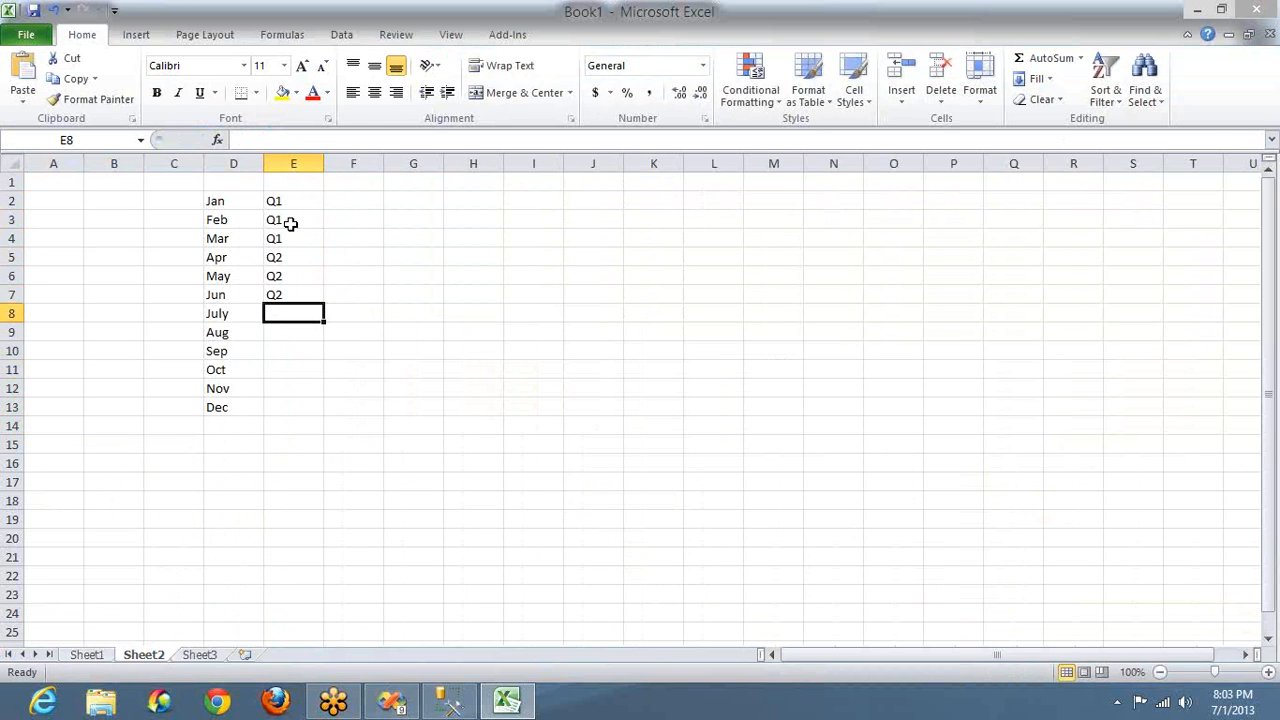
Enter Q3 beside July, Aug and Sep in E8:E10.
text(Q3)
key(Return)
text(Q3)
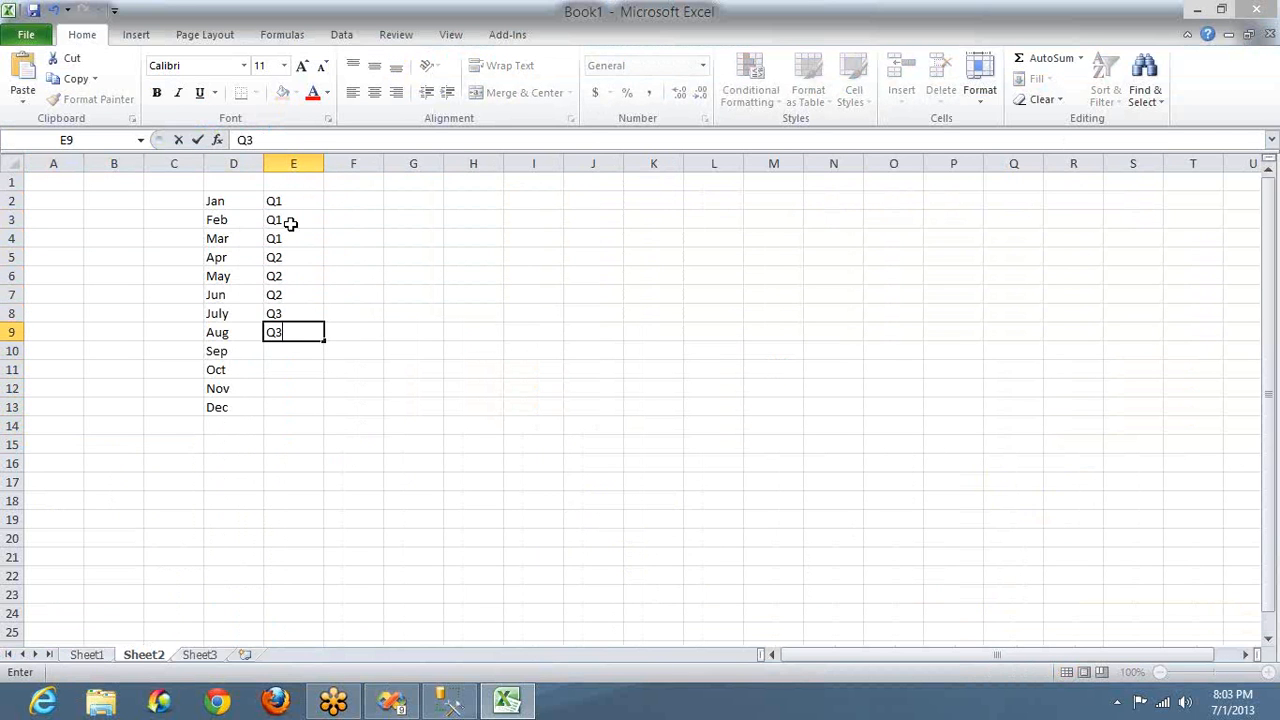
key(Return)
text(Q)
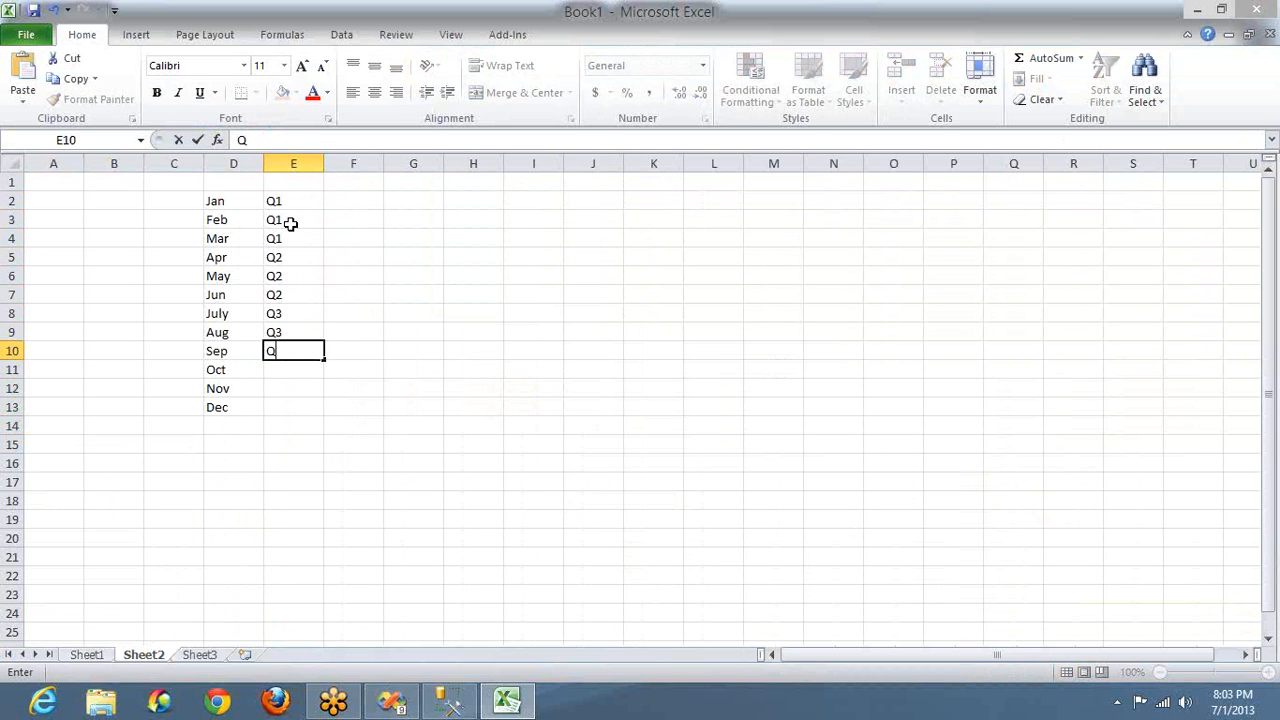
text(3)
key(Return)
Enter Q4 beside Oct, Nov and Dec in E11:E13.
text(Q4)
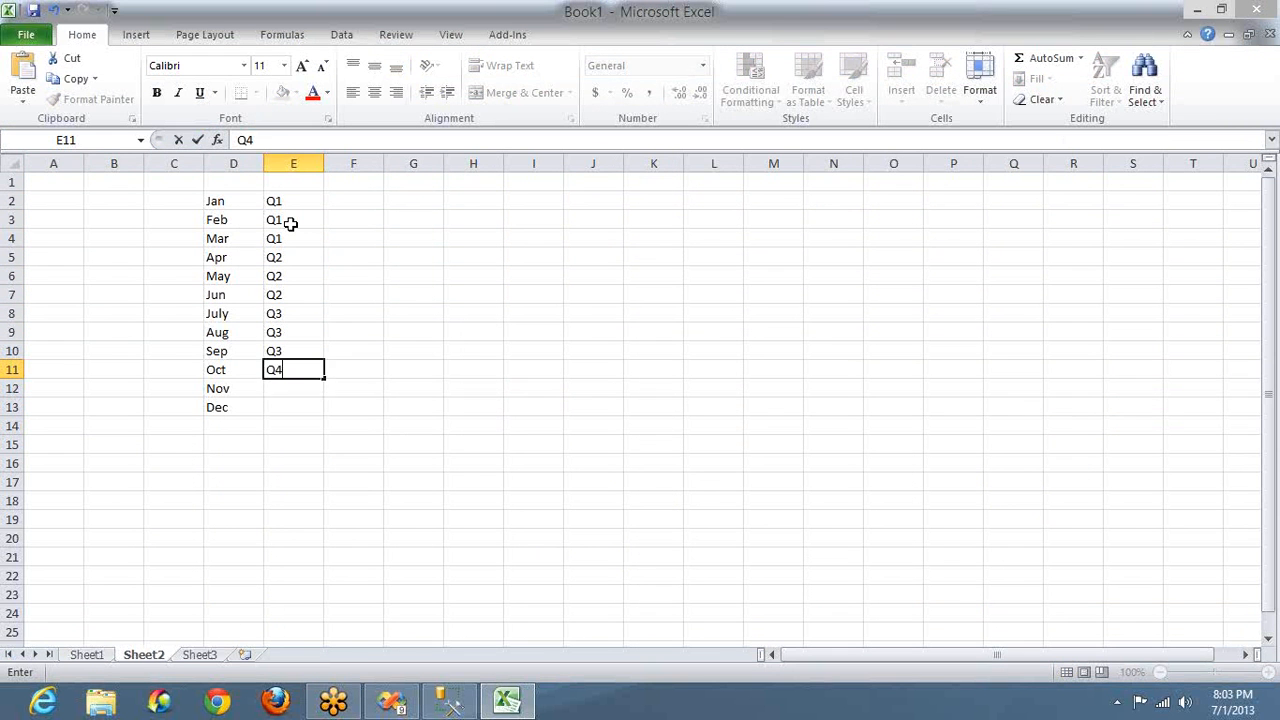
key(Return)
text(Q4)
key(Return)
text(Q4)
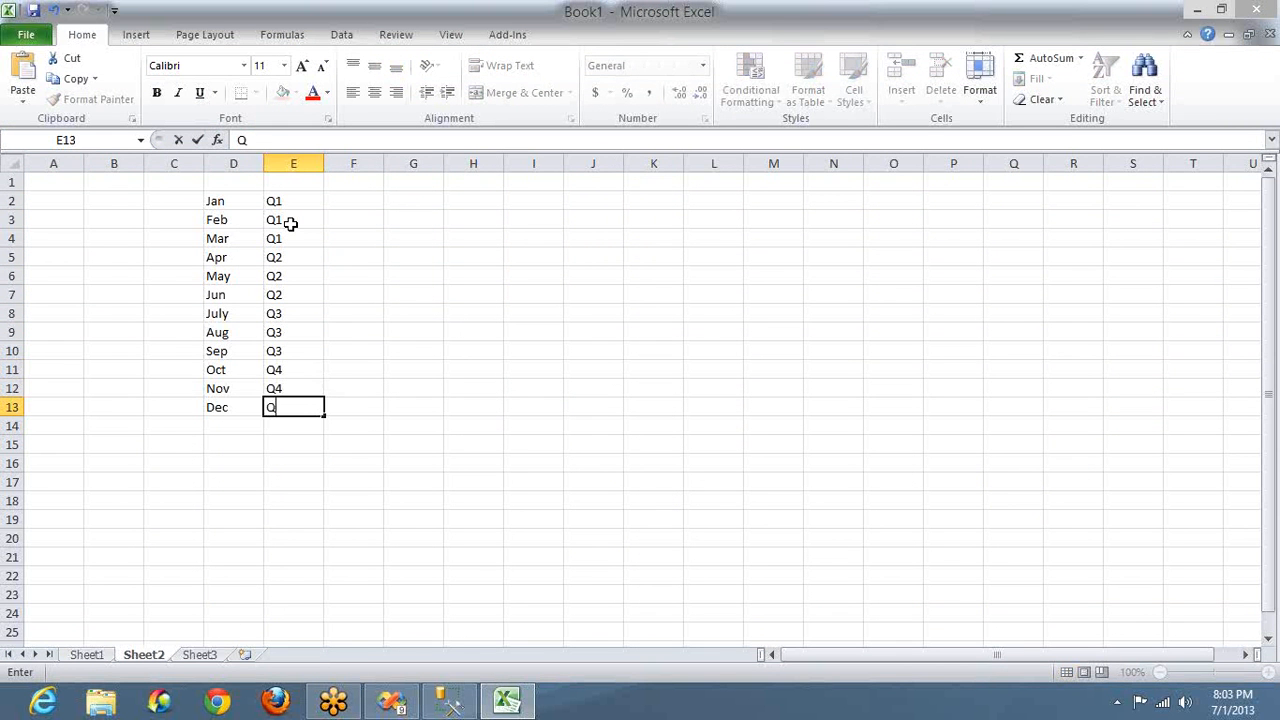
key(Return)
Head the quarter column CQ in E1 and add the header FQ in F1.
key(Up)
key(Up)
key(Up)
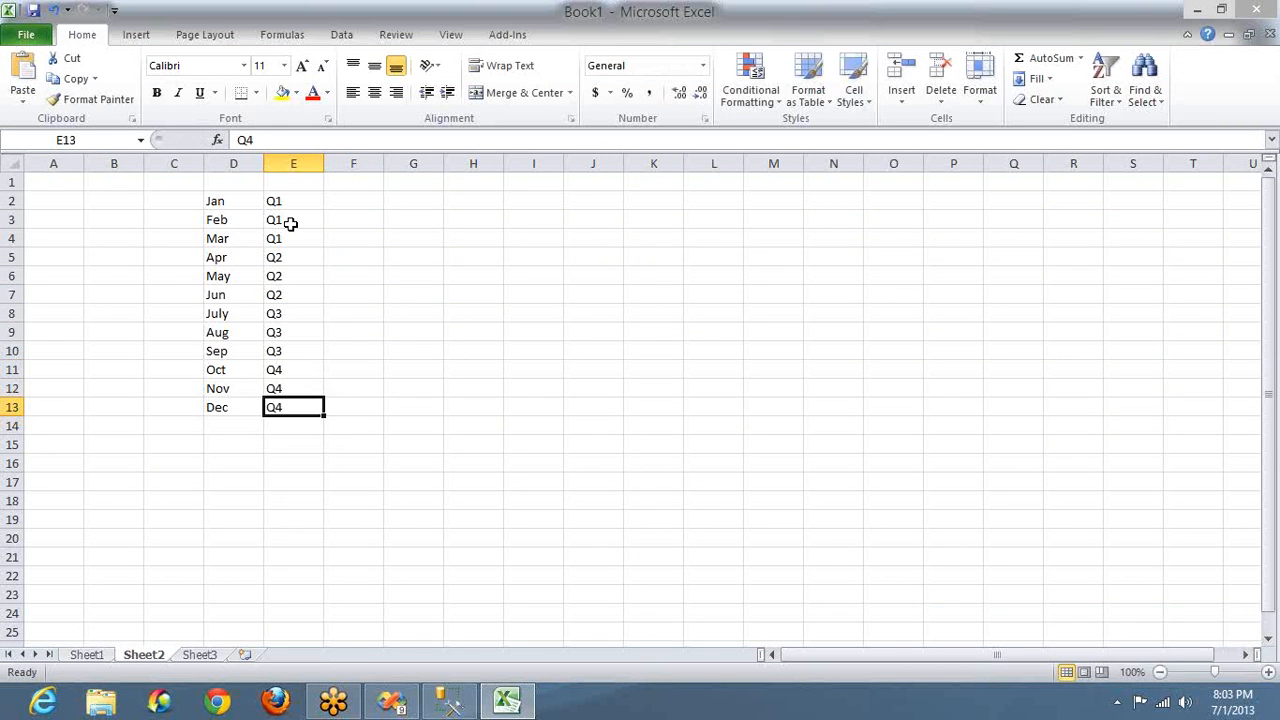
key(Up)
key(Up)
key(Up)
key(Up)
key(Up)
key(Up)
key(Up)
key(Up)
key(Up)
key(Up)
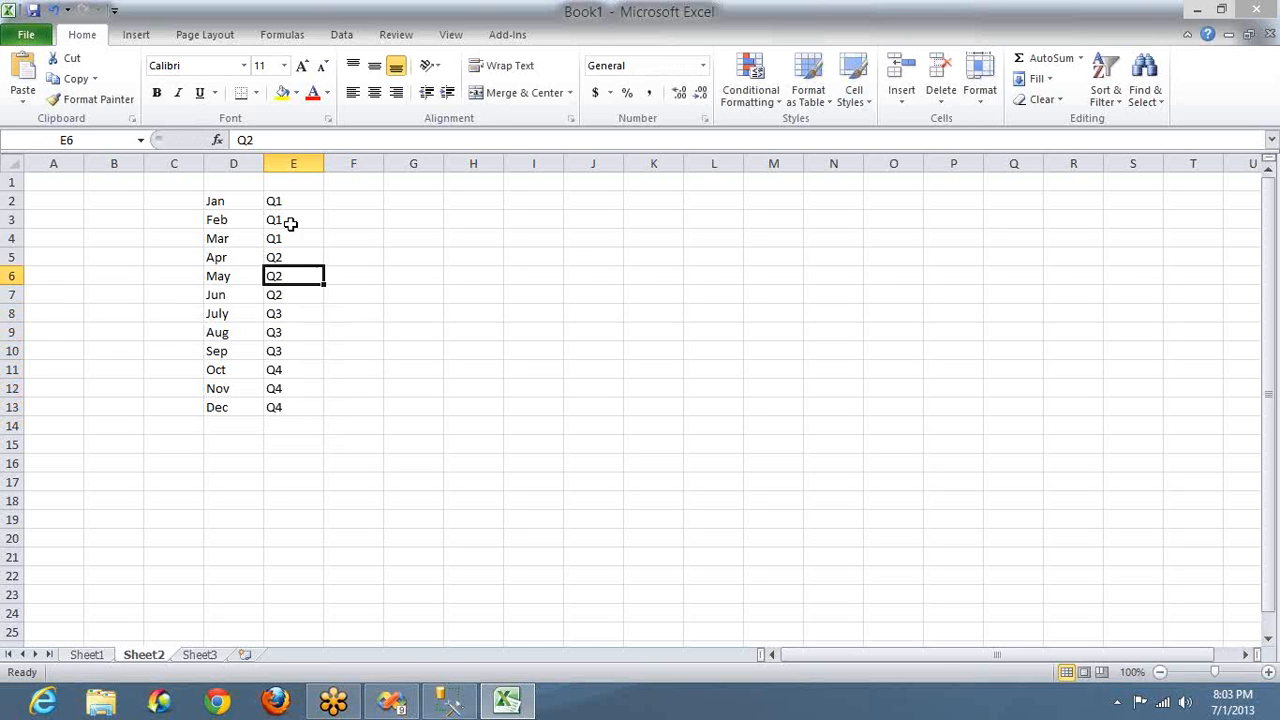
text(C)
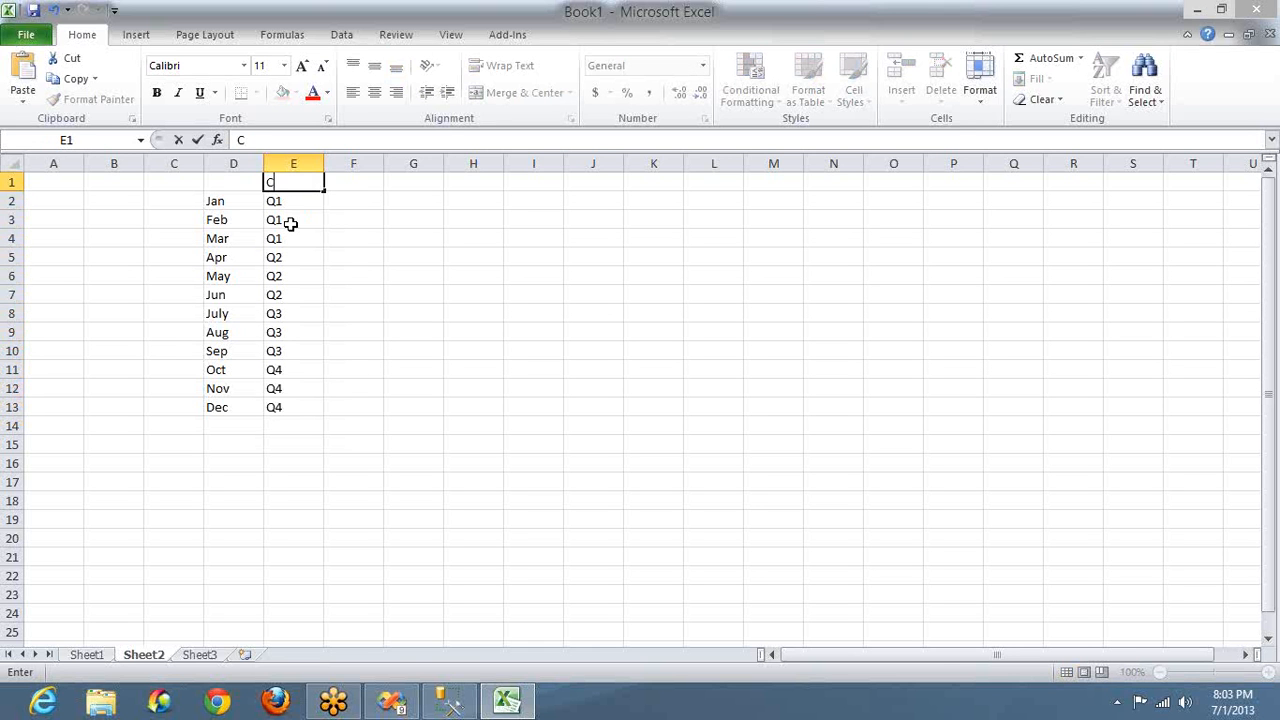
text(Q)
key(Tab)
text(F)
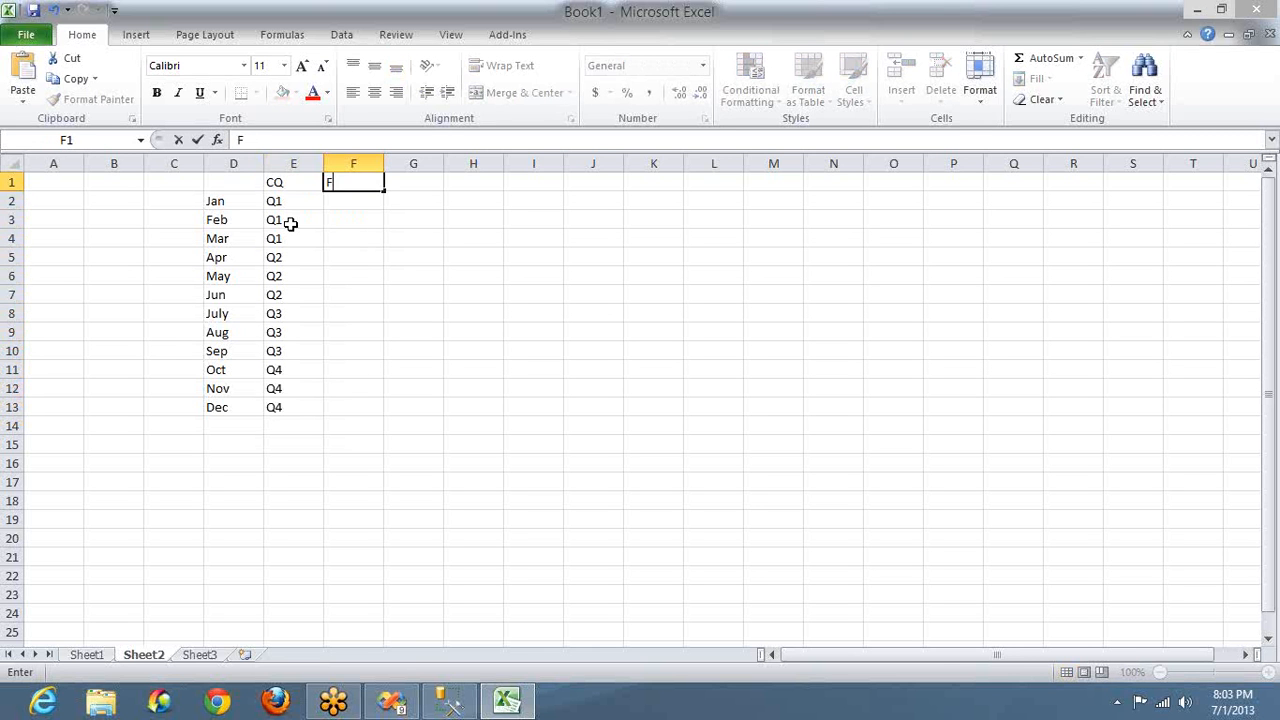
text(Q)
key(Return)
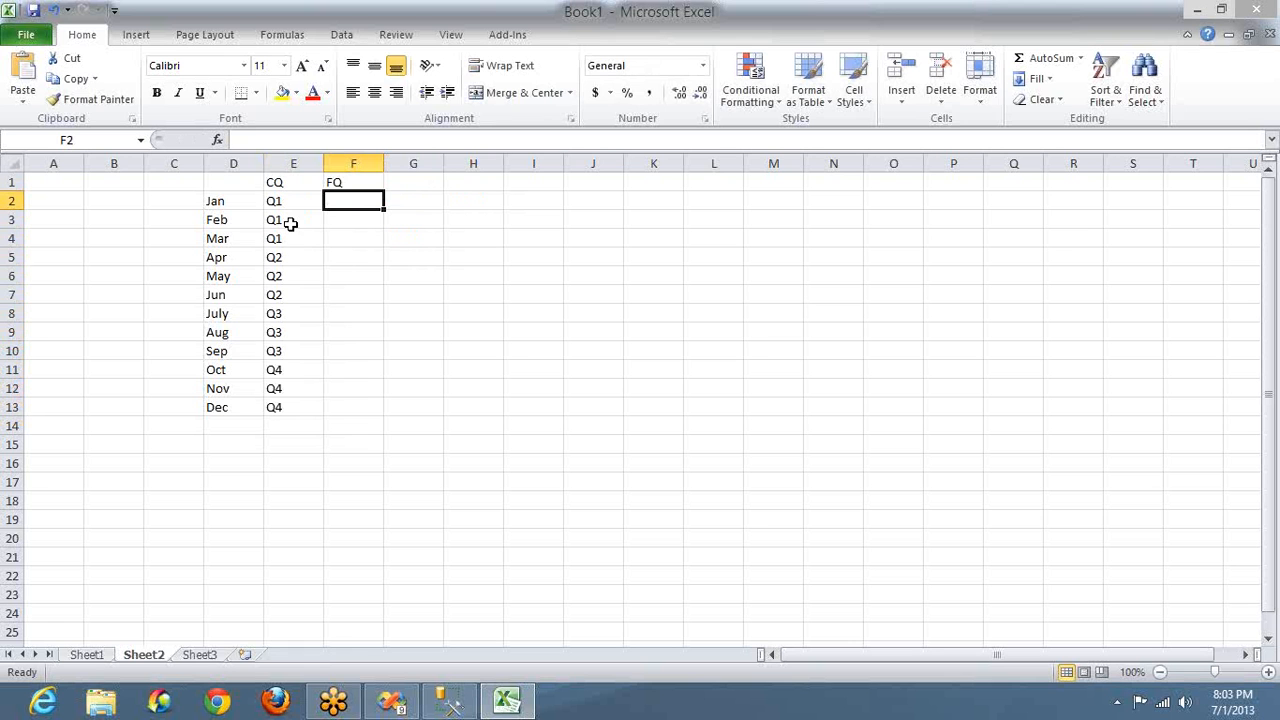
Examine the empty FQ cells in three-month blocks, from Apr to Dec and back to Jan through Mar.
click(343, 257)
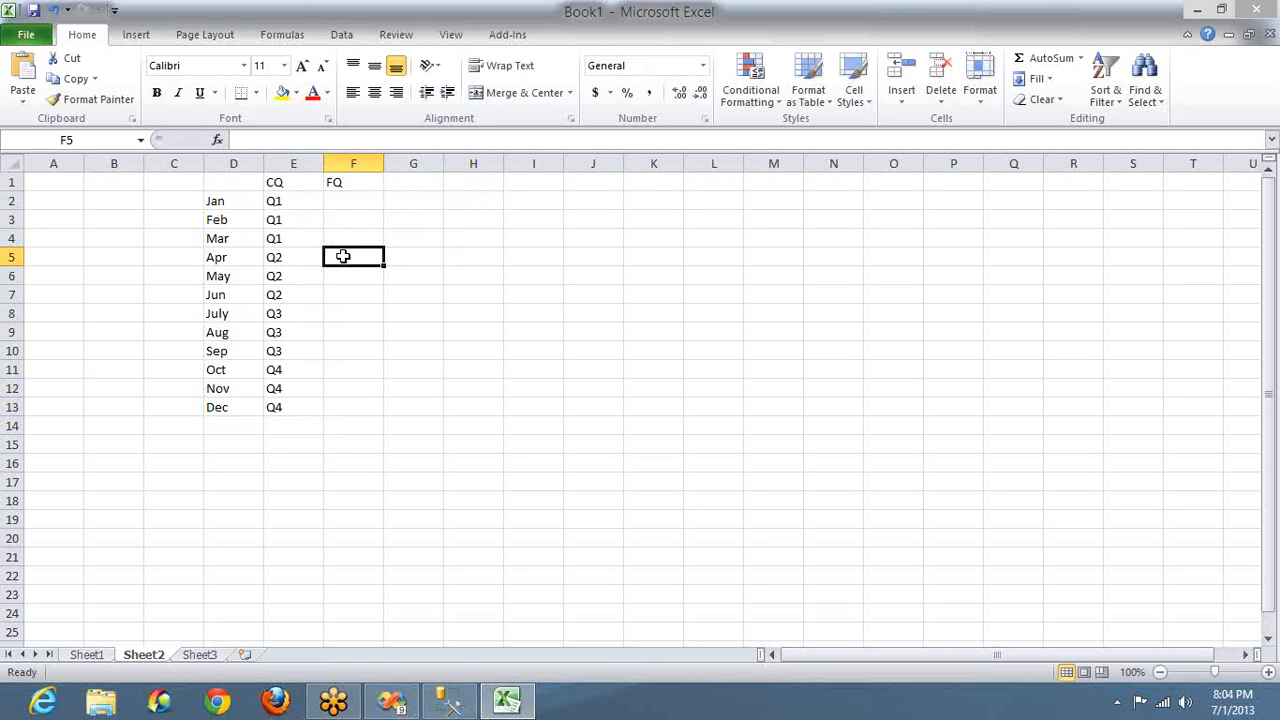
key(shift+Down)
key(shift+Down)
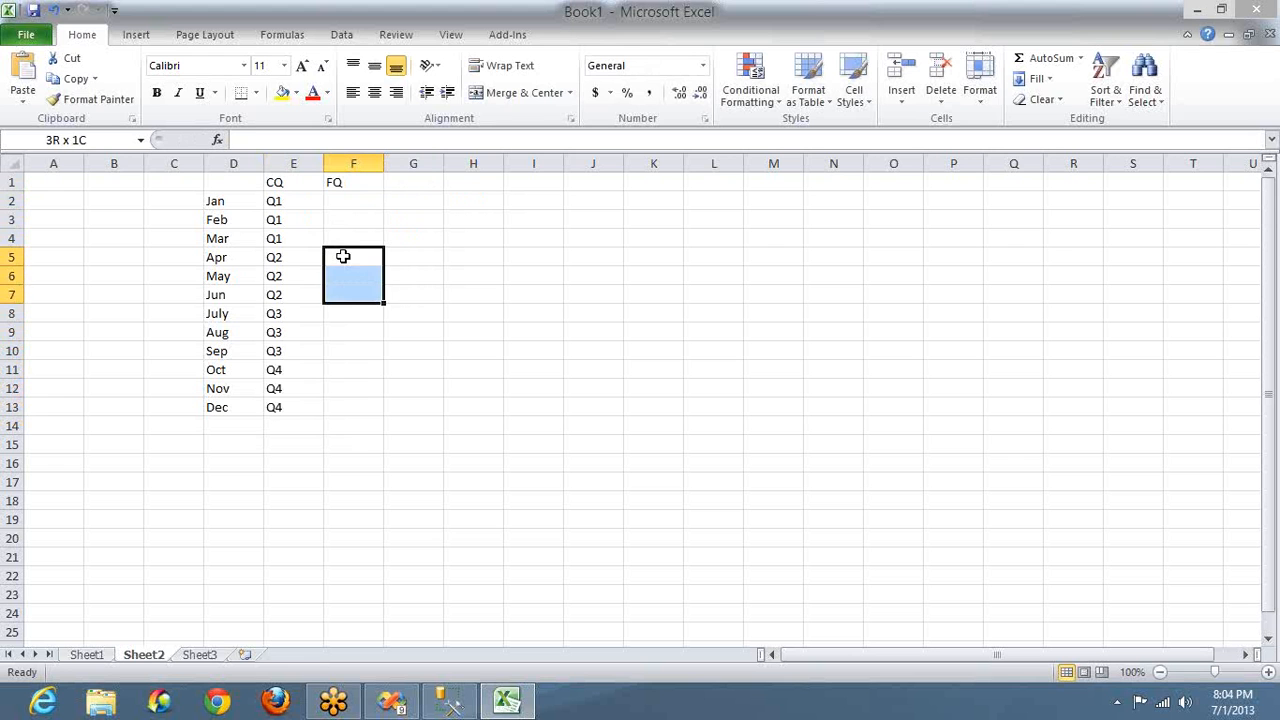
key(Down)
key(Down)
key(Down)
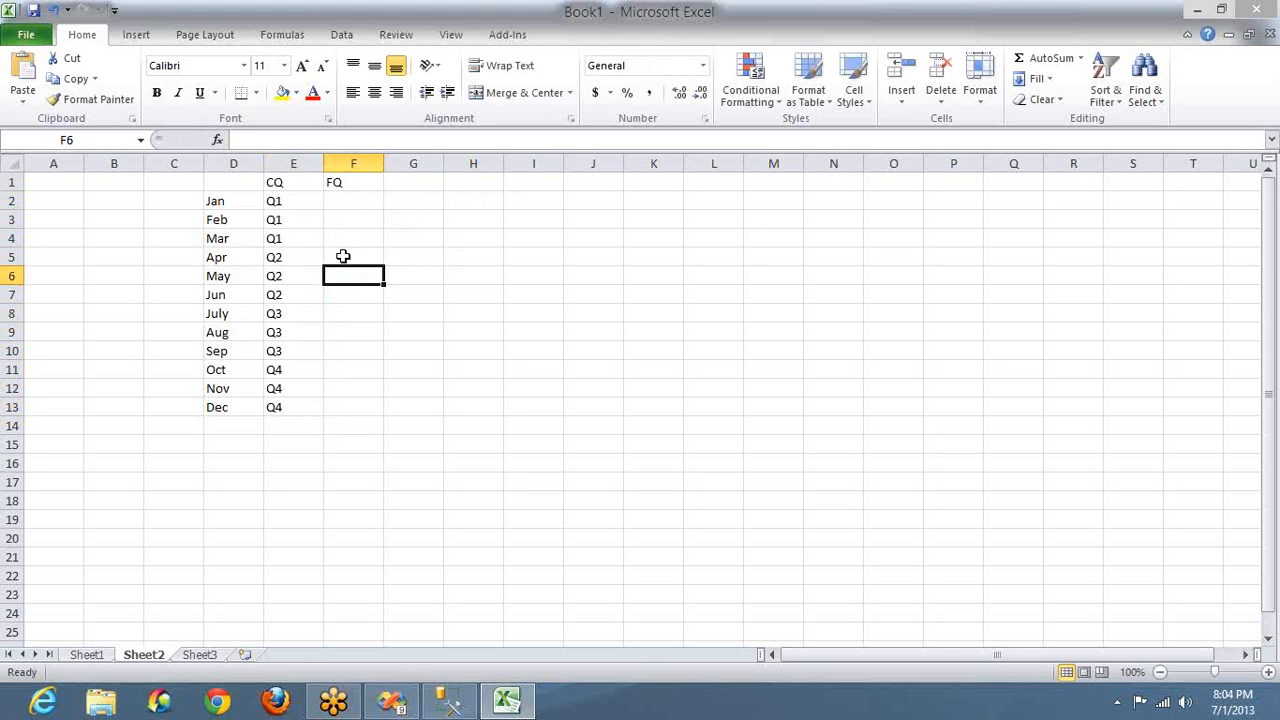
key(shift+Down)
key(shift+Down)
key(Down)
key(Down)
key(Down)
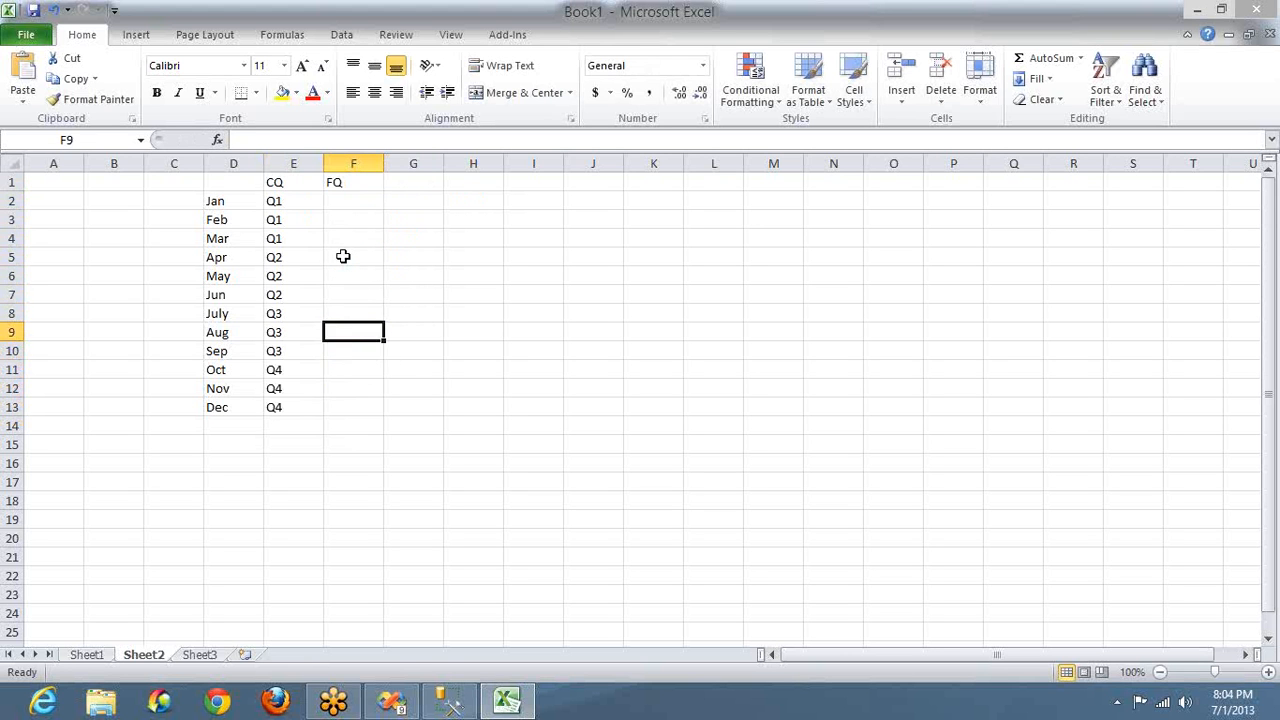
key(shift+Down)
key(shift+Down)
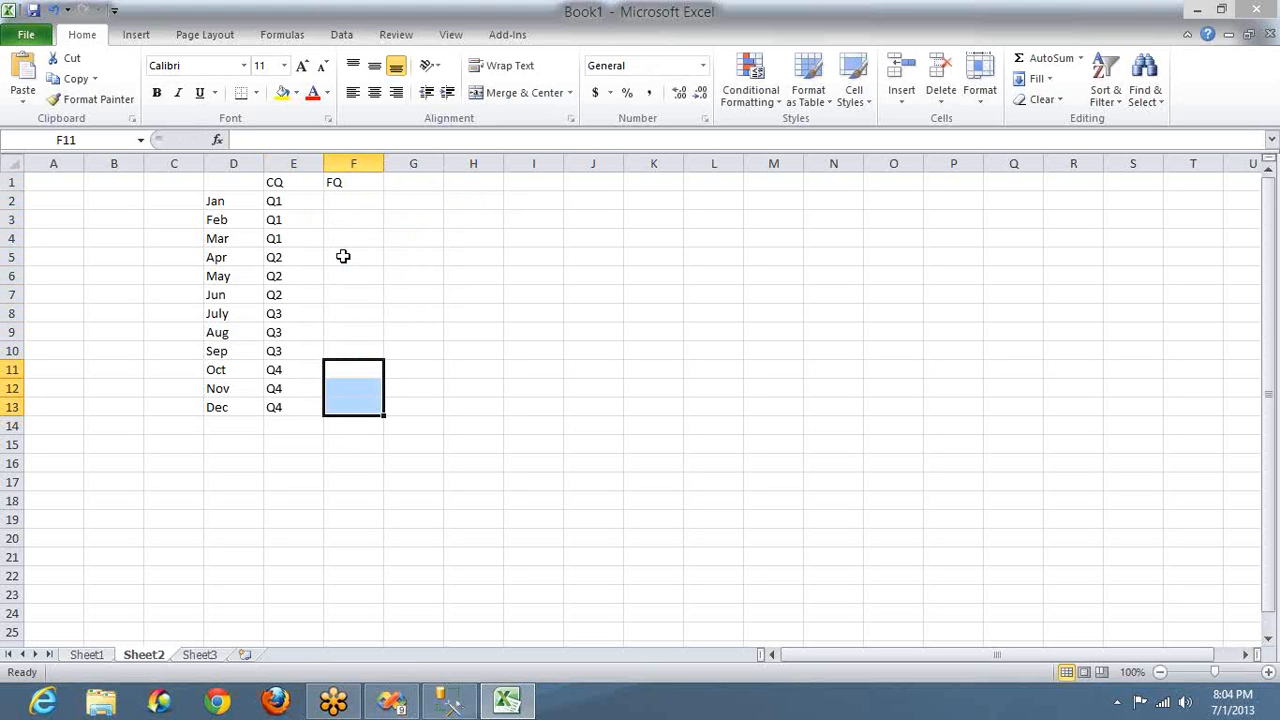
click(353, 198)
key(shift+Down)
key(shift+Down)
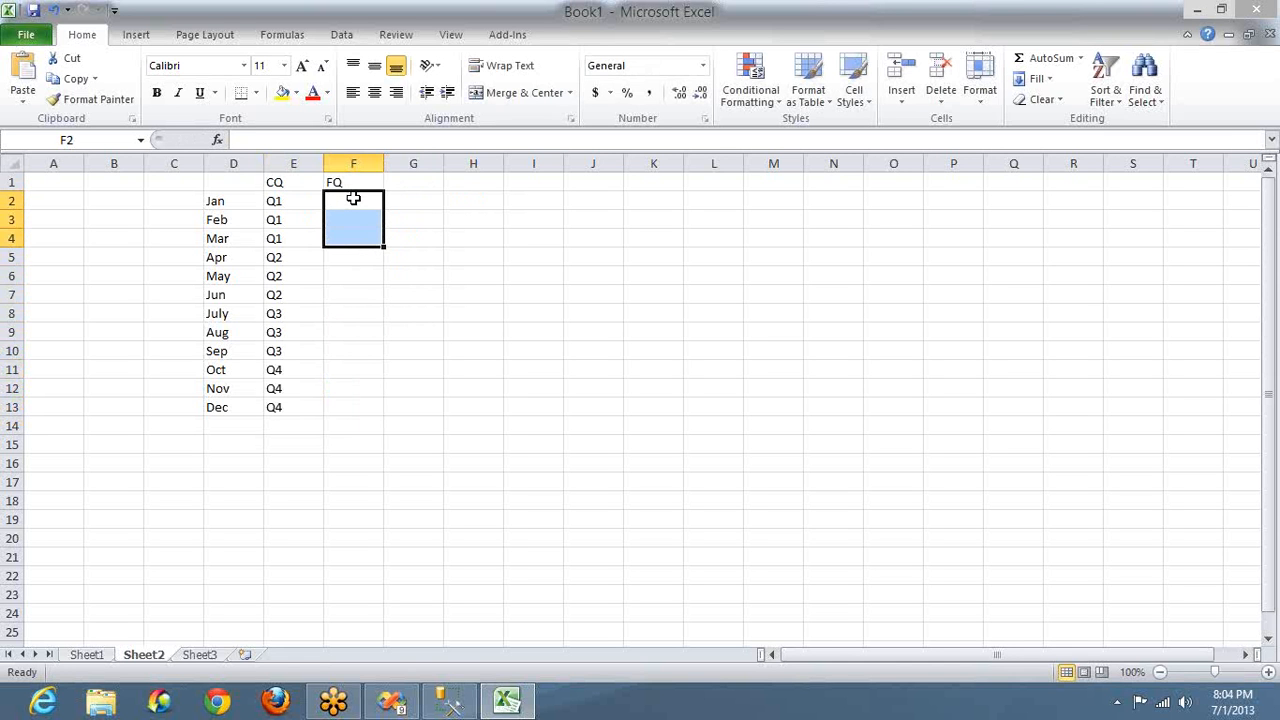
Enter Q1 in the FQ column beside July, Aug and Sep in F8:F10.
click(343, 314)
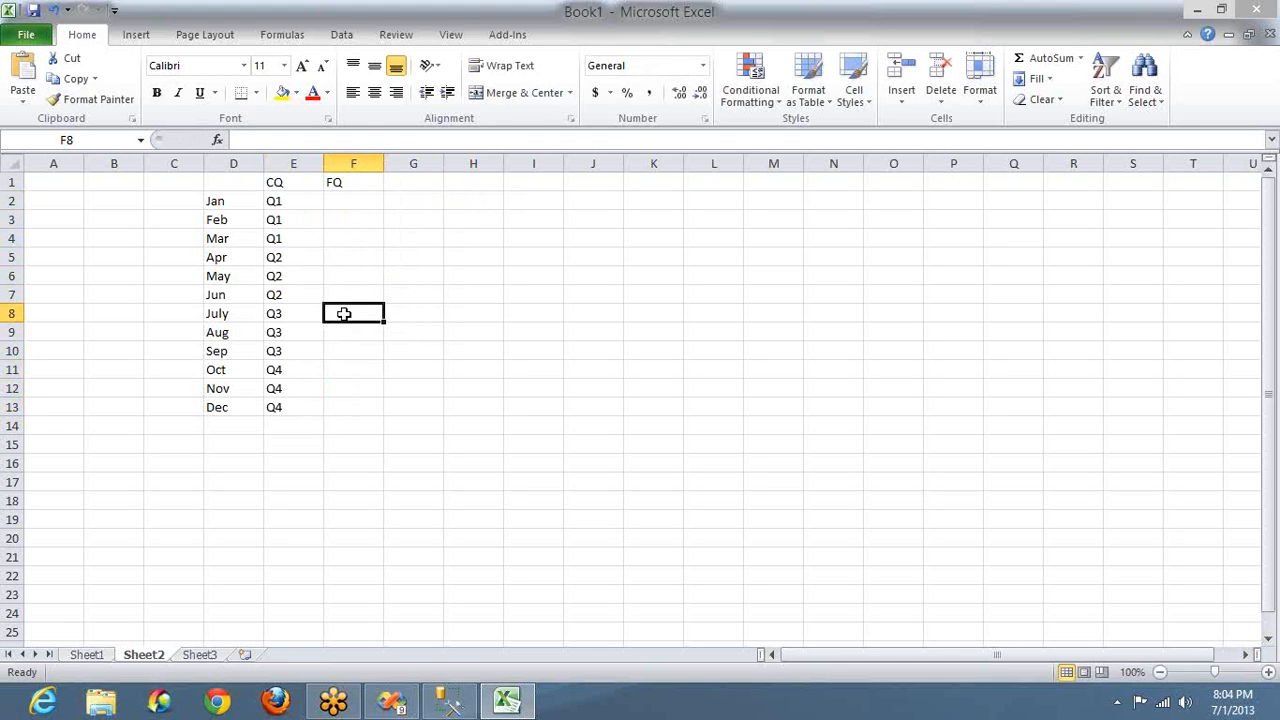
text(Q1)
key(Return)
text(Q1)
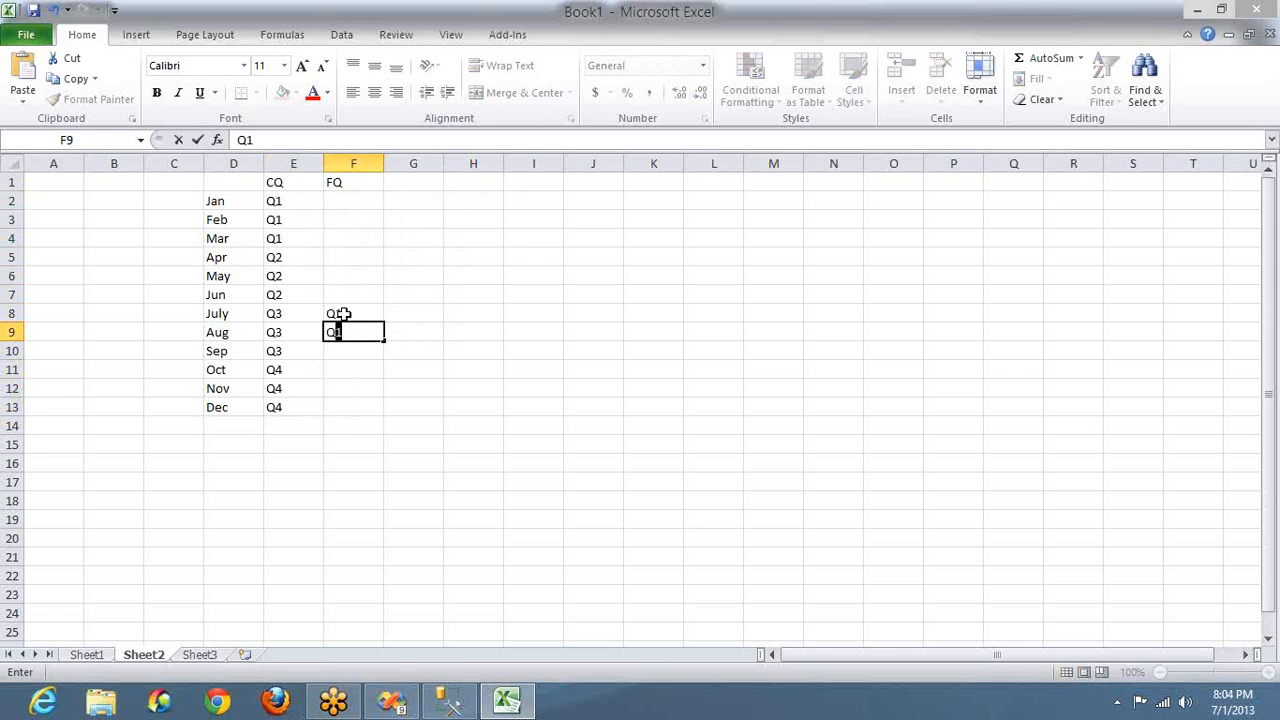
key(Return)
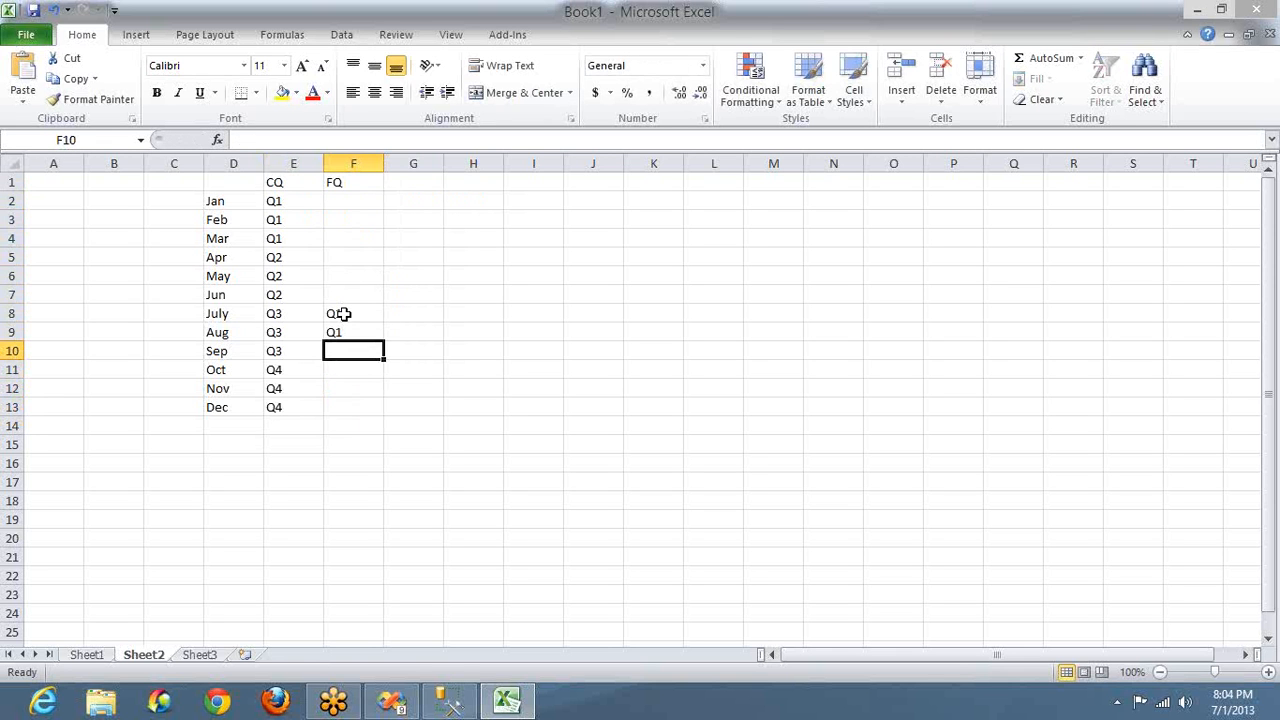
text(Q1)
key(Return)
Enter Q2 in the FQ column beside Oct, Nov and Dec in F11:F13.
text(Q2)
key(Return)
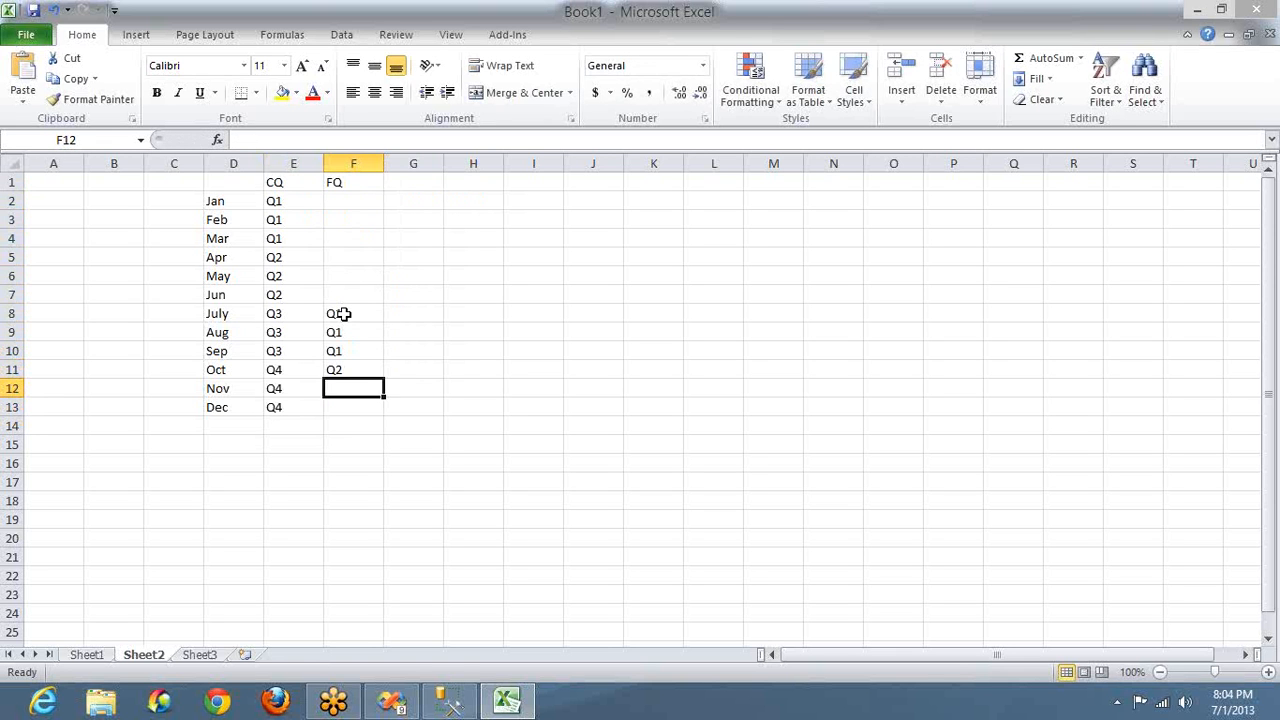
text(Q2)
key(Return)
text(Q2)
Enter Q3 in the FQ column beside Jan, Feb and Mar in F2:F4.
key(Up)
key(Up)
key(Up)
key(Up)
key(Up)
key(Up)
key(Up)
key(Up)
key(Up)
key(Up)
key(Up)
text(3)
key(Return)
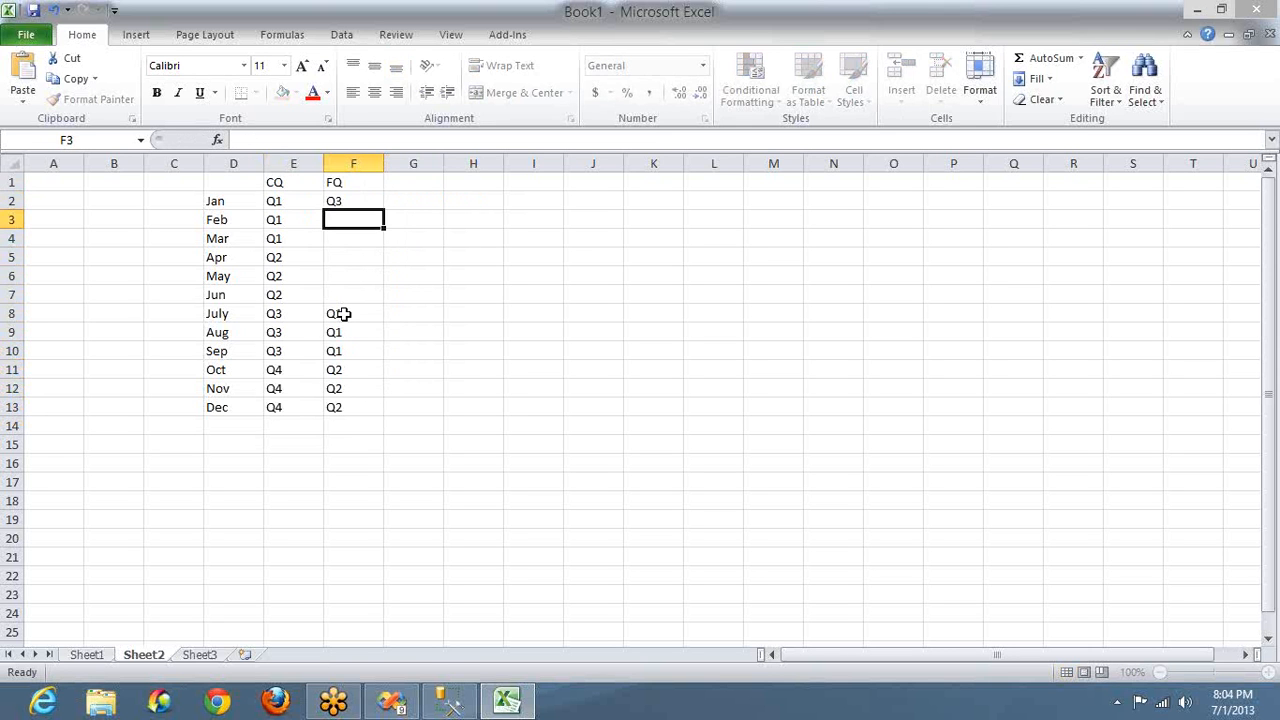
text(Q3)
key(Return)
text(Q3)
key(Return)
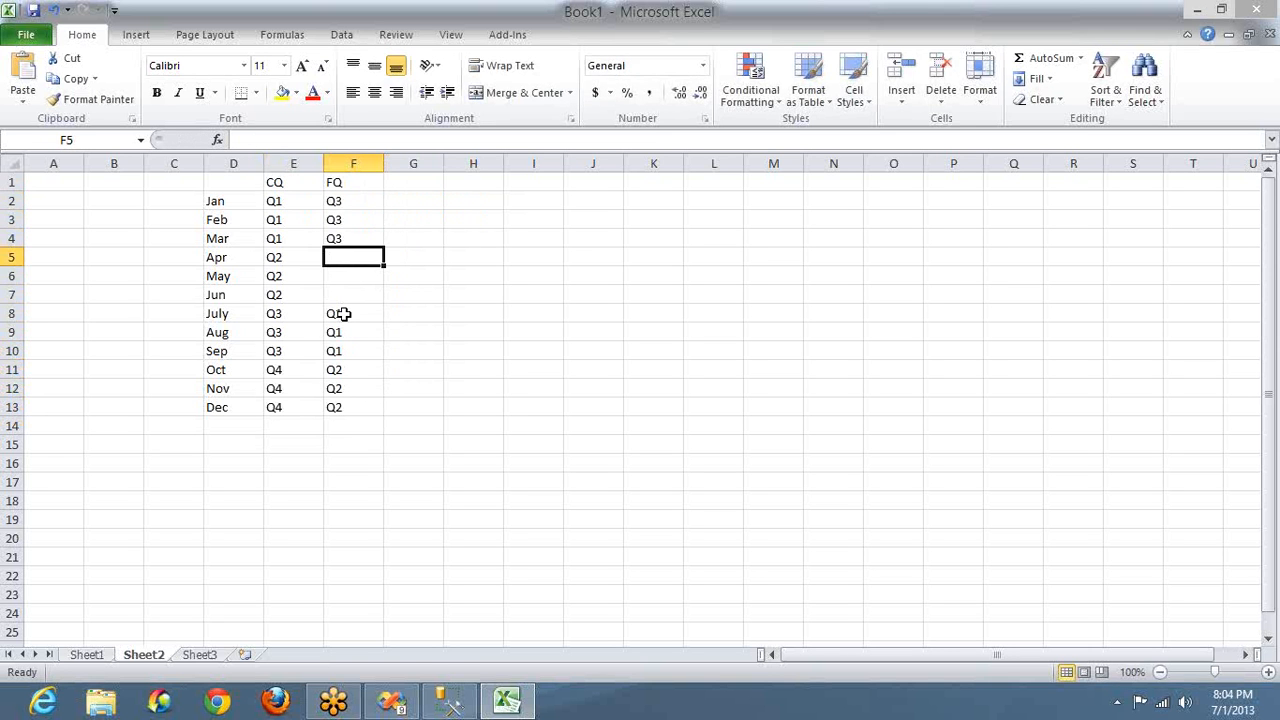
Enter Q4 in the FQ column beside Apr, May and Jun in F5:F7.
text(Q4)
key(Return)
text(Q$)
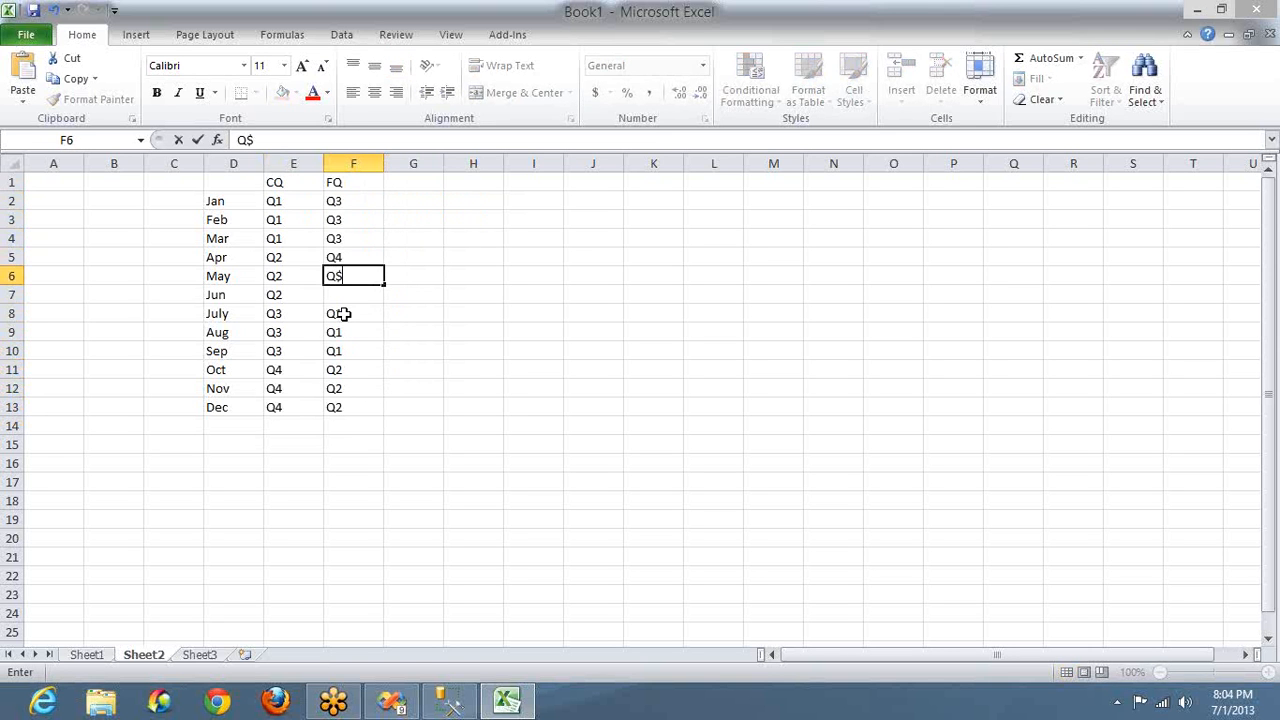
key(Return)
text(Q)
key(Up)
text(Q4Q)
key(BackSpace)
key(Return)
text(Q4)
key(Return)
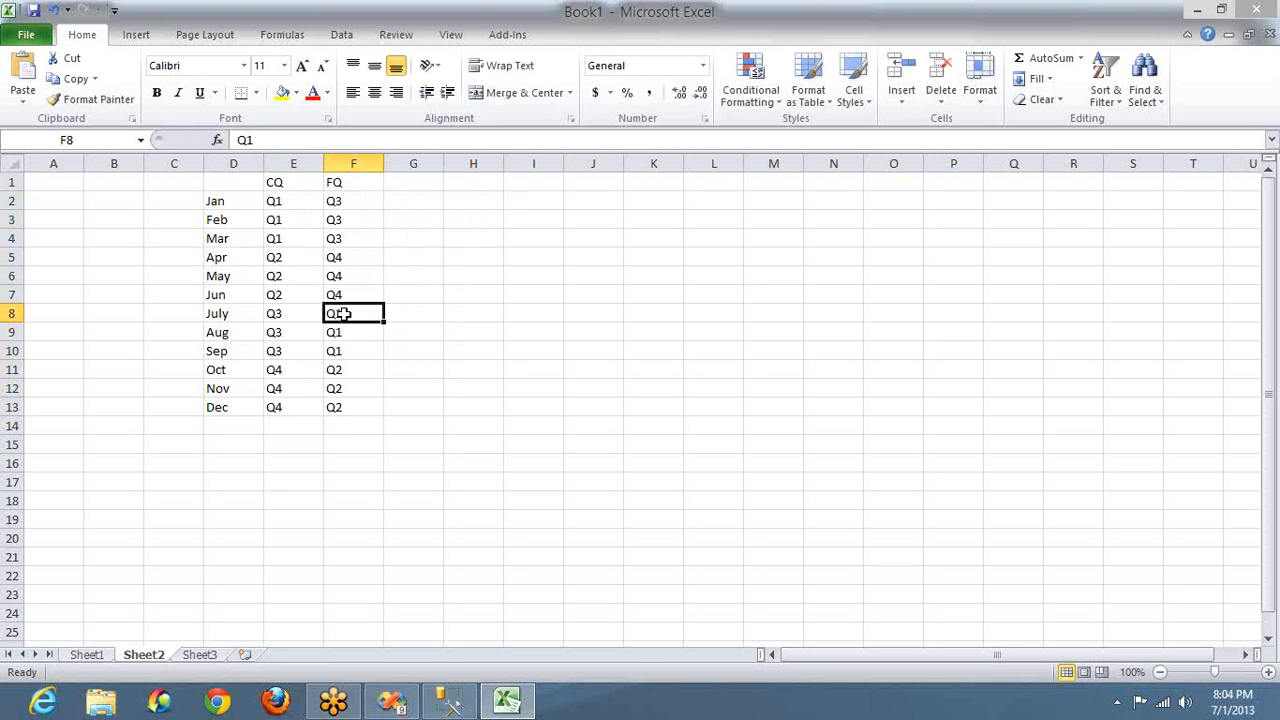
Add the header CS in G1 for the calendar semester column.
click(1080, 181)
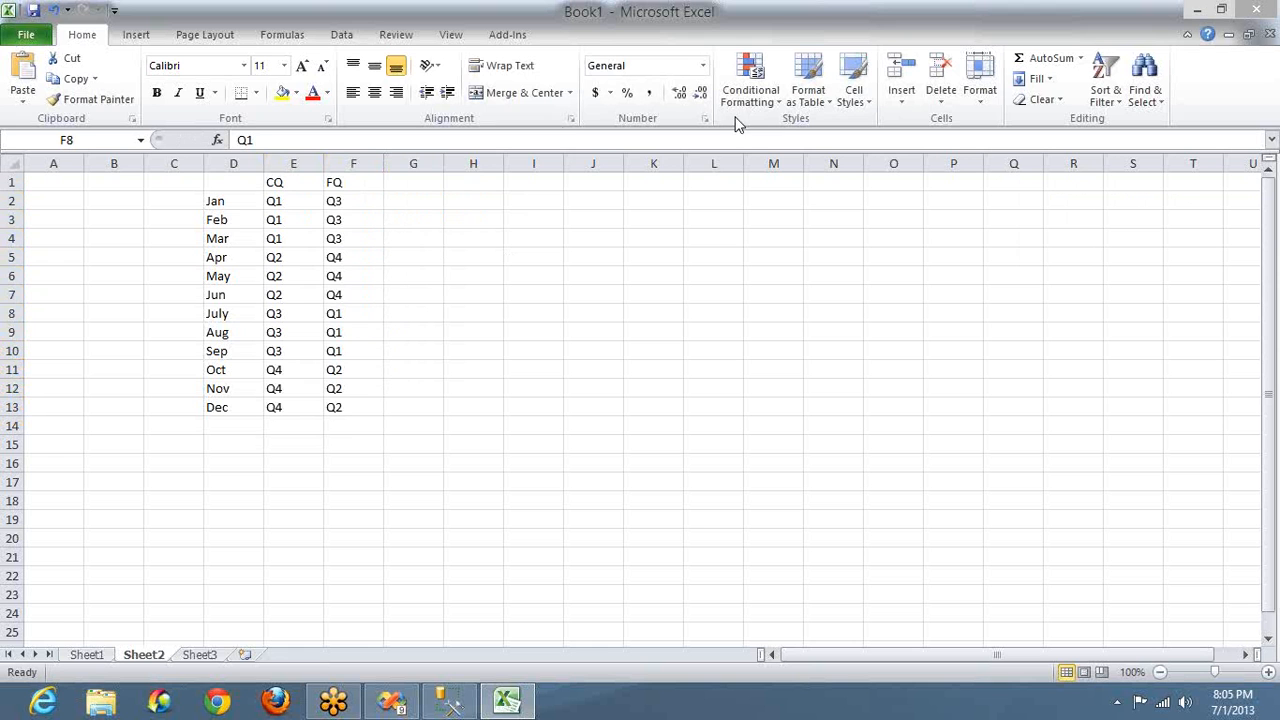
click(416, 181)
text(CS)
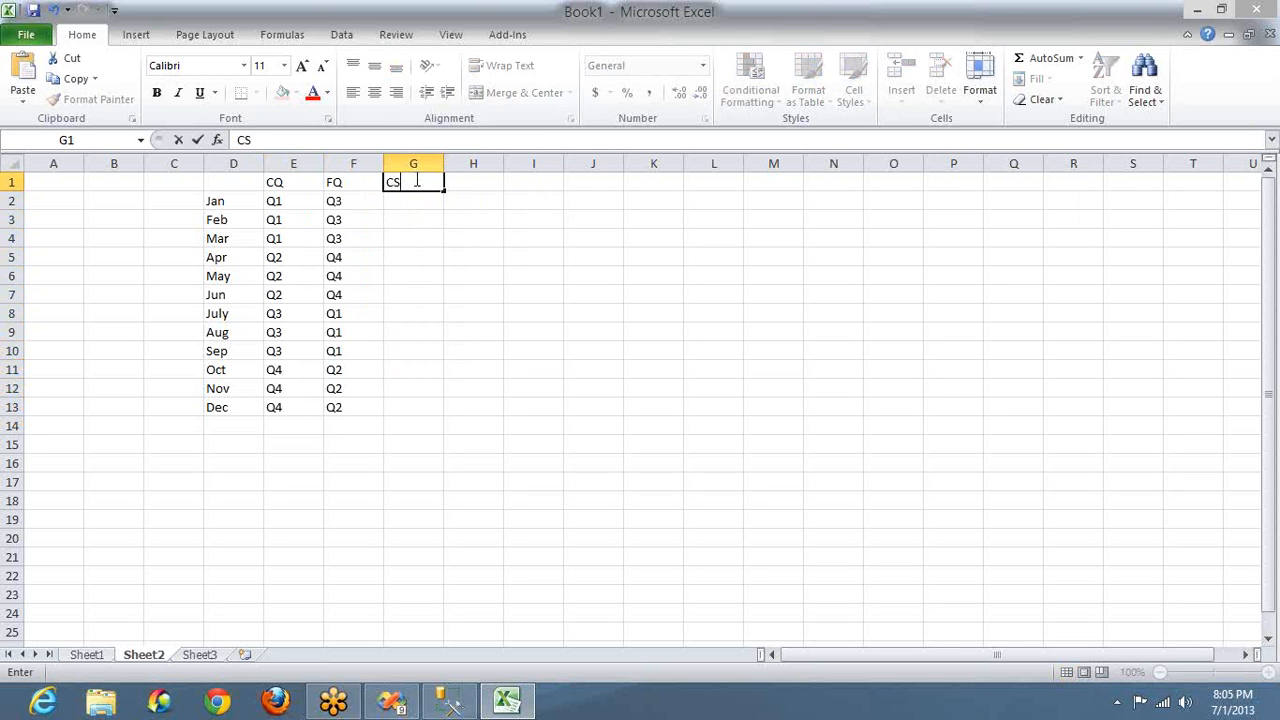
key(Return)
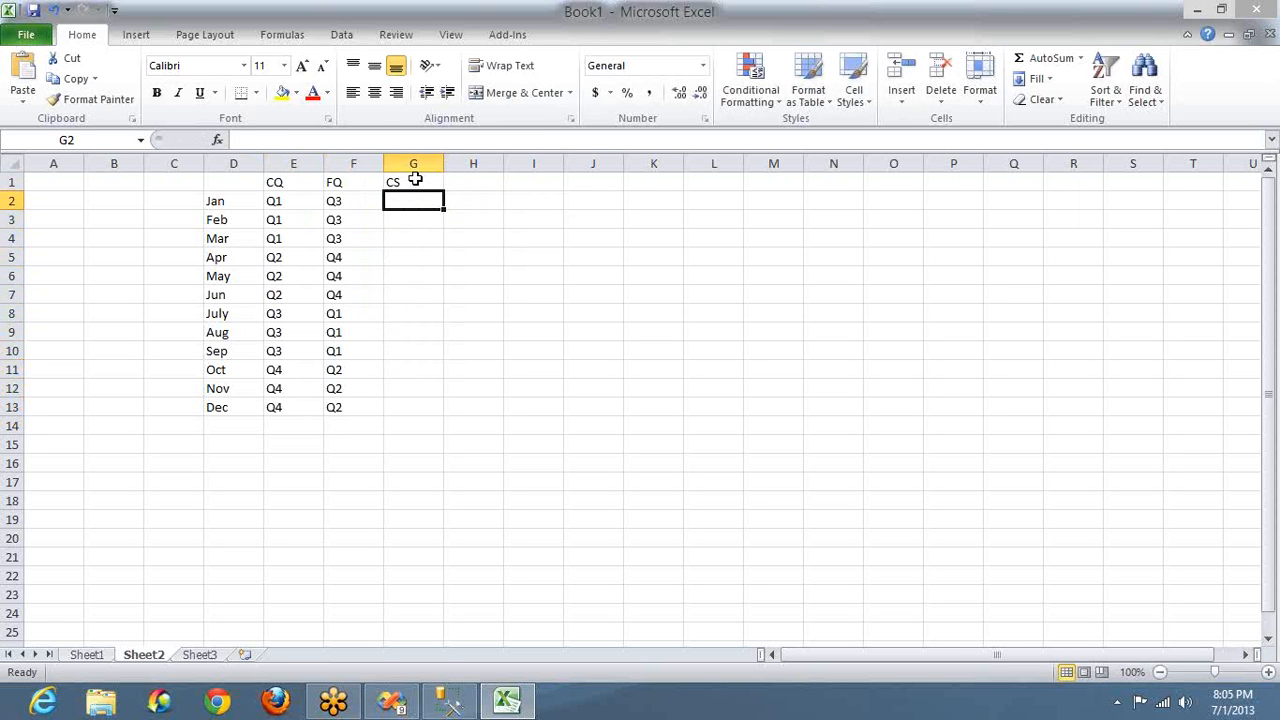
Enter S1 in G2 and copy it down through G7 for Jan to Jun.
text(S1)
key(ctrl+c)
key(Down)
key(ctrl+v)
key(Down)
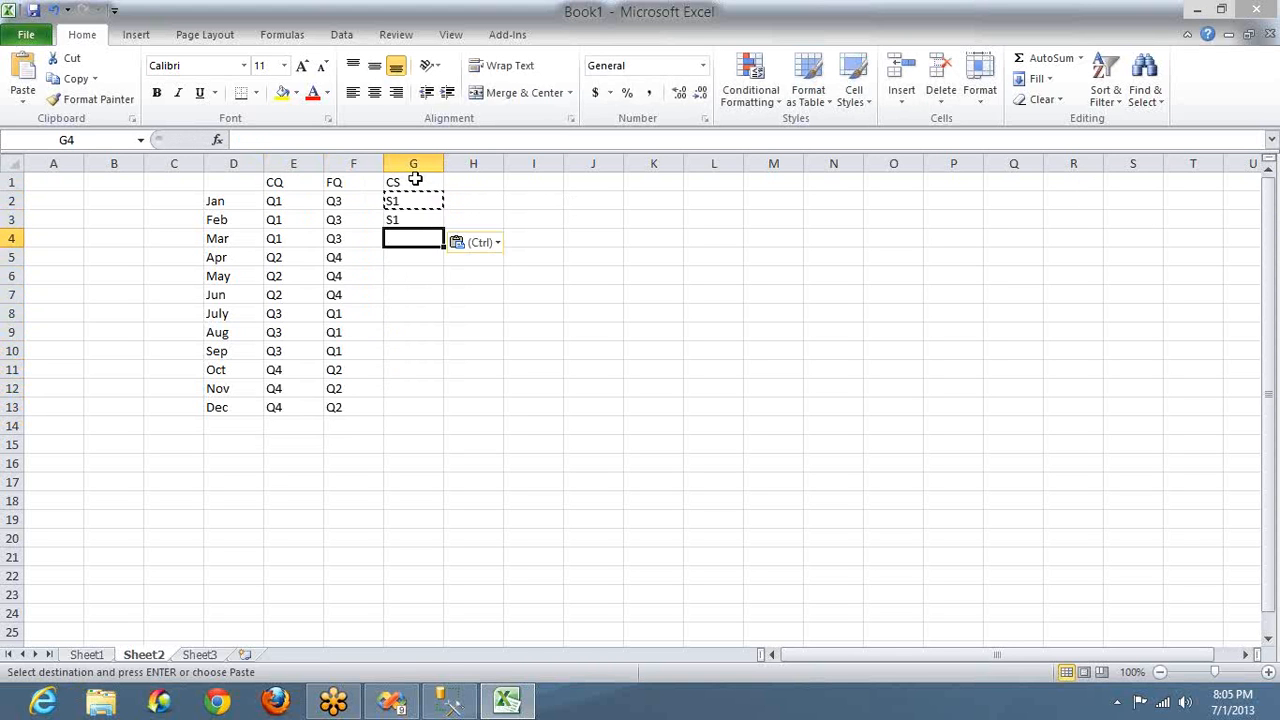
key(ctrl+v)
key(Down)
key(ctrl+v)
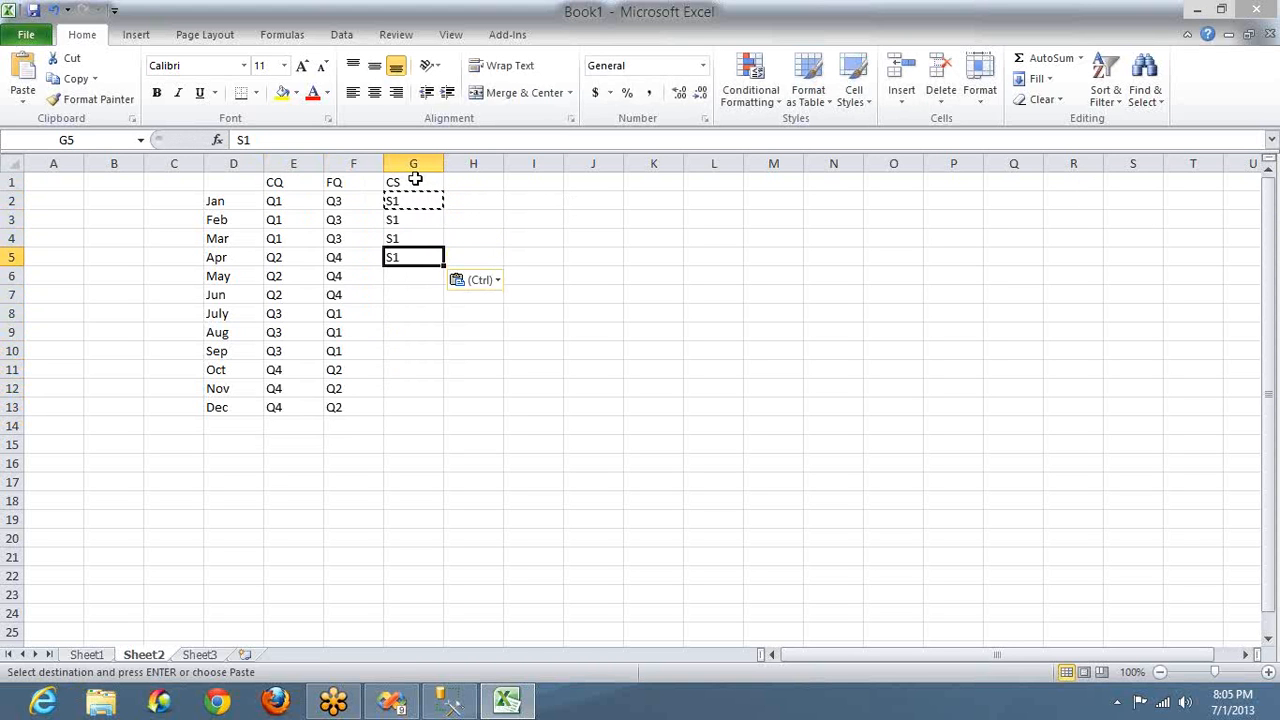
key(Down)
key(ctrl+v)
key(Down)
key(ctrl+v)
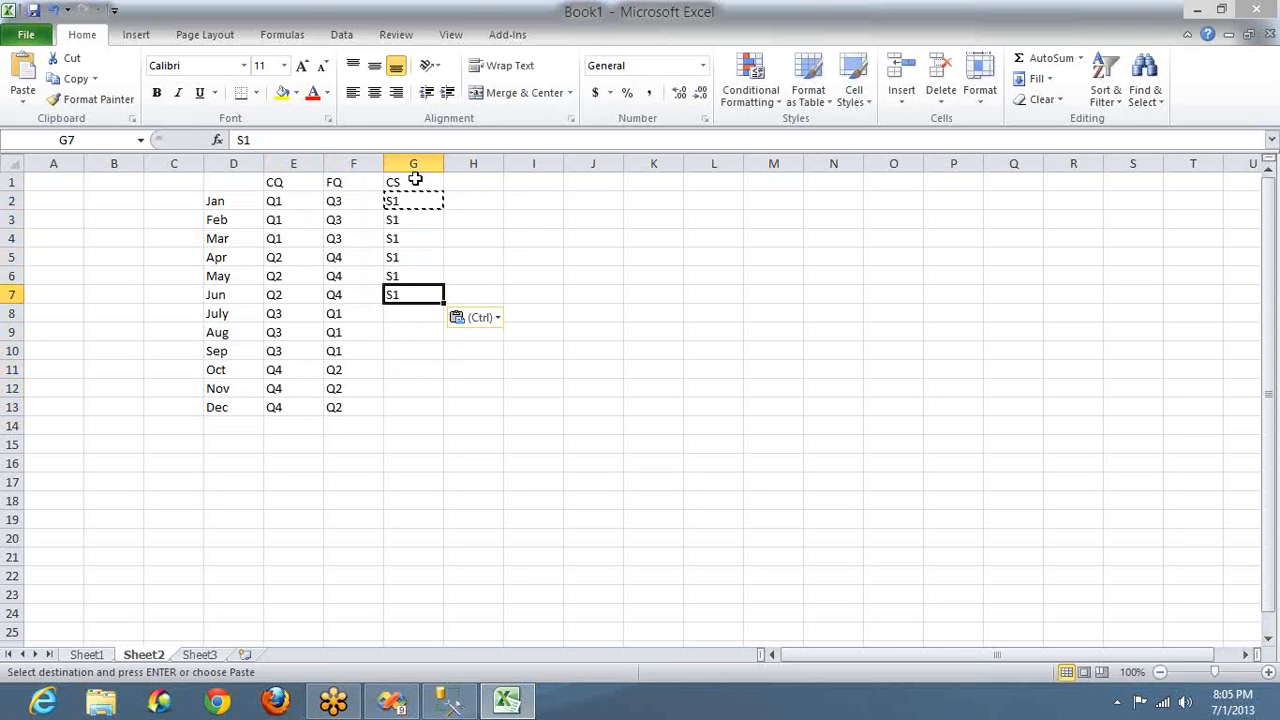
Enter S2 in G8 and copy it down through G13 for July to Dec.
key(Down)
text(S2)
key(Return)
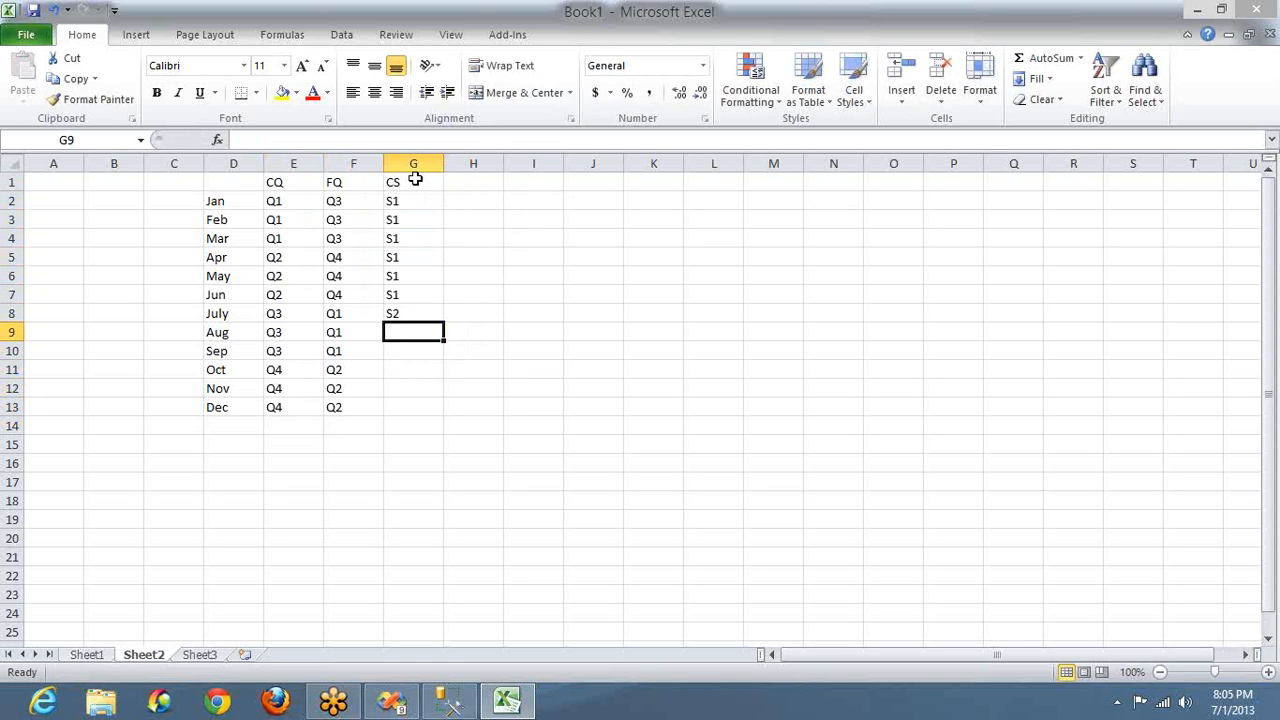
key(Up)
key(ctrl+c)
key(Down)
key(ctrl+v)
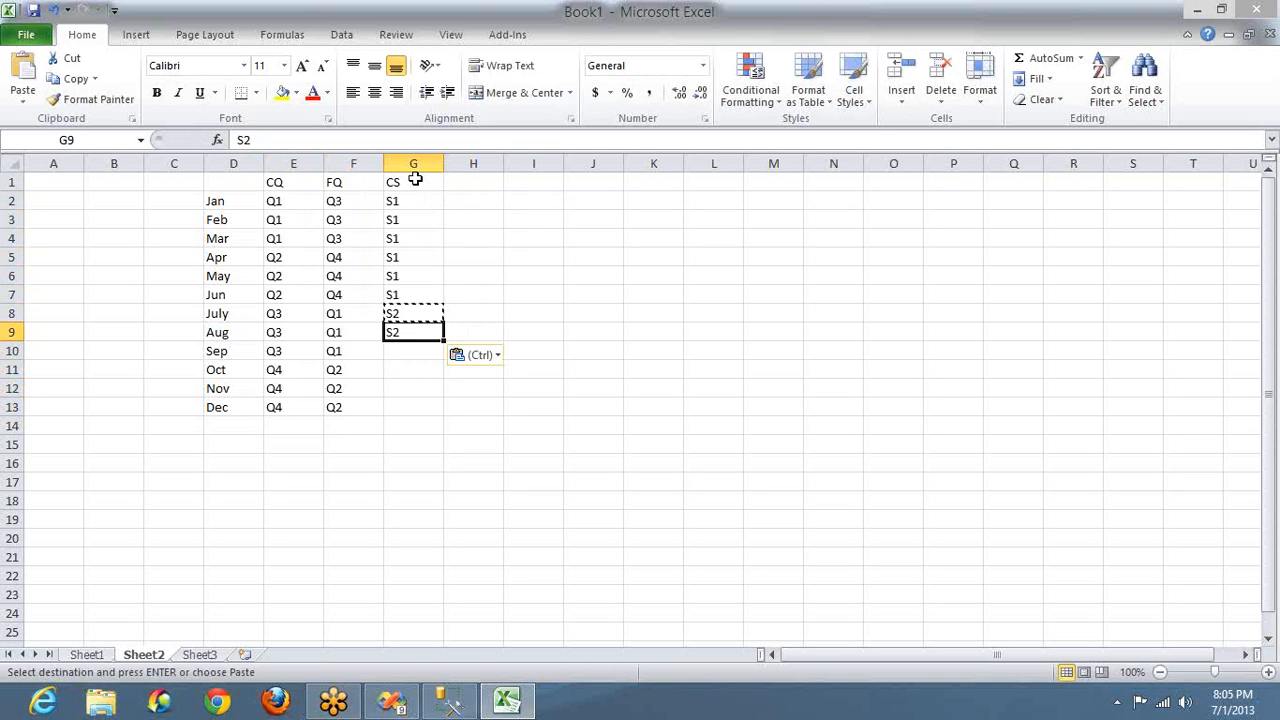
key(Escape)
key(Down)
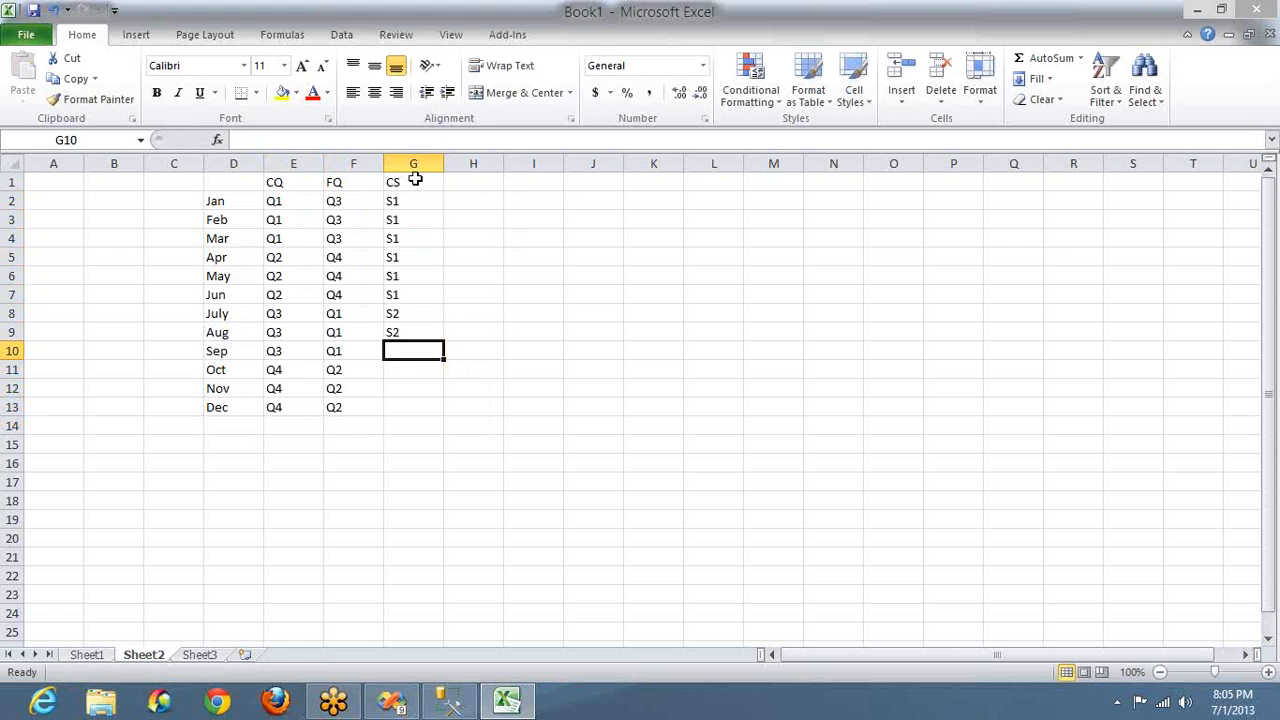
key(Up)
key(ctrl+c)
key(Down)
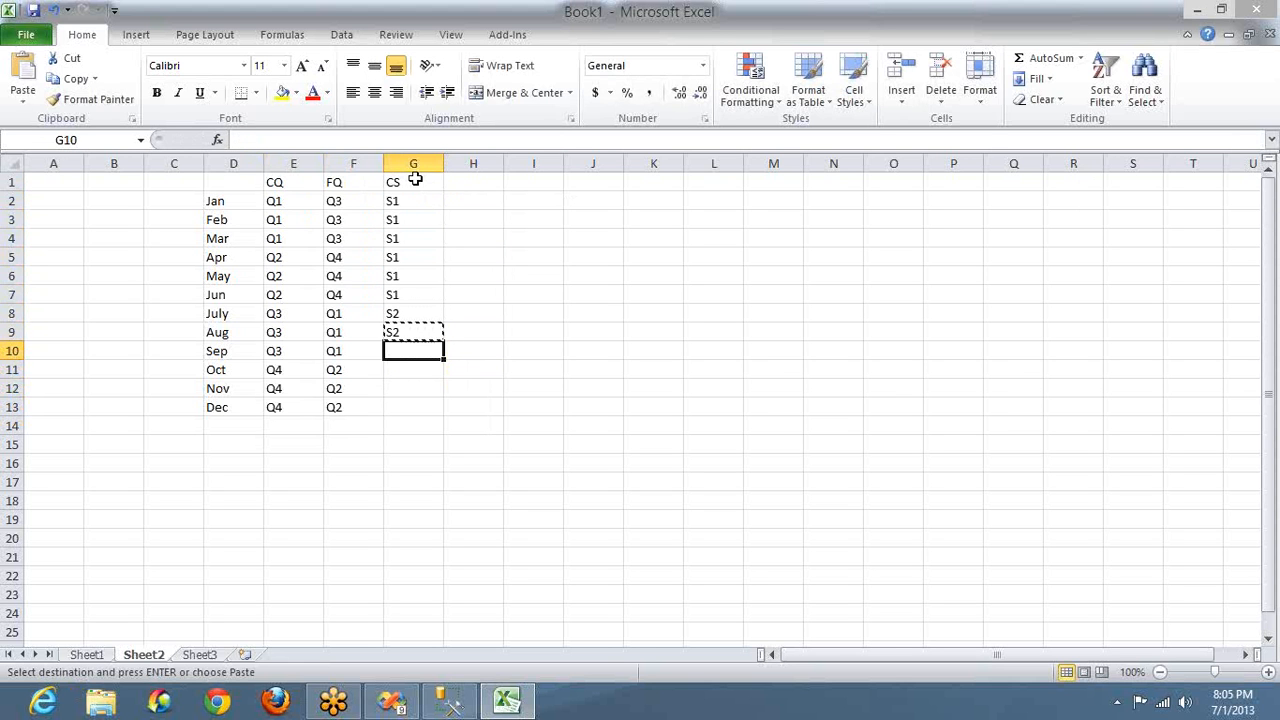
key(ctrl+v)
key(Down)
key(ctrl+v)
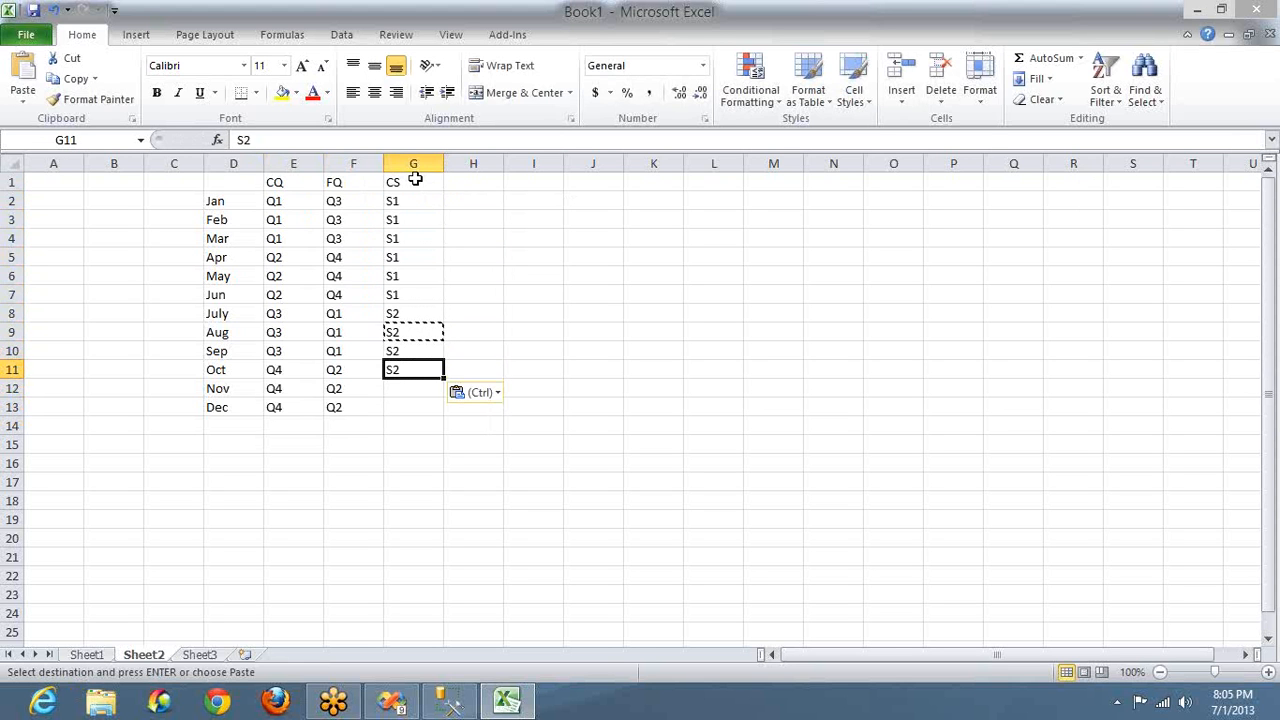
key(Down)
key(ctrl+v)
key(Down)
key(ctrl+v)
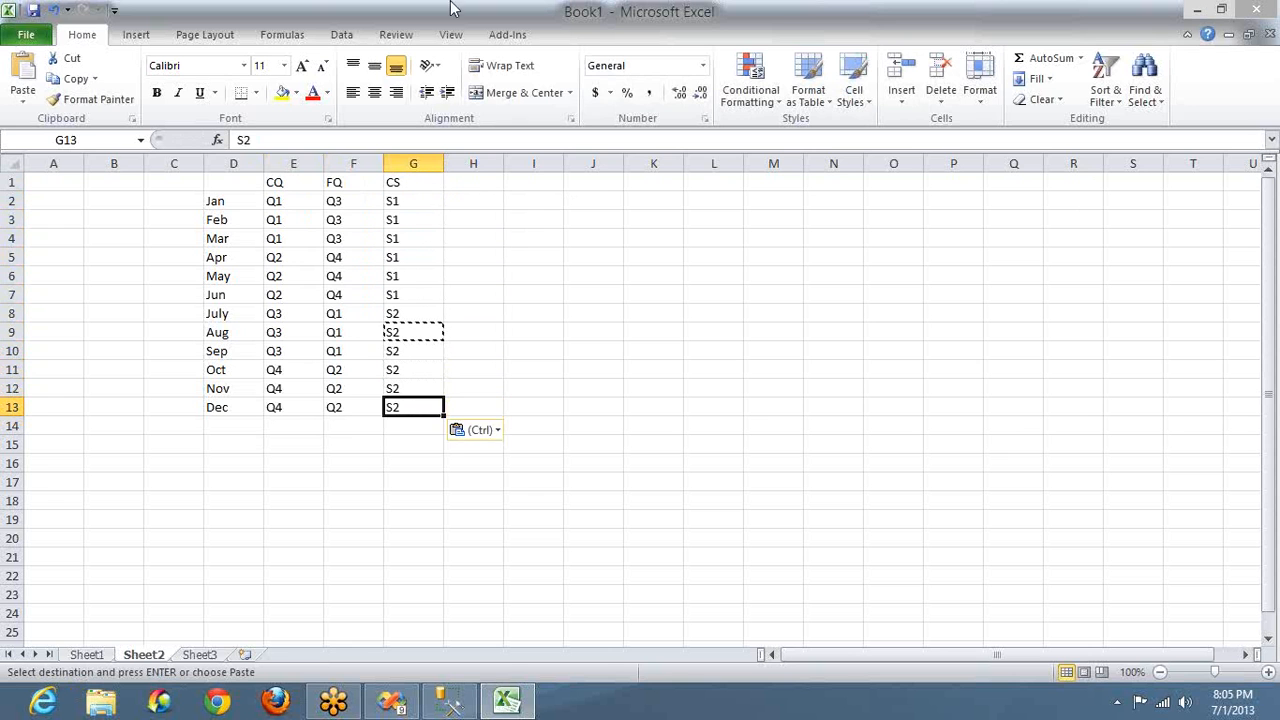
Add the header FS in H1 for the fiscal semester column.
click(481, 186)
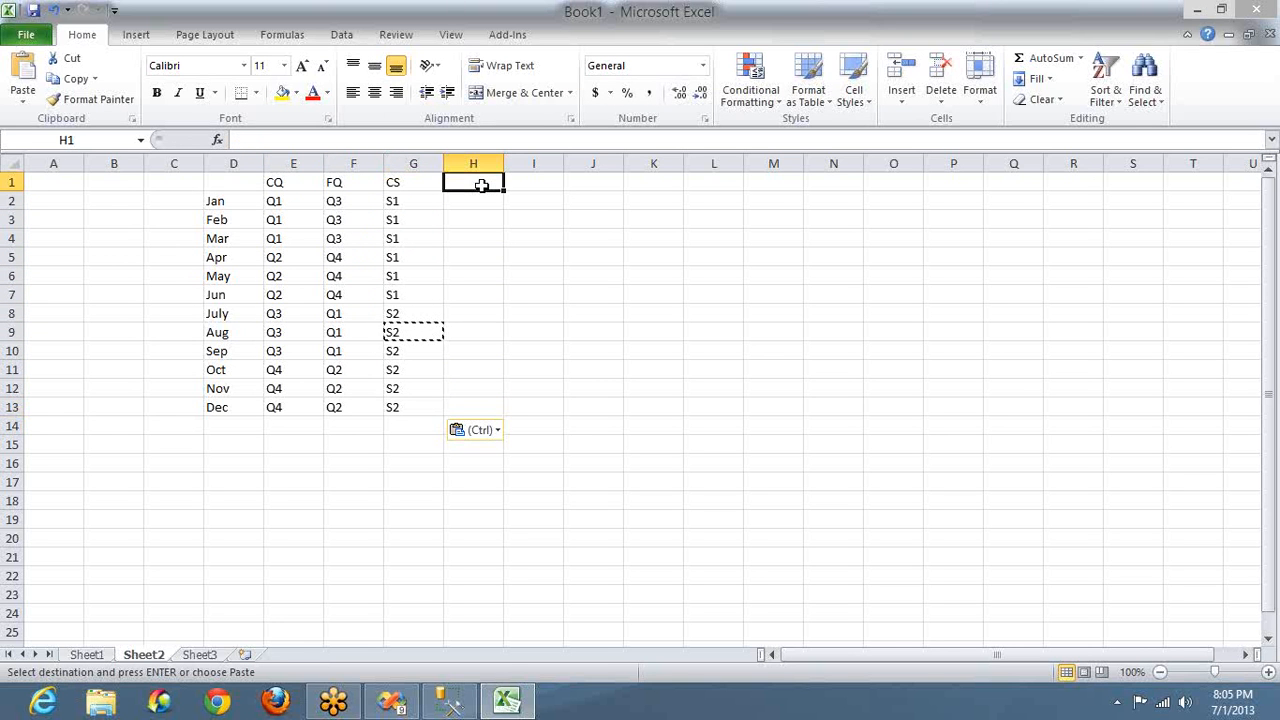
text(FS)
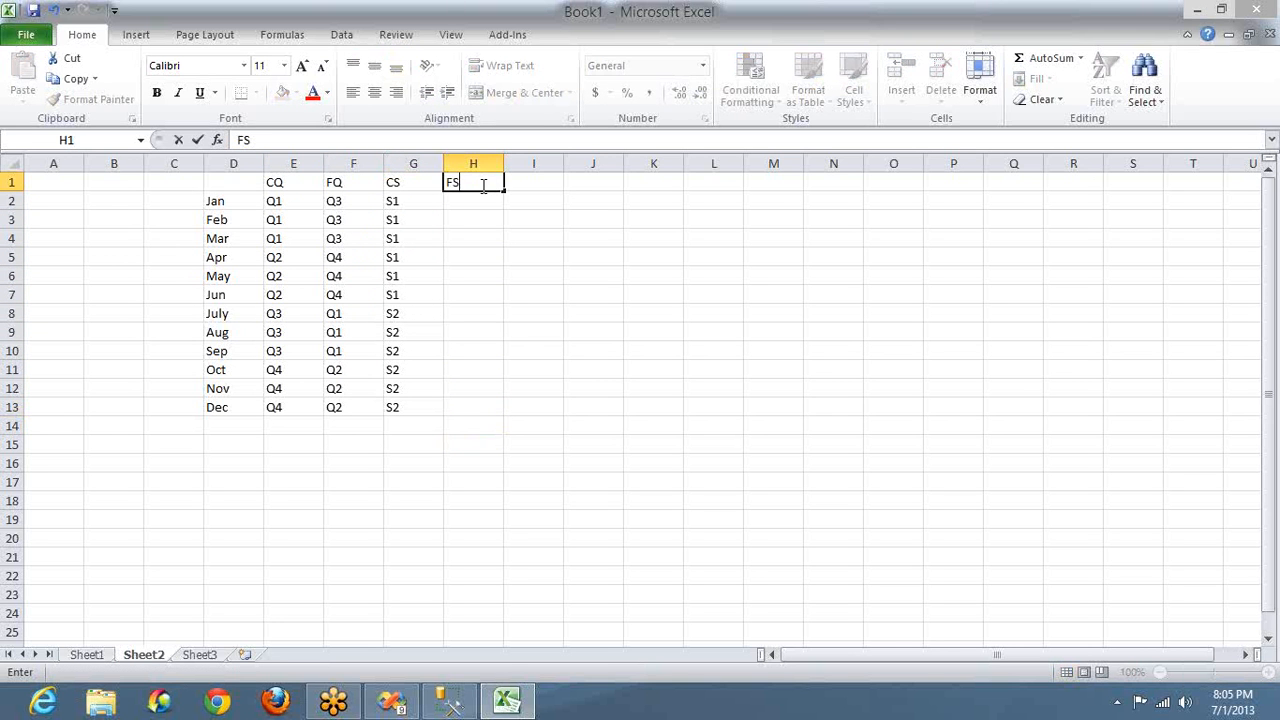
click(479, 294)
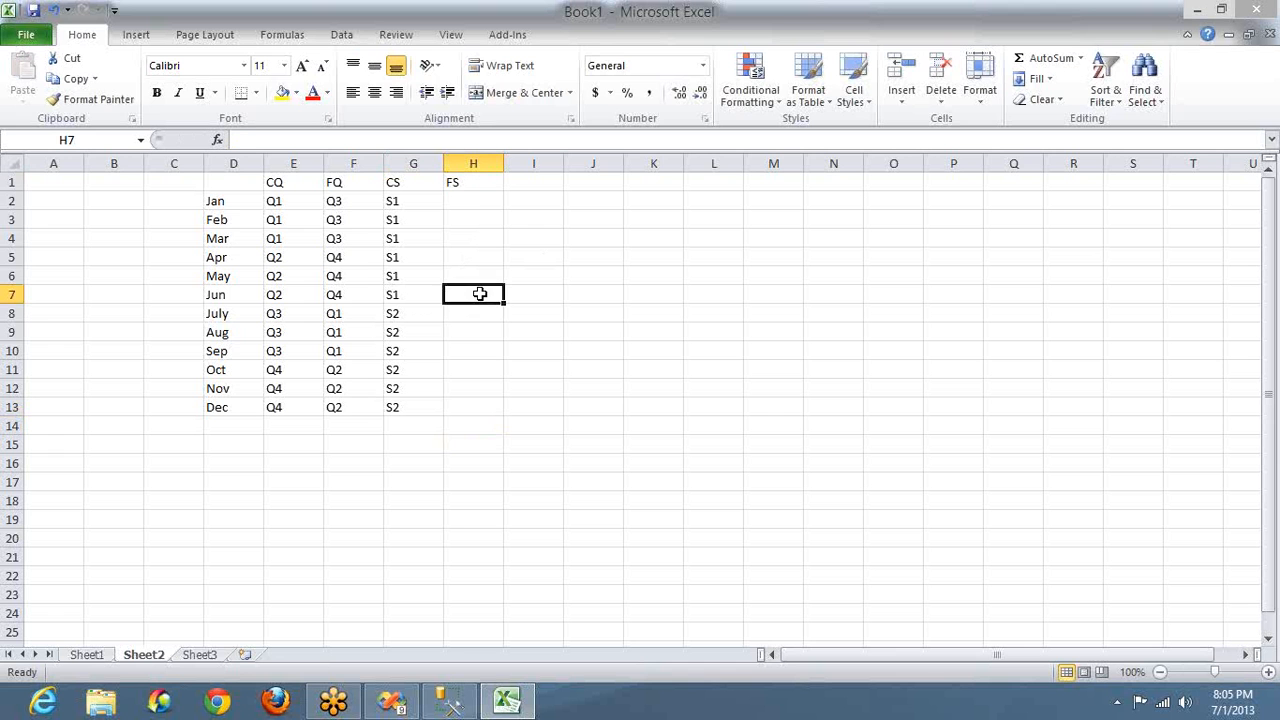
Enter S1 in H8 and copy it down through H13 for July to Dec.
click(475, 318)
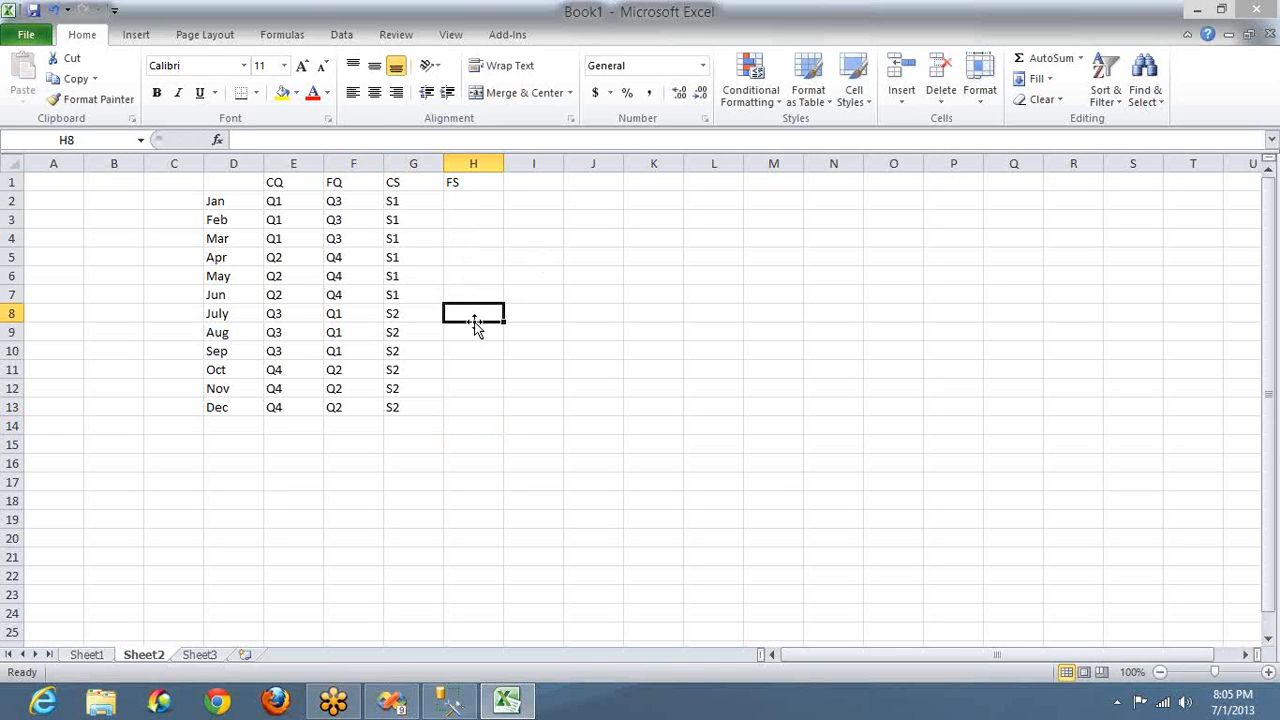
text(S1)
key(Return)
click(476, 321)
key(ctrl+c)
click(478, 330)
key(ctrl+v)
key(Down)
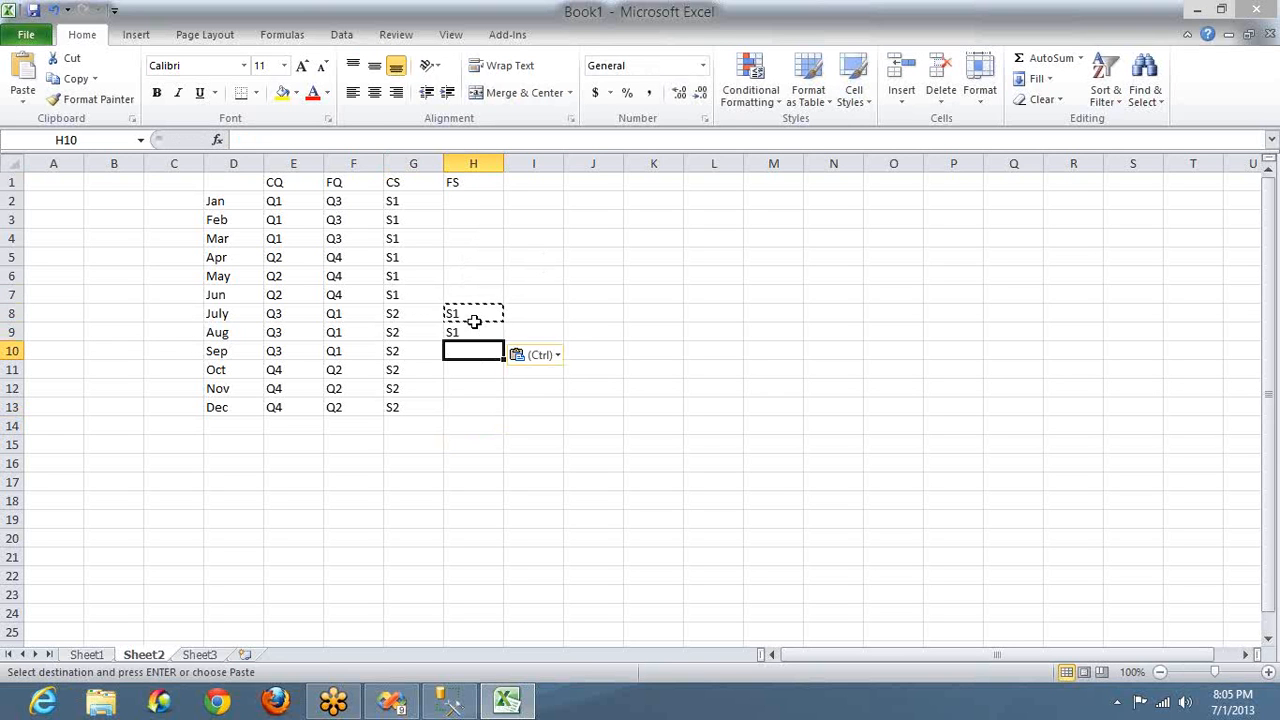
key(ctrl+v)
key(Down)
key(ctrl+v)
key(Down)
key(ctrl+v)
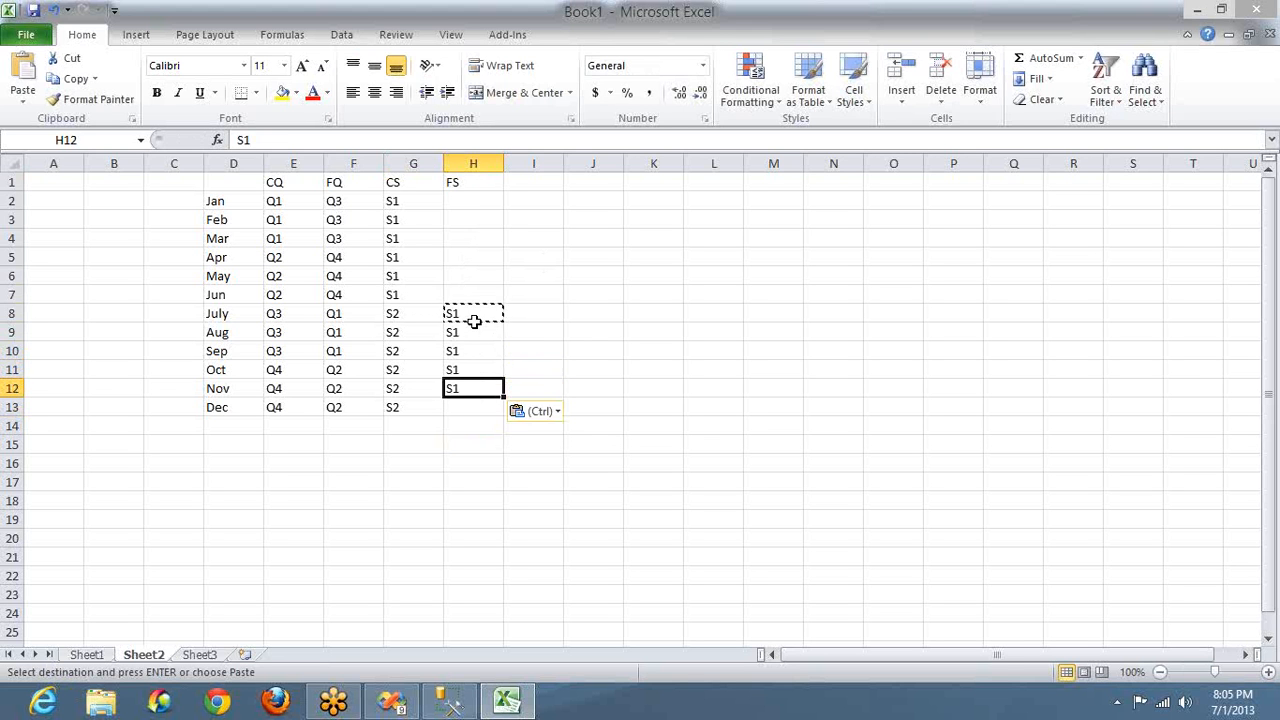
key(Down)
key(ctrl+v)
Enter S2 in H2 as the fiscal semester for Jan.
key(Up)
key(Up)
key(Up)
key(Up)
key(Up)
key(Up)
key(Up)
key(Up)
key(Up)
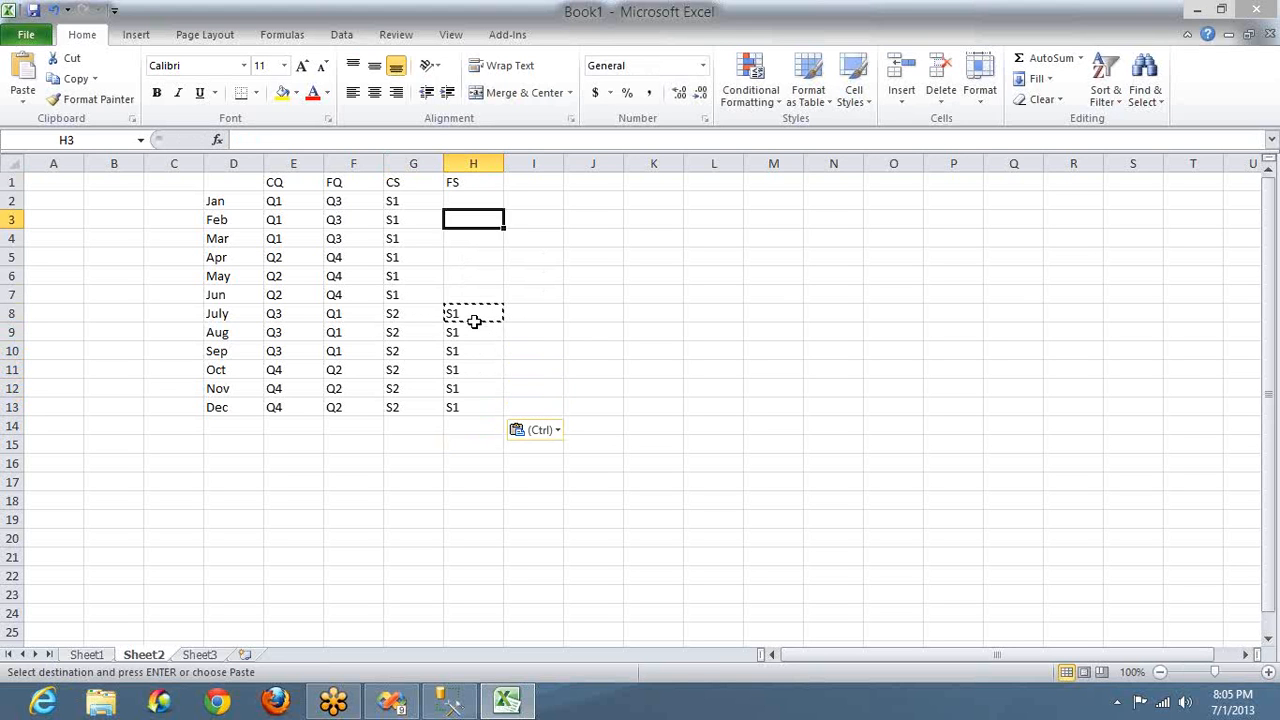
key(Up)
key(ctrl+v)
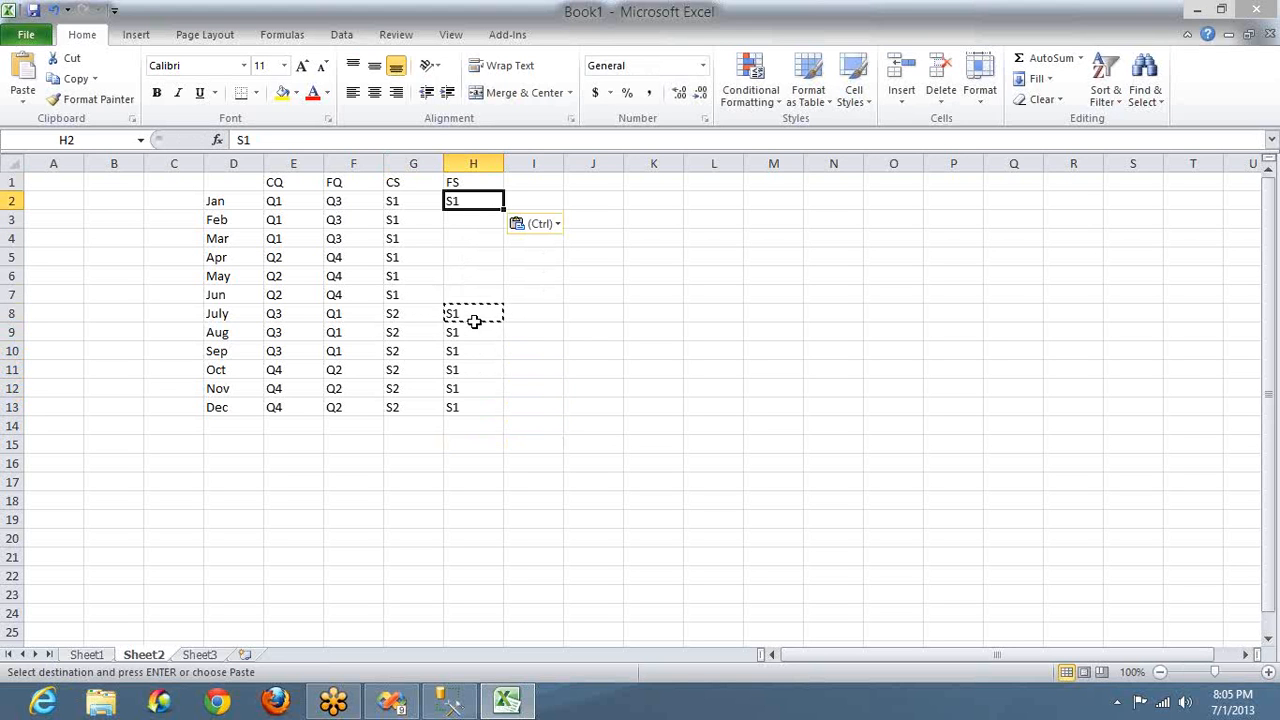
key(F2)
key(BackSpace)
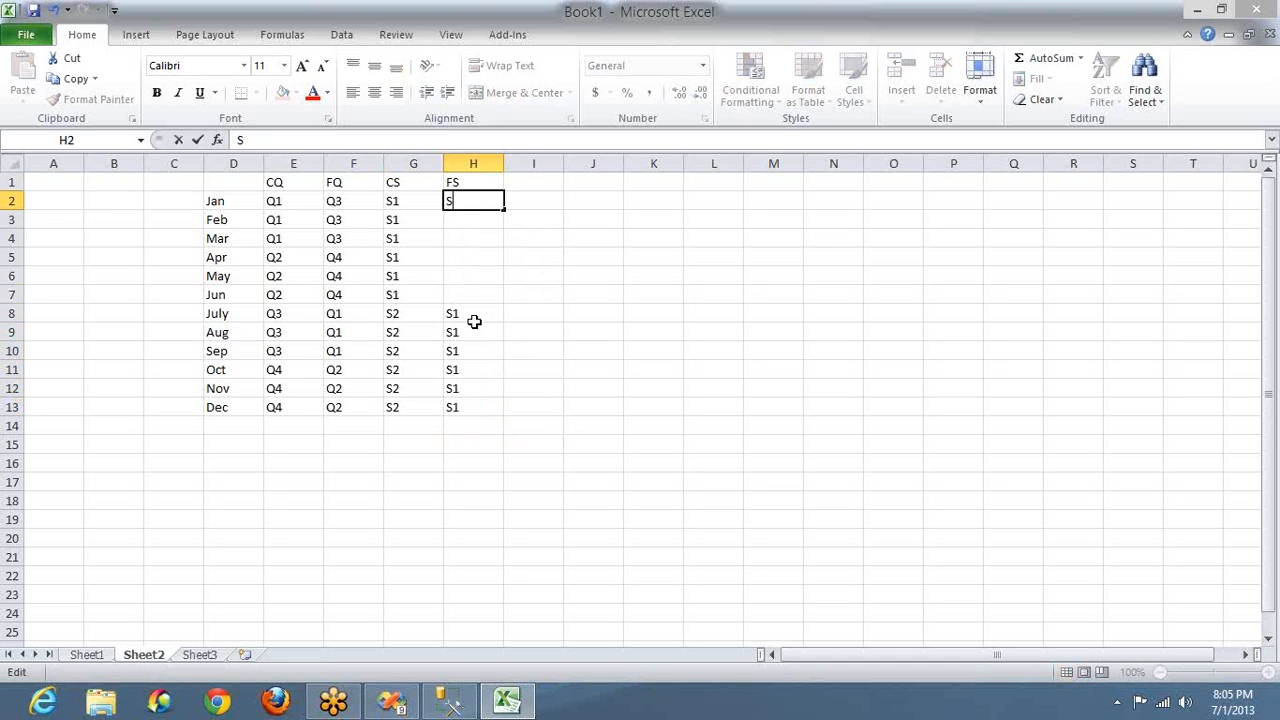
text(2)
key(Return)
Copy S2 from H2 down through H7 for Feb to Jun.
key(Up)
key(ctrl+c)
key(Down)
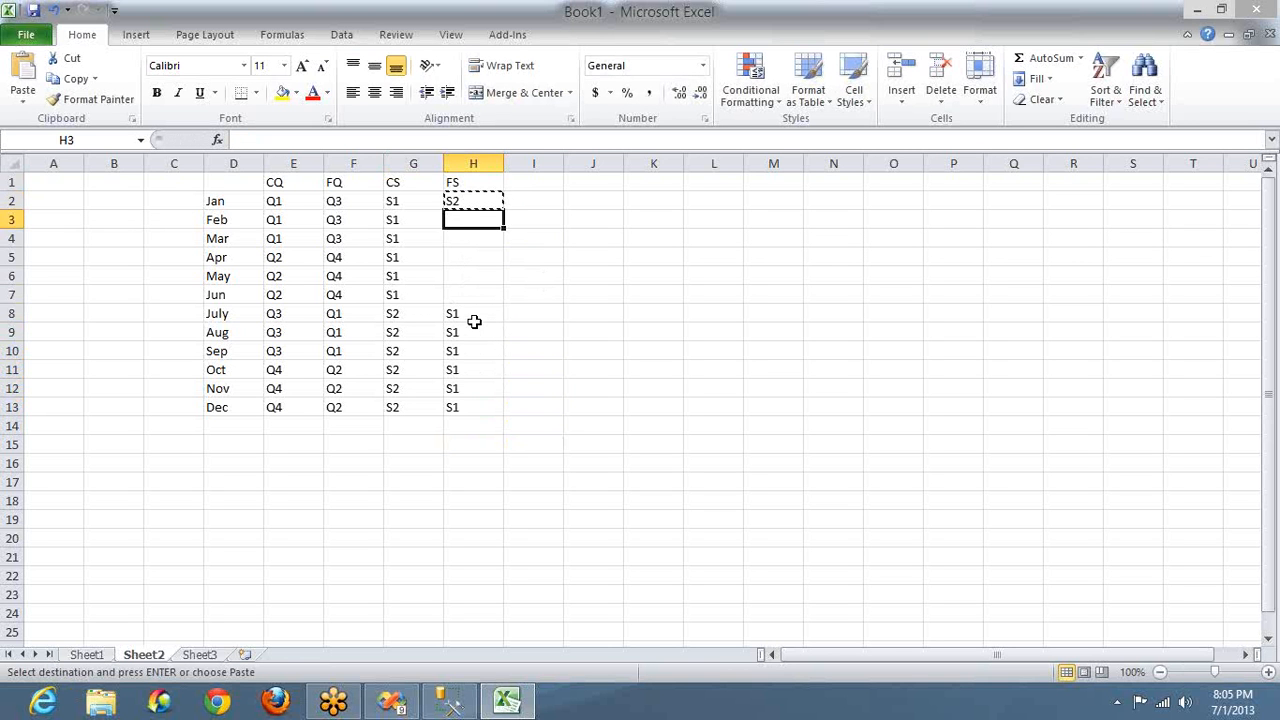
key(ctrl+v)
key(Down)
key(ctrl+v)
key(Down)
key(ctrl+v)
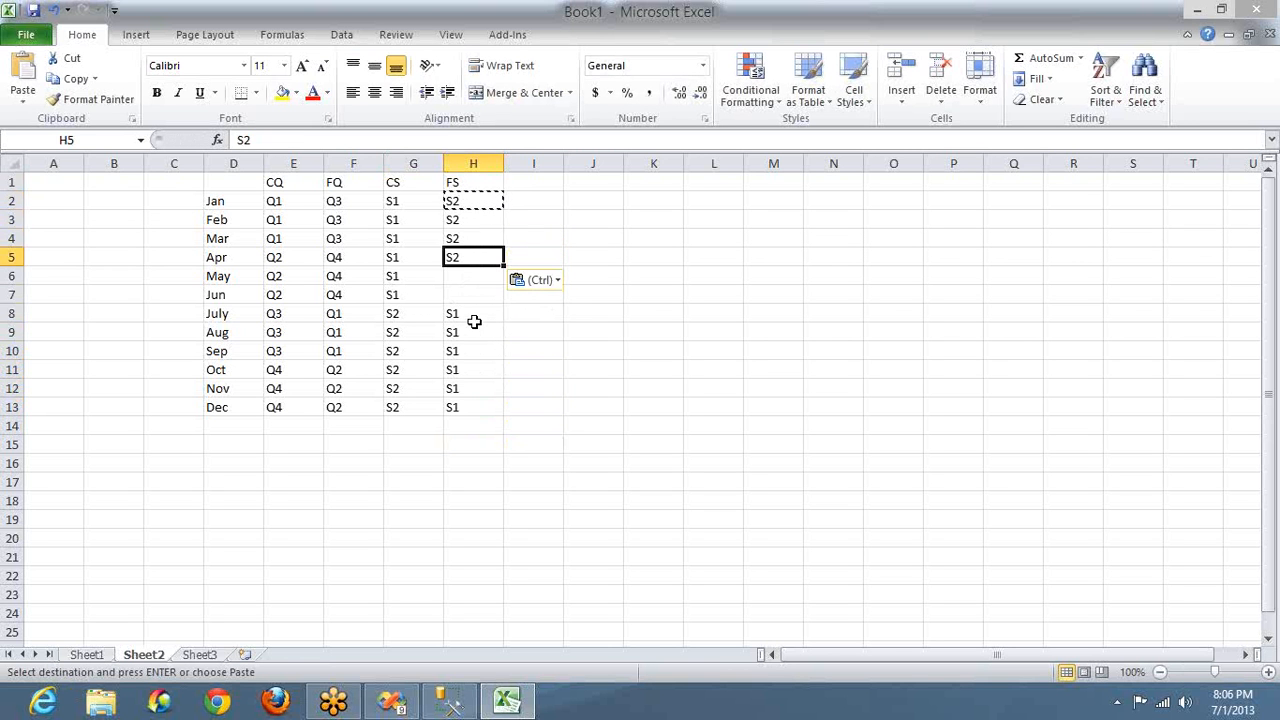
key(Down)
key(ctrl+v)
key(Down)
key(ctrl+v)
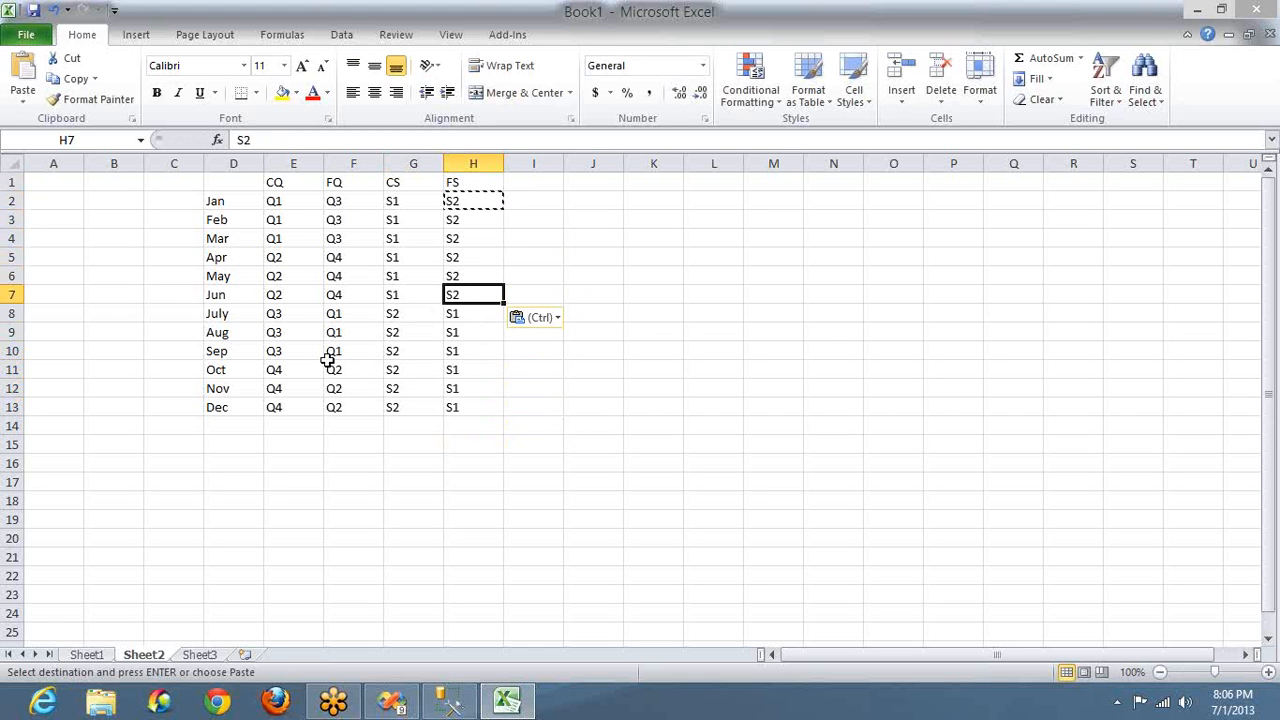
Highlight the months Jan to Dec in D2:D13 and relate them to the English Month Name attribute in Visual Studio's Time dimension relationships.
click(209, 197)
key(shift+Down)
key(shift+Down)
key(shift+Down)
key(shift+Down)
key(shift+Down)
key(shift+Down)
key(shift+Down)
key(shift+Down)
key(shift+Down)
key(shift+Down)
key(shift+Down)
key(shift+Down)
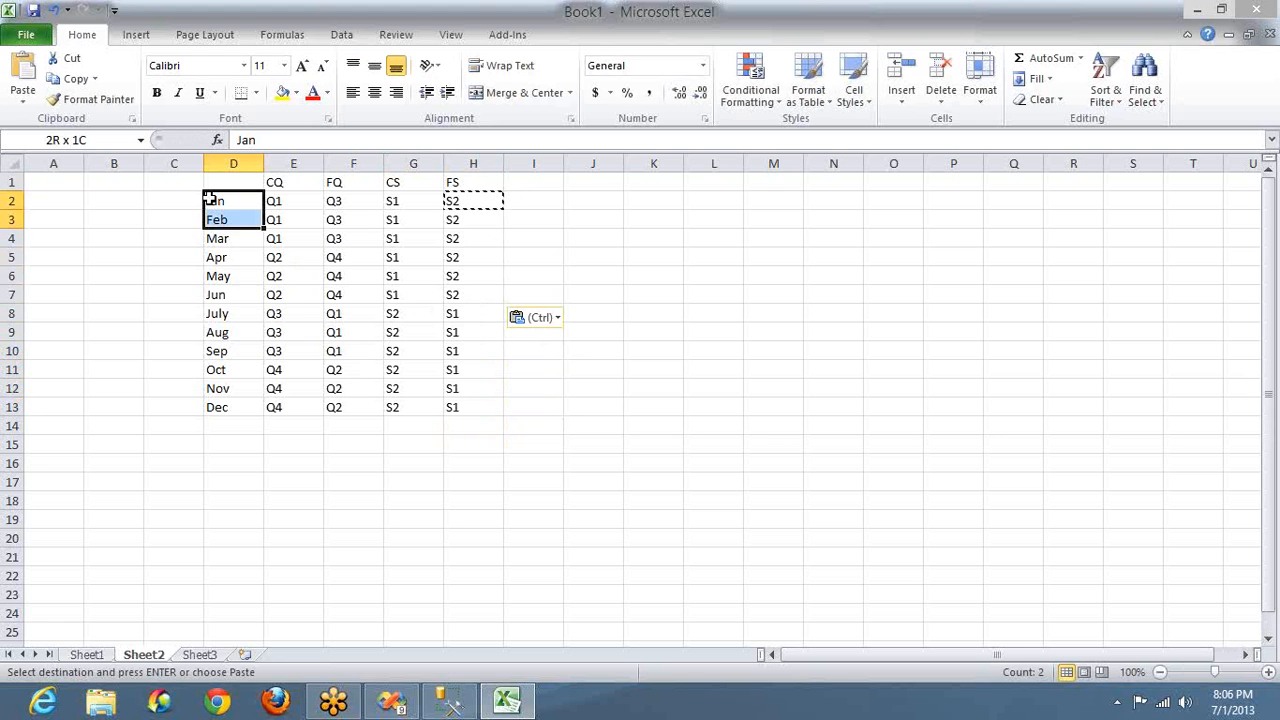
key(shift+Up)
key(shift+Up)
key(shift+Down)
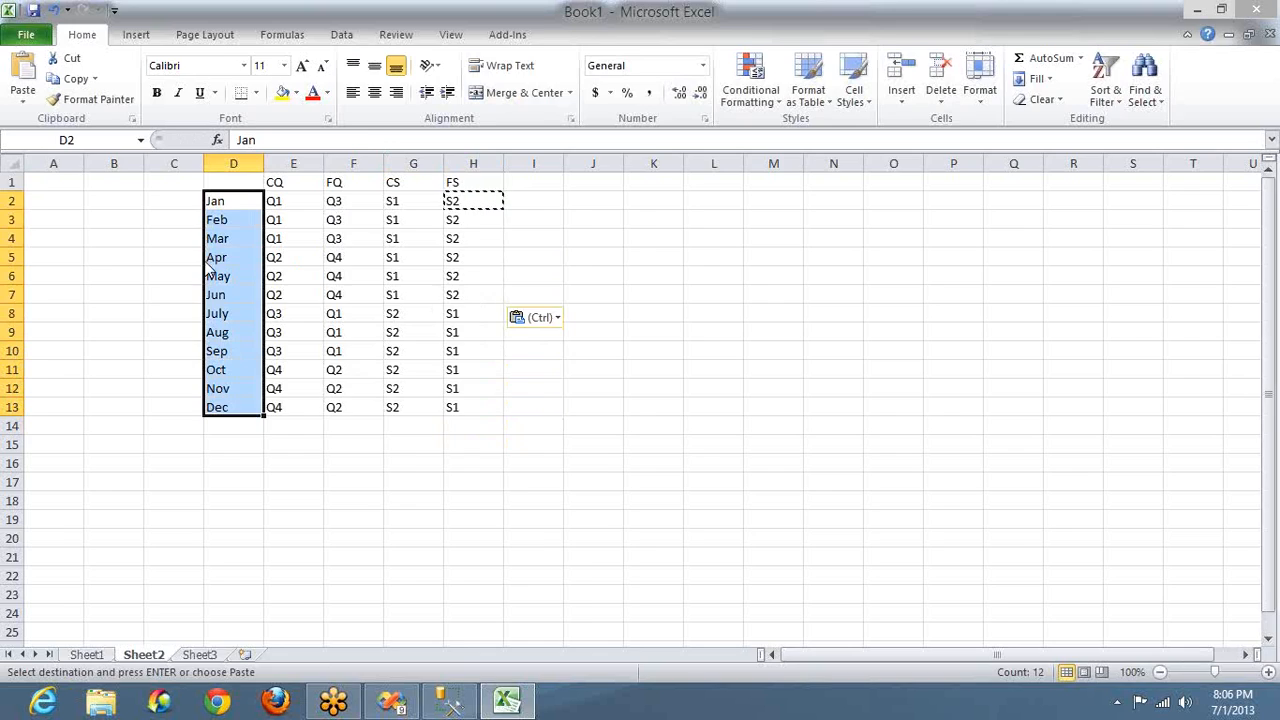
key(alt+Tab)
click(345, 182)
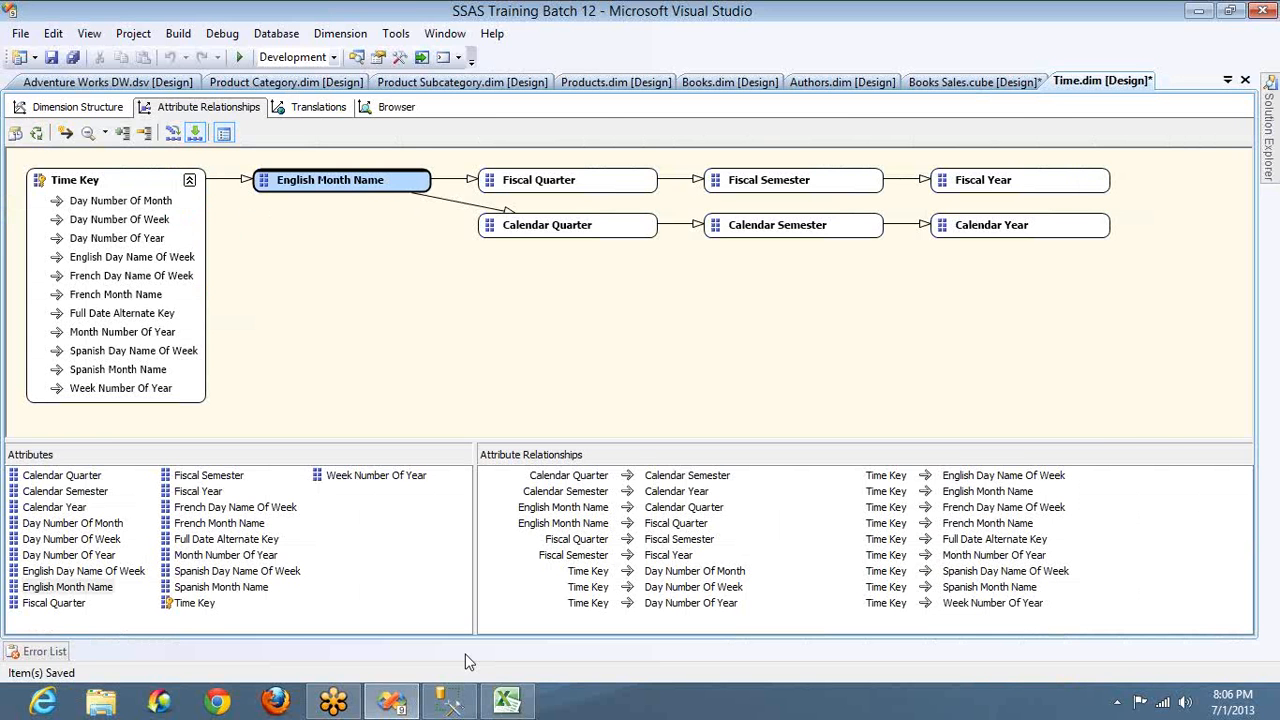
Switch to SQL Server Management Studio, replace the existing query with select * from dimtime, and execute it.
click(447, 703)
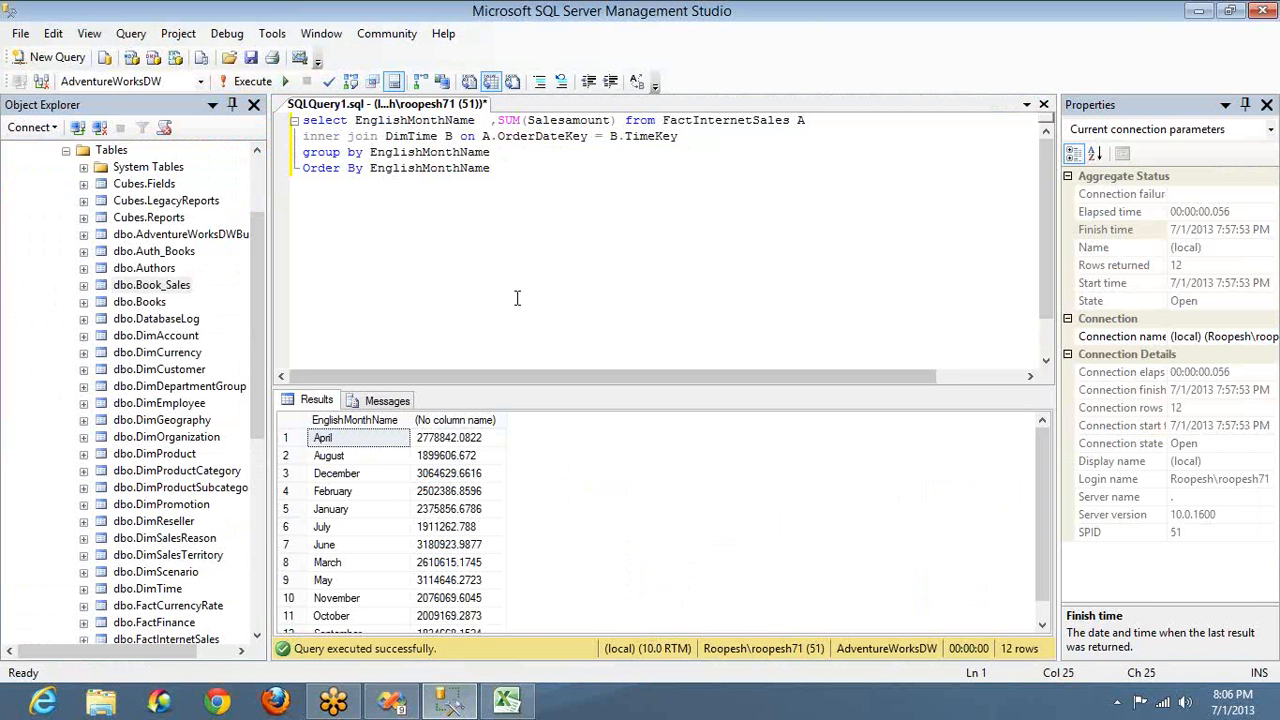
key(ctrl+a)
key(BackSpace)
text(sele)
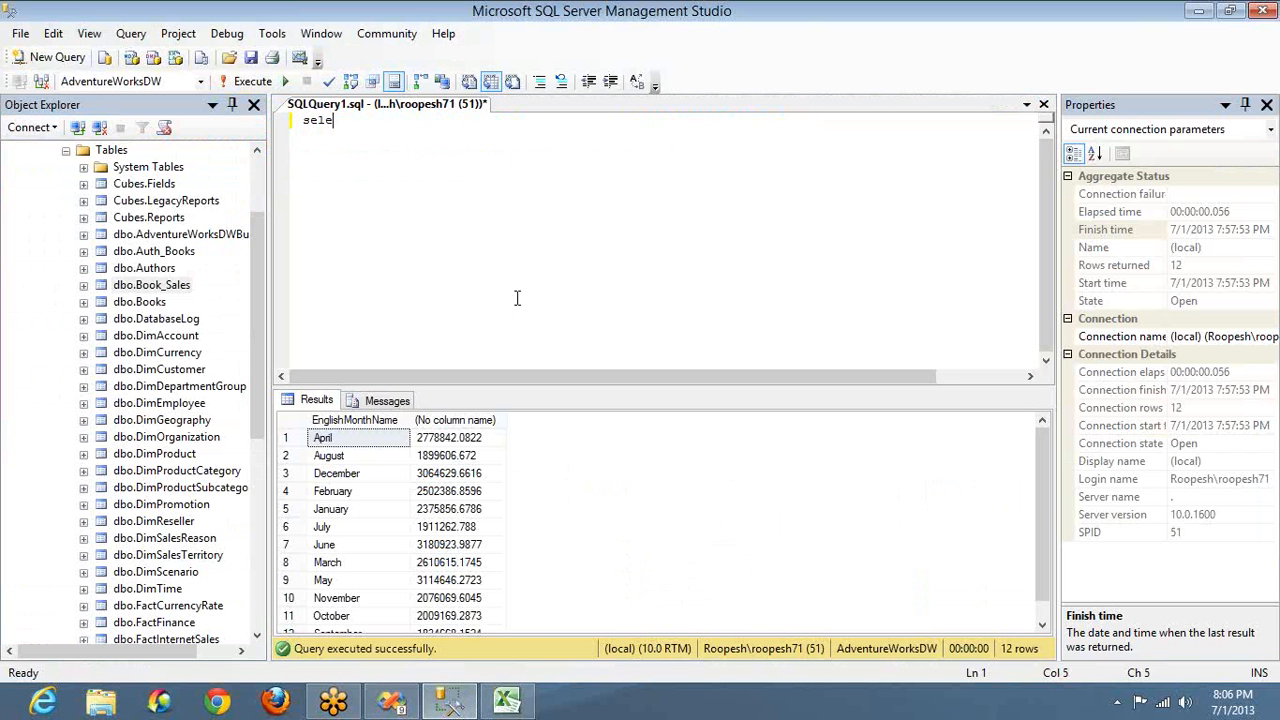
text(ct calenda)
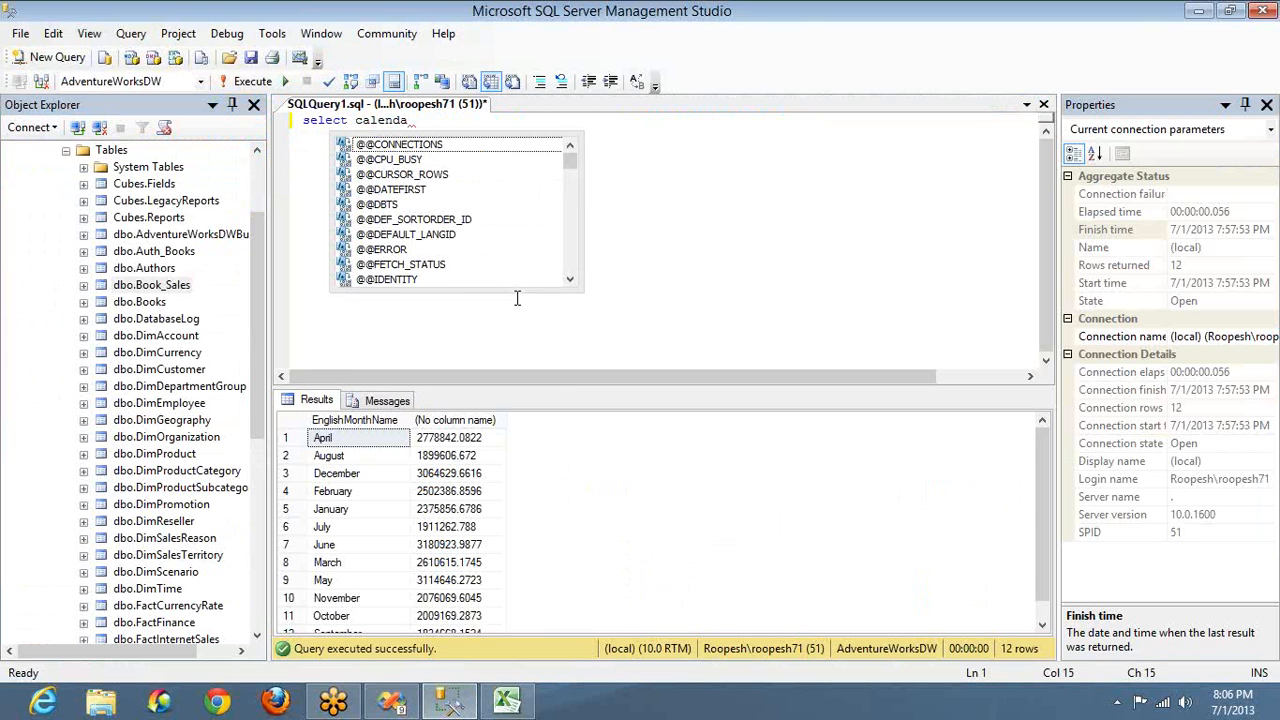
key(ctrl+shift+Left)
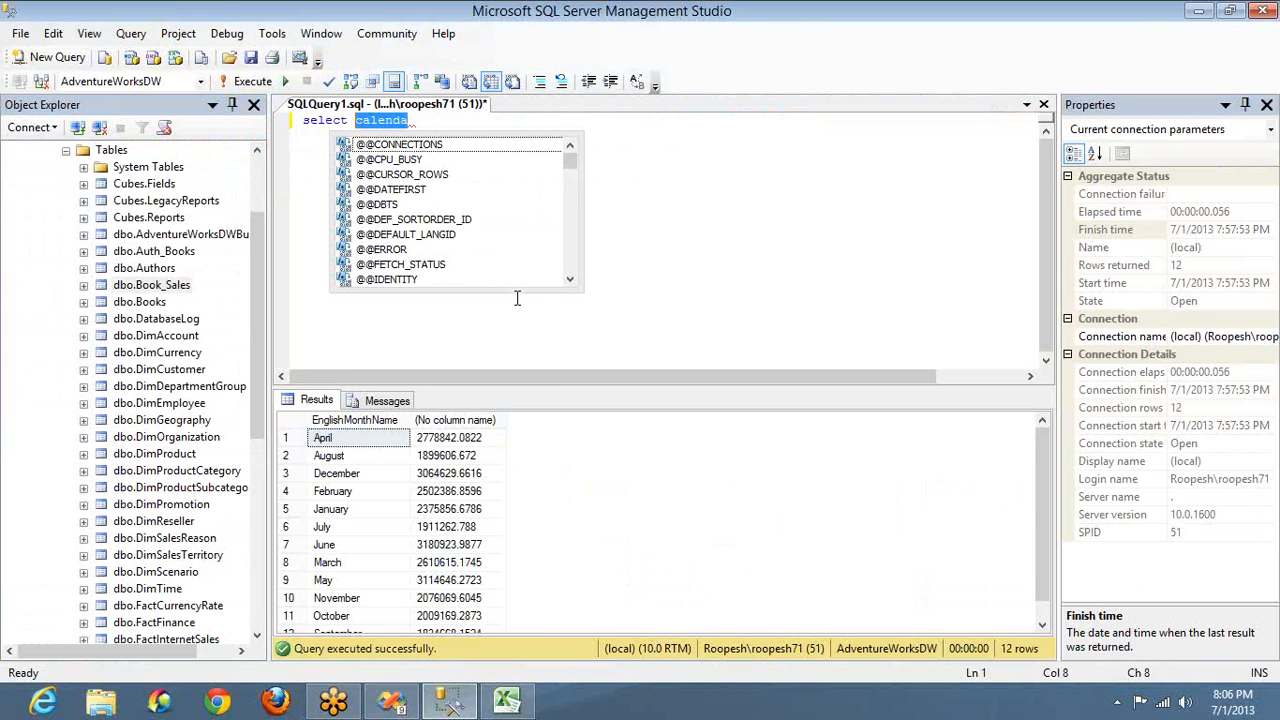
text(* fri)
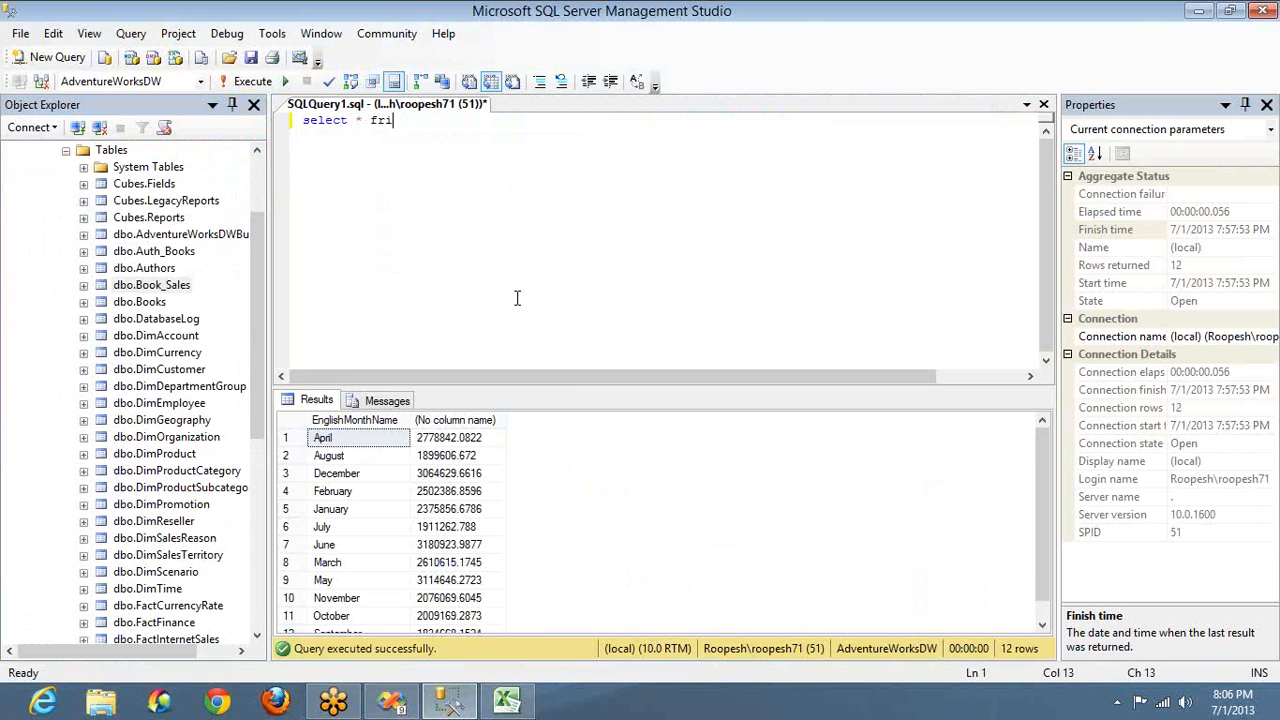
key(BackSpace)
text(om dim)
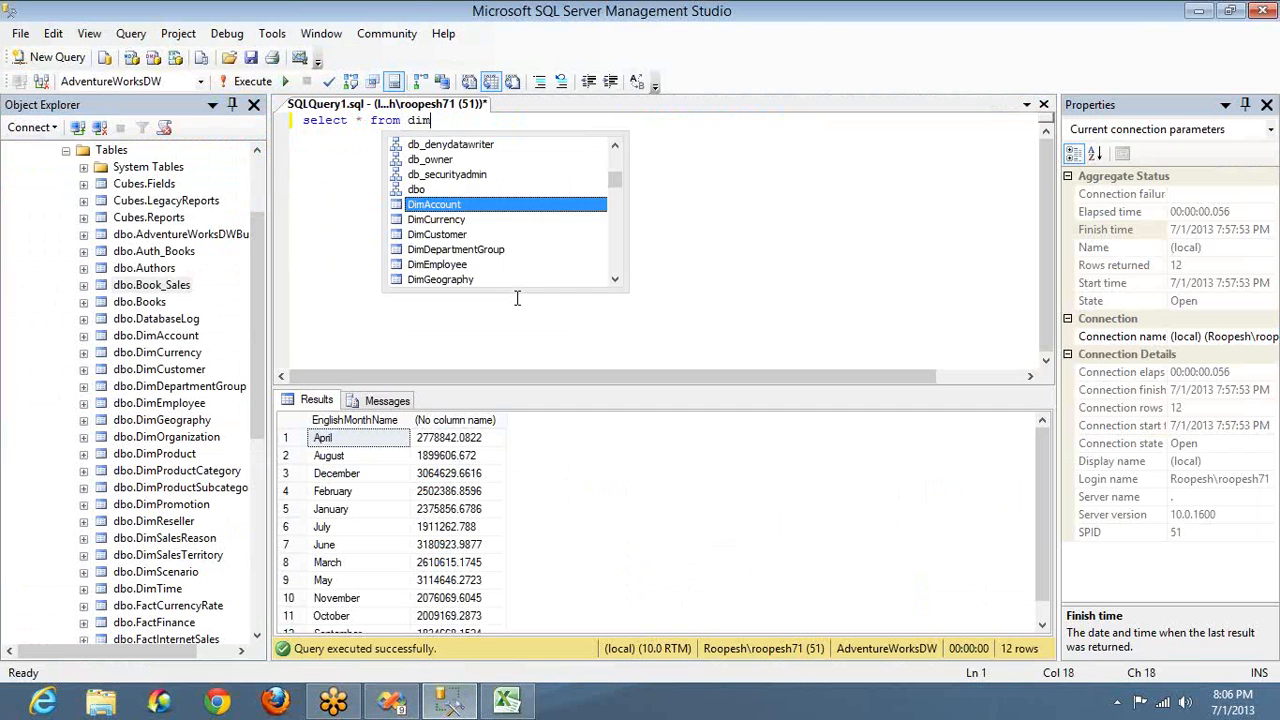
text(time)
key(F4)
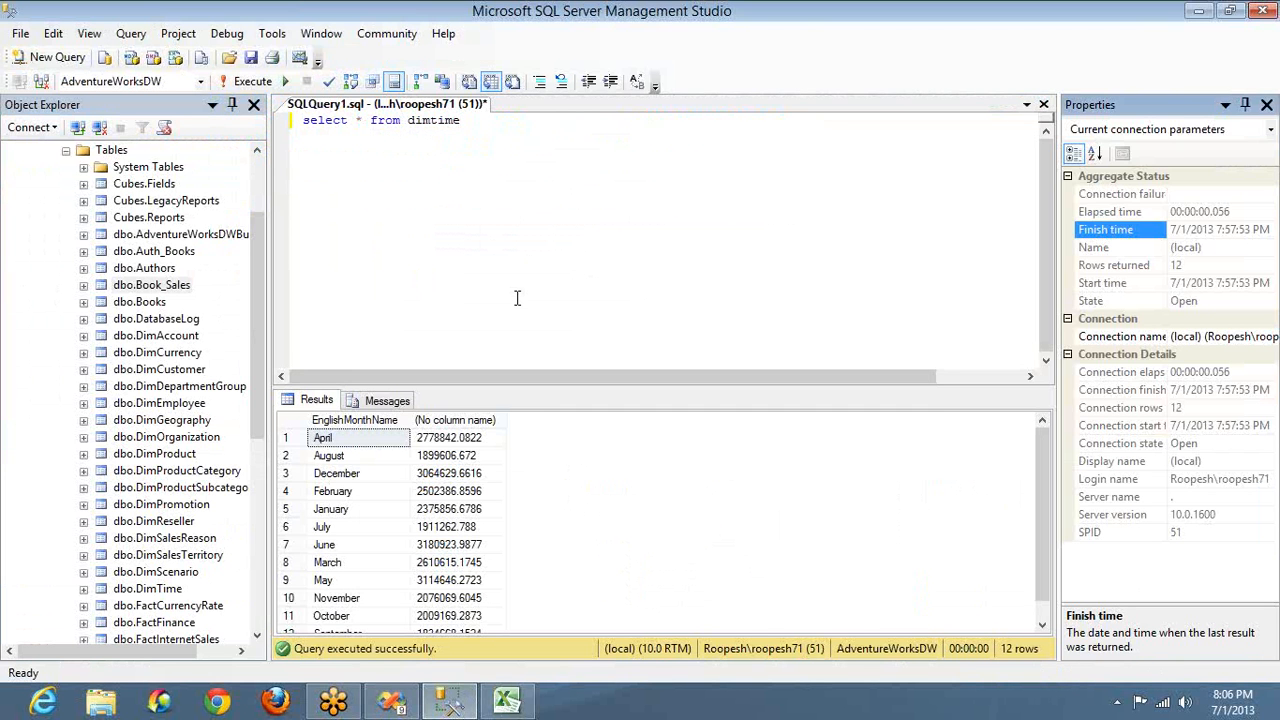
click(517, 298)
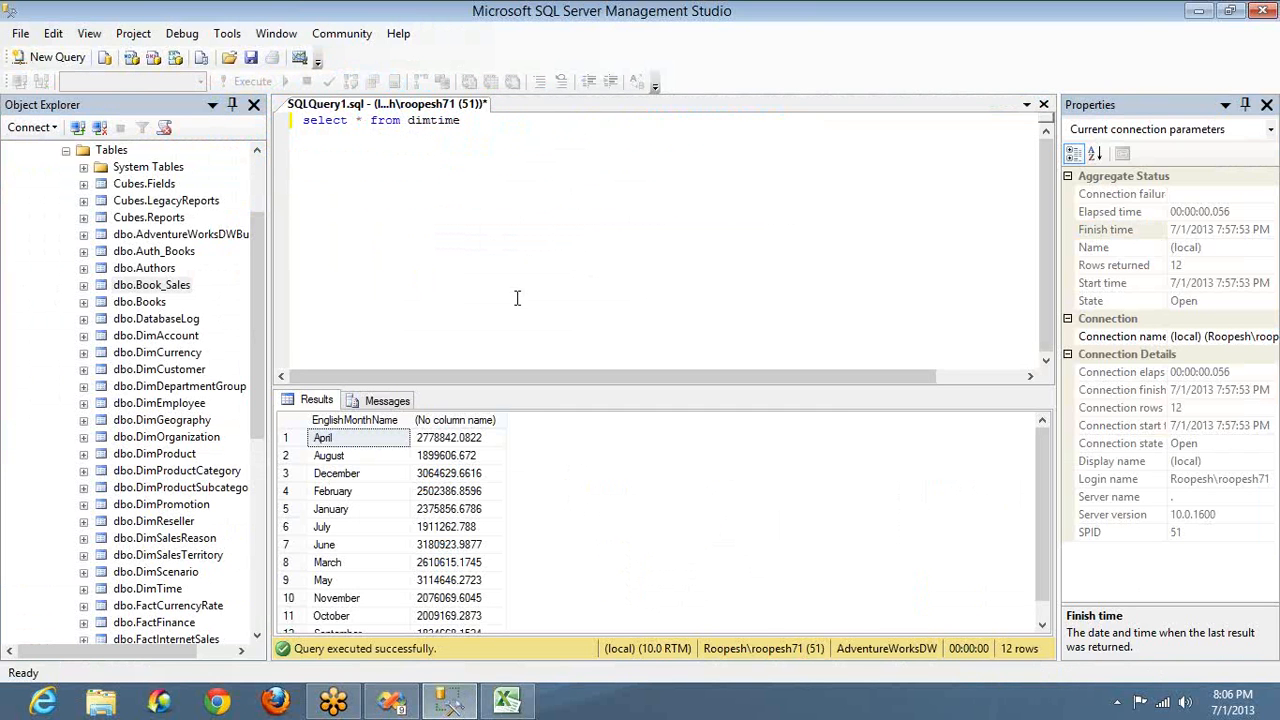
key(F5)
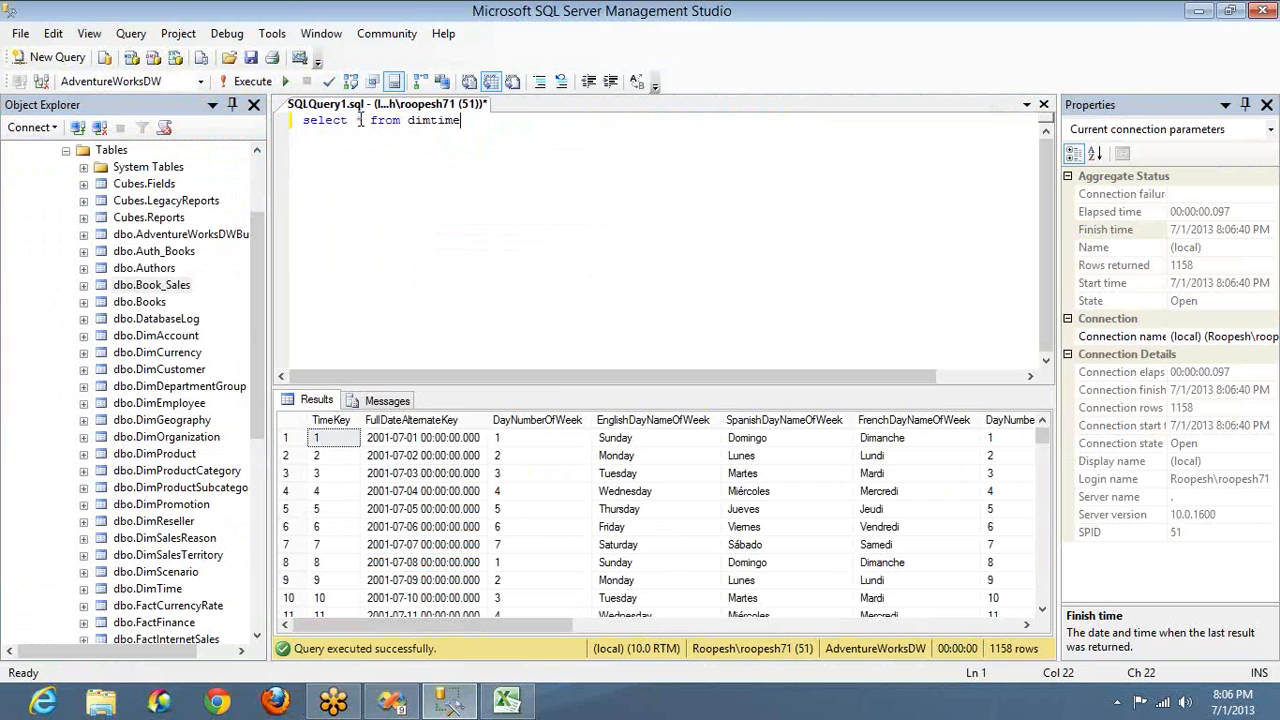
Replace the asterisk in the dimtime query with Distinct CalendarQuarter,FiscalQuarter.
click(358, 120)
key(Delete)
text(Distinct )
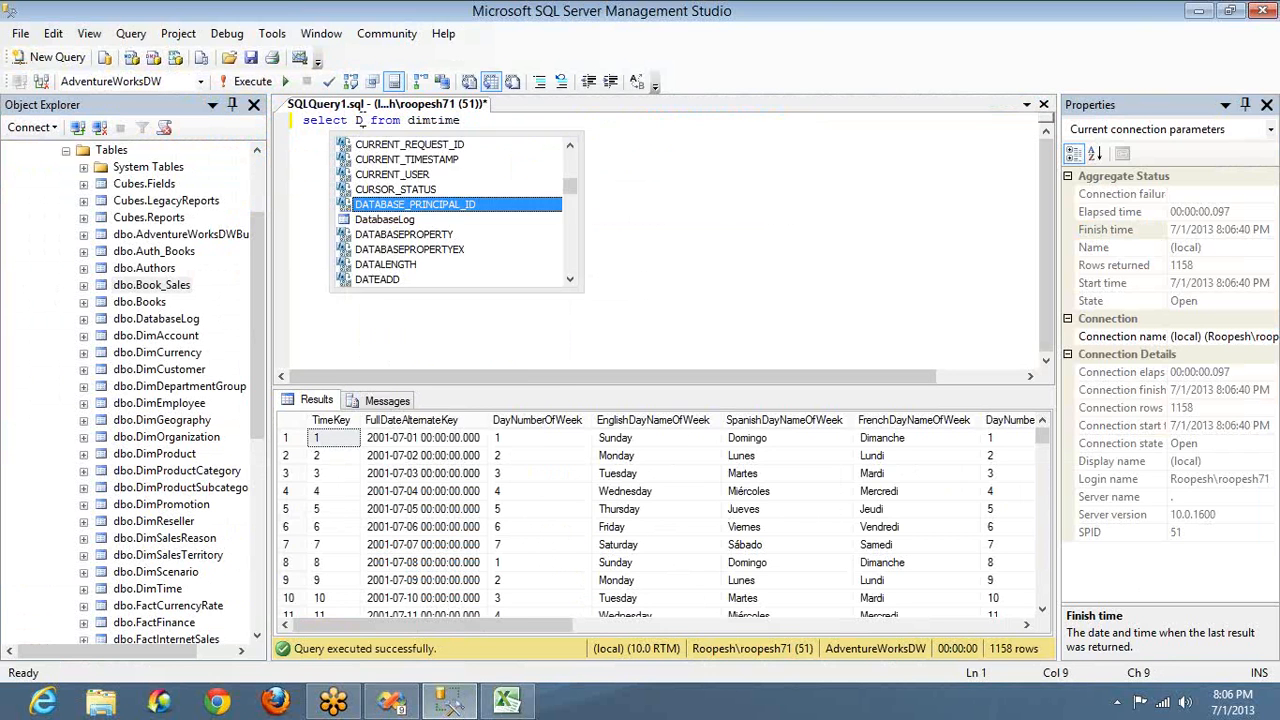
text(Calenda)
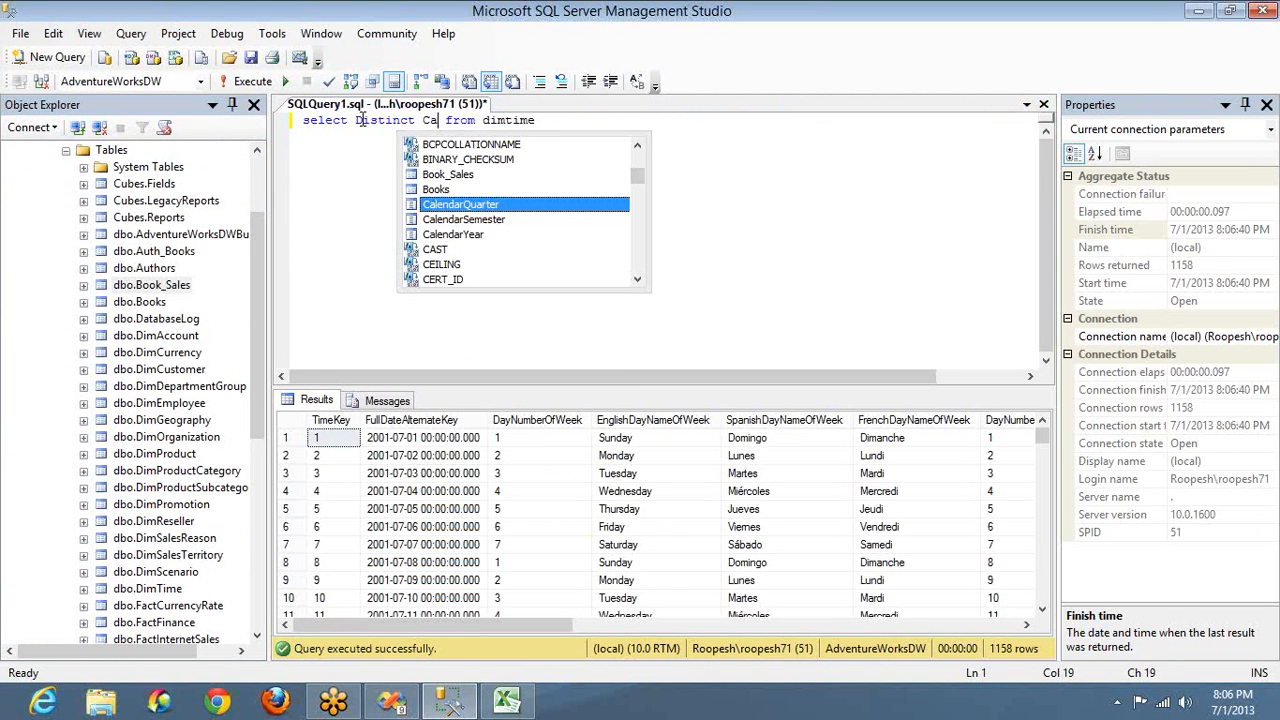
text(rQuarter,)
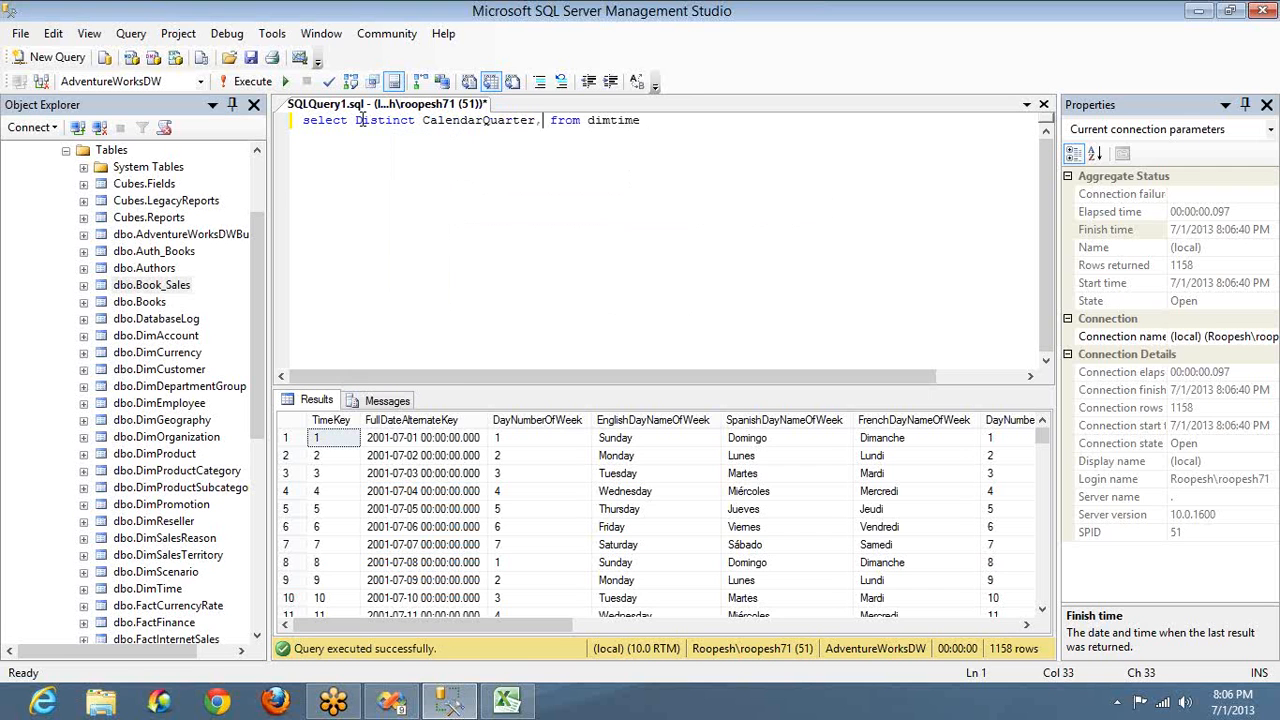
text(Fis)
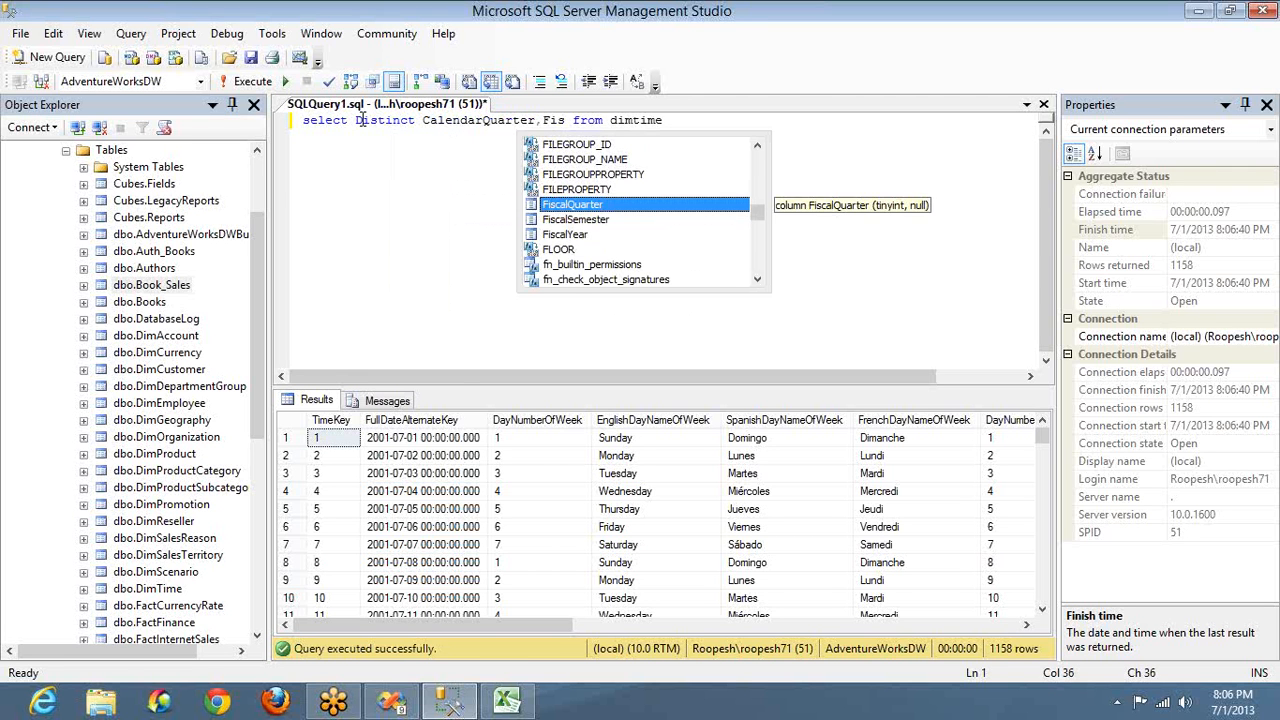
text(calQuarter,Cal)
Add CalendarSemester and FiscalSemester to the distinct column list and execute the query.
key(Down)
key(Down)
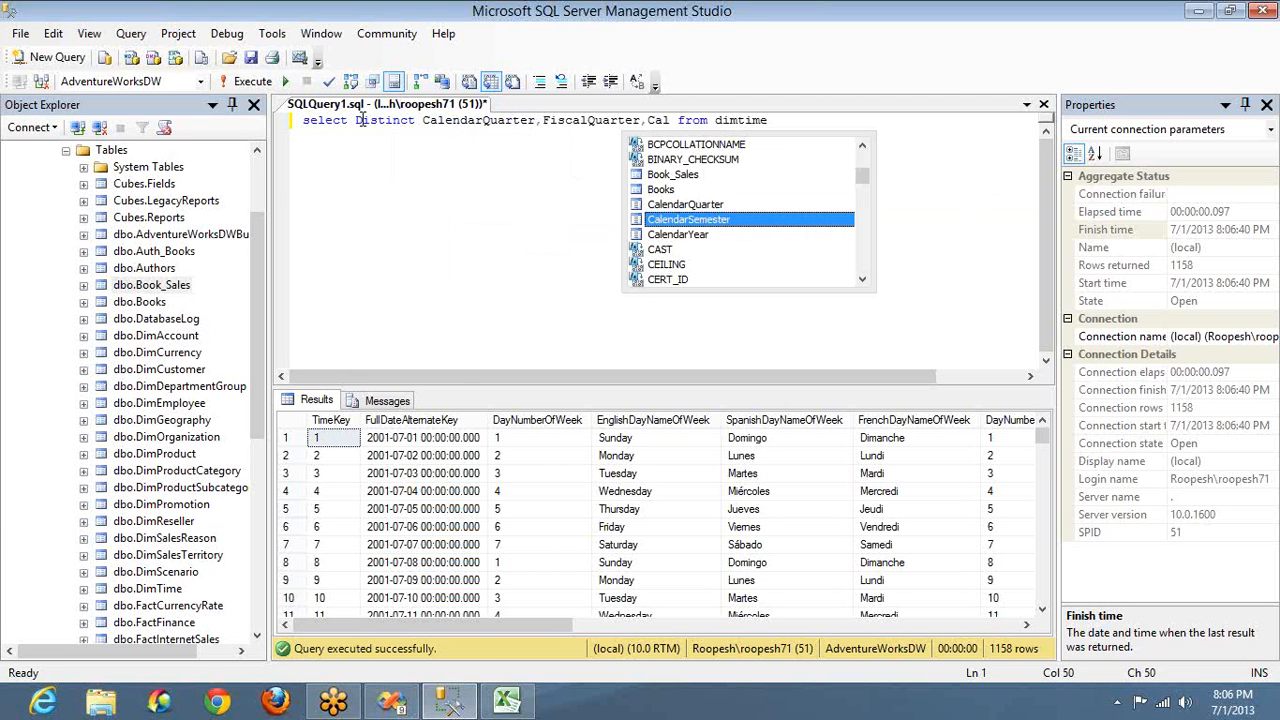
key(Up)
text(endarSemester,F)
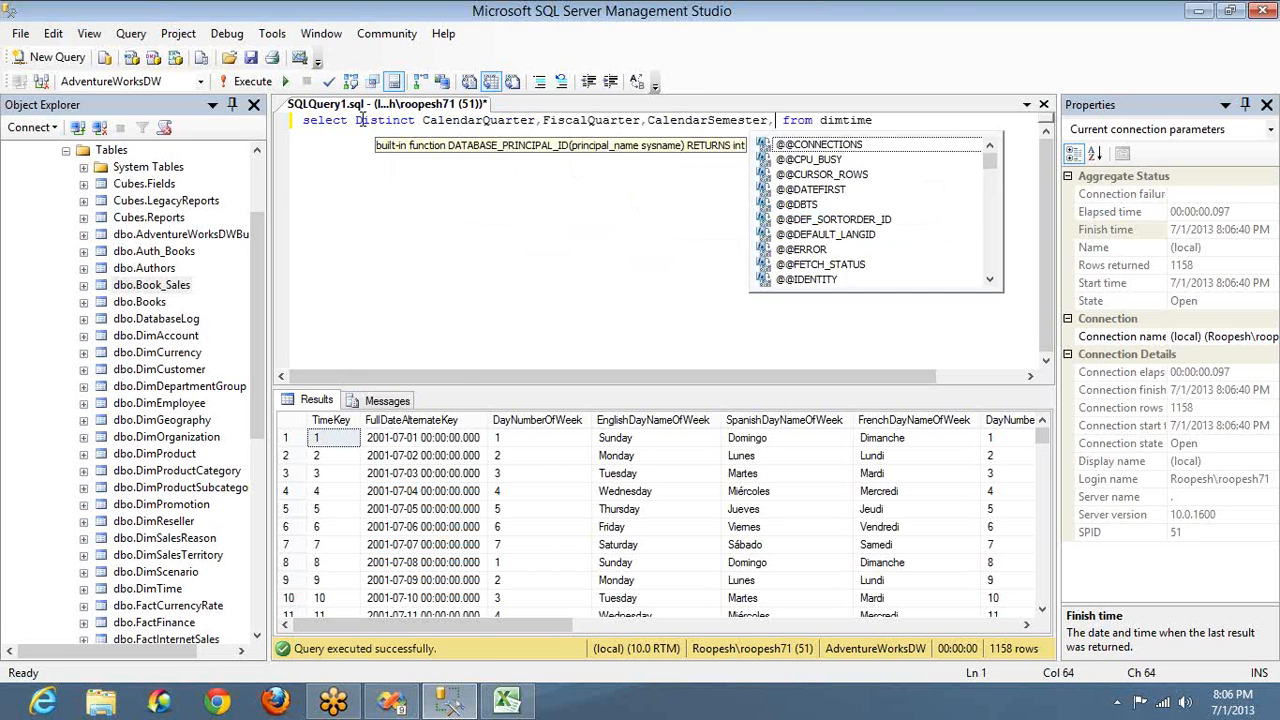
key(Down)
key(Down)
key(Down)
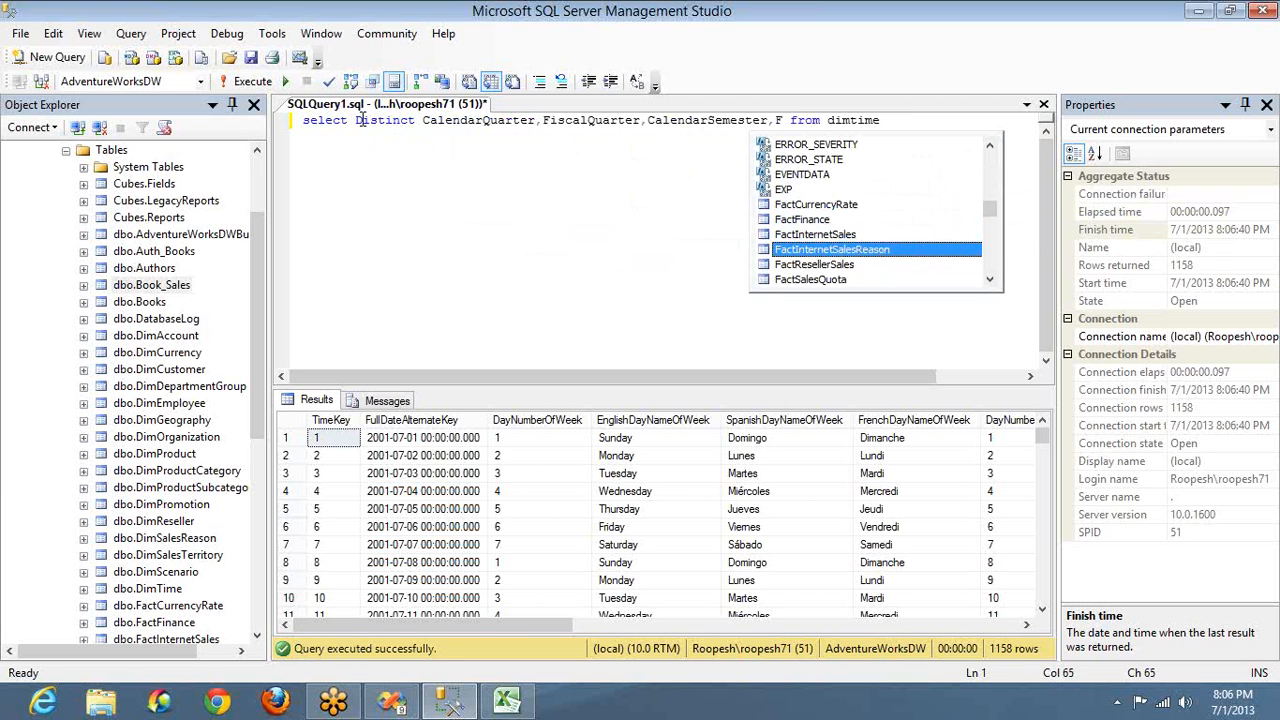
text(is)
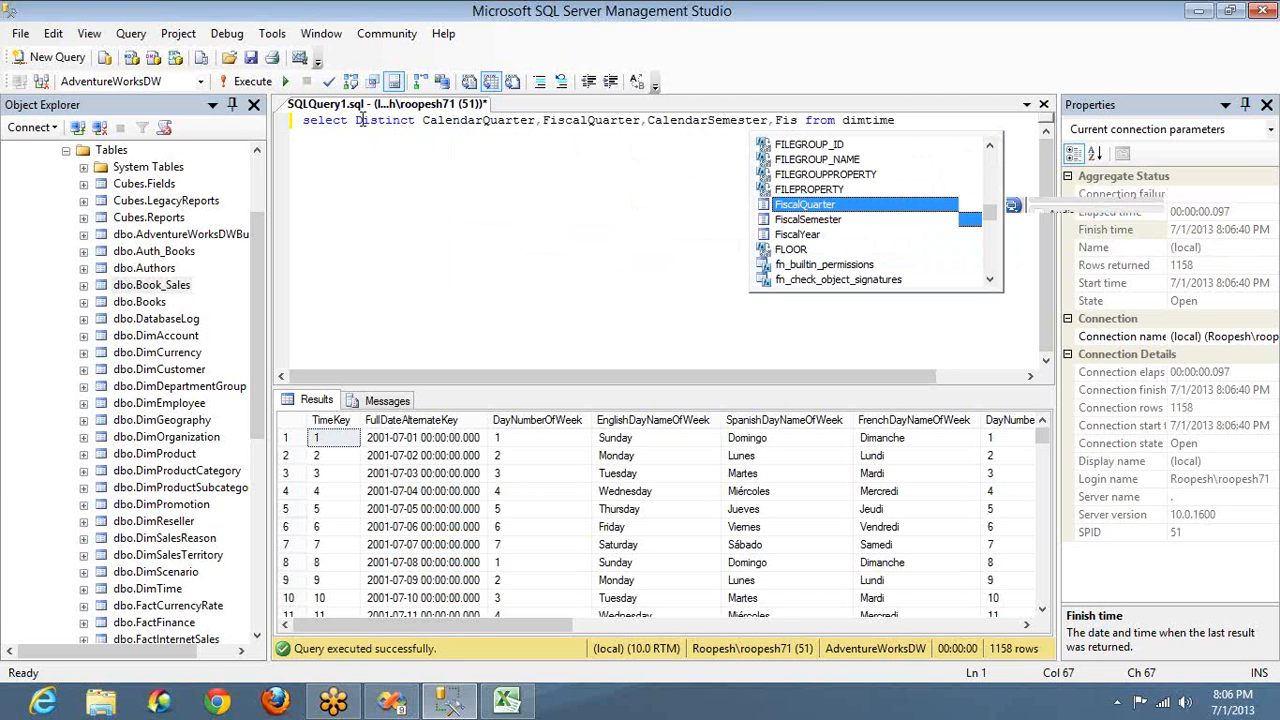
key(Down)
text(calSemester)
key(BackSpace)
key(F5)
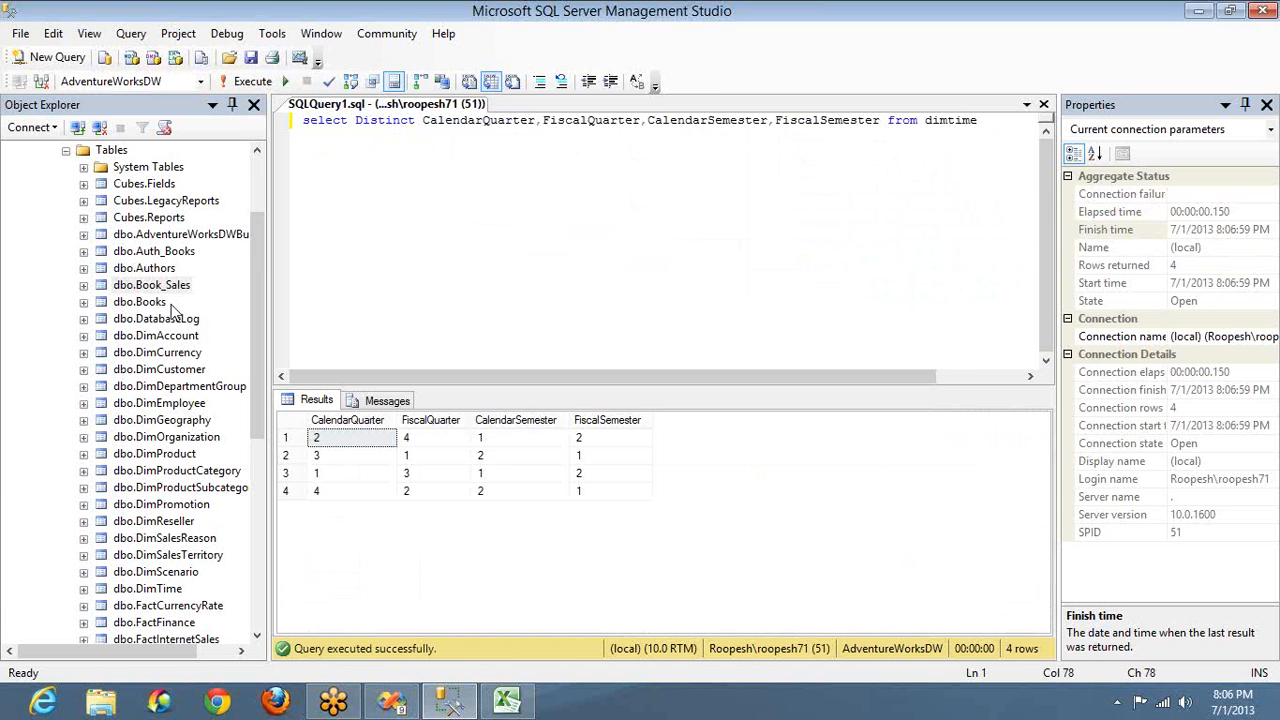
Compare the CalendarQuarter and FiscalQuarter values in the first two result rows.
click(375, 446)
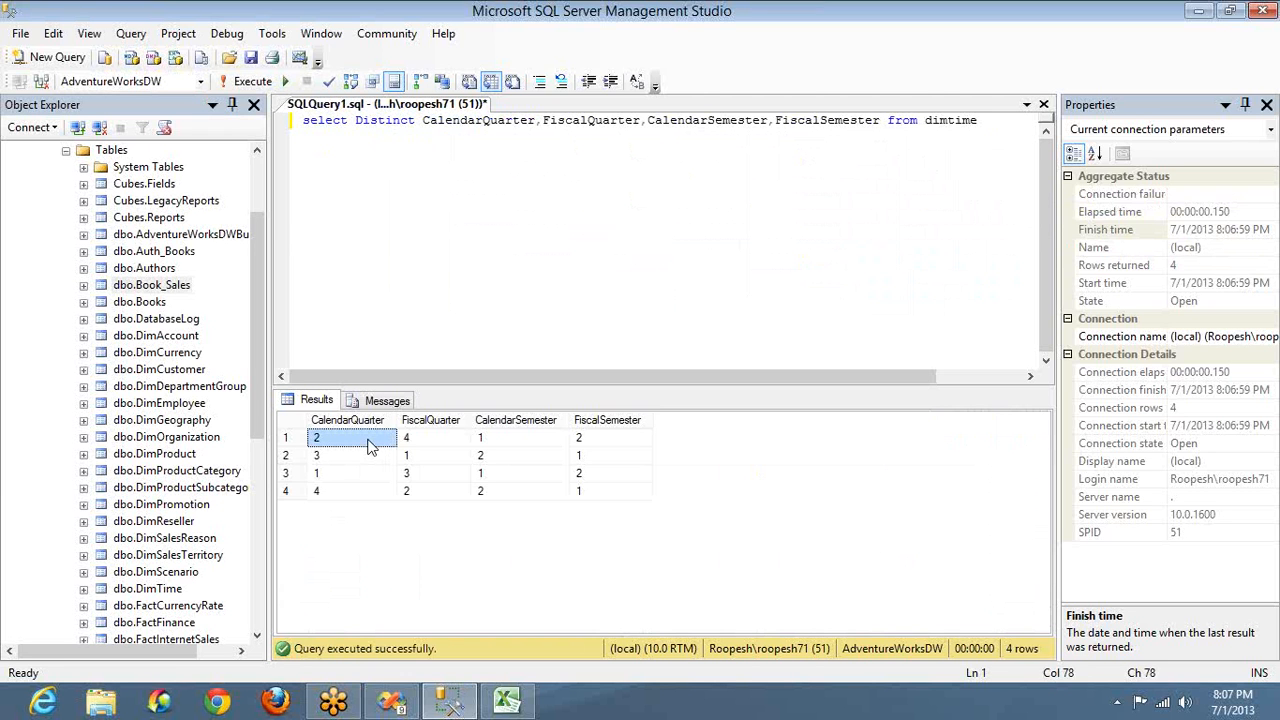
click(421, 443)
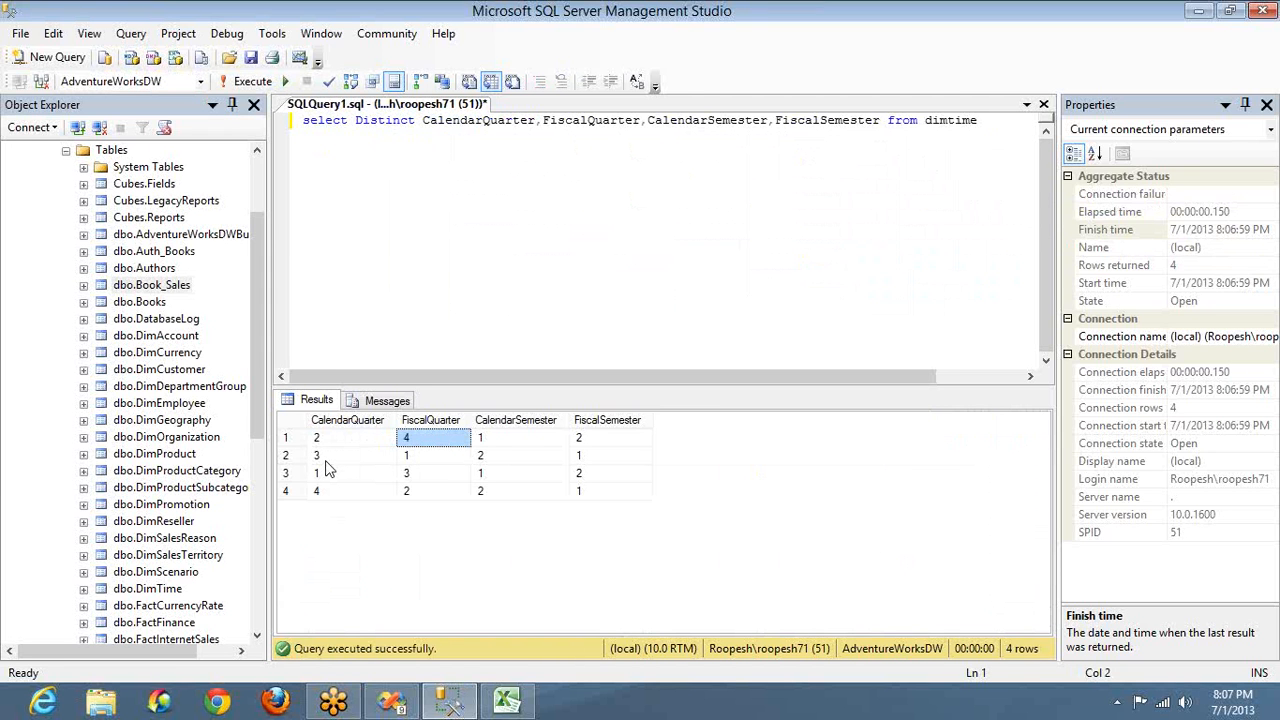
click(328, 459)
click(427, 459)
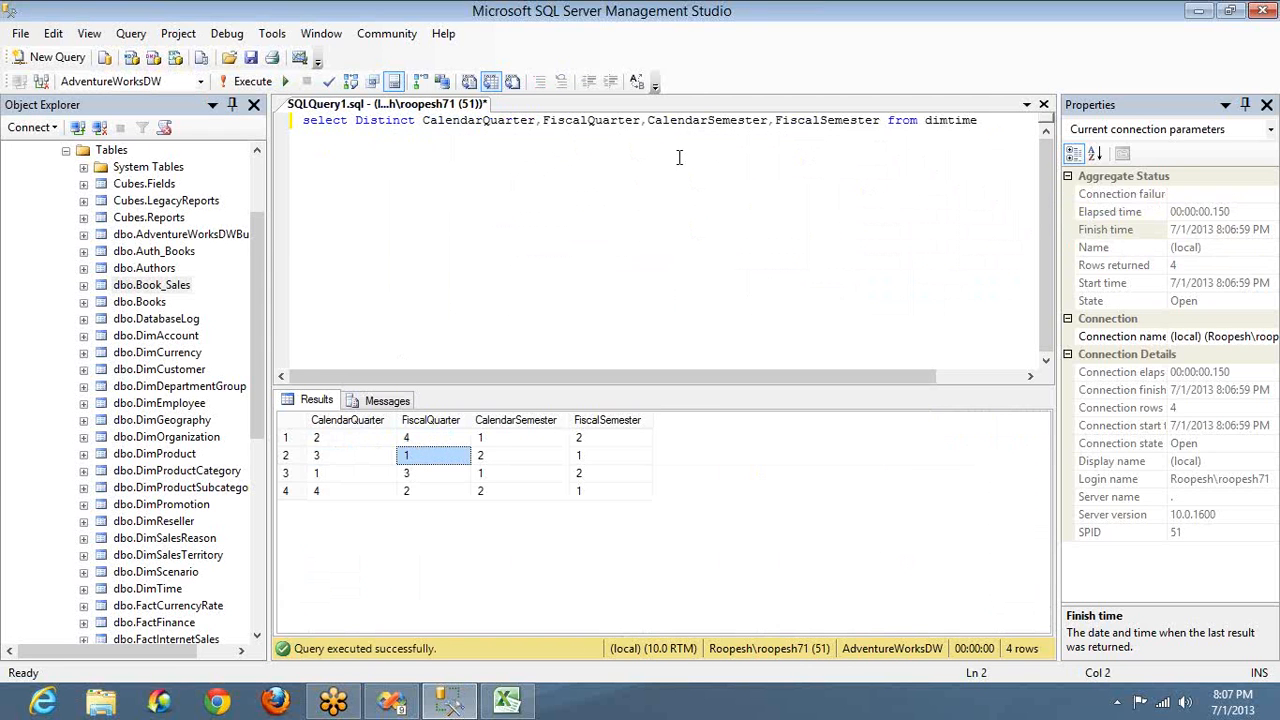
Add order by CalendarQuarter to the query, execute it, and inspect how calendar quarters map to fiscal quarters.
click(662, 132)
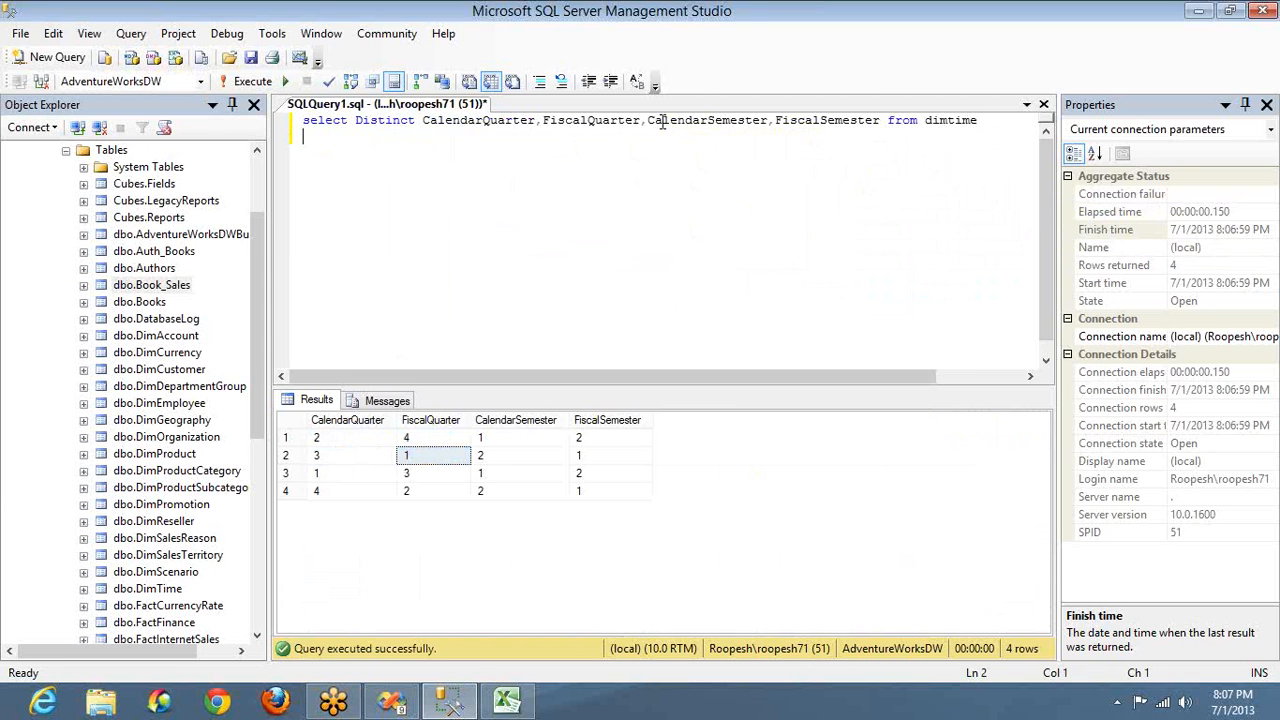
text(order by CalendarQuarter)
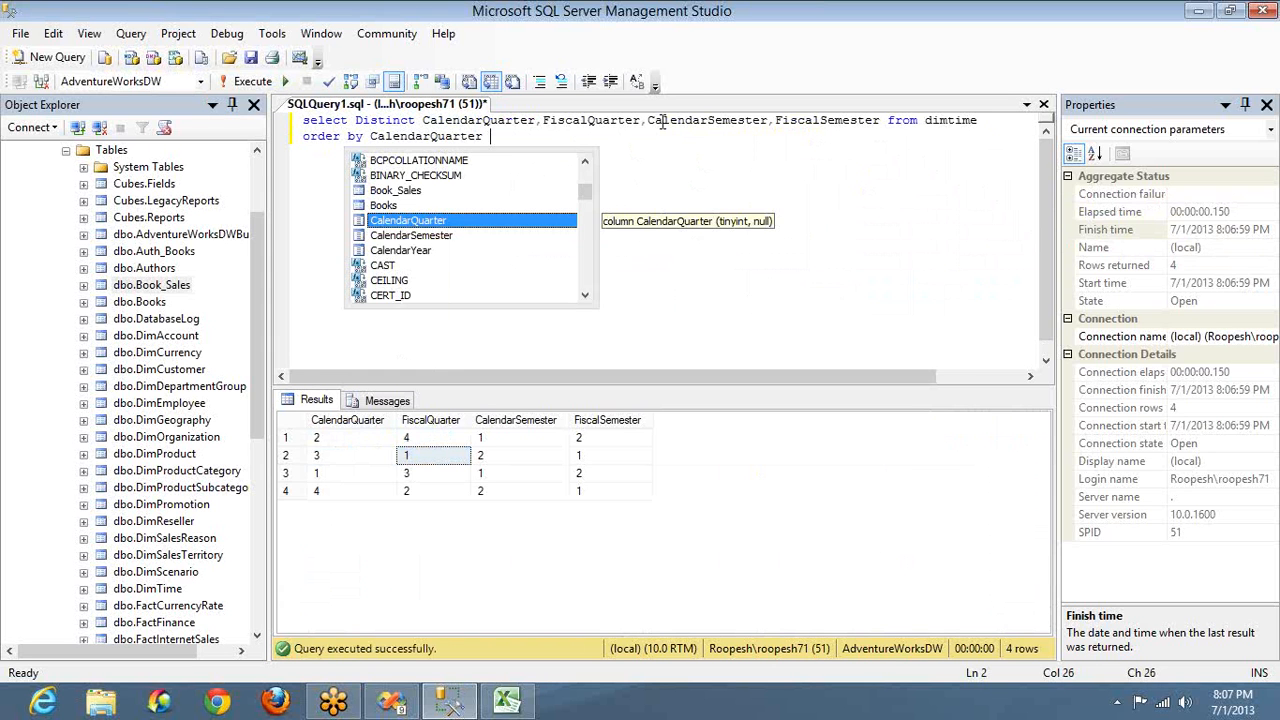
key(Escape)
key(F5)
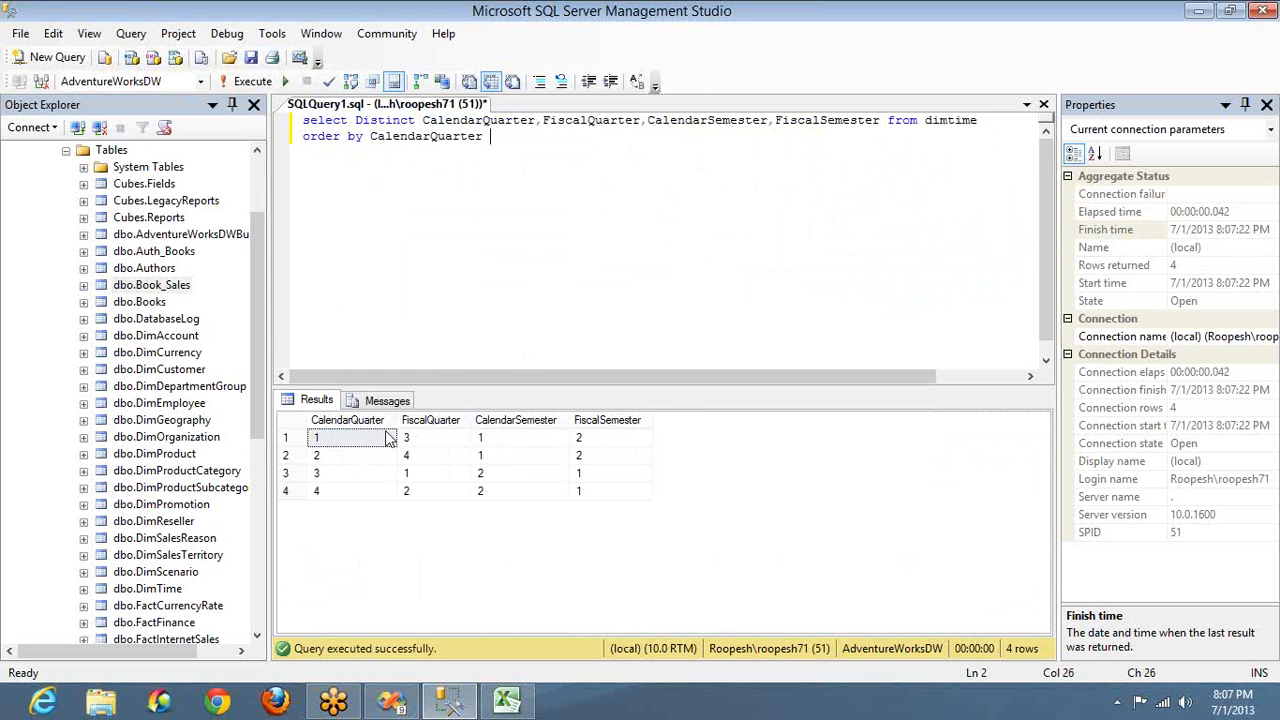
click(388, 440)
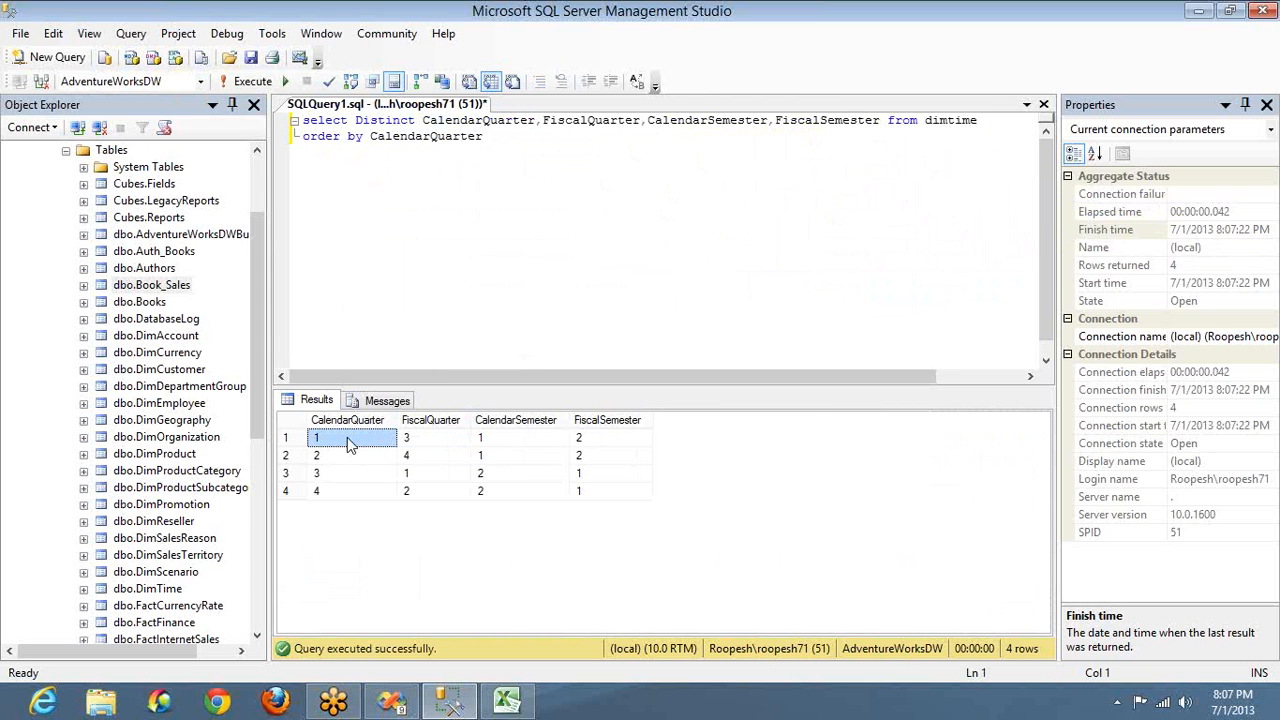
click(420, 476)
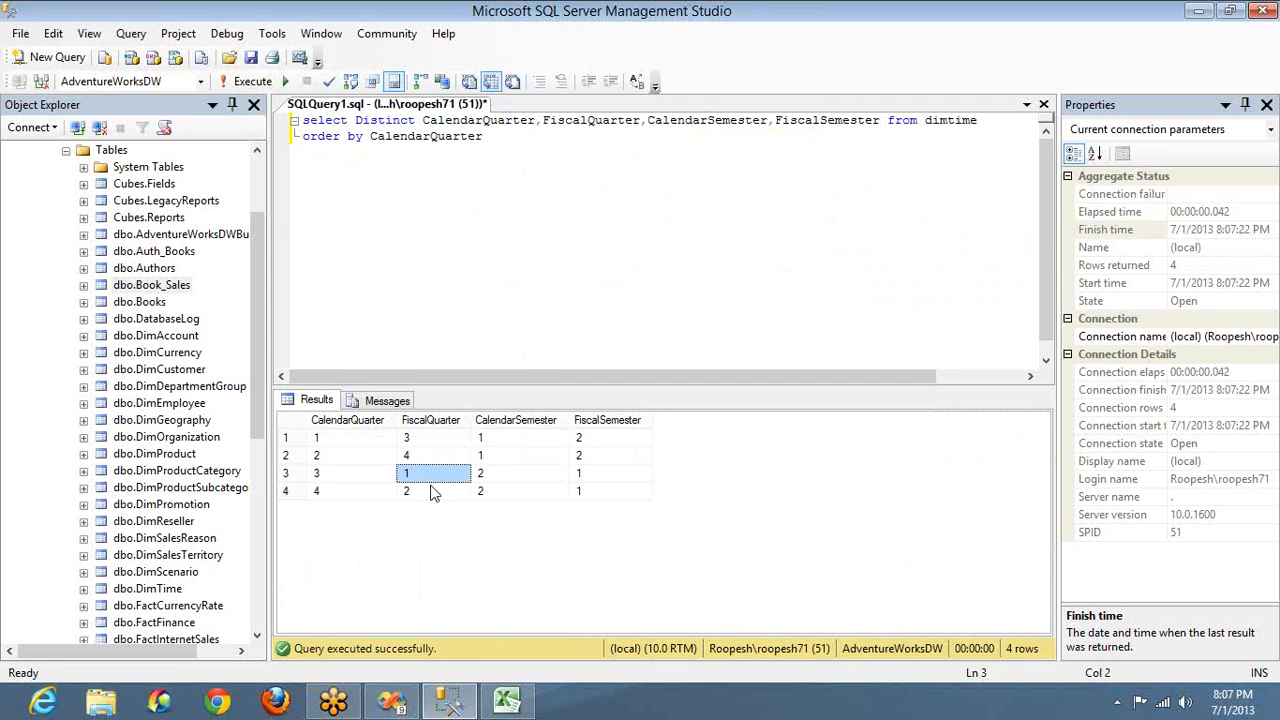
Compare the CalendarSemester and FiscalSemester values across the four result rows.
click(530, 441)
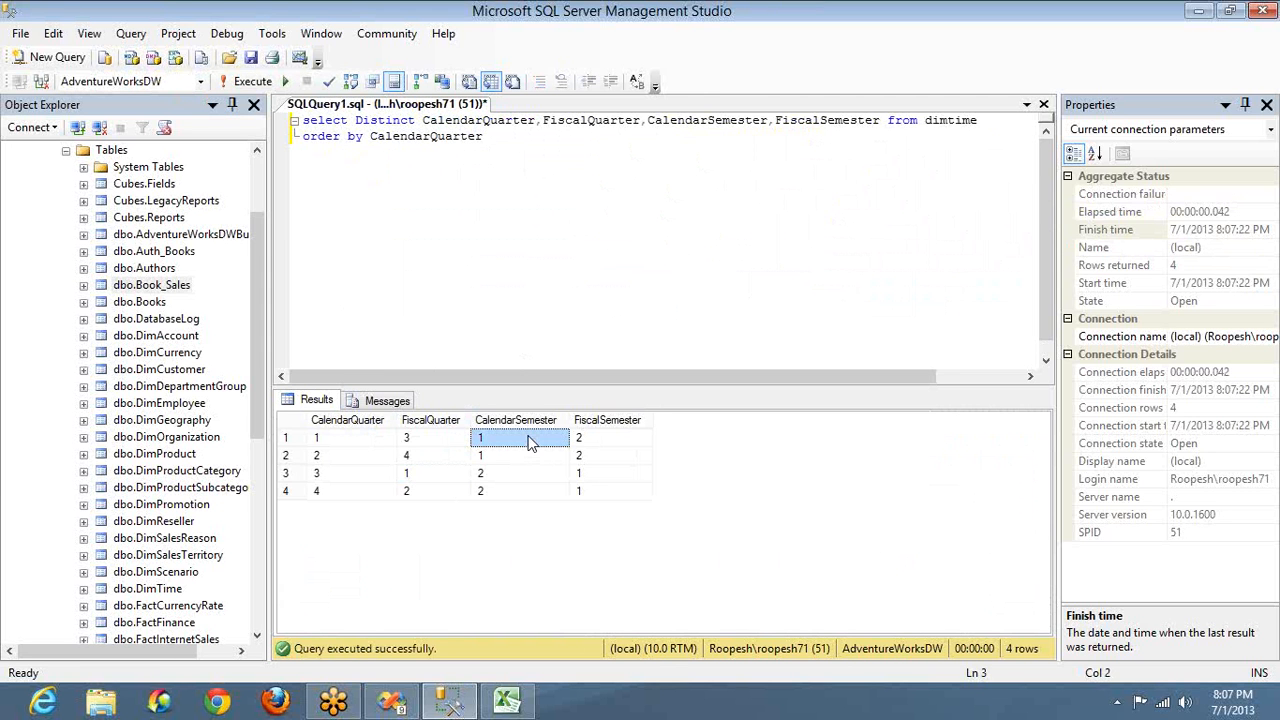
key(shift+Down)
key(Down)
key(shift+Down)
key(Right)
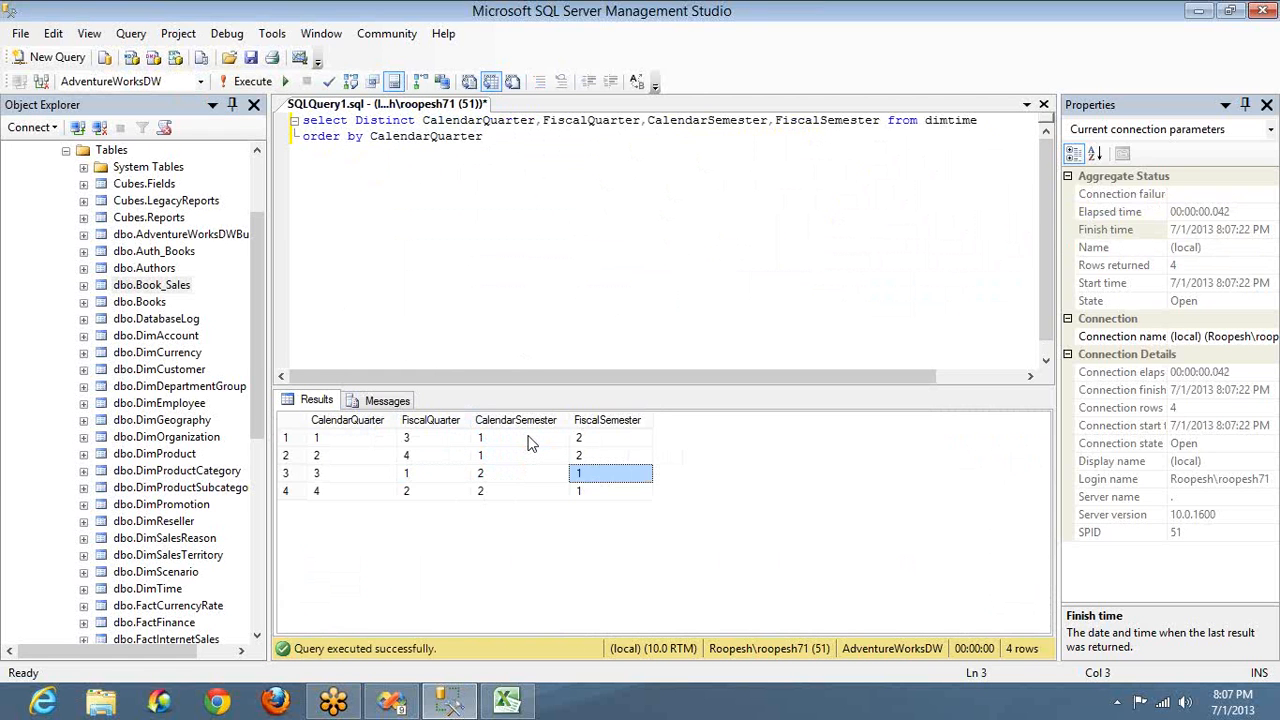
key(Up)
key(Up)
key(shift+Down)
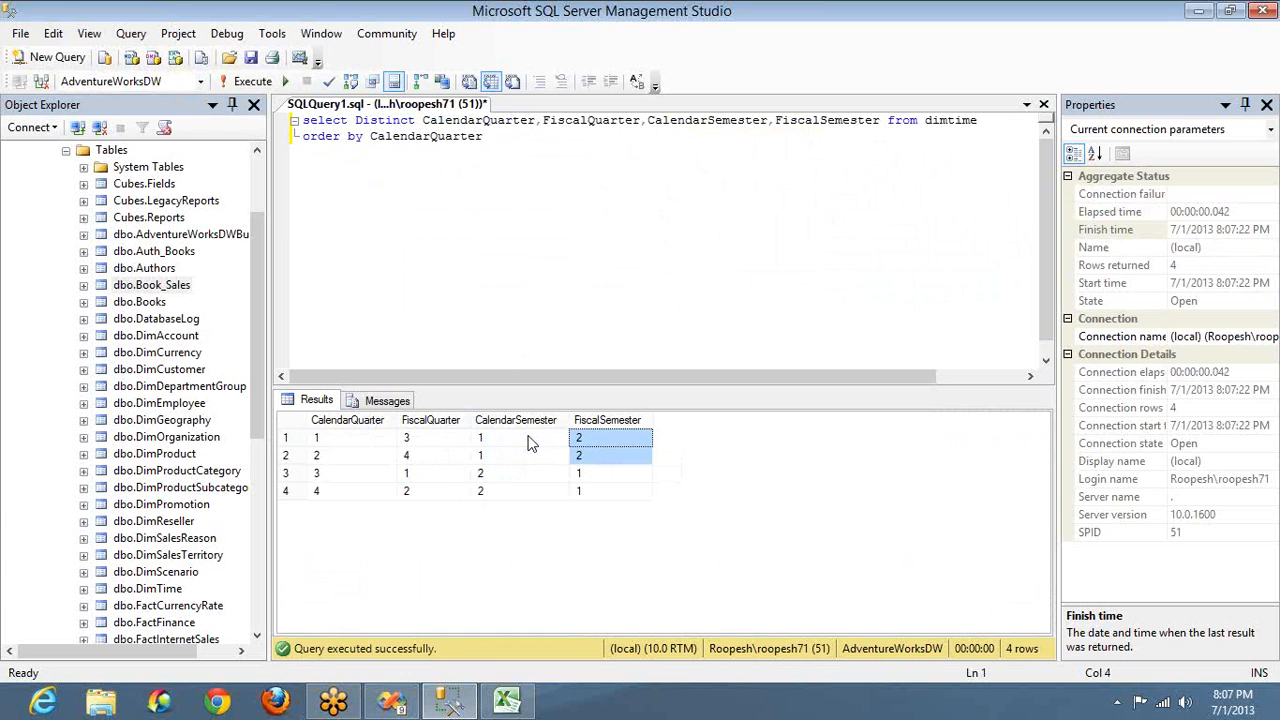
Switch to Visual Studio and examine the Time attribute relationships from English Month Name through Fiscal Quarter and Fiscal Semester.
key(alt+Tab)
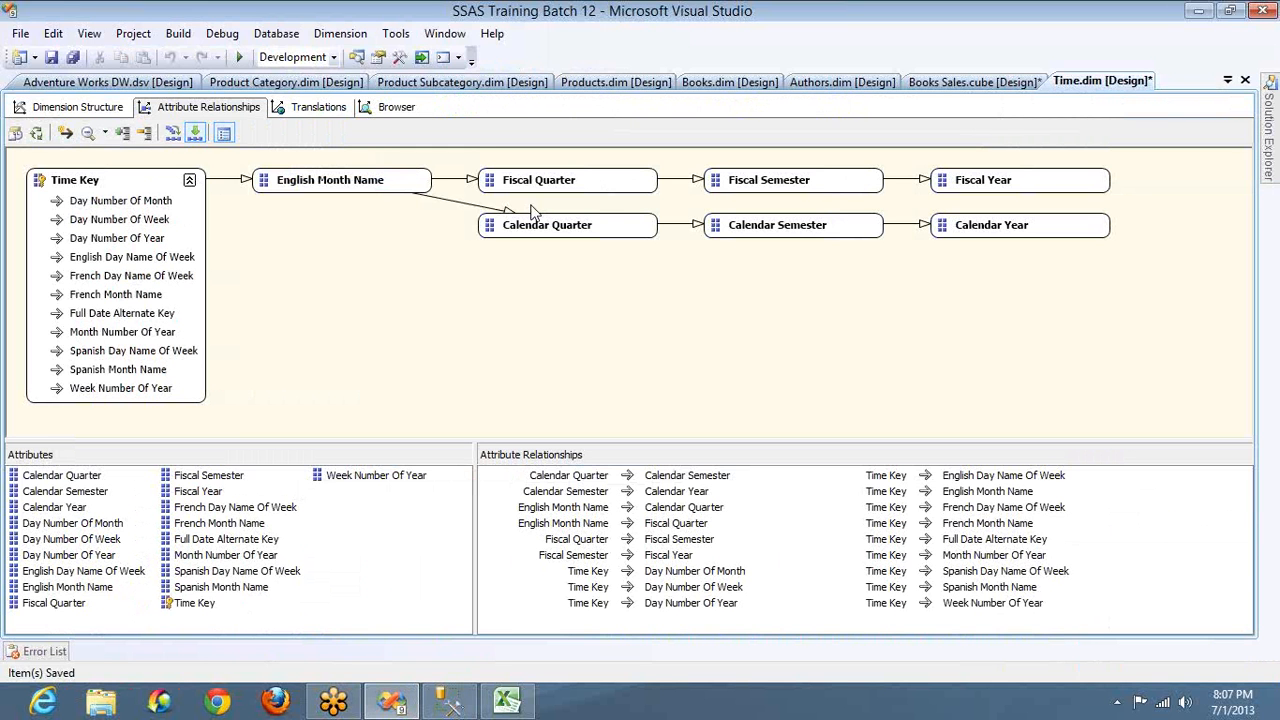
click(356, 181)
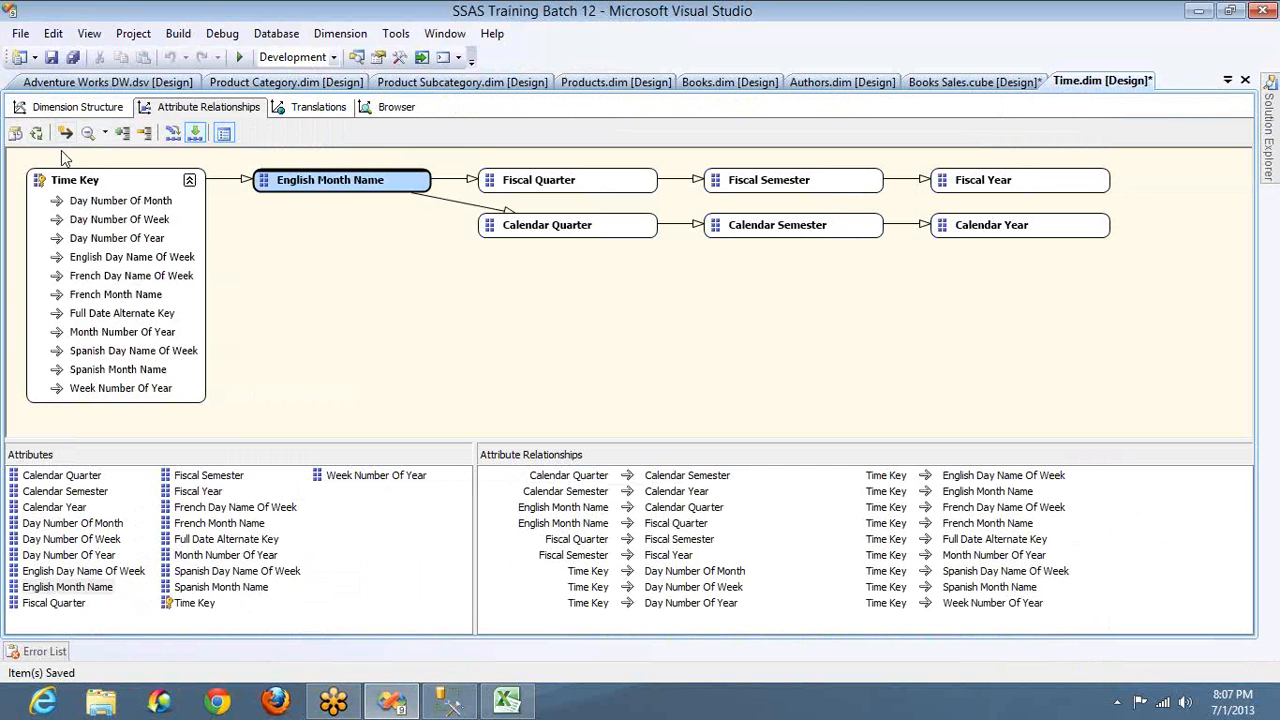
click(541, 182)
click(786, 160)
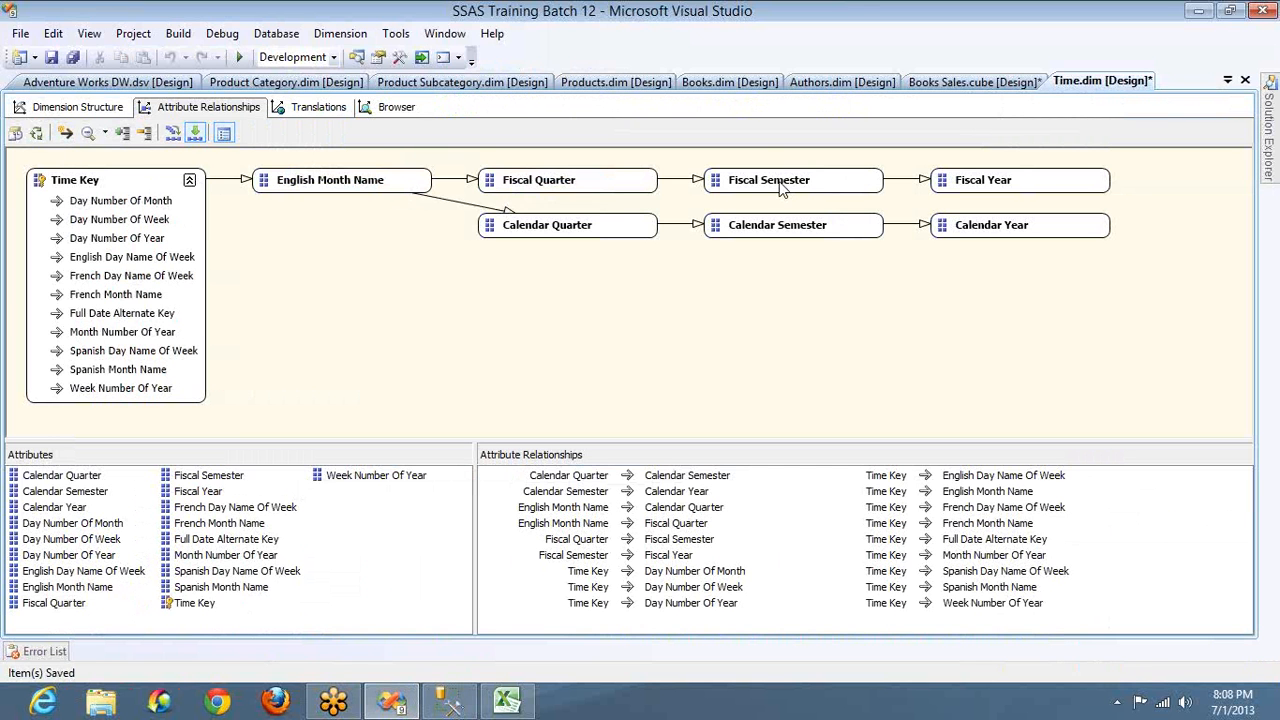
click(783, 192)
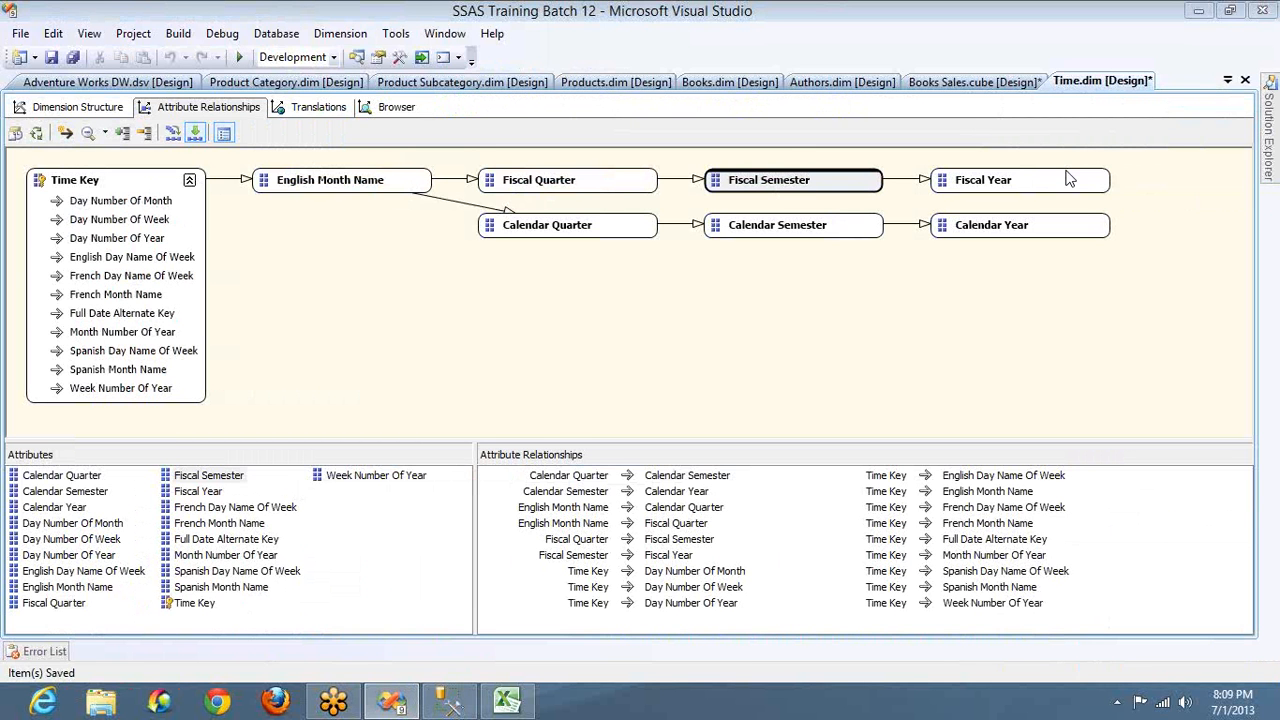
click(348, 188)
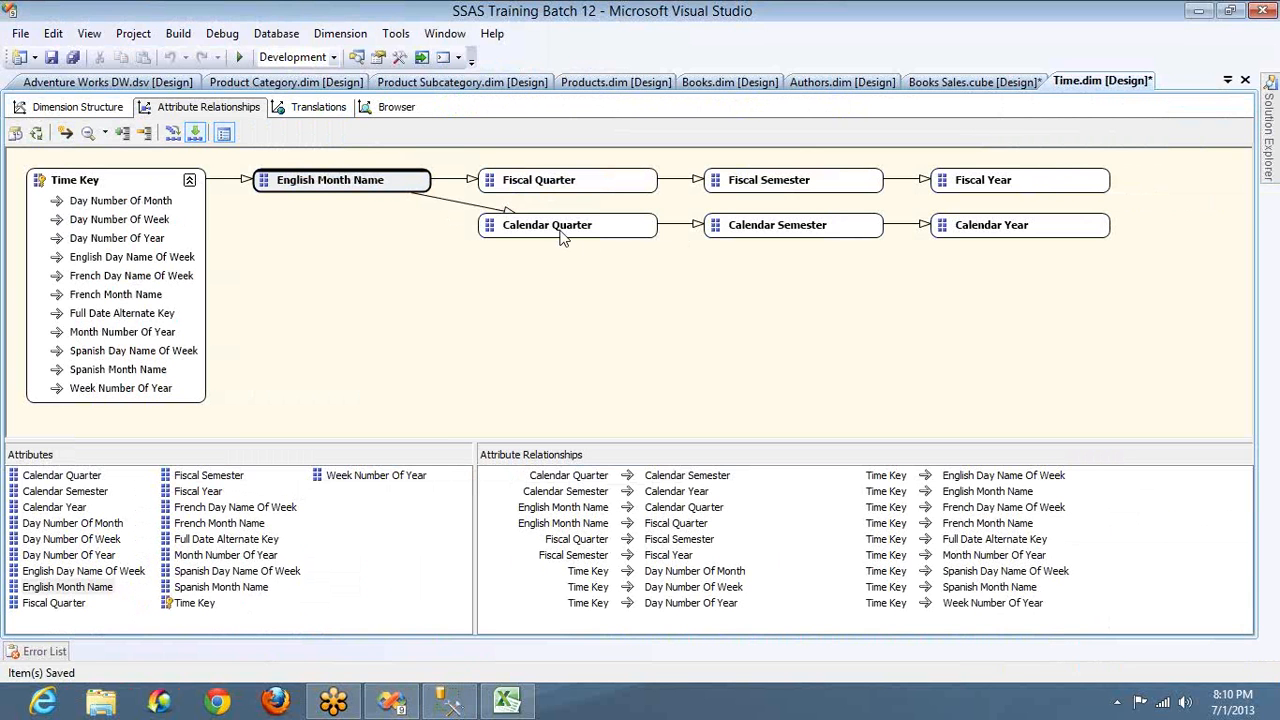
Build and deploy the project, supplying the account password, and run processing of the Time dimension.
click(36, 134)
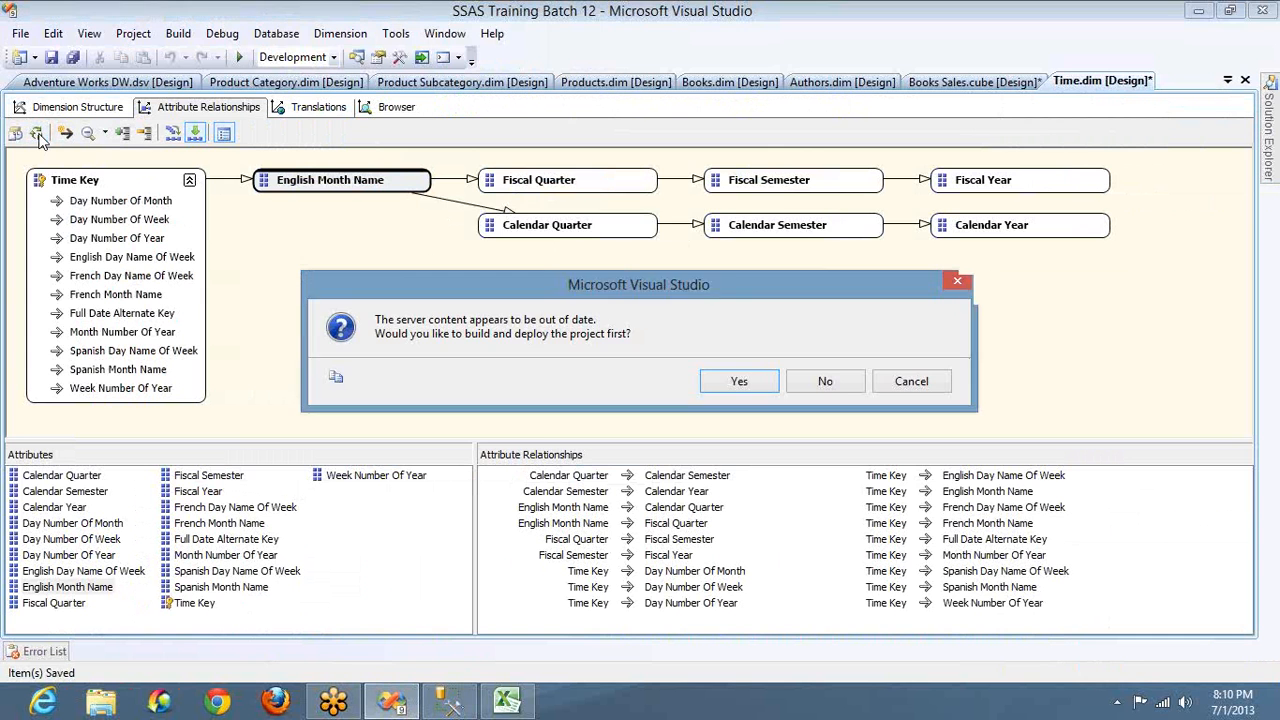
key(Return)
text(****)
key(Return)
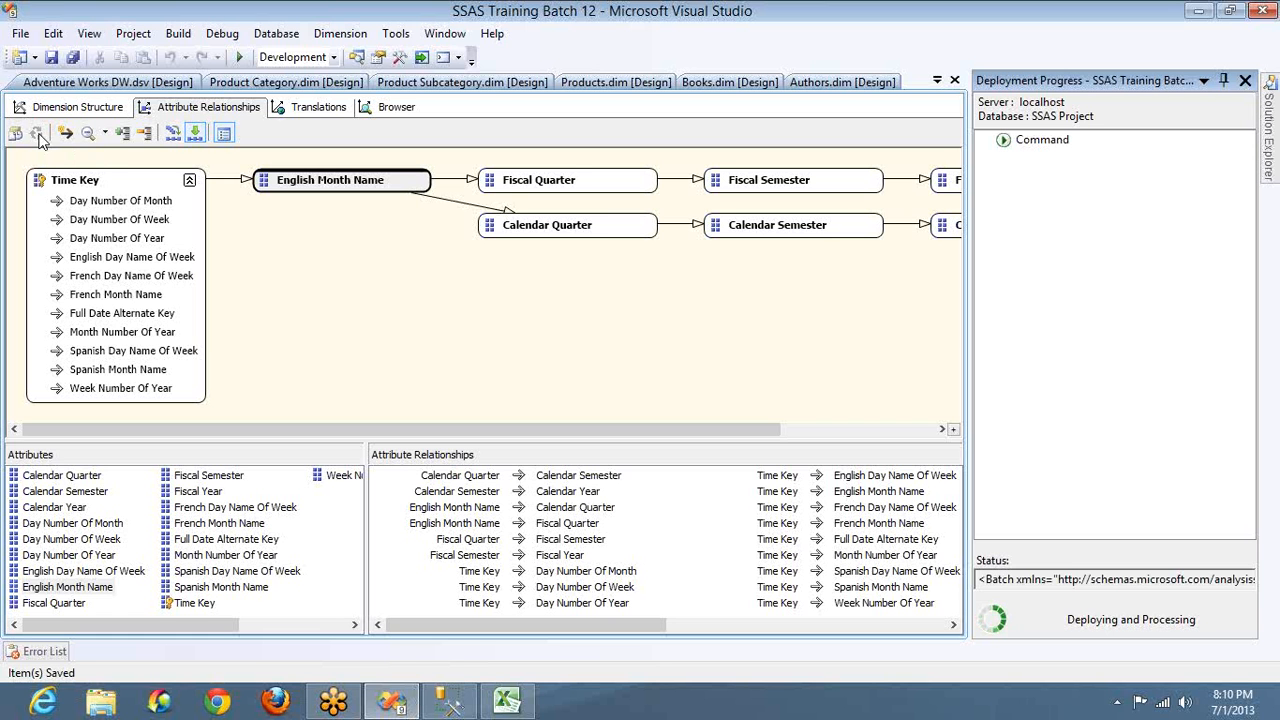
key(Return)
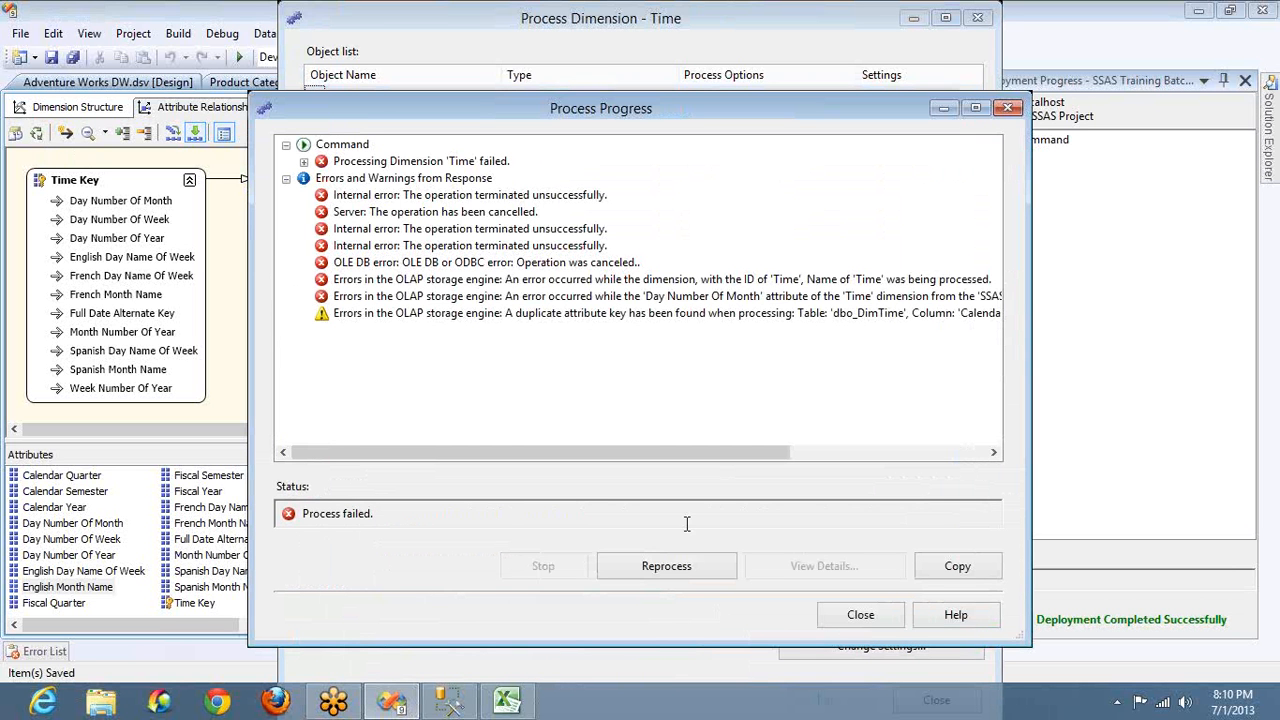
Read the full duplicate attribute key message in the processing log, and close the progress and Process Dimension windows.
drag(670, 454, 812, 454)
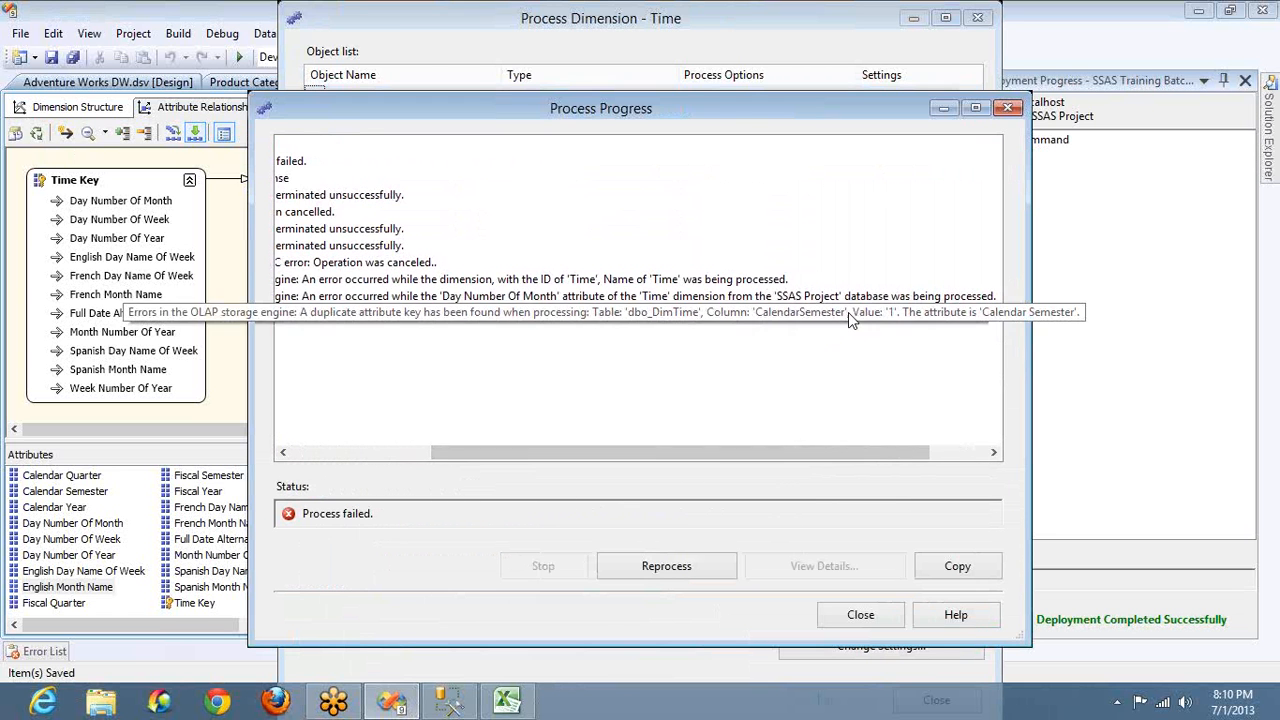
click(848, 312)
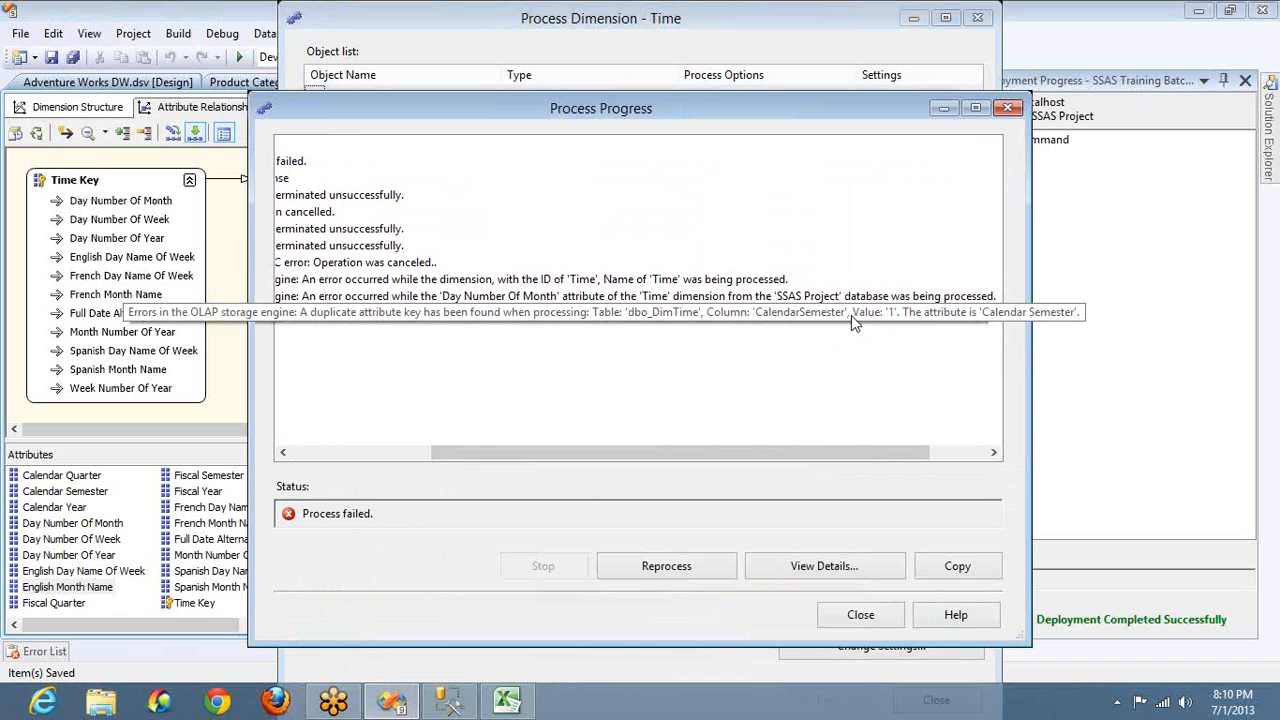
click(862, 615)
click(980, 19)
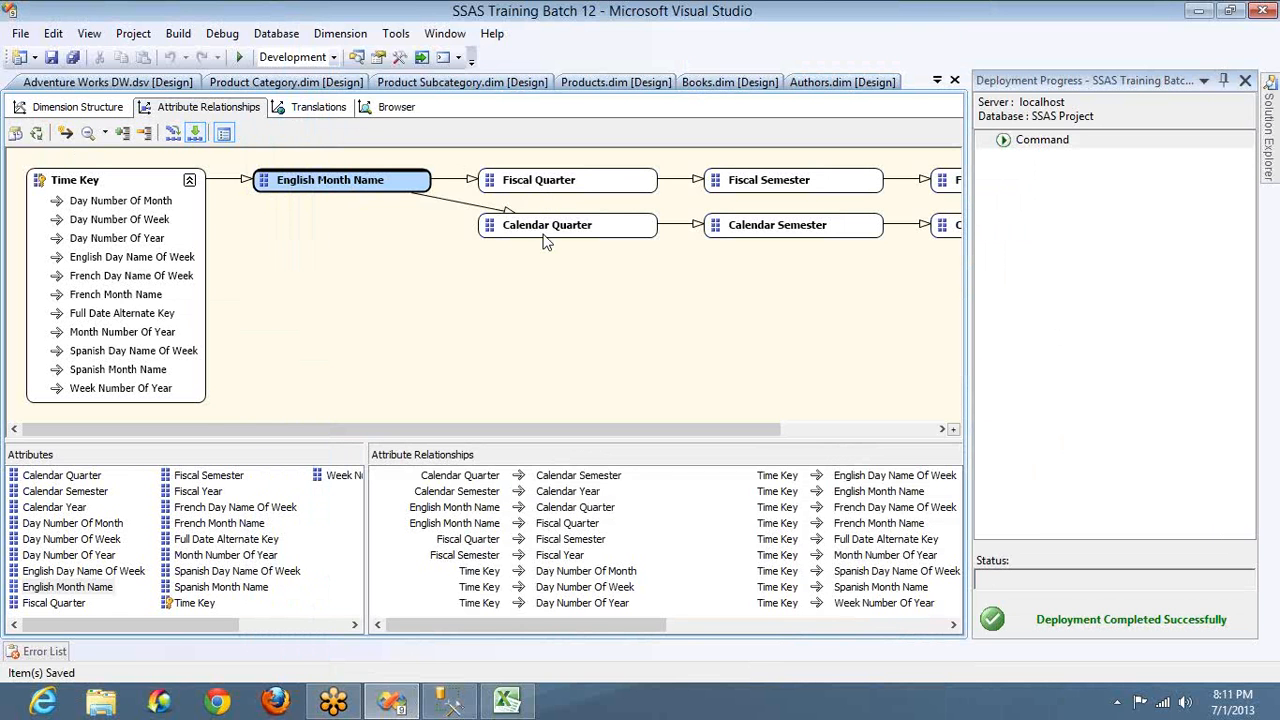
Review the Calendar Quarter, Calendar Semester and English Month Name attributes in the relationship diagram, and switch to SQL Server Management Studio.
click(512, 222)
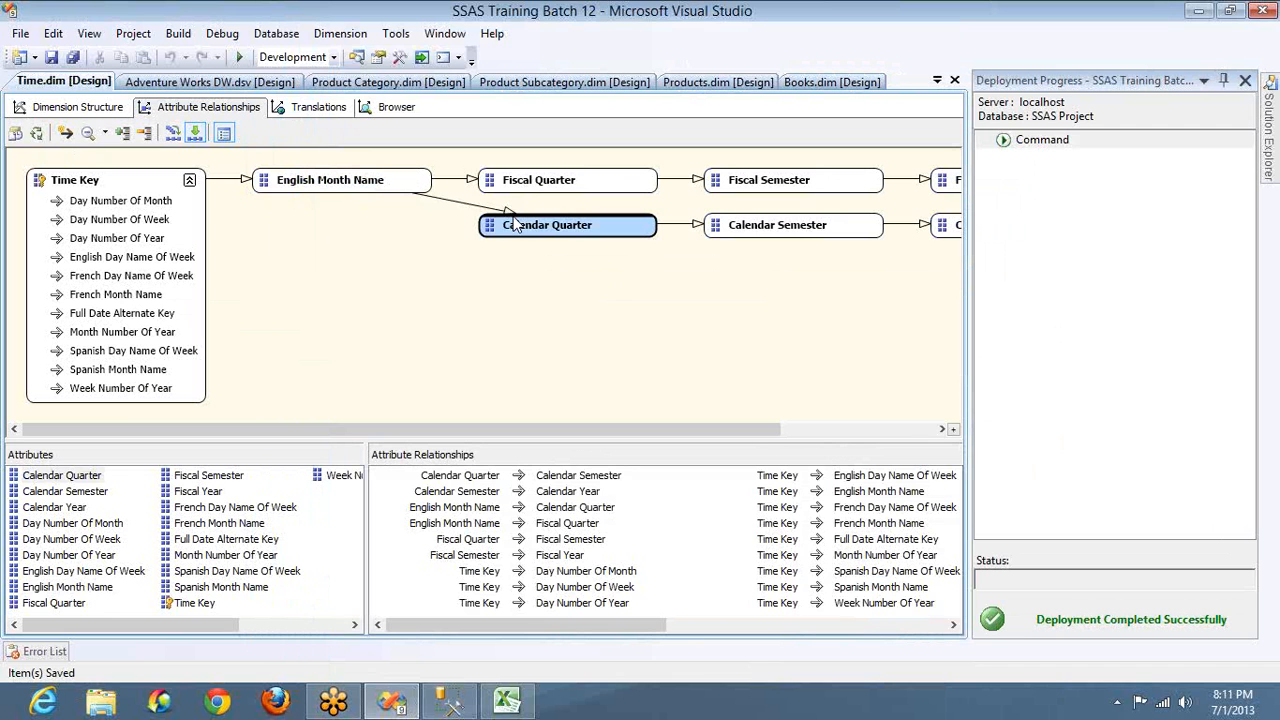
click(793, 230)
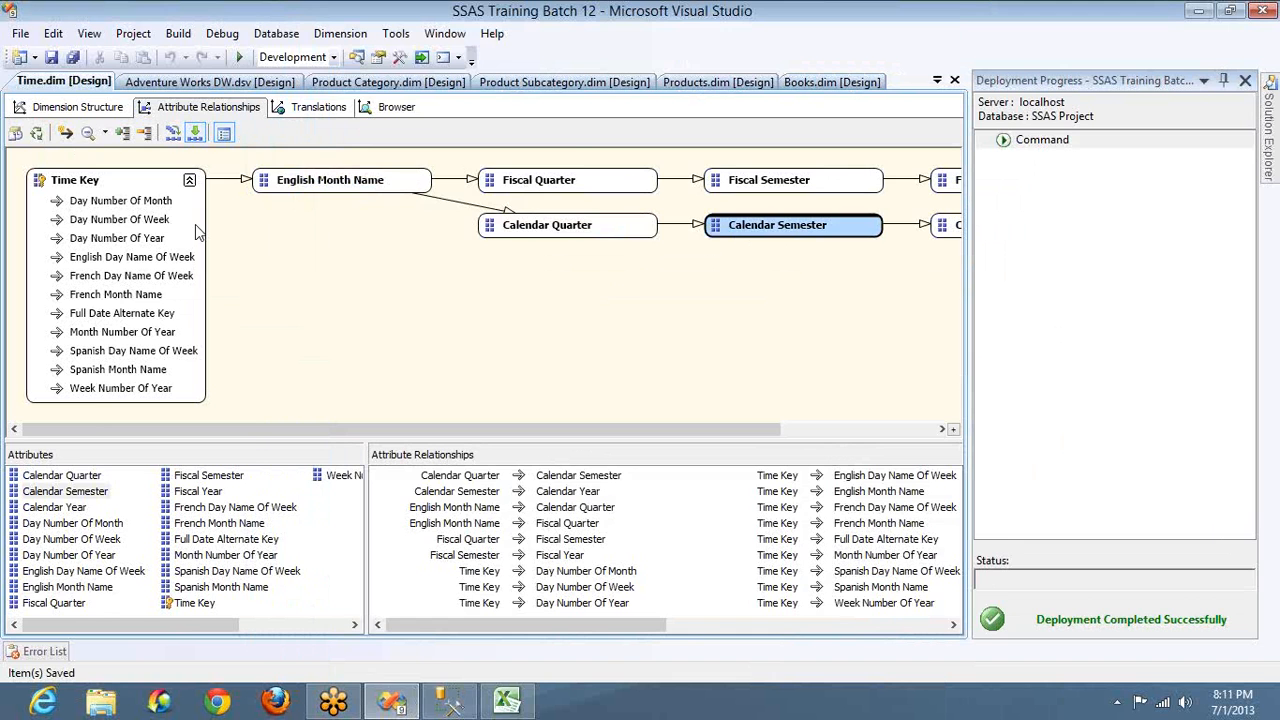
click(304, 183)
key(alt+Tab)
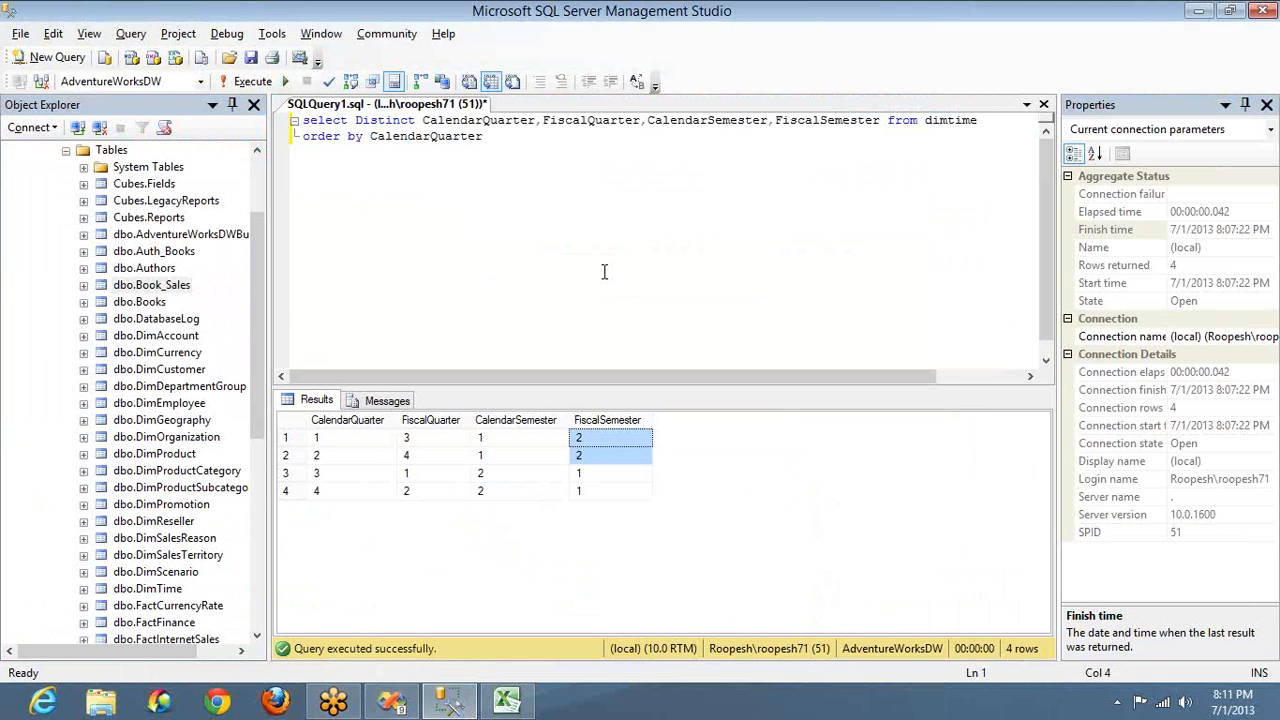
click(517, 177)
key(BackSpace)
key(BackSpace)
key(BackSpace)
key(BackSpace)
key(BackSpace)
key(BackSpace)
key(BackSpace)
key(BackSpace)
key(BackSpace)
key(BackSpace)
key(BackSpace)
key(BackSpace)
key(BackSpace)
key(BackSpace)
key(BackSpace)
key(BackSpace)
key(BackSpace)
key(BackSpace)
key(BackSpace)
key(BackSpace)
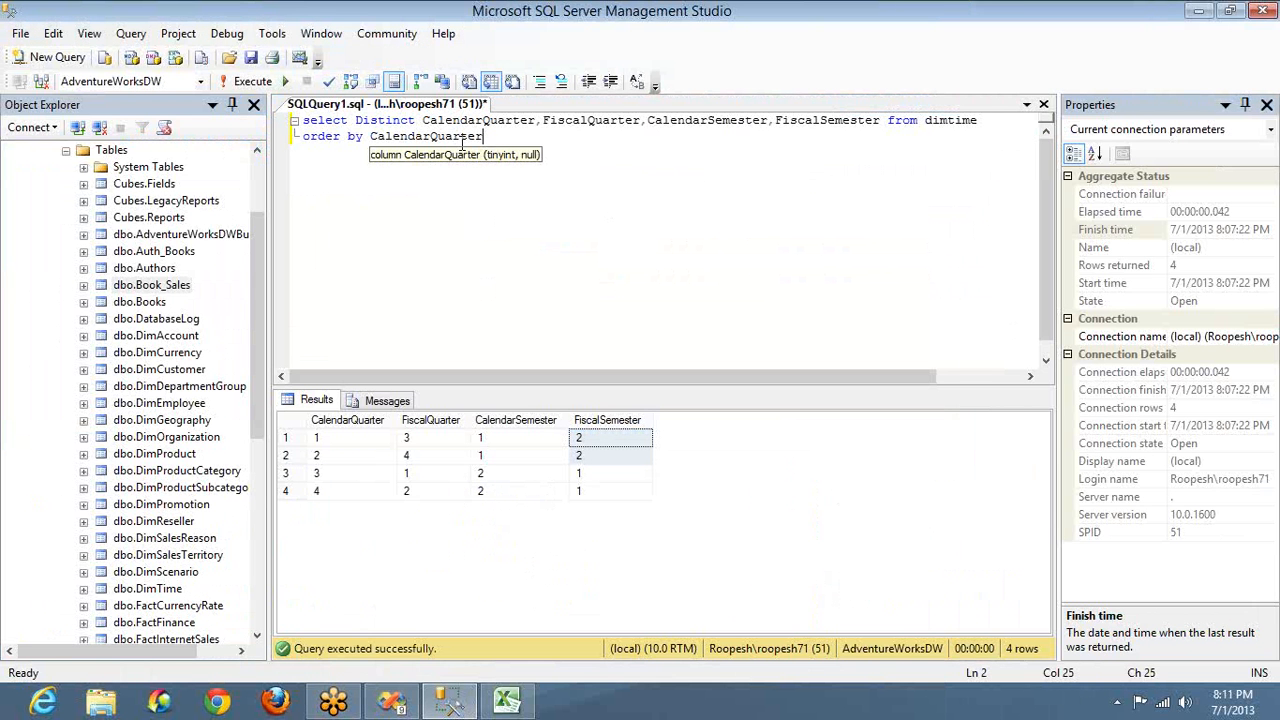
key(Left)
key(Left)
key(Left)
key(Left)
key(Left)
key(Left)
key(Left)
key(Left)
key(Left)
key(Left)
key(Left)
key(Left)
key(Left)
key(BackSpace)
key(BackSpace)
key(BackSpace)
key(BackSpace)
key(BackSpace)
key(BackSpace)
key(BackSpace)
key(BackSpace)
key(BackSpace)
key(BackSpace)
key(BackSpace)
key(BackSpace)
key(BackSpace)
key(BackSpace)
key(BackSpace)
key(BackSpace)
key(BackSpace)
key(BackSpace)
key(BackSpace)
key(BackSpace)
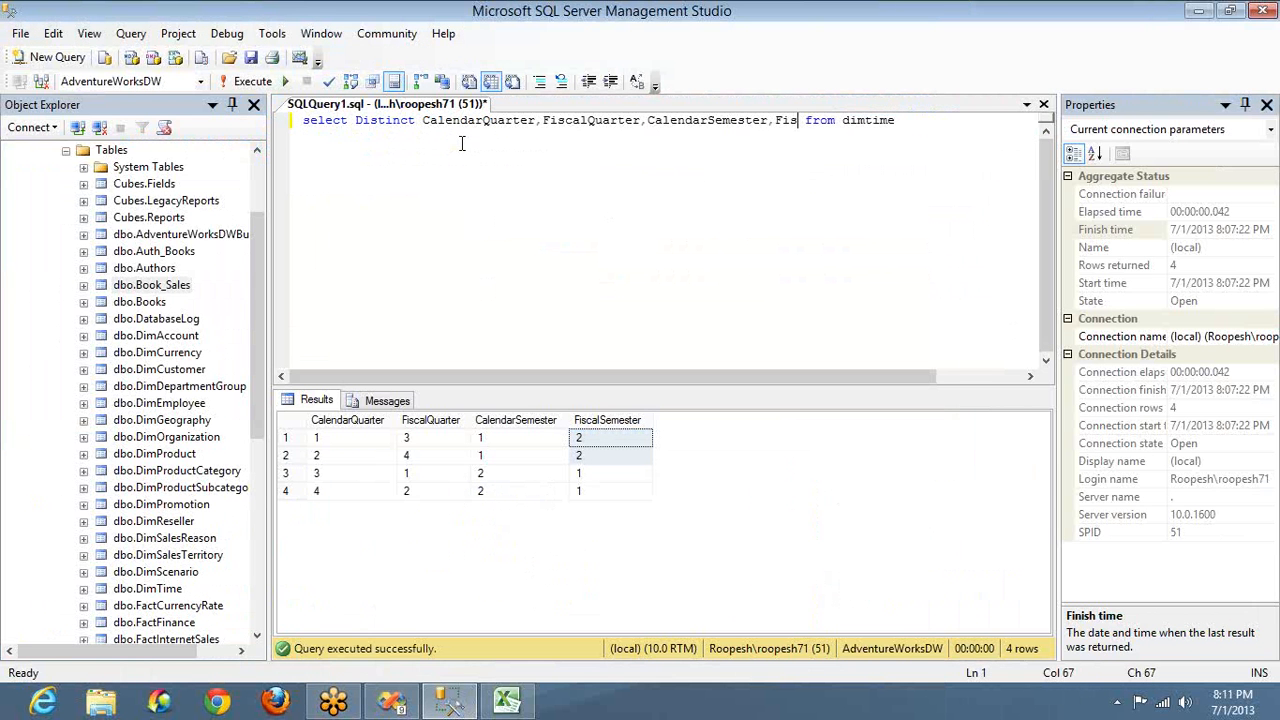
Undo the query edits back to the Salesamount sum grouped and ordered by EnglishMonthName, and execute that query.
key(ctrl+z)
key(ctrl+z)
key(ctrl+z)
key(ctrl+z)
key(ctrl+z)
key(ctrl+z)
key(ctrl+z)
key(ctrl+z)
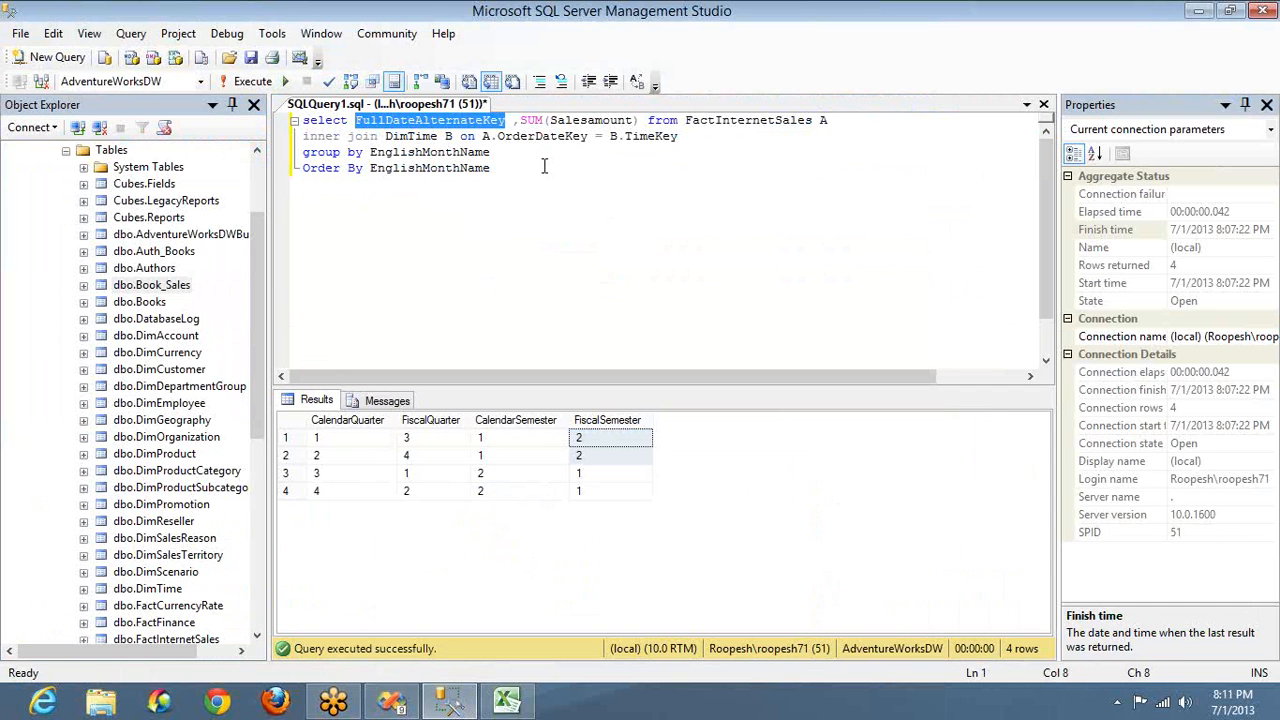
key(ctrl+z)
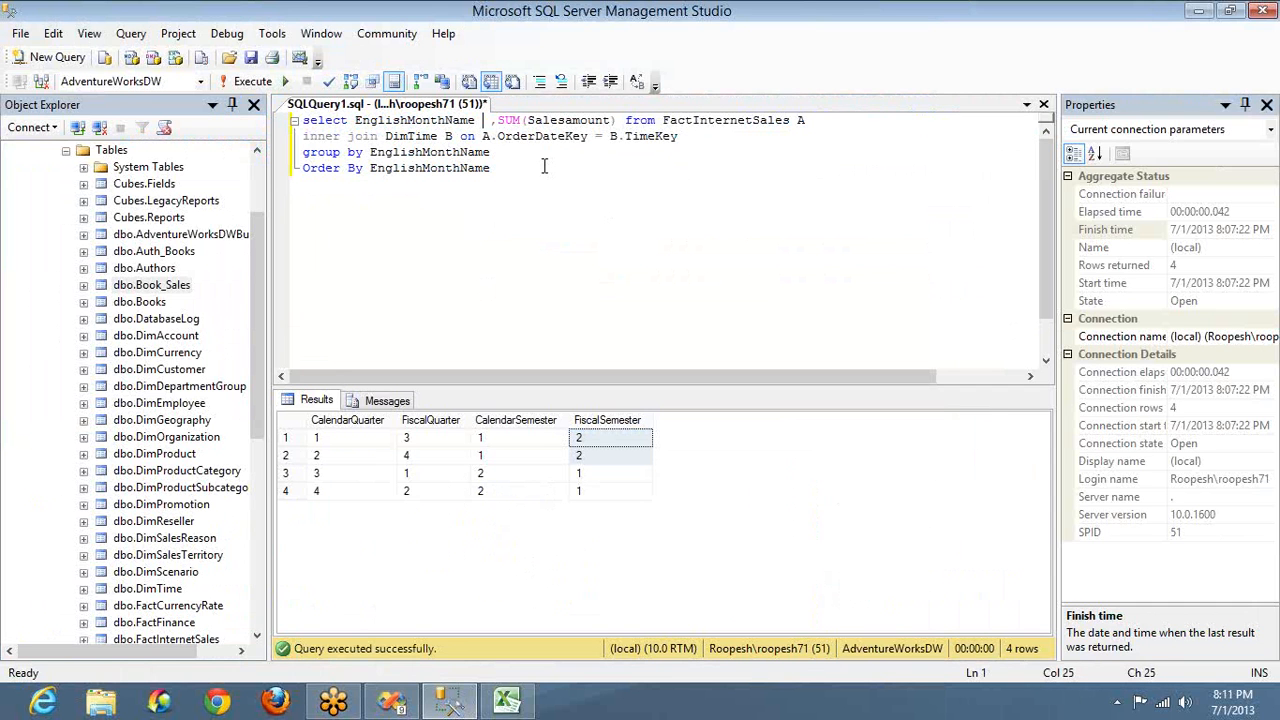
click(558, 228)
key(F5)
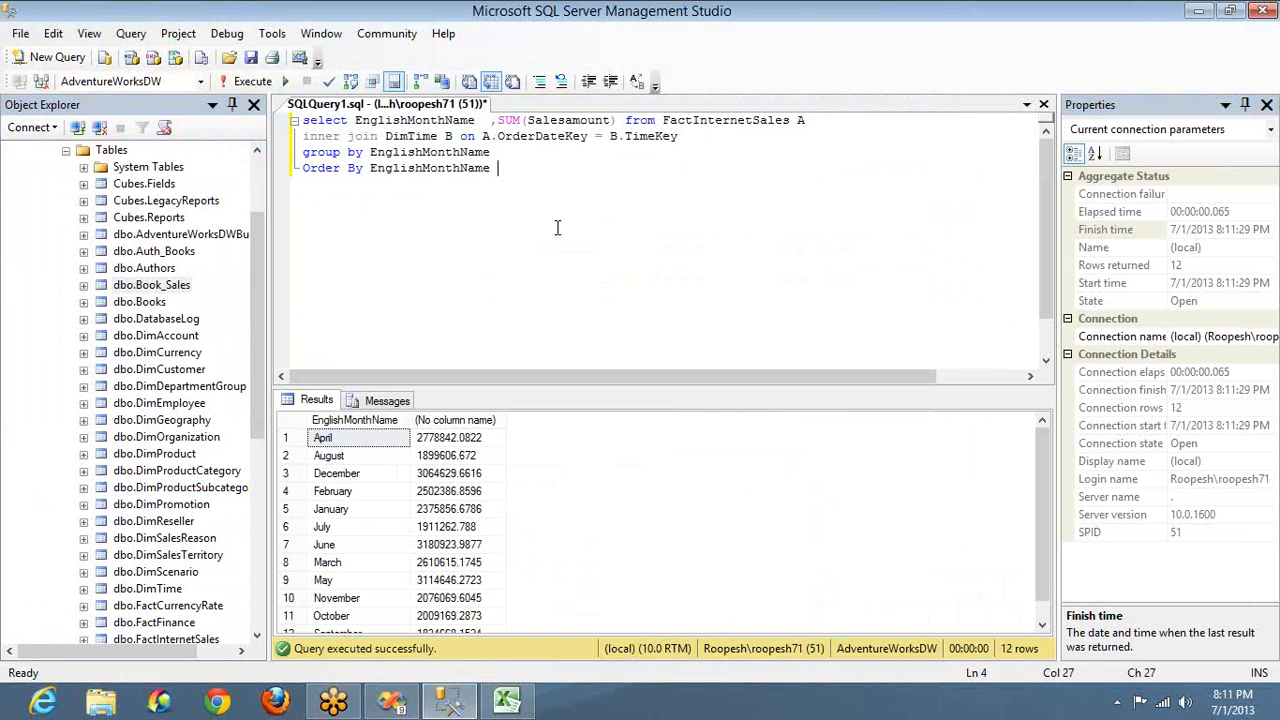
Compare the English Month Name attribute in Visual Studio with the April, August and December rows of the query results.
key(alt+Tab)
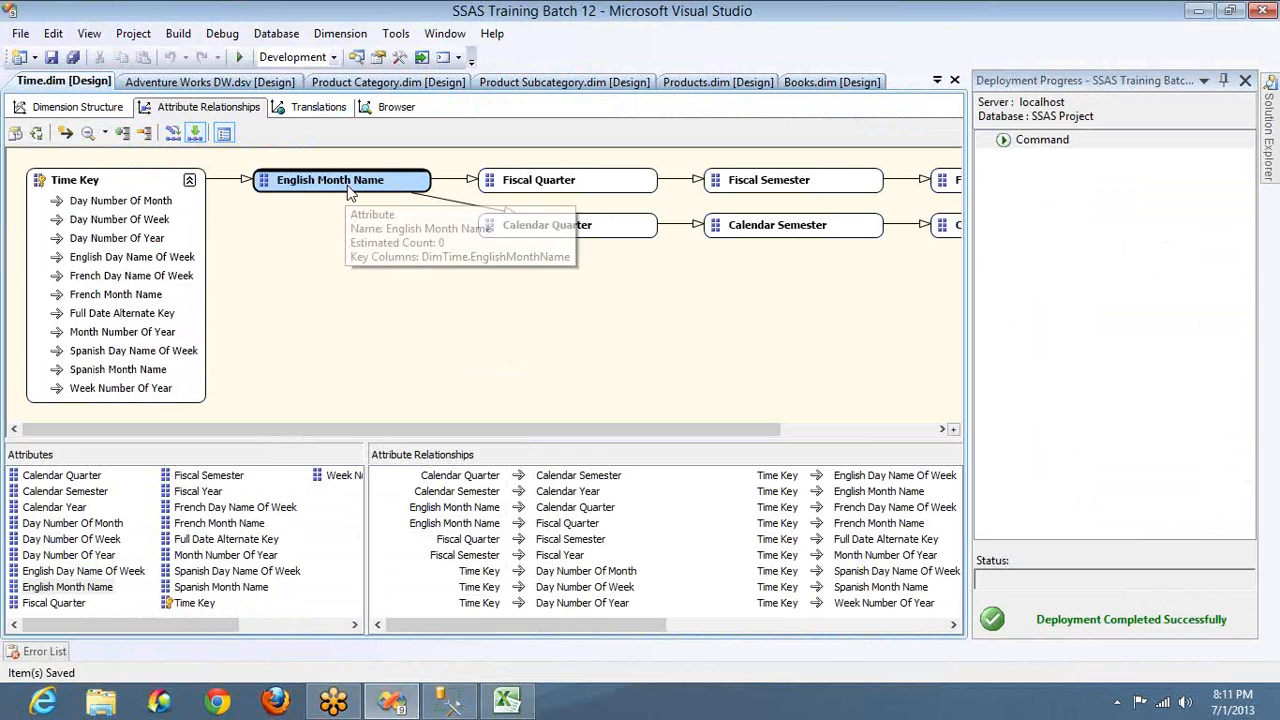
key(alt+Tab)
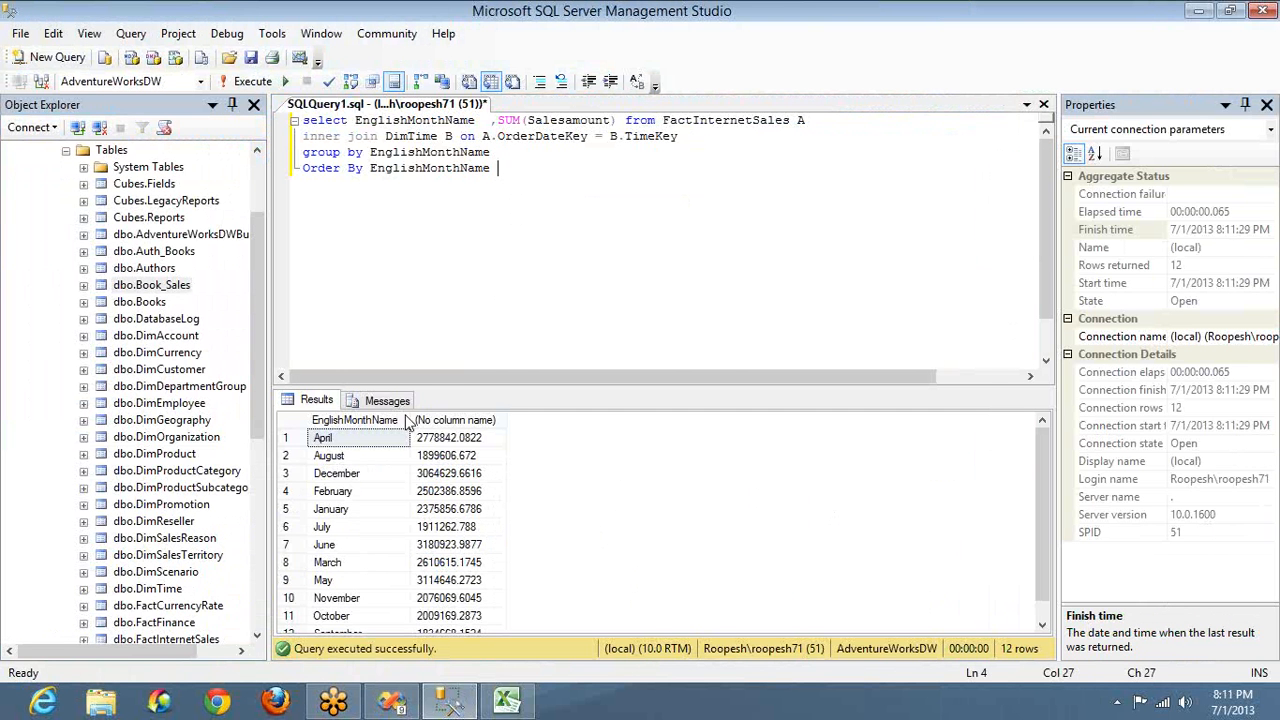
click(353, 447)
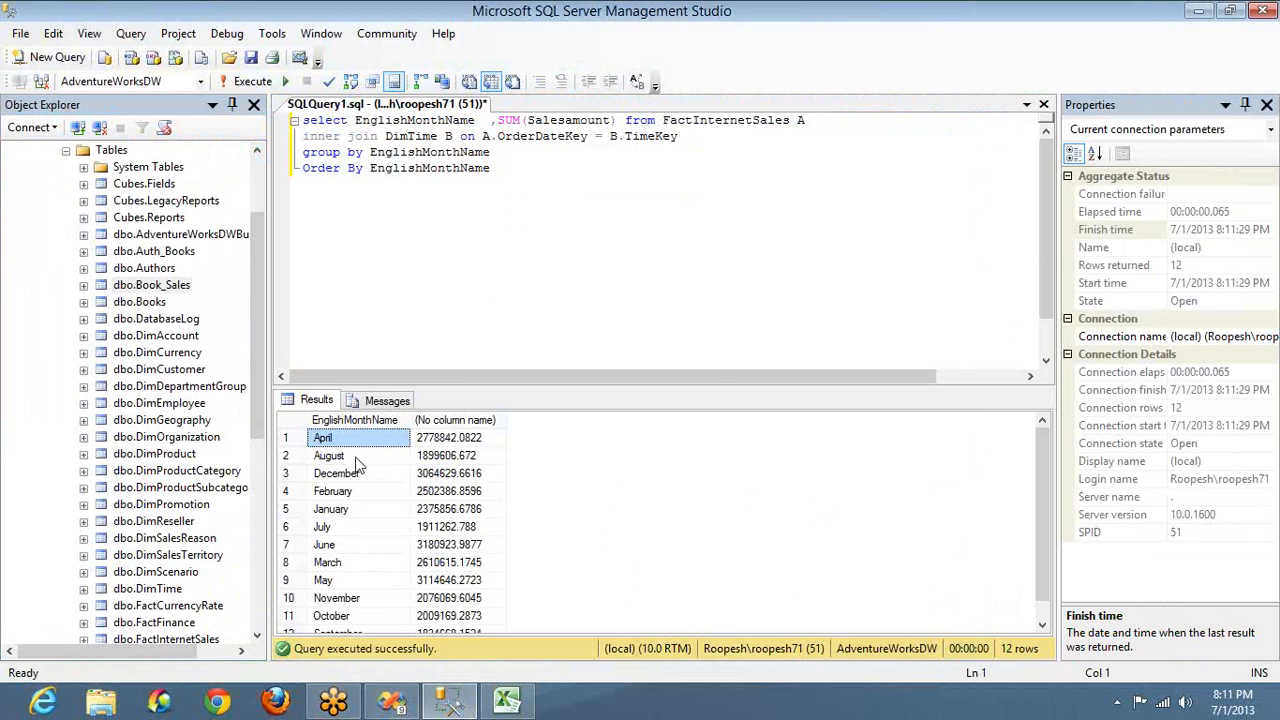
click(356, 459)
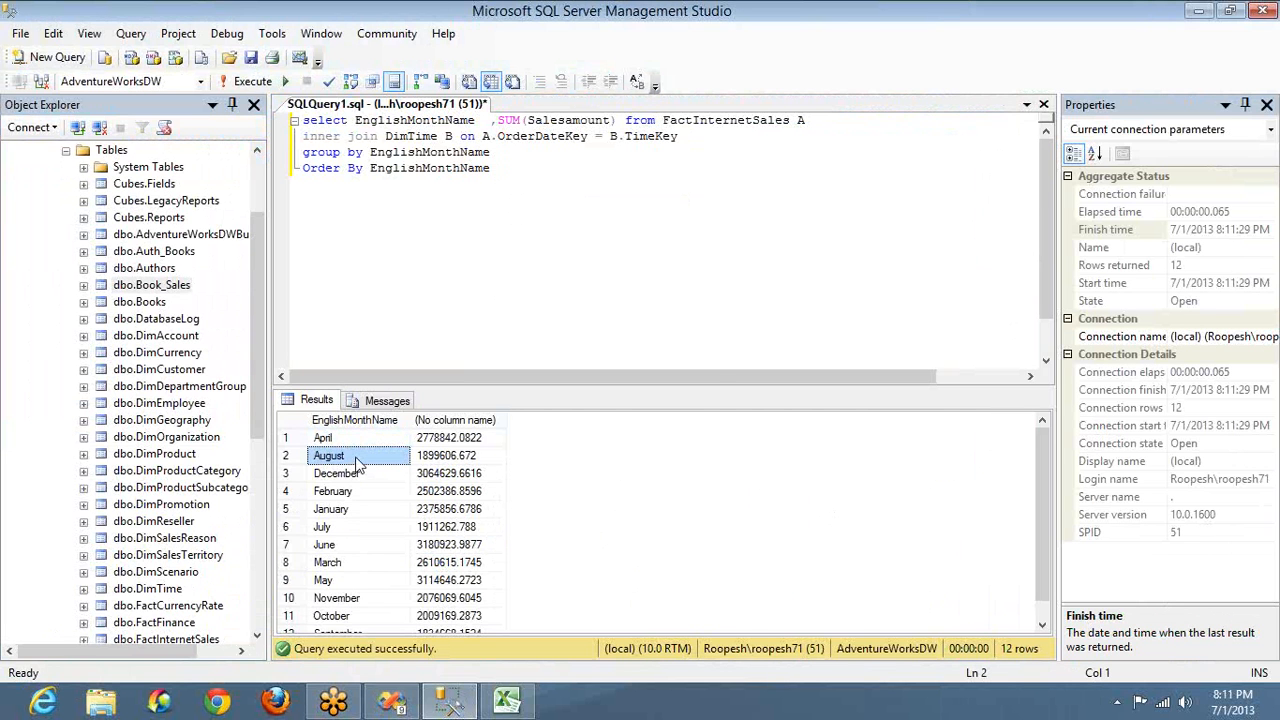
click(358, 476)
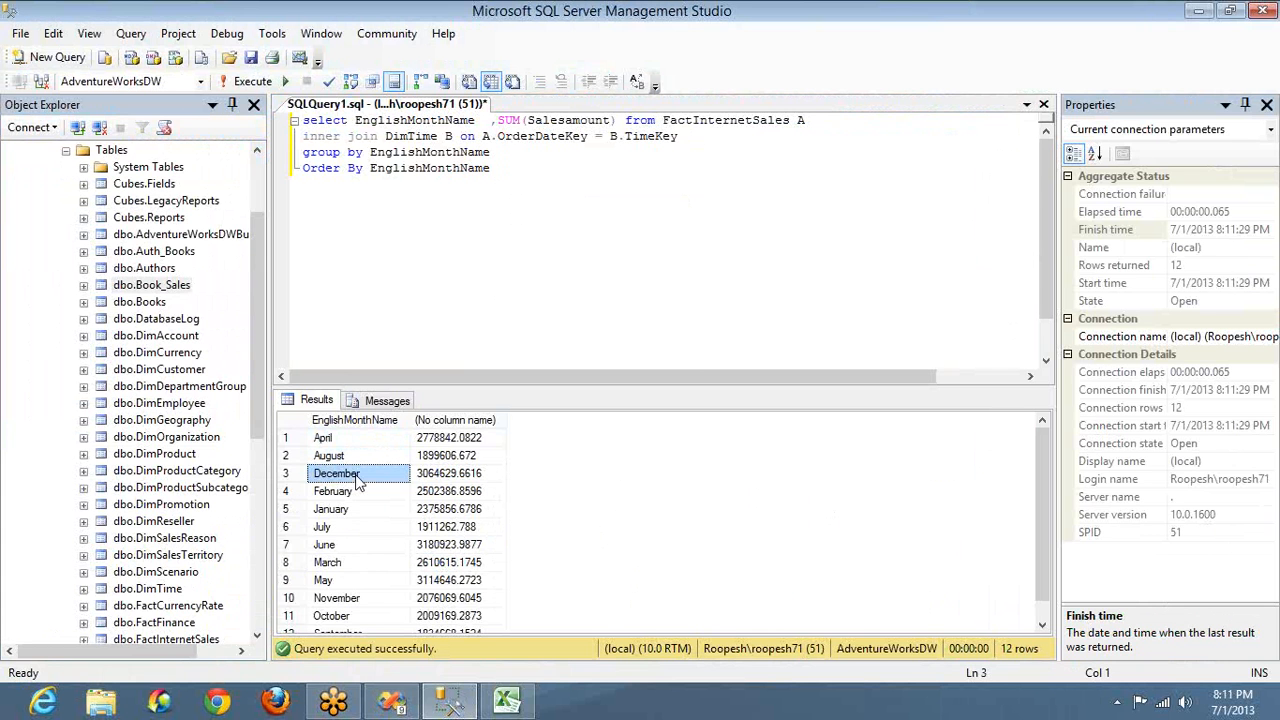
Switch to Visual Studio and examine the relationship between English Month Name and Calendar Quarter.
key(alt+Tab)
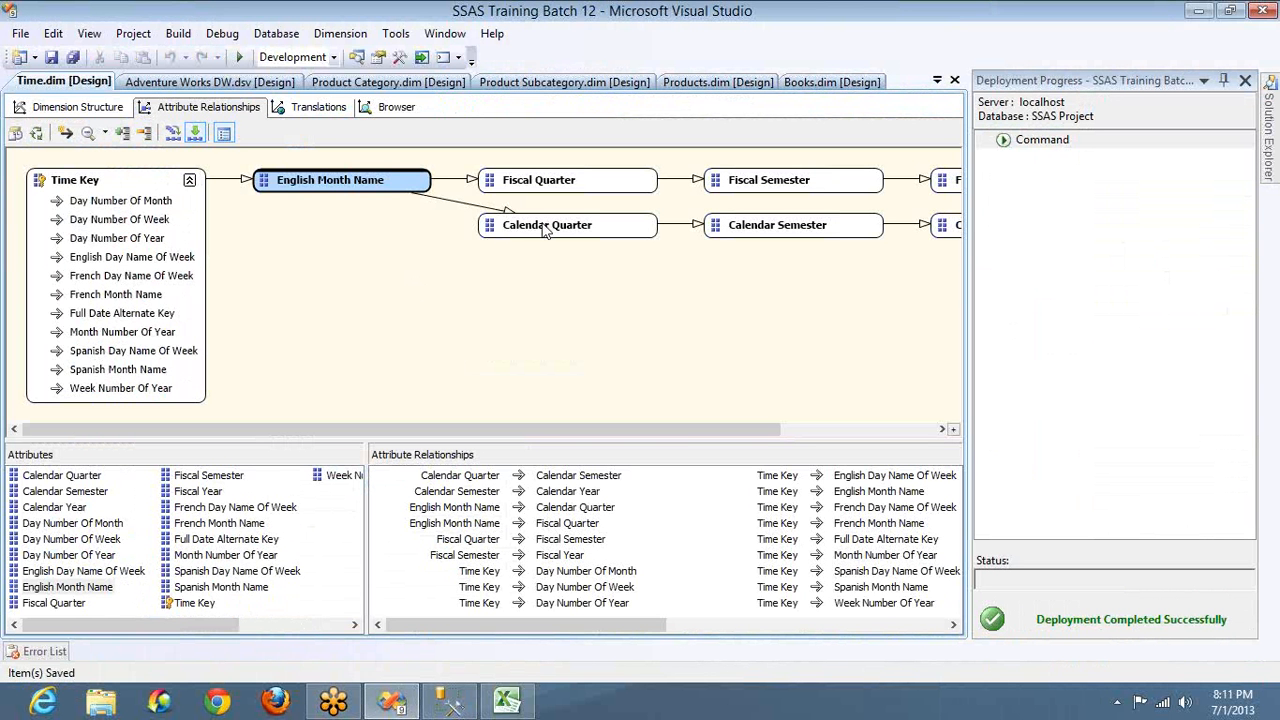
click(545, 230)
click(387, 188)
click(568, 226)
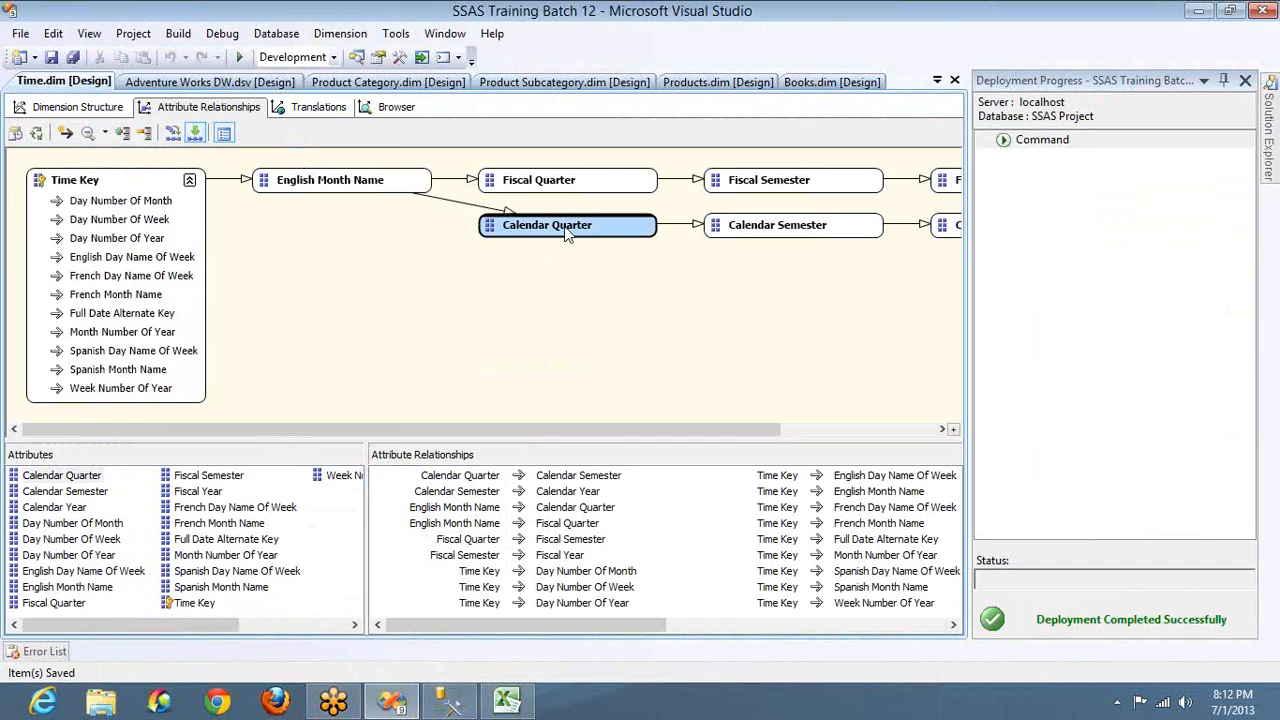
Switch to SQL Server Management Studio and add the statement select distinct * from DimTime below the monthly sales query.
key(alt+Tab)
click(648, 166)
key(Return)
key(Return)
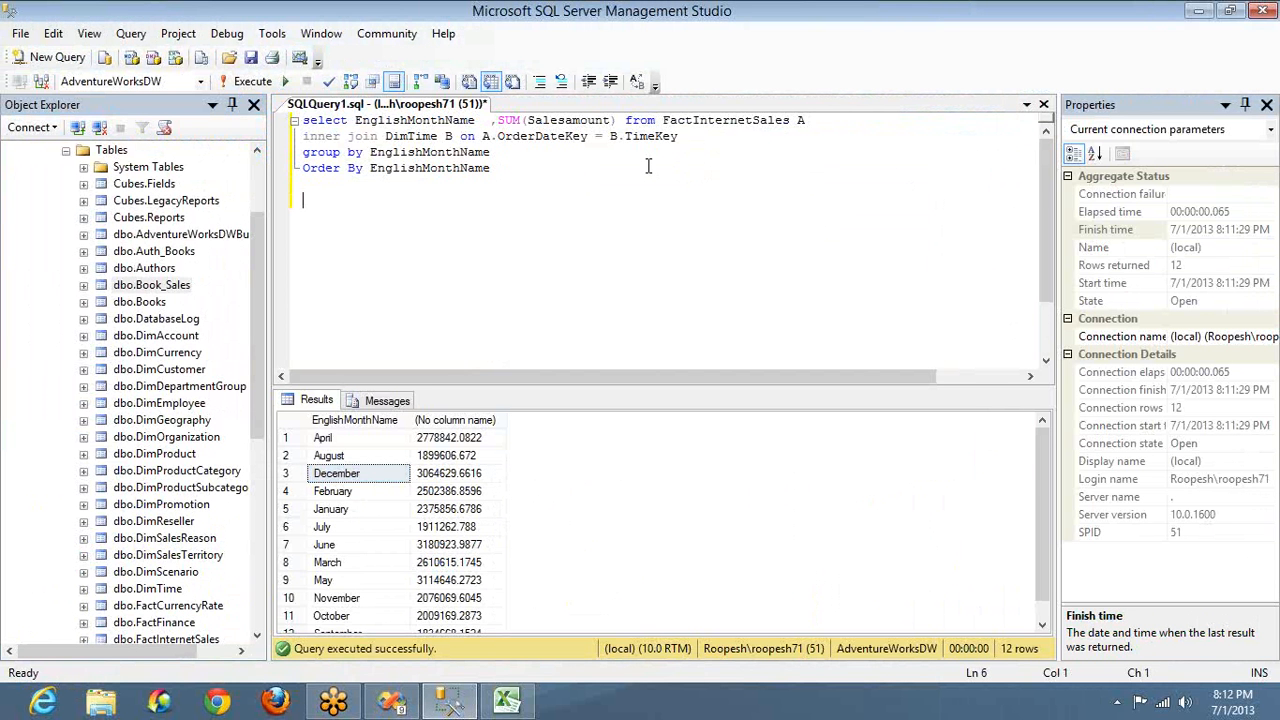
text(select disti)
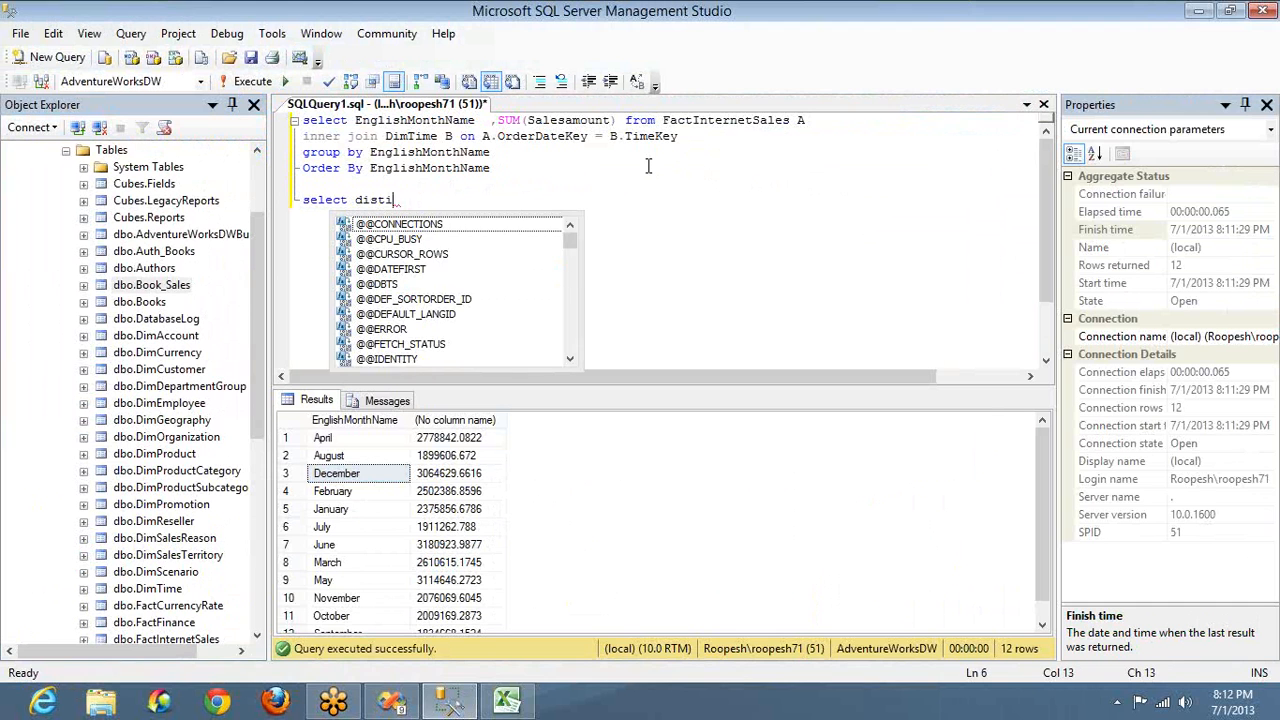
text(nct cal)
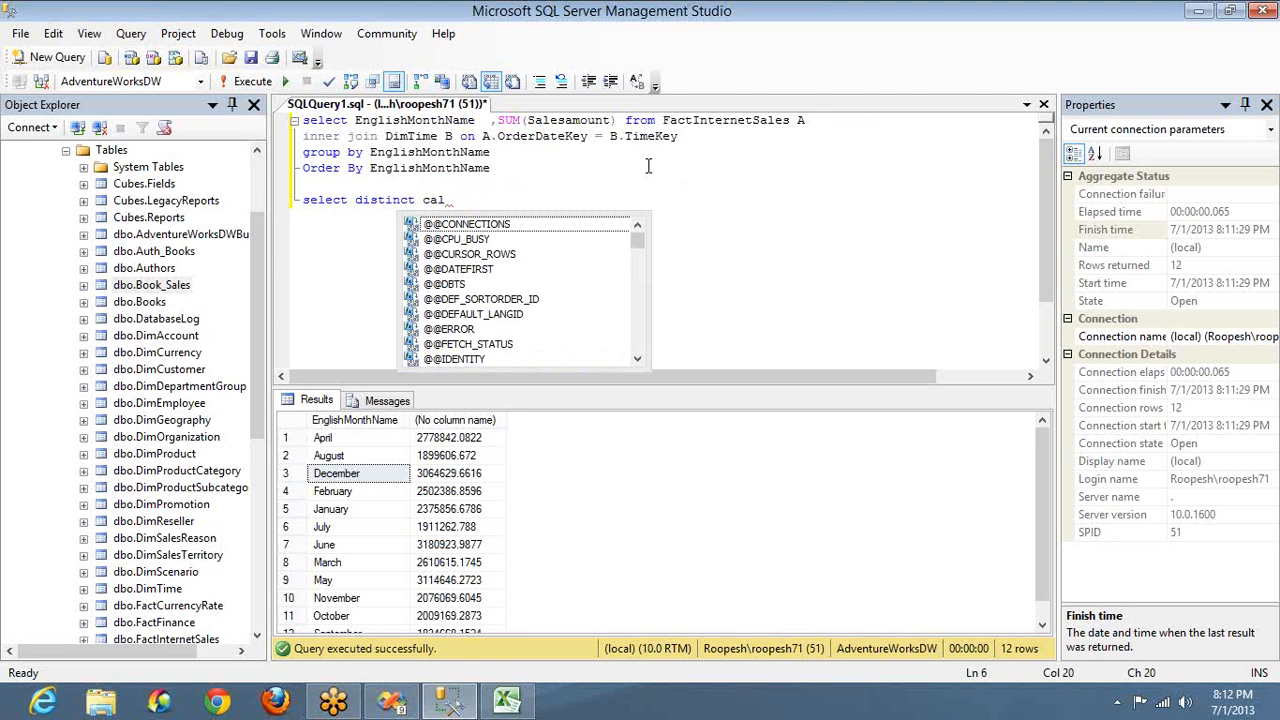
key(BackSpace)
key(BackSpace)
key(BackSpace)
text(* fro)
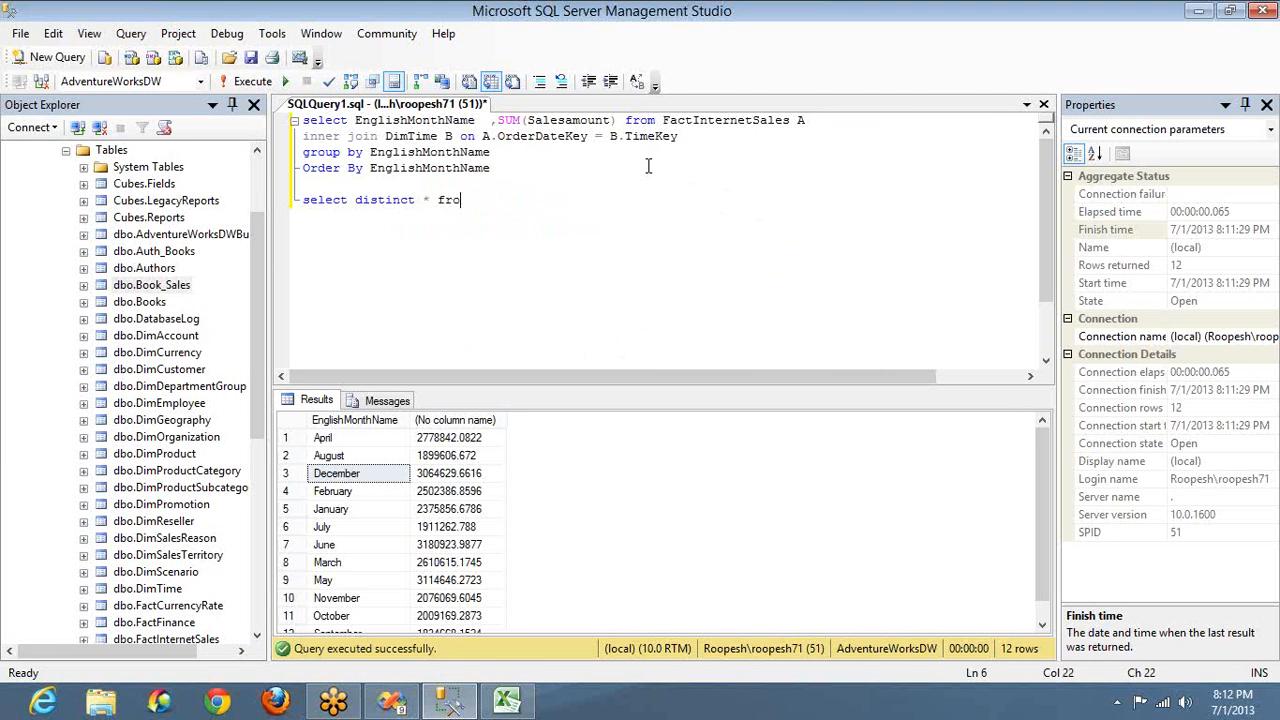
text(m DimTime)
Replace the asterisk in the DimTime statement with CalendarQuarter, execute only that statement, and inspect the quarter 1 row.
key(ctrl+Left)
key(ctrl+Left)
key(ctrl+Left)
key(Delete)
text(ct Calend)
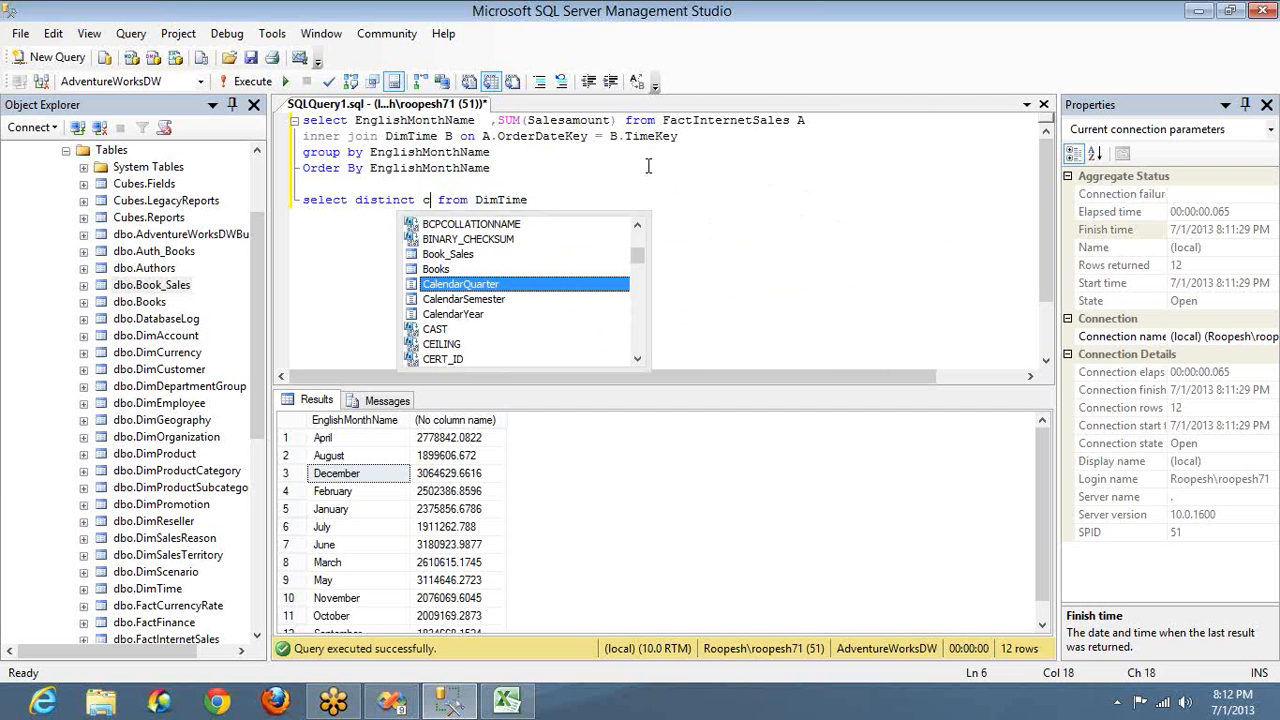
text(ar)
key(Tab)
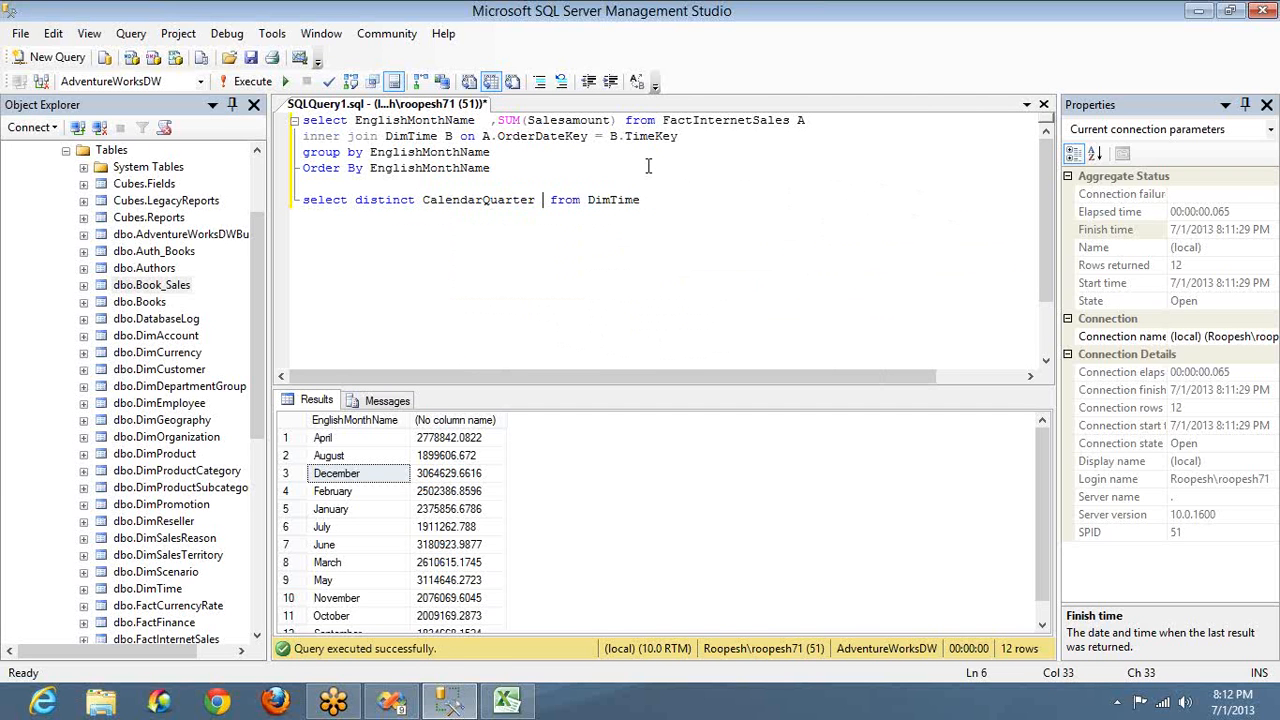
key(End)
key(shift+Home)
key(F5)
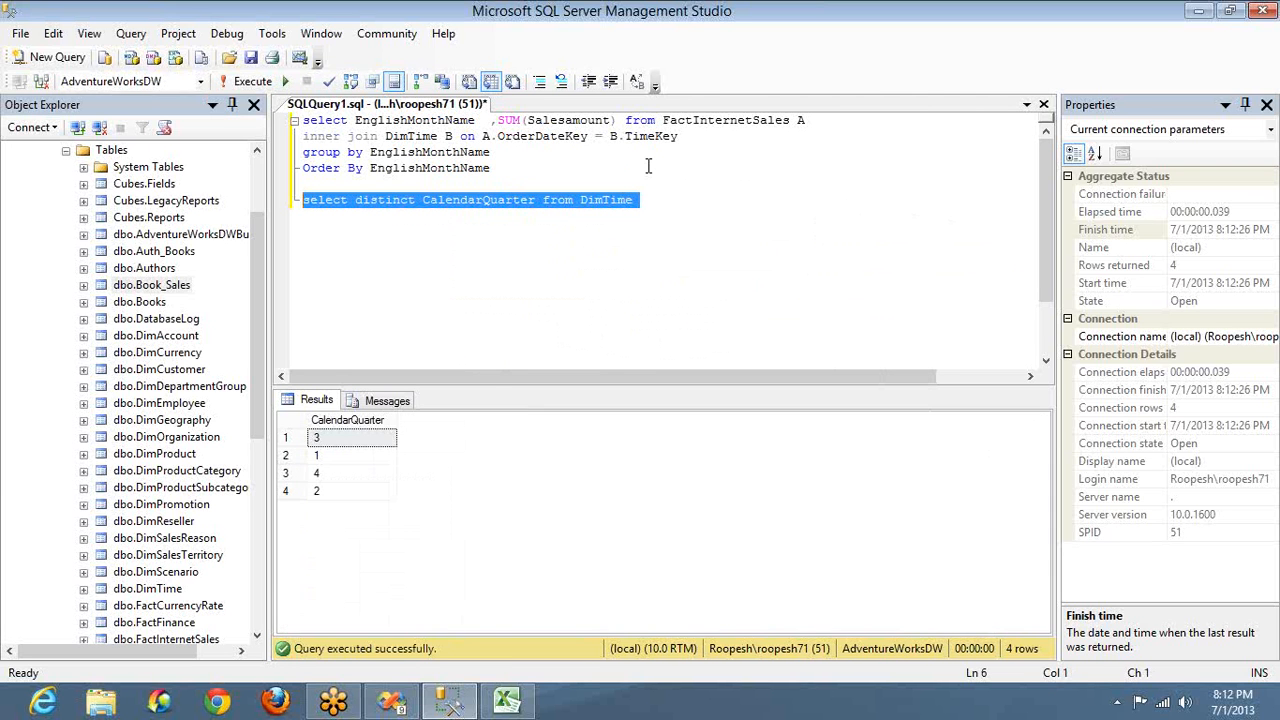
click(325, 457)
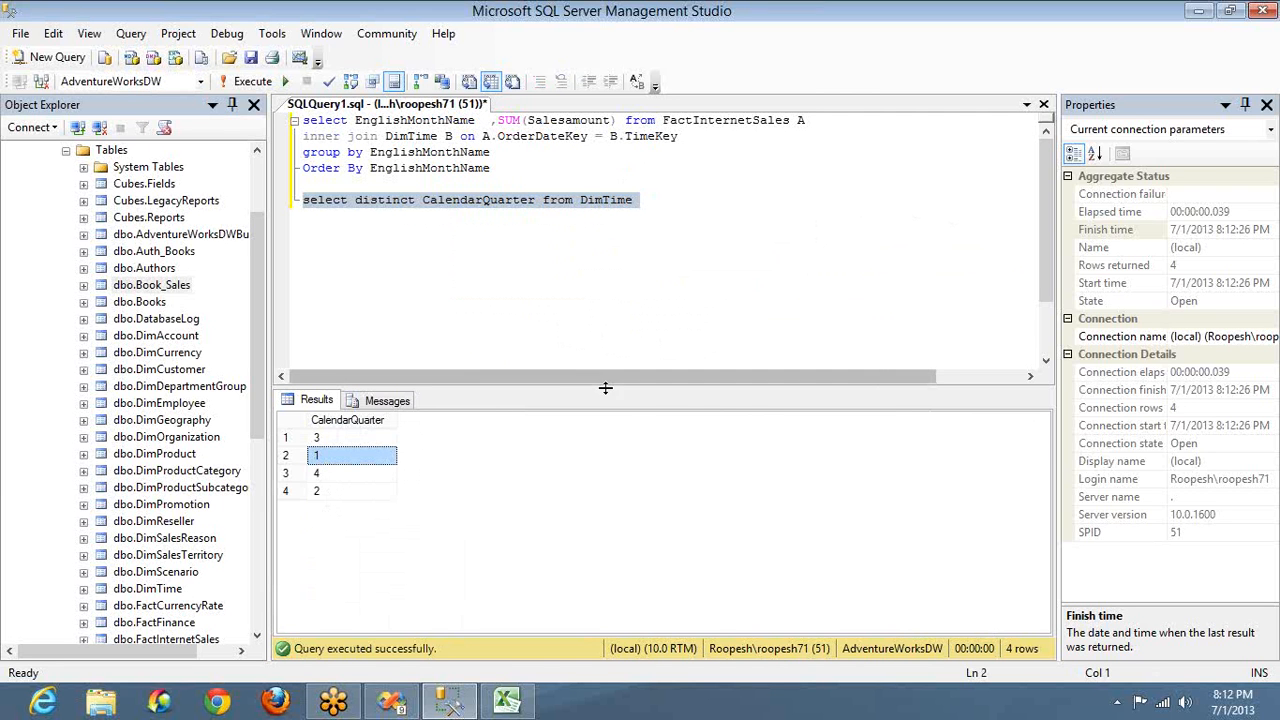
click(1072, 176)
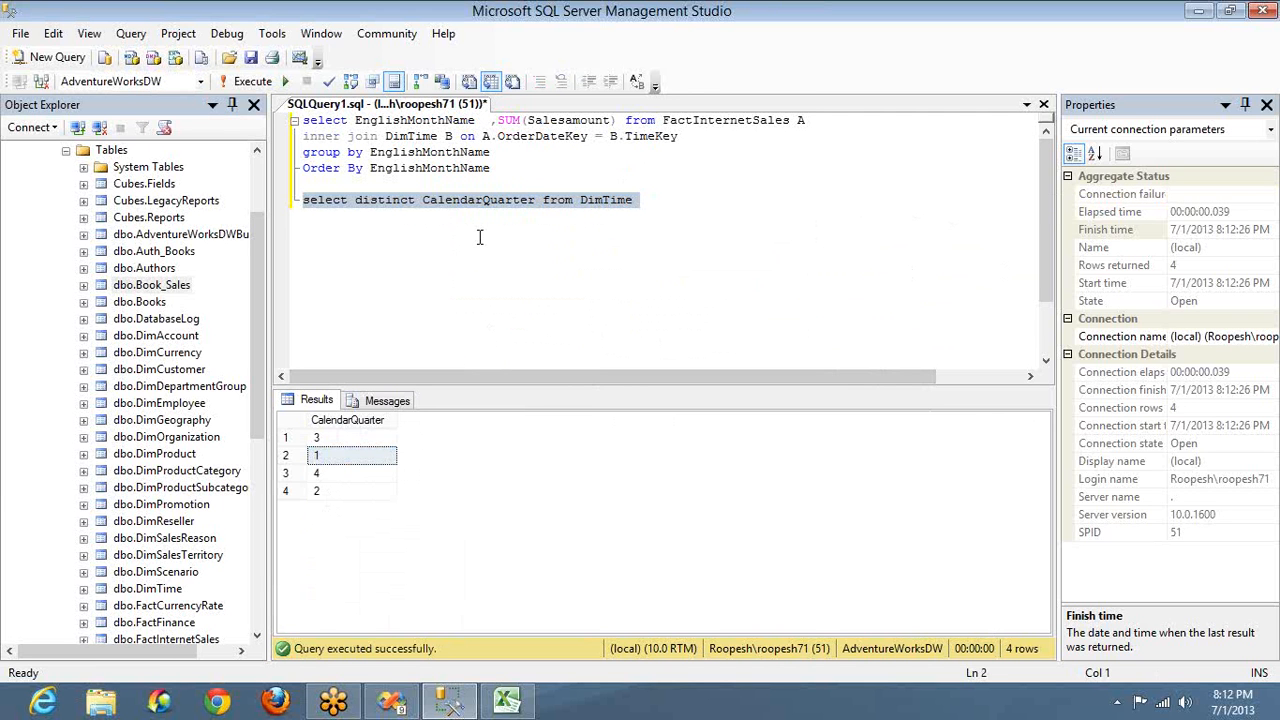
Duplicate the select distinct CalendarQuarter from DimTime statement on the line below it.
click(646, 201)
key(shift+Home)
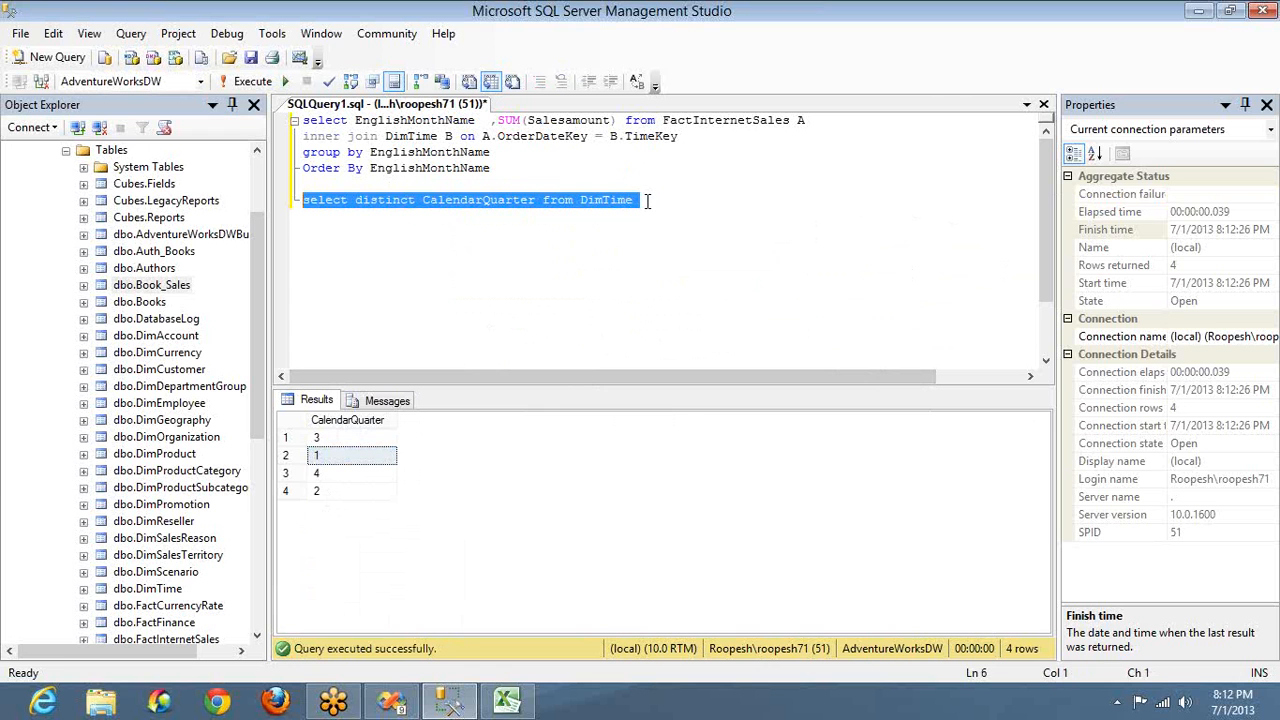
key(ctrl+c)
key(End)
key(Return)
key(ctrl+v)
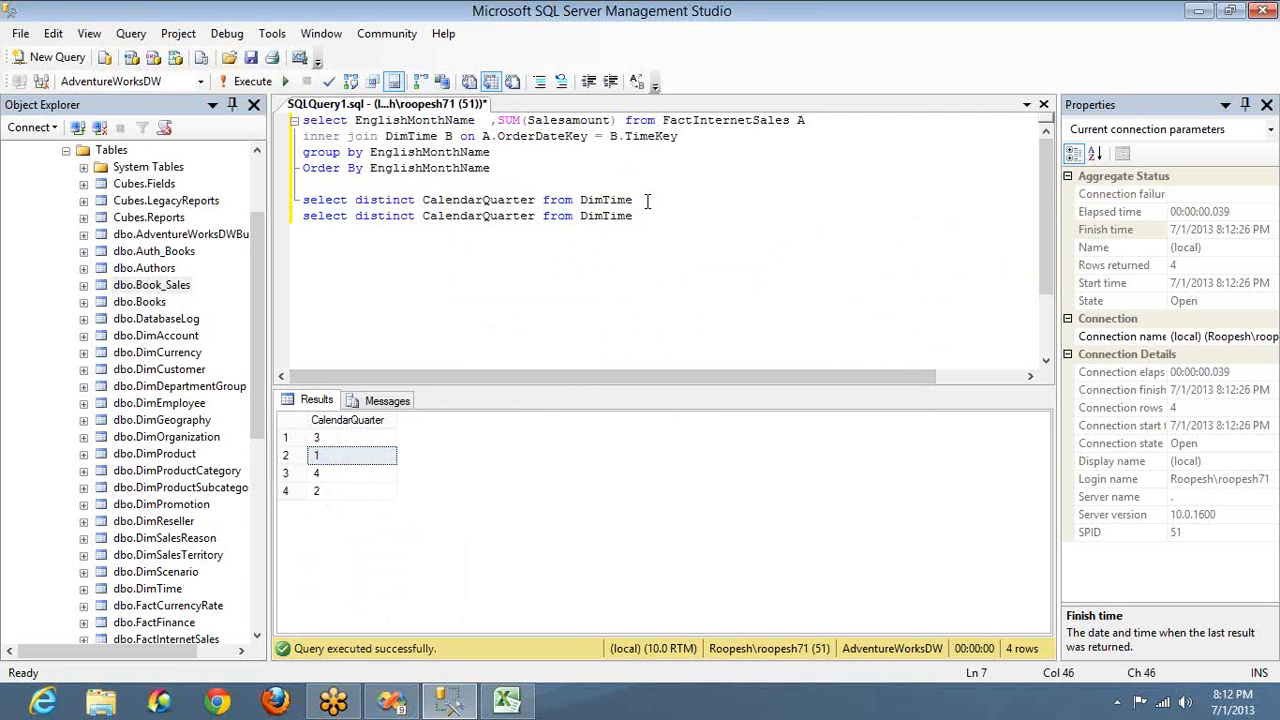
Replace the column in the last DimTime query with CalendarSemester and run only that line.
key(ctrl+Left)
key(ctrl+Left)
key(ctrl+Left)
key(ctrl+shift+Right)
key(shift+Left)
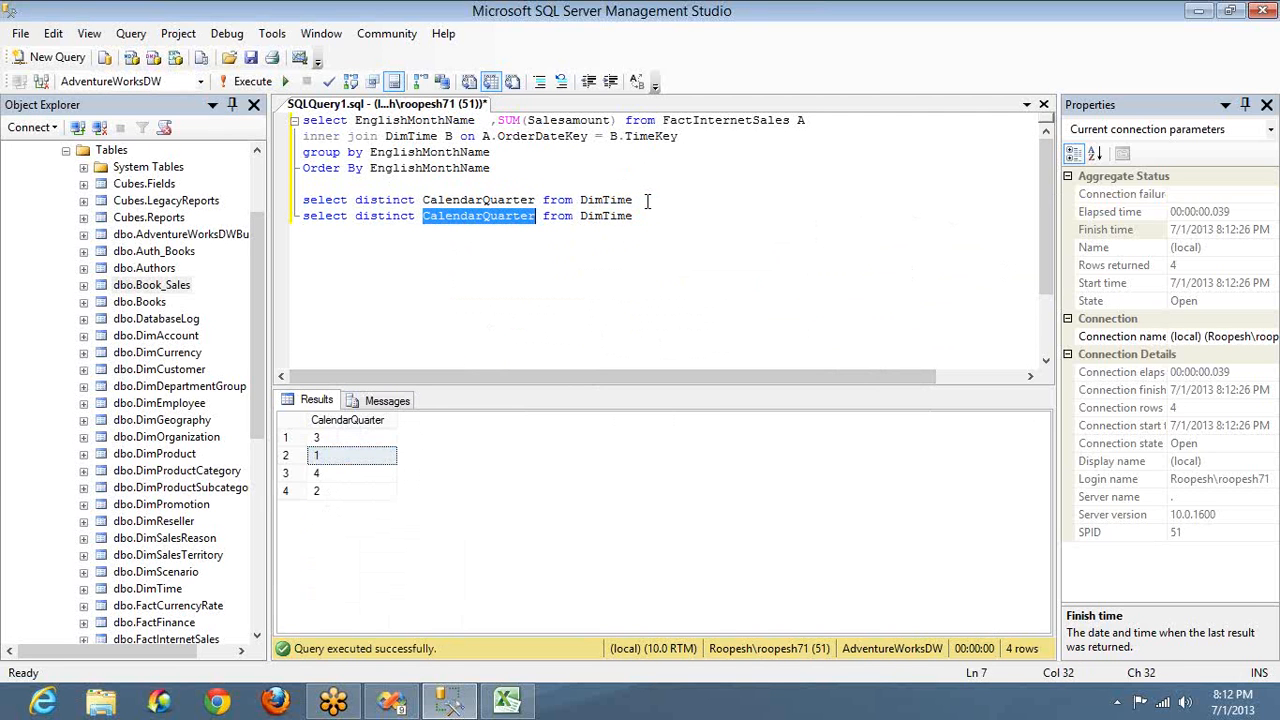
key(Right)
key(ctrl+shift+Left)
text(CalendarSemester)
key(BackSpace)
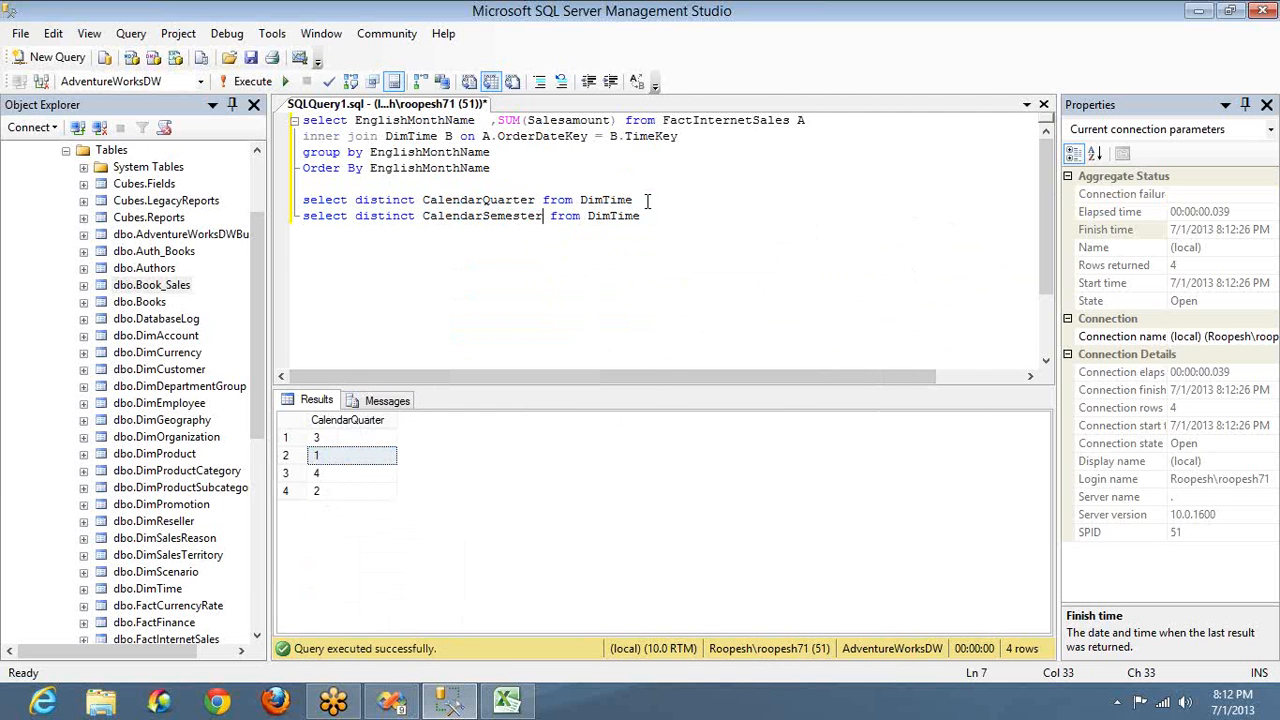
key(End)
key(shift+Home)
key(F5)
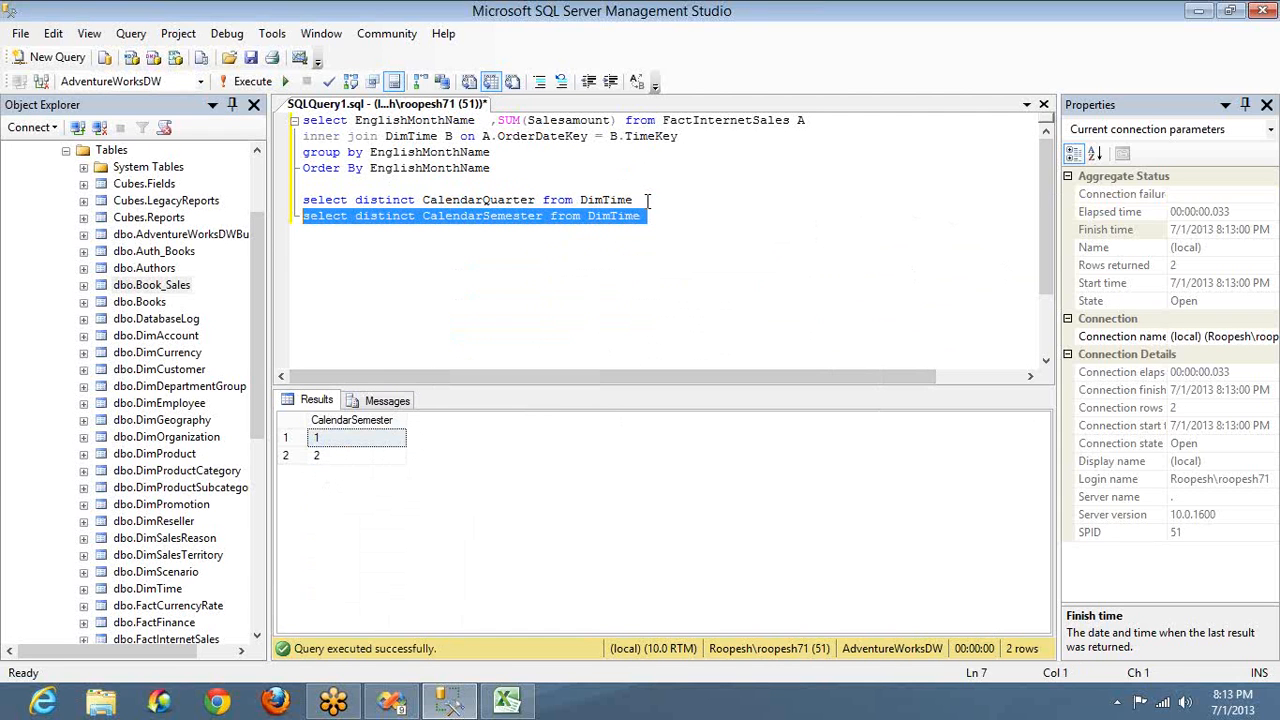
Add a query line below: select distinct CalendarYear from DimTime.
key(End)
key(Return)
key(ctrl+v)
key(Left)
key(Left)
key(Left)
key(Left)
key(Left)
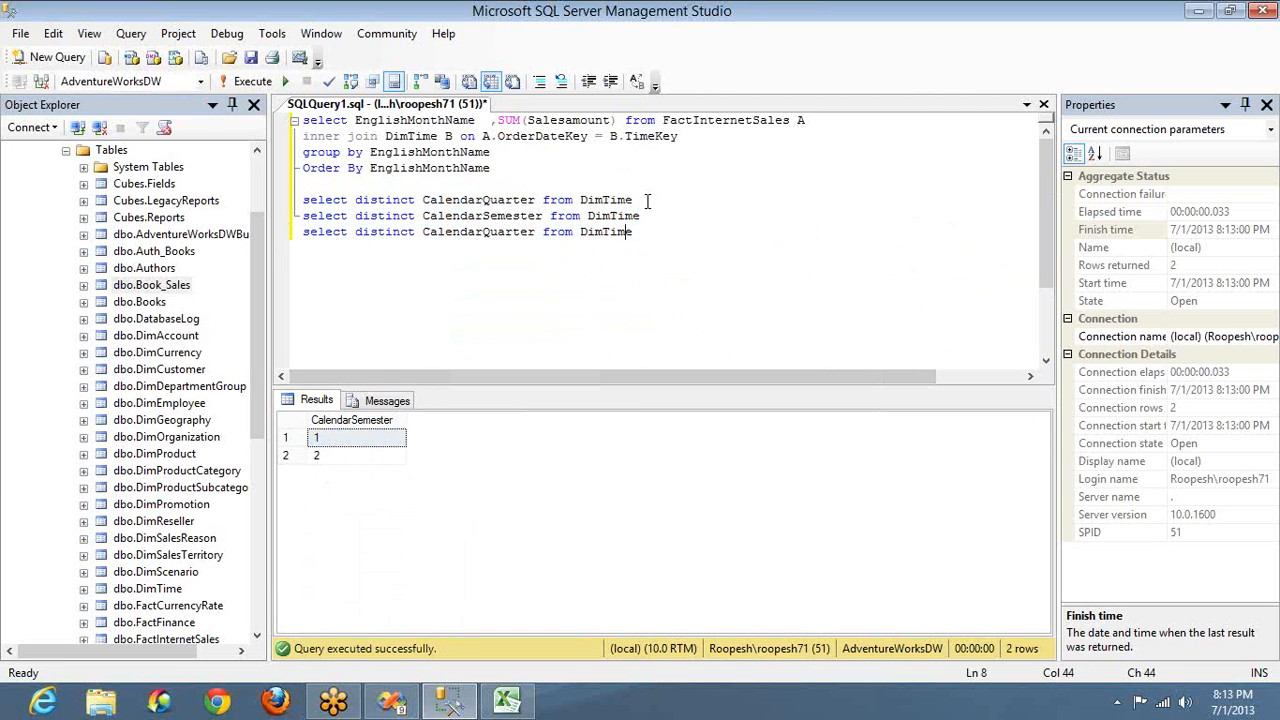
key(Left)
key(Left)
key(Left)
key(Left)
key(ctrl+shift+Left)
text(Cal)
key(Down)
key(Down)
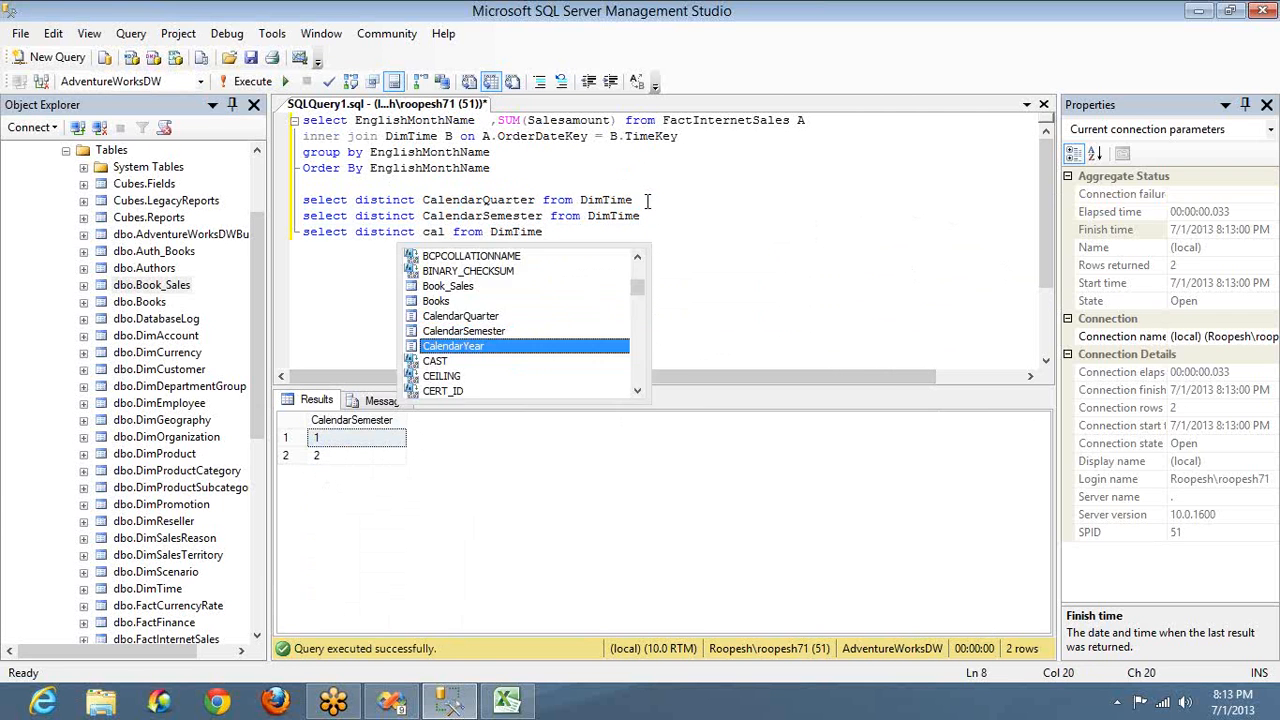
key(Tab)
Run only the select distinct CalendarYear query line.
key(End)
key(shift+Home)
key(F5)
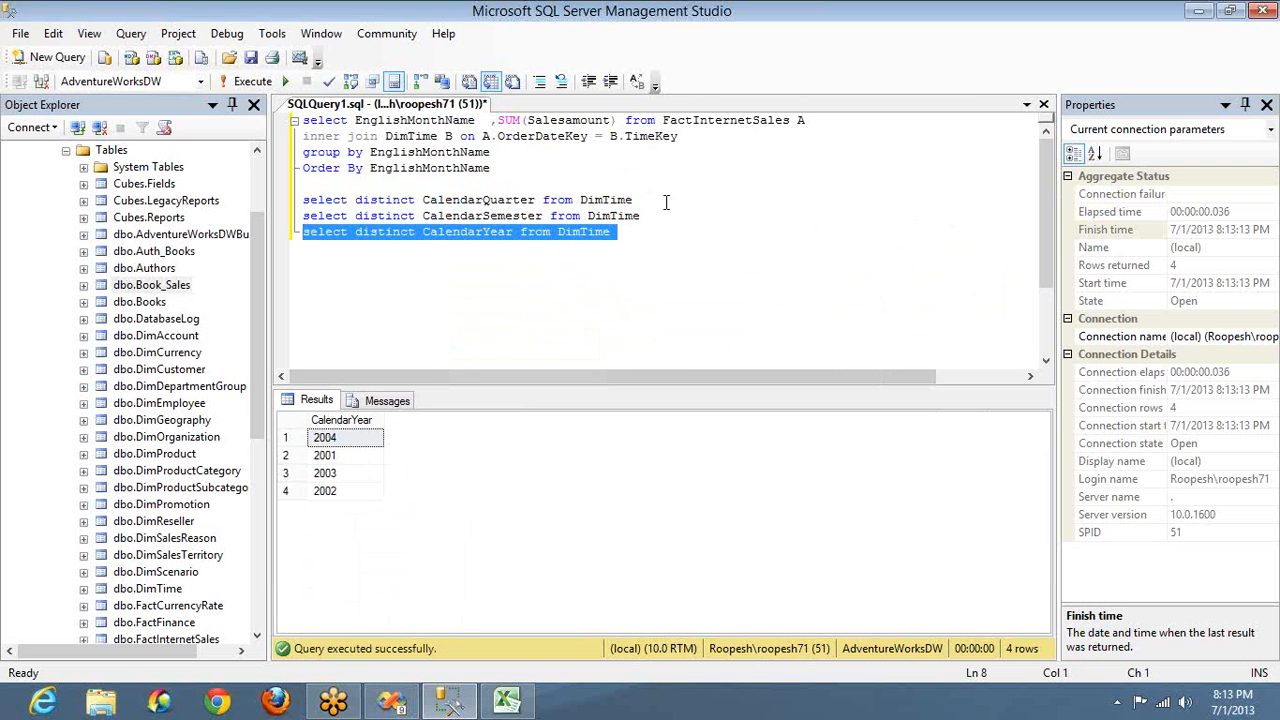
Run the whole script without a selection and enlarge the results area to show all four result sets.
click(666, 202)
key(F5)
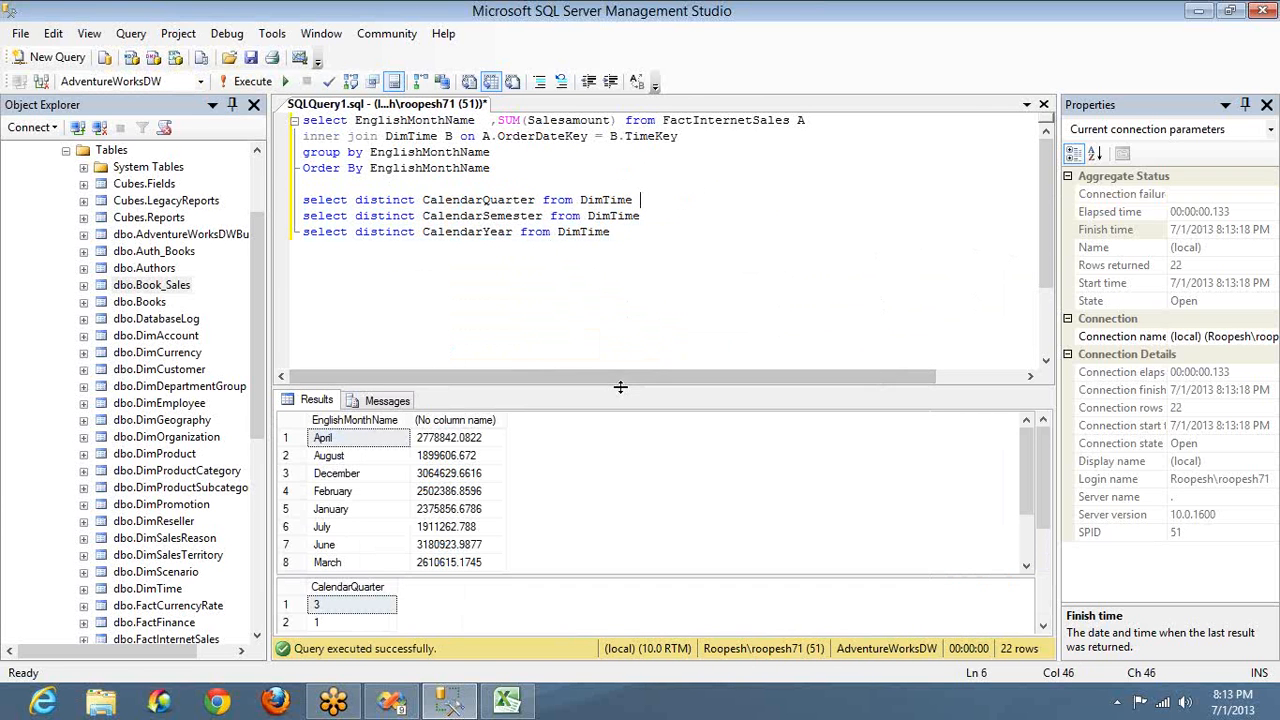
drag(637, 187, 637, 162)
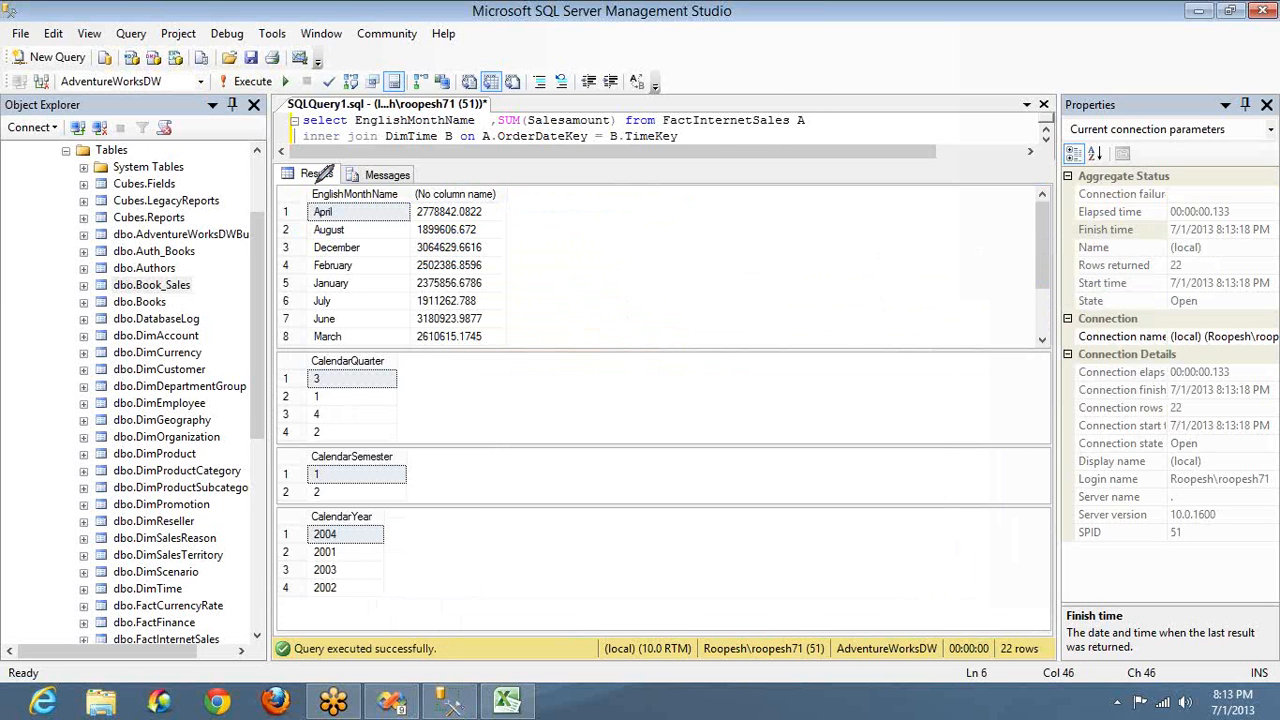
Mark January, February, March and quarters 1 and 2 with the pen, and draw an arrow from those quarters to semester 1.
drag(317, 183, 302, 199)
drag(498, 287, 531, 271)
drag(510, 334, 540, 318)
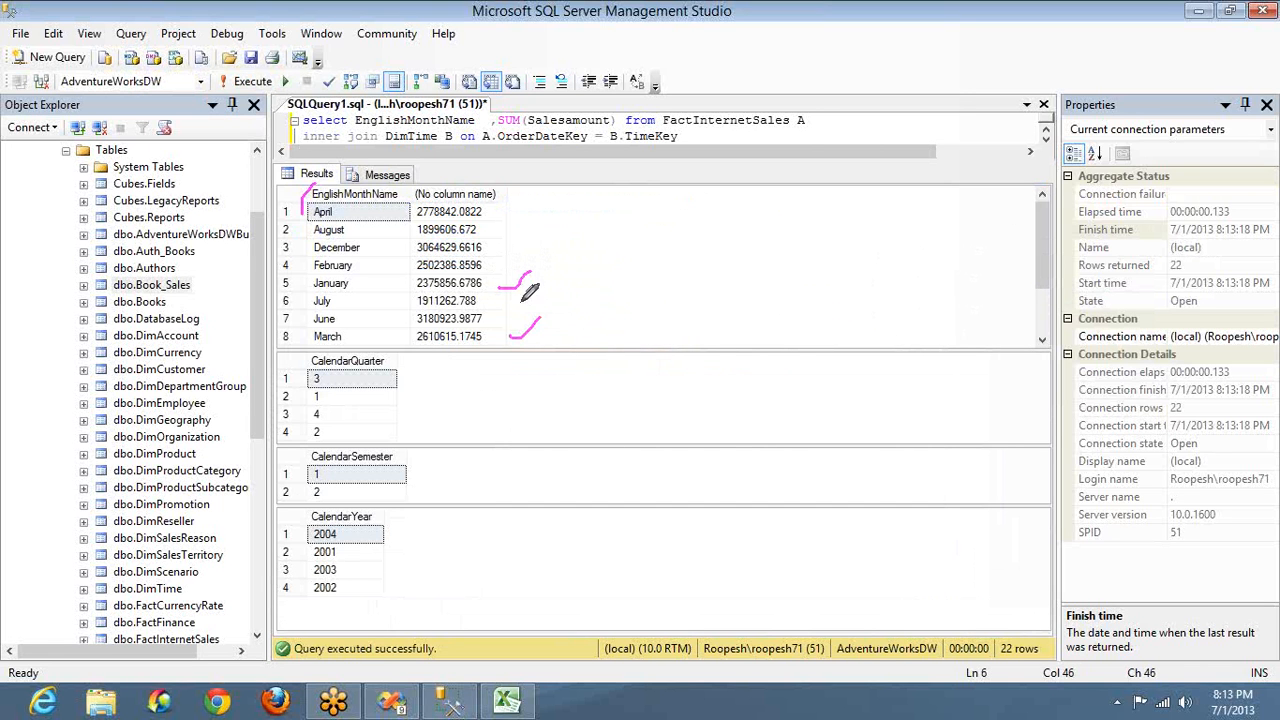
drag(500, 265, 534, 254)
drag(393, 397, 430, 374)
drag(312, 213, 282, 214)
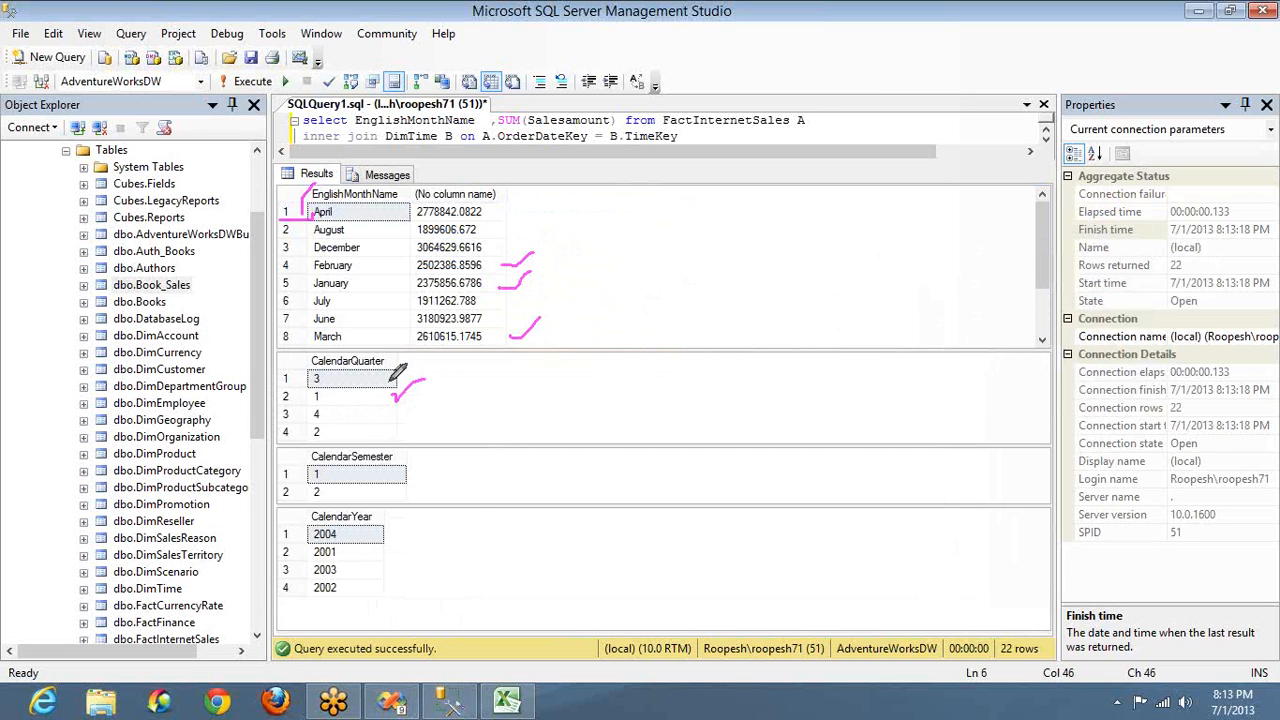
mouse_move(391, 428)
mouse_down()
mouse_move(456, 380)
mouse_move(457, 418)
mouse_move(425, 430)
mouse_move(493, 400)
mouse_move(493, 452)
mouse_move(443, 466)
mouse_move(449, 445)
mouse_move(450, 470)
mouse_up()
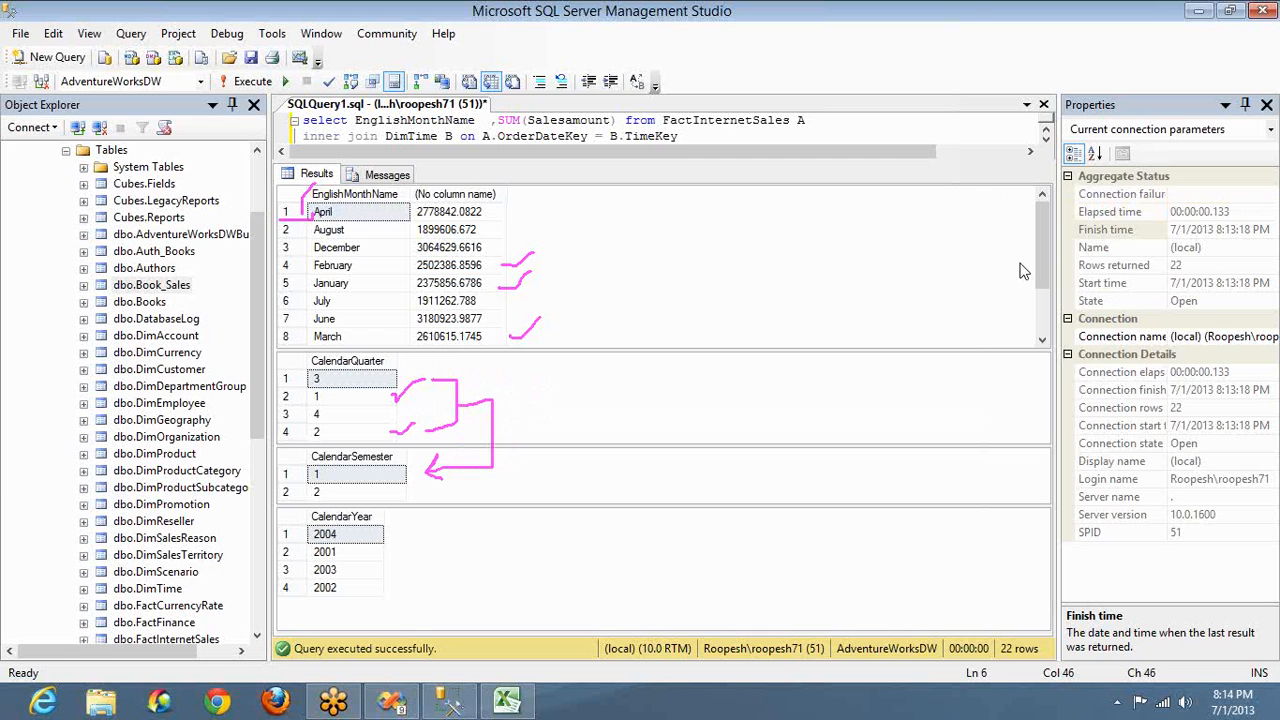
Change the monthly sales query's Order By column to MonthNumberOfYear and run the script.
click(693, 138)
key(ctrl+Home)
key(Down)
key(Down)
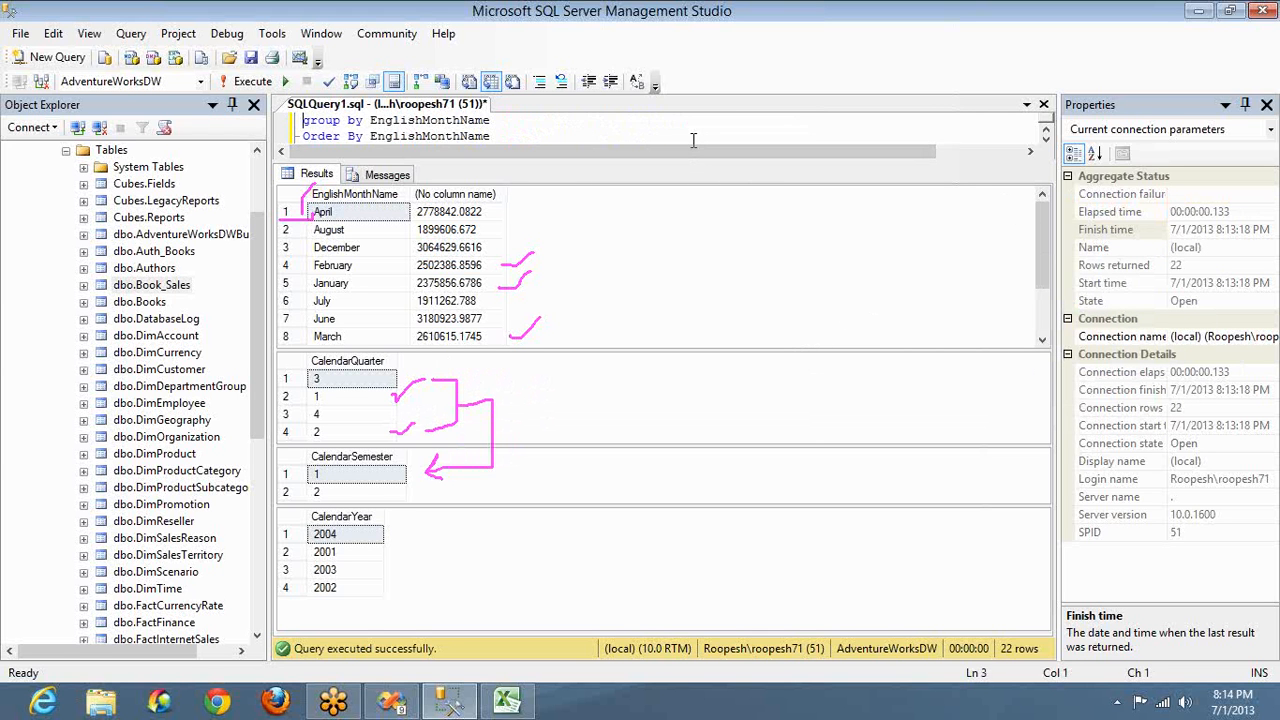
key(Down)
key(End)
key(ctrl+shift+Left)
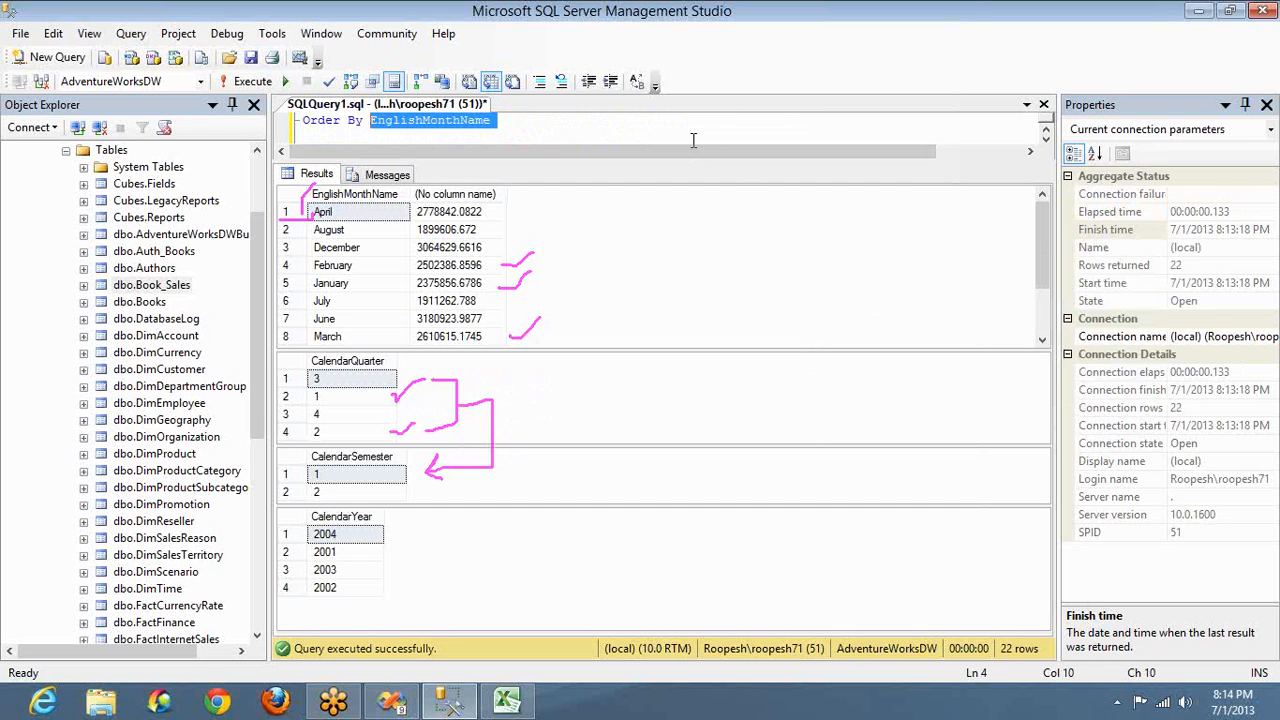
text(mon)
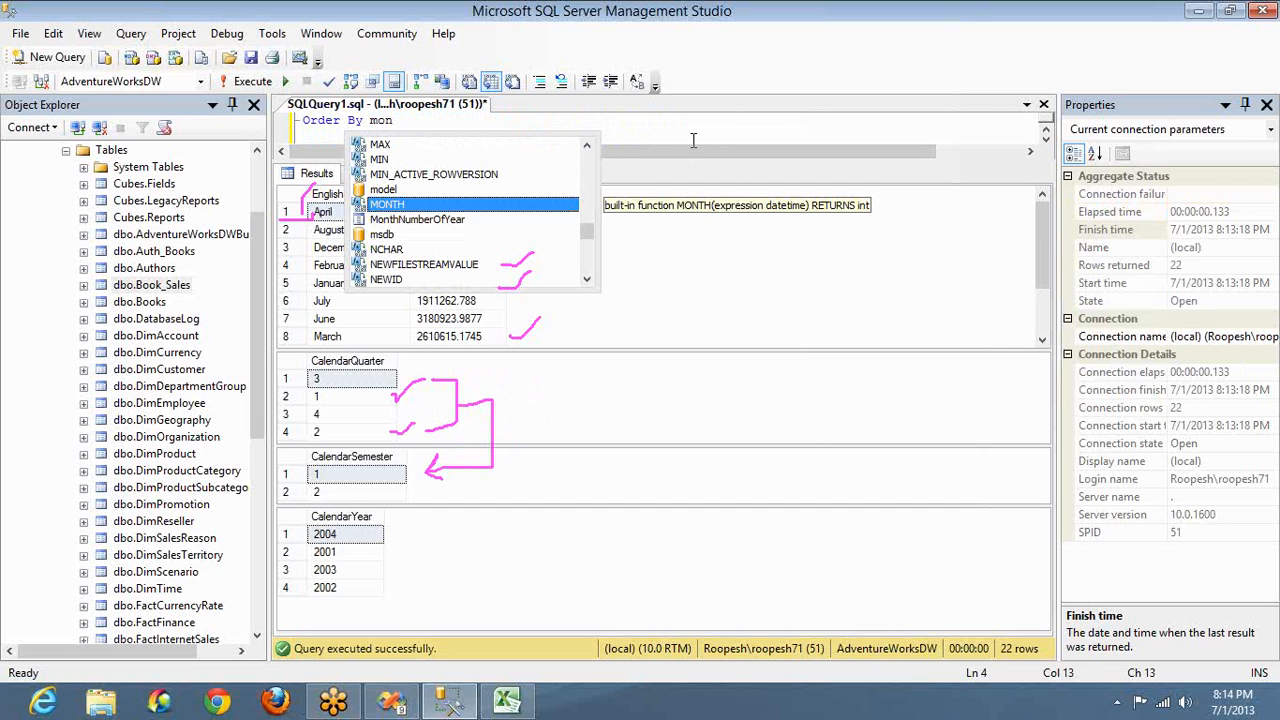
key(Down)
key(Tab)
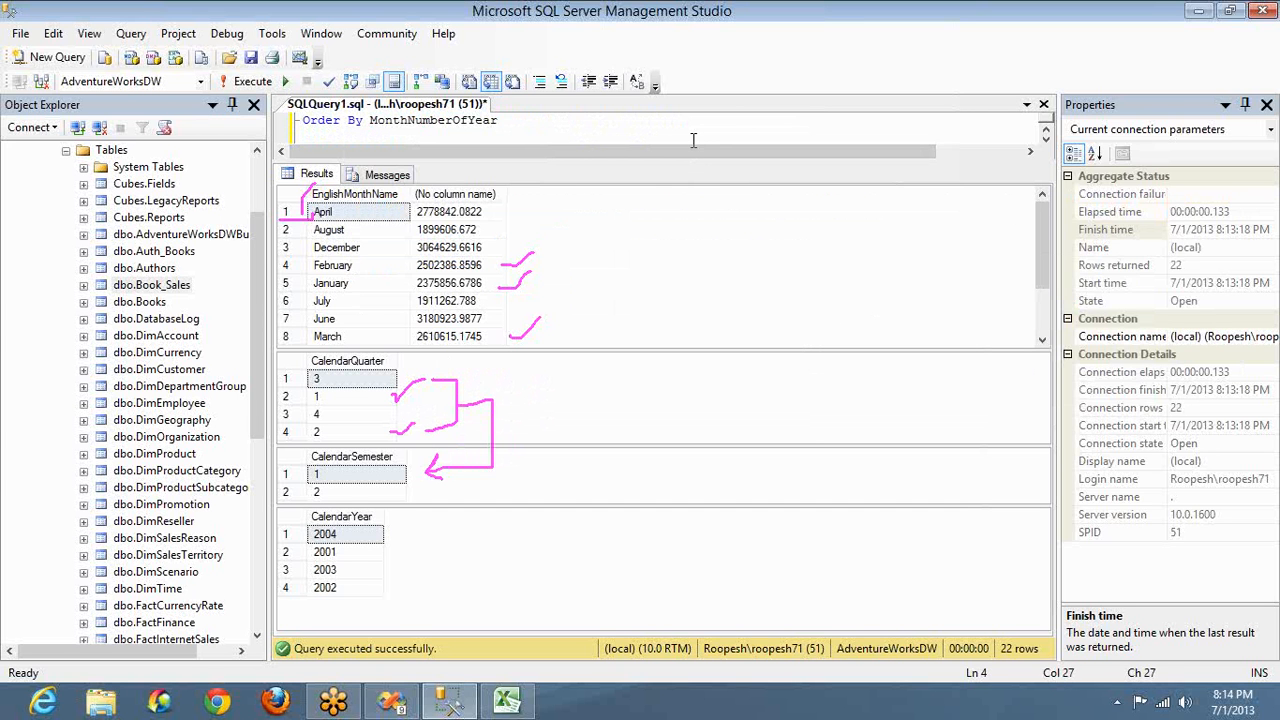
key(F5)
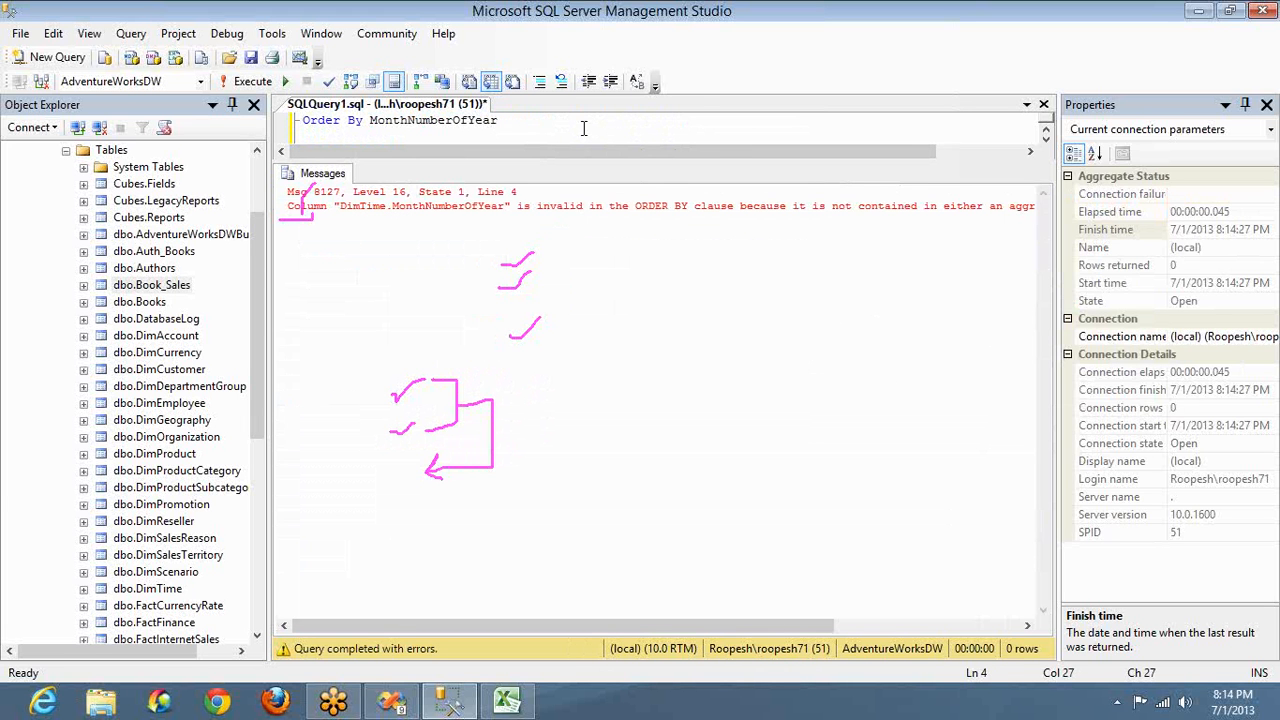
Add MonthNumberOfYear after EnglishMonthName in the monthly sales query's group by clause.
key(ctrl+shift+Left)
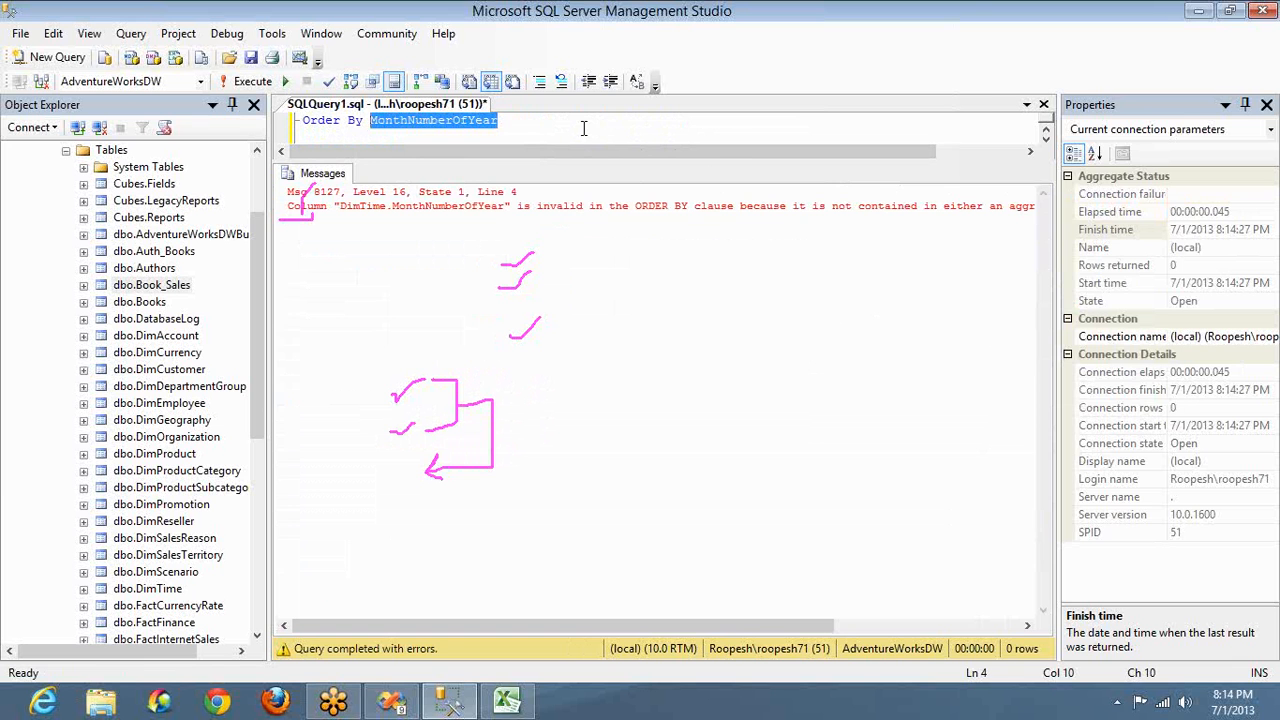
key(Up)
key(End)
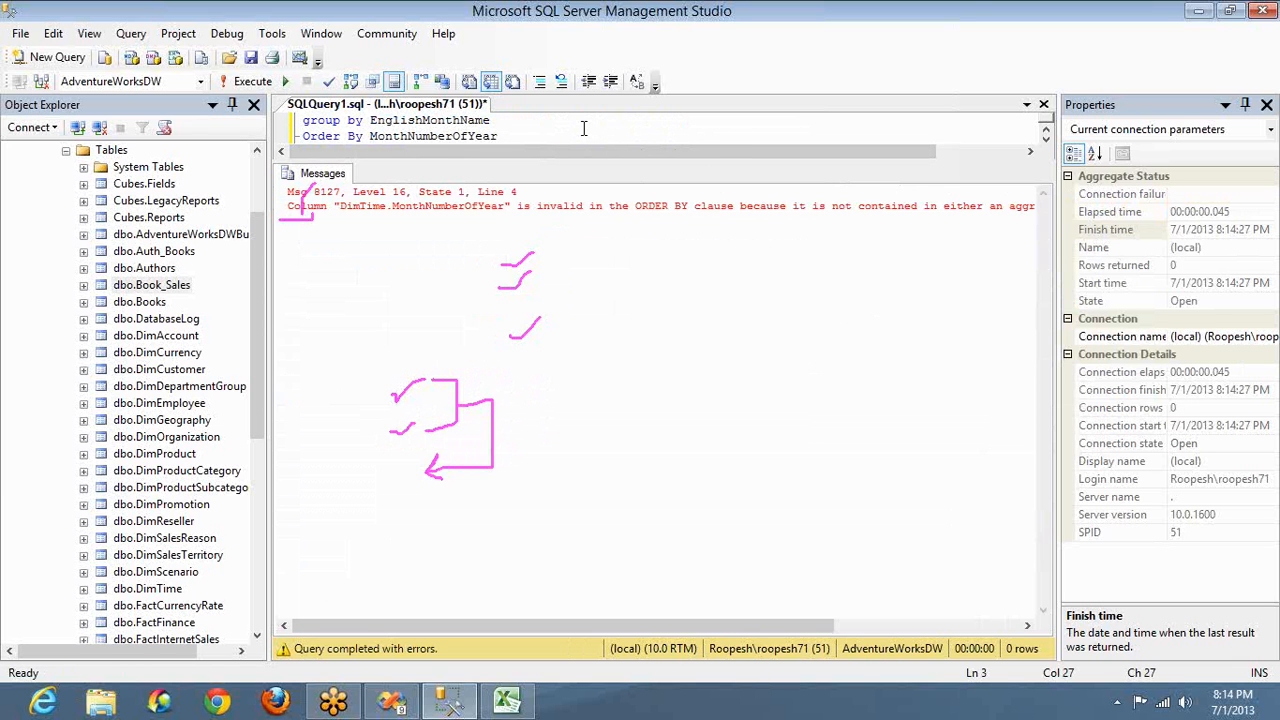
text(,)
Insert MonthNumberOfYear between EnglishMonthName and SUM(Salesamount) in the select list and run the script.
key(Up)
key(Up)
key(ctrl+Left)
key(ctrl+Left)
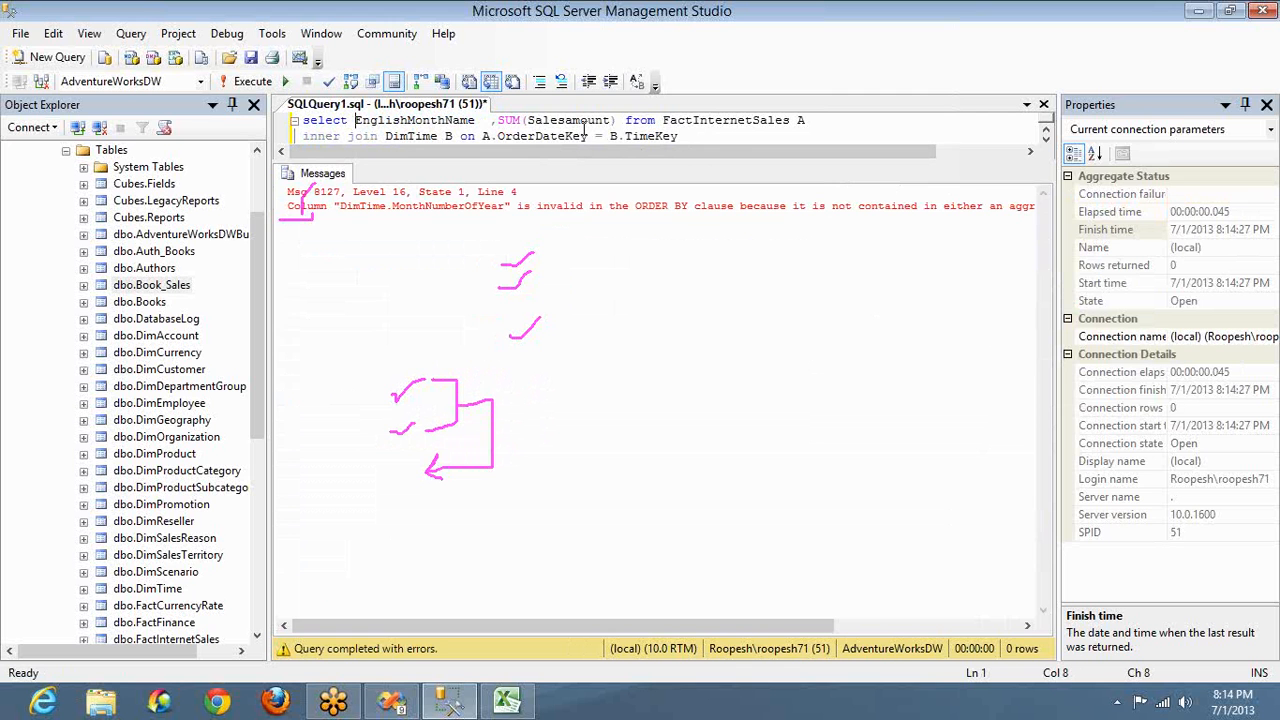
key(ctrl+Right)
text(,MonthNumberOfYear)
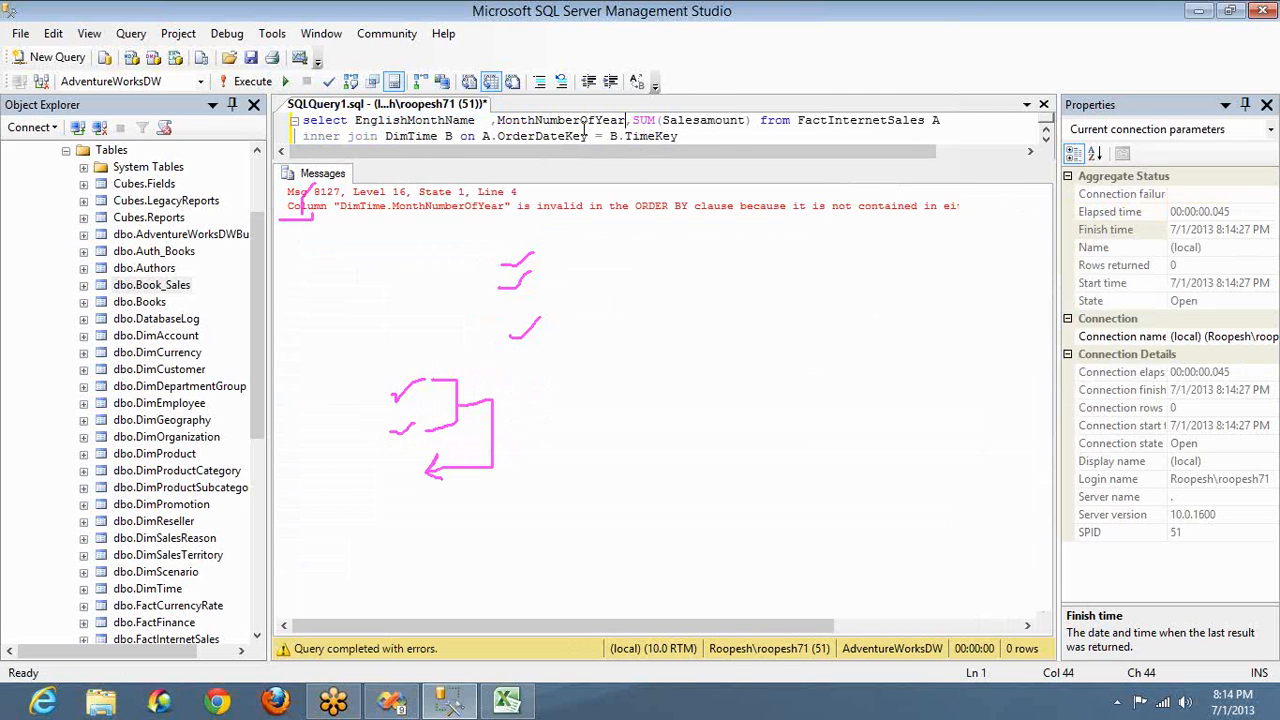
key(F5)
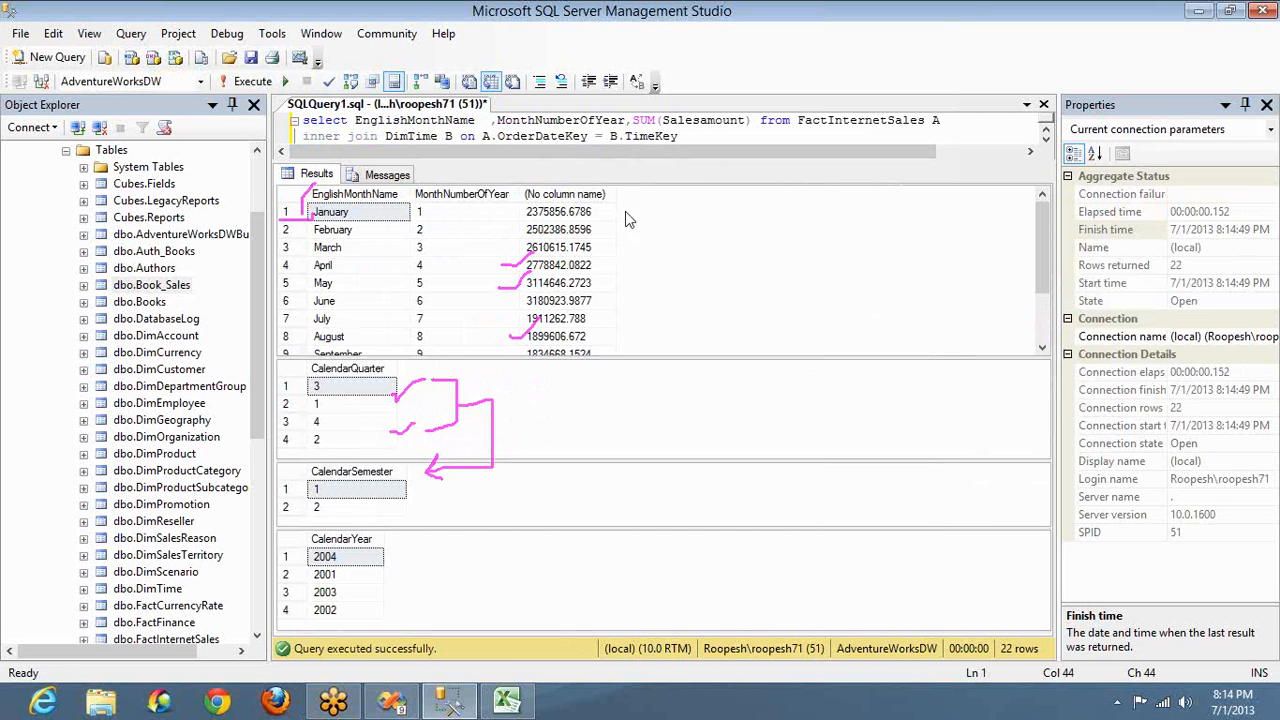
drag(622, 357, 622, 390)
Append "order by CalendarQuarter" to the distinct CalendarQuarter query.
key(Down)
key(Down)
key(Down)
key(Down)
key(Down)
key(Down)
key(Down)
key(Down)
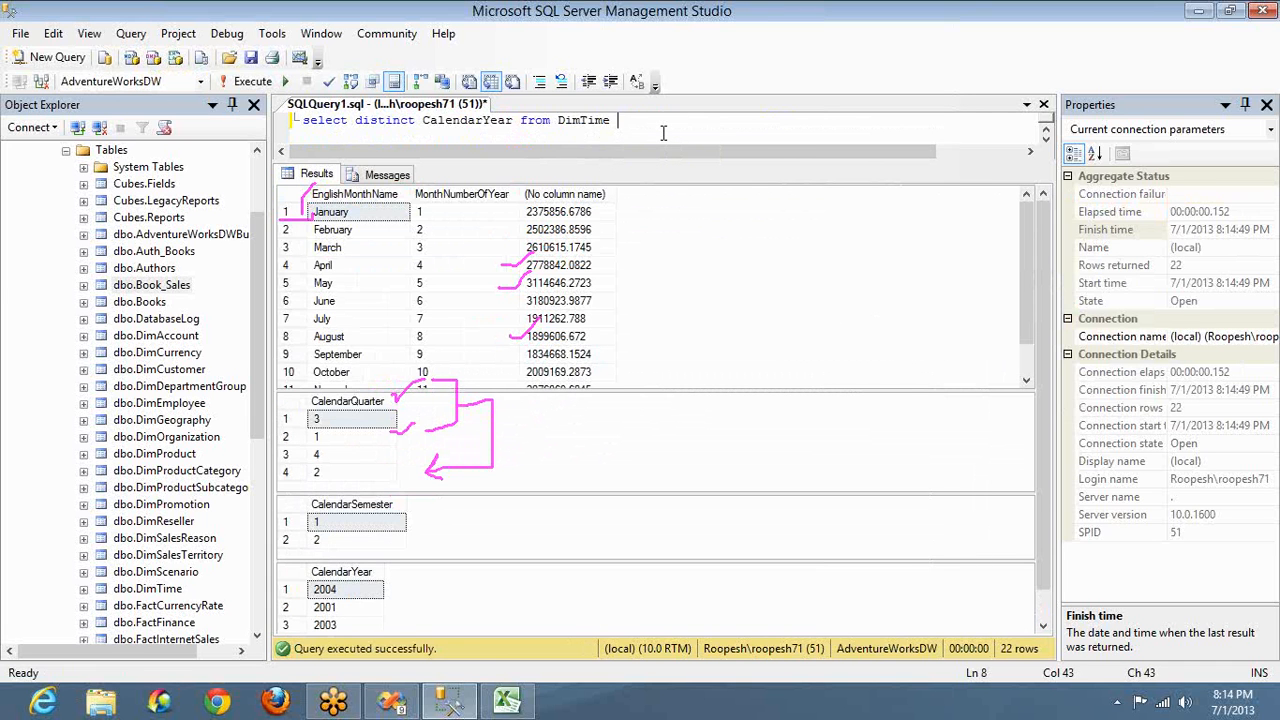
key(Up)
key(Up)
key(Up)
key(Up)
key(Down)
key(ctrl+Right)
key(ctrl+Right)
key(ctrl+Right)
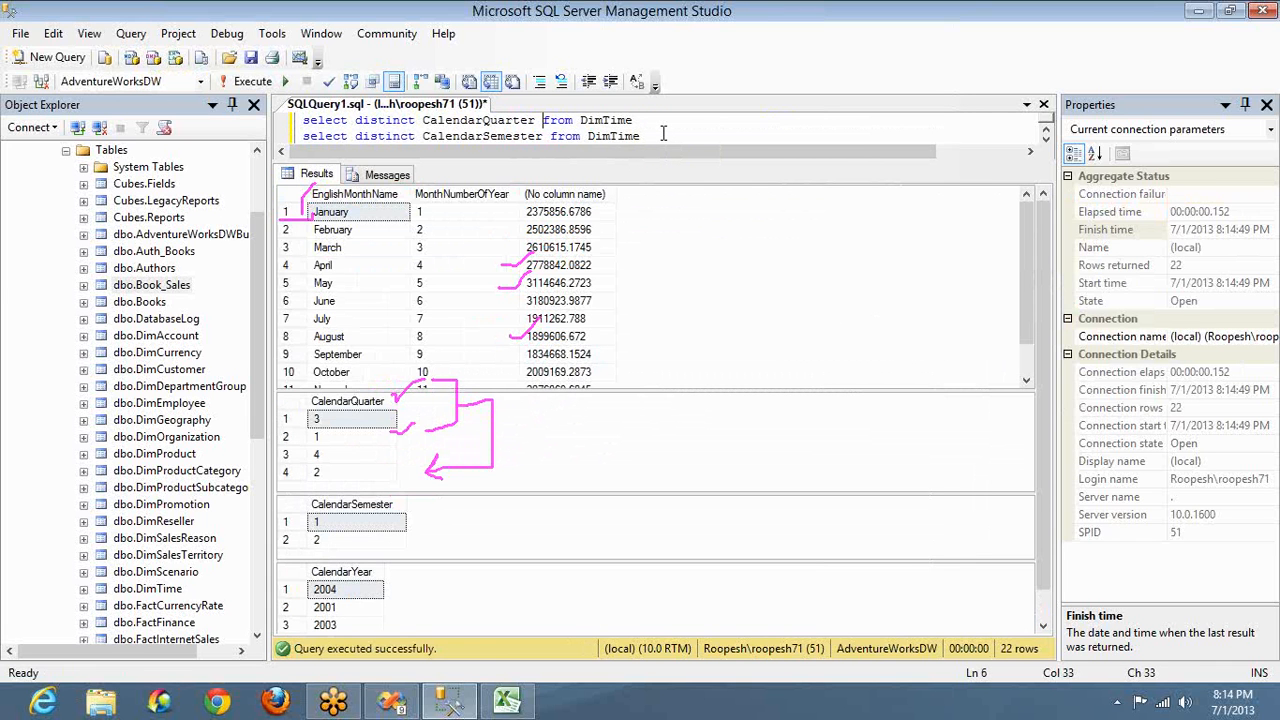
key(ctrl+shift+Left)
key(End)
text(order by CalendarQuarter)
Append "order by CalendarYear" to the distinct CalendarYear query and run the whole script.
key(Down)
key(Down)
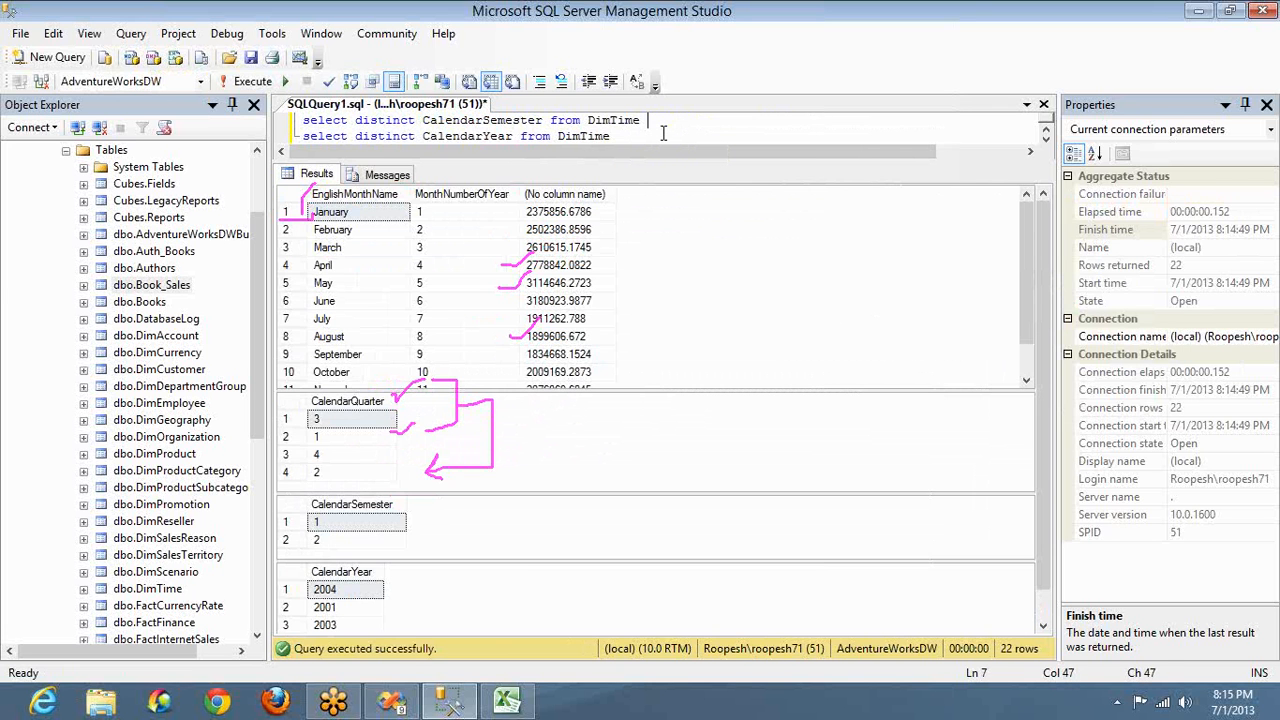
text(order by cal)
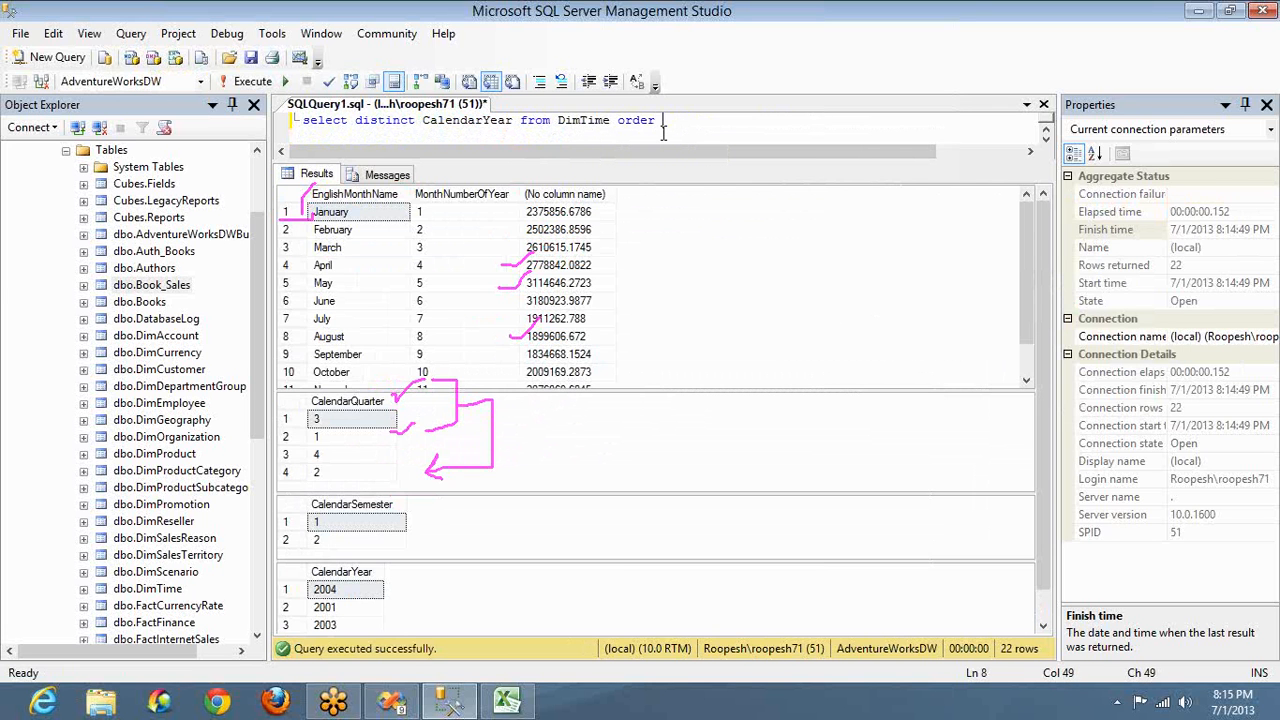
key(Down)
key(Down)
key(F5)
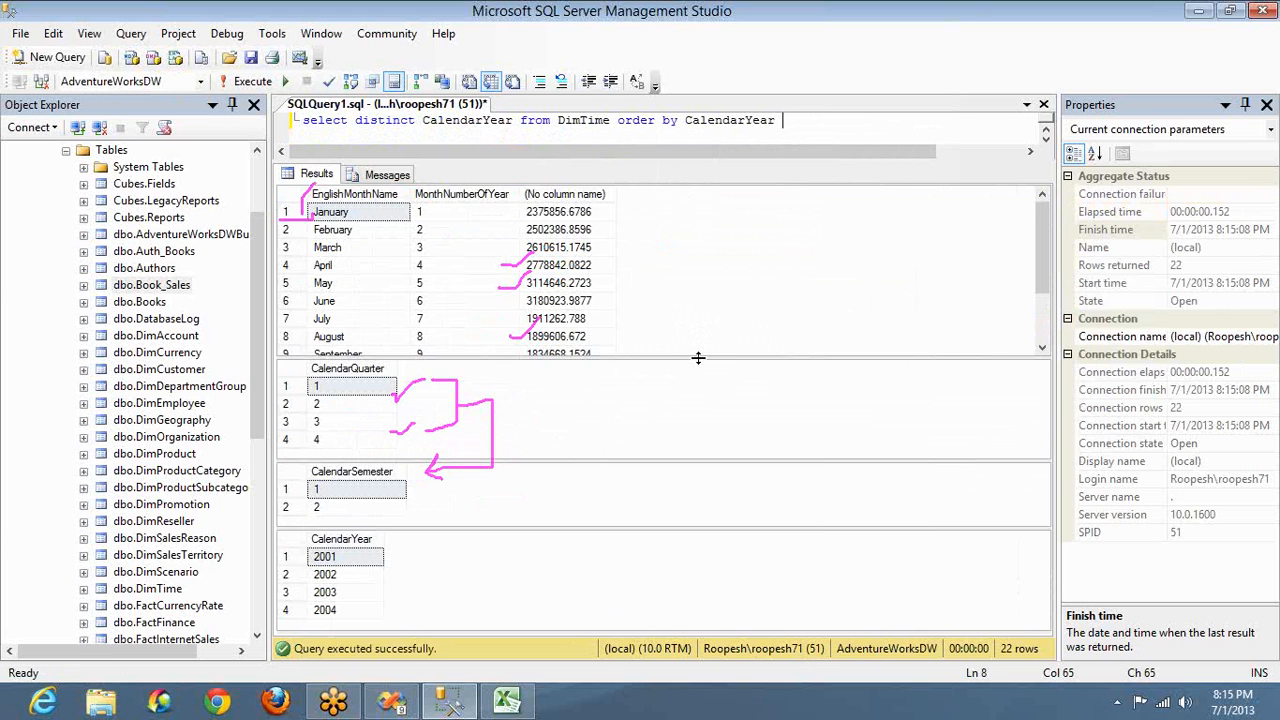
Resize the result grids to show more months while keeping the other sets in view, and erase the pen drawings.
drag(698, 357, 698, 411)
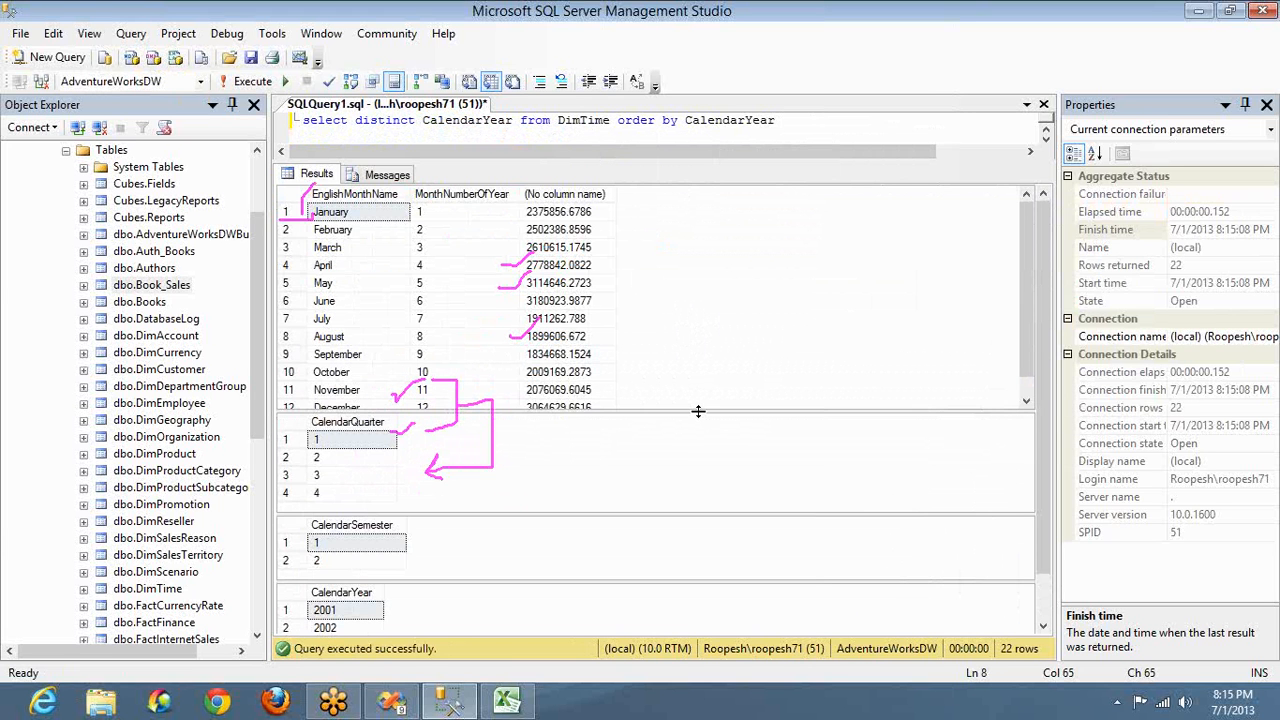
drag(623, 514, 622, 504)
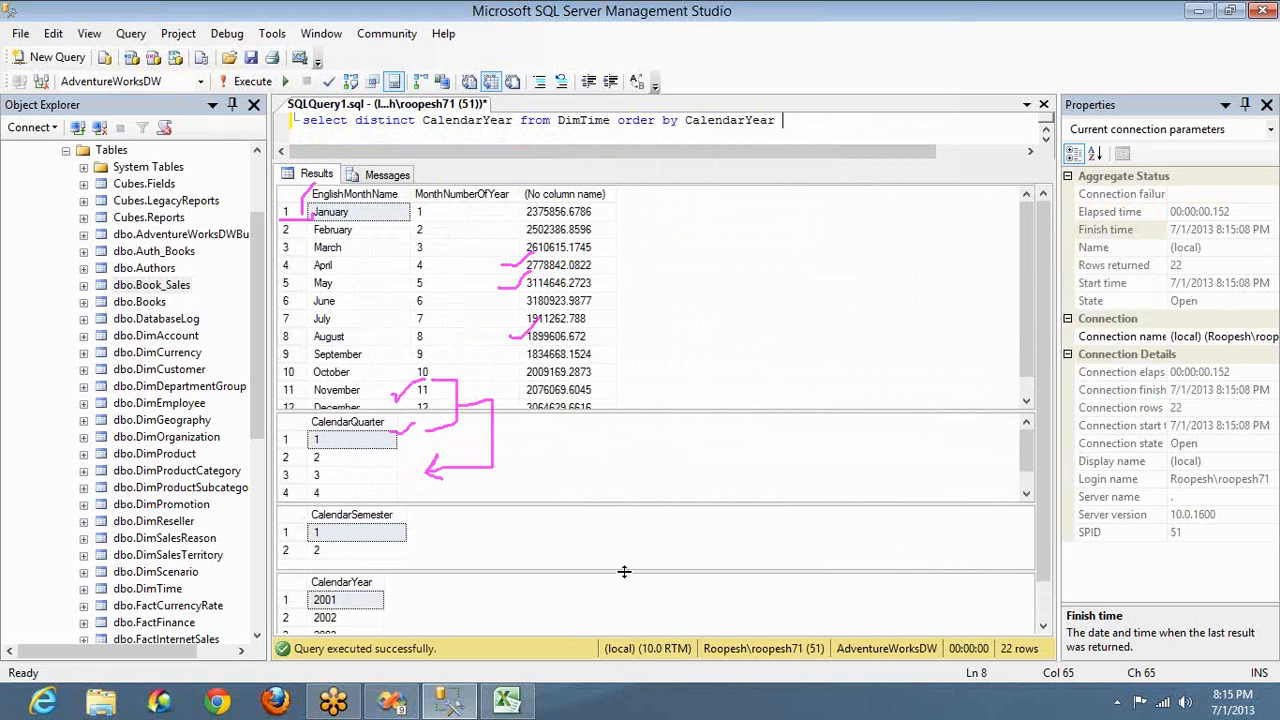
drag(624, 567, 624, 563)
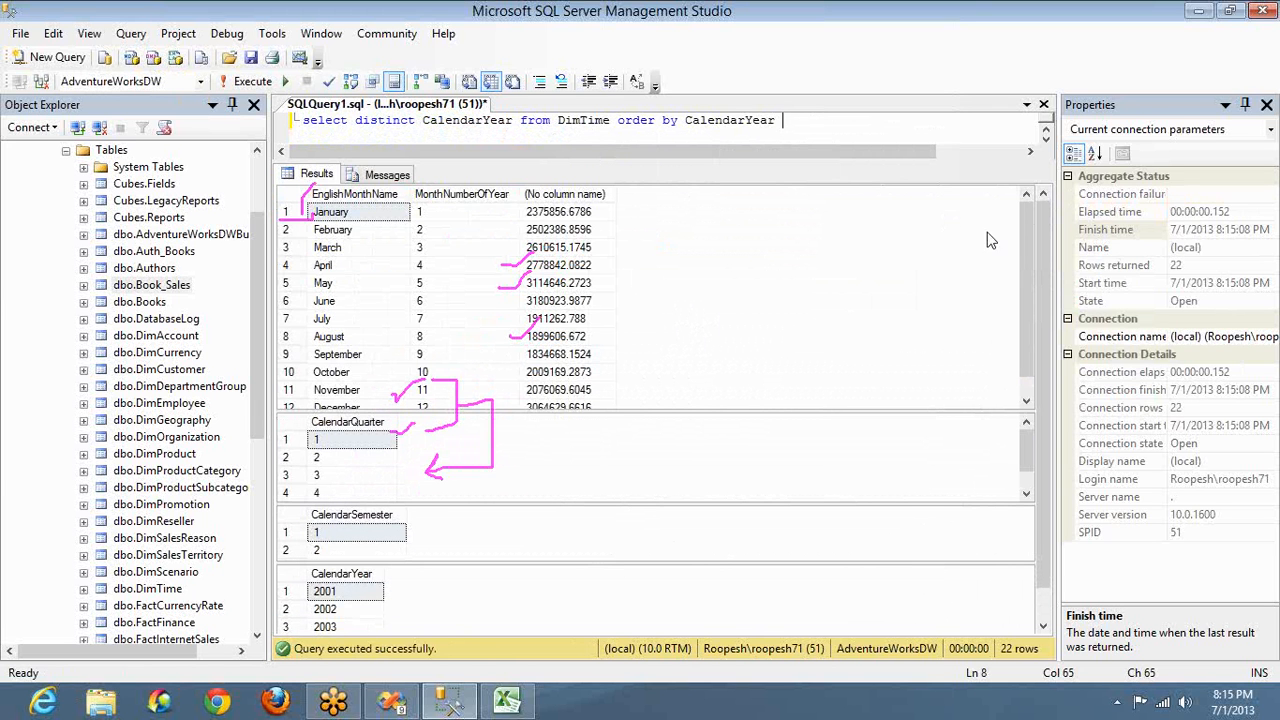
click(1017, 238)
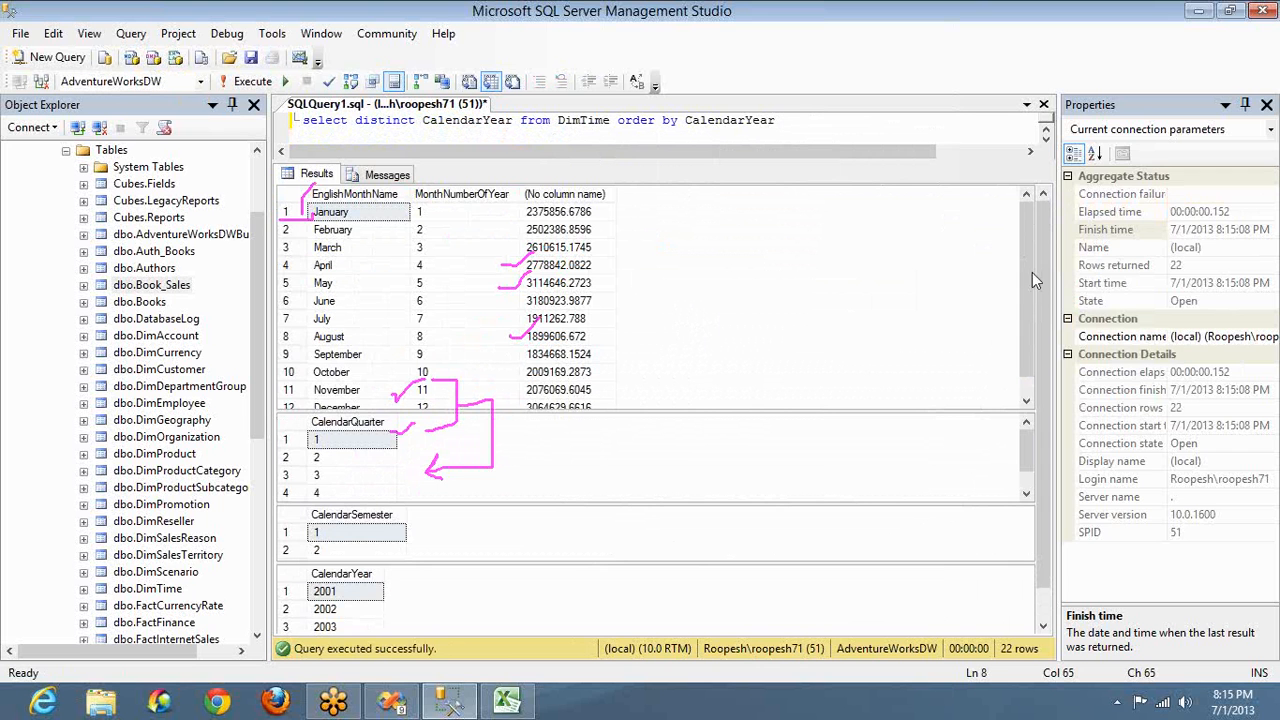
click(1025, 363)
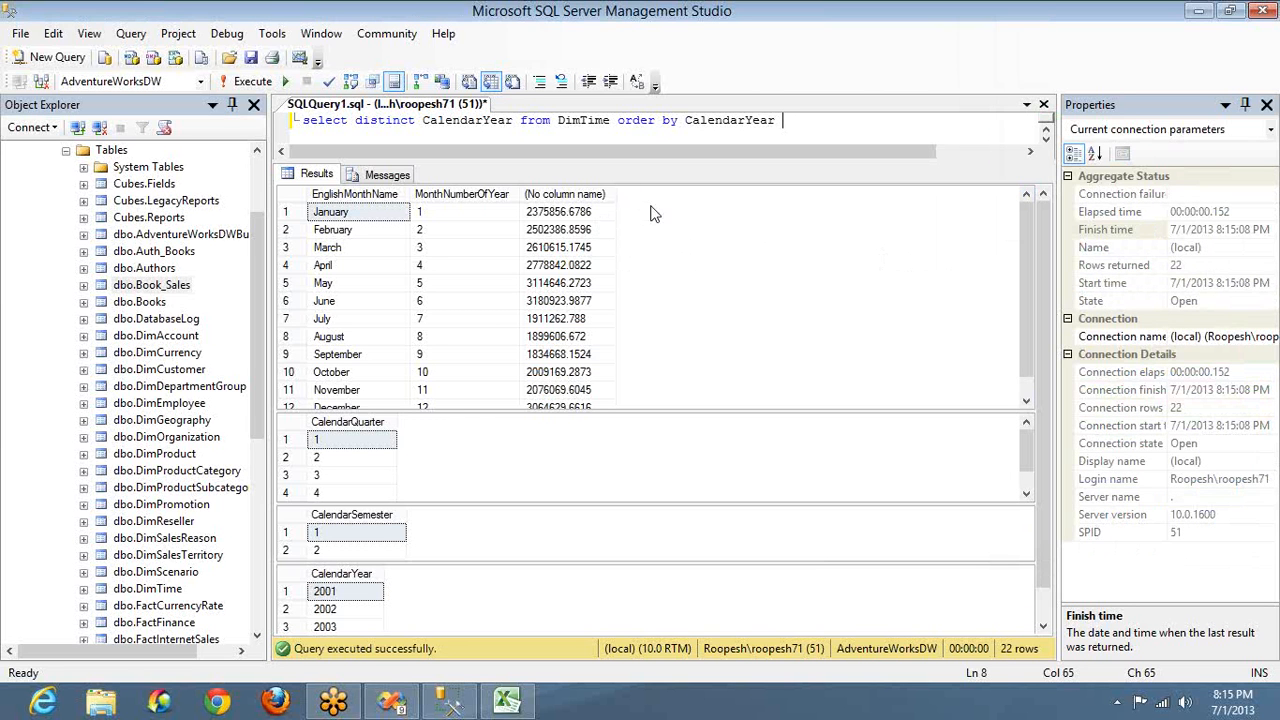
Draw pen brackets and arrows linking January–March, April–June, July–September and October–December to calendar quarters 1, 2, 3 and 4.
right_click(604, 215)
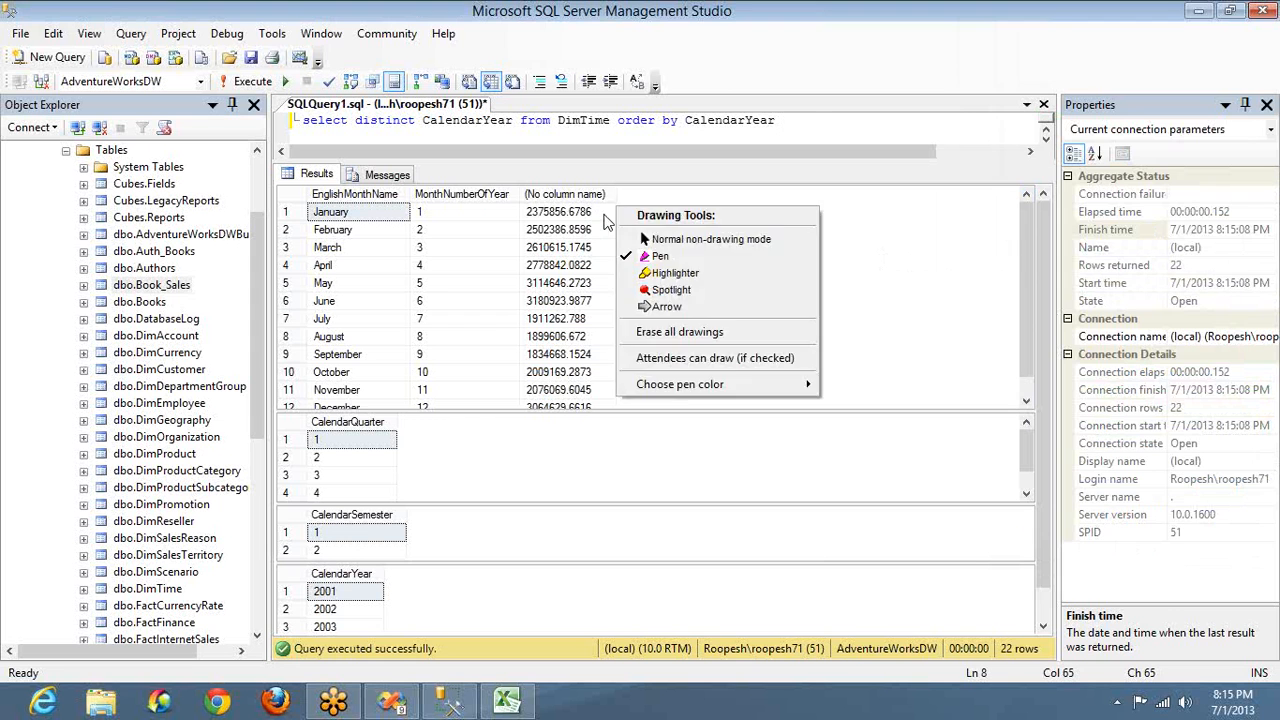
key(Escape)
mouse_move(604, 213)
mouse_down()
mouse_move(630, 213)
mouse_move(630, 249)
mouse_move(604, 249)
mouse_move(708, 404)
mouse_move(708, 436)
mouse_move(634, 436)
mouse_up()
drag(570, 438, 414, 440)
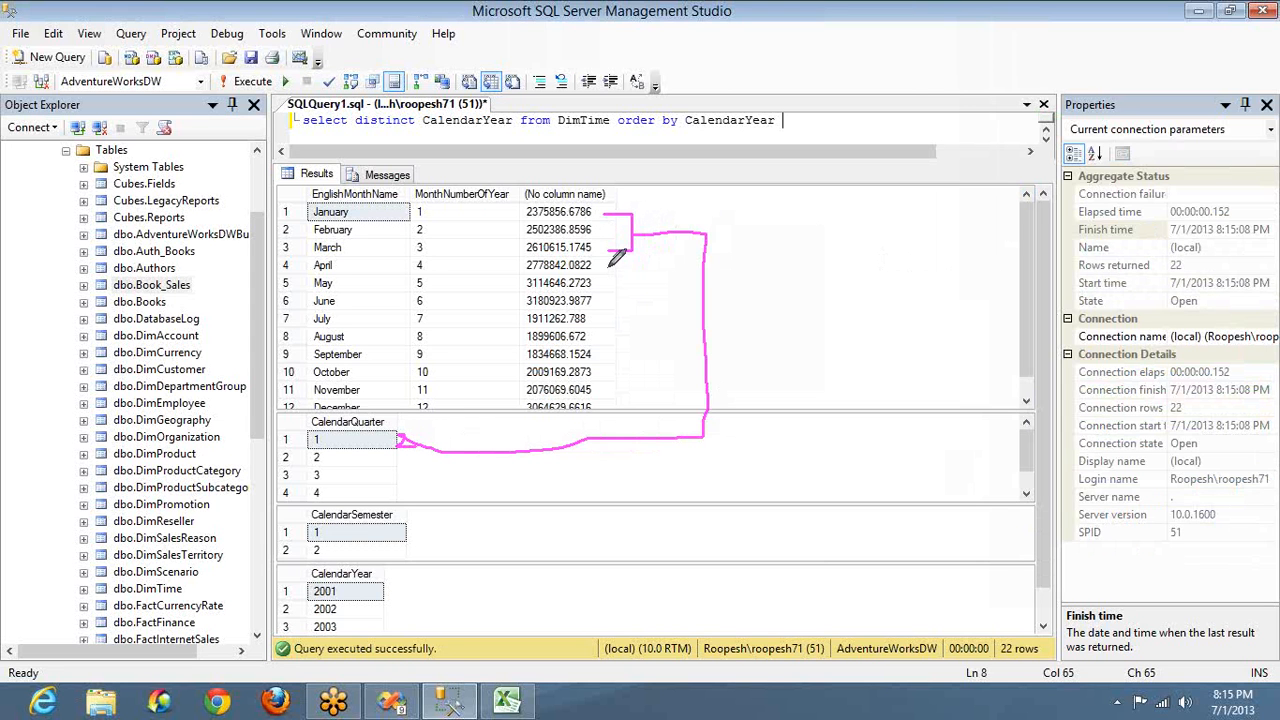
mouse_move(609, 265)
mouse_down()
mouse_move(632, 272)
mouse_move(610, 298)
mouse_move(634, 282)
mouse_move(652, 316)
mouse_move(615, 398)
mouse_move(386, 458)
mouse_move(400, 467)
mouse_up()
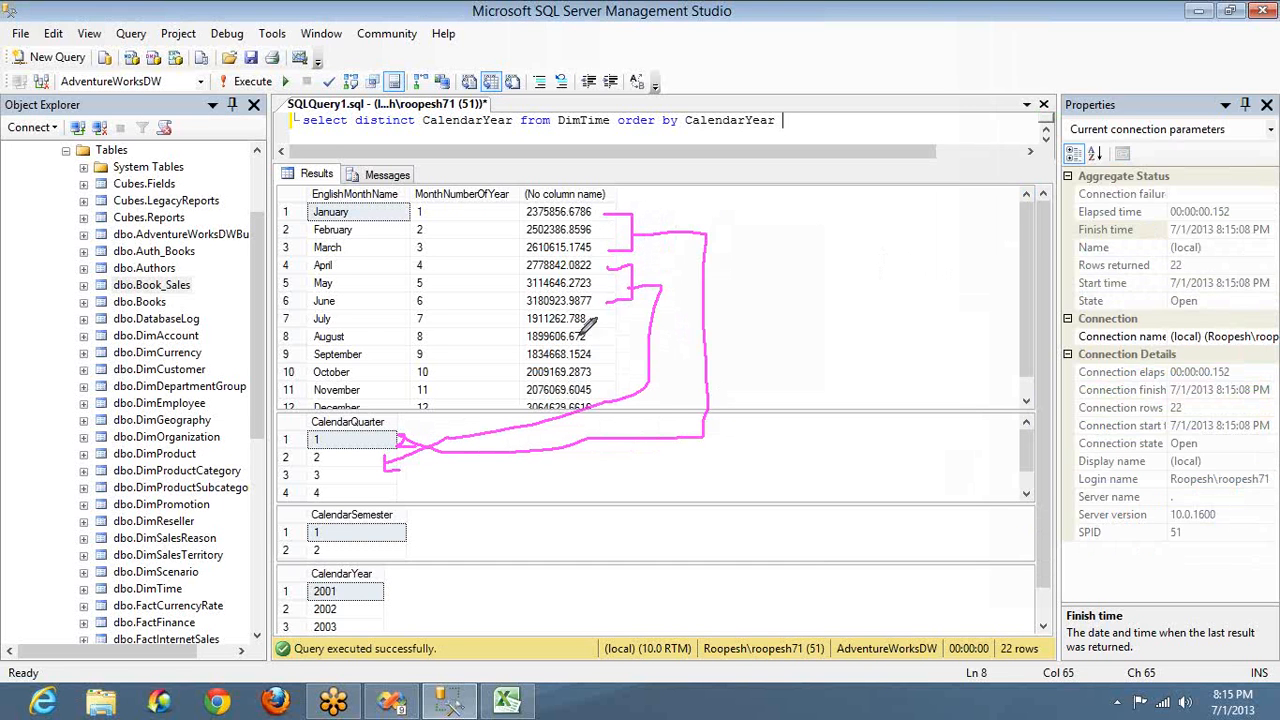
mouse_move(322, 318)
mouse_down()
mouse_move(288, 336)
mouse_move(310, 356)
mouse_move(284, 350)
mouse_move(314, 476)
mouse_up()
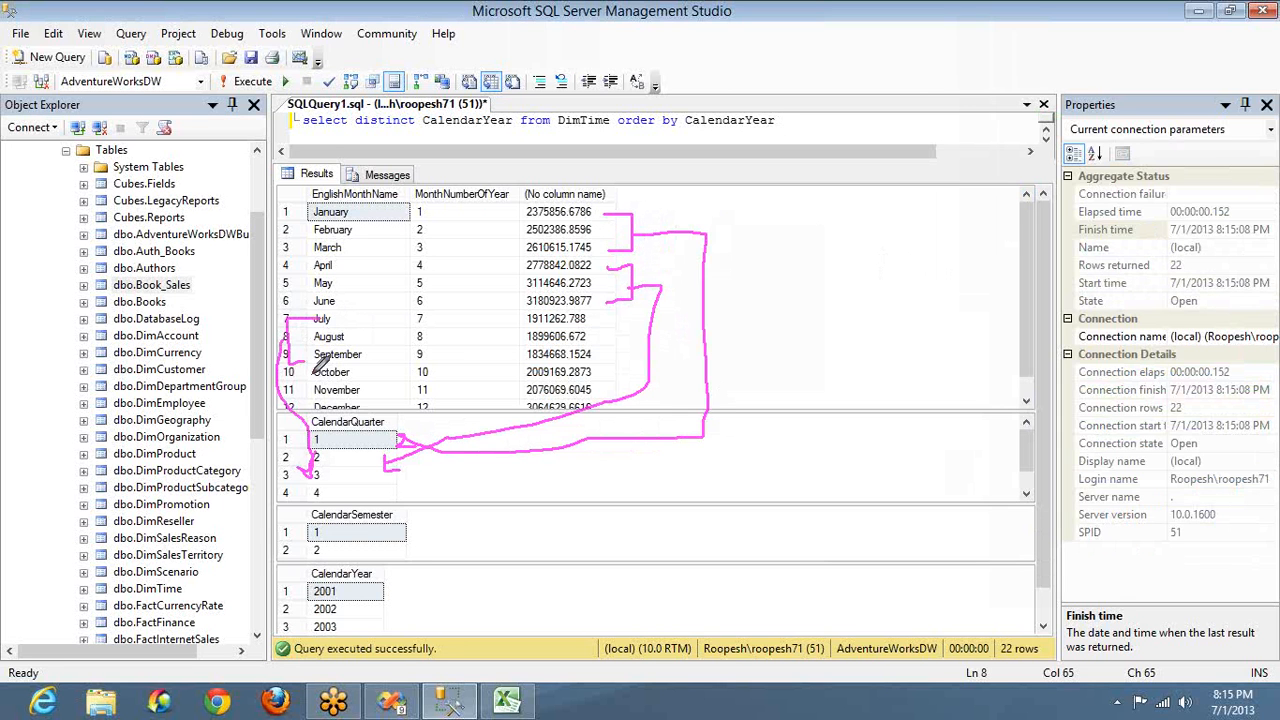
mouse_move(292, 402)
mouse_down()
mouse_move(243, 480)
mouse_move(266, 514)
mouse_move(298, 496)
mouse_up()
drag(278, 494, 299, 505)
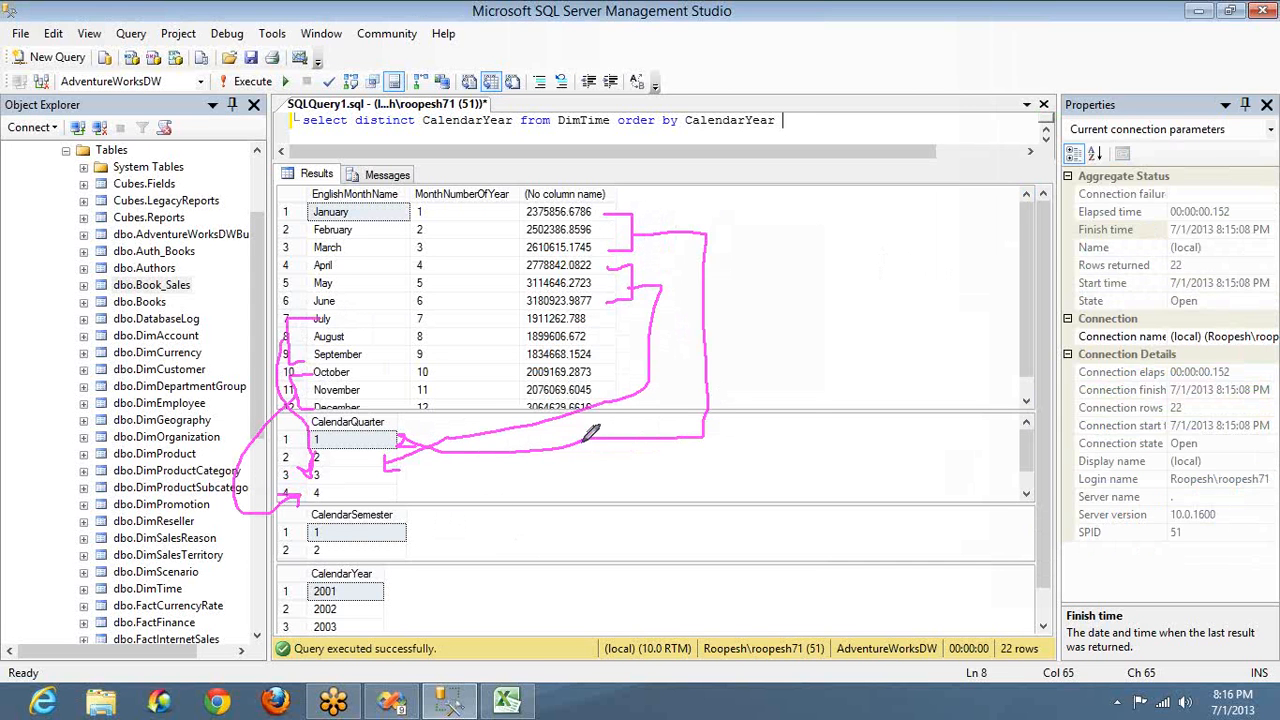
Draw pen brackets and arrows linking quarters 1 and 2 to semester 1 and quarters 3 and 4 to semester 2.
click(1060, 174)
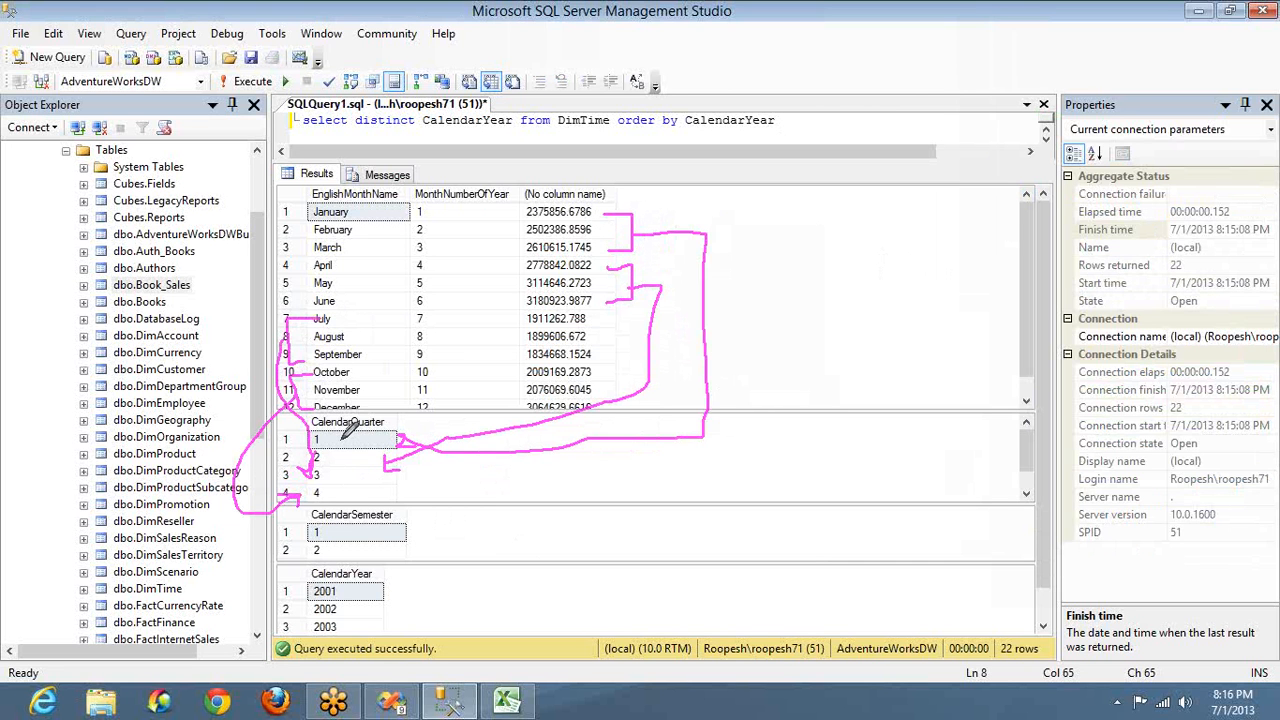
mouse_move(338, 444)
mouse_down()
mouse_move(354, 444)
mouse_move(331, 467)
mouse_move(405, 488)
mouse_move(407, 524)
mouse_up()
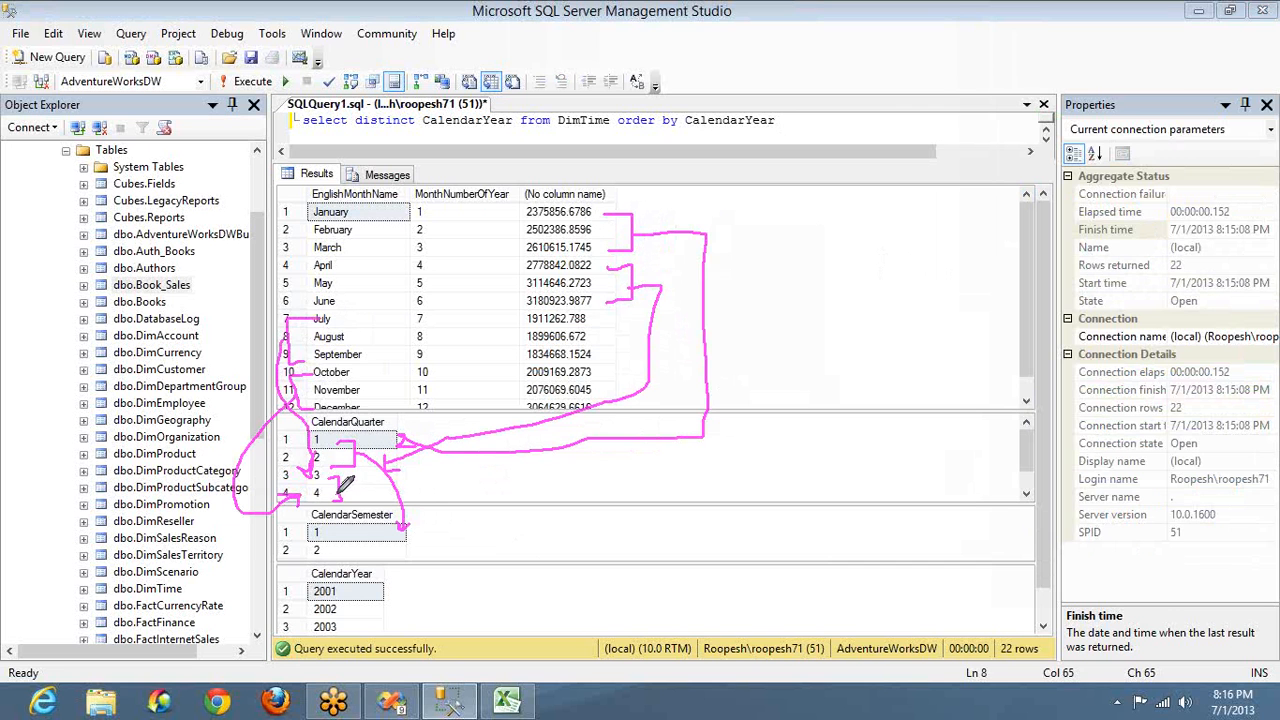
mouse_move(337, 493)
mouse_down()
mouse_move(352, 560)
mouse_move(364, 547)
mouse_up()
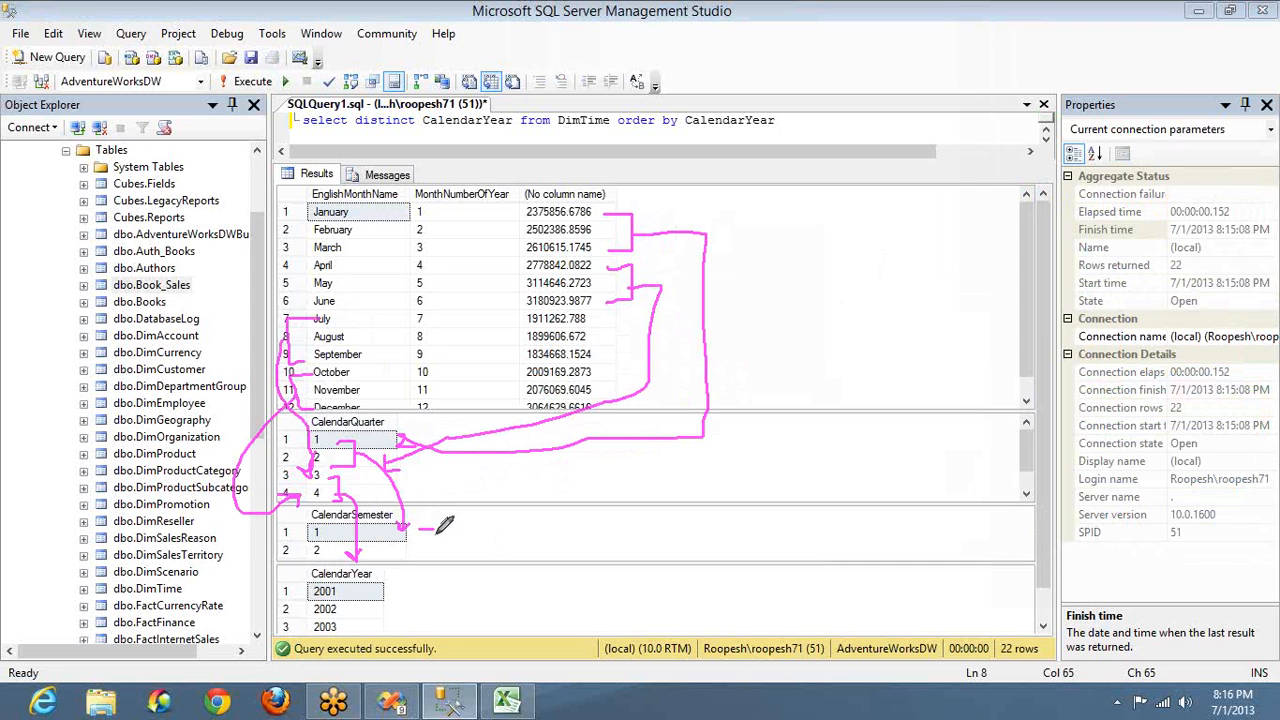
Bracket the two calendar semesters with the pen and draw arrows from them to the calendar years.
mouse_move(410, 533)
mouse_down()
mouse_move(436, 540)
mouse_move(408, 549)
mouse_up()
right_click(479, 554)
click(470, 553)
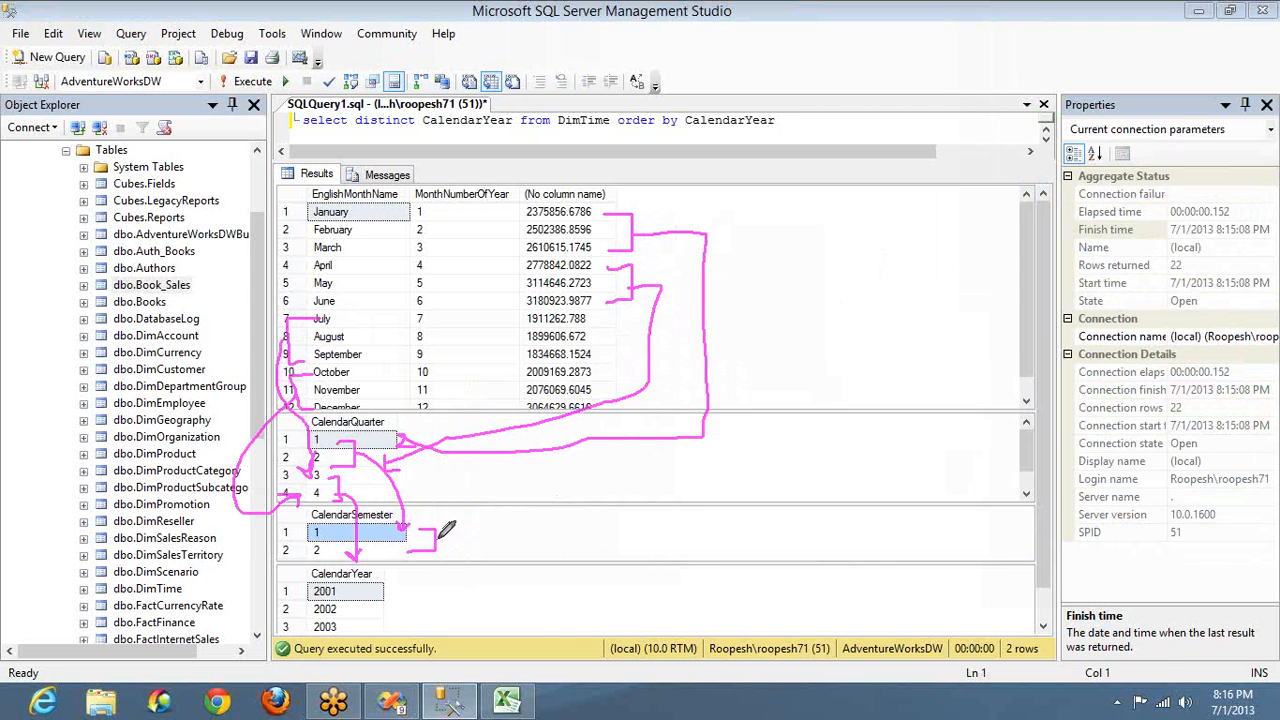
mouse_move(438, 541)
mouse_down()
mouse_move(410, 590)
mouse_move(425, 595)
mouse_up()
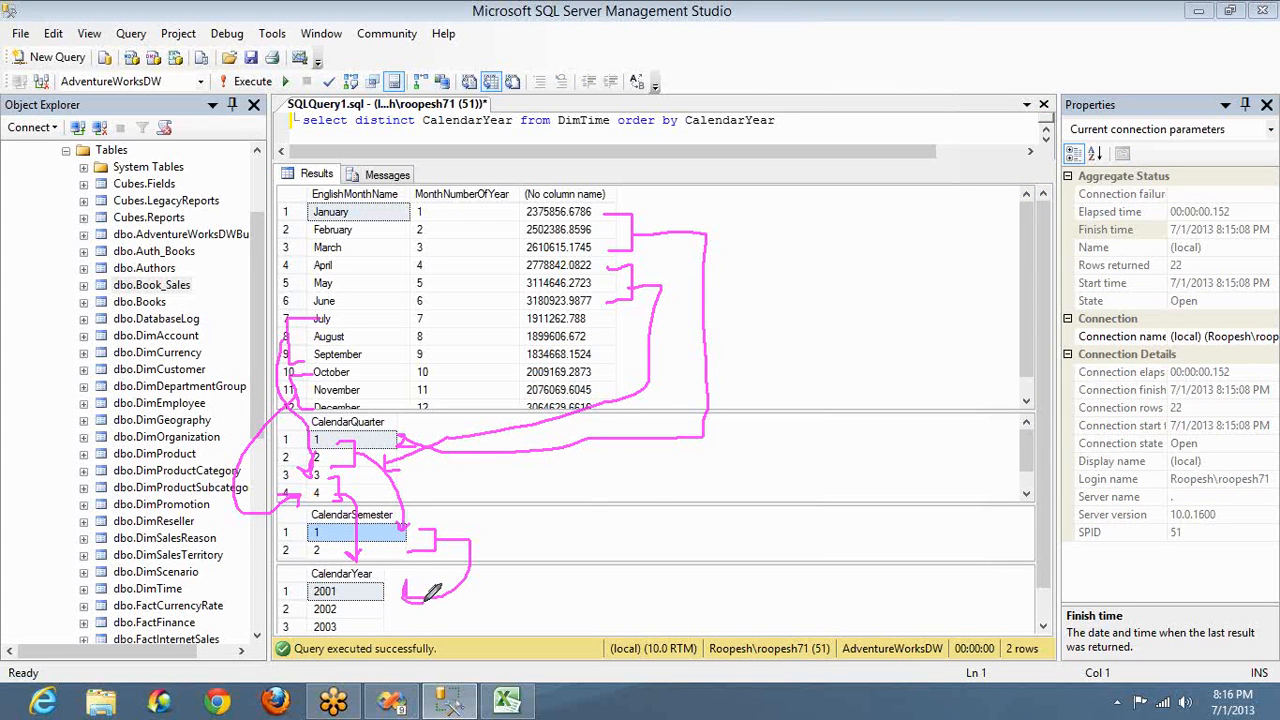
mouse_move(431, 539)
mouse_down()
mouse_move(450, 575)
mouse_move(380, 605)
mouse_move(407, 602)
mouse_up()
drag(430, 532, 366, 622)
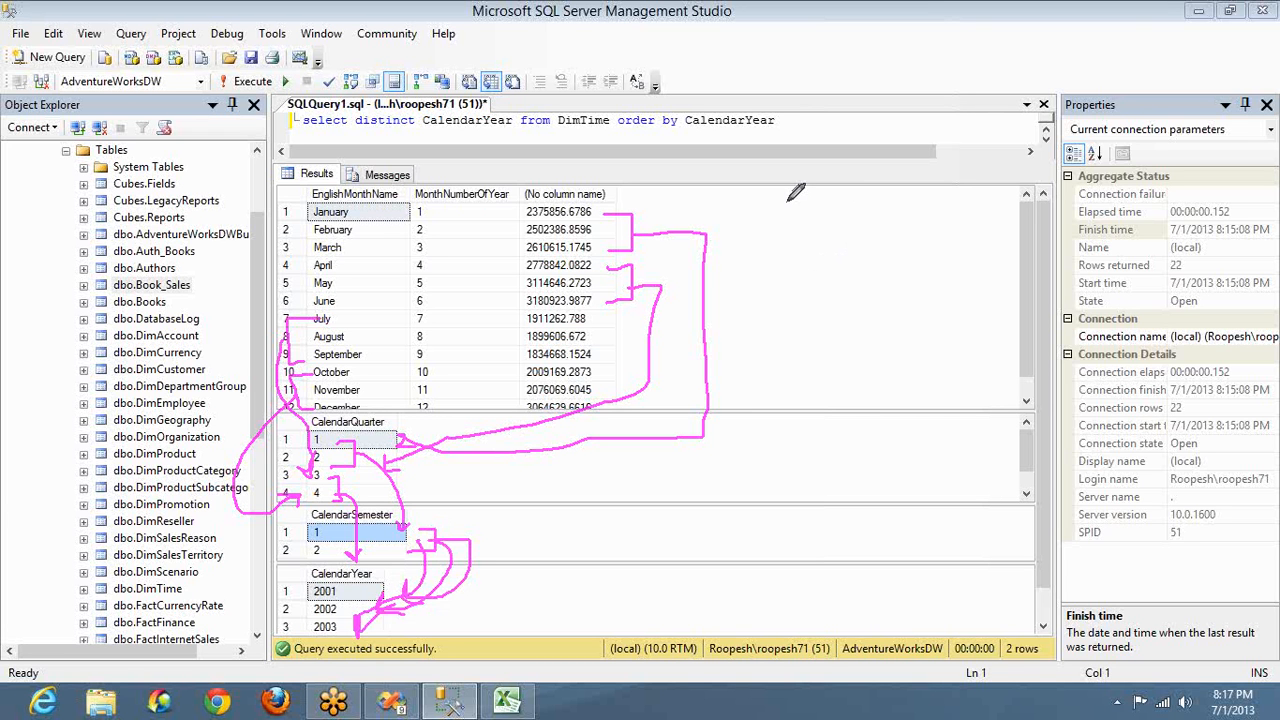
Sketch a chain of brackets and arrows beside the result grids from months through quarters and semesters to years.
mouse_move(788, 203)
mouse_down()
mouse_move(834, 205)
mouse_move(787, 368)
mouse_up()
mouse_move(831, 300)
mouse_down()
mouse_move(913, 324)
mouse_move(807, 474)
mouse_up()
mouse_move(801, 449)
mouse_down()
mouse_move(802, 470)
mouse_move(827, 480)
mouse_up()
mouse_move(735, 434)
mouse_down()
mouse_move(761, 435)
mouse_move(762, 508)
mouse_move(815, 500)
mouse_move(765, 558)
mouse_move(782, 569)
mouse_up()
mouse_move(711, 521)
mouse_down()
mouse_move(737, 563)
mouse_move(715, 571)
mouse_move(752, 572)
mouse_move(708, 594)
mouse_move(705, 624)
mouse_up()
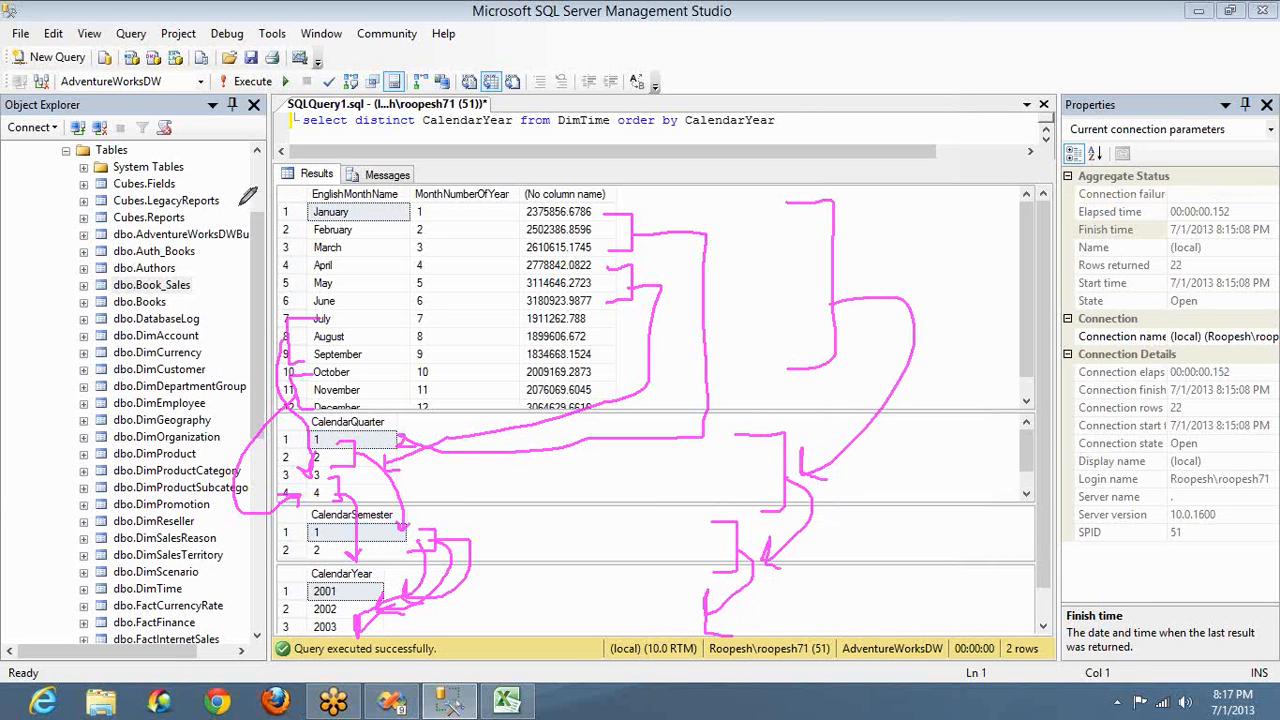
Draw a second month-to-year chain of connected strokes across the table list and return to normal non-drawing mode.
mouse_move(249, 185)
mouse_down()
mouse_move(210, 405)
mouse_move(277, 421)
mouse_up()
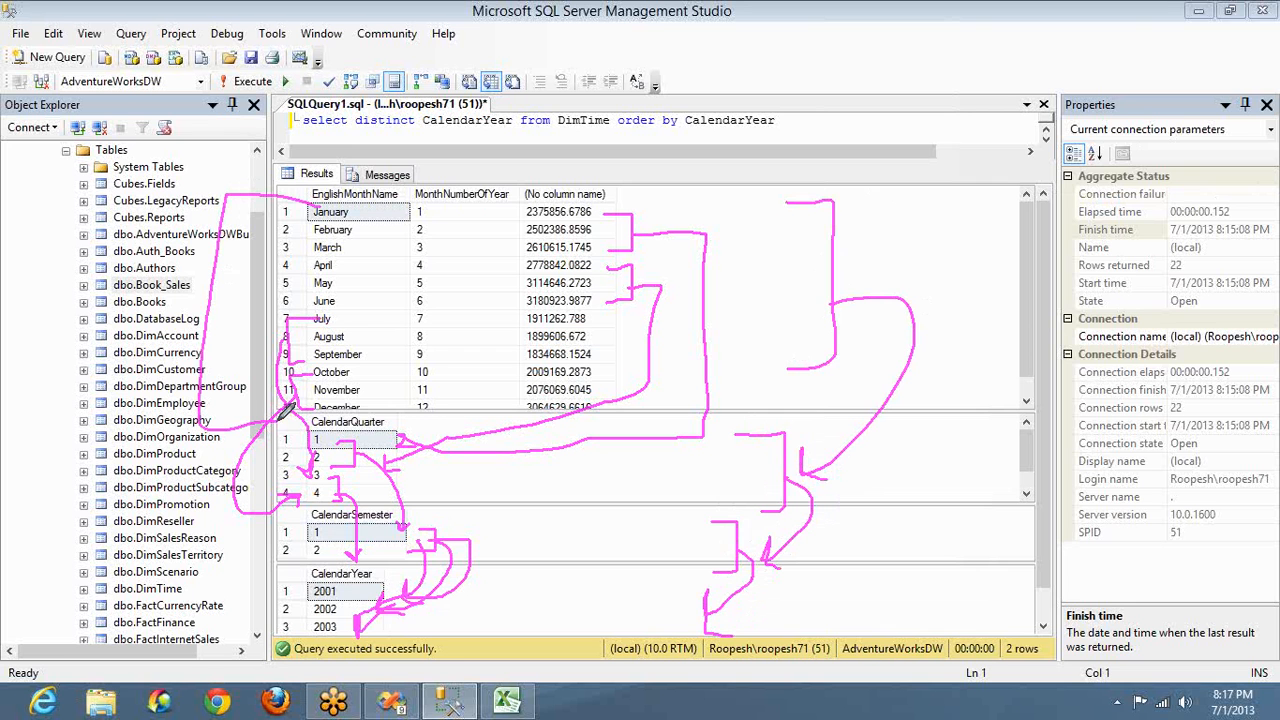
mouse_move(196, 332)
mouse_down()
mouse_move(153, 371)
mouse_move(195, 486)
mouse_move(187, 473)
mouse_move(162, 524)
mouse_up()
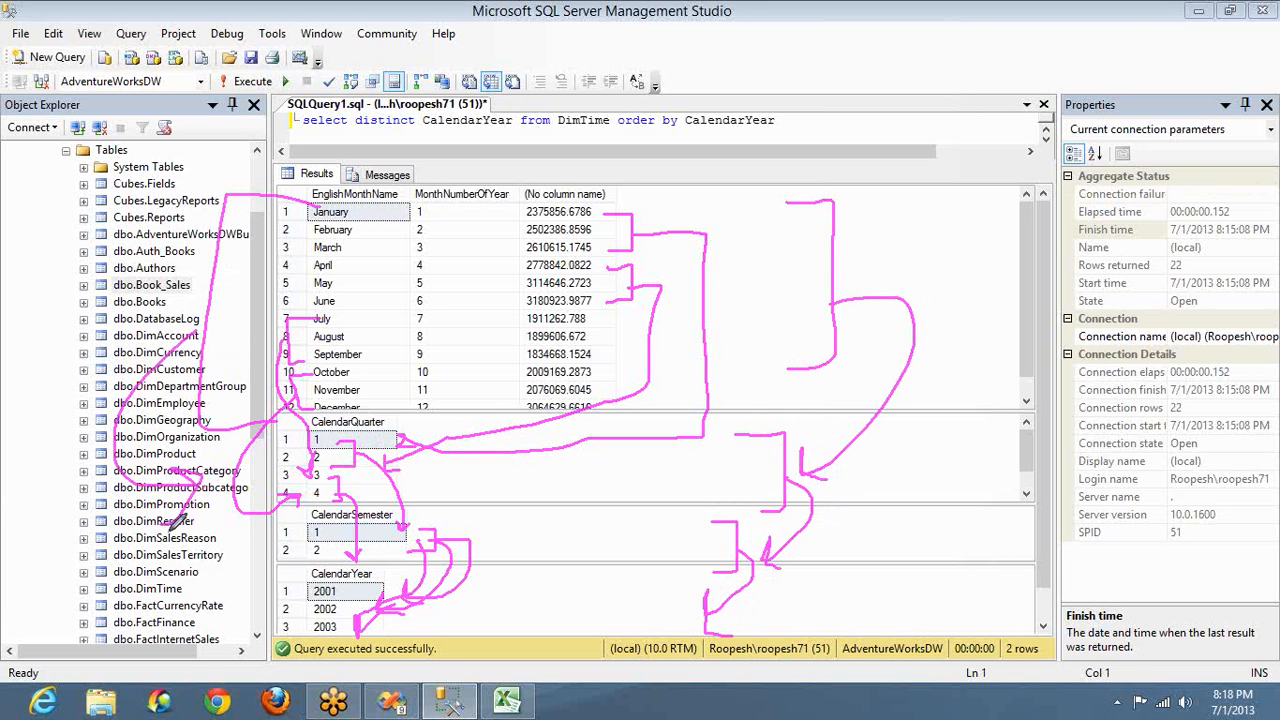
mouse_move(212, 542)
mouse_down()
mouse_move(200, 608)
mouse_move(224, 636)
mouse_up()
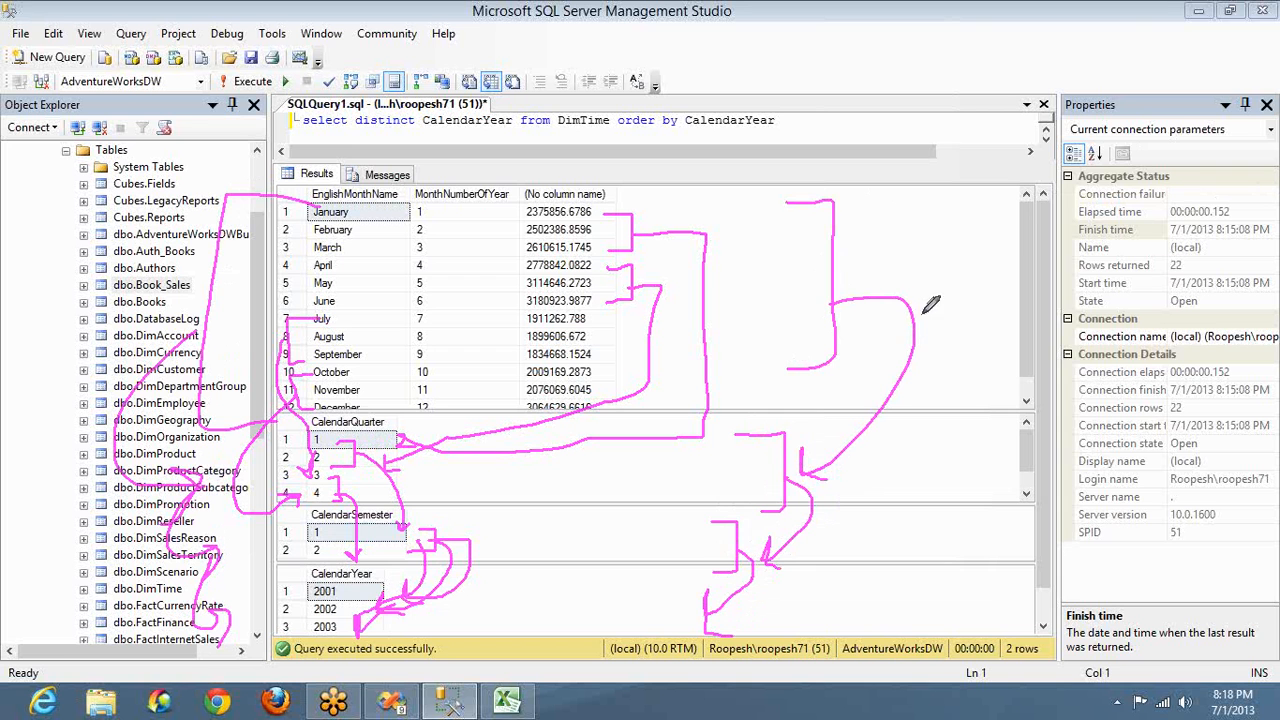
right_click(1001, 231)
click(1032, 266)
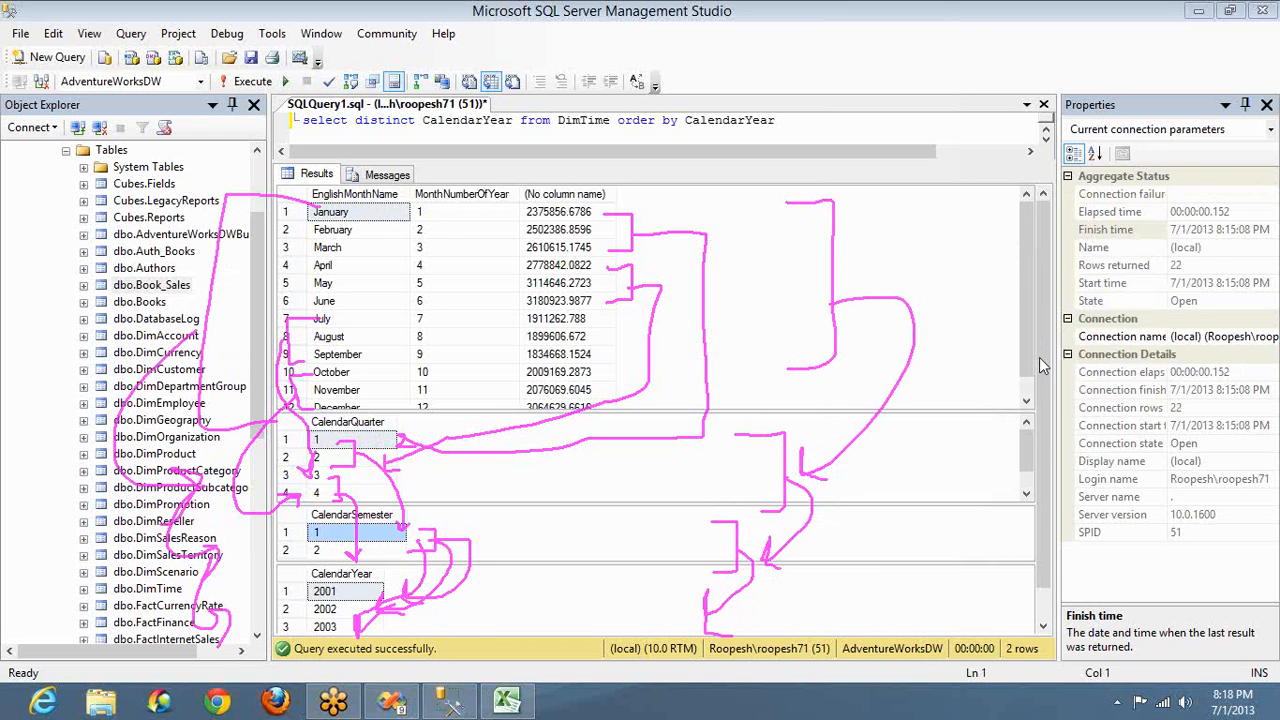
double_click(764, 122)
key(ctrl+Home)
key(ctrl+Right)
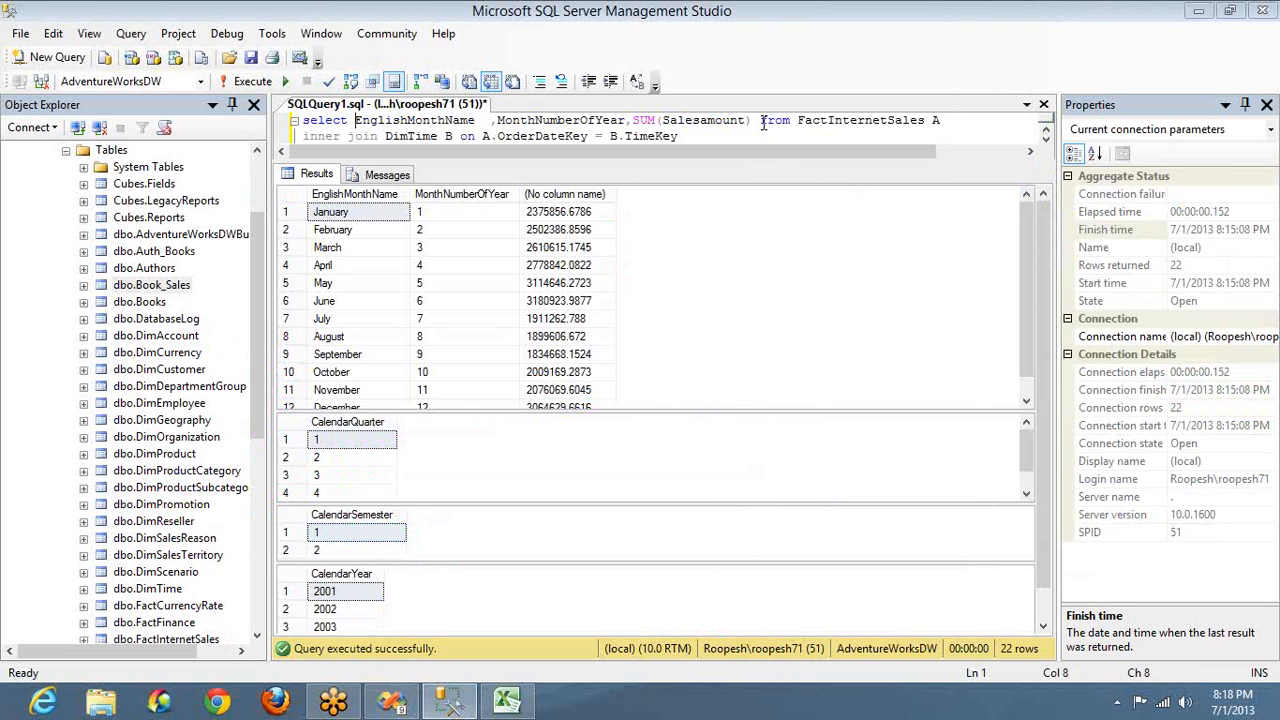
text(Year)
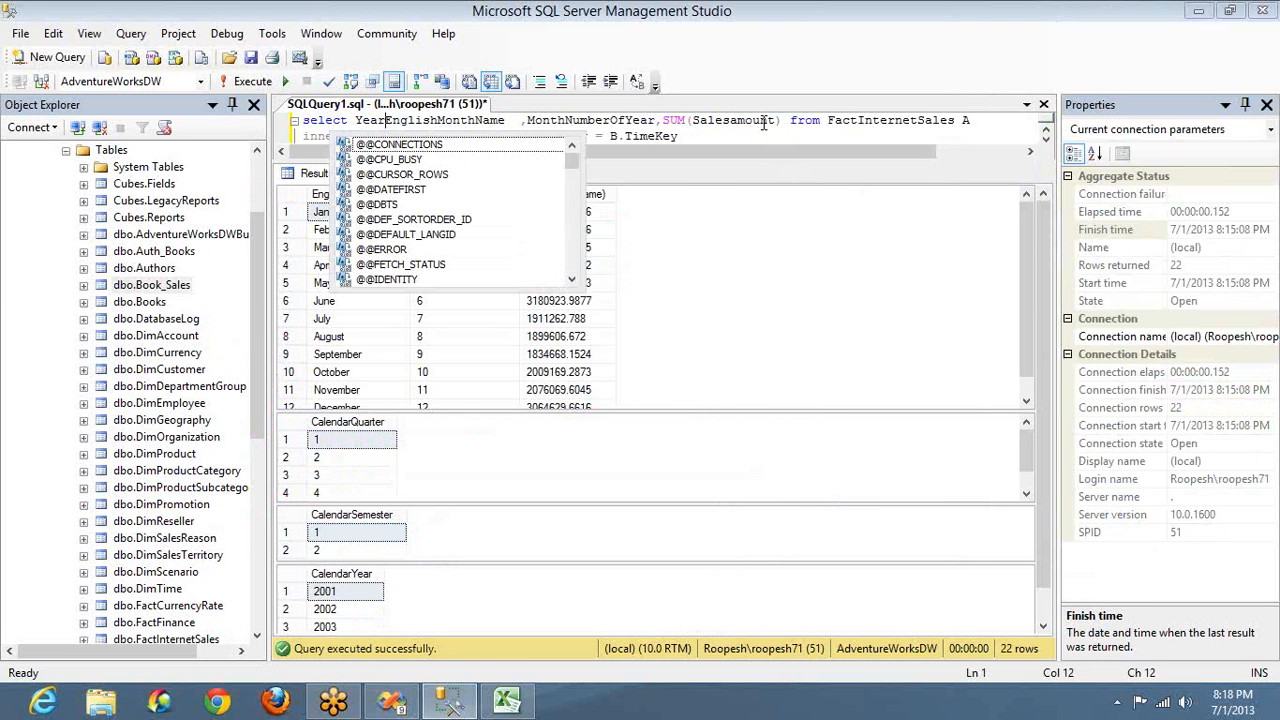
key(BackSpace)
key(BackSpace)
key(BackSpace)
key(BackSpace)
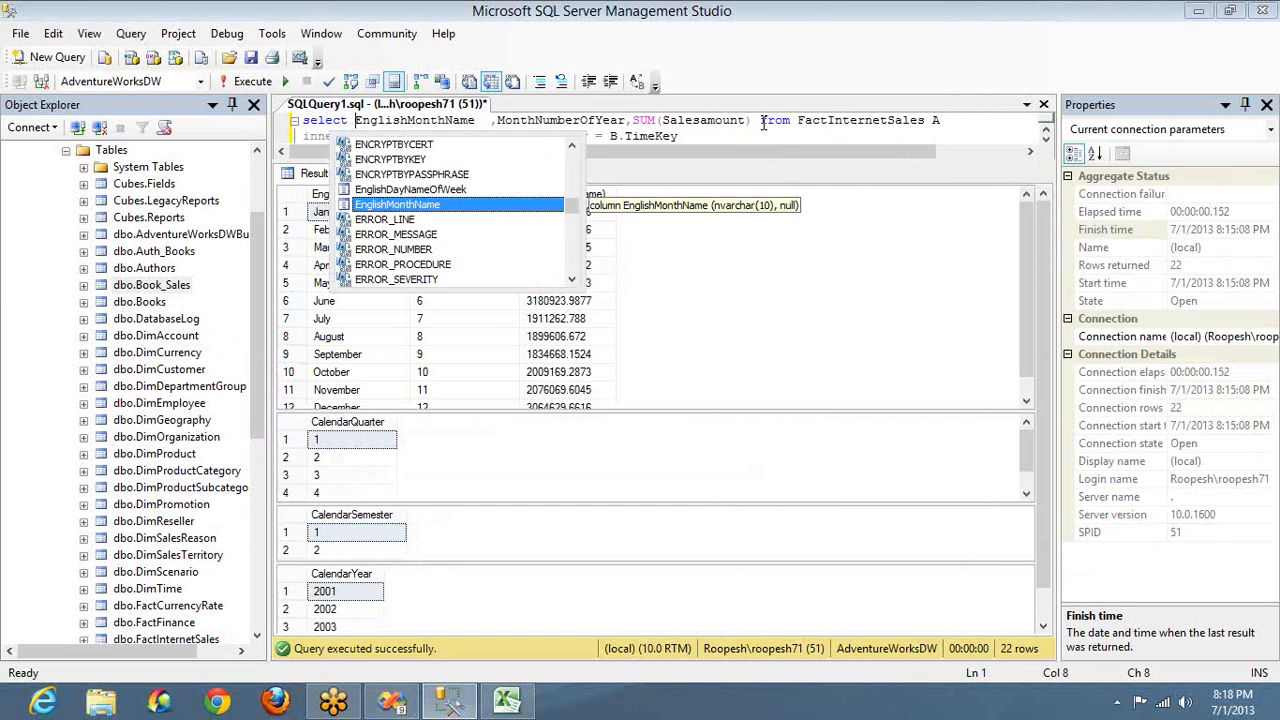
Move the comma before MonthNumberOfYear in the first query's select list so it directly follows EnglishMonthName.
text(,)
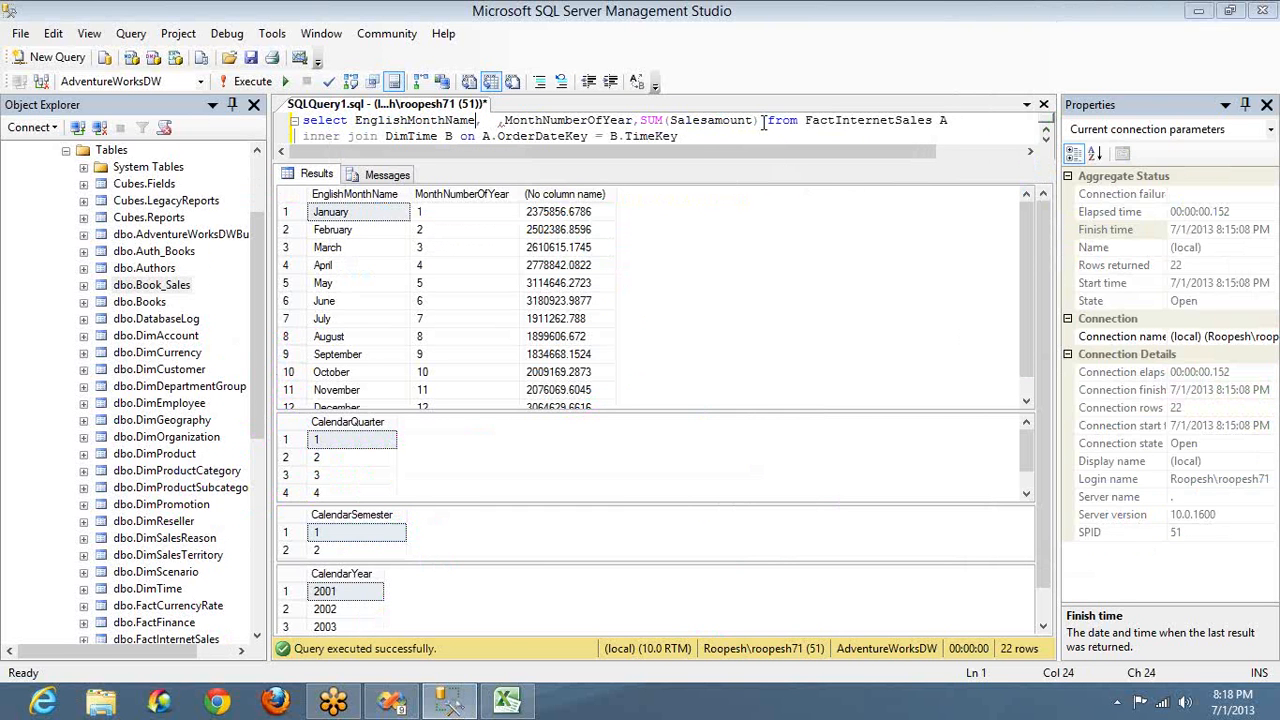
key(Right)
key(Right)
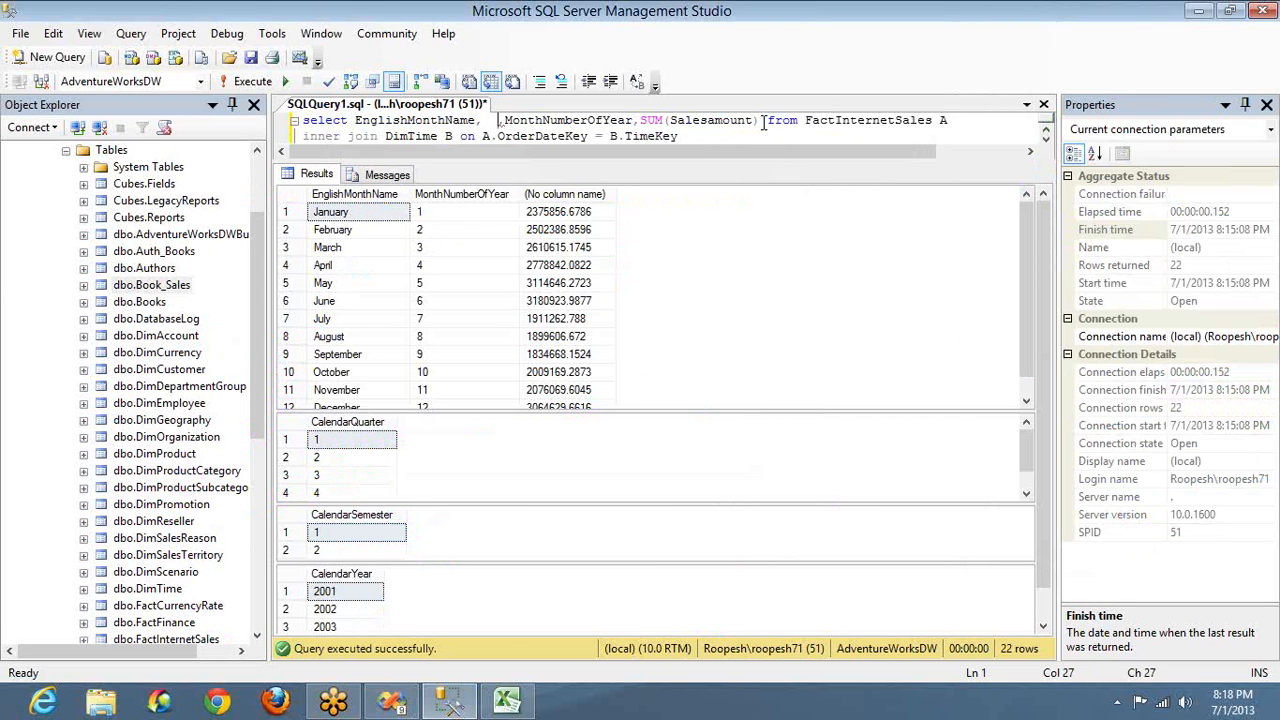
key(BackSpace)
key(Home)
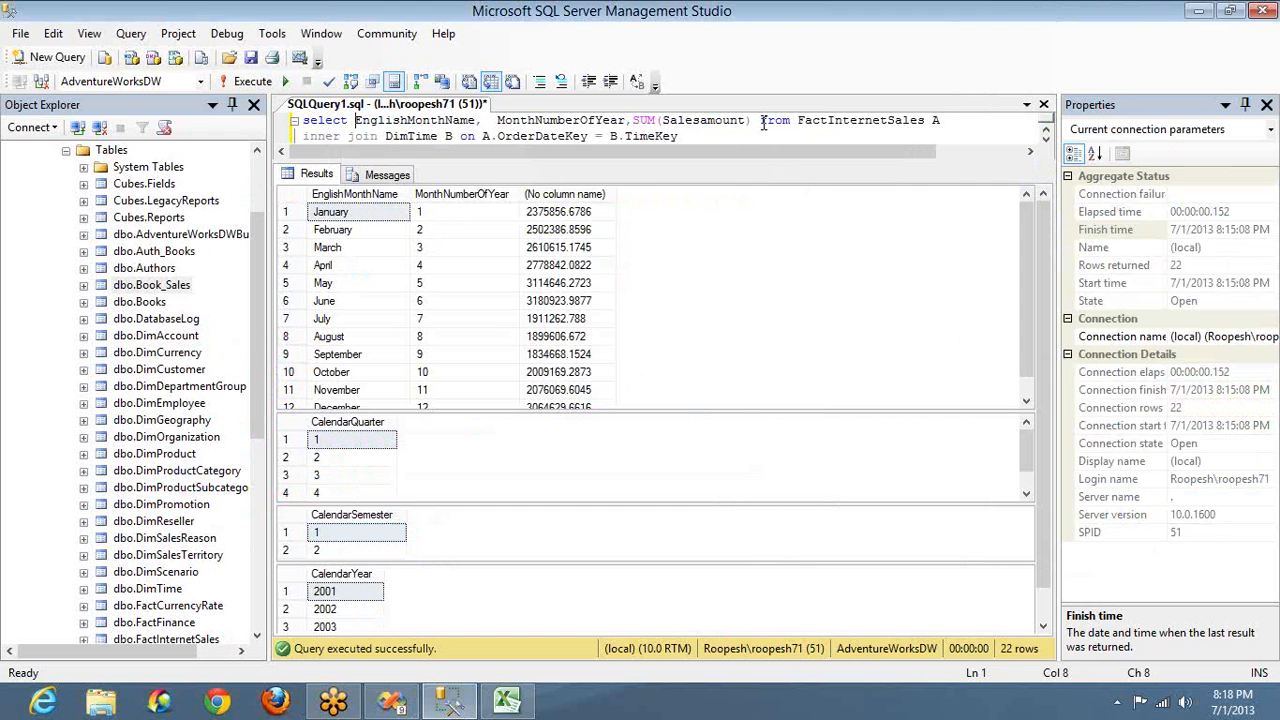
Insert CalendarYear as the first column, before EnglishMonthName, in the first query's select list.
text(Calen)
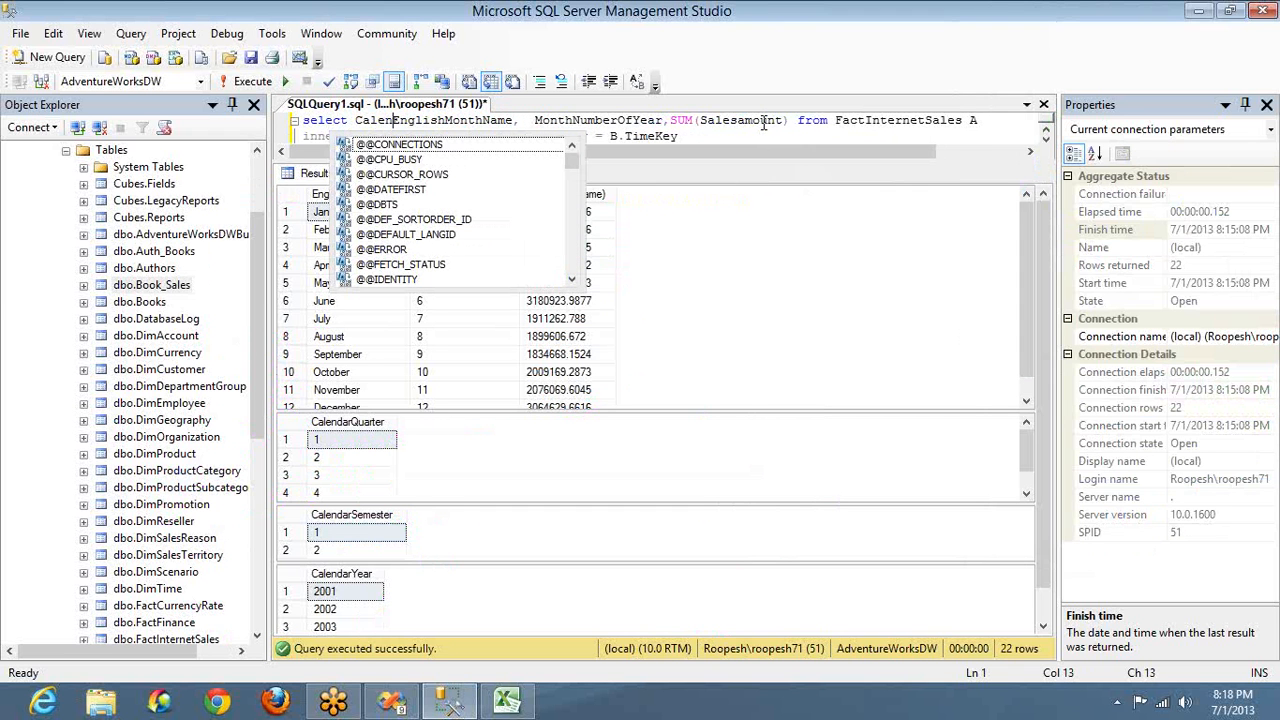
text(,)
key(ctrl+space)
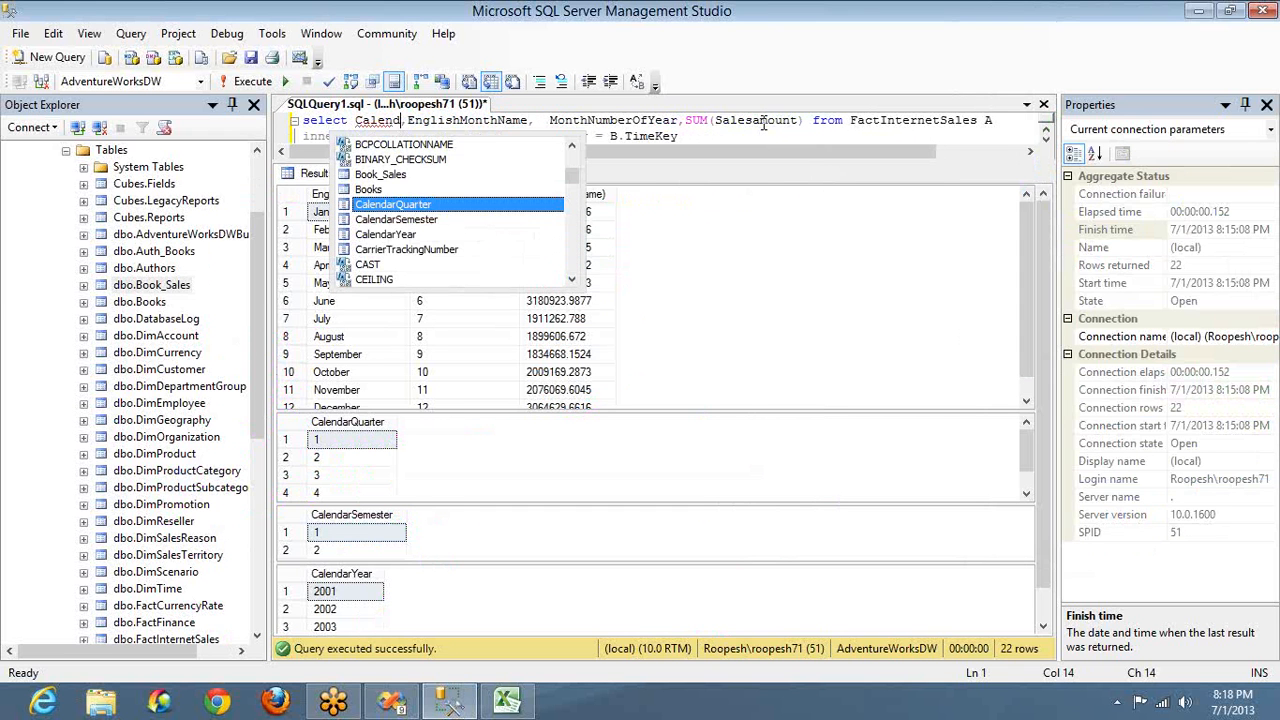
key(Down)
key(Down)
key(Tab)
Copy CalendarYear from the select list into the group by clause, ahead of EnglishMonthName and followed by a comma.
key(ctrl+shift+Left)
key(ctrl+c)
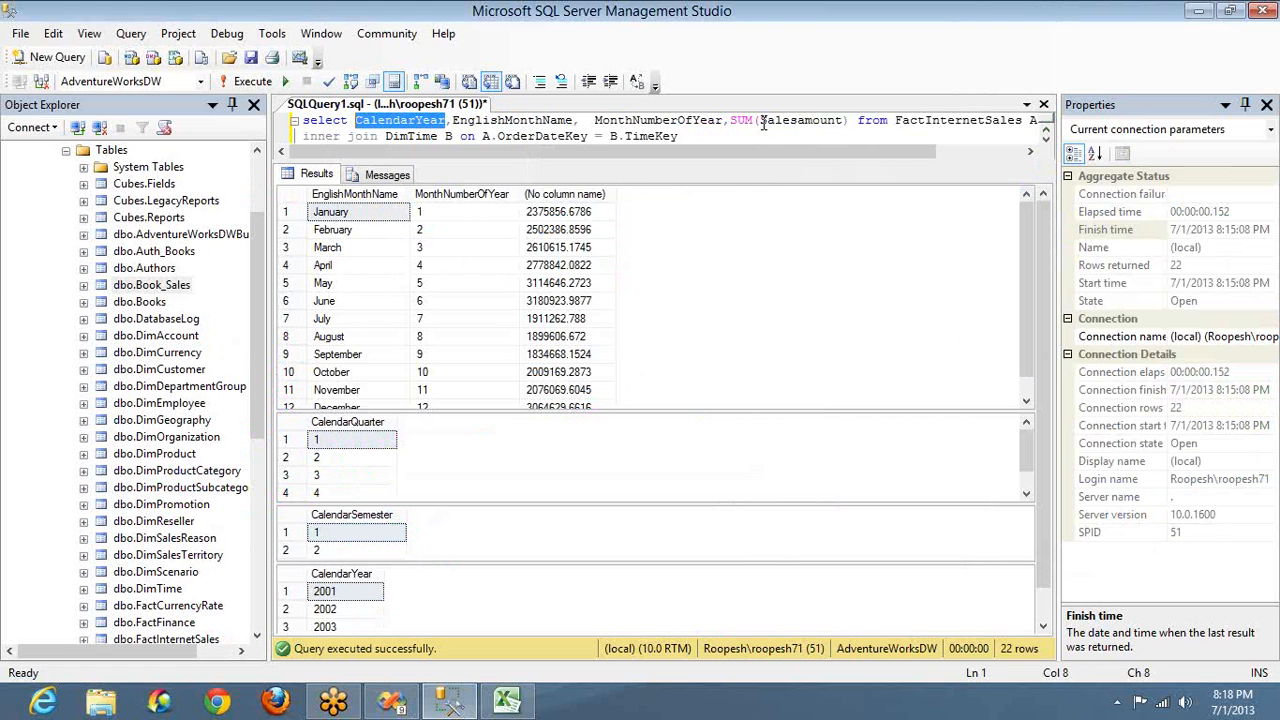
key(Down)
key(Down)
key(Down)
key(Up)
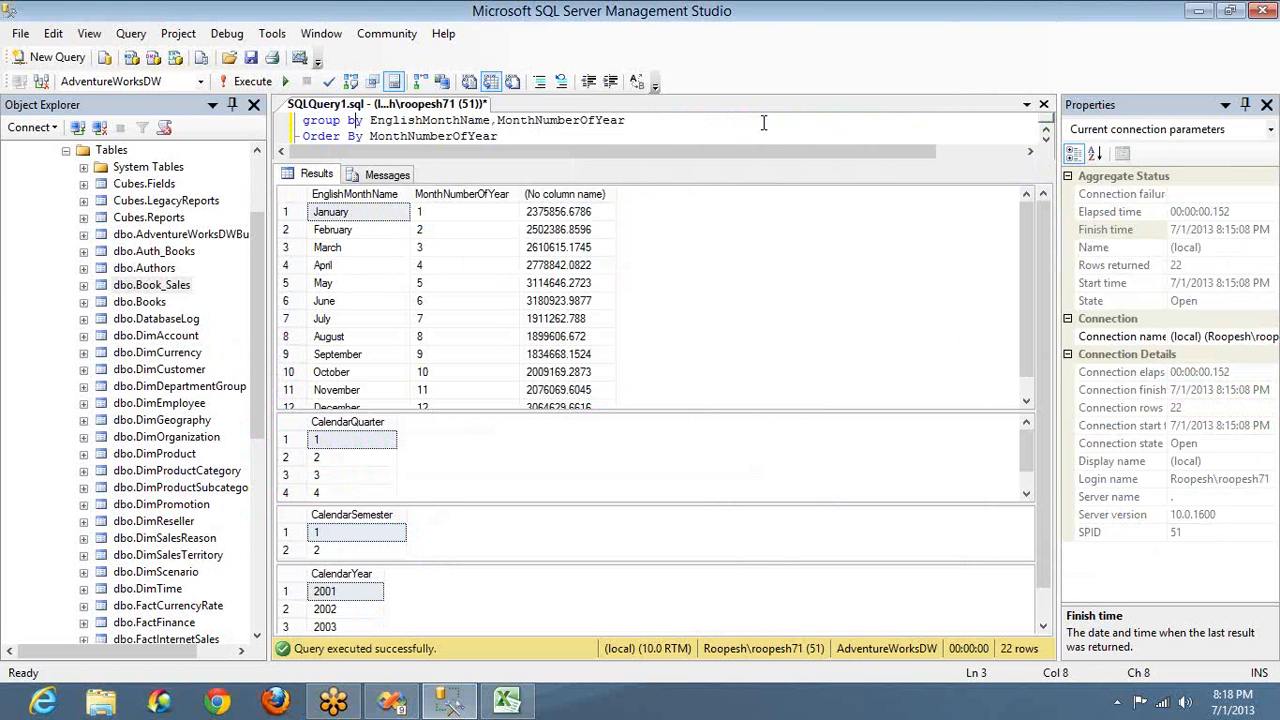
key(Right)
key(Right)
key(ctrl+v)
text(,)
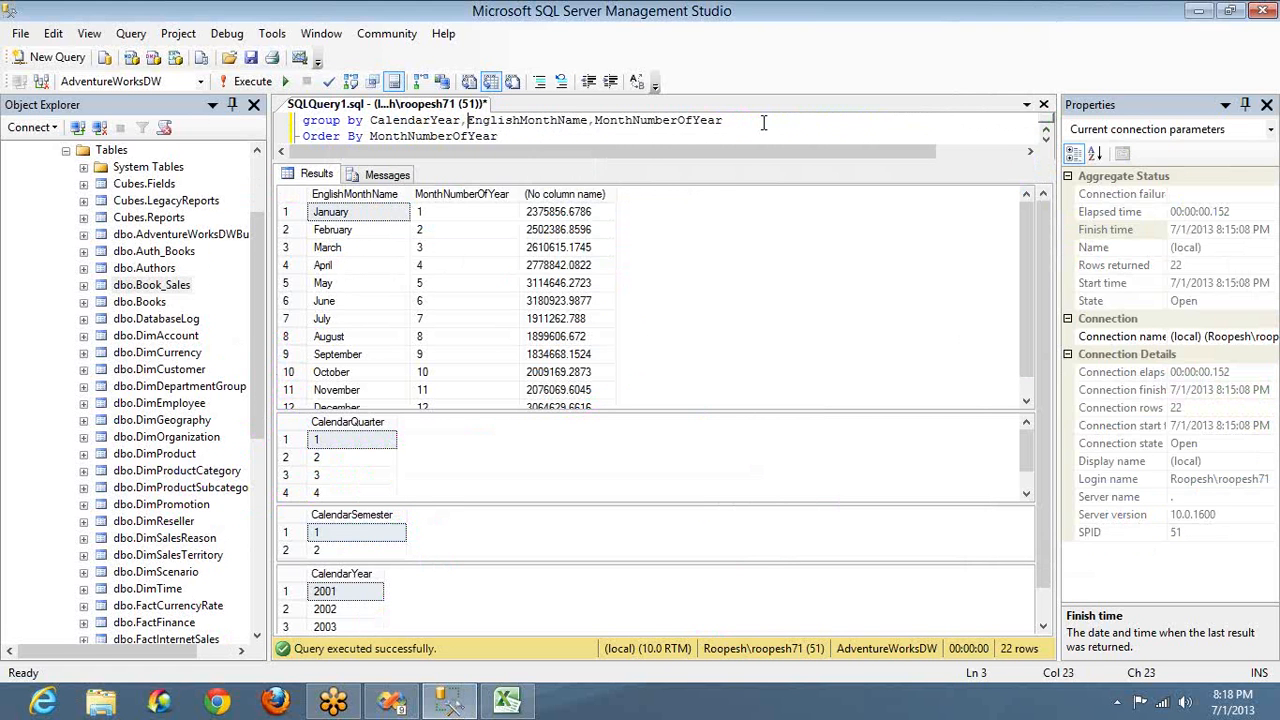
Select the monthly sales query and run only that statement.
key(ctrl+End)
key(ctrl+shift+Home)
key(F5)
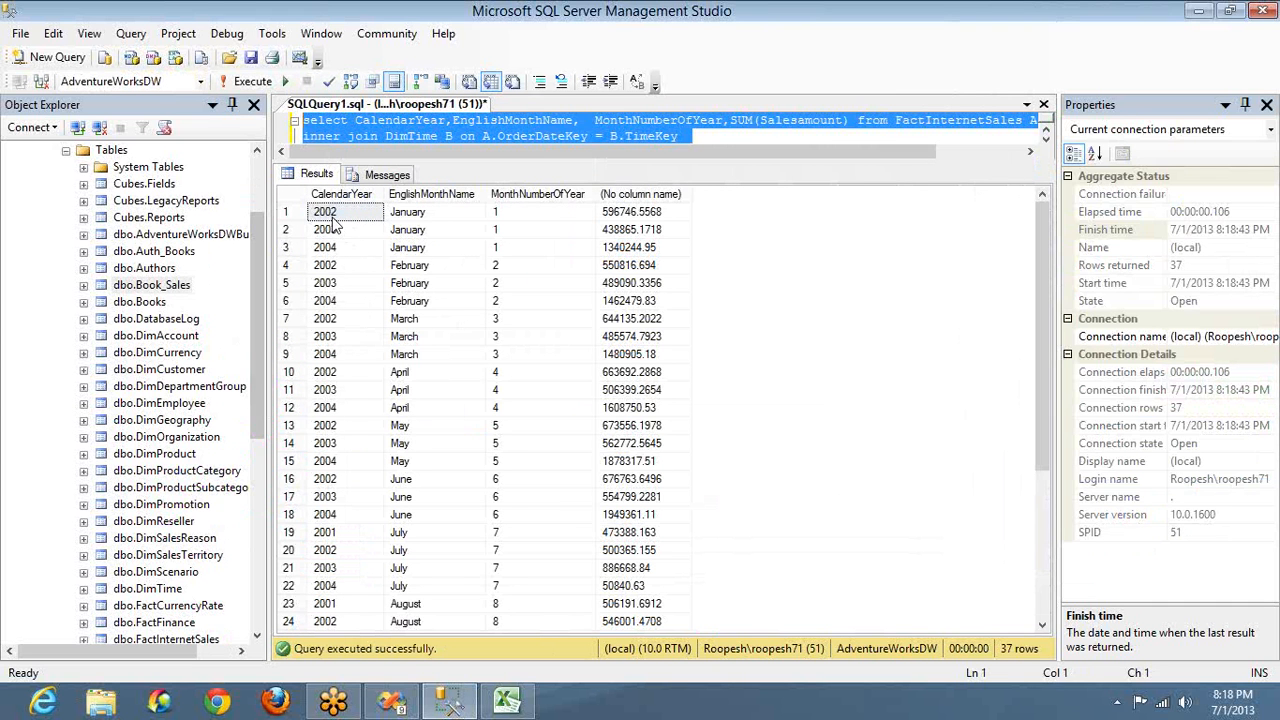
Compare the year and month of the first three result rows, then examine the whole CalendarYear and EnglishMonthName columns.
click(334, 219)
click(418, 218)
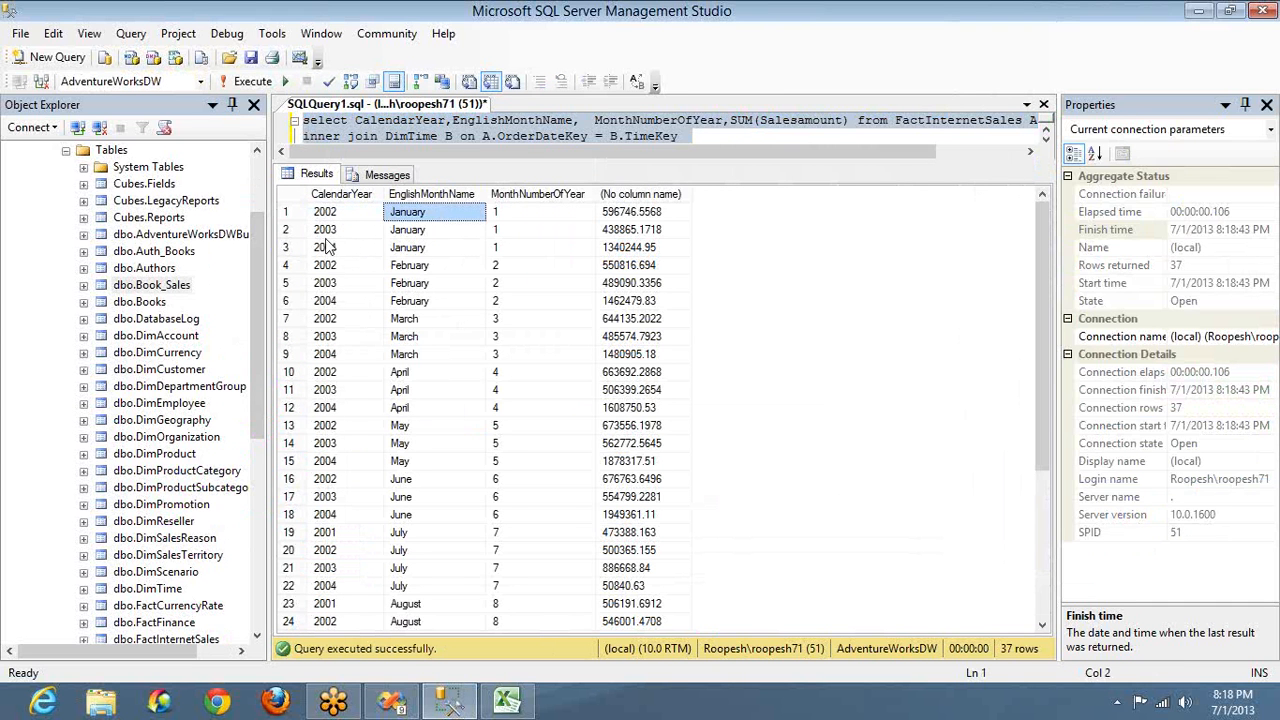
click(340, 231)
click(416, 233)
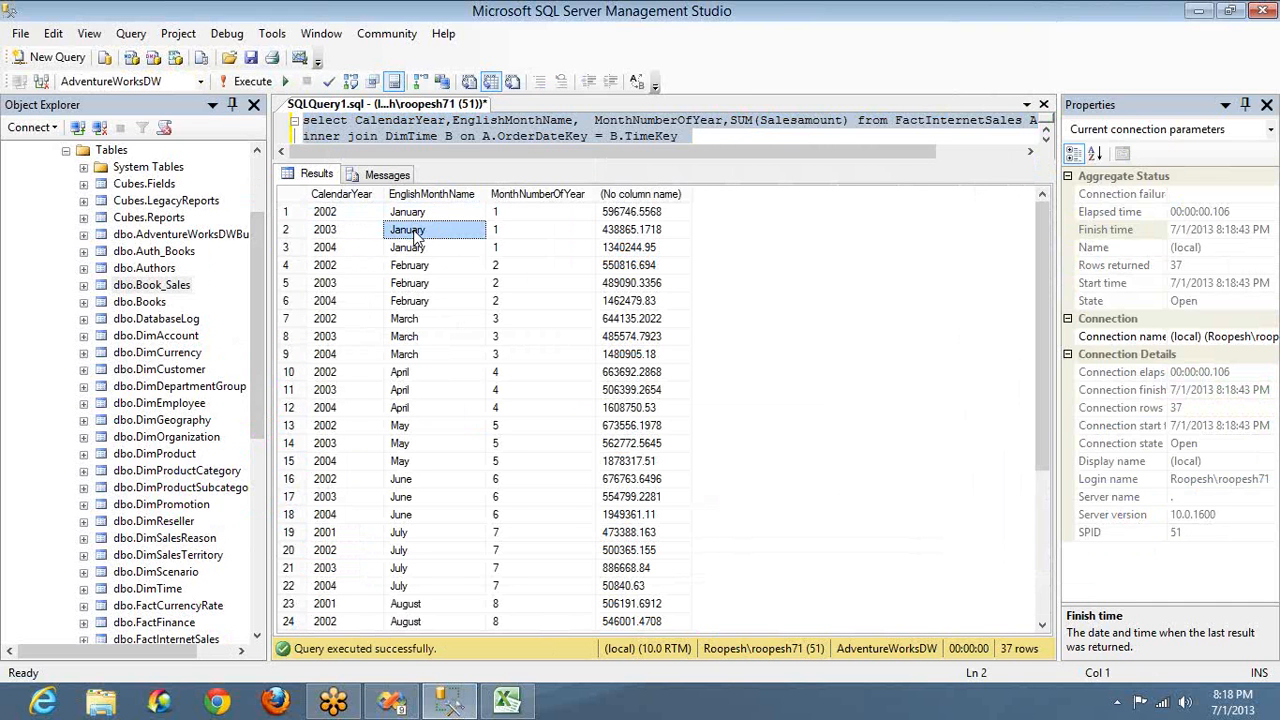
click(360, 246)
click(434, 248)
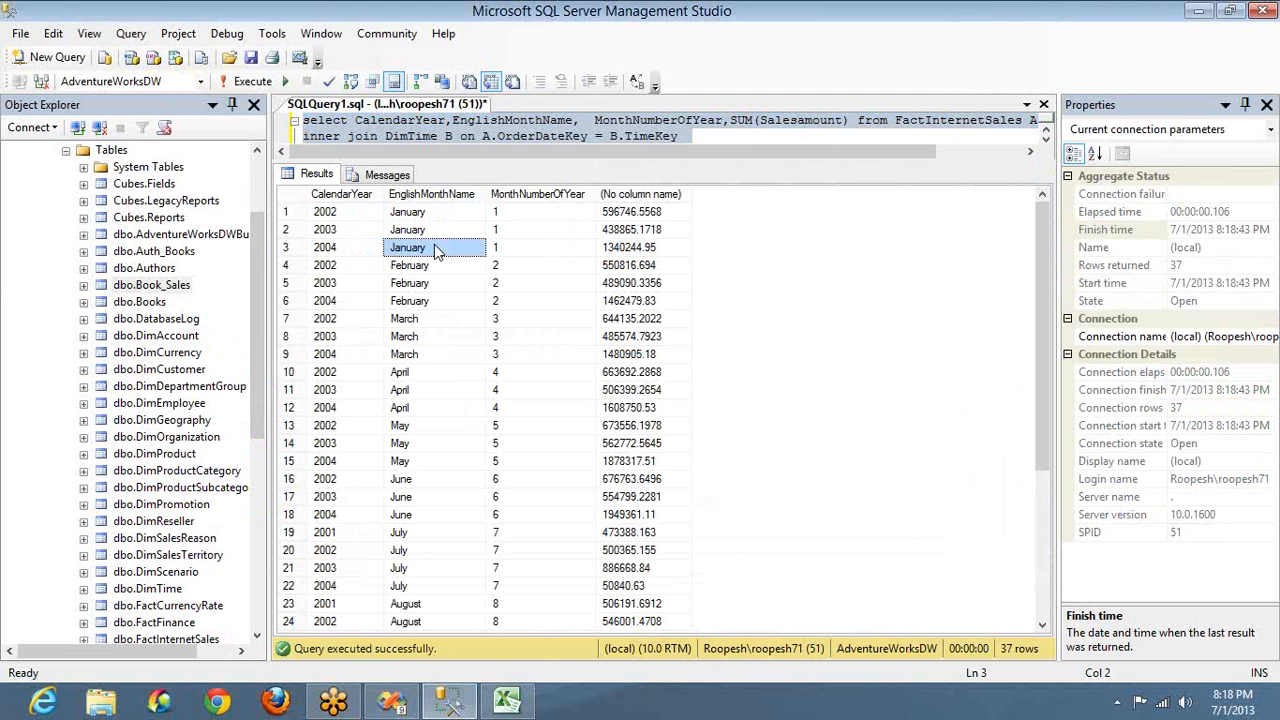
click(326, 197)
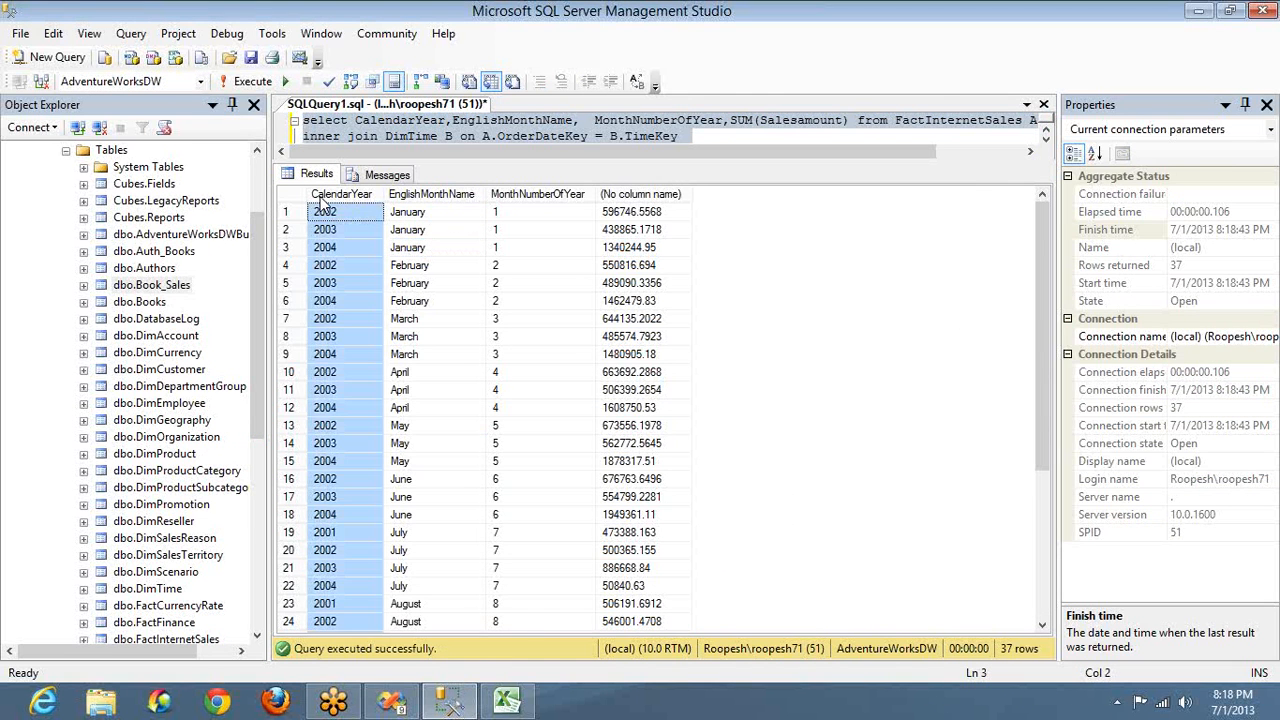
click(409, 199)
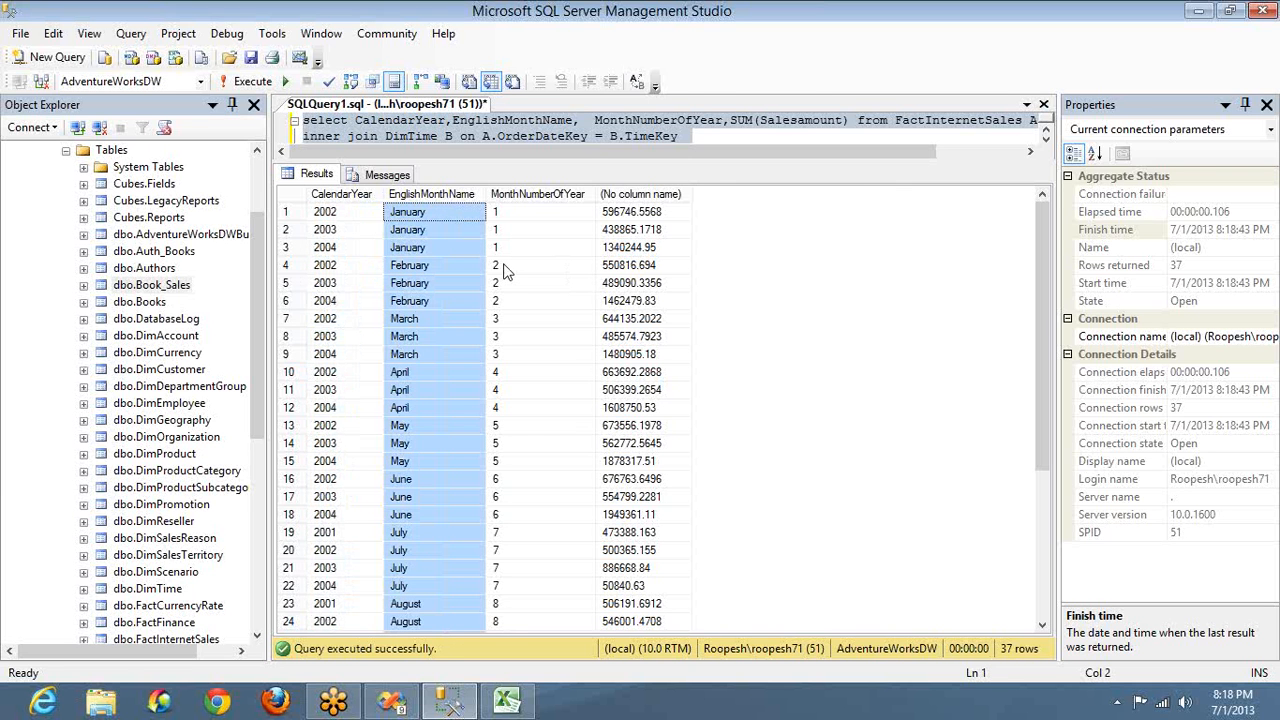
Insert CalendarYear before CalendarQuarter in the select distinct list of the quarter query.
click(579, 136)
key(Down)
key(Down)
key(Down)
key(Down)
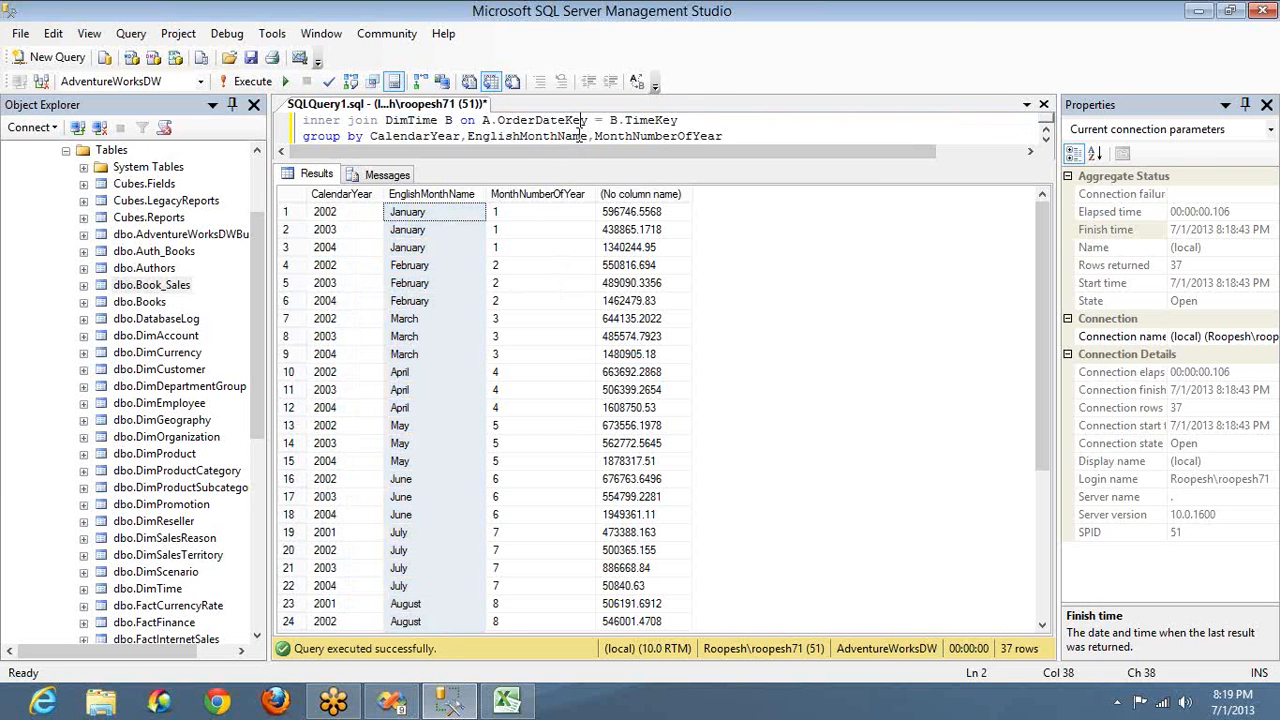
key(Up)
key(Down)
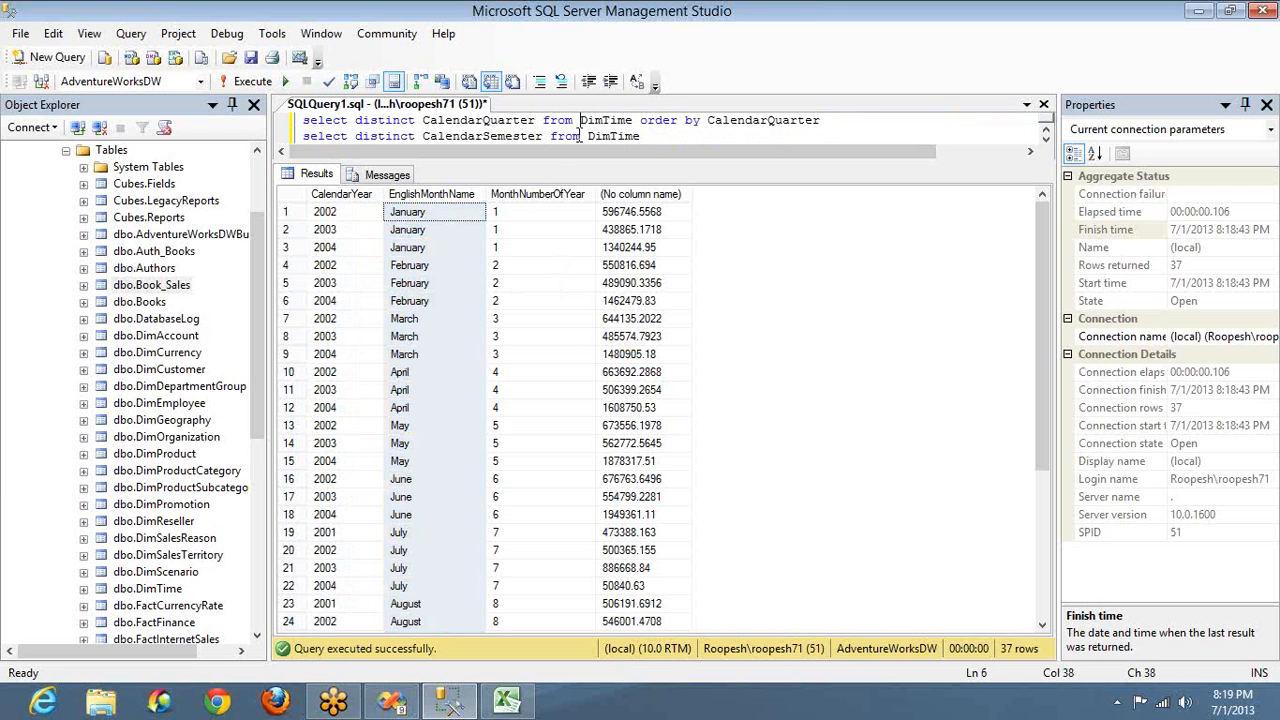
key(ctrl+Left)
key(ctrl+Left)
key(ctrl+Left)
key(ctrl+Right)
text(CalendarYear,)
Select the quarter query's line and run only that statement.
key(End)
key(shift+Home)
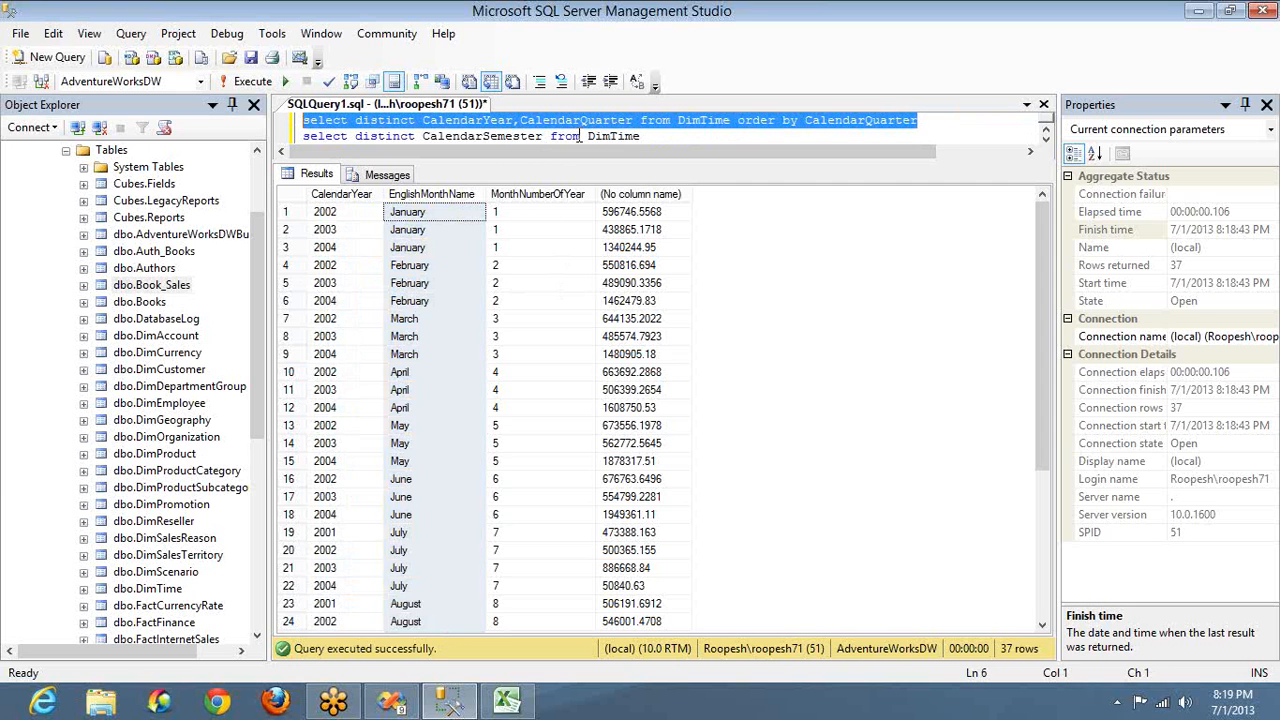
key(F5)
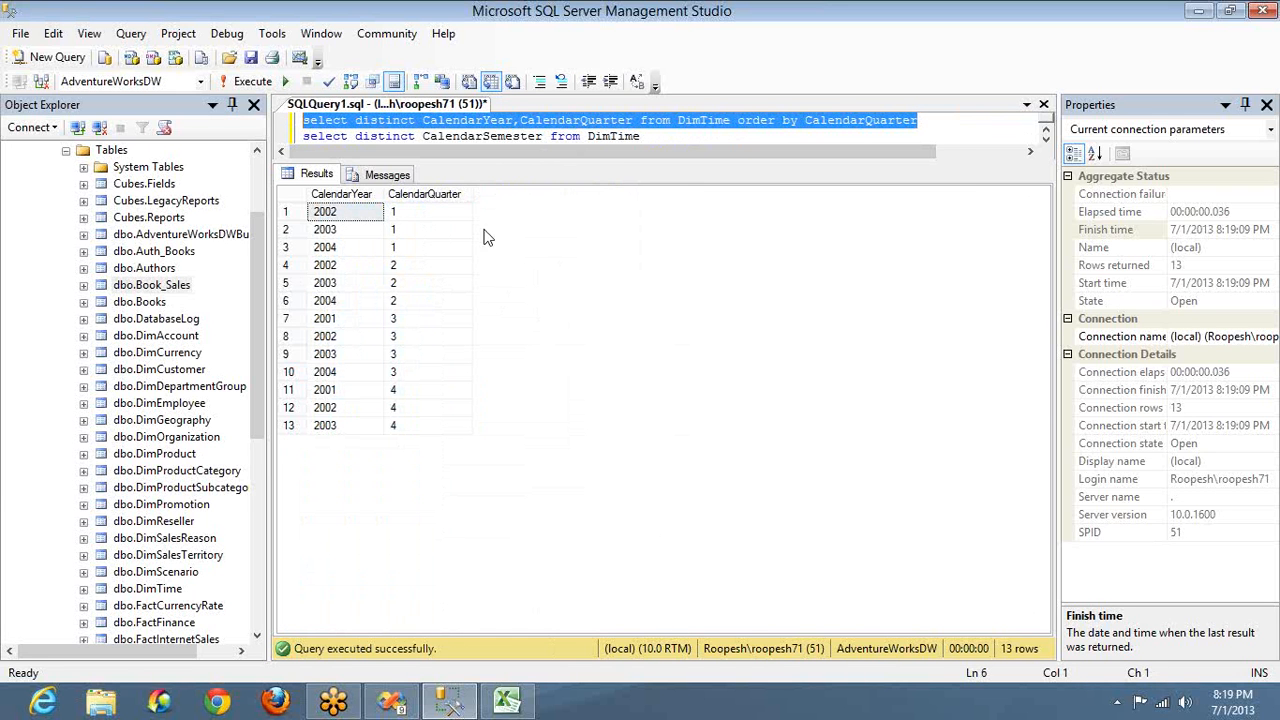
Insert CalendarYear before CalendarSemester in the semester query and run all the queries in the script.
click(423, 137)
click(424, 137)
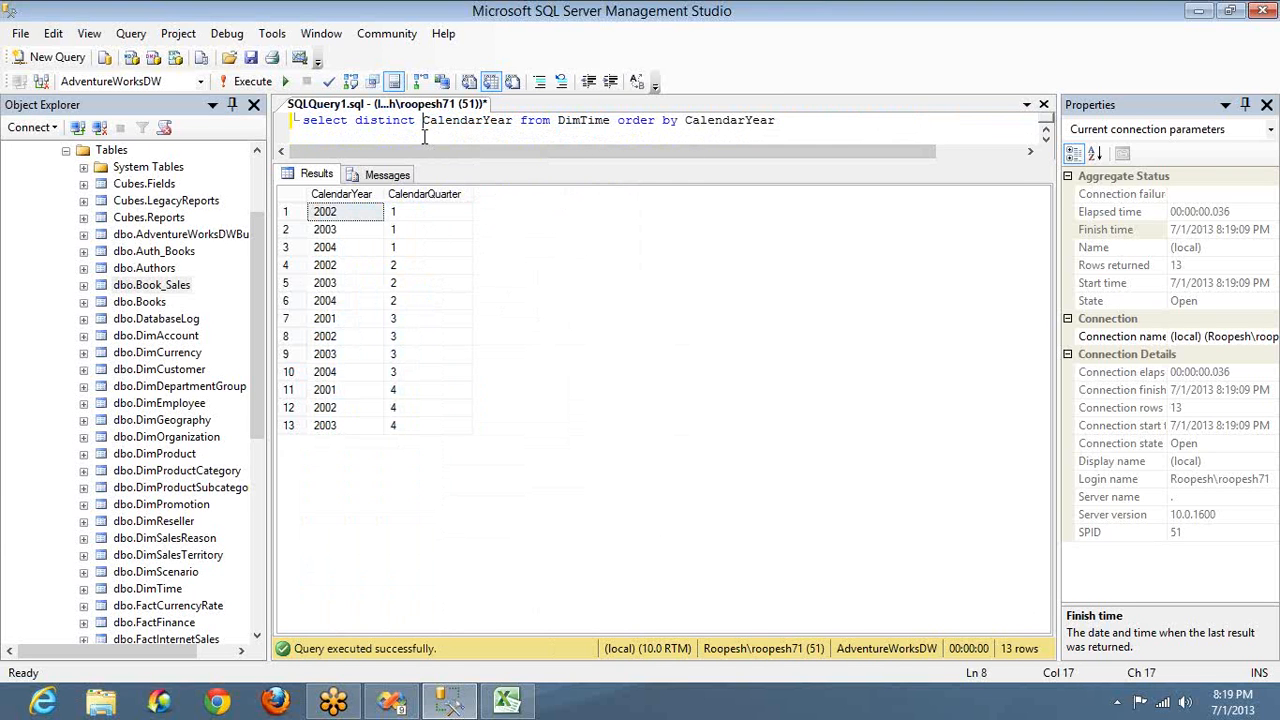
key(Up)
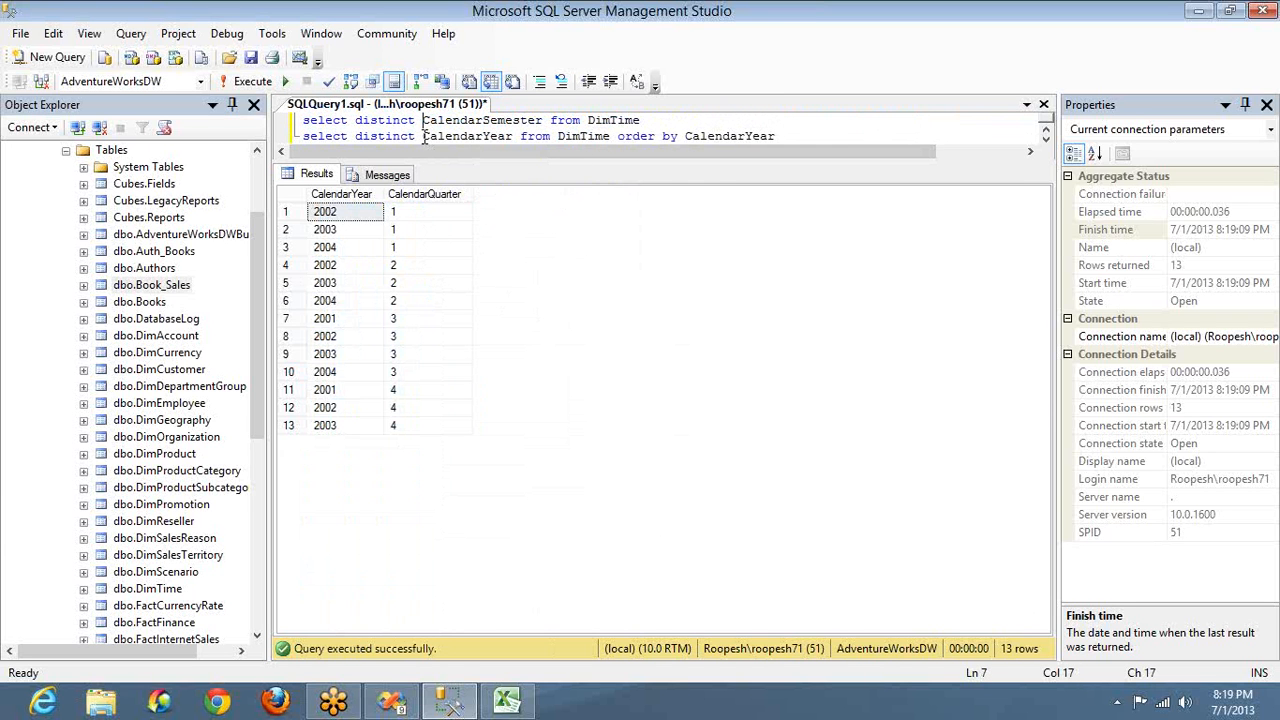
key(ctrl+v)
text(,)
key(End)
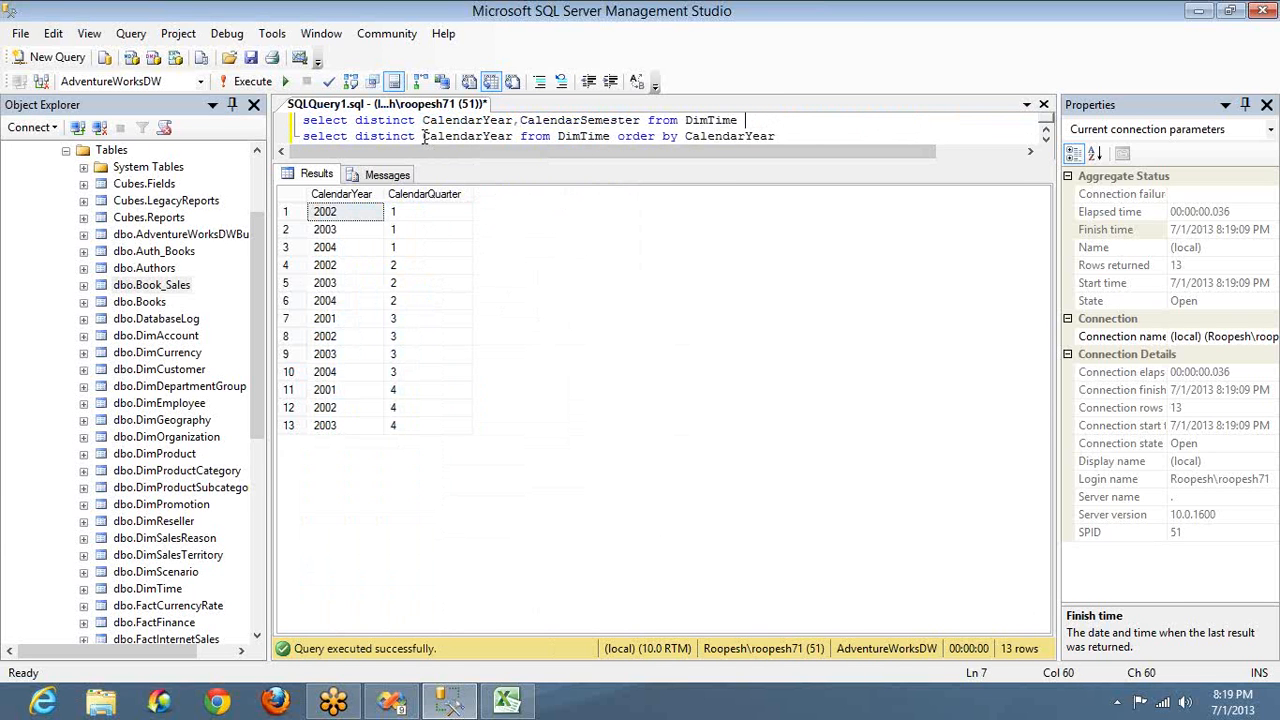
key(F5)
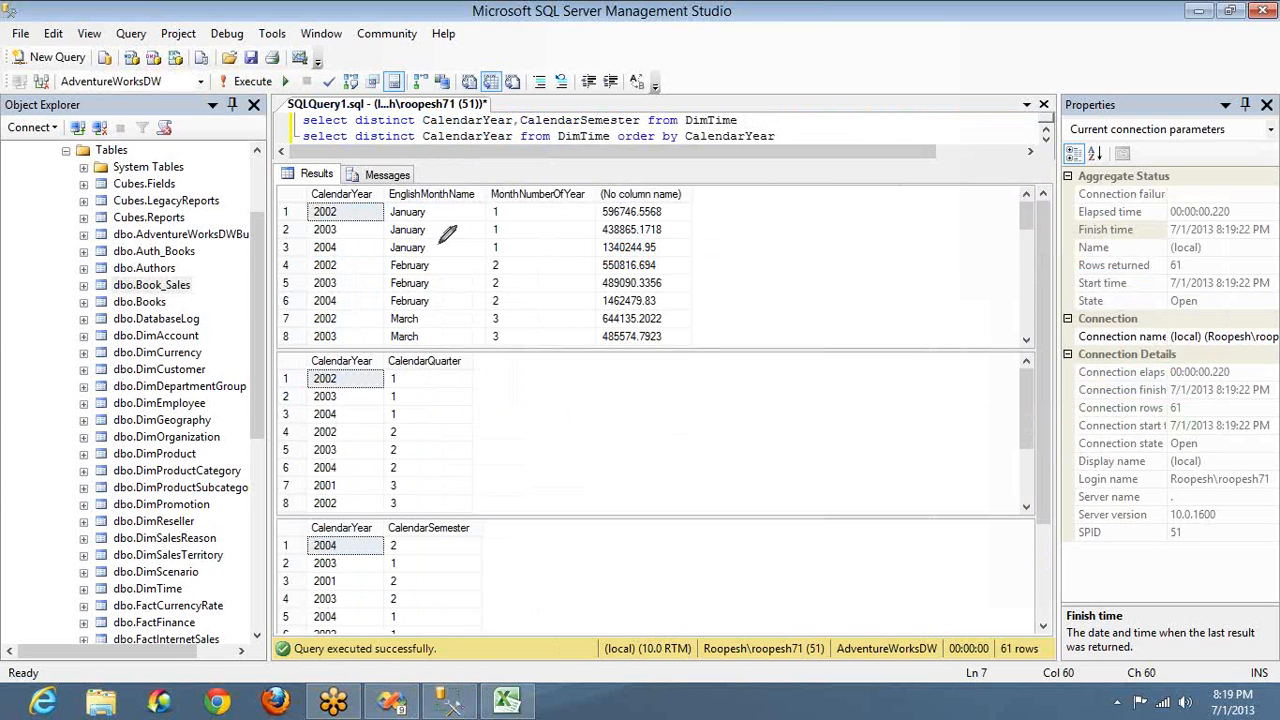
Mark the 2002 rows for January, February and March with the pen and draw an arrow to the 2002 first-quarter row.
click(341, 210)
click(431, 212)
drag(433, 213, 470, 202)
drag(440, 230, 466, 257)
drag(442, 321, 482, 300)
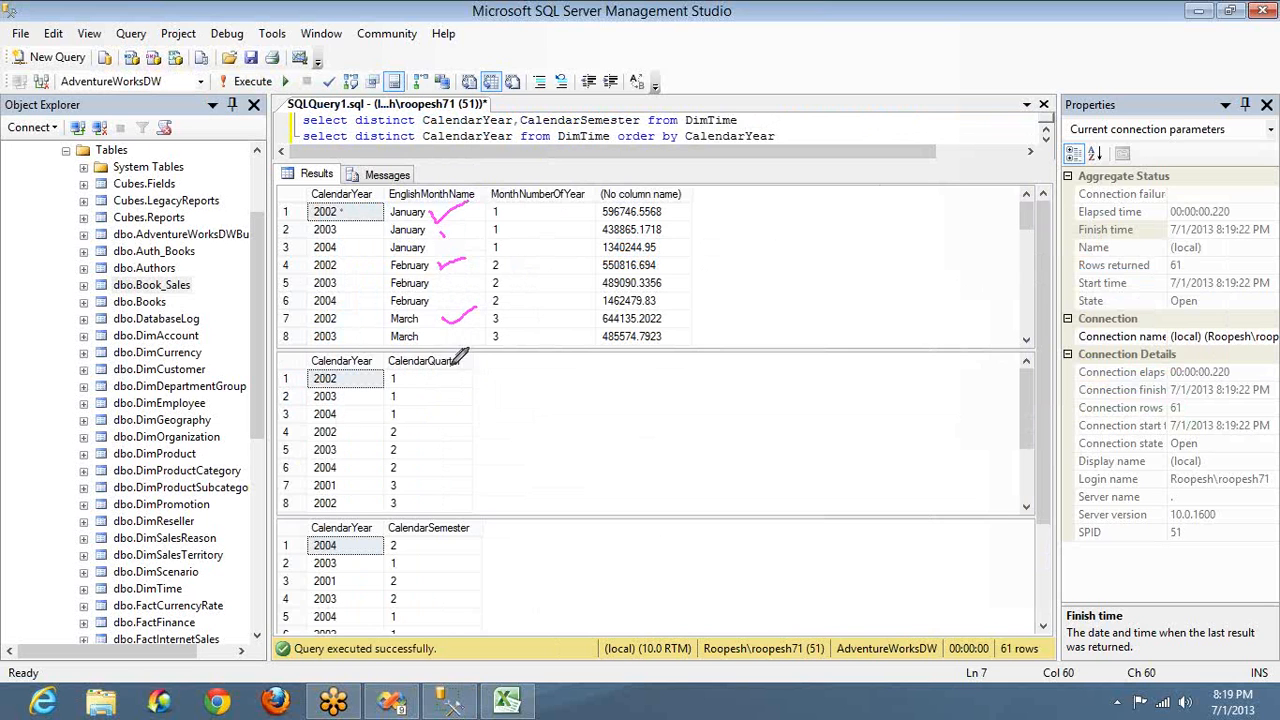
drag(455, 361, 418, 393)
Mark the 2003 rows for January to March, and draw arrows at the 2003 and 2004 first-quarter rows.
drag(432, 237, 456, 226)
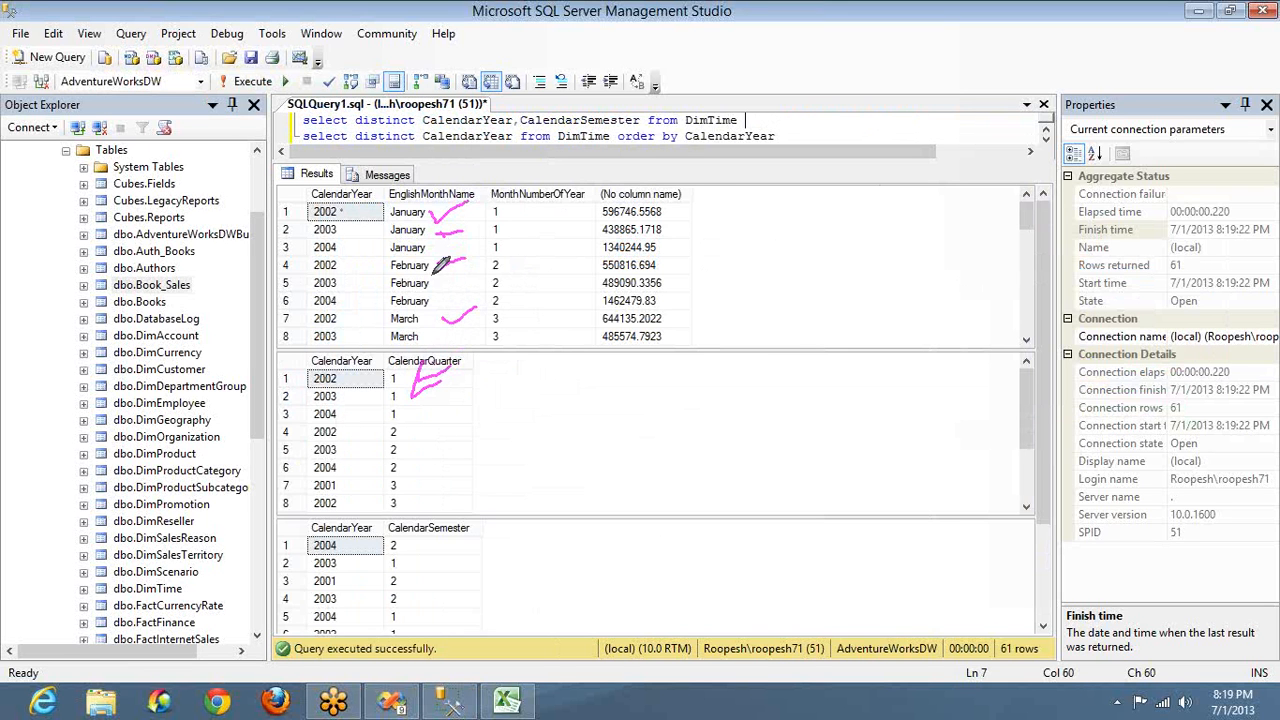
drag(432, 284, 460, 280)
mouse_move(452, 324)
mouse_down()
mouse_move(472, 310)
mouse_move(470, 339)
mouse_up()
mouse_move(510, 377)
mouse_down()
mouse_move(464, 393)
mouse_move(474, 398)
mouse_up()
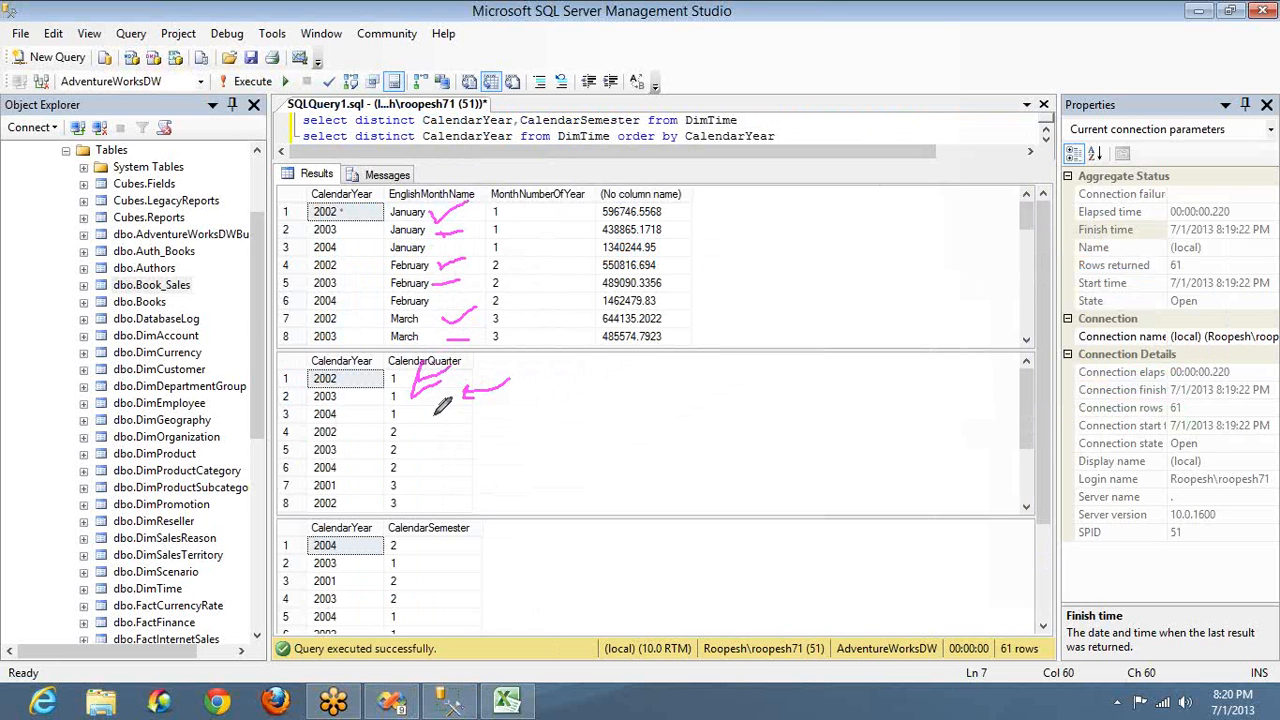
drag(401, 417, 423, 414)
click(410, 580)
Bracket the month, quarter and semester result sets with the pen, drawing arrows from months to quarters and from quarters to semesters.
mouse_move(706, 205)
mouse_down()
mouse_move(737, 205)
mouse_move(704, 331)
mouse_up()
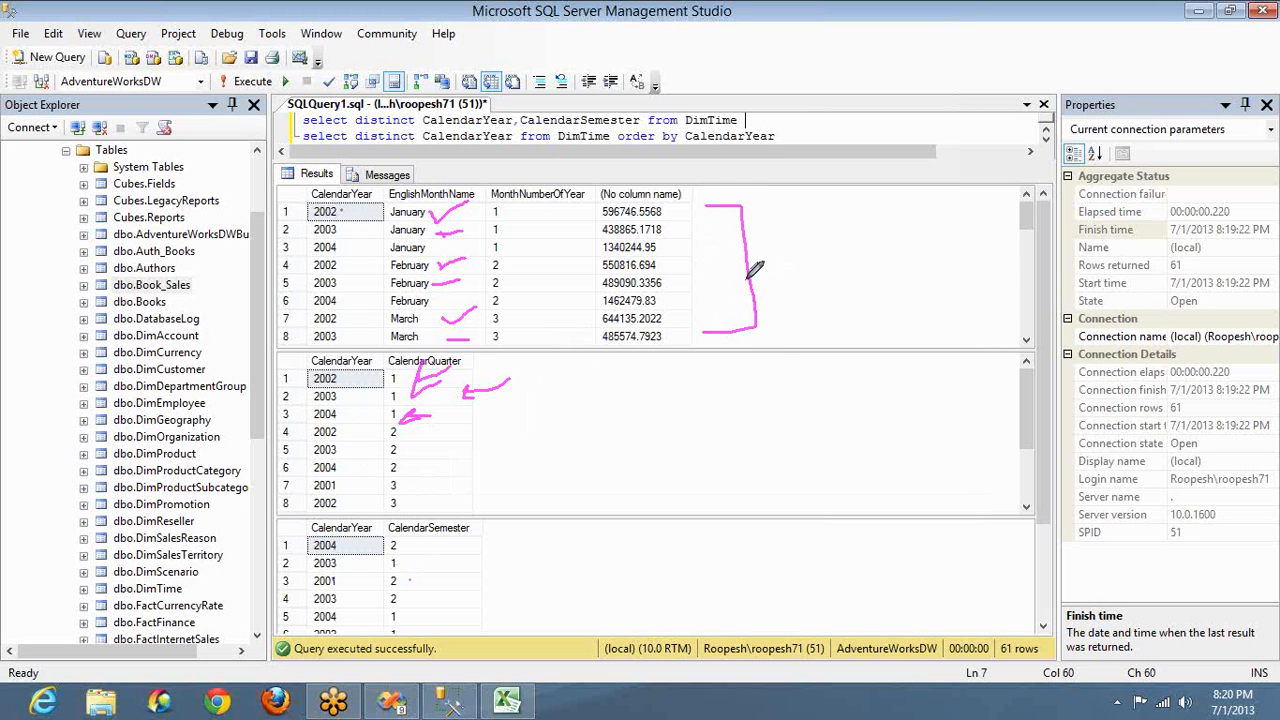
drag(752, 283, 676, 456)
drag(688, 404, 707, 470)
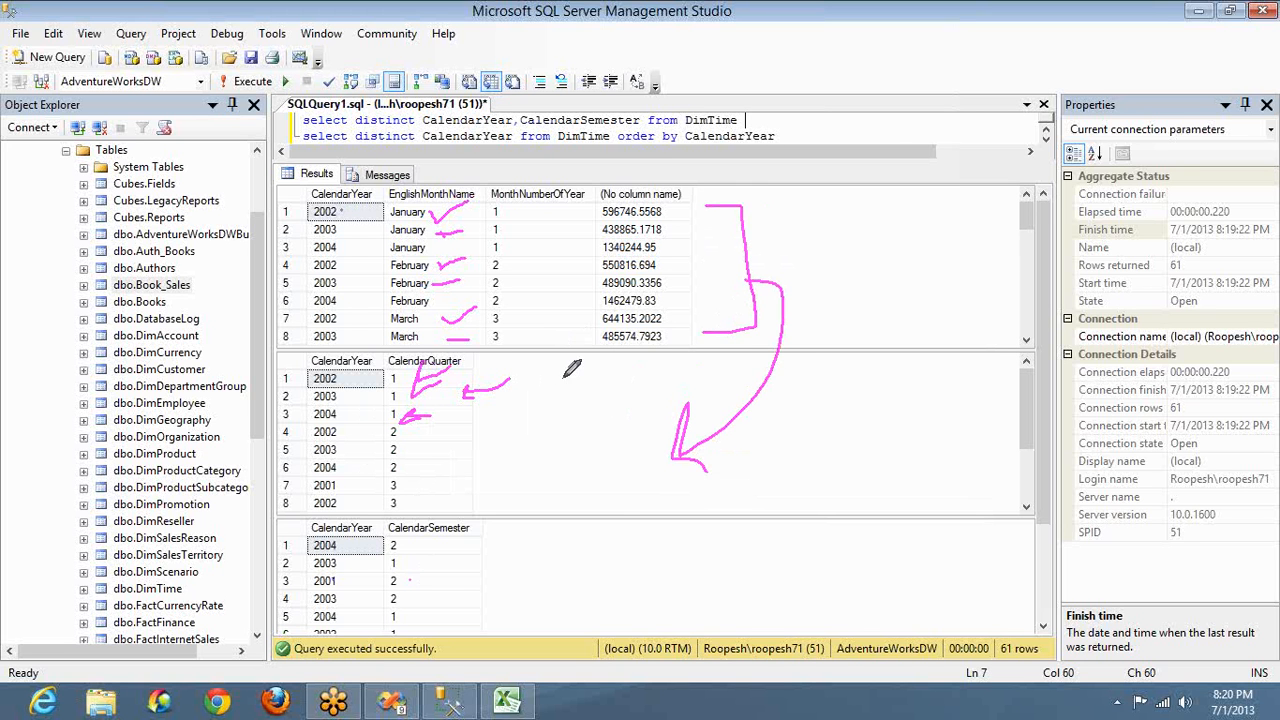
mouse_move(563, 378)
mouse_down()
mouse_move(632, 505)
mouse_move(597, 512)
mouse_up()
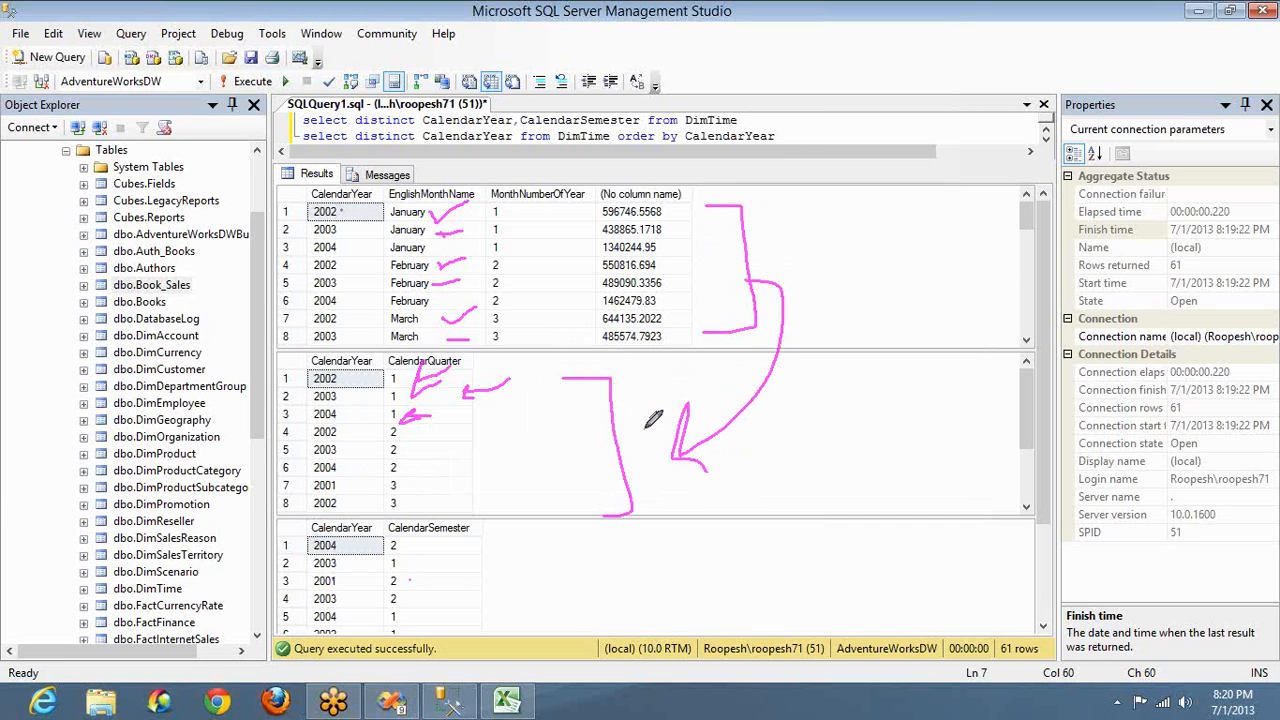
mouse_move(644, 430)
mouse_down()
mouse_move(685, 543)
mouse_move(642, 583)
mouse_move(660, 586)
mouse_up()
click(544, 532)
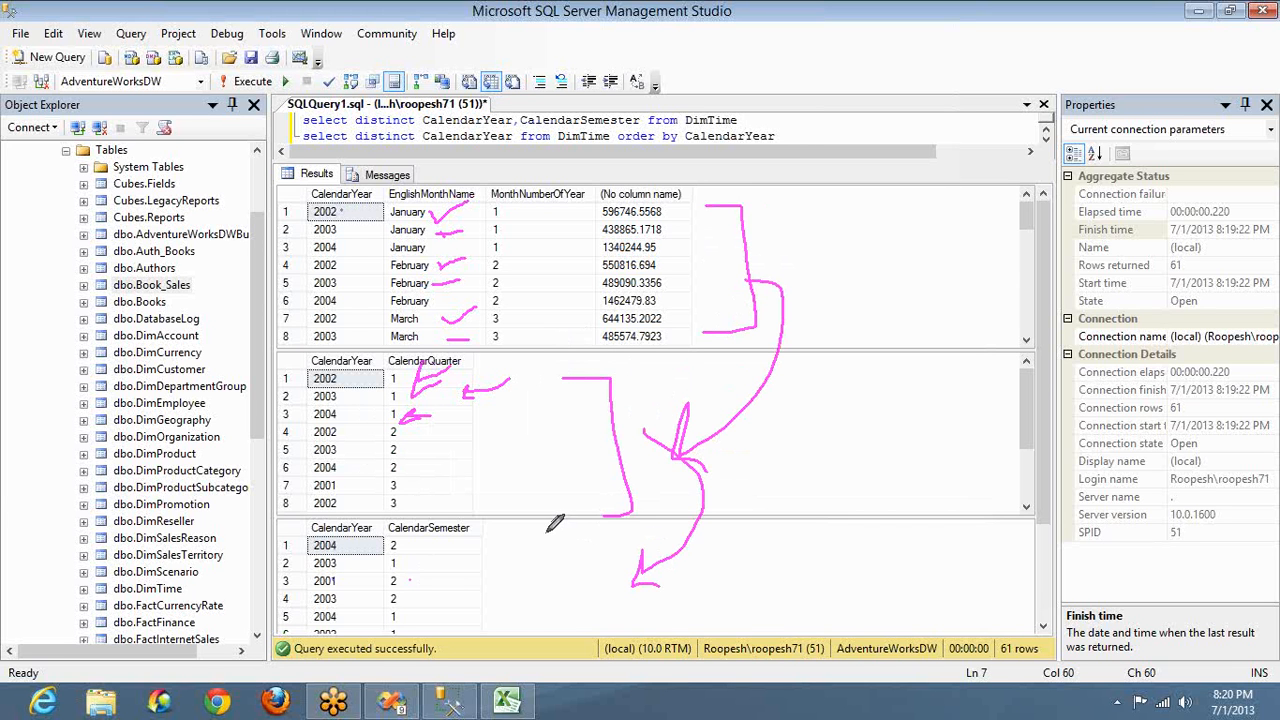
mouse_move(544, 535)
mouse_down()
mouse_move(567, 624)
mouse_move(549, 632)
mouse_up()
Leave the pen and view the CalendarYear result set below the semesters, returning to the monthly results.
click(1017, 263)
click(1028, 266)
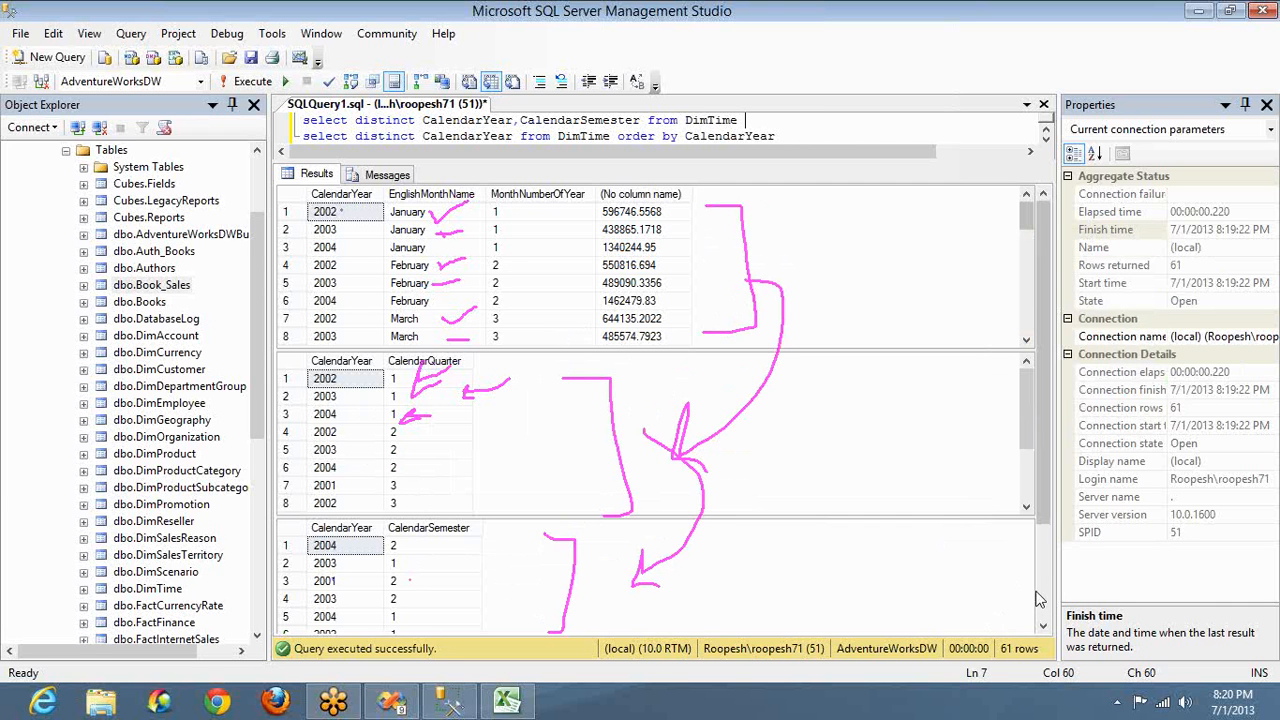
scroll(1047, 607, down, 3)
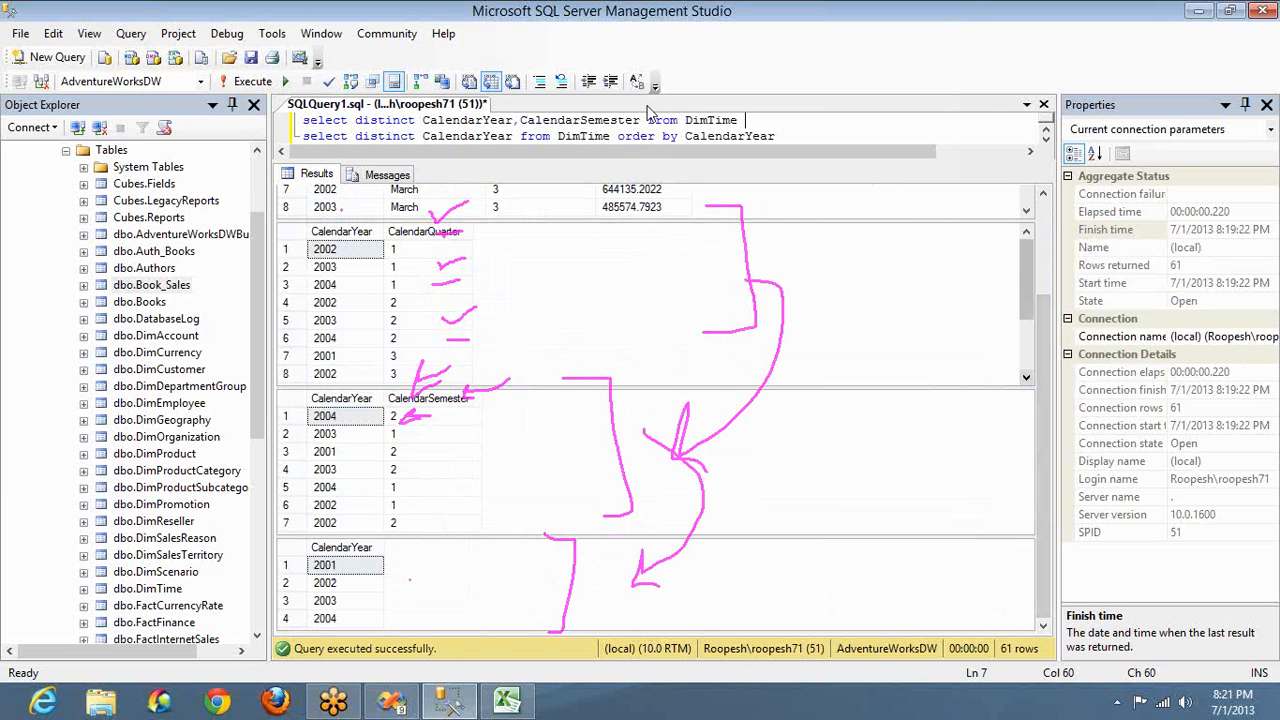
scroll(640, 195, up, 3)
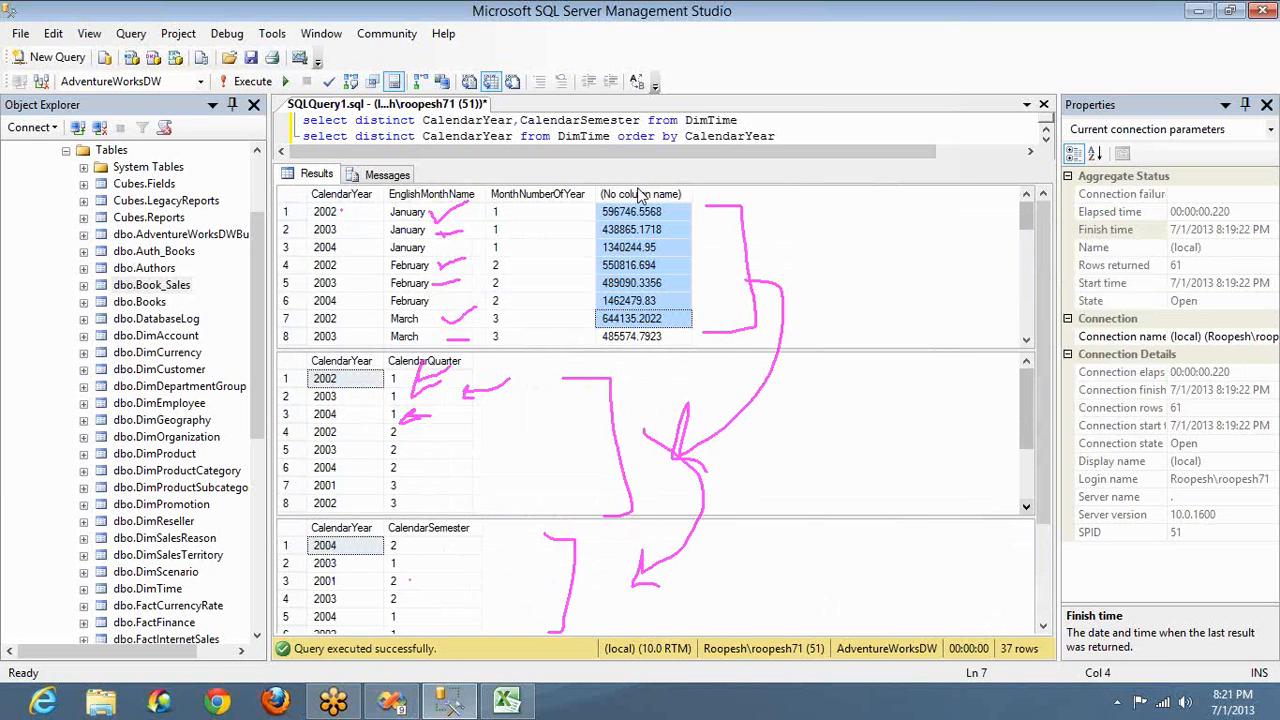
Match the January rows for 2002, 2003 and 2004 in the monthly results with the same years' first-quarter rows.
click(340, 213)
click(335, 236)
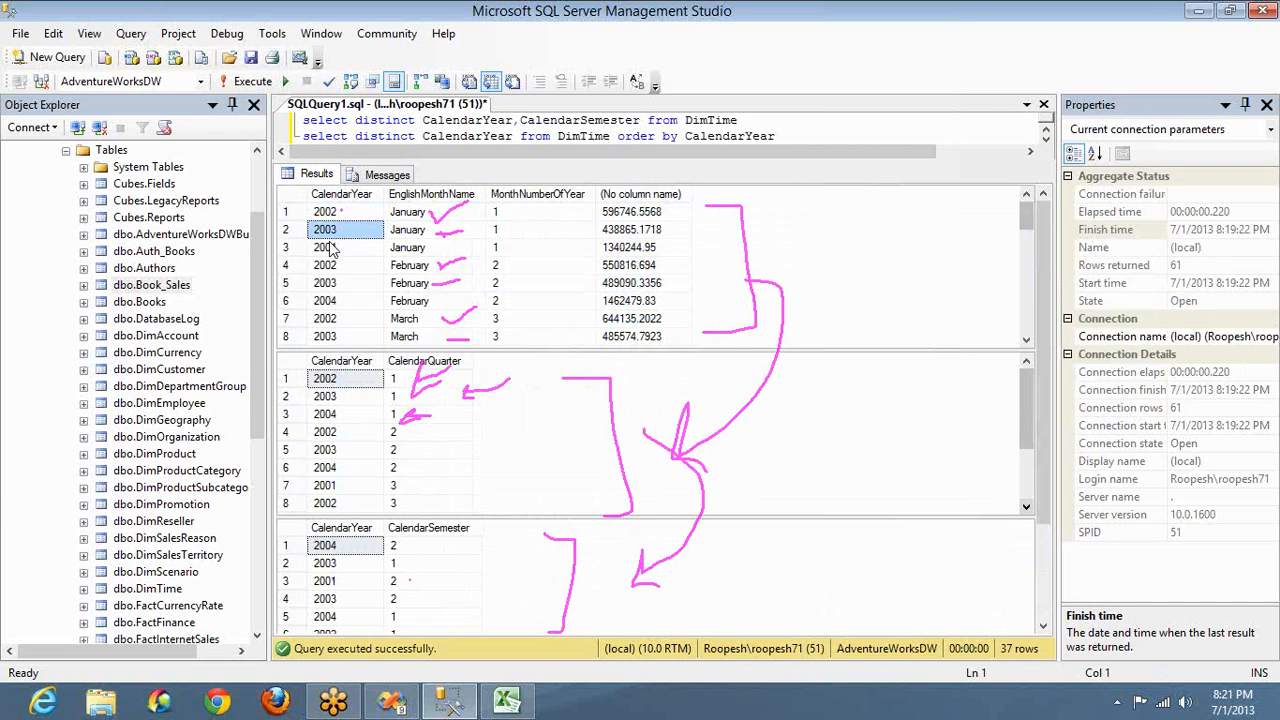
click(334, 250)
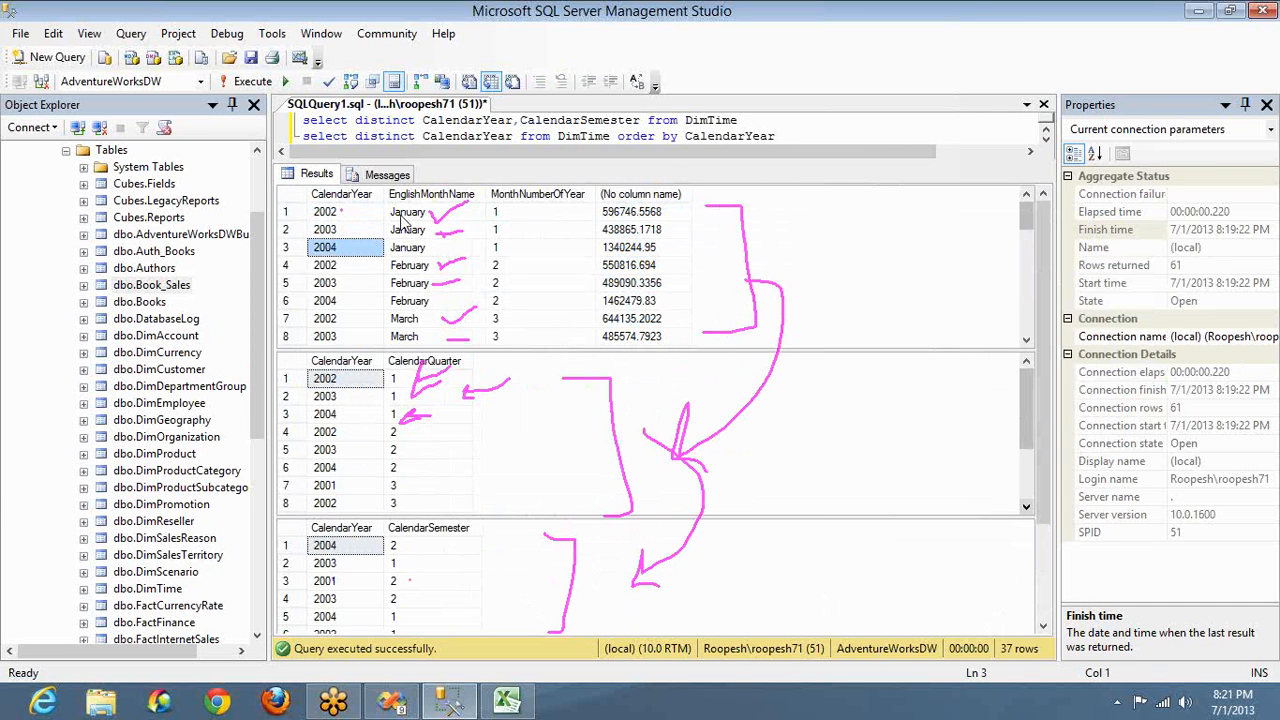
click(349, 213)
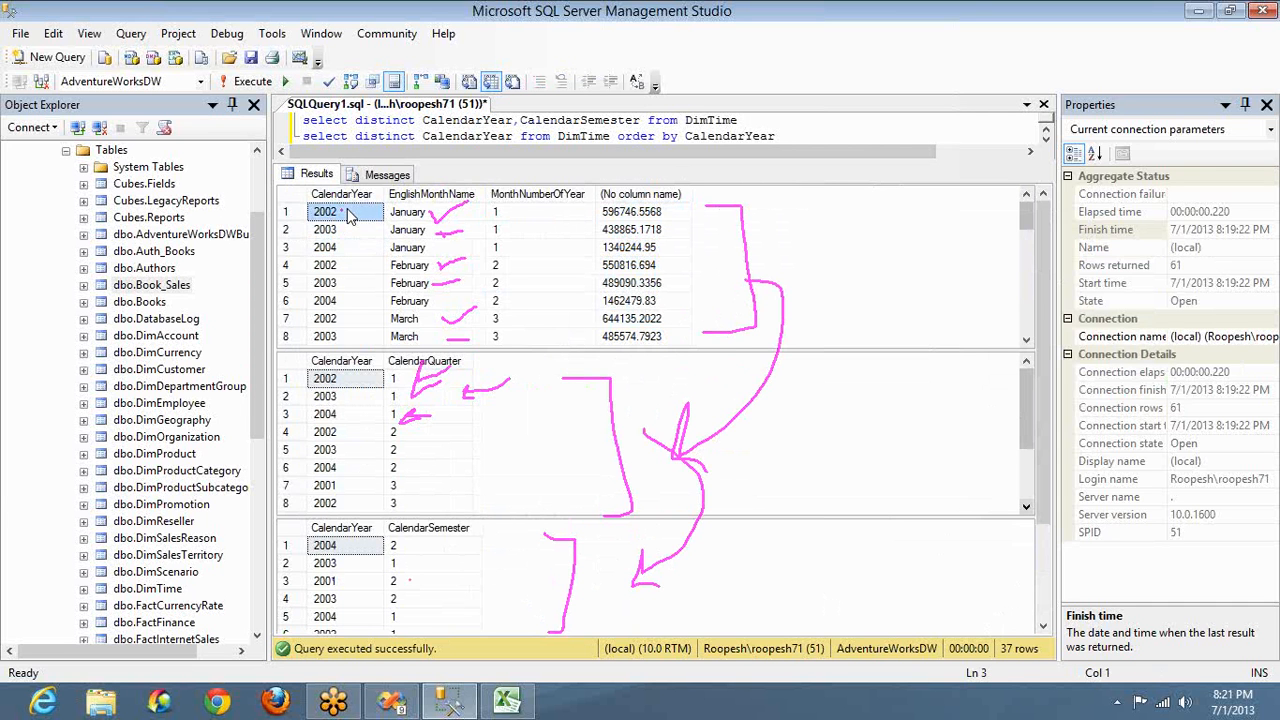
click(368, 385)
click(409, 383)
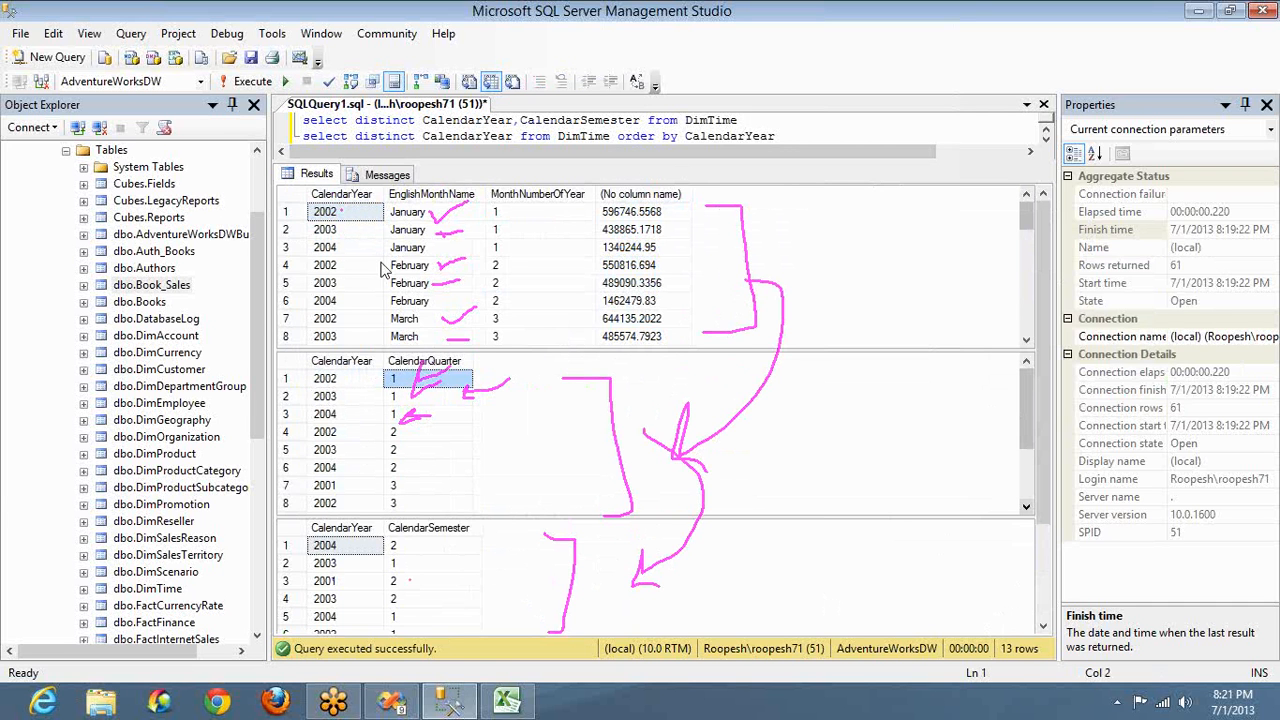
click(365, 230)
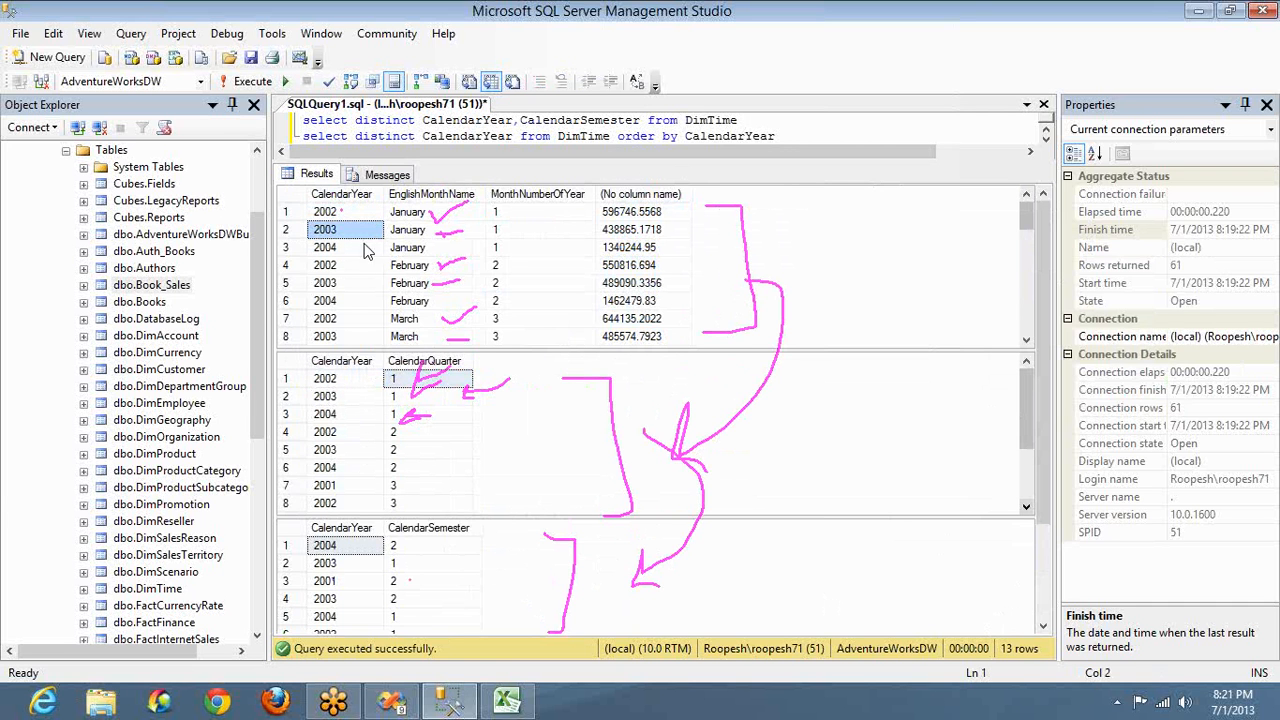
click(360, 396)
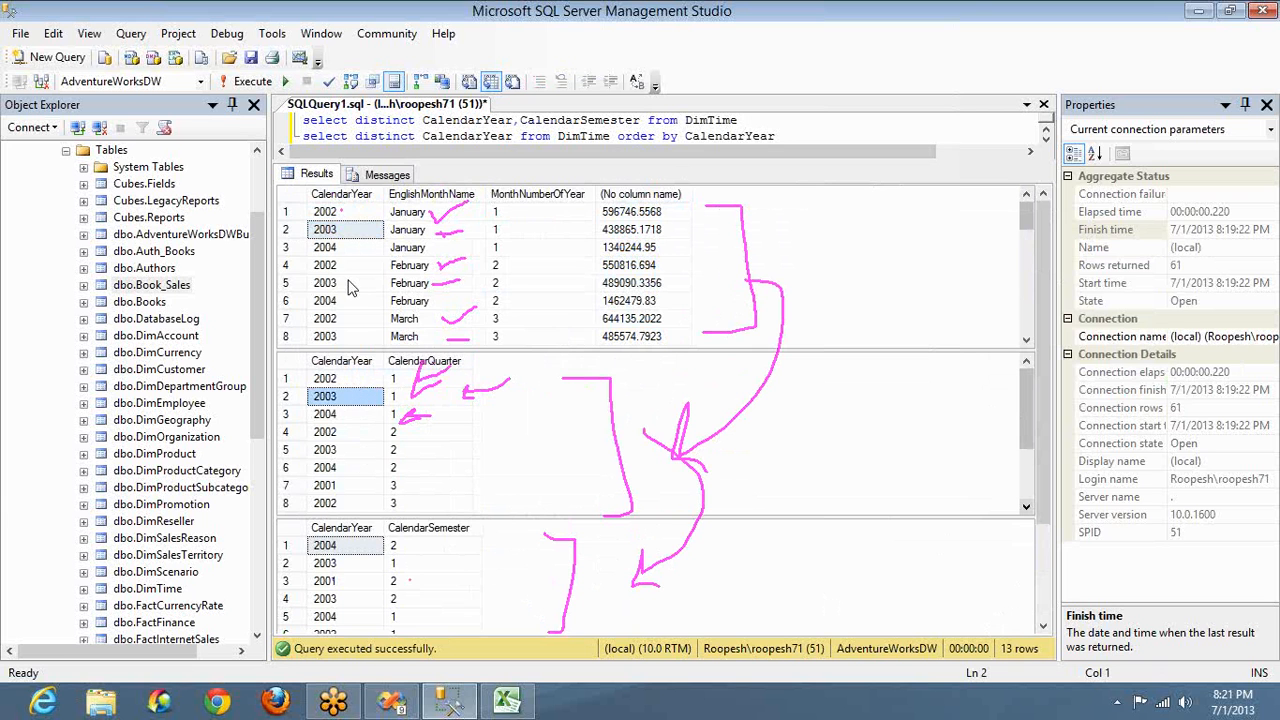
click(352, 247)
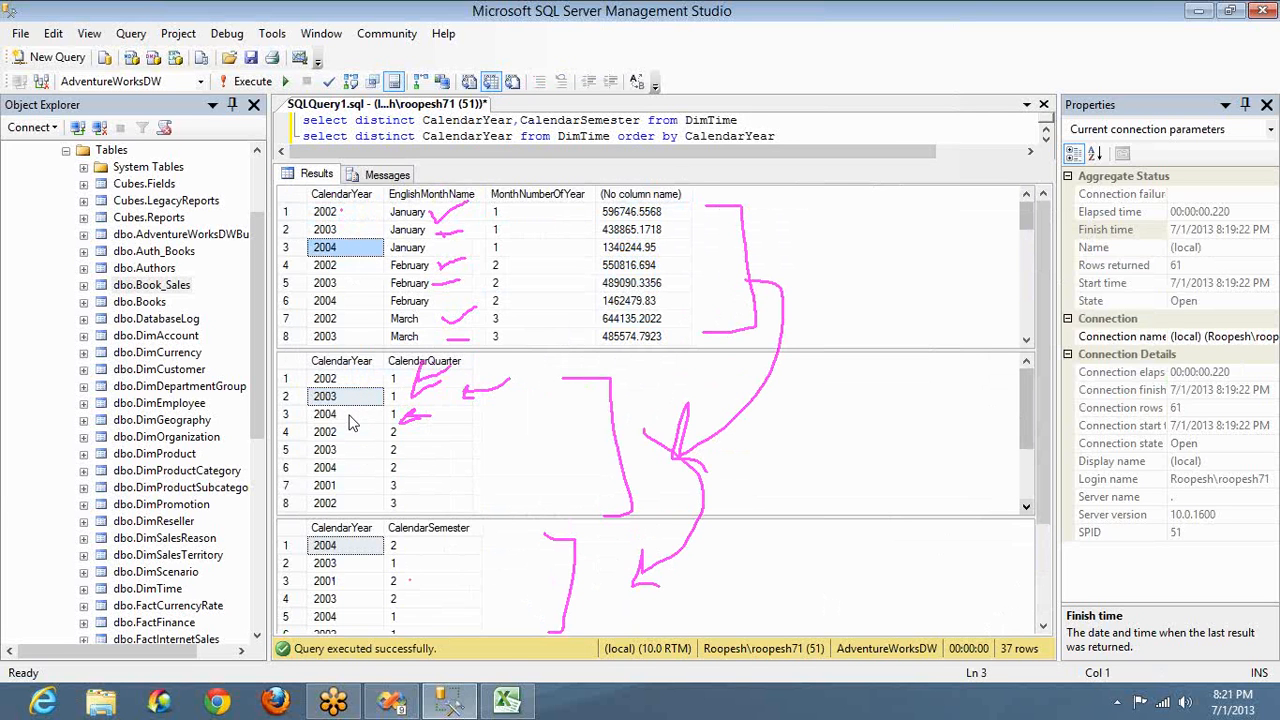
click(351, 419)
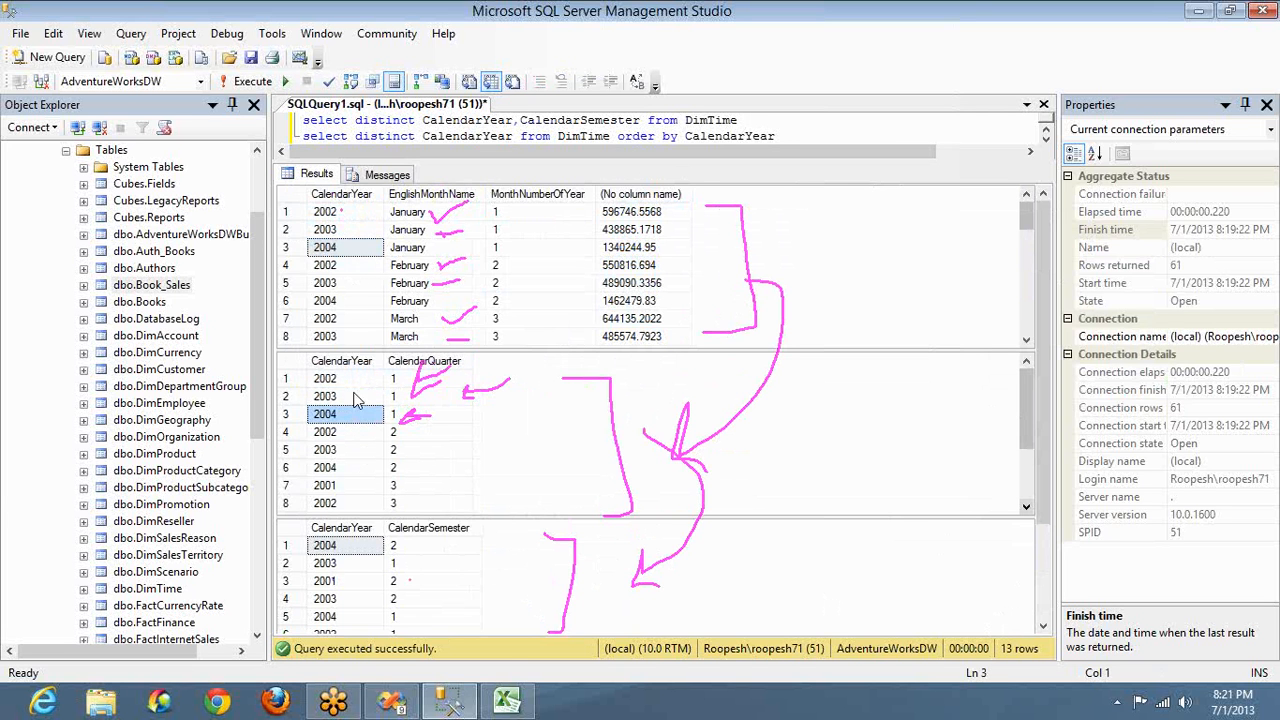
Trace the 2002 first-quarter row to the 2002 first-semester row in the semester results.
click(378, 381)
drag(383, 388, 415, 390)
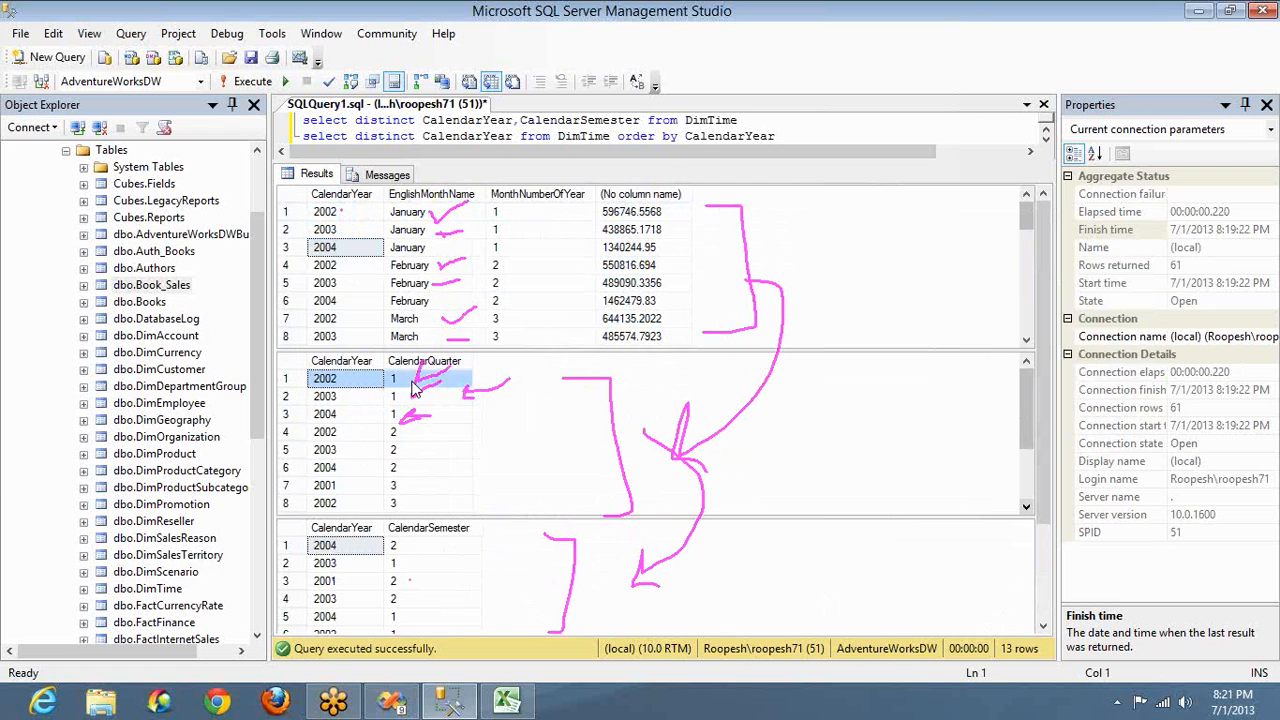
drag(393, 624, 398, 640)
click(399, 608)
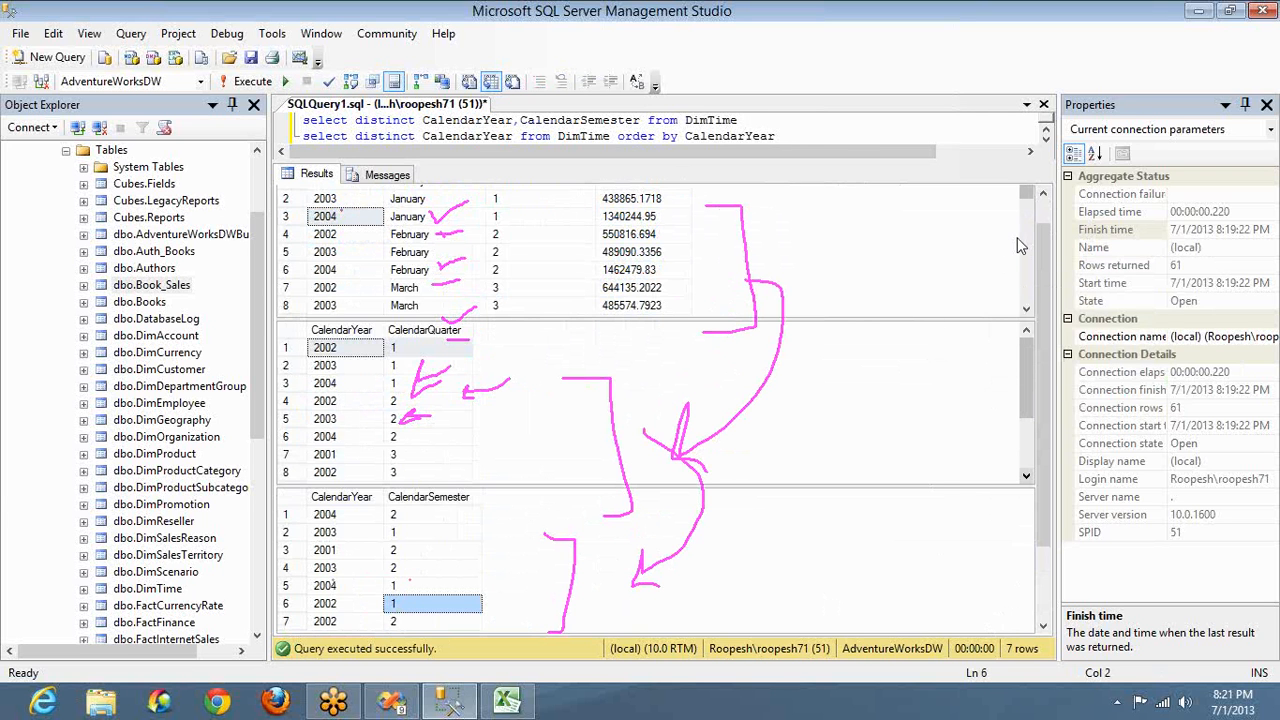
Switch to the Time dimension's attribute relationships in Visual Studio and clear the pen marks from the screen.
key(alt+Tab)
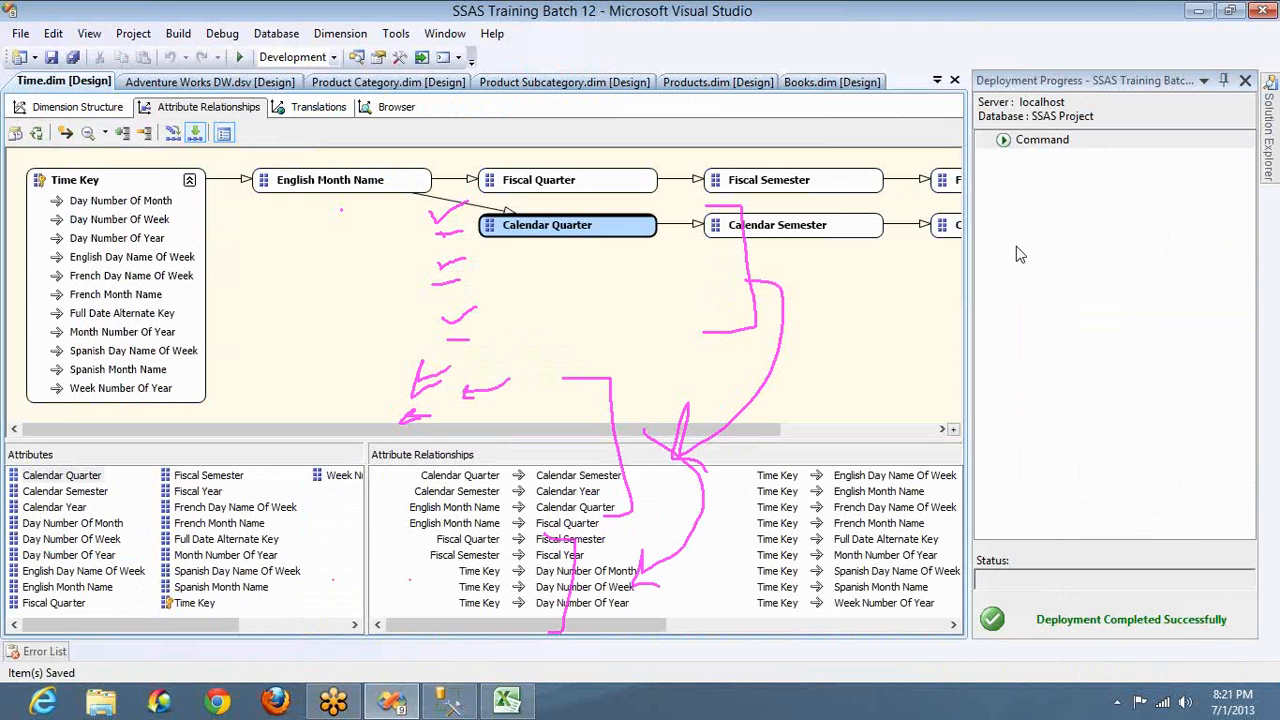
click(1015, 258)
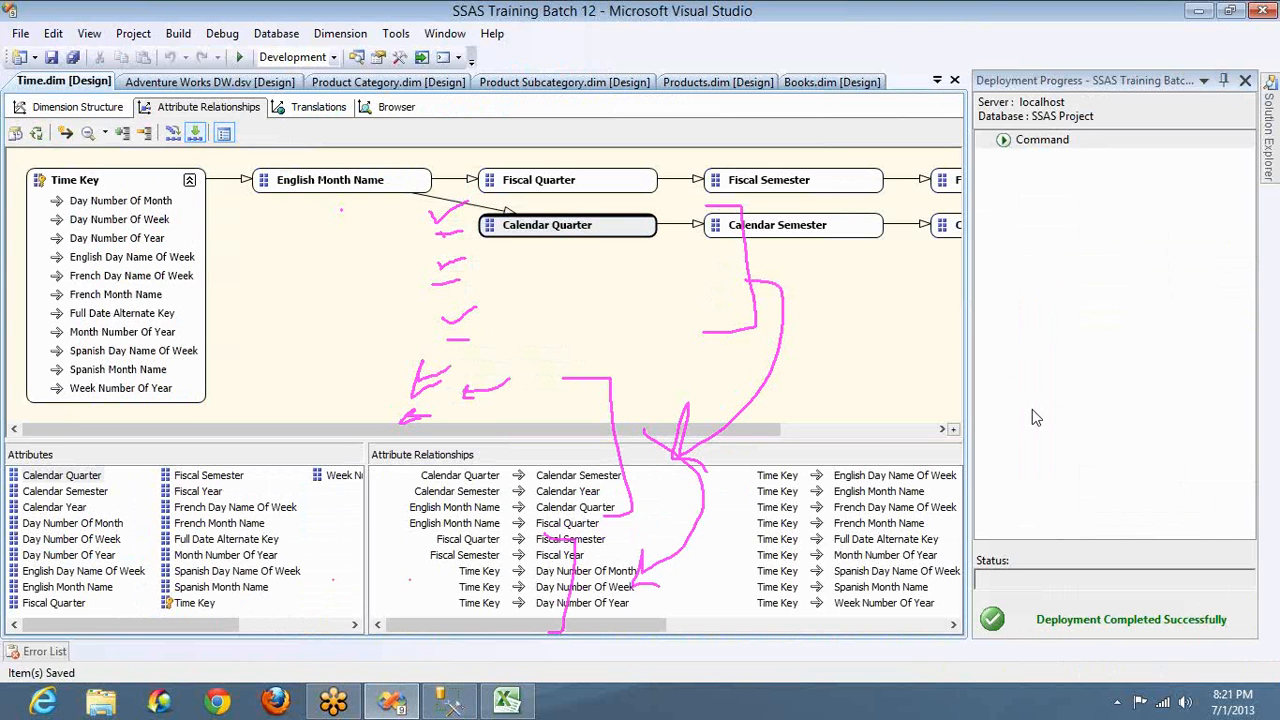
click(1020, 331)
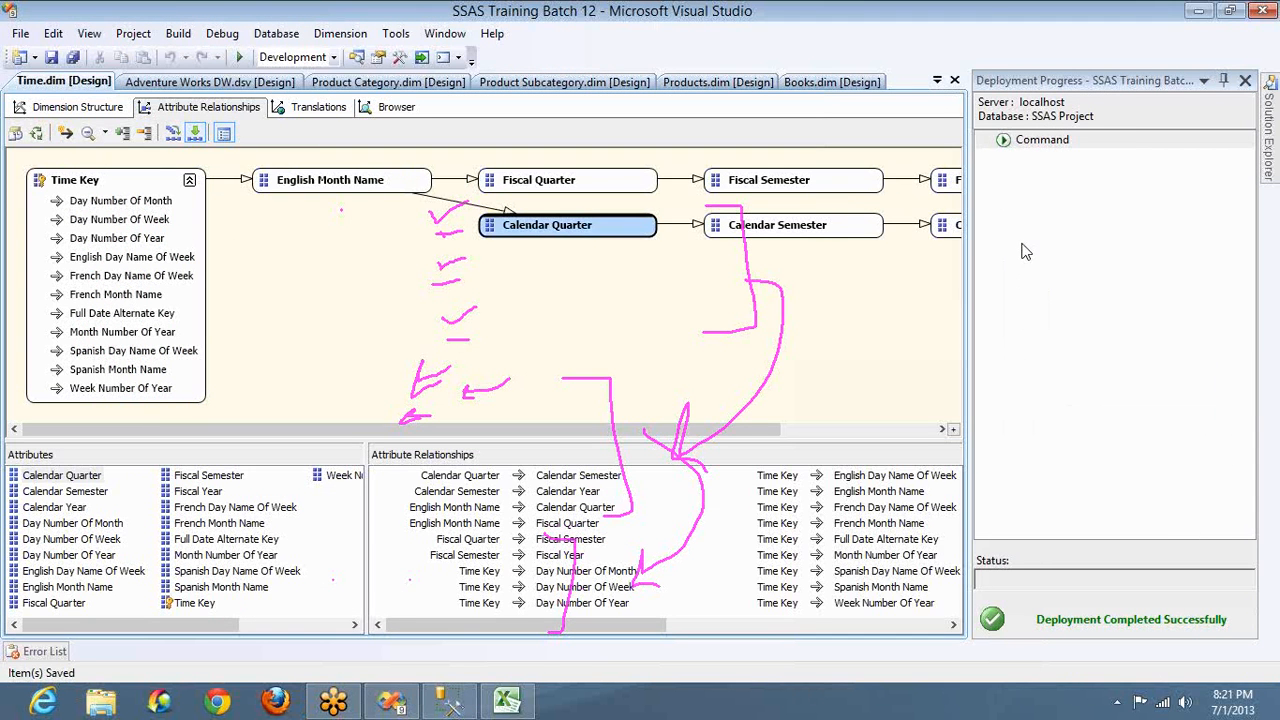
click(1028, 361)
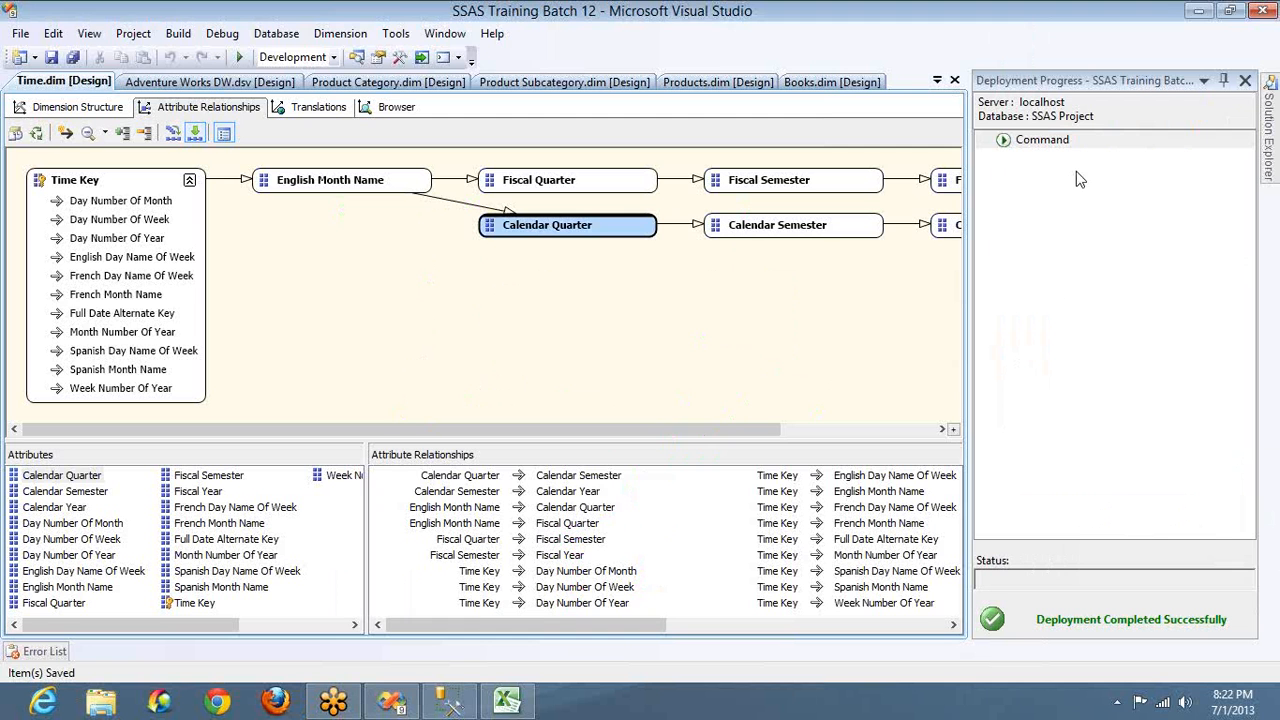
Open the Time dimension's structure and bring up Solution Explorer for the SSAS Training Batch 12 project.
click(57, 108)
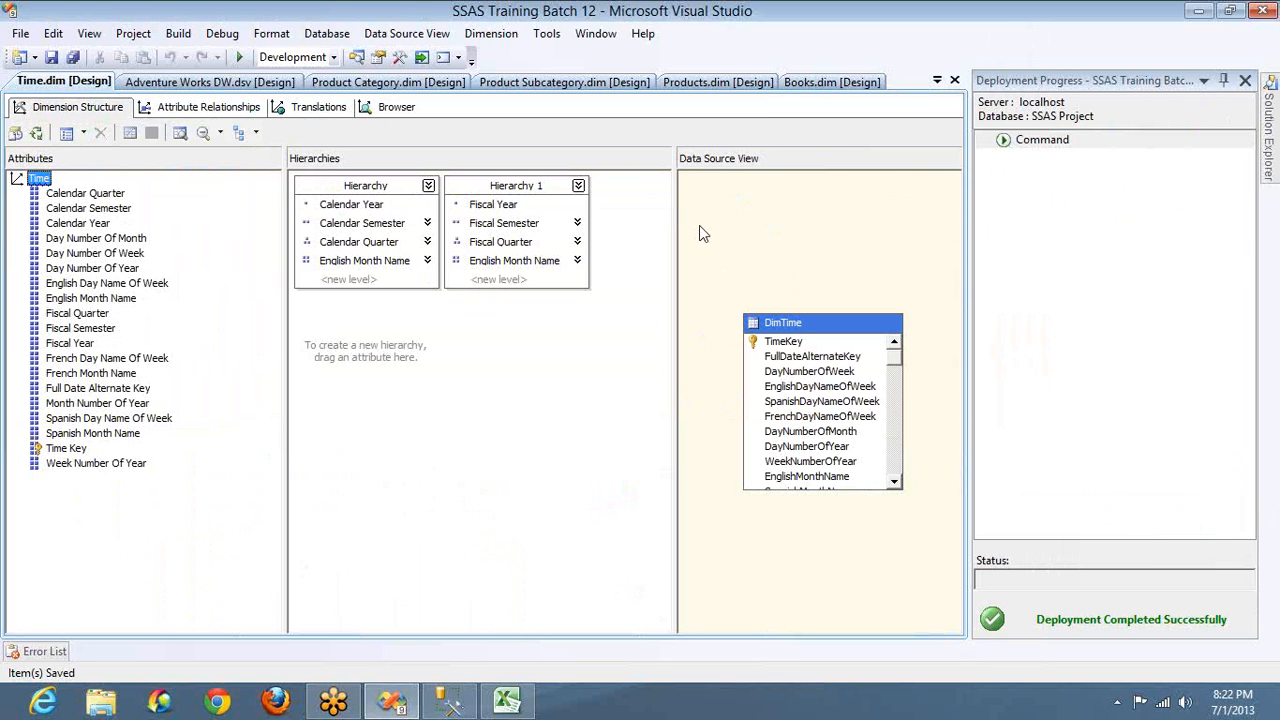
click(1002, 48)
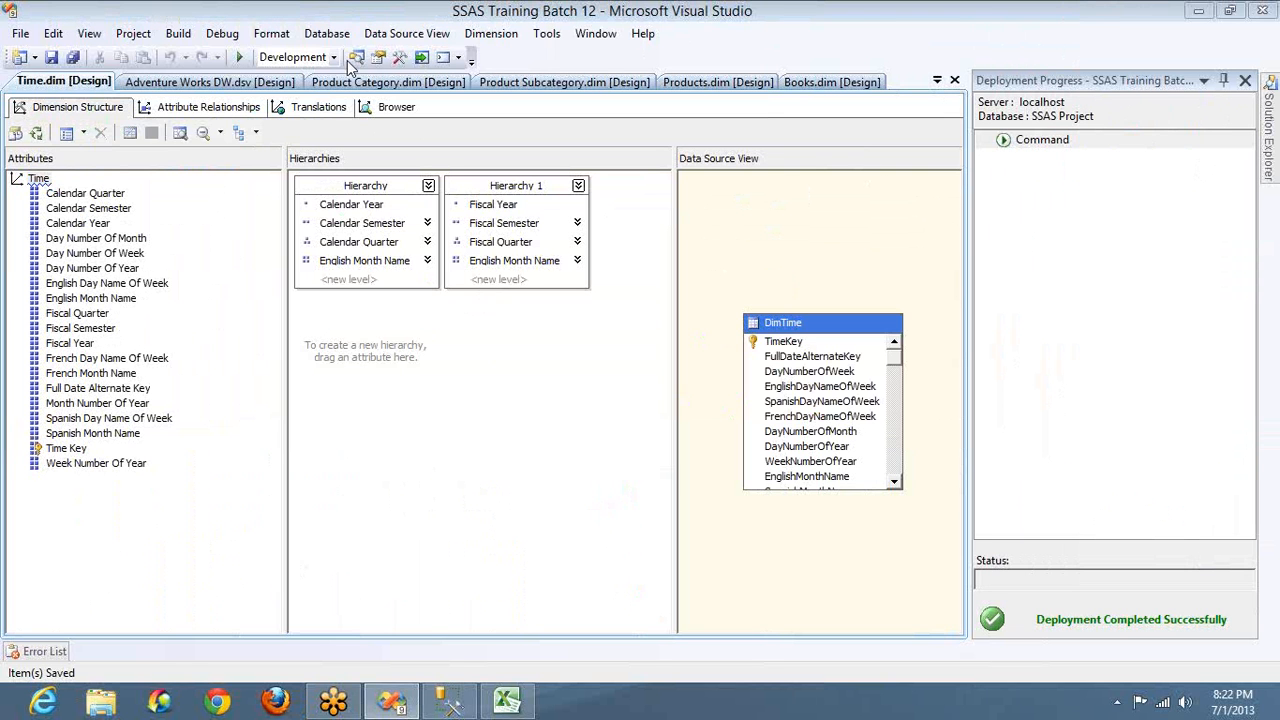
click(1269, 120)
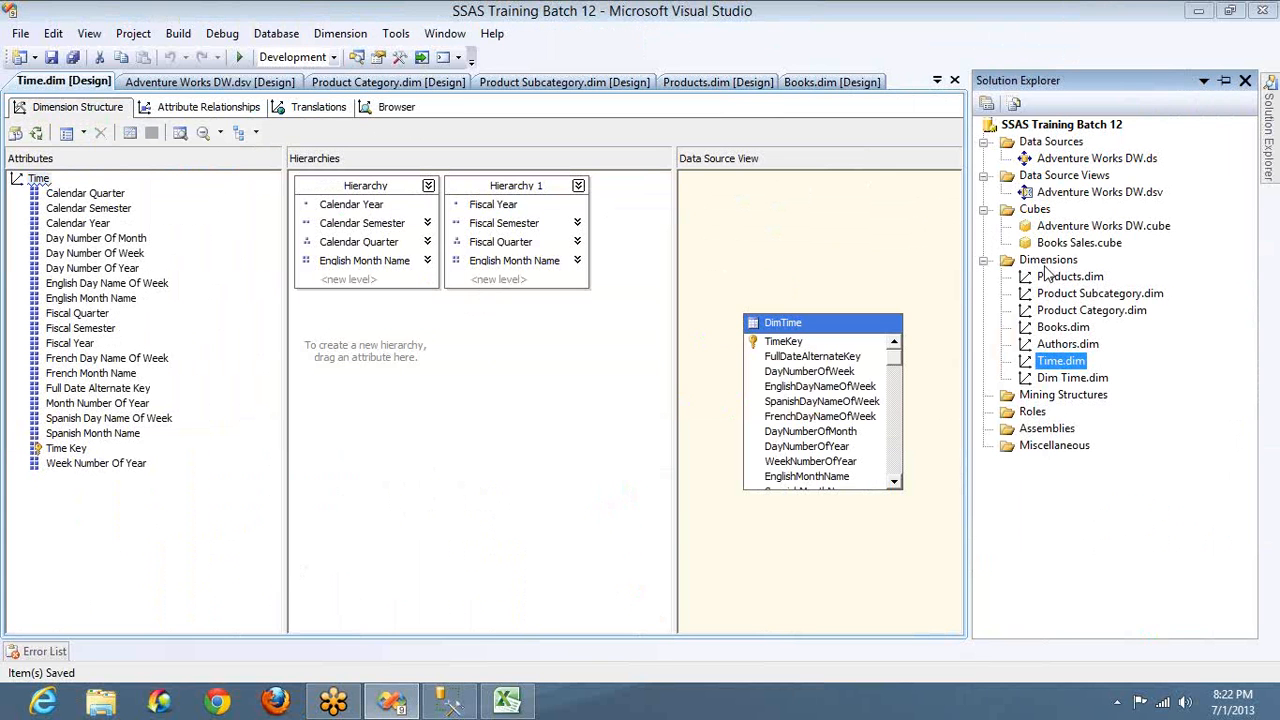
Start a new dimension based on an existing table, with DimTime from the Adventure Works DW data source view as main table.
click(1046, 263)
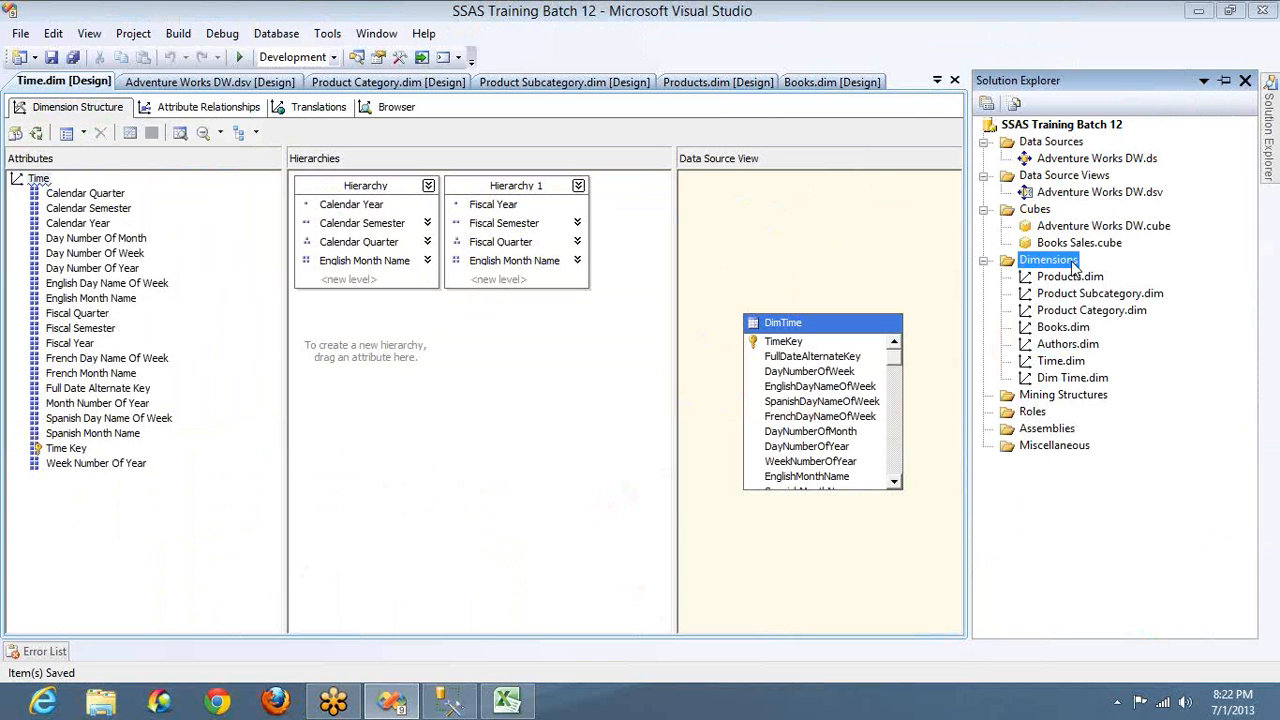
right_click(1072, 263)
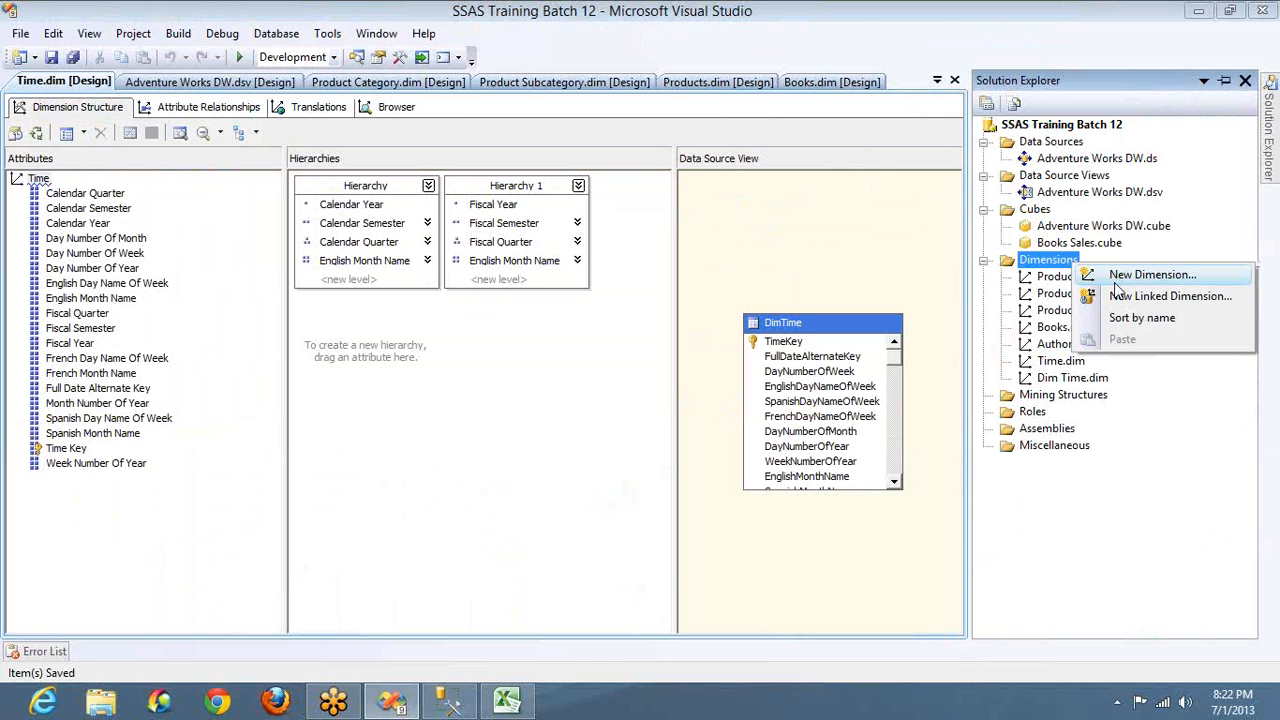
click(1115, 282)
key(Return)
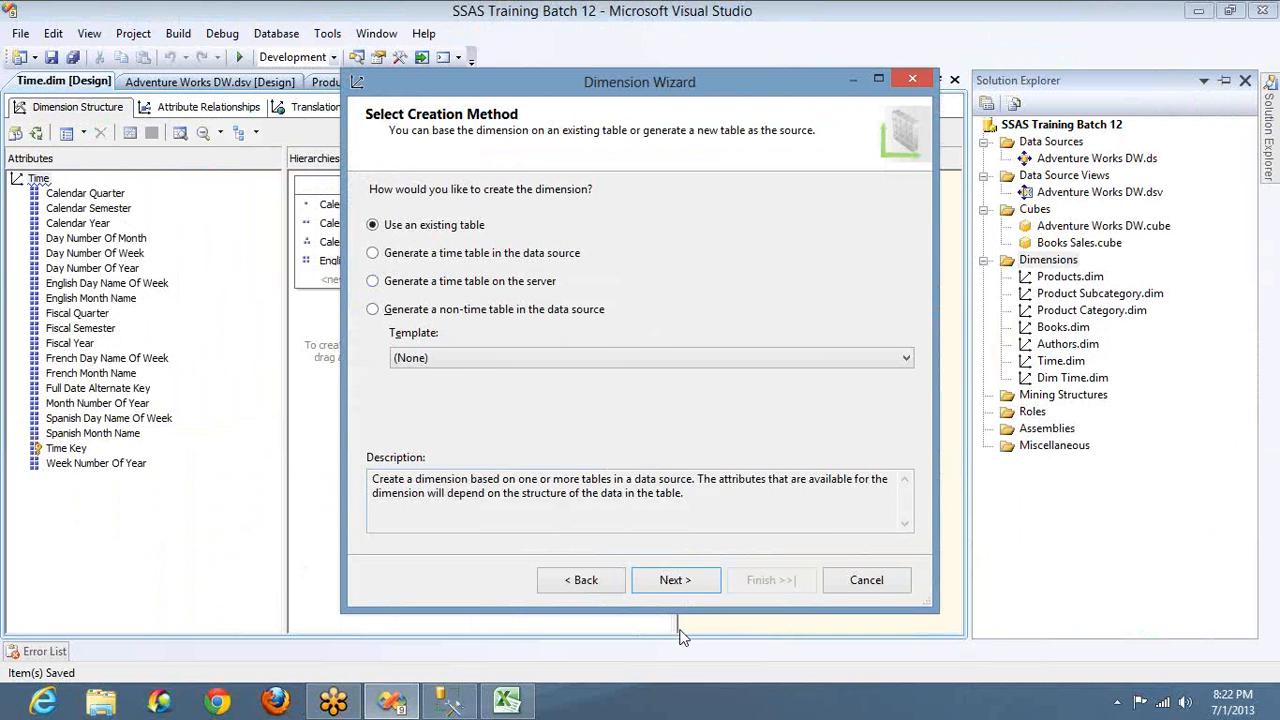
click(675, 582)
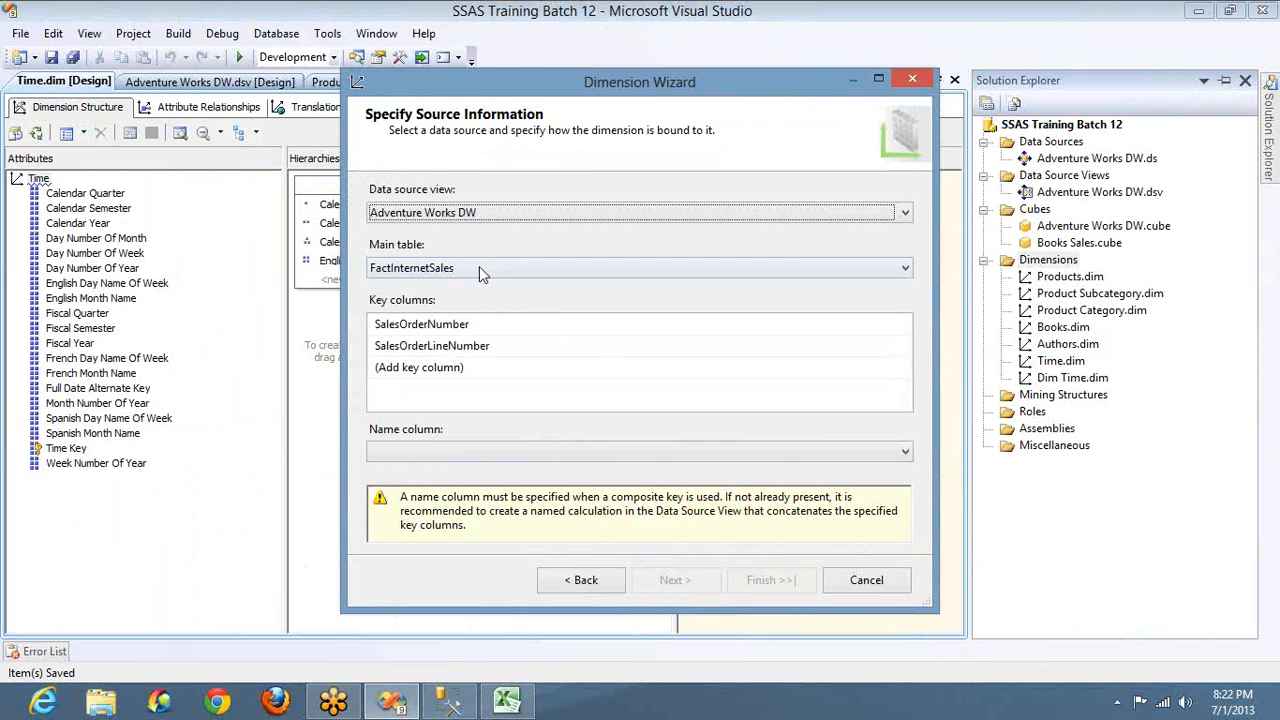
click(479, 266)
click(425, 391)
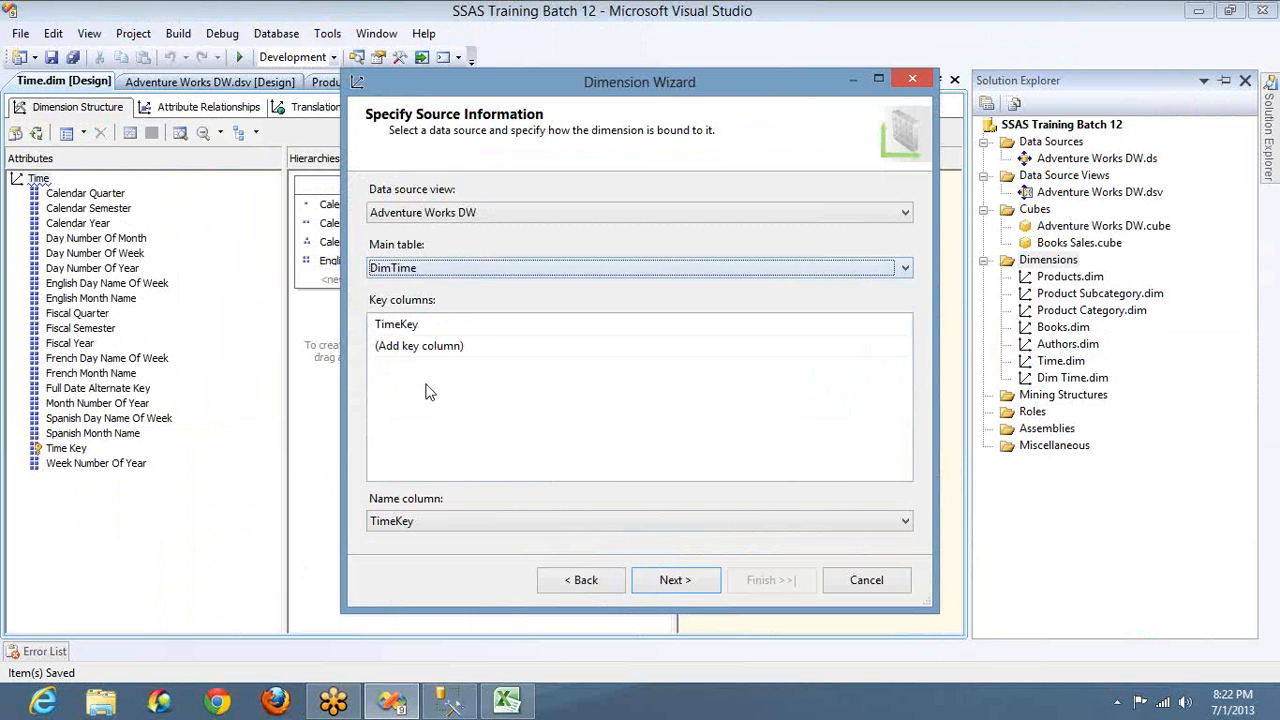
Keep TimeKey as the key and name column, include only the Time Key attribute, and finish creating the dimension.
click(402, 325)
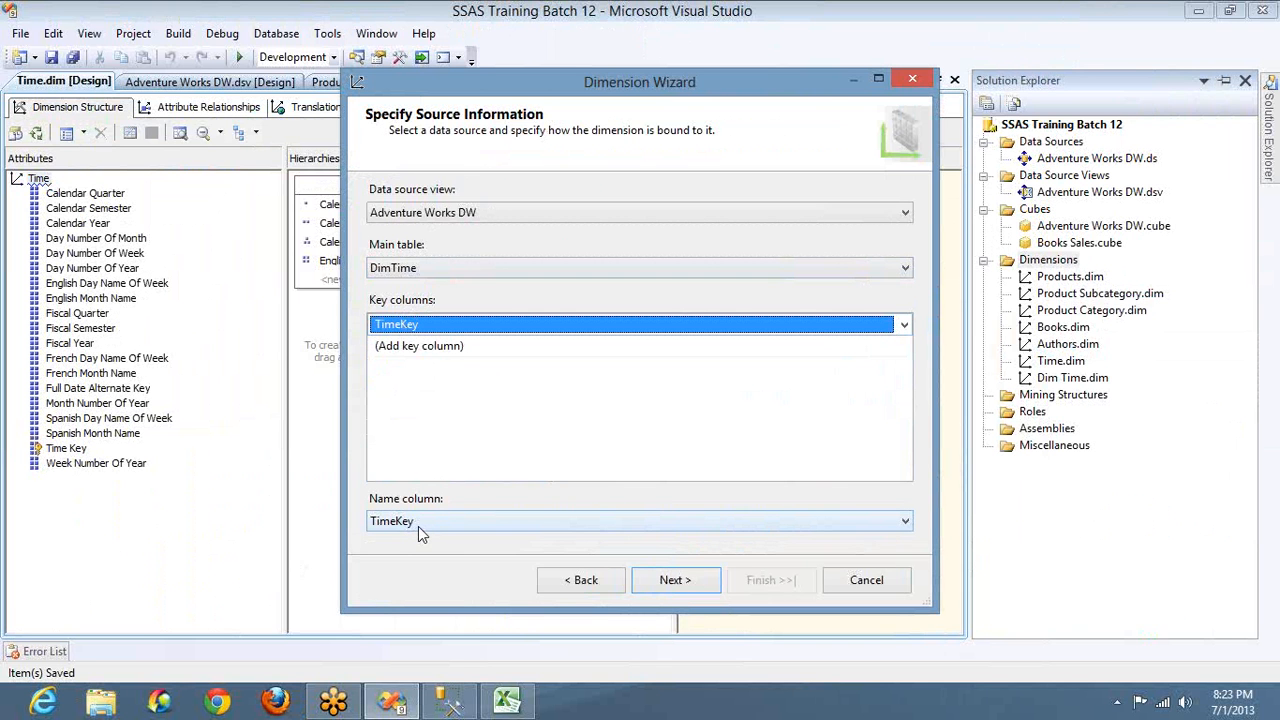
click(653, 580)
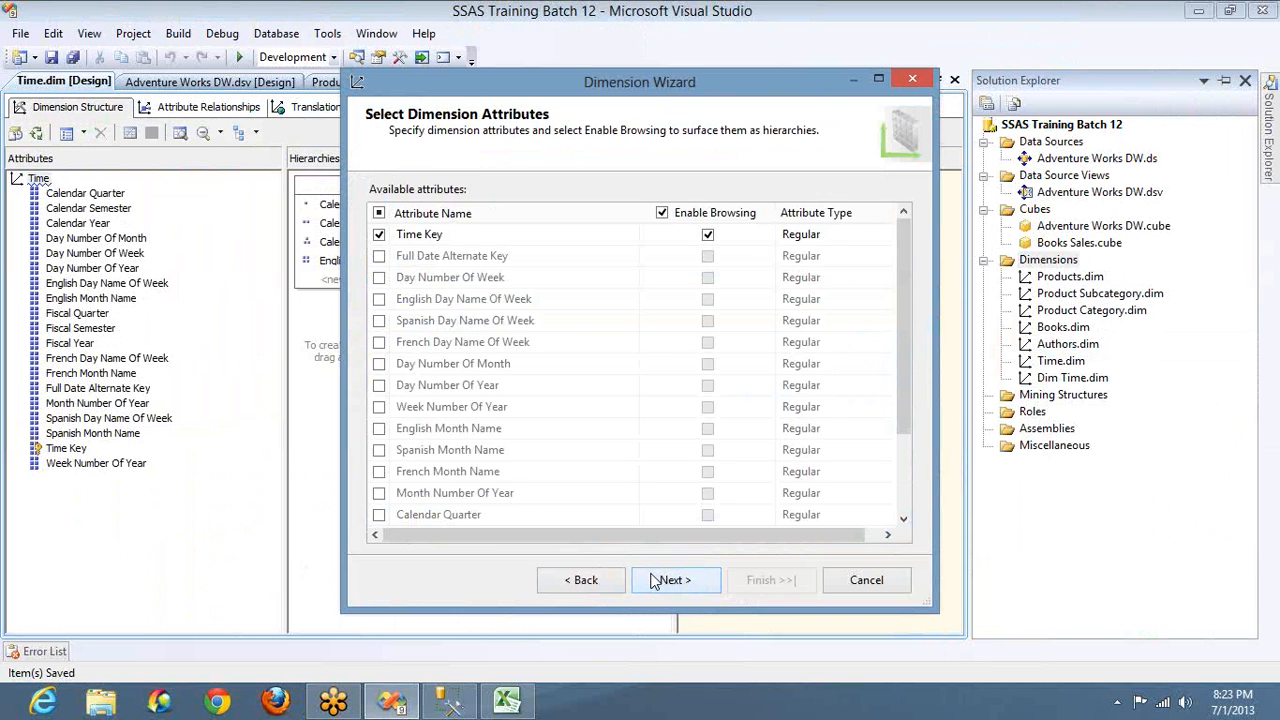
click(655, 580)
click(798, 590)
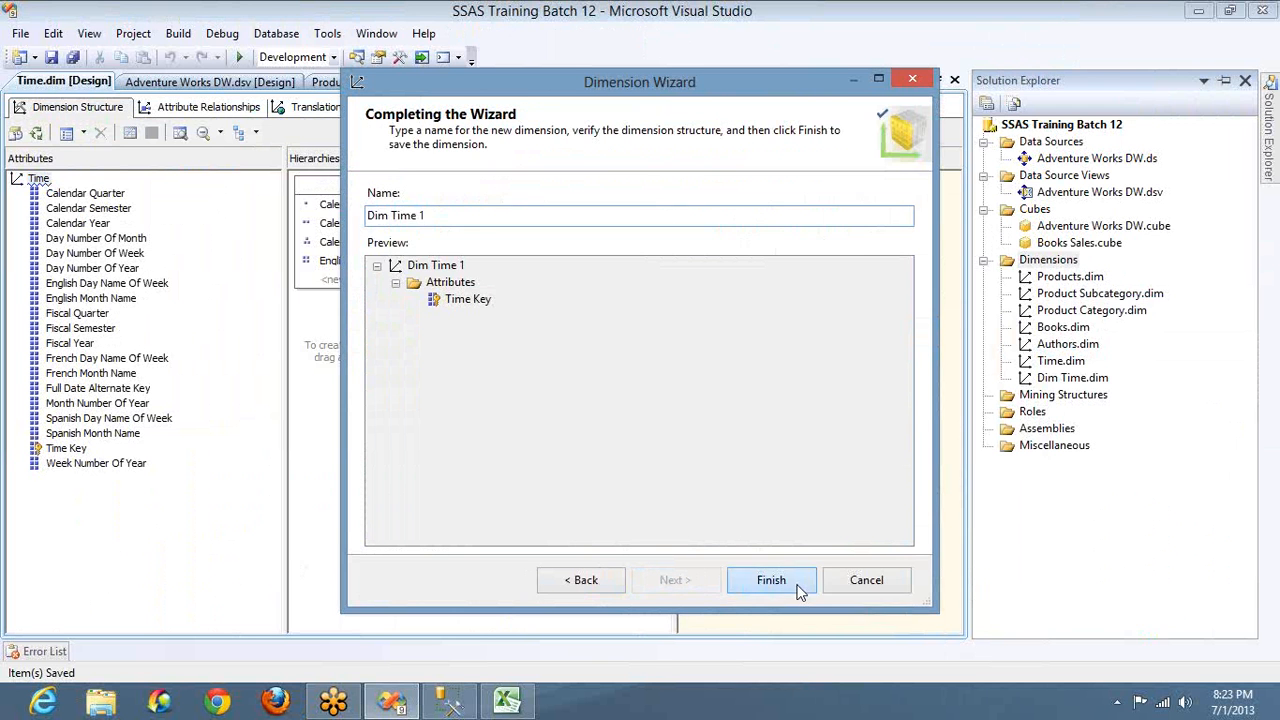
Deploy the project and run a Process Full on the Dim Time 1 dimension.
click(38, 134)
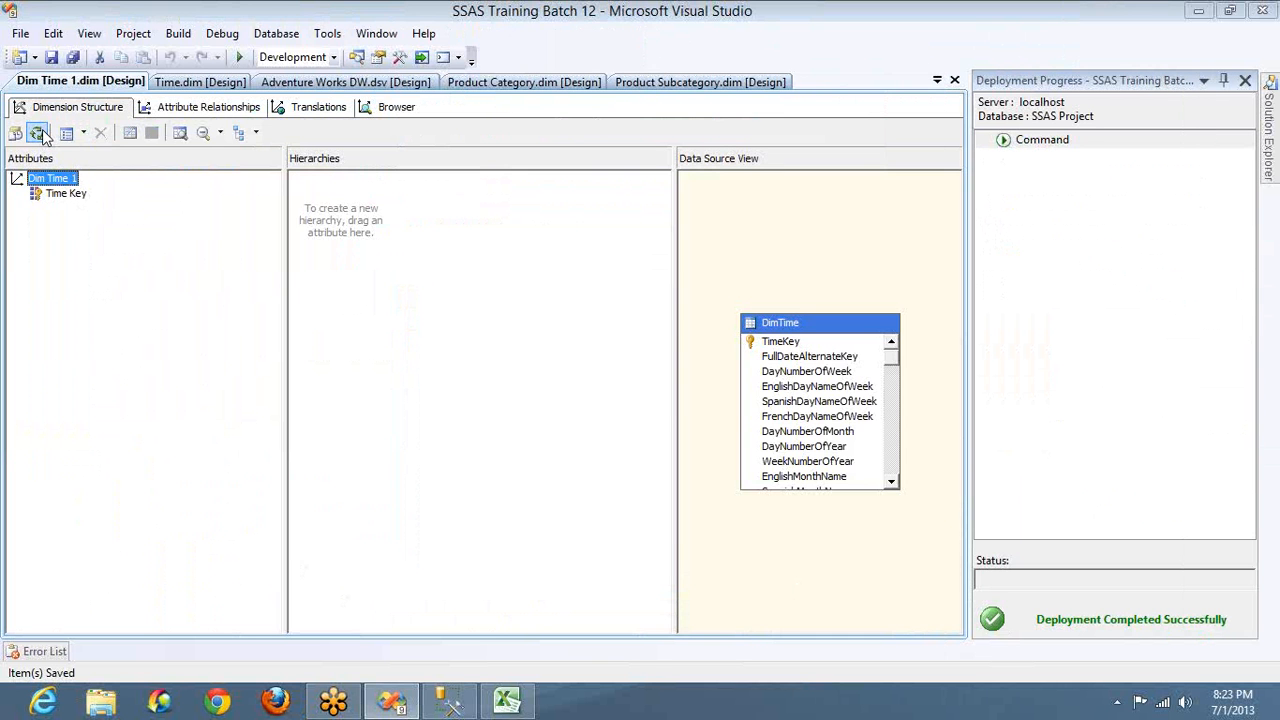
key(Return)
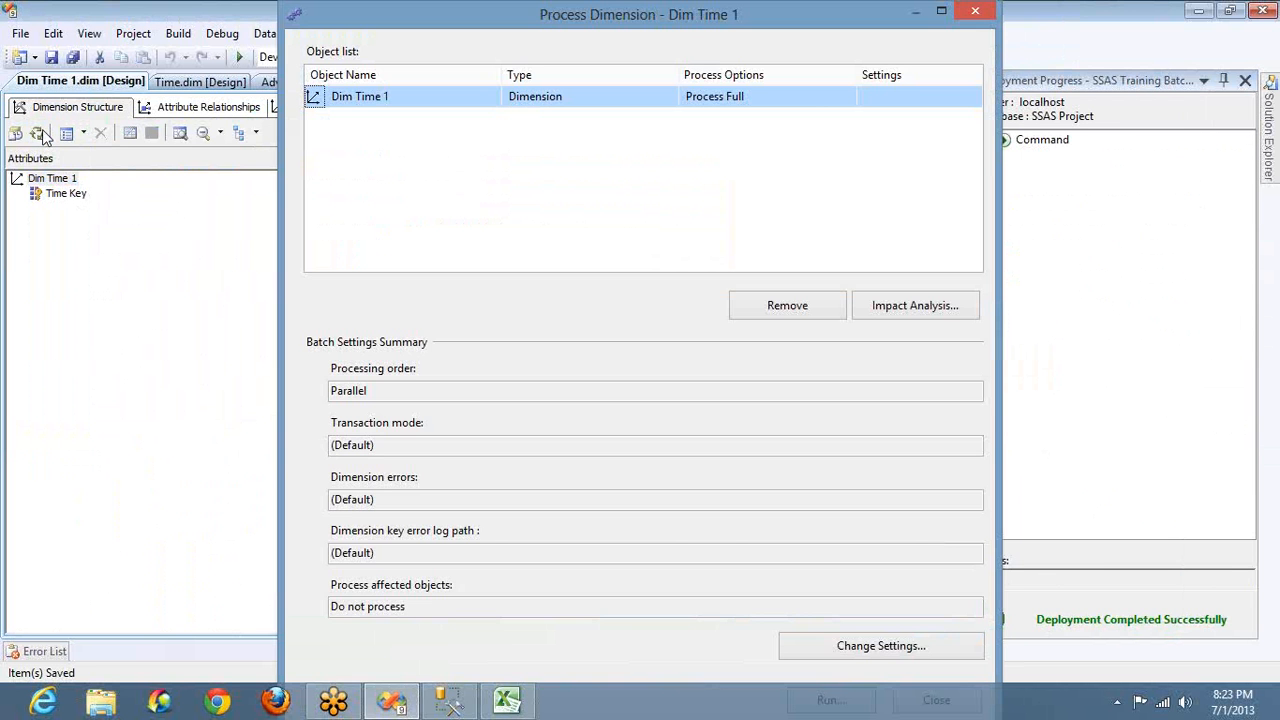
key(Return)
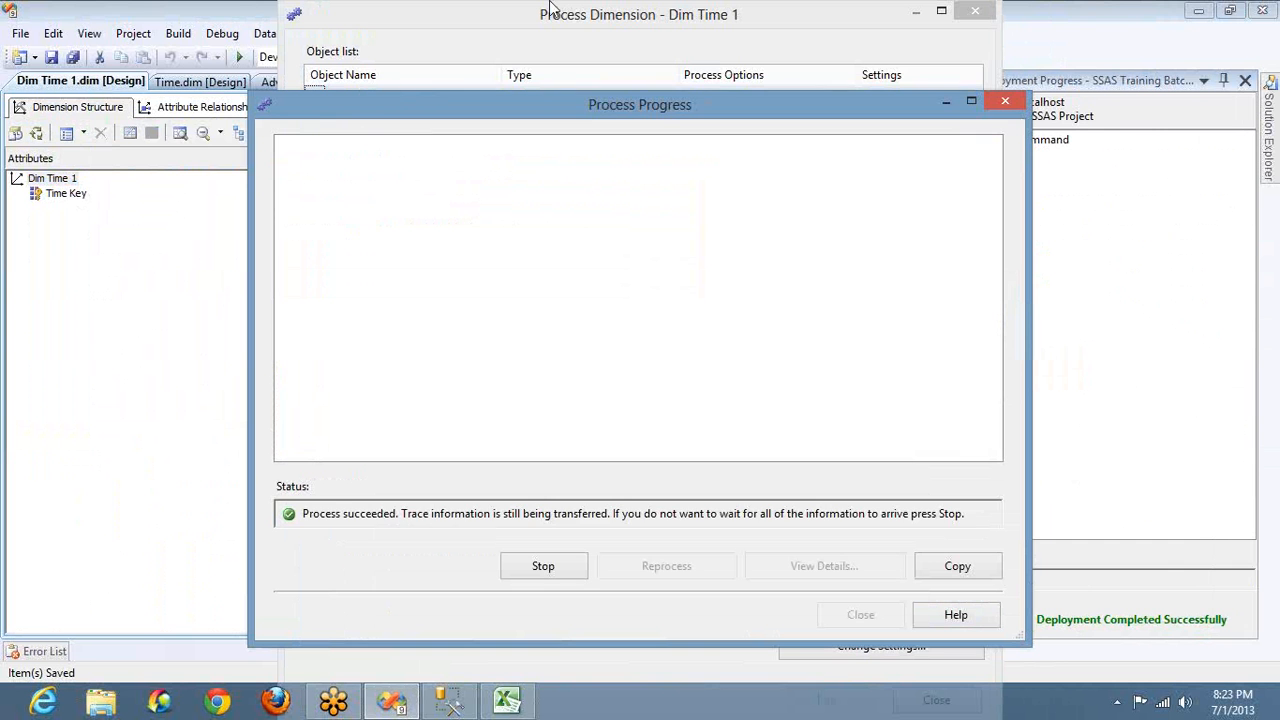
click(1003, 97)
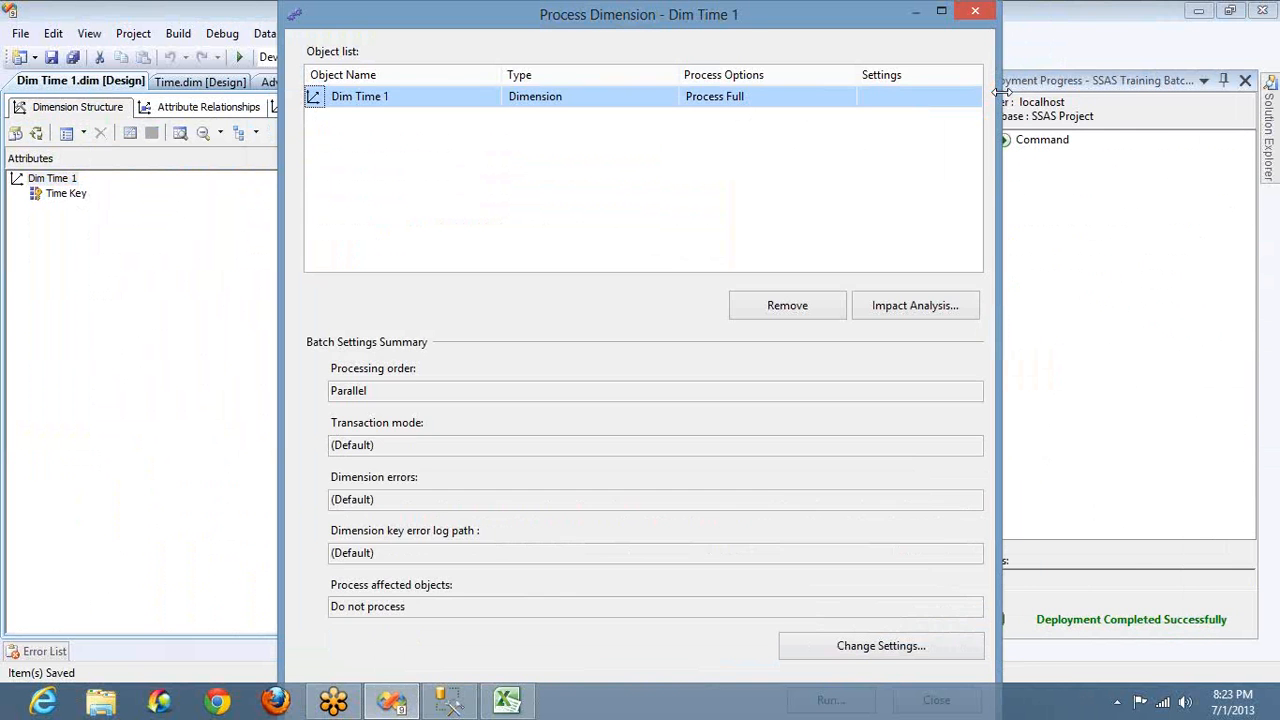
click(978, 14)
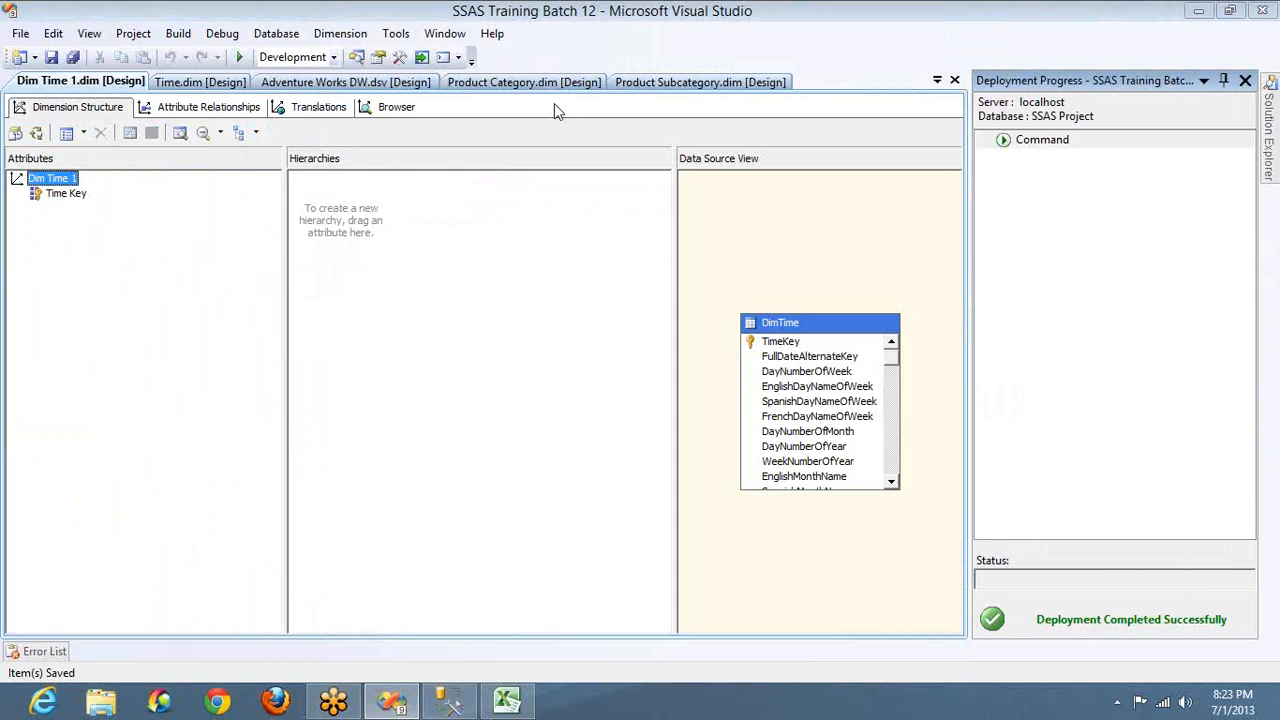
Browse the members of the Time Key hierarchy in Dim Time 1 and check which hierarchies are available.
click(391, 108)
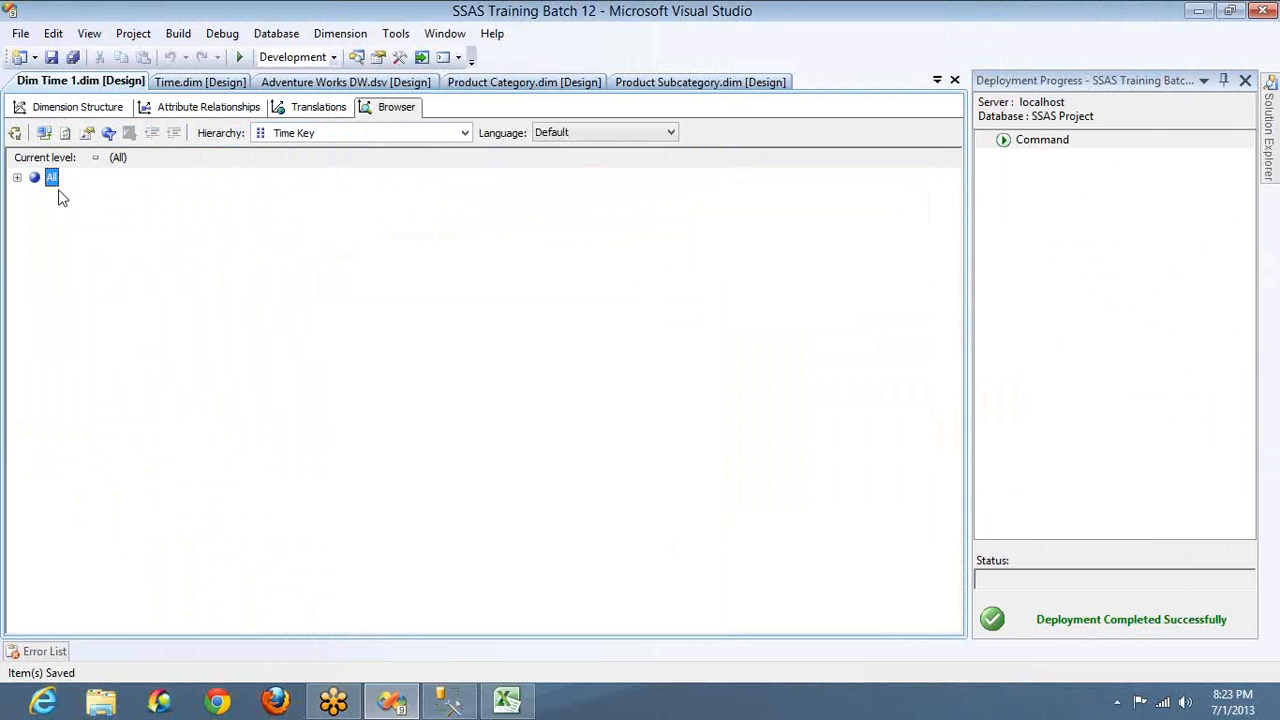
click(17, 178)
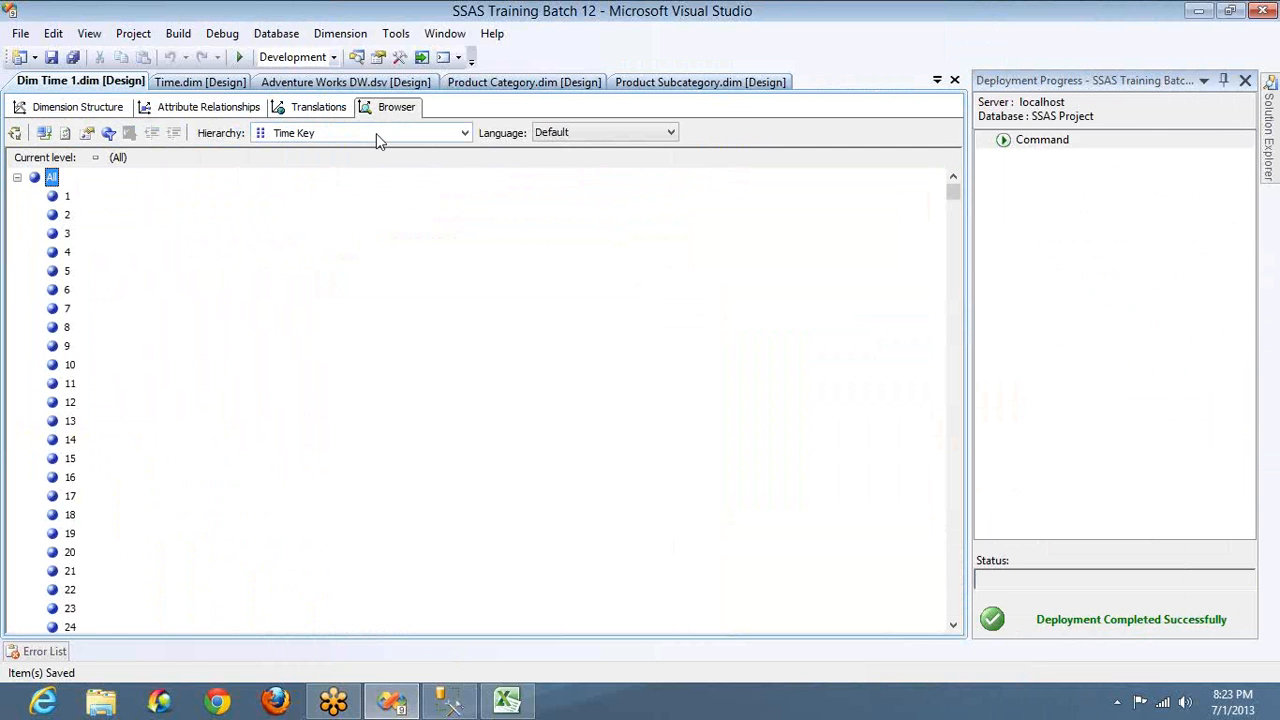
click(309, 137)
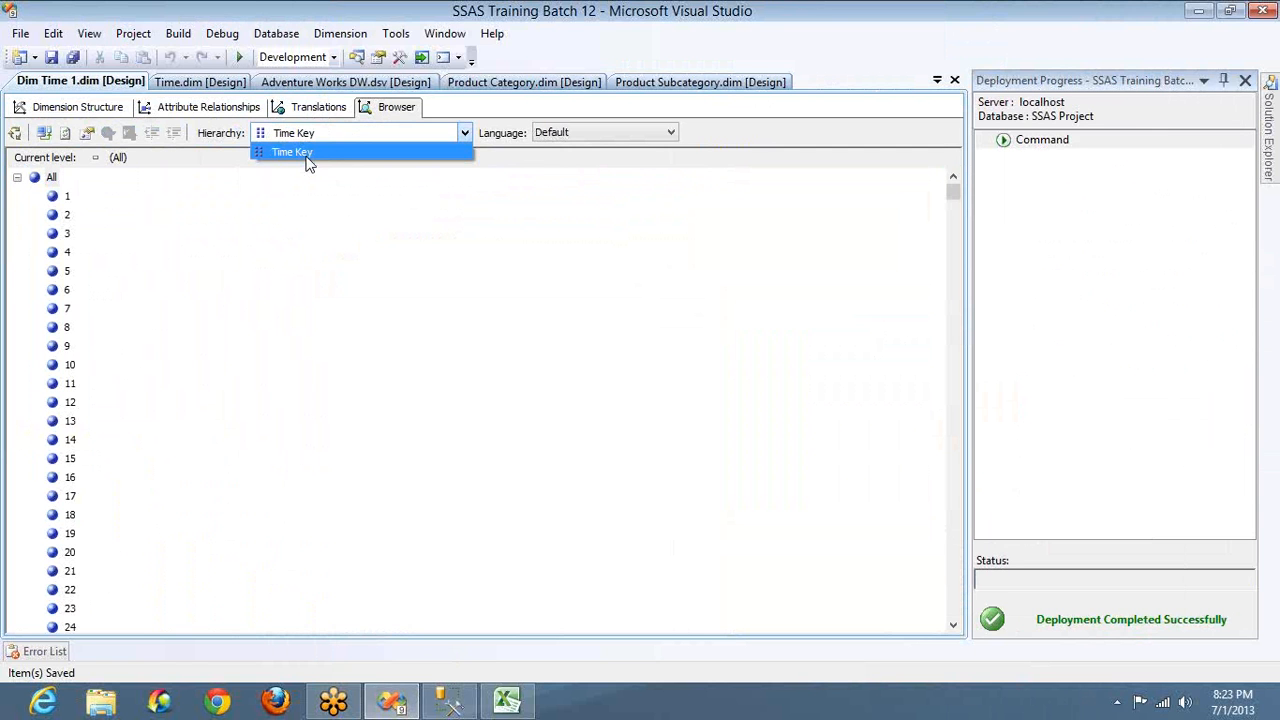
click(198, 208)
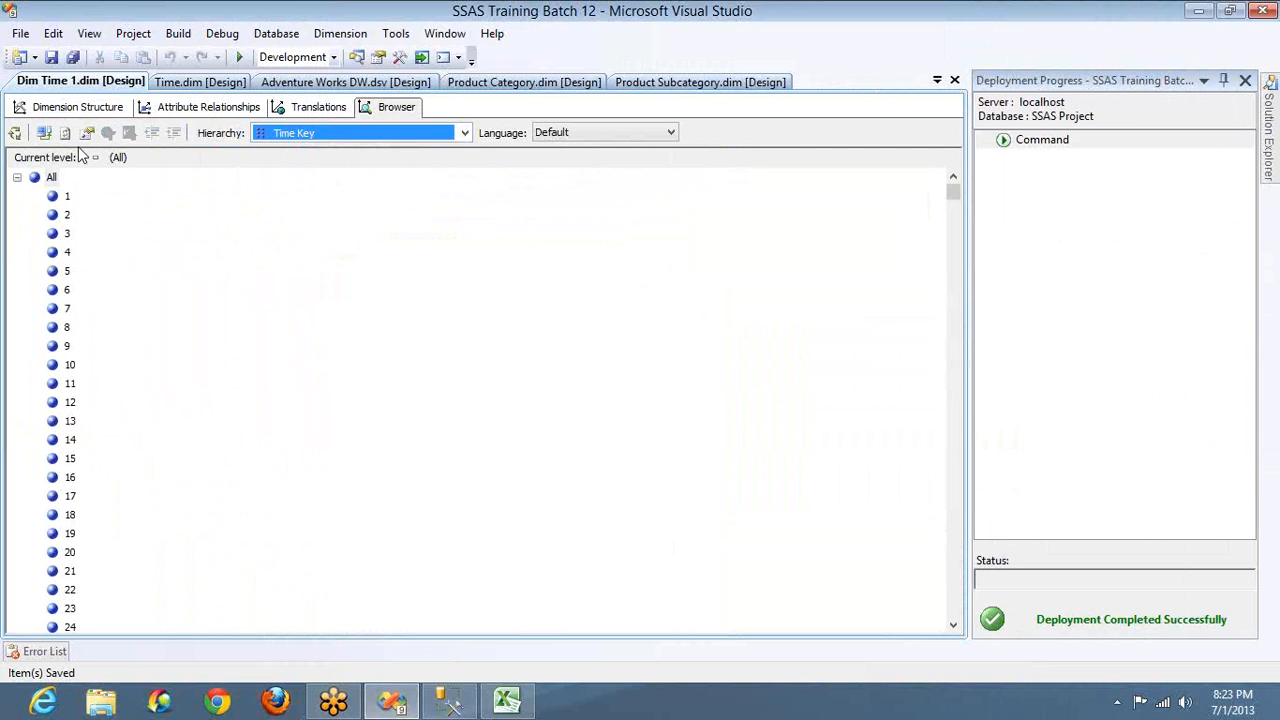
Set the Time Key attribute's NameColumn to FullDateAlternateKey from DimTime and compare it with the KeyColumns binding.
click(78, 107)
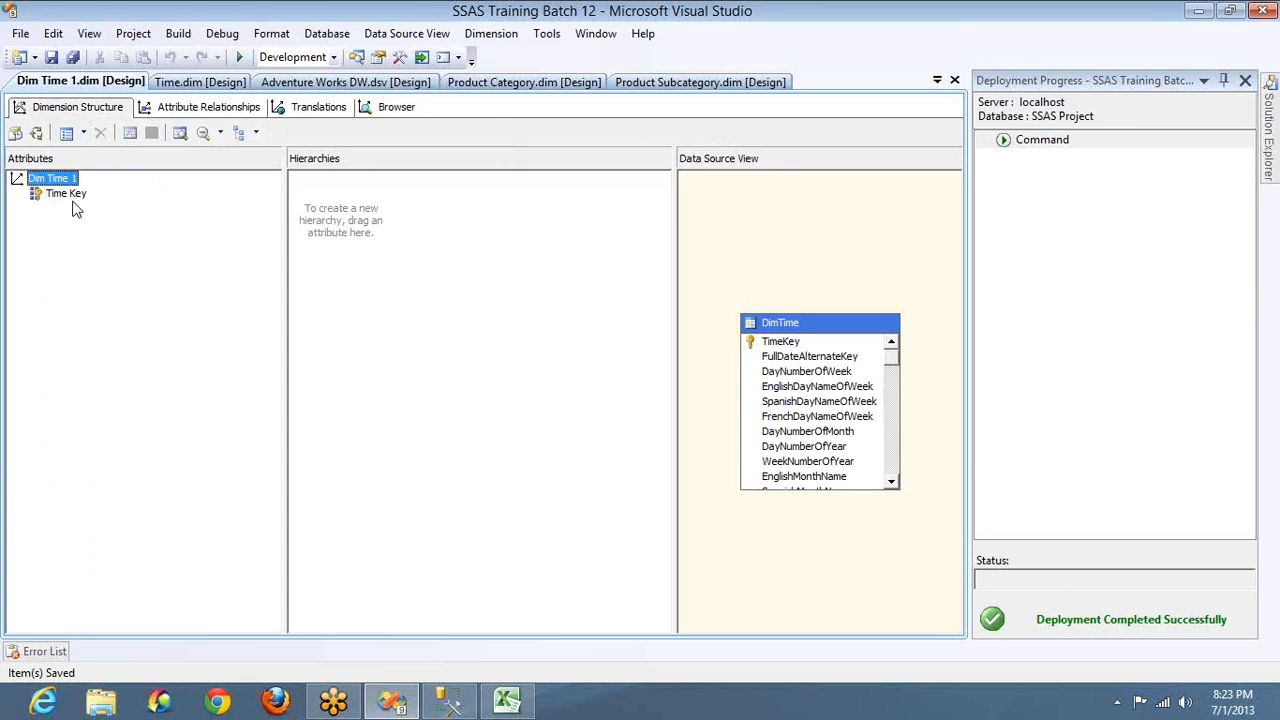
click(70, 199)
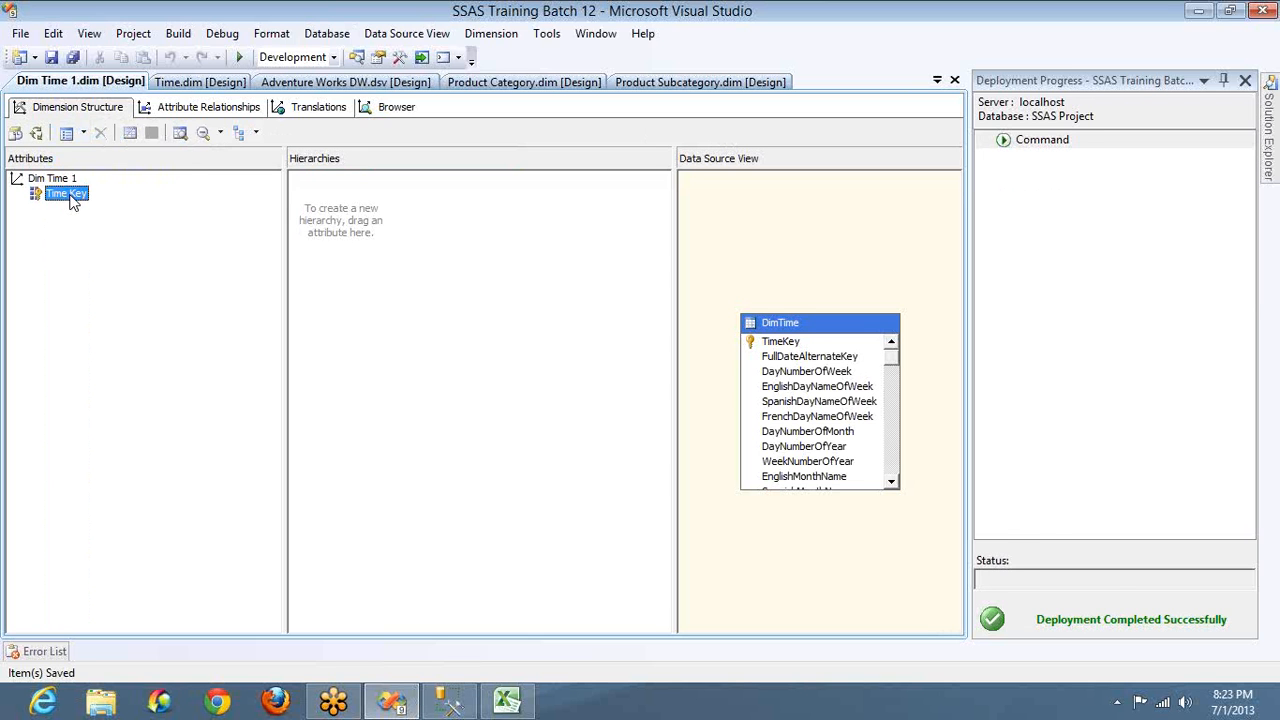
key(F4)
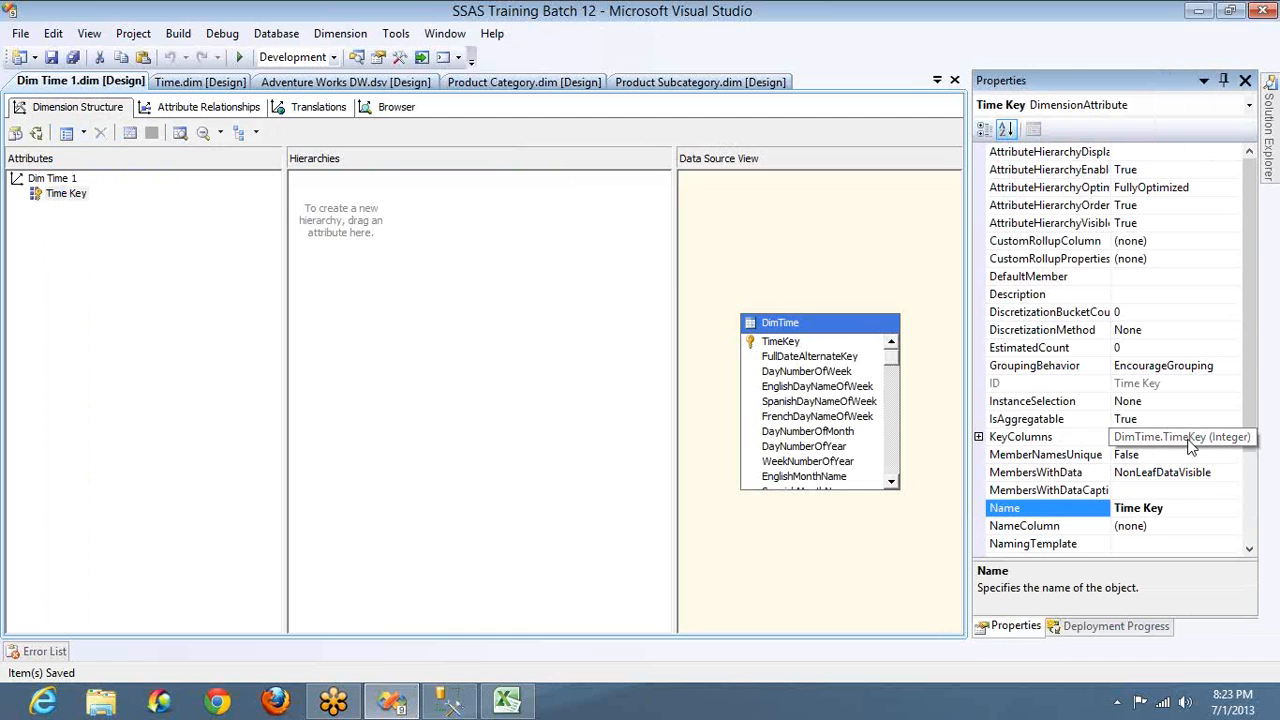
click(1214, 525)
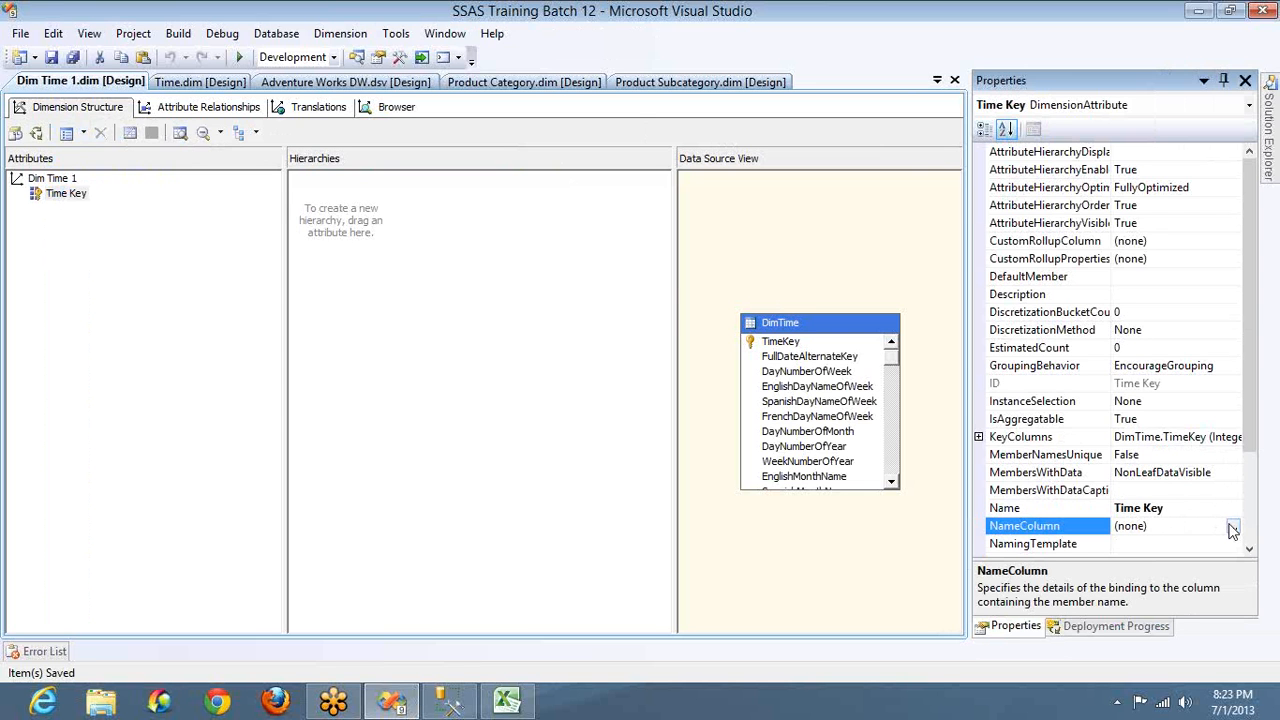
click(1233, 530)
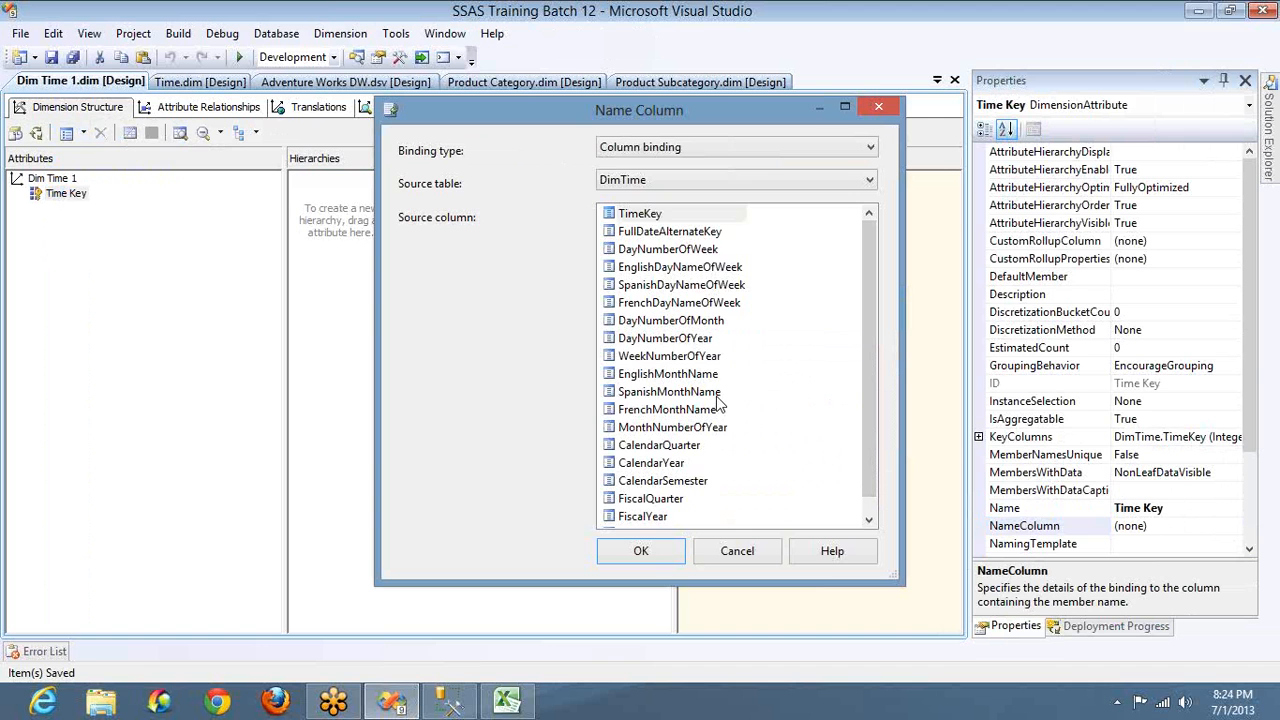
double_click(669, 237)
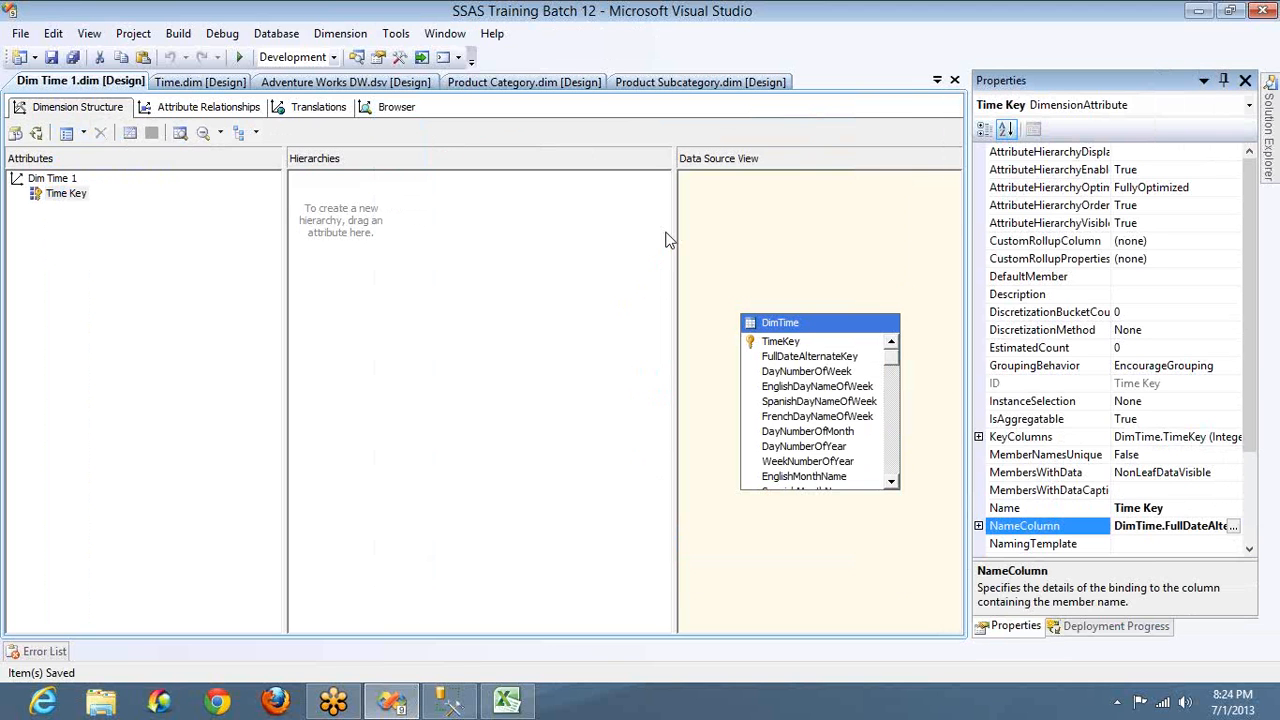
click(1178, 437)
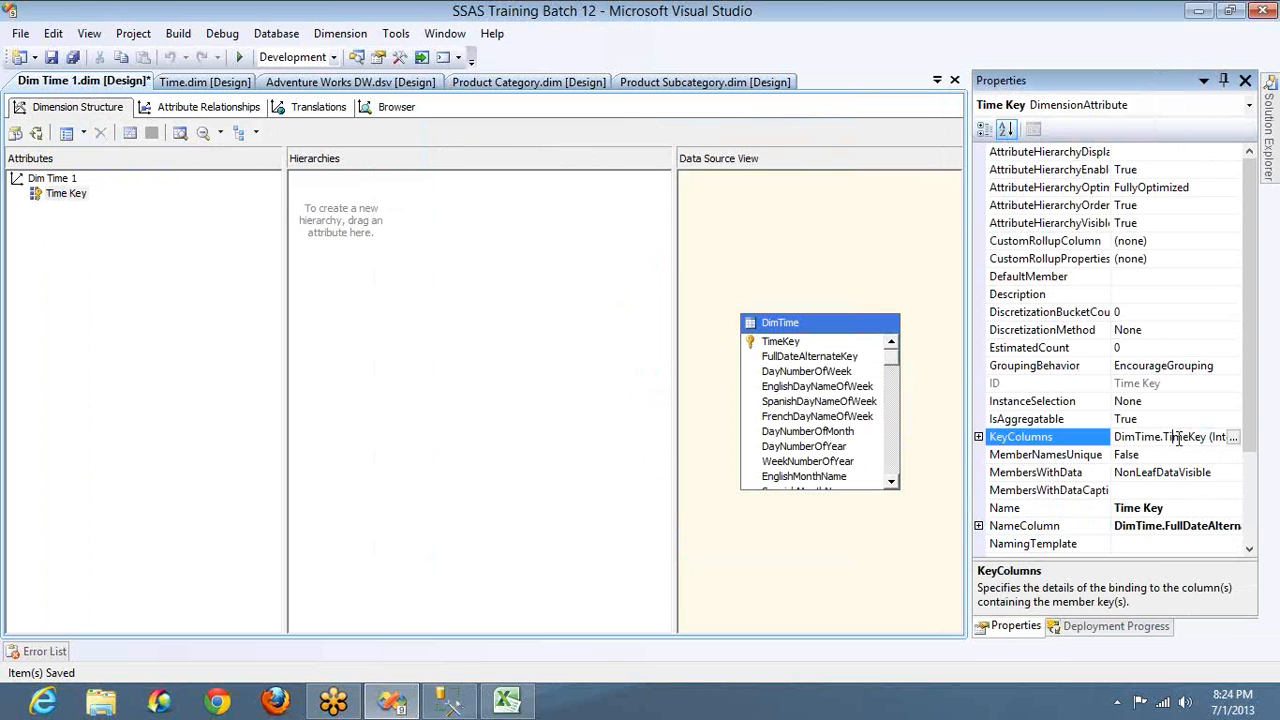
click(1181, 525)
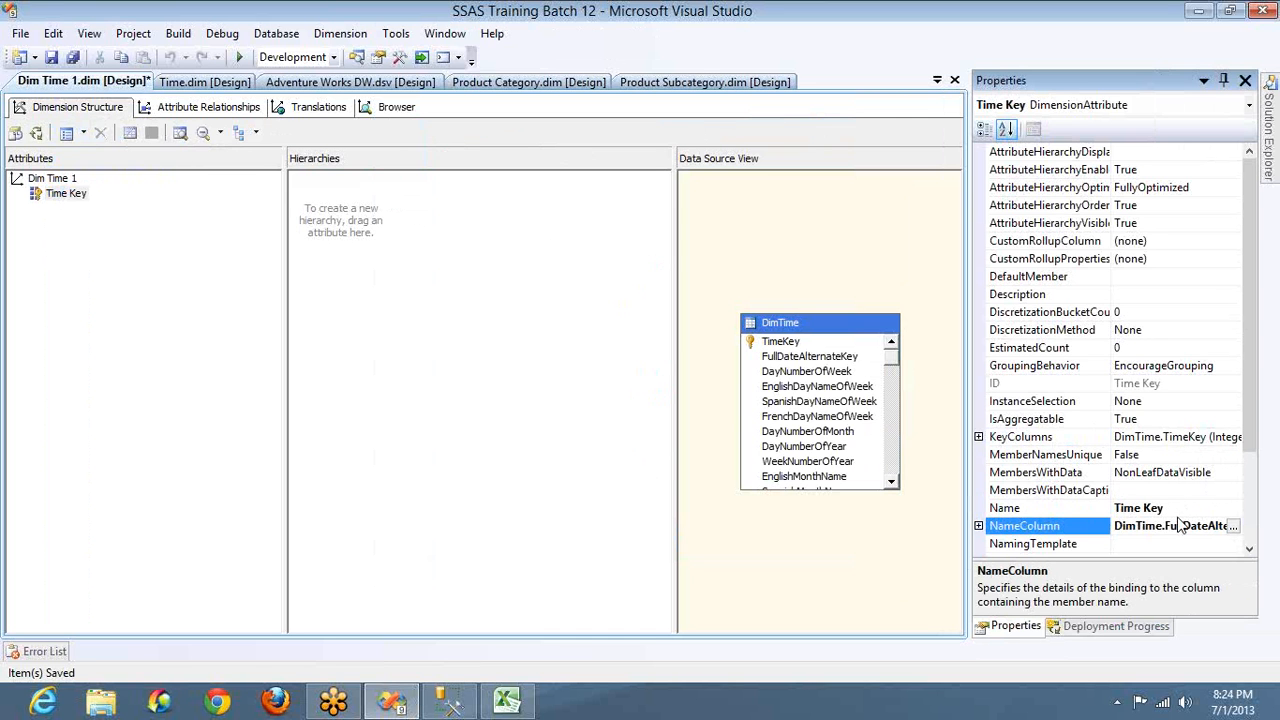
Redeploy the project and process the Dim Time 1 dimension with Process Update.
click(37, 134)
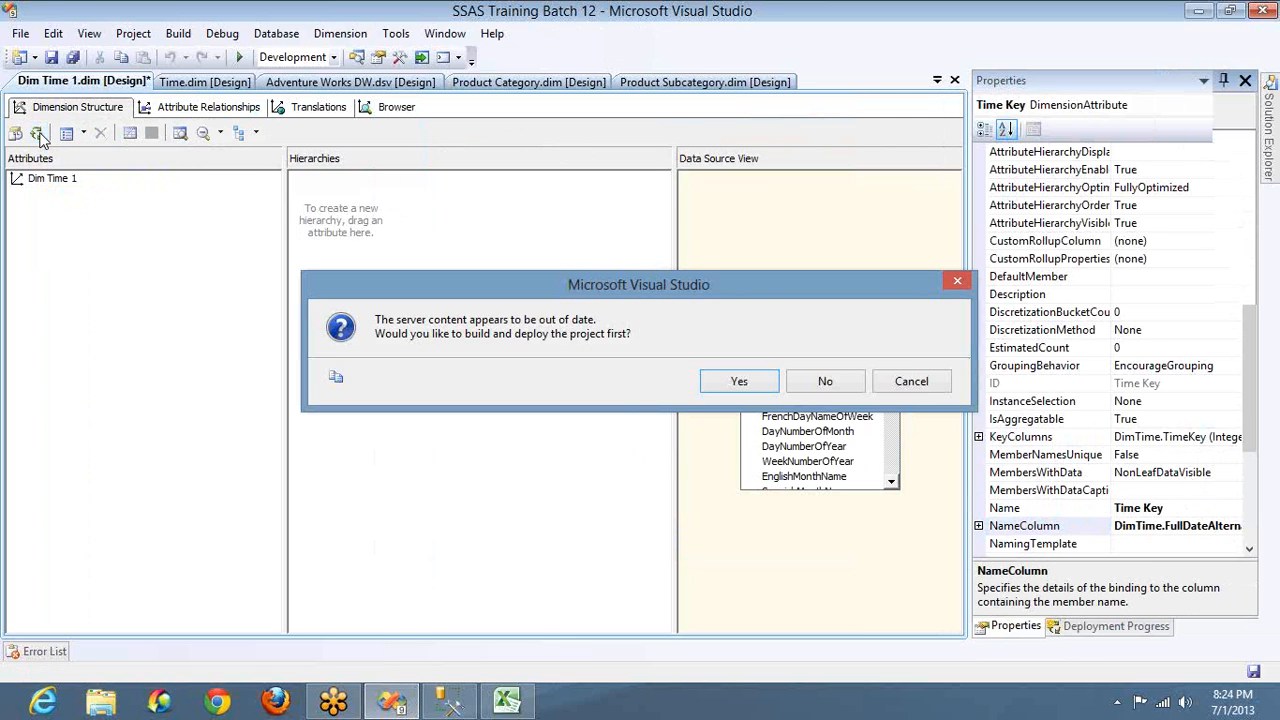
key(Return)
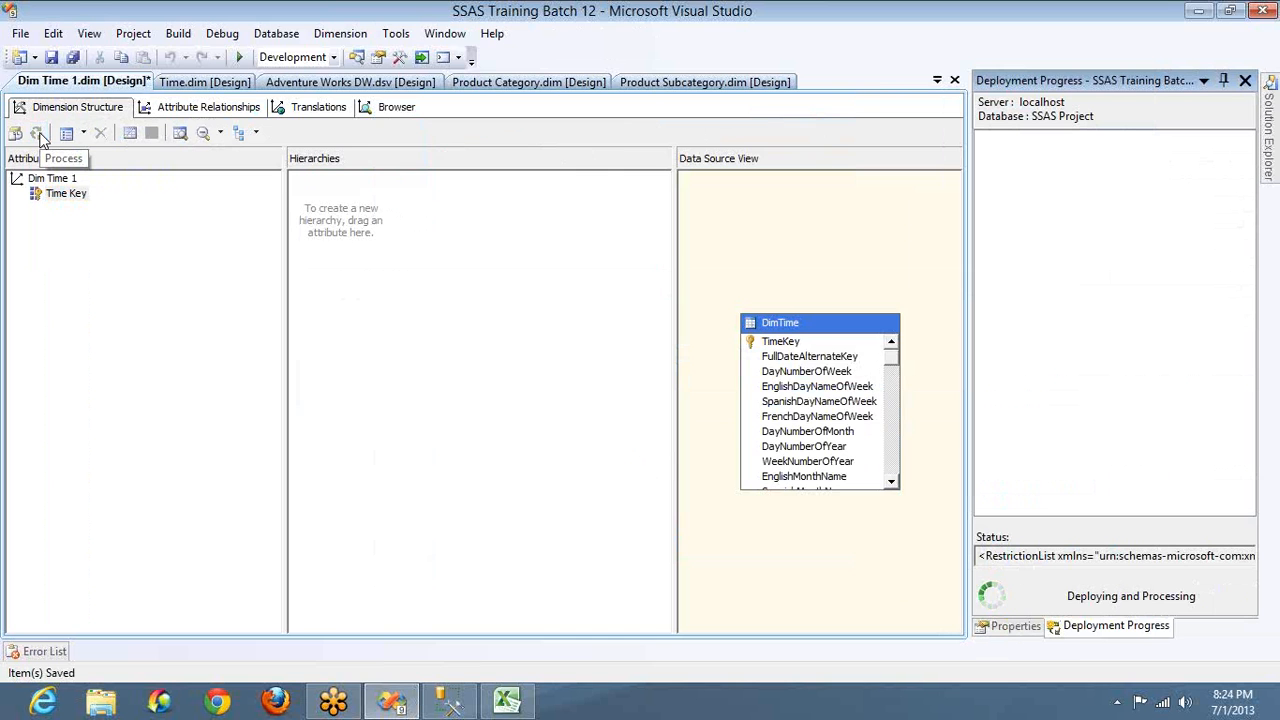
key(Return)
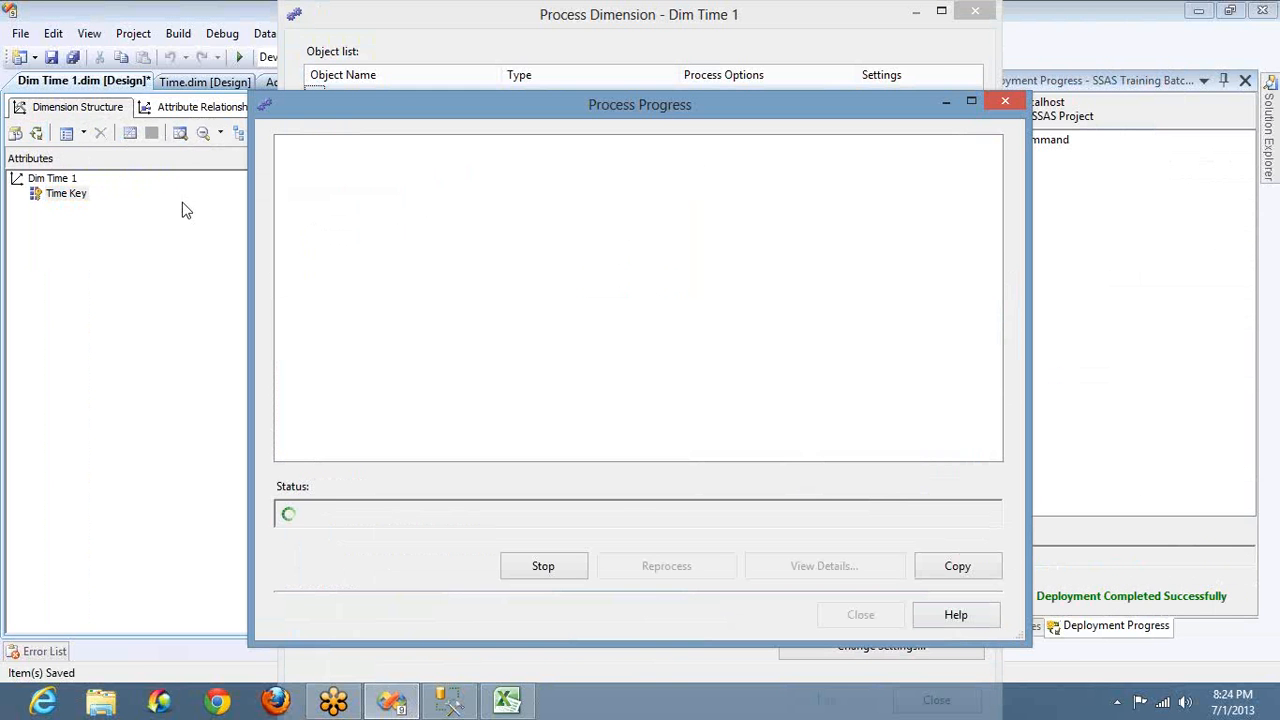
click(873, 612)
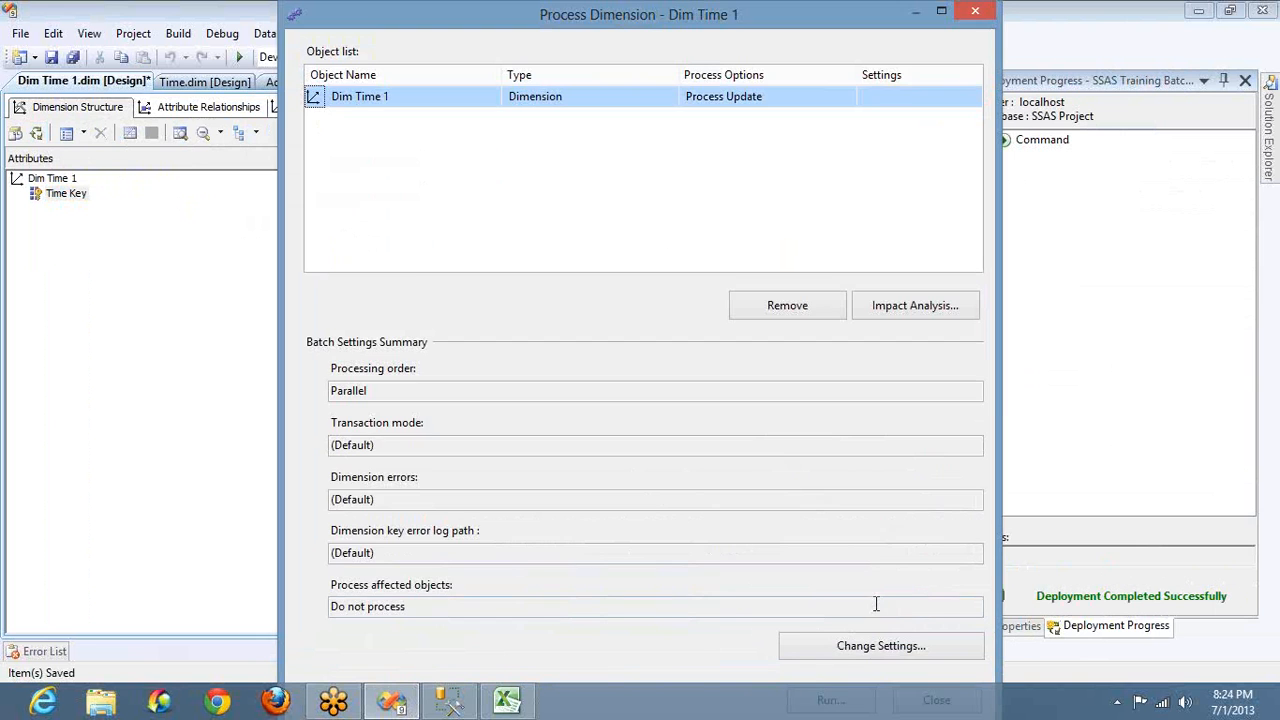
click(976, 12)
Reconnect the dimension browser and examine the names of the Time Key members, selecting the first one.
click(255, 108)
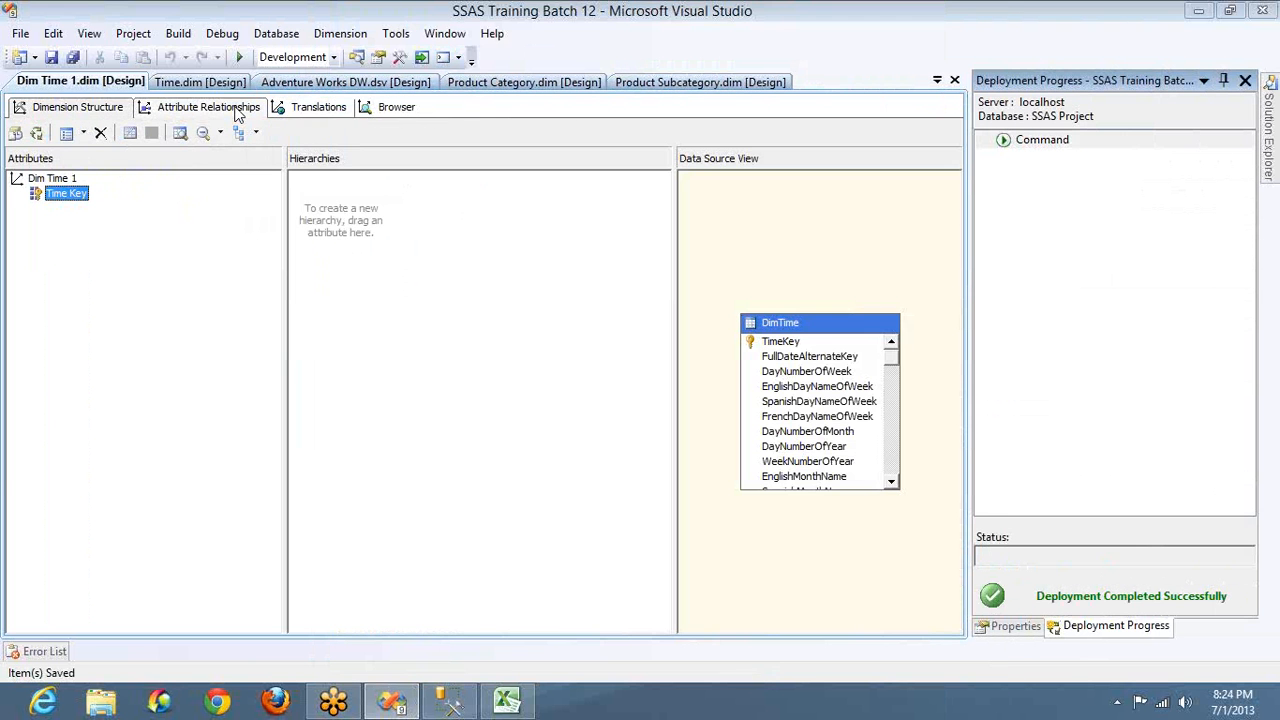
click(376, 112)
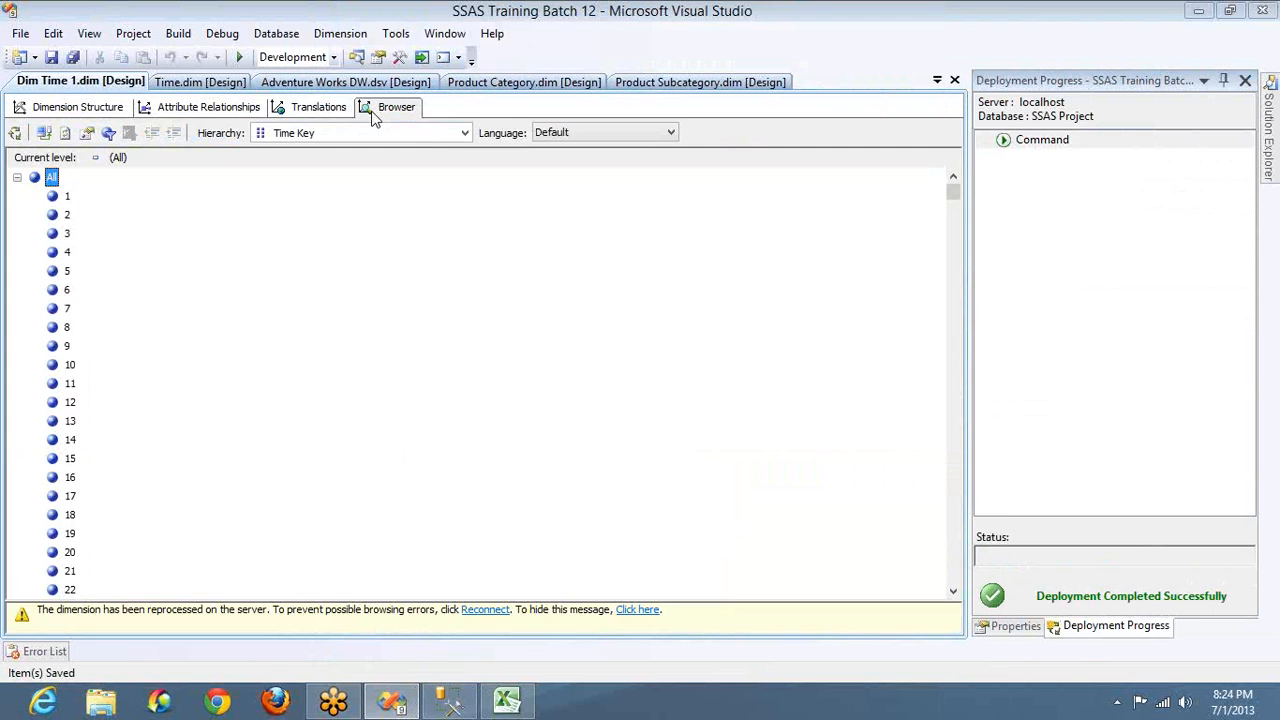
click(43, 134)
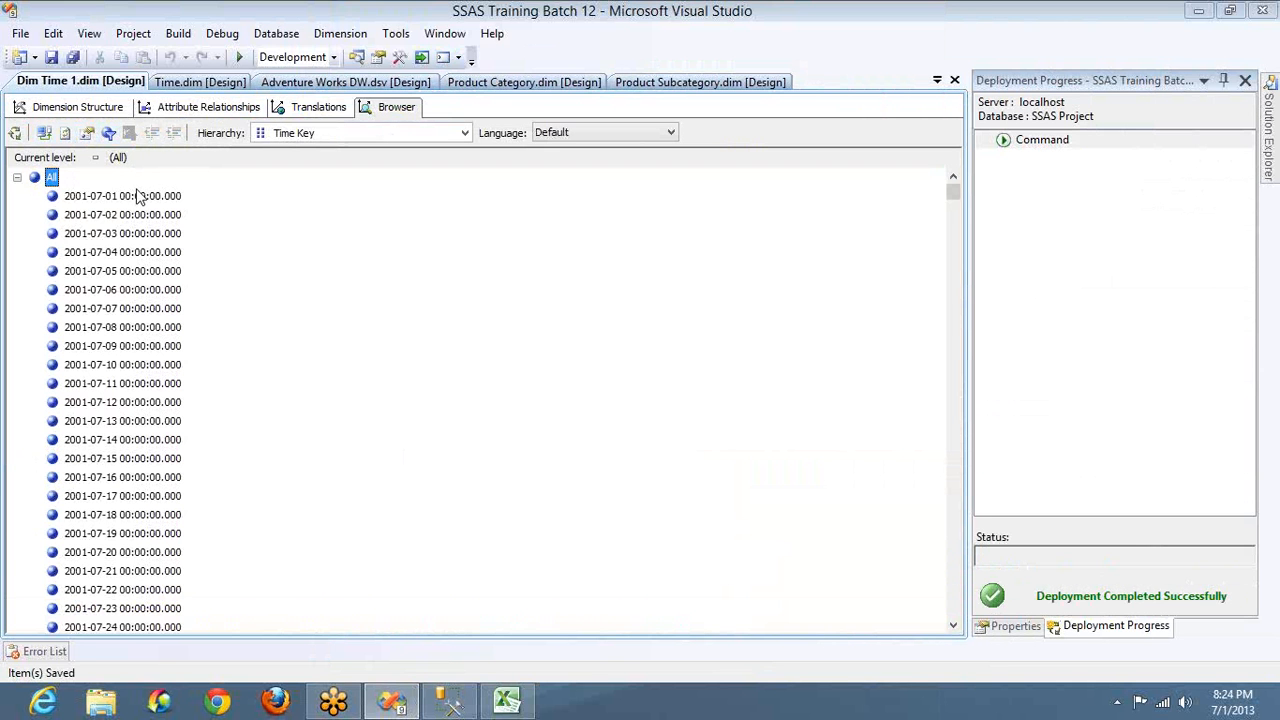
click(140, 198)
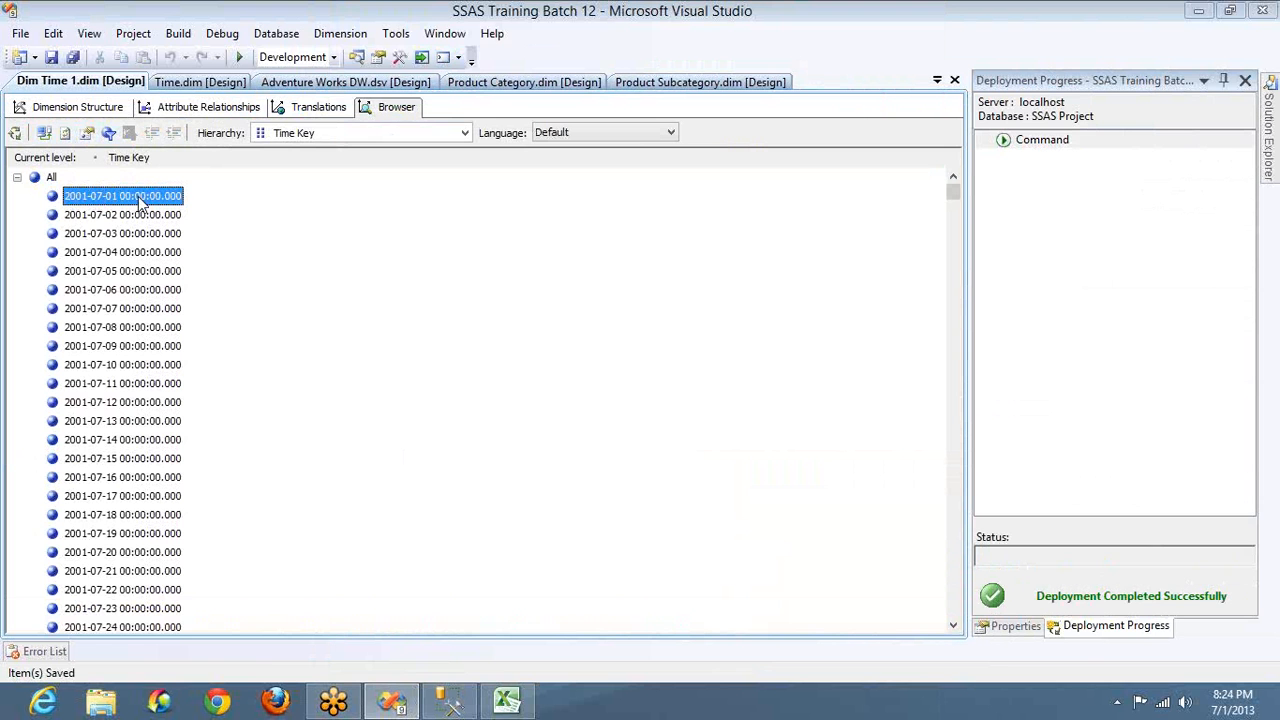
Compare the KeyColumns and NameColumn bindings of the Time Key attribute in the dimension structure.
click(45, 108)
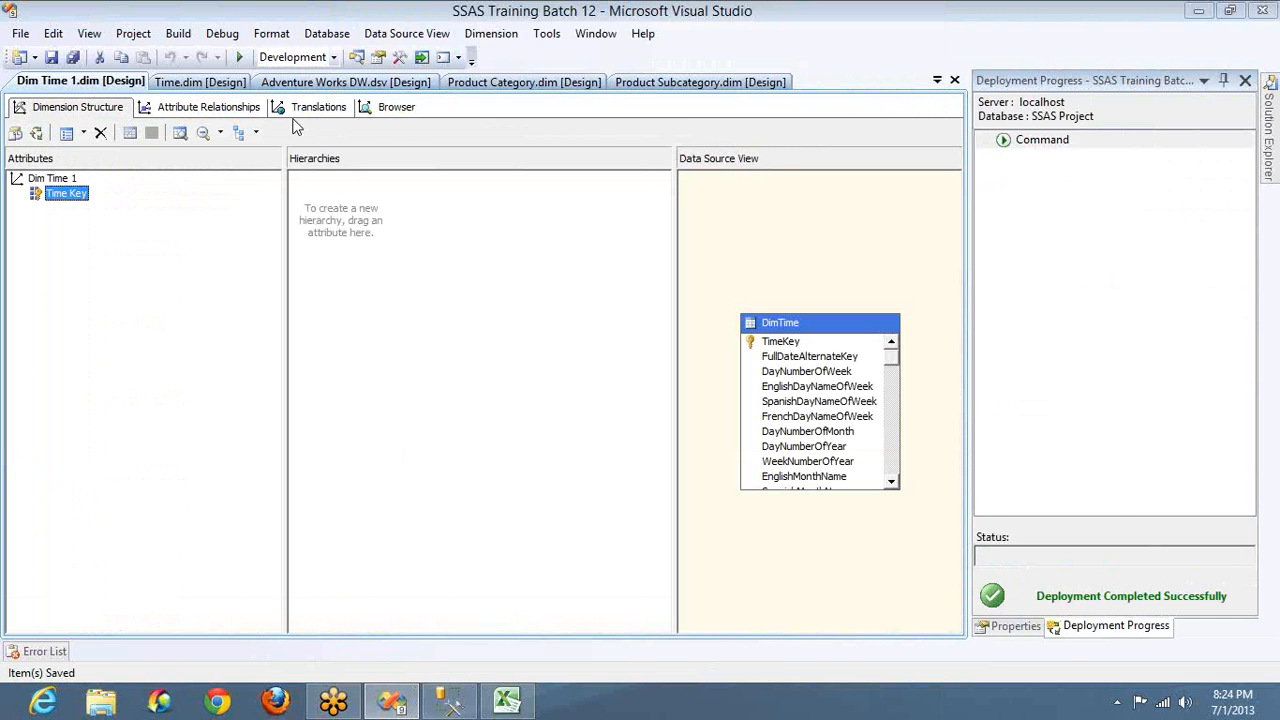
key(F4)
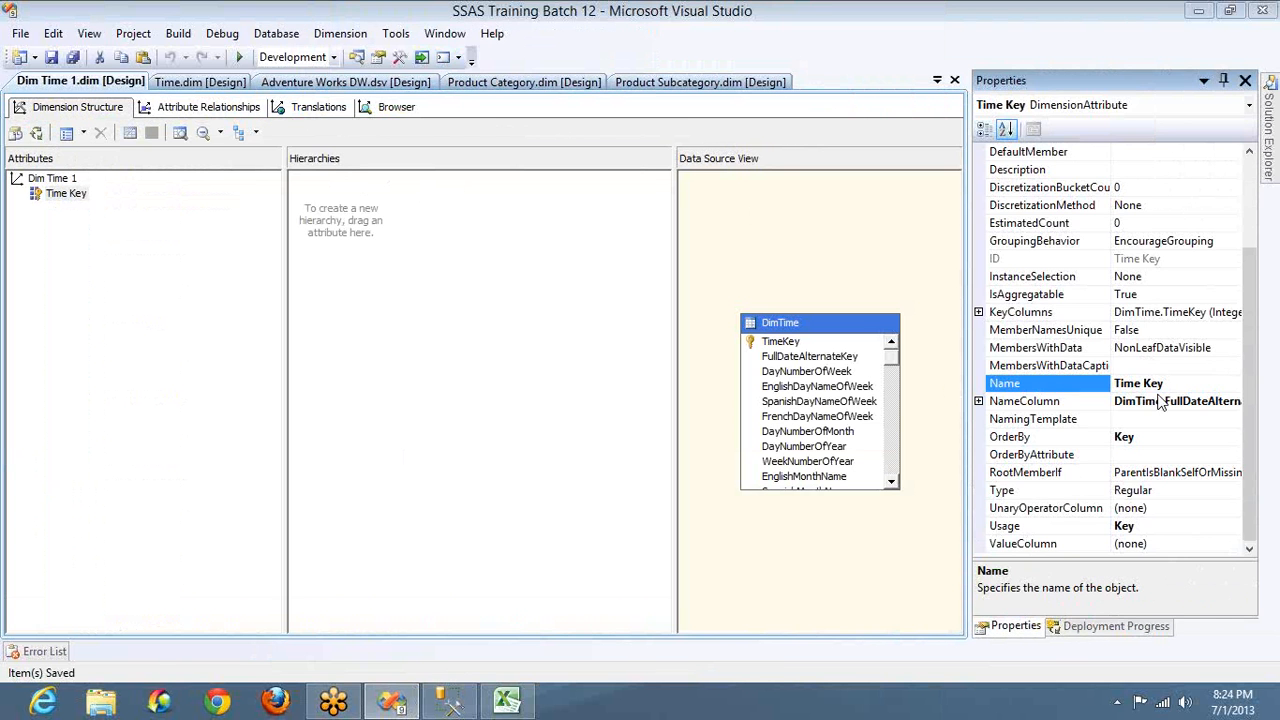
click(1185, 318)
click(1184, 400)
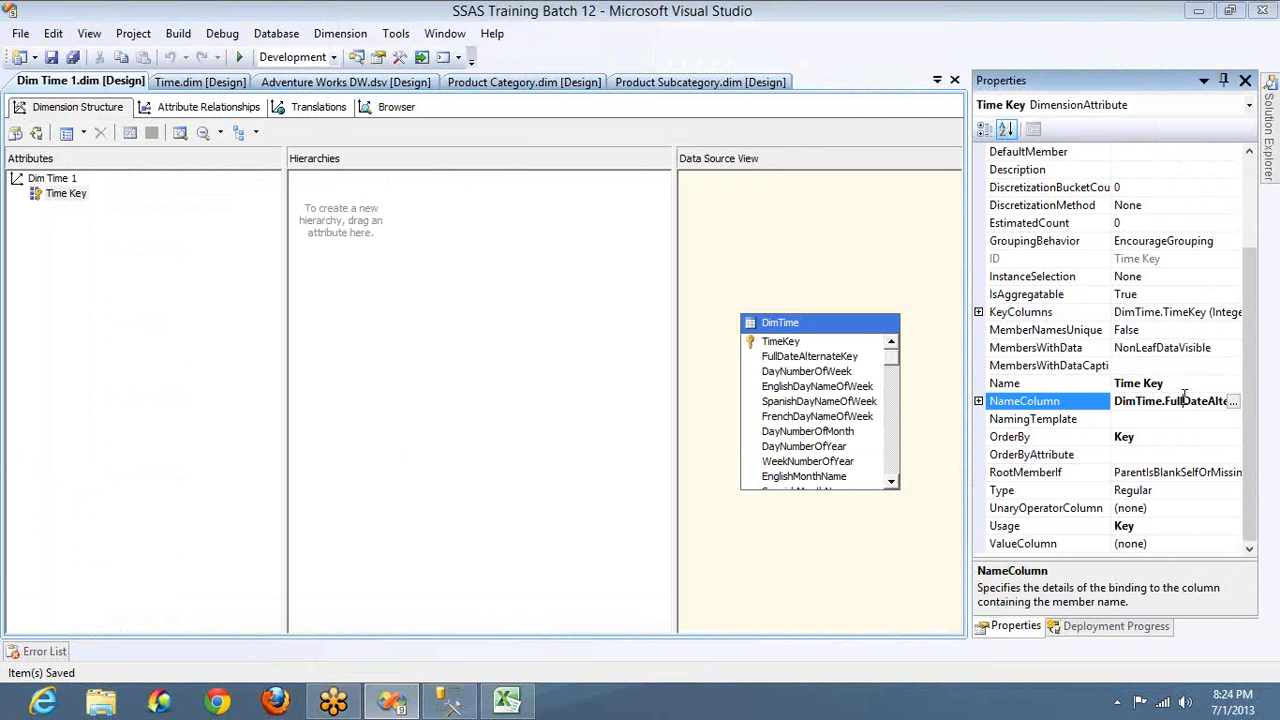
click(1207, 313)
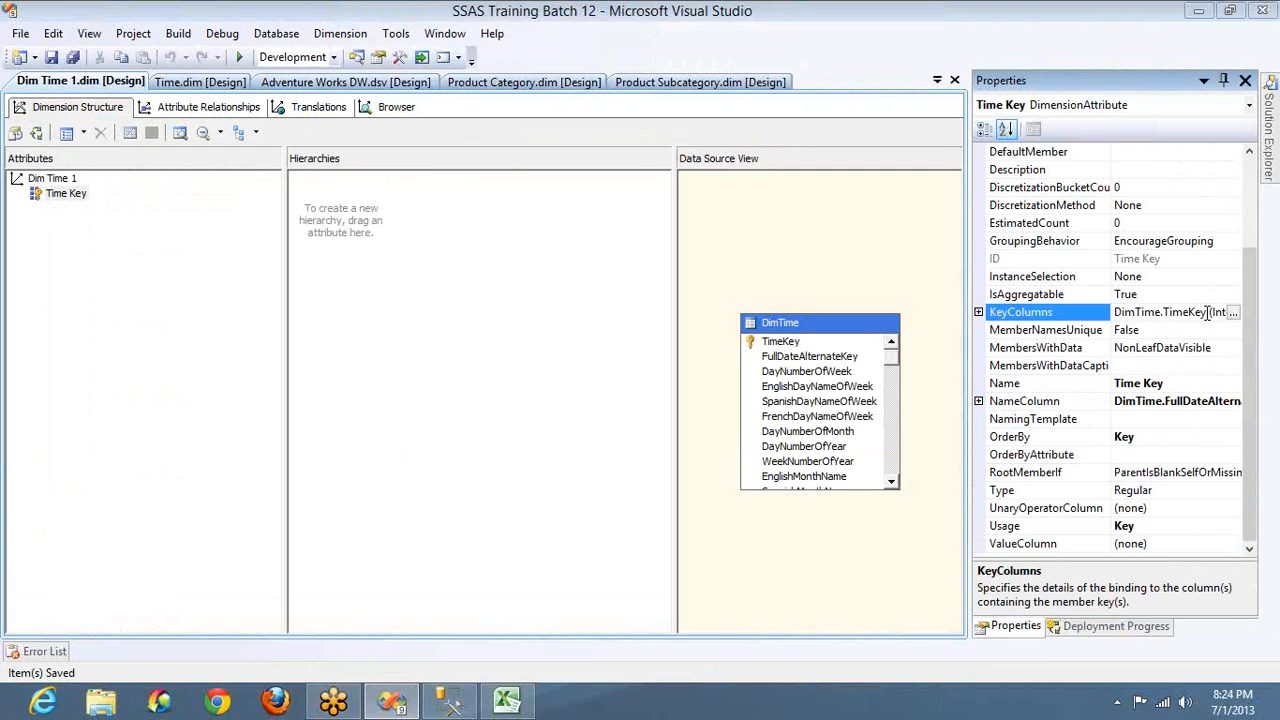
click(1201, 404)
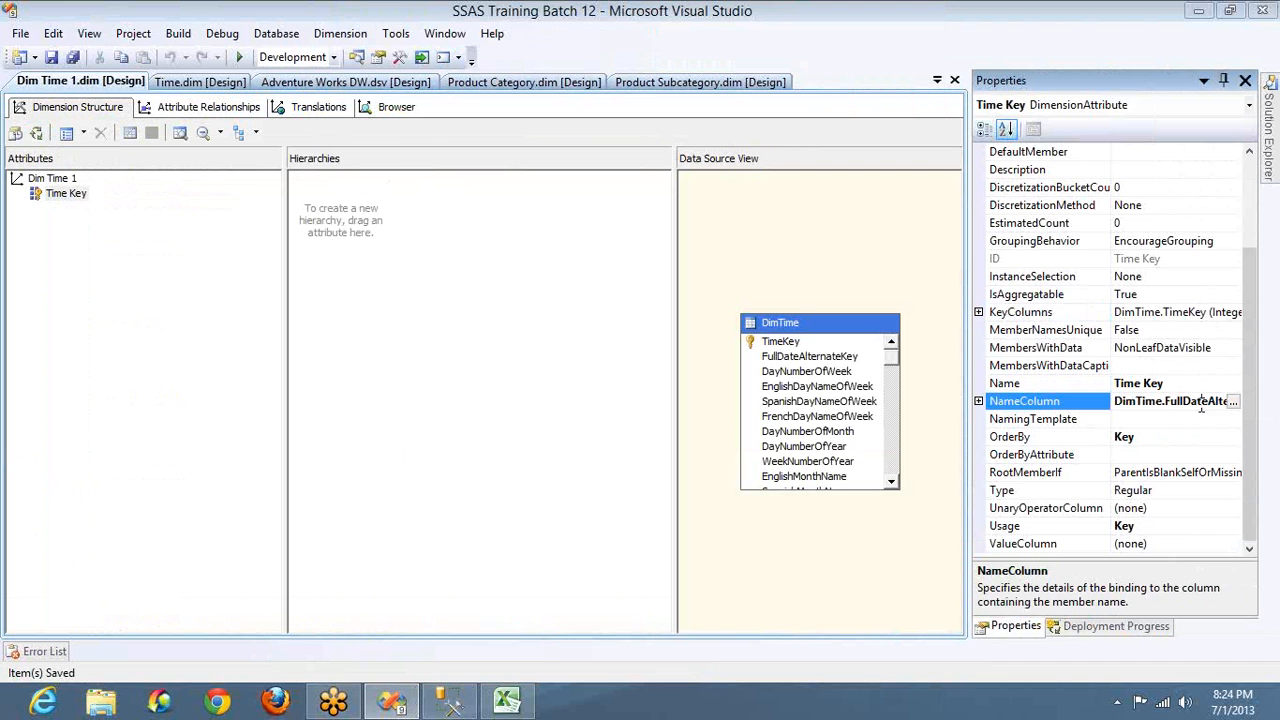
Add CalendarYear from DimTime as an attribute of Dim Time 1 and check its KeyColumns and NameColumn bindings.
click(809, 436)
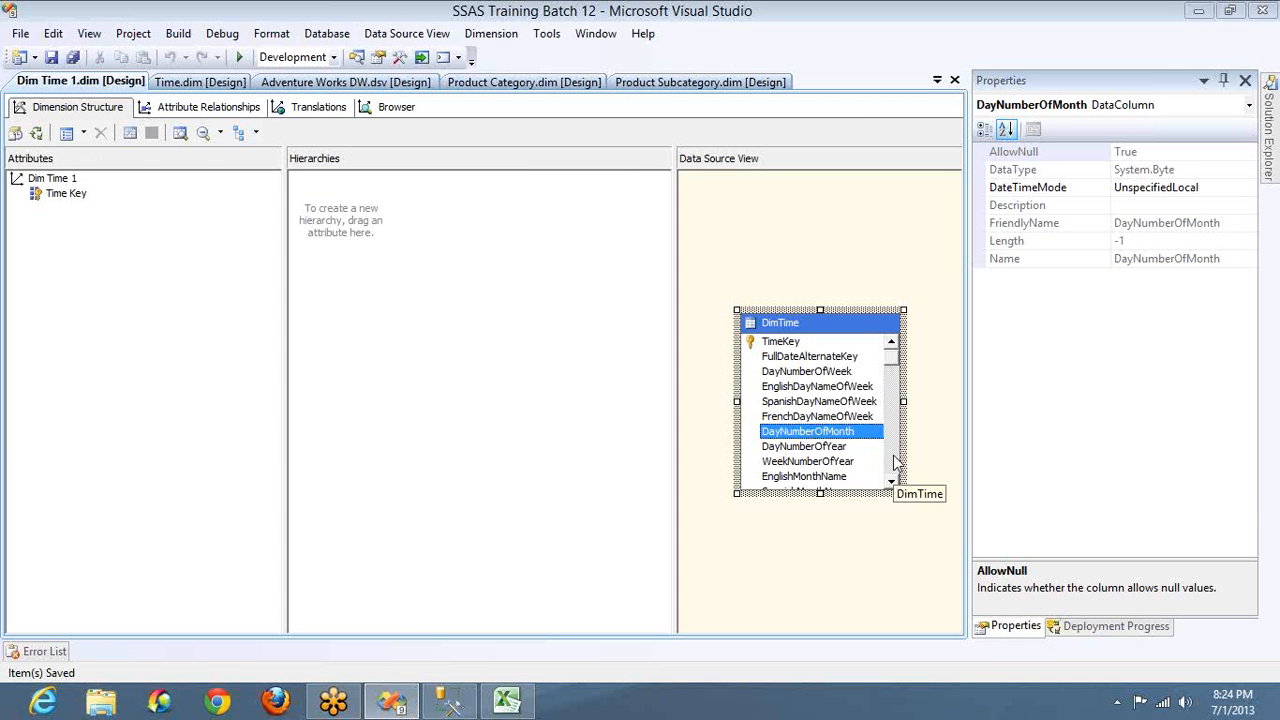
click(897, 462)
drag(800, 416, 168, 425)
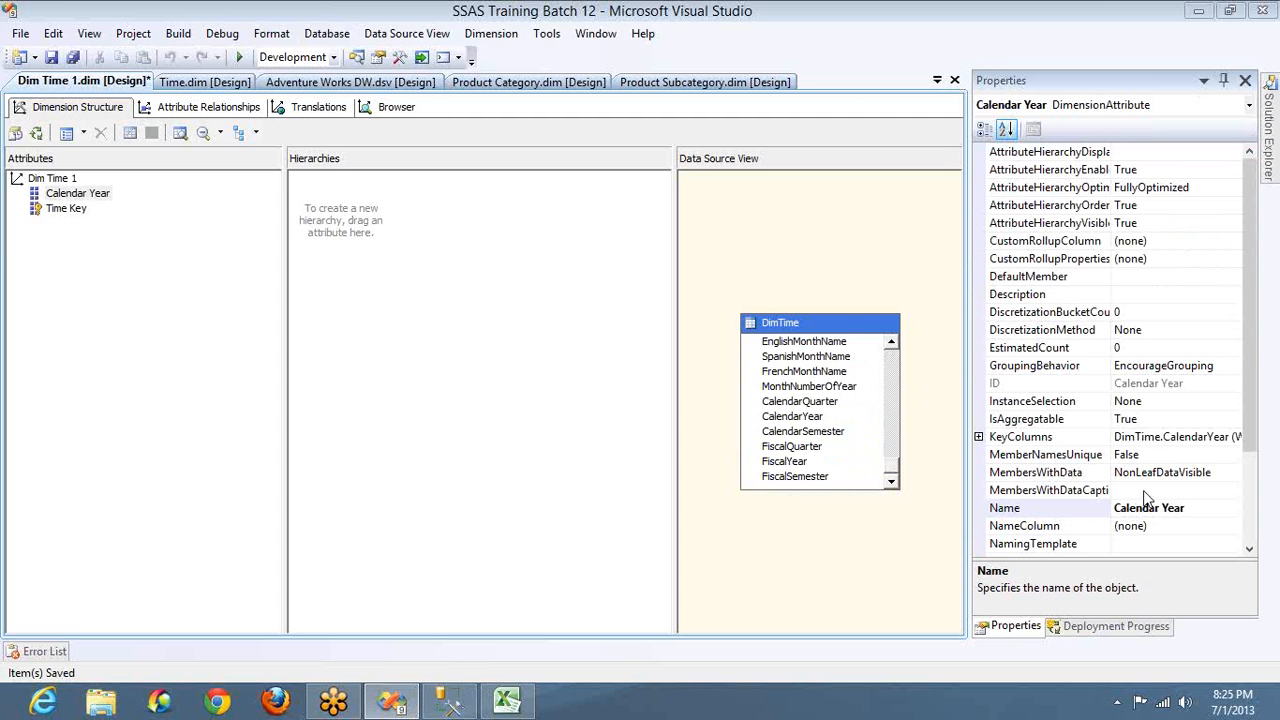
click(1167, 436)
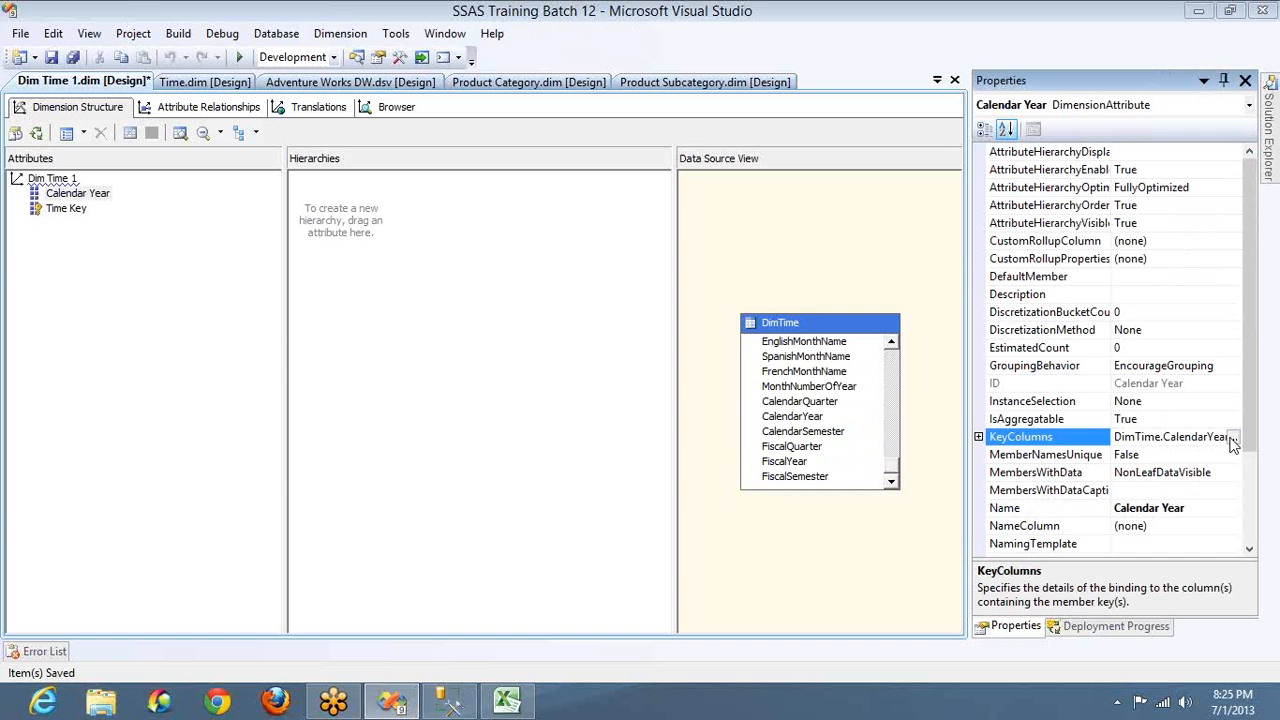
click(1189, 527)
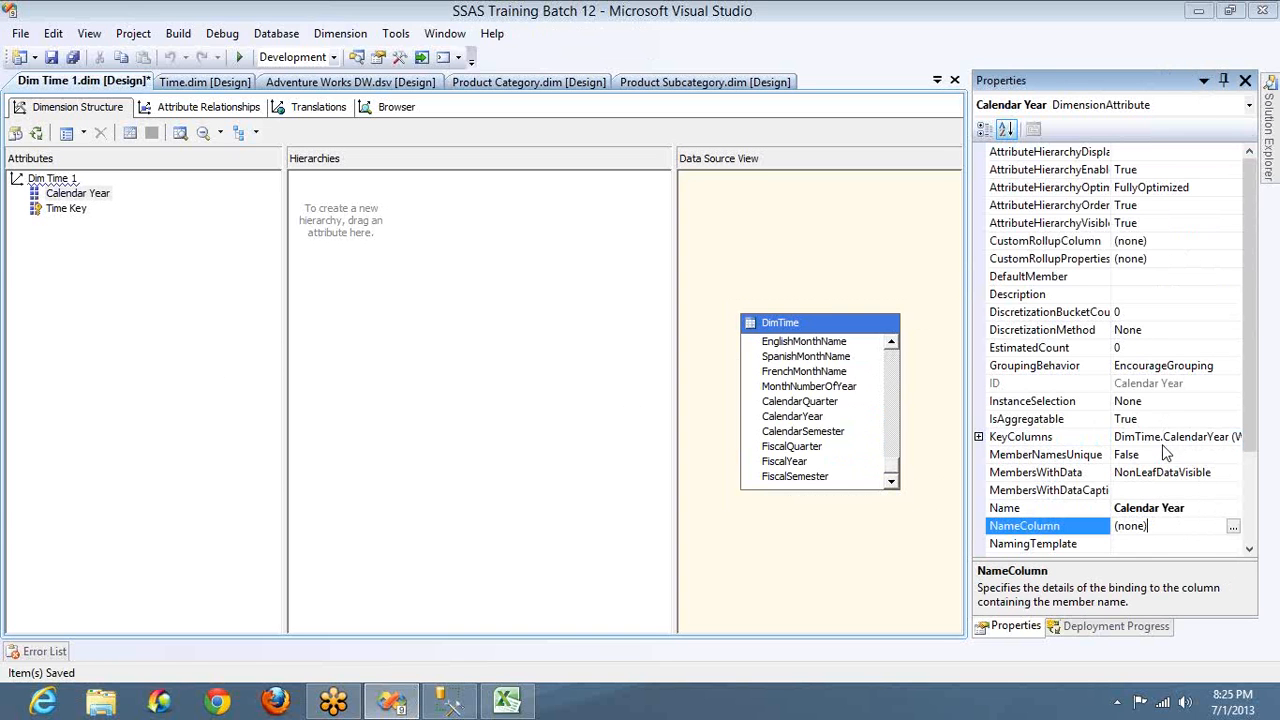
click(1168, 437)
click(1167, 526)
click(1181, 437)
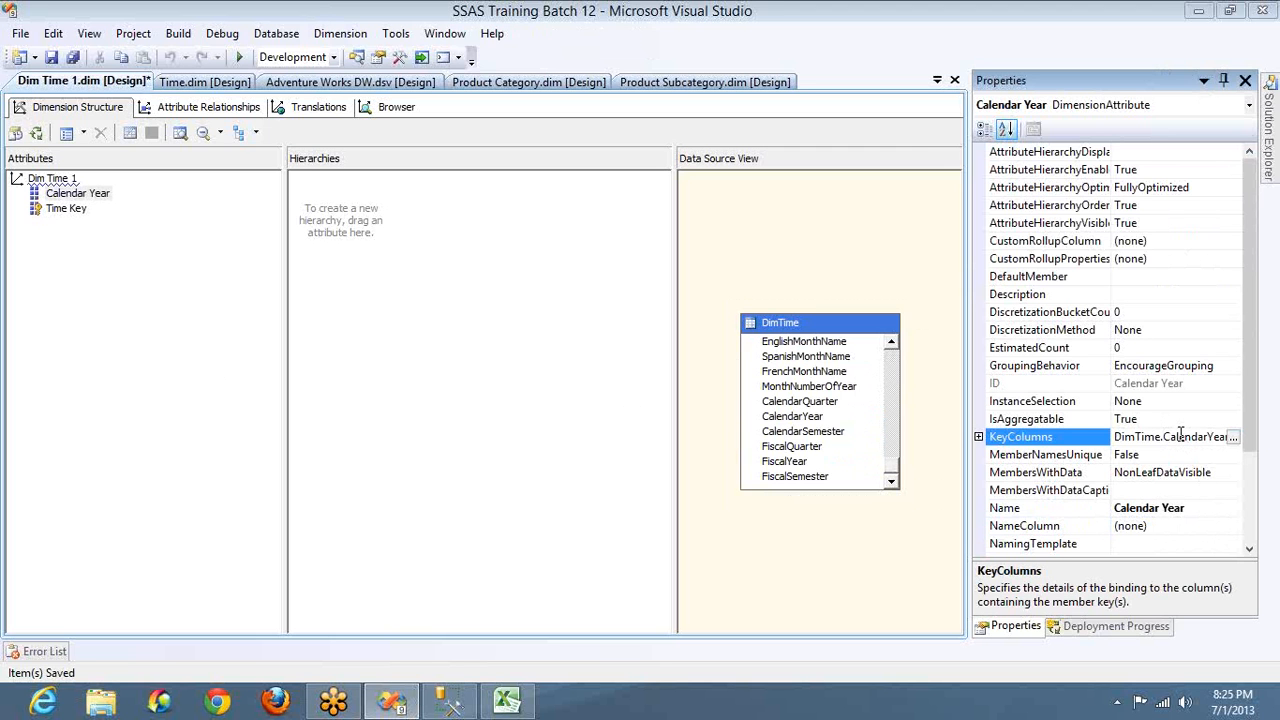
Build and deploy the project with the added attribute and process Dim Time 1 with Process Full.
click(37, 135)
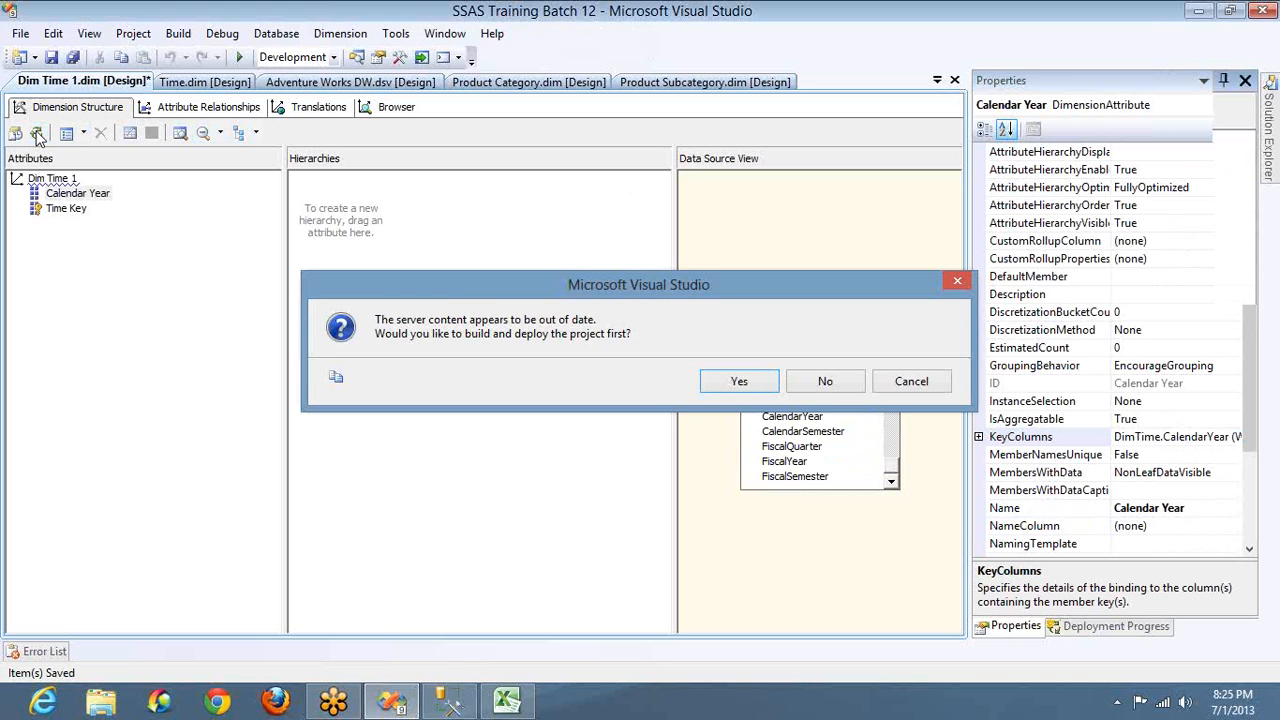
key(Return)
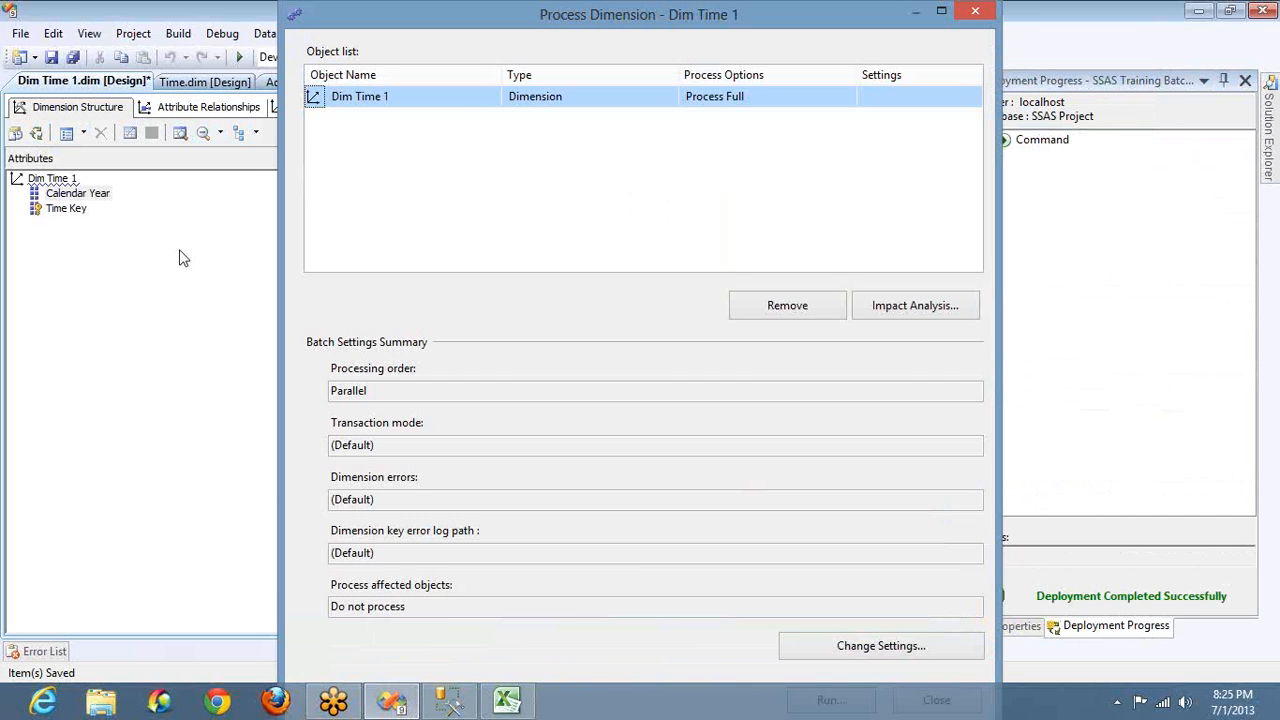
key(Return)
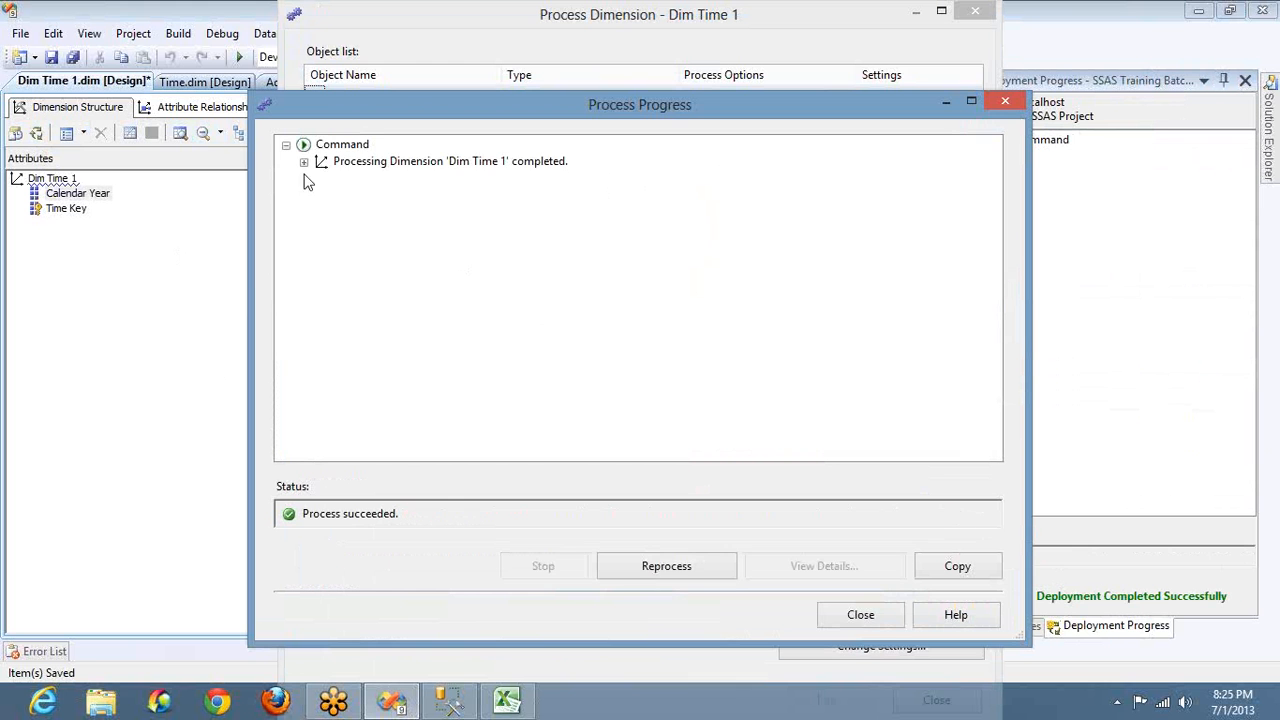
Examine the SQL query run for the Calendar Year attribute in the processing details, and close the processing windows.
click(304, 161)
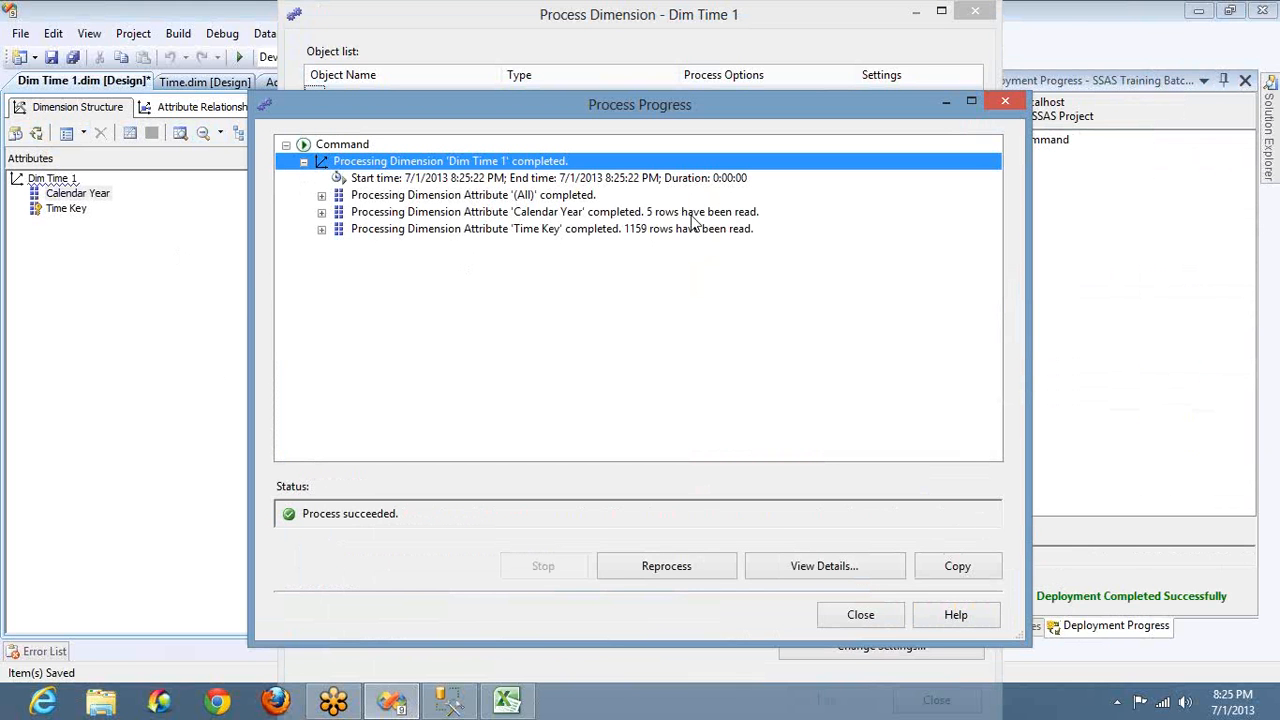
click(321, 213)
click(339, 246)
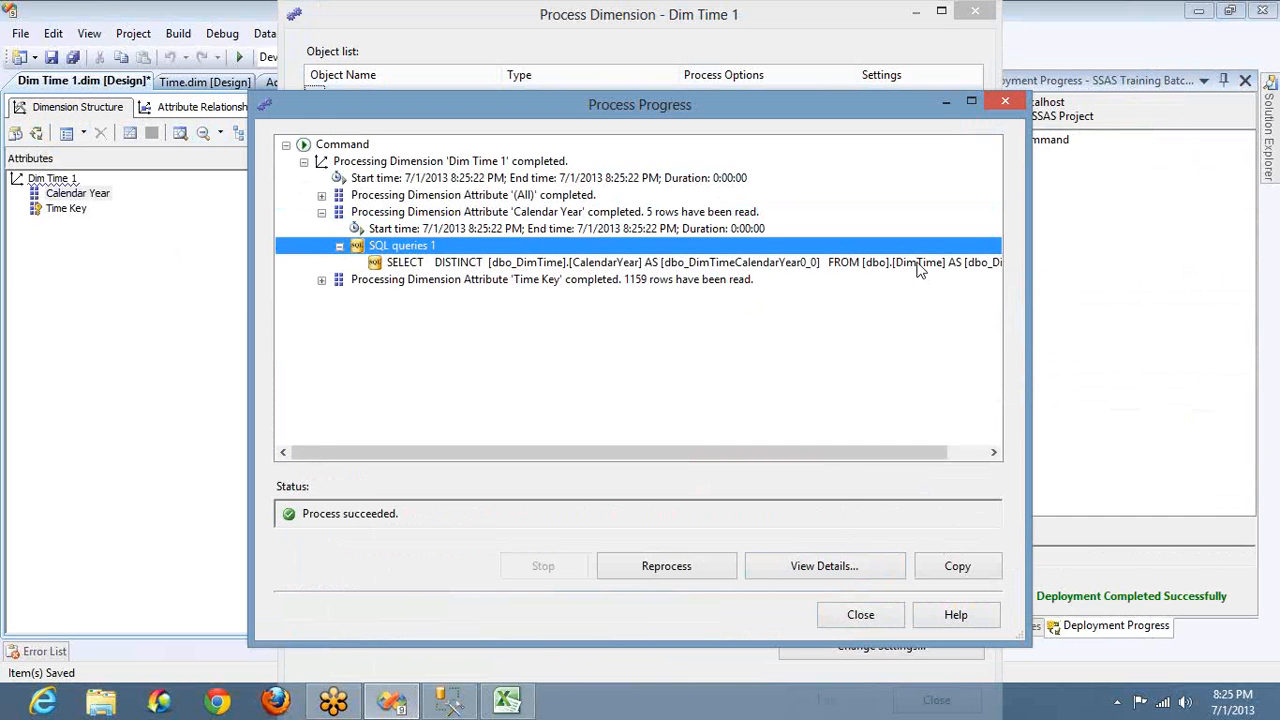
click(847, 614)
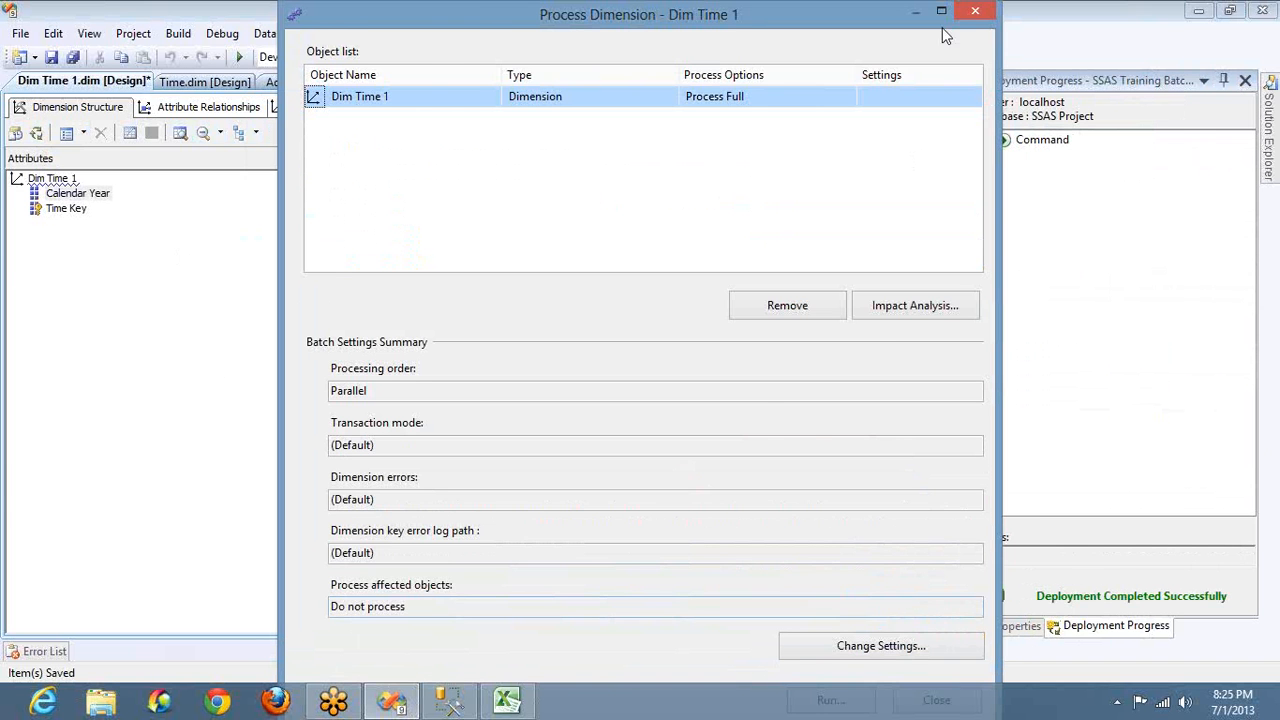
click(975, 11)
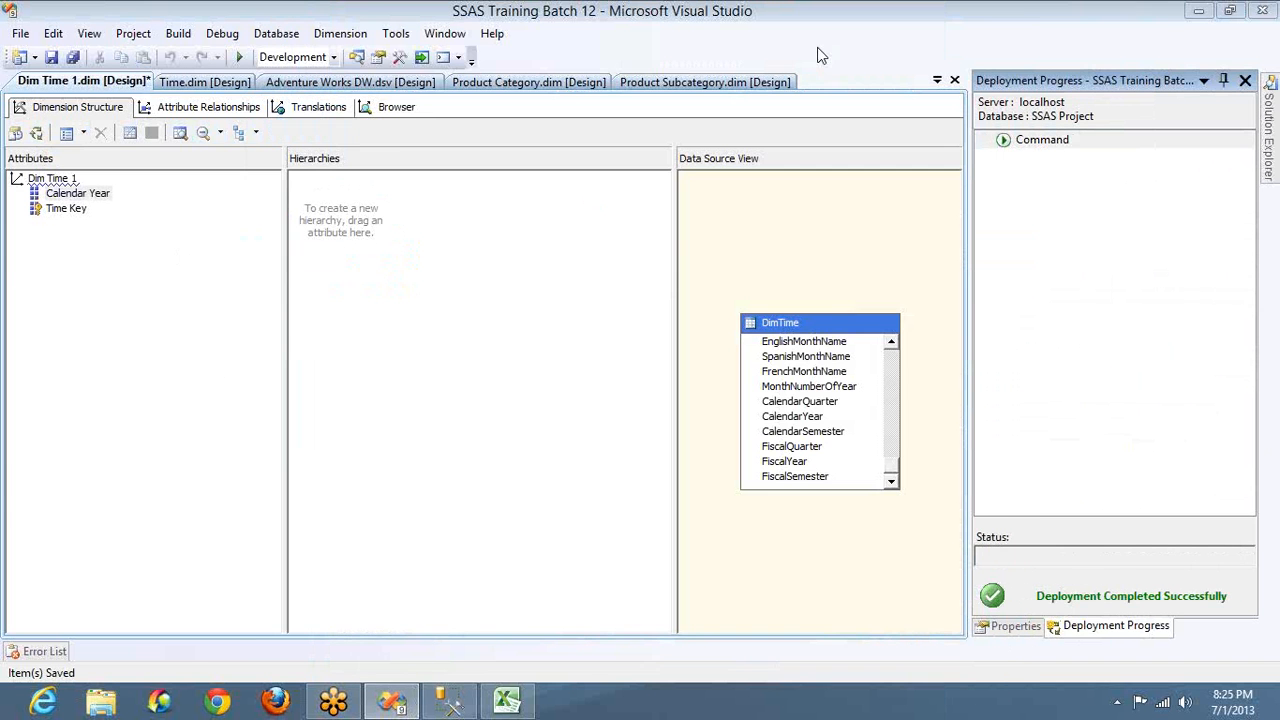
Reconnect the dimension browser and browse the members of the Calendar Year hierarchy, stepping through each year.
click(387, 113)
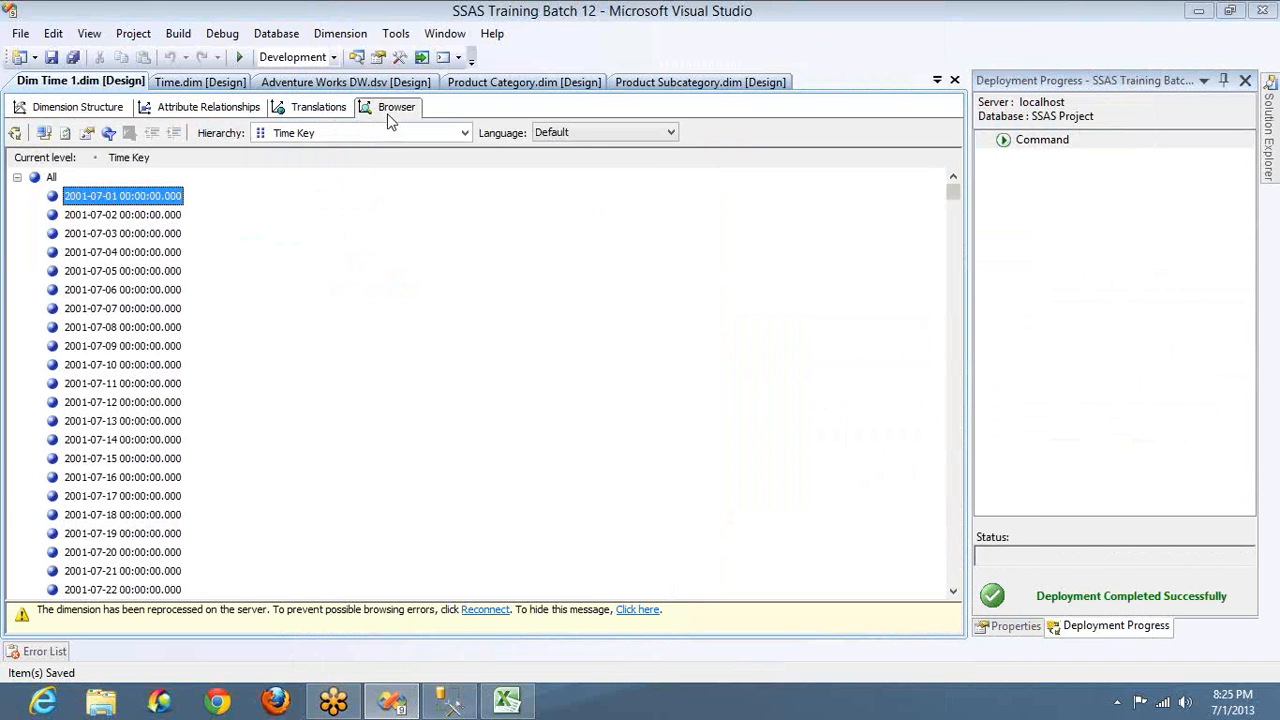
click(43, 132)
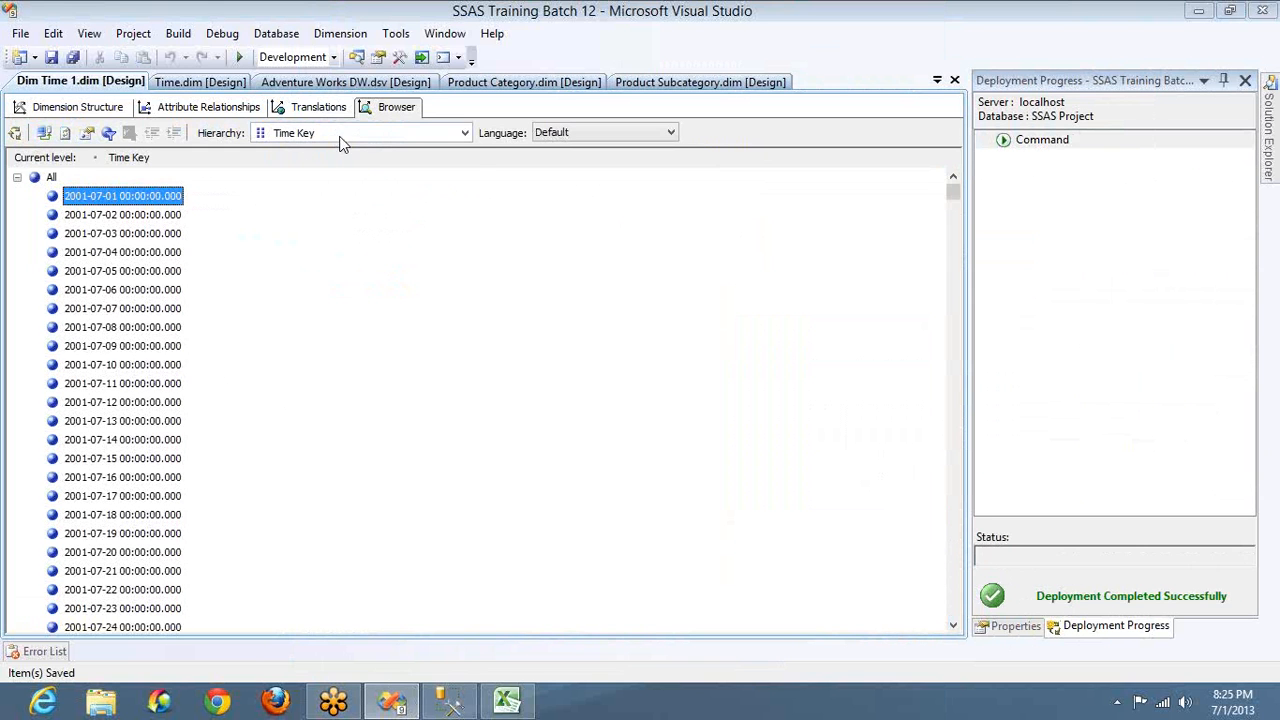
click(337, 133)
click(337, 152)
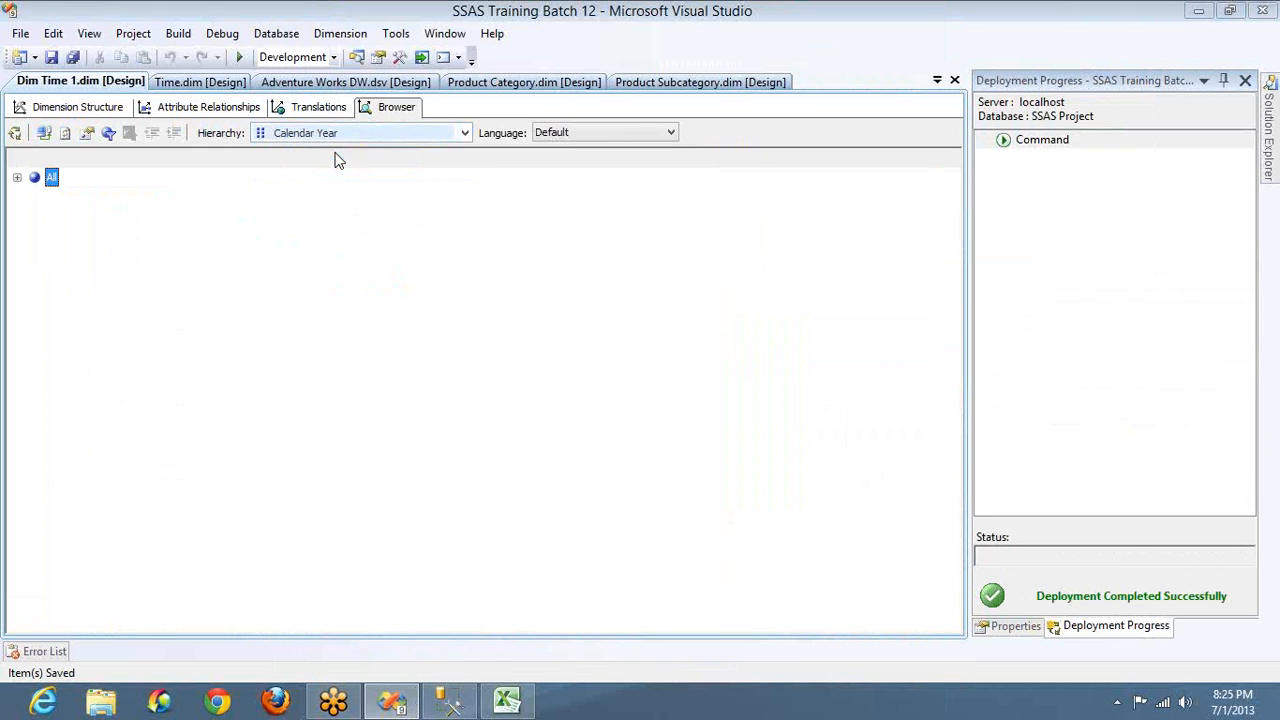
click(17, 178)
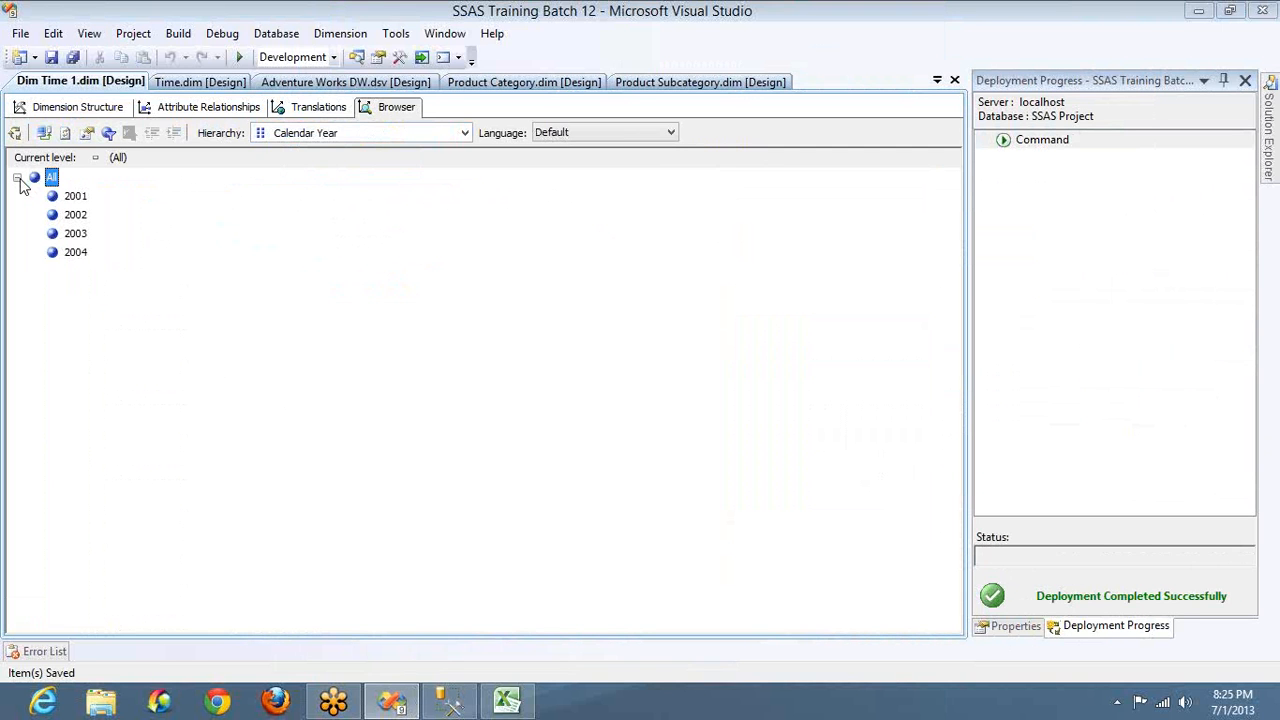
click(78, 197)
key(Down)
key(Down)
key(Down)
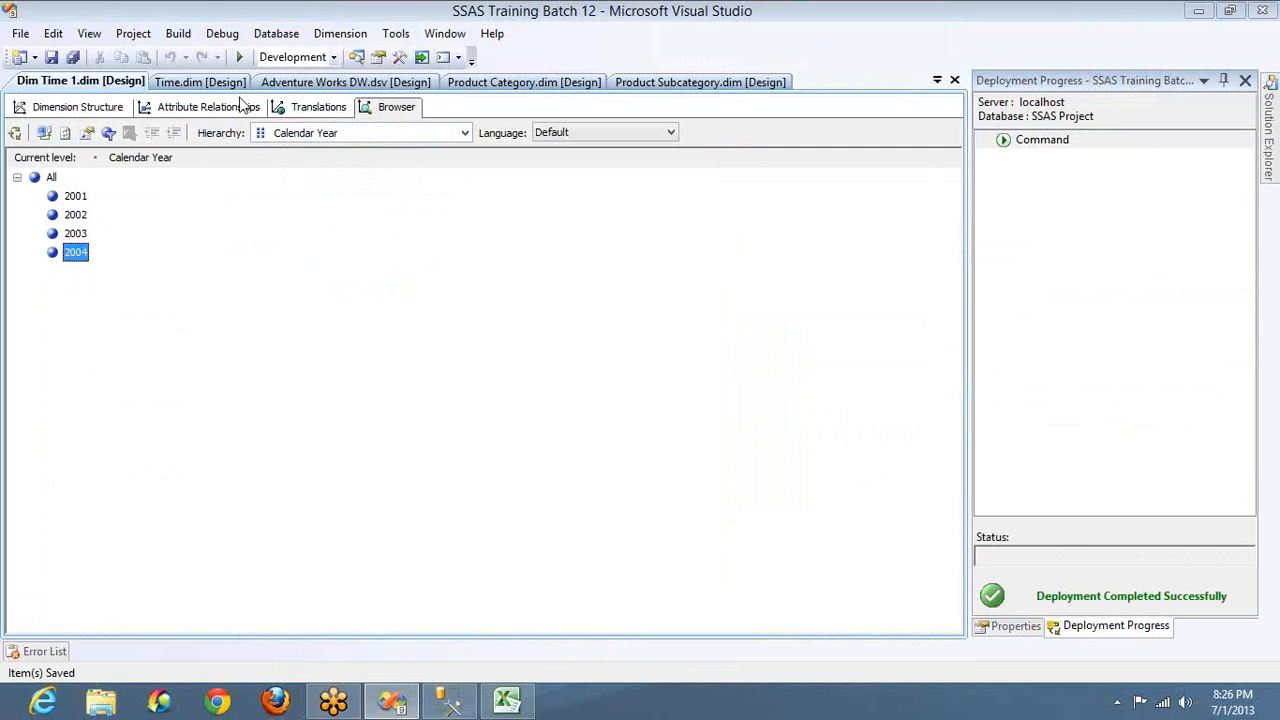
click(1012, 44)
Replace CalendarYear with TimeKey as the key column of the Calendar Year attribute.
click(108, 109)
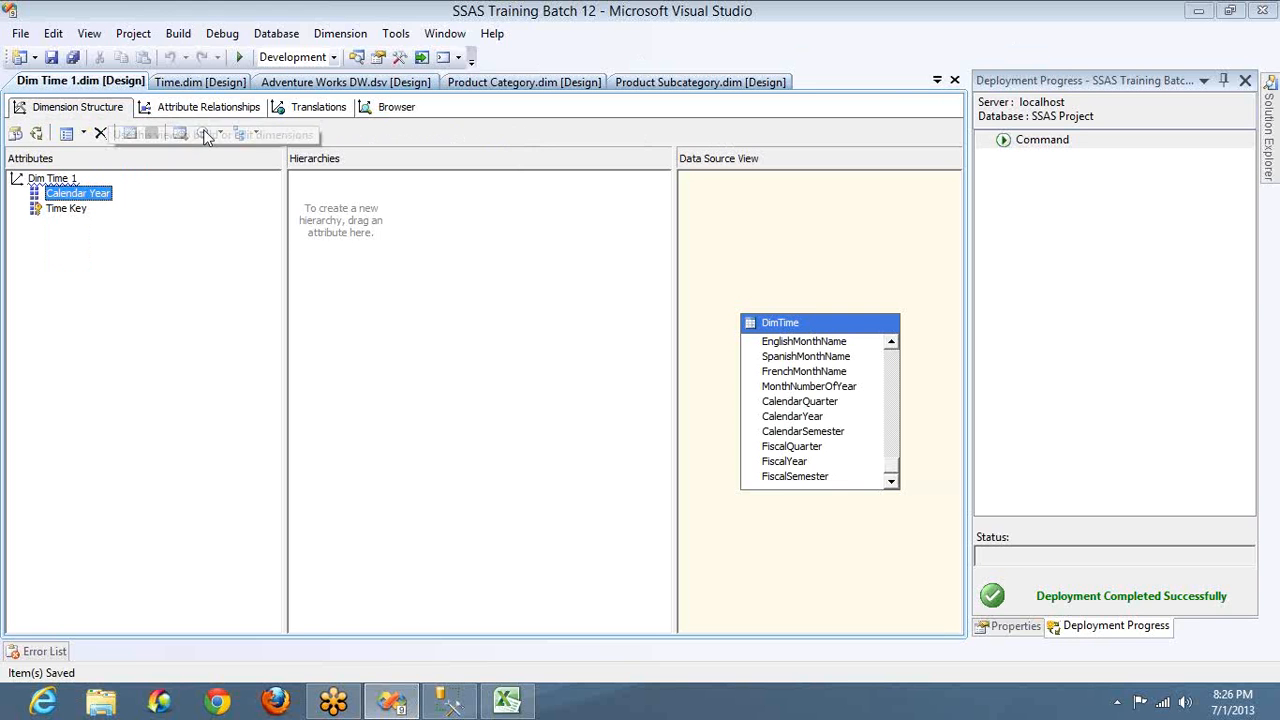
key(F4)
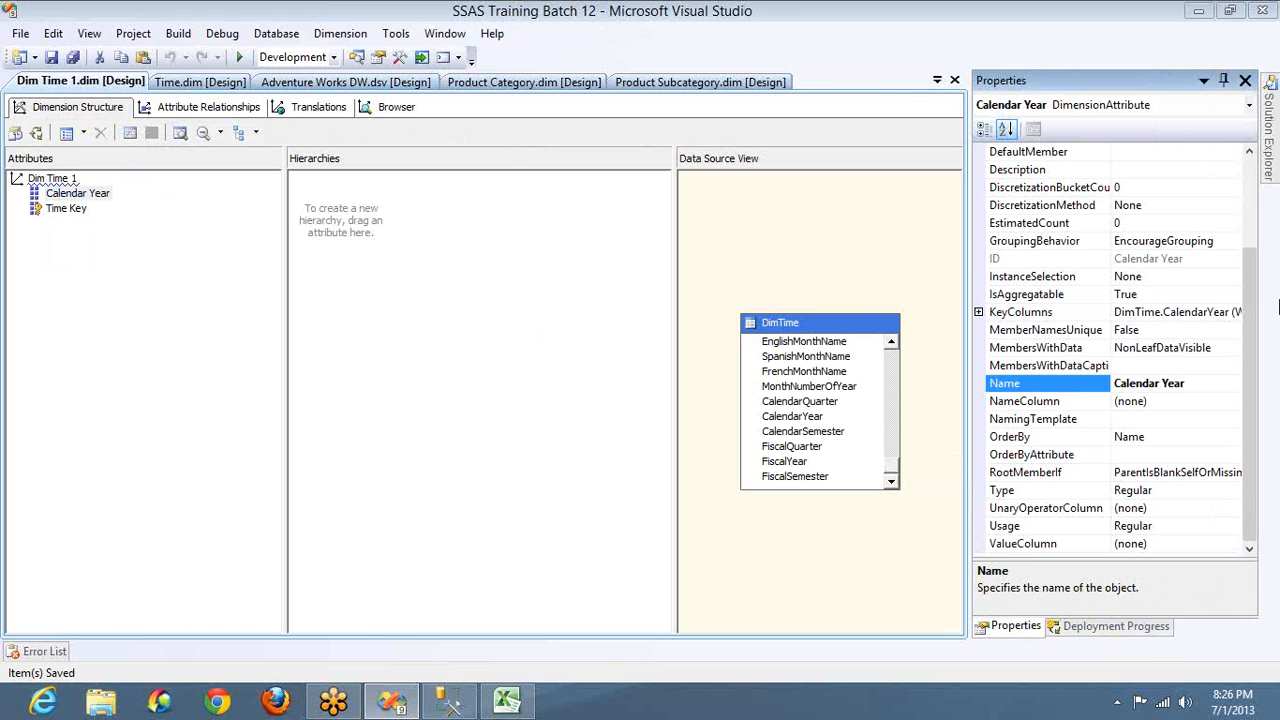
click(1222, 312)
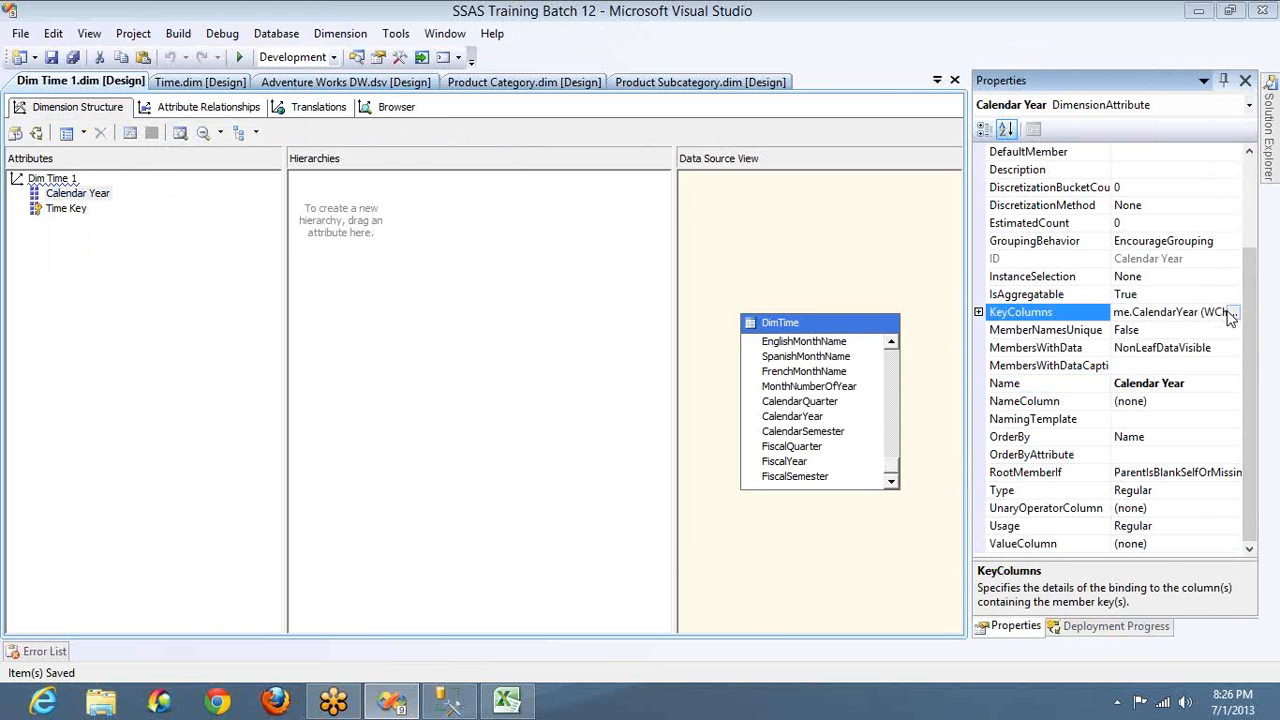
click(1234, 312)
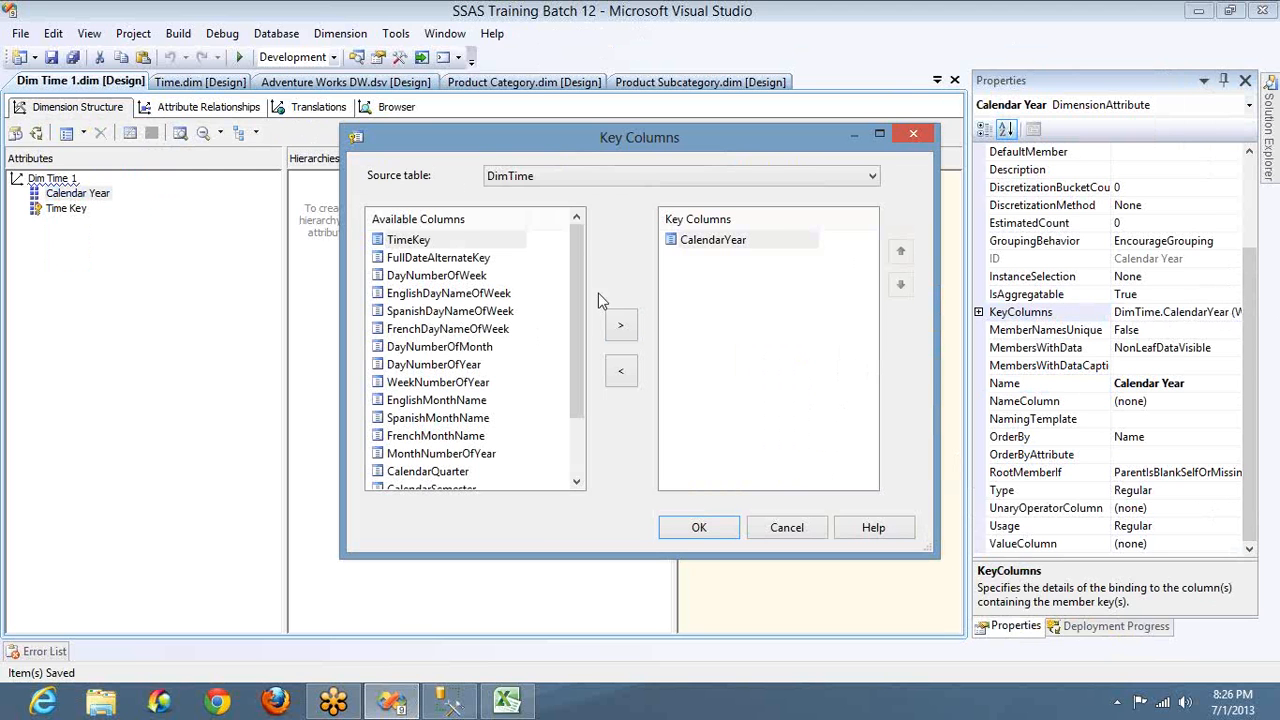
click(621, 371)
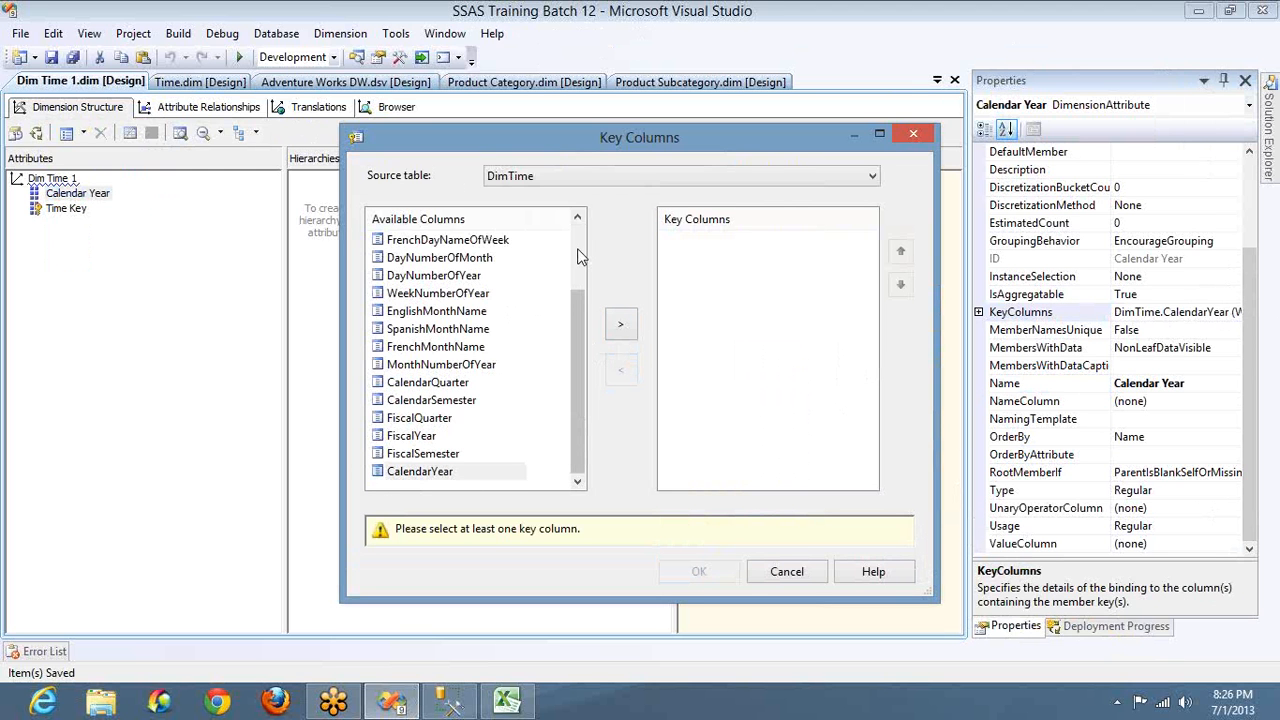
scroll(578, 255, up, 2)
drag(415, 241, 727, 481)
click(733, 532)
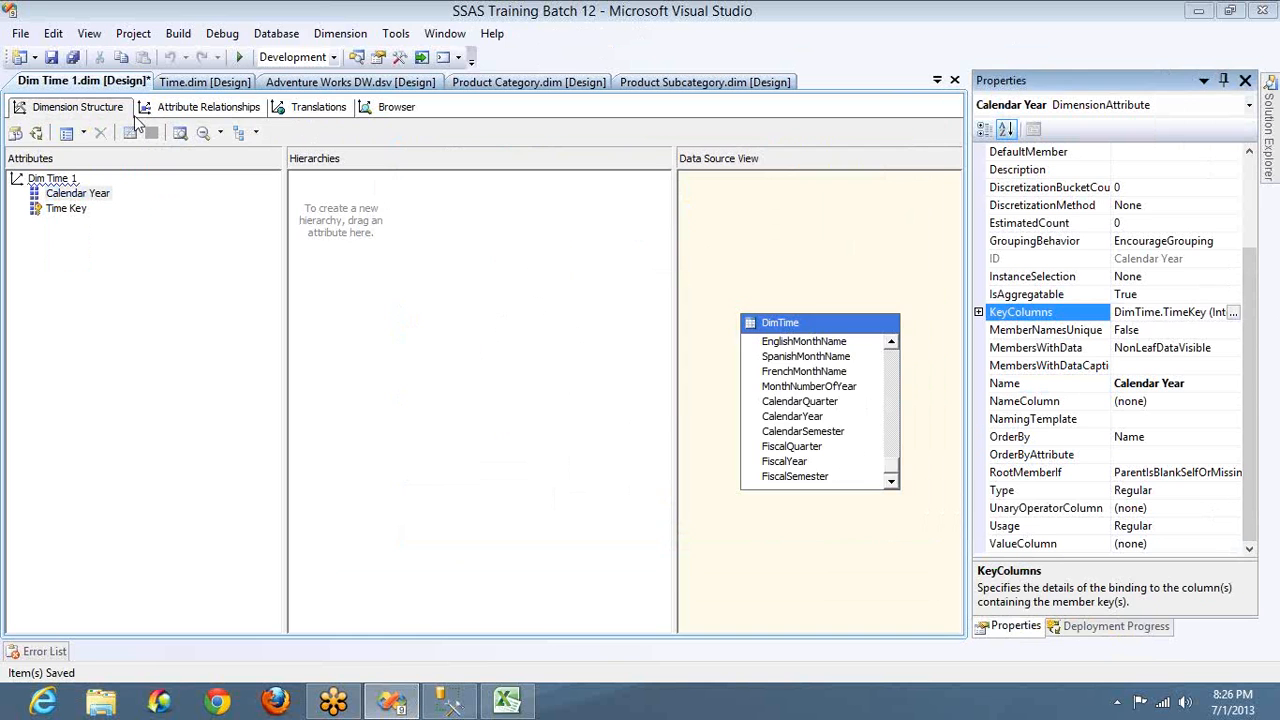
Redeploy the project with the changed key column, process Dim Time 1 with Process Full, and close the processing windows.
click(35, 134)
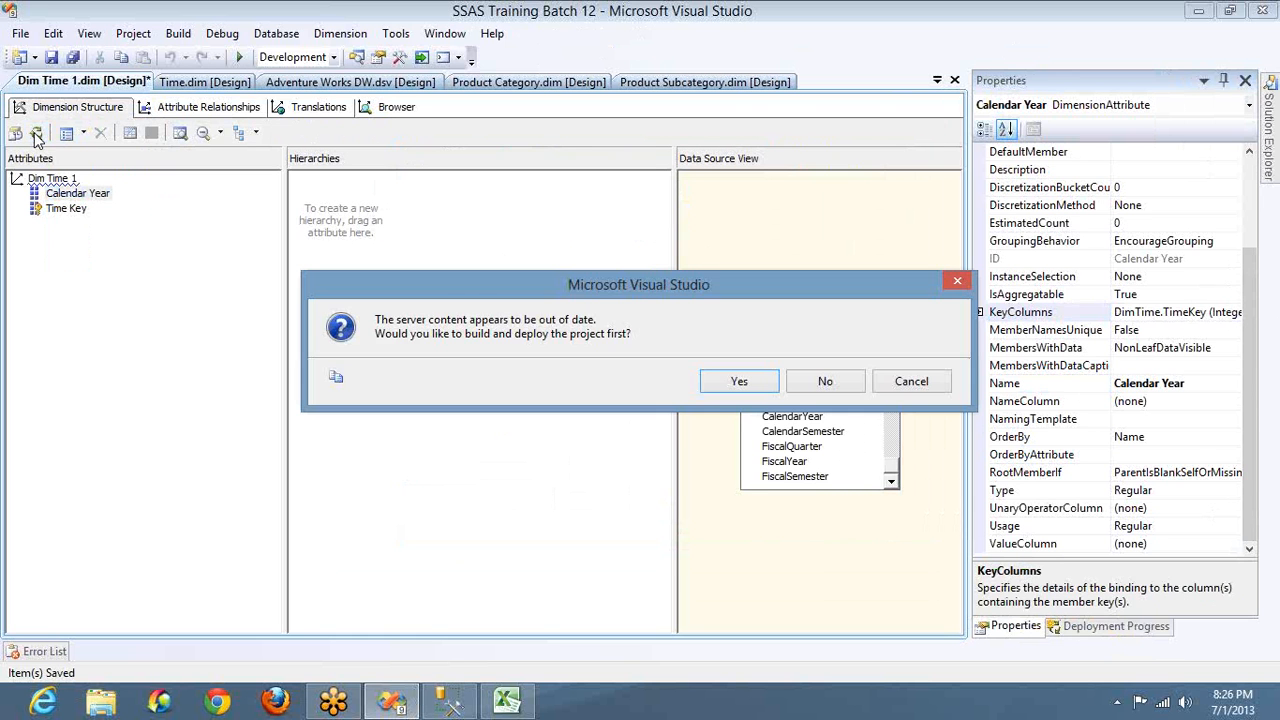
key(Return)
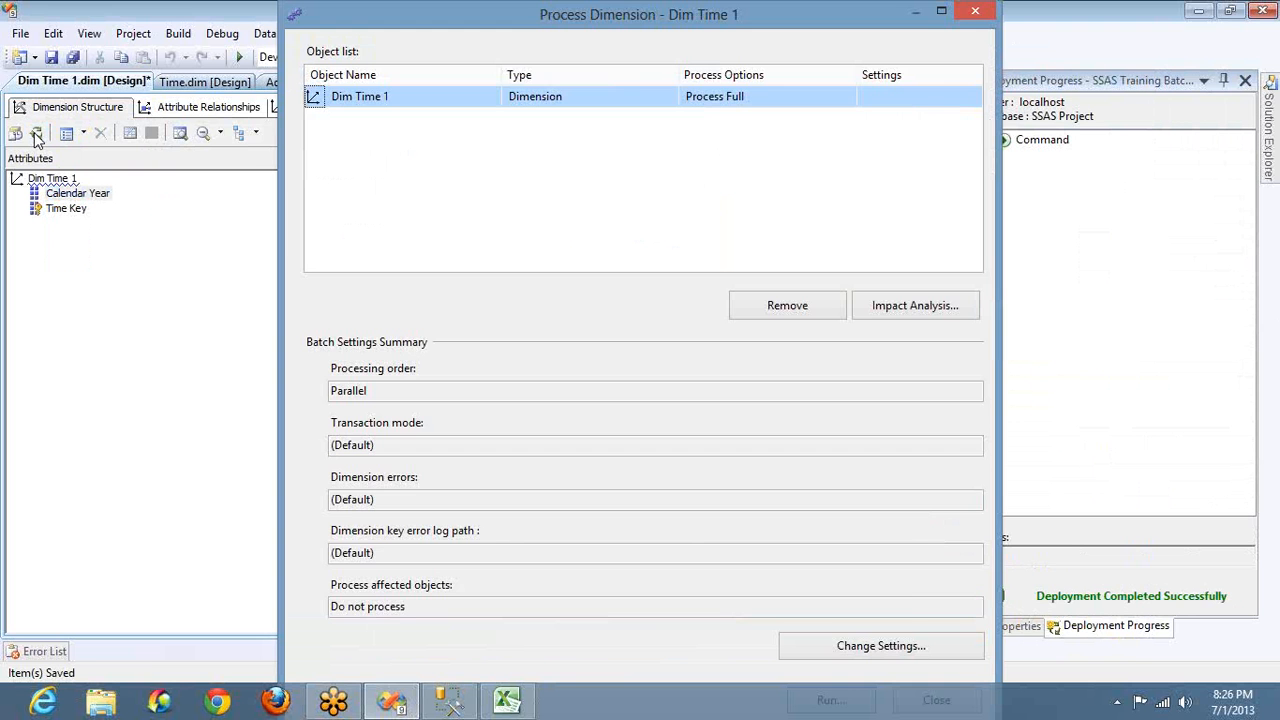
key(Return)
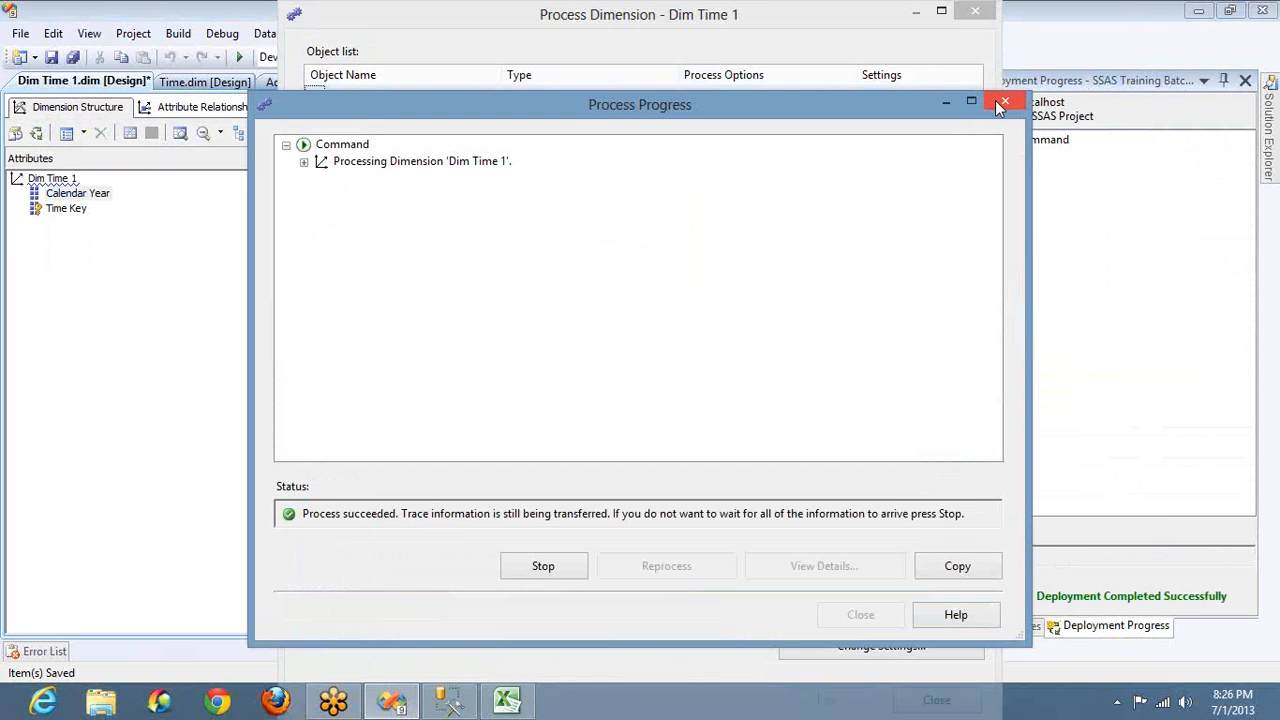
click(1002, 103)
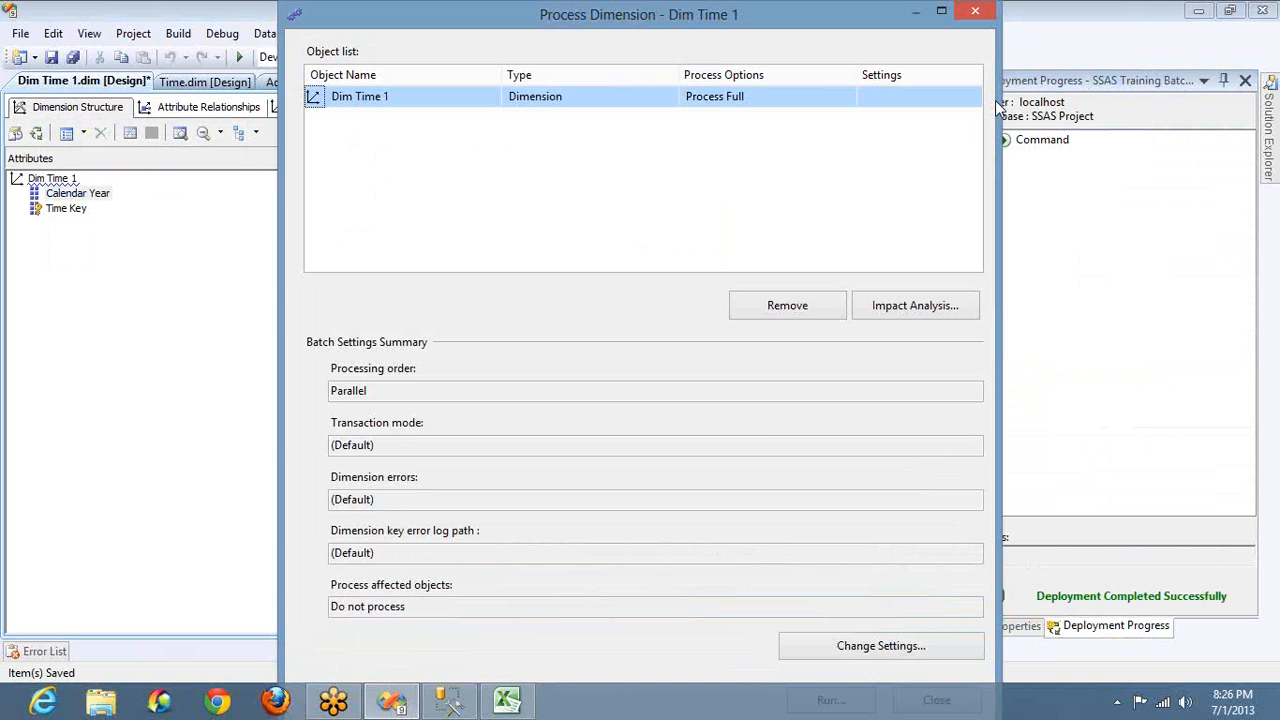
click(975, 12)
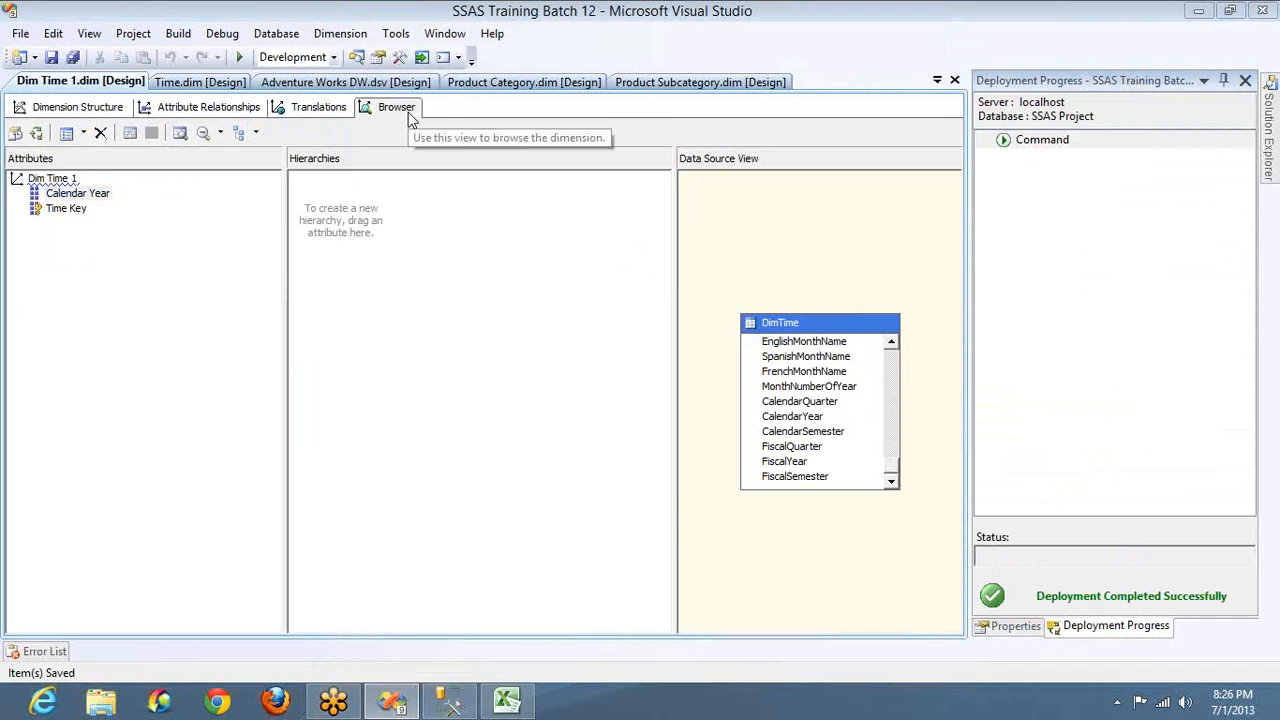
Reconnect the dimension browser and examine the Calendar Year members through to the end of the list.
click(405, 110)
click(44, 135)
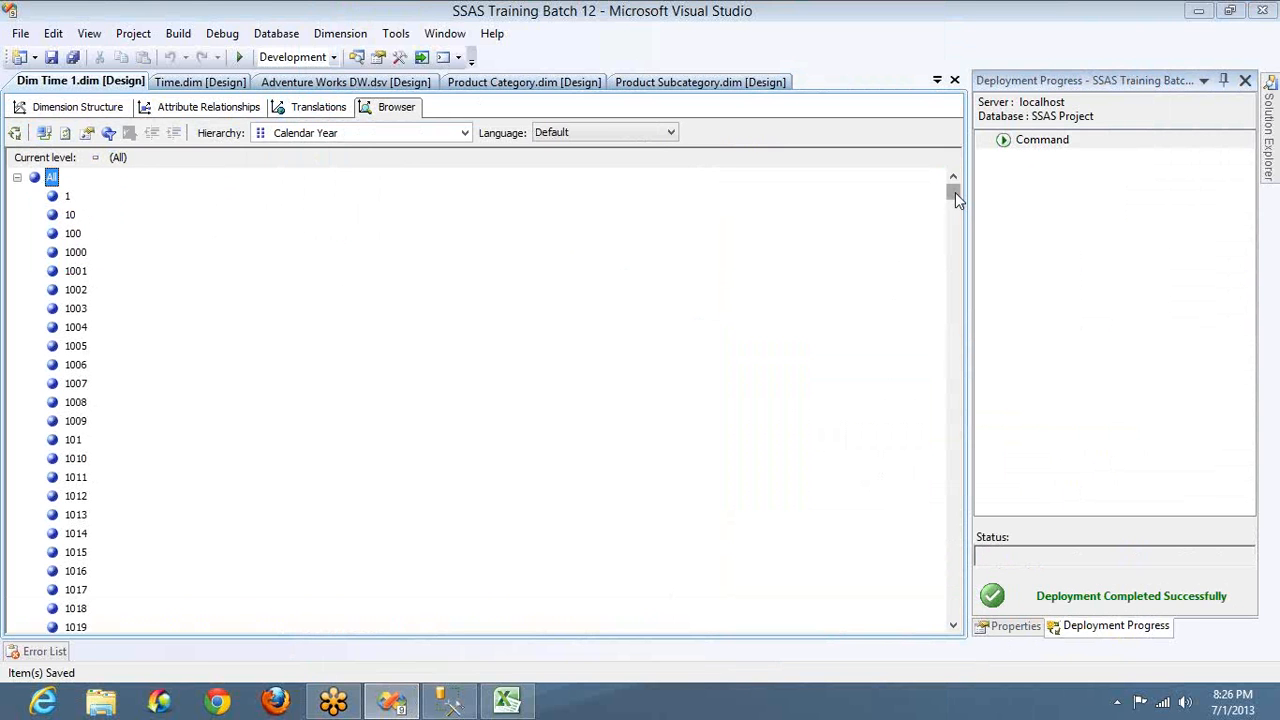
drag(955, 195, 949, 625)
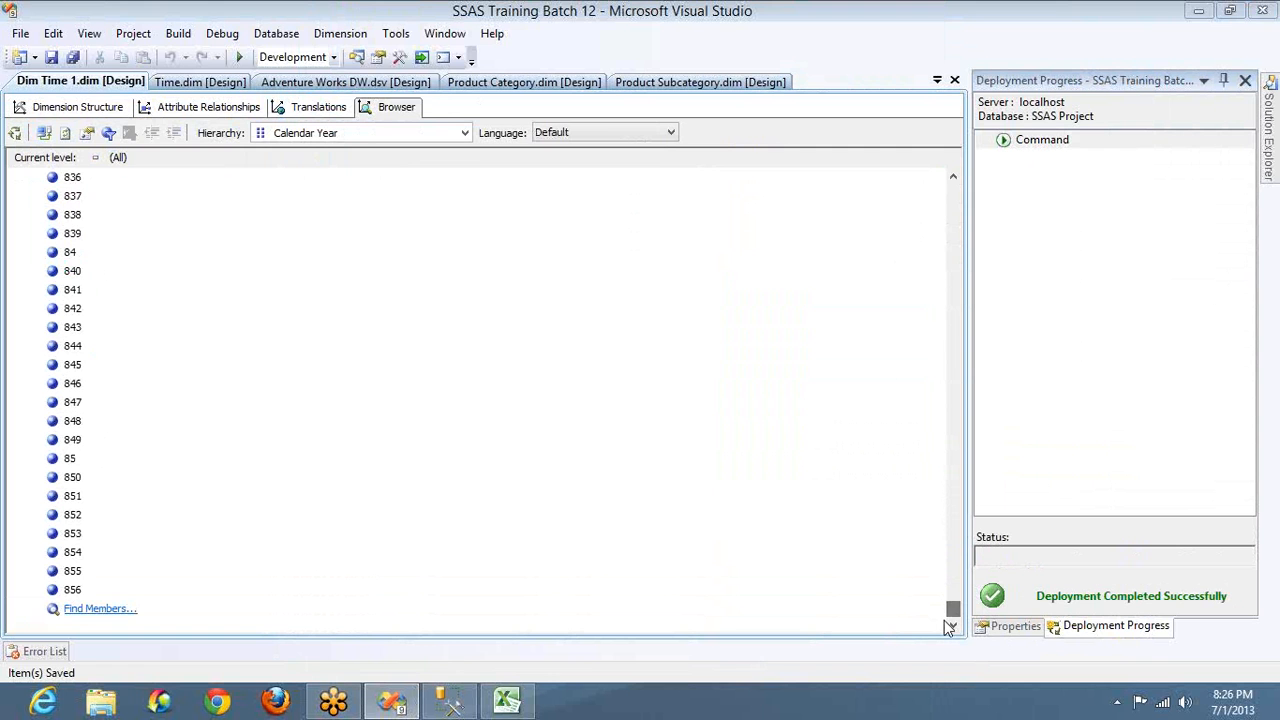
View the Time Key hierarchy members in the dimension browser and compare them with the Calendar Year hierarchy.
click(420, 135)
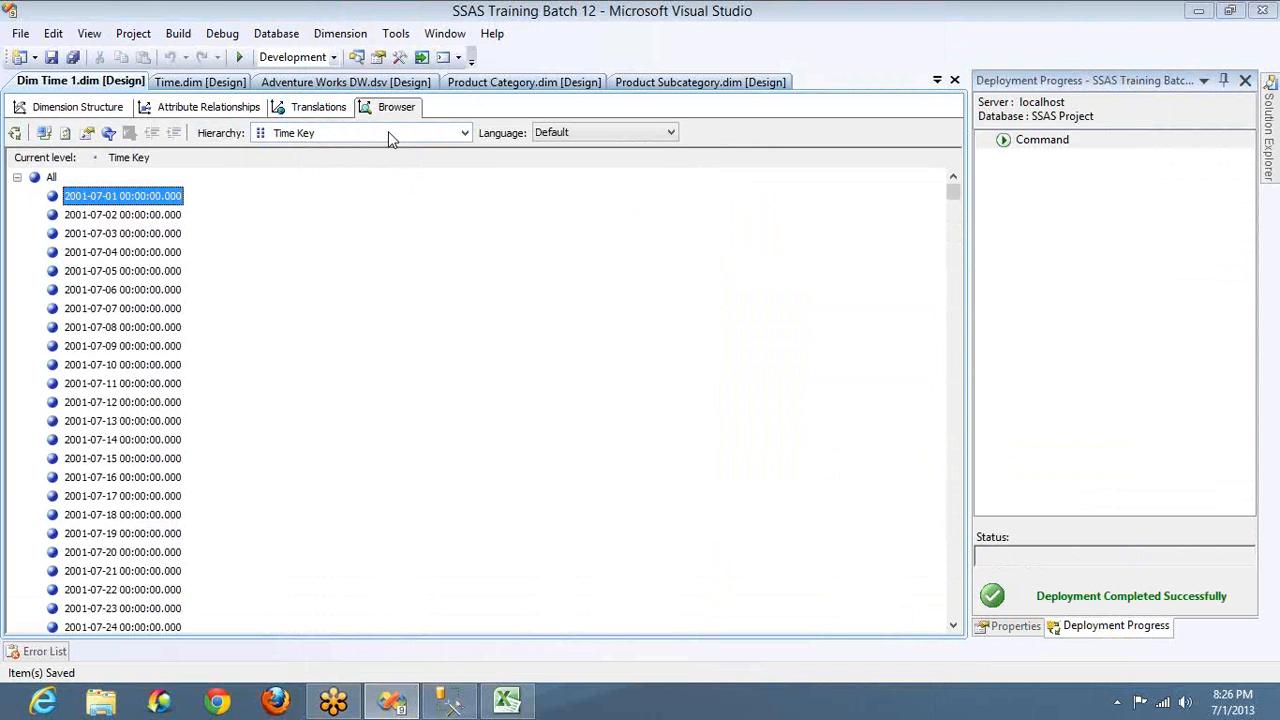
click(386, 134)
click(381, 153)
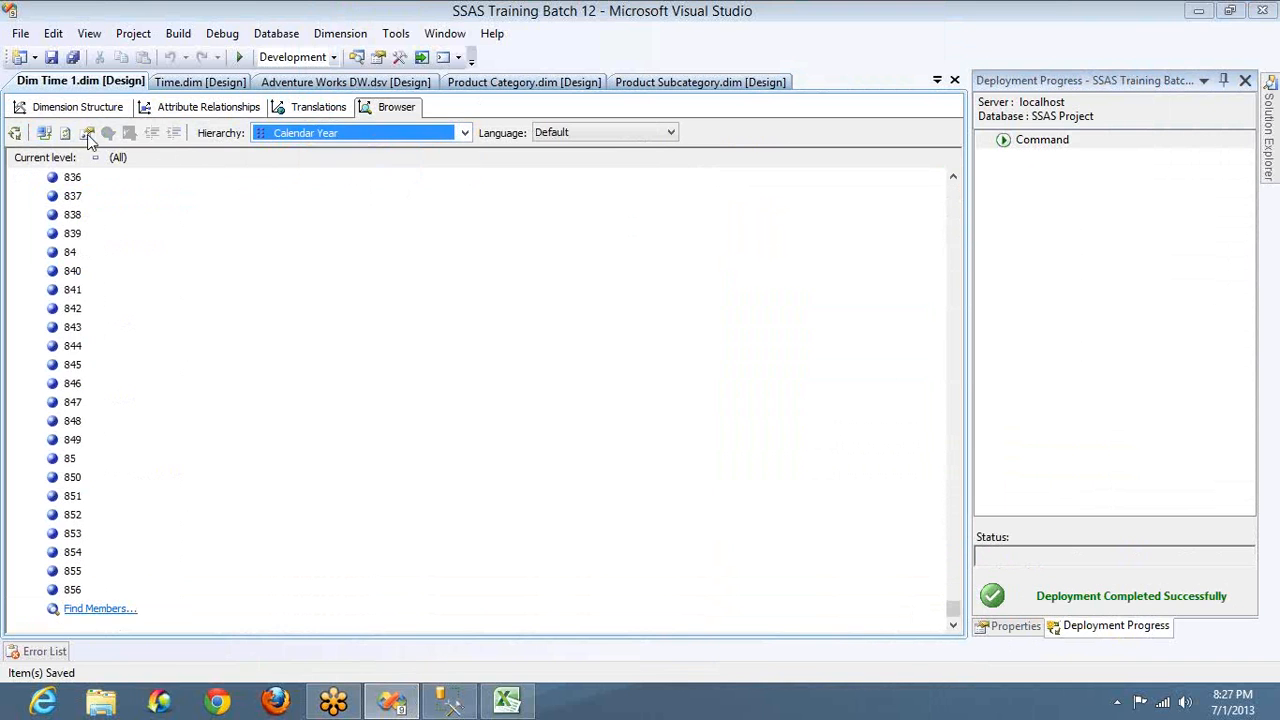
Set the name column of the Calendar Year attribute in Dim Time 1 to DimTime's CalendarYear column.
click(43, 110)
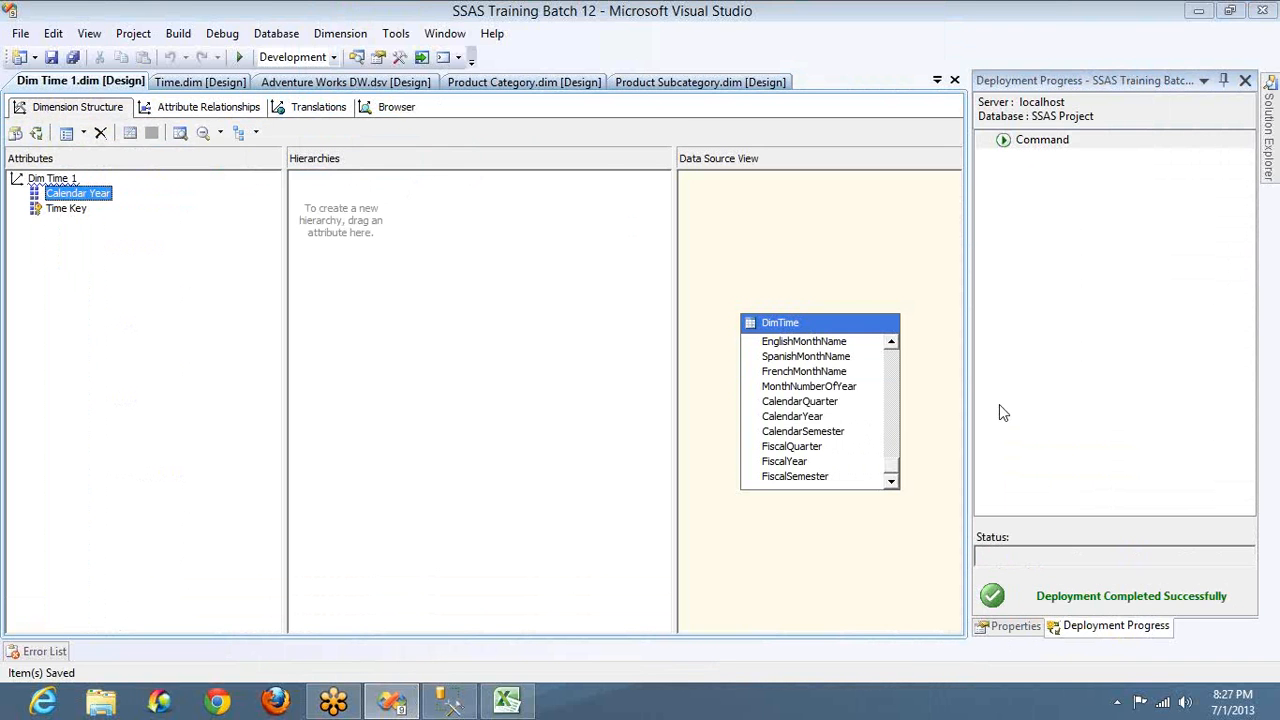
key(F4)
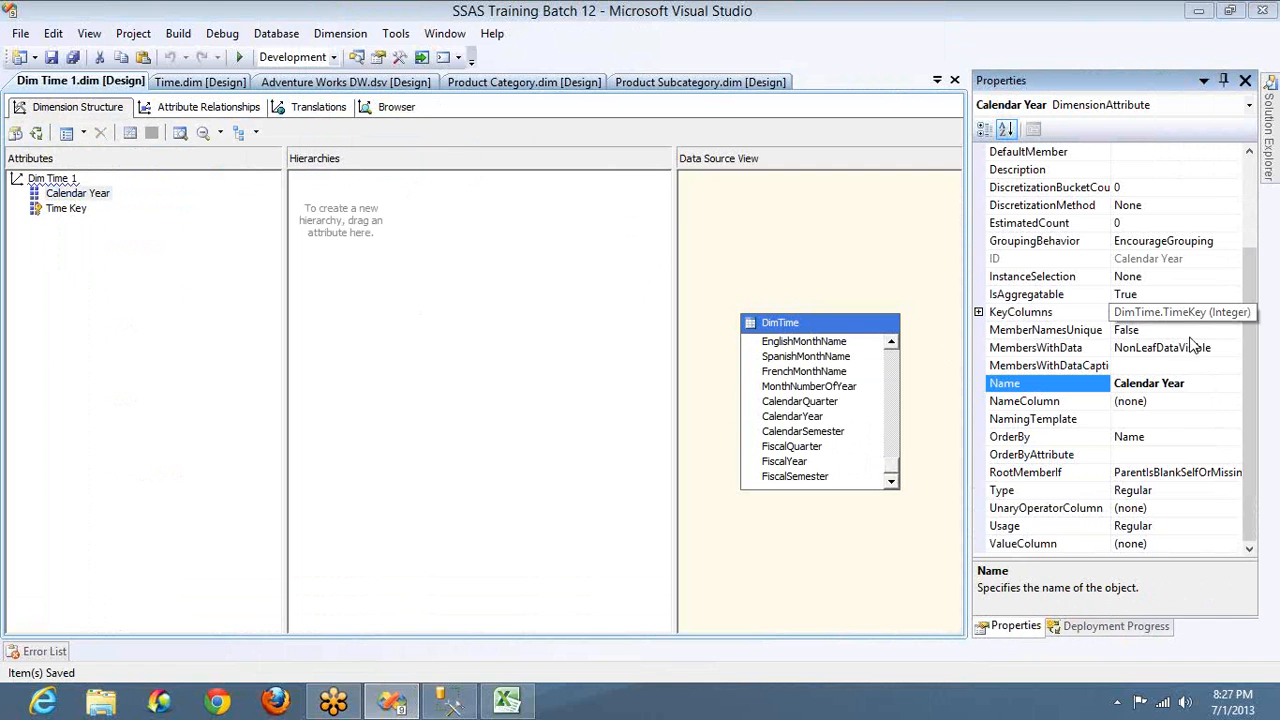
click(1228, 401)
click(1233, 401)
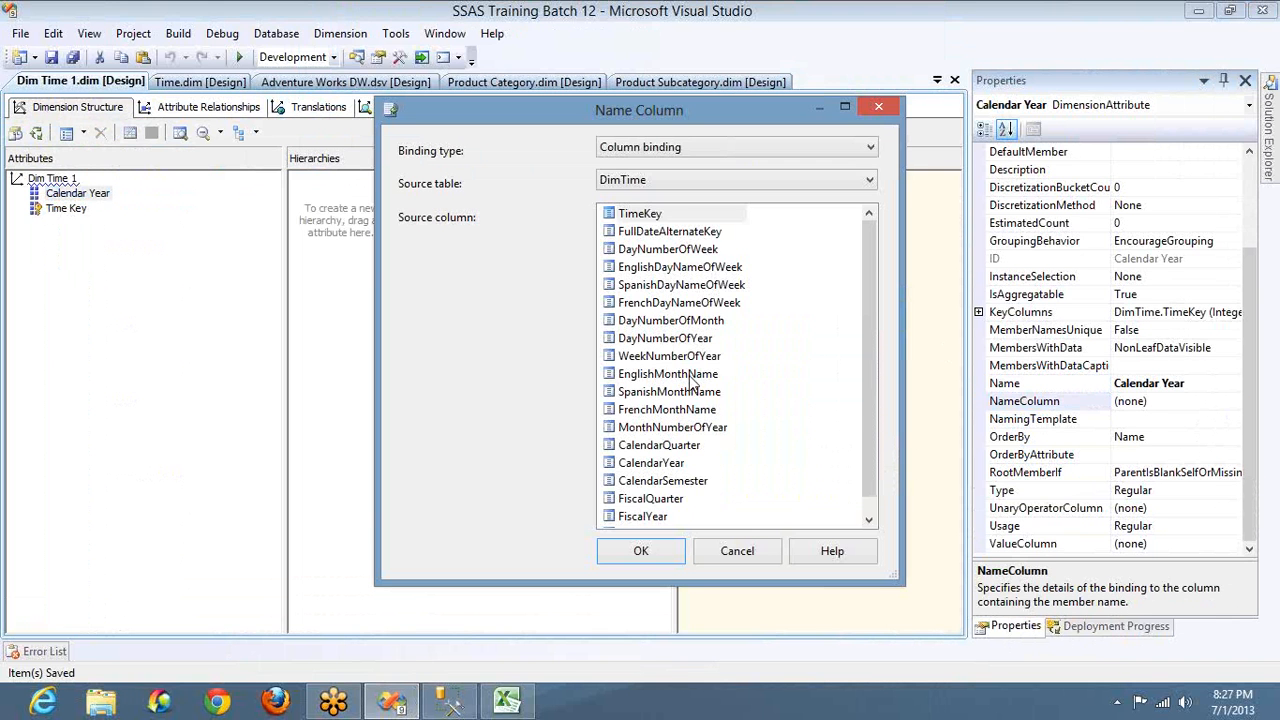
double_click(668, 462)
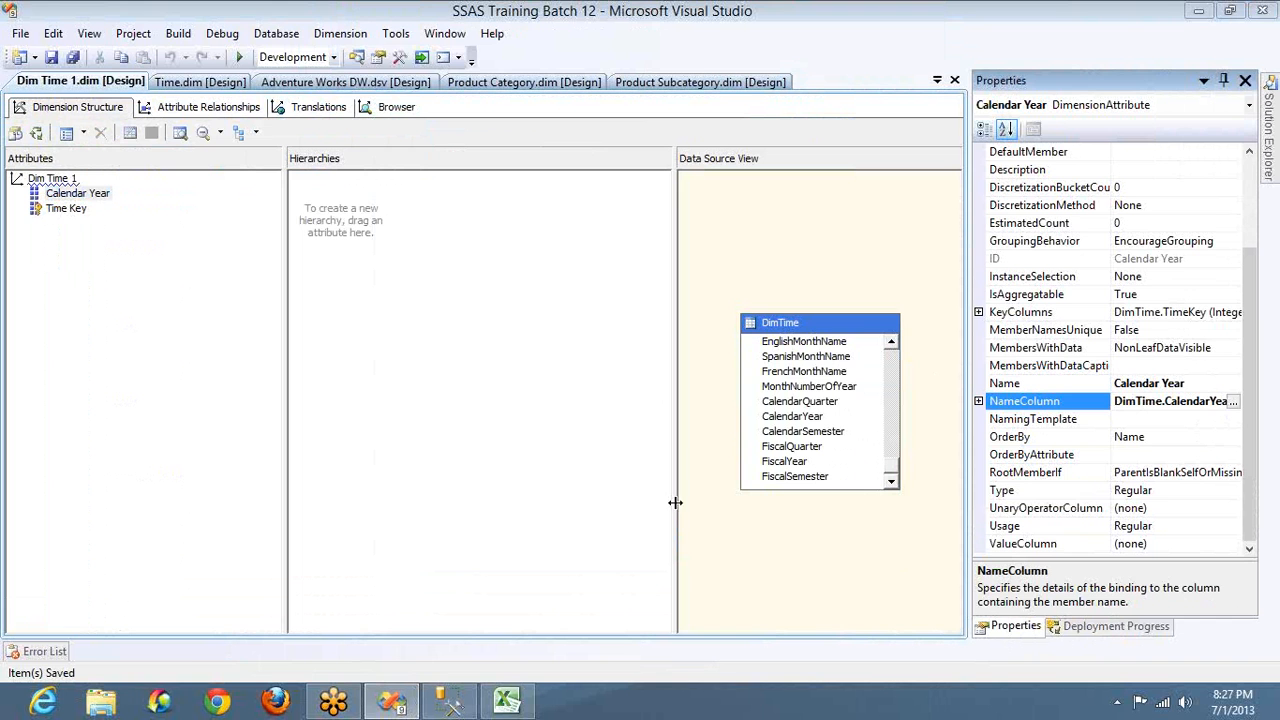
Redeploy the project with the new name column, process Dim Time 1 with Process Update, and close the processing windows.
click(35, 134)
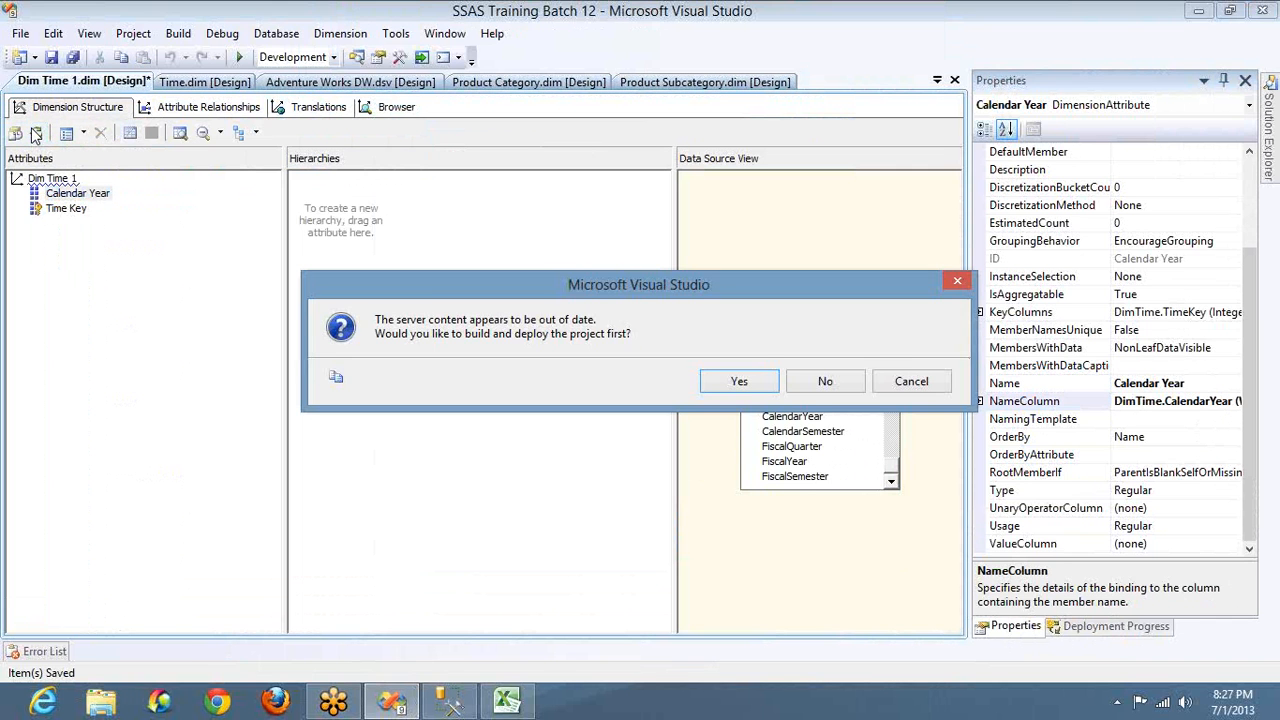
key(Return)
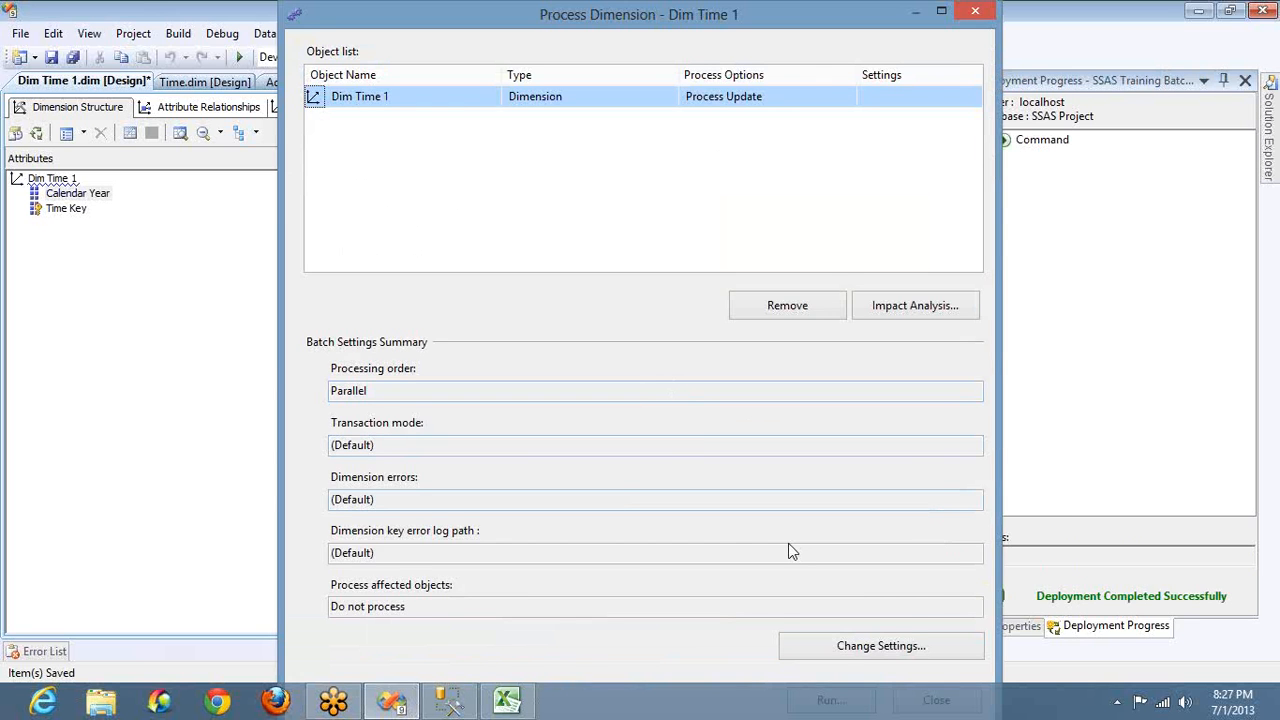
key(Return)
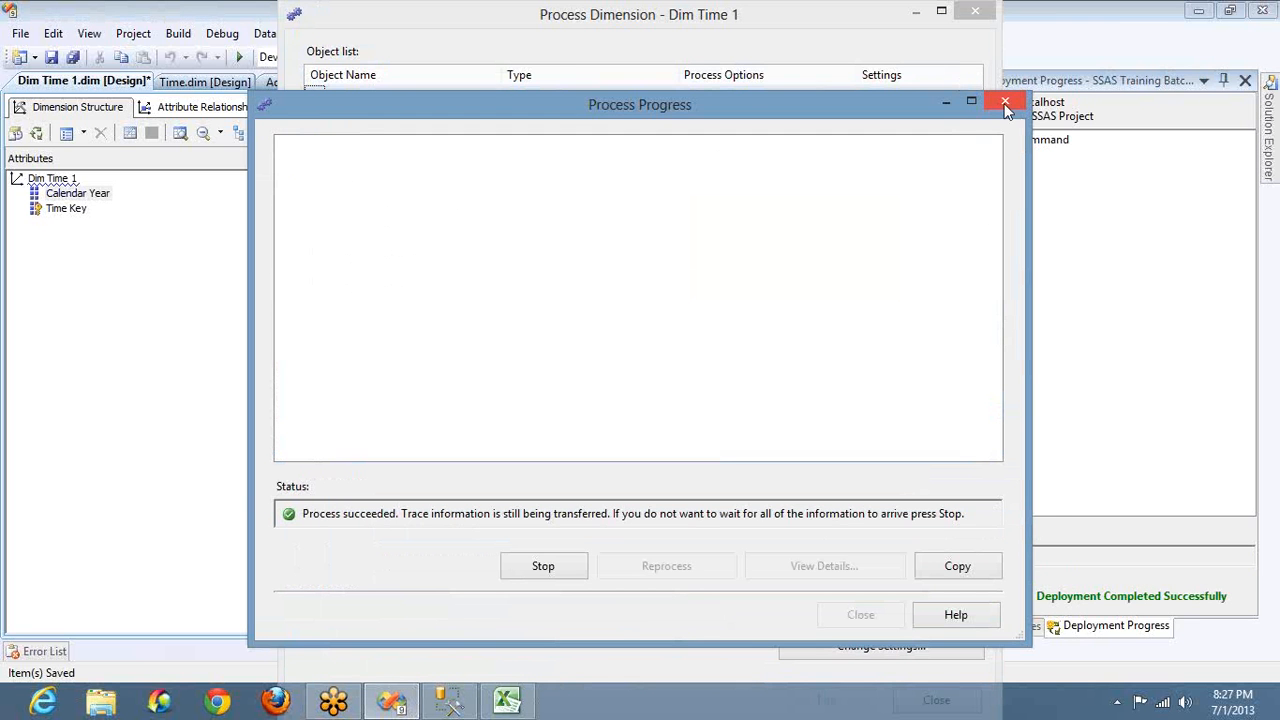
click(1005, 104)
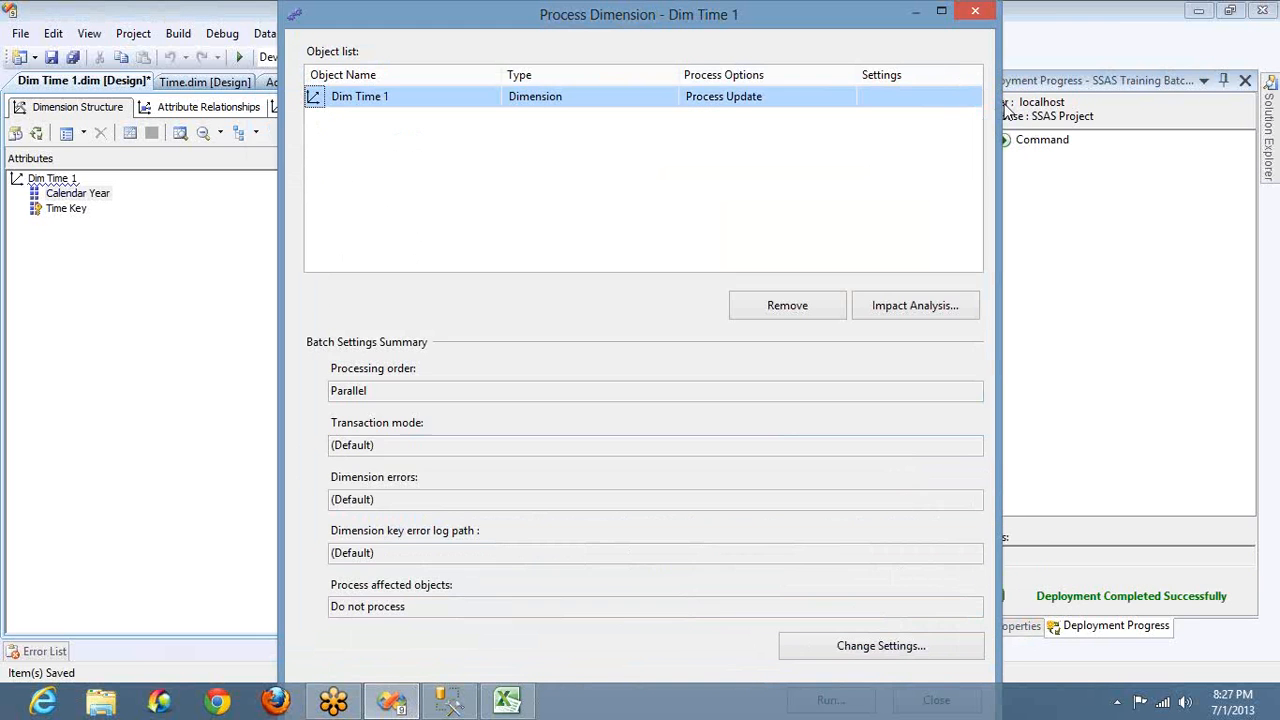
click(978, 13)
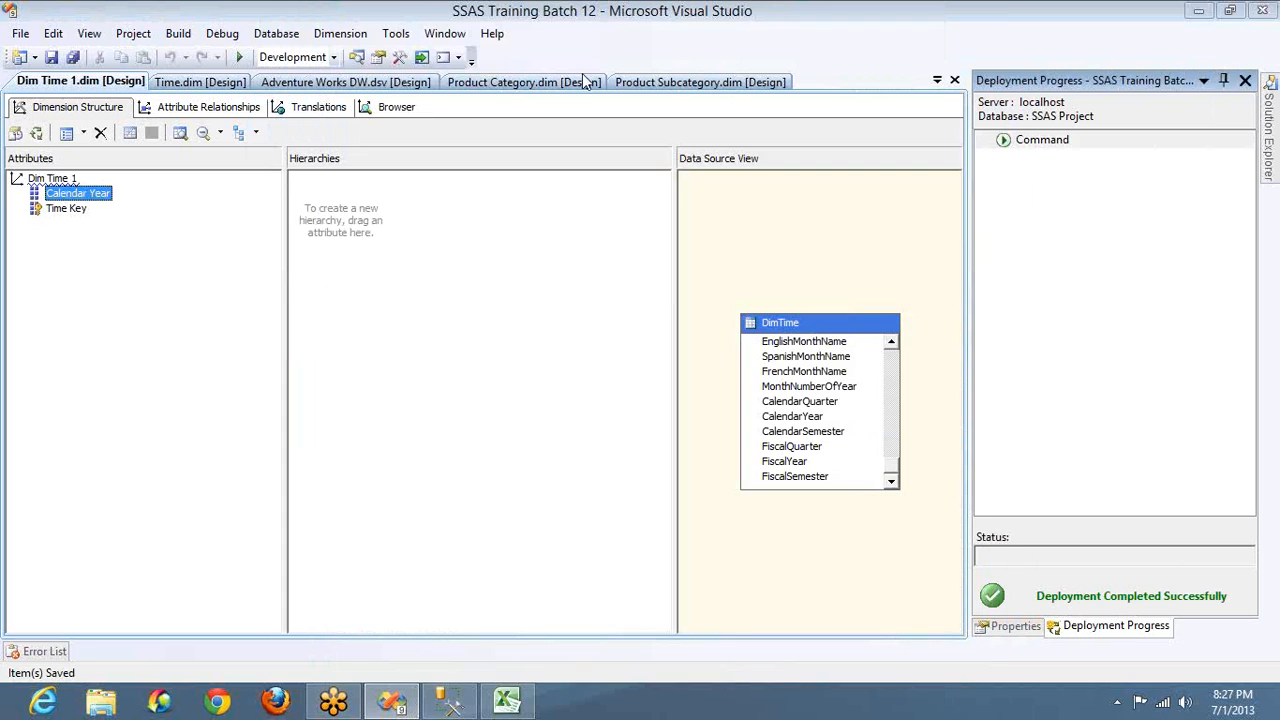
Reconnect the dimension browser and step through the Calendar Year members to examine how each TimeKey-based member is named.
click(400, 108)
click(43, 132)
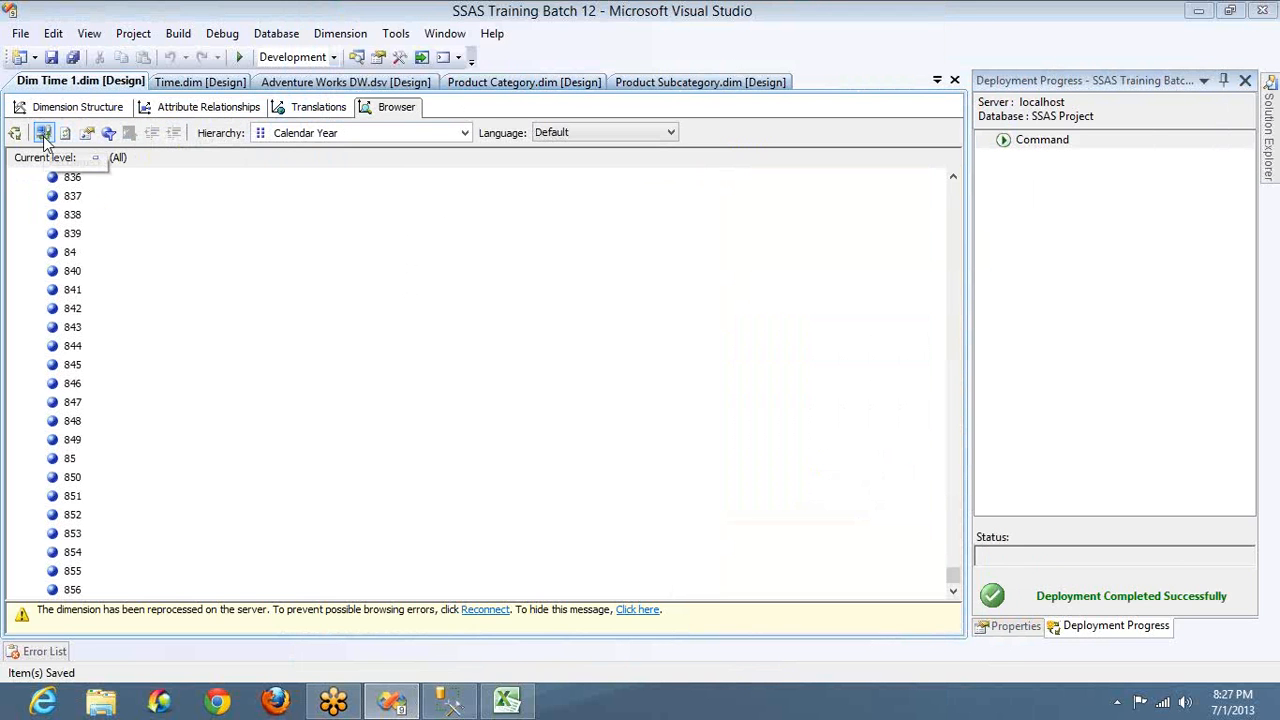
click(75, 197)
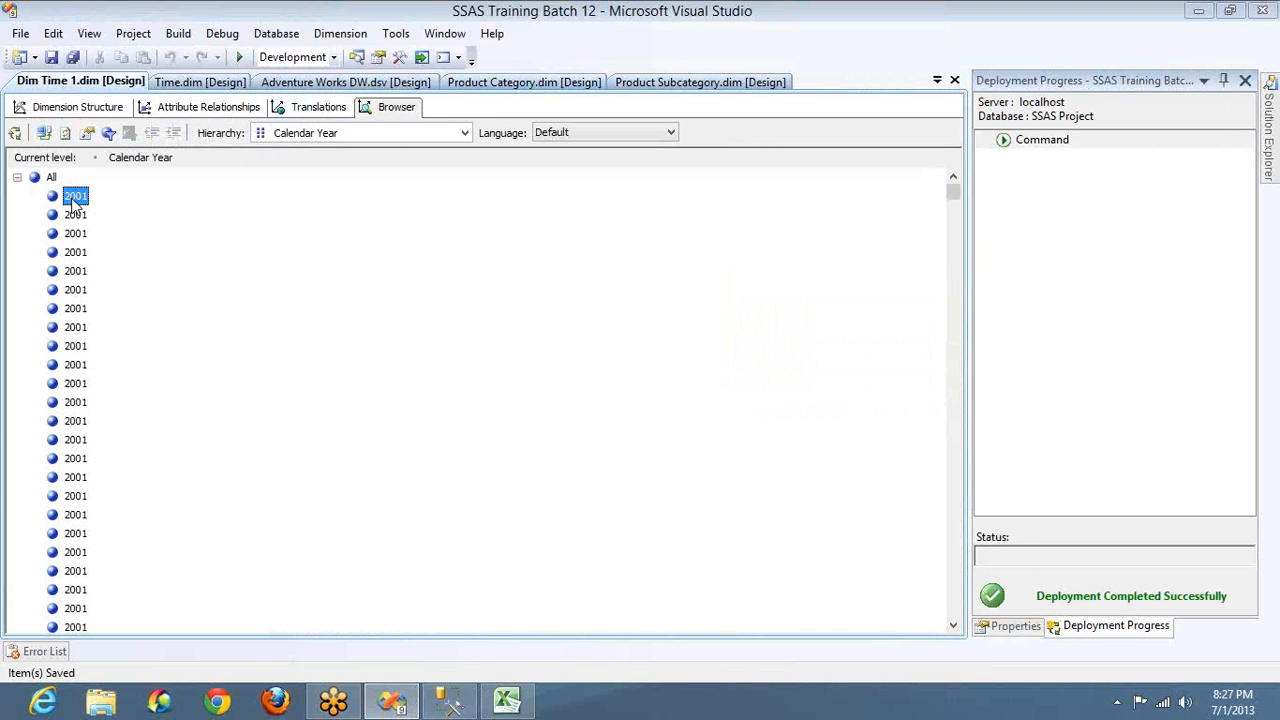
key(Down)
key(Down)
key(Down)
key(Down)
key(Down)
key(Down)
key(Down)
key(Down)
key(Down)
key(Down)
key(Down)
key(Down)
key(Down)
key(Down)
key(Down)
key(Down)
key(Down)
key(Down)
key(Down)
key(Down)
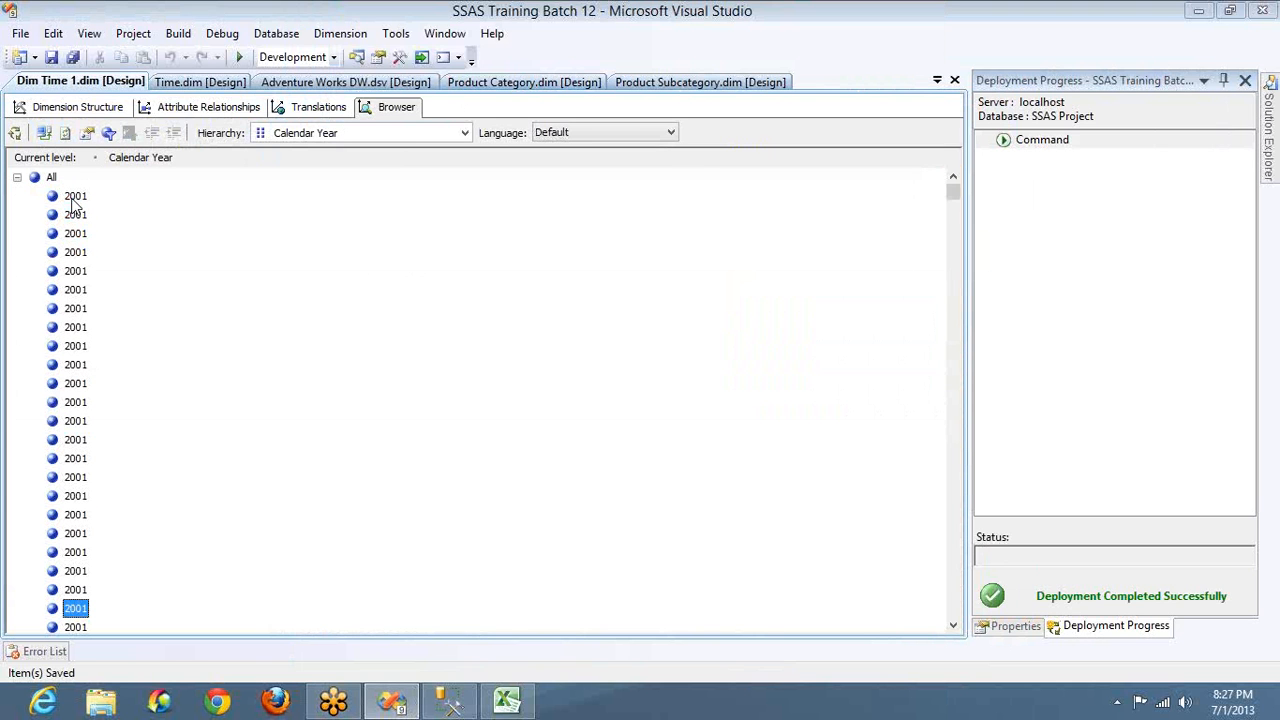
key(Down)
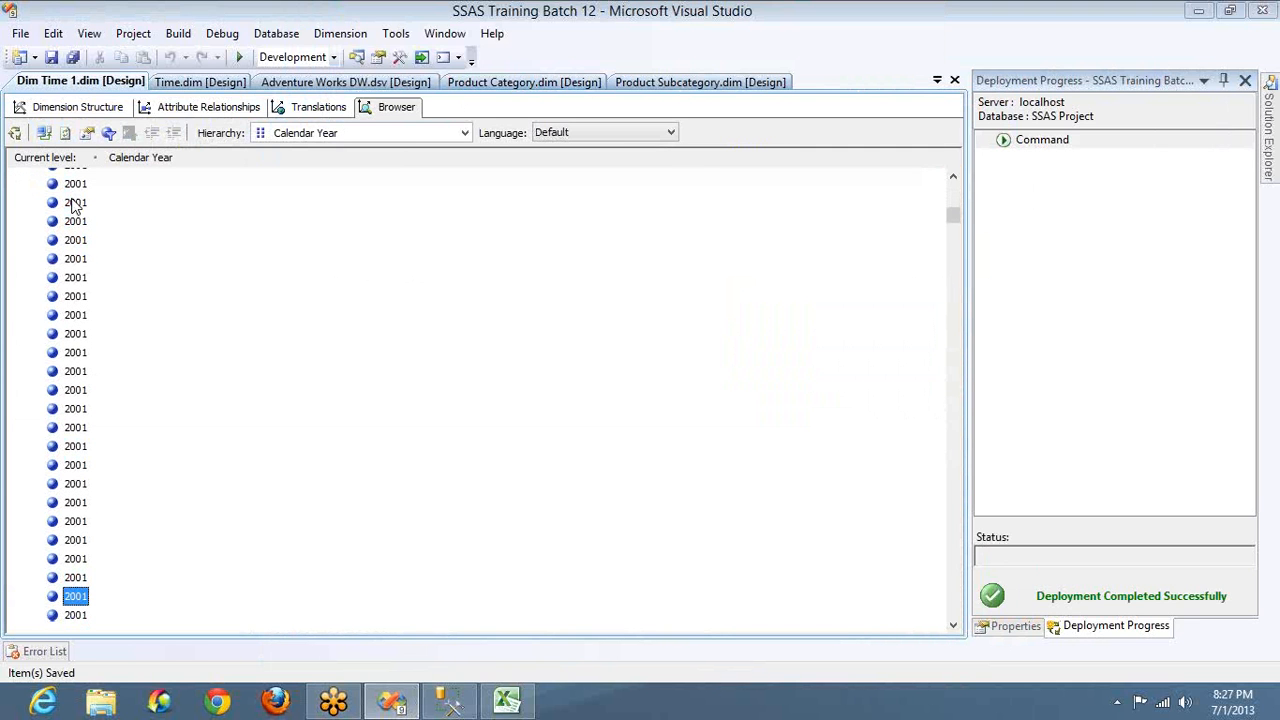
key(Down)
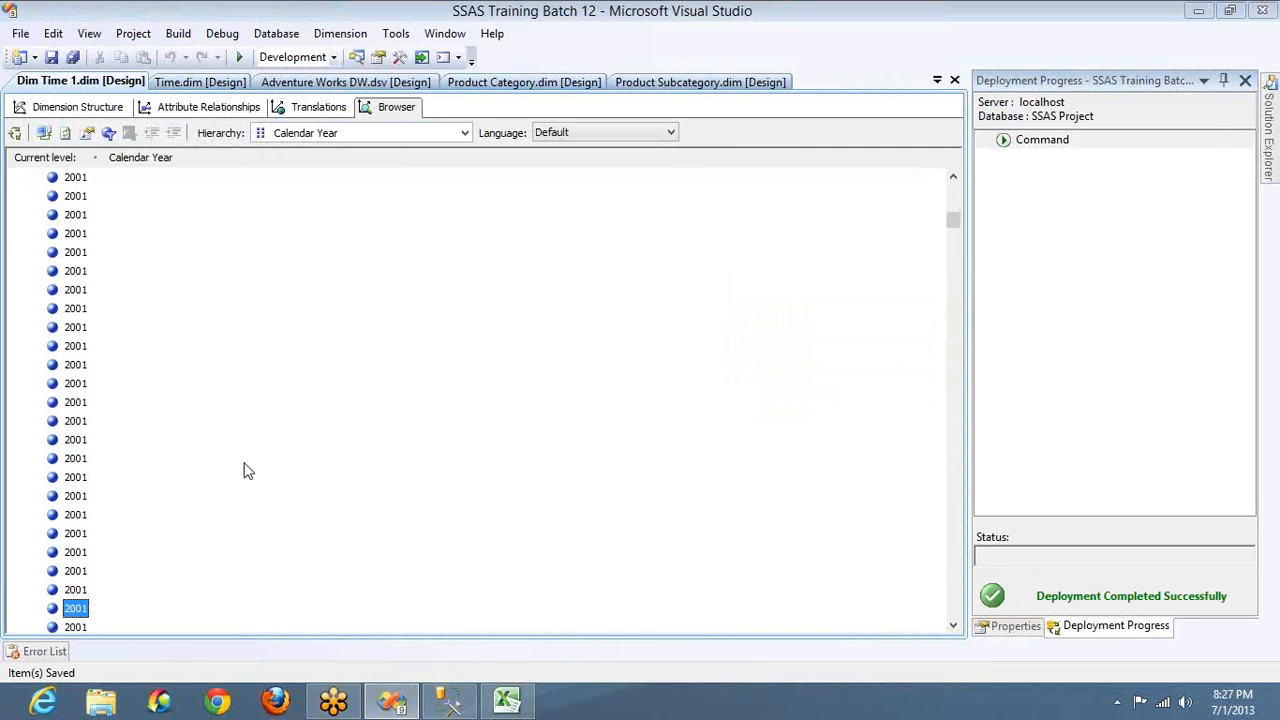
In SQL Server Management Studio, add TimeKey before CalendarYear in the last select distinct query on DimTime and run only that query.
click(452, 700)
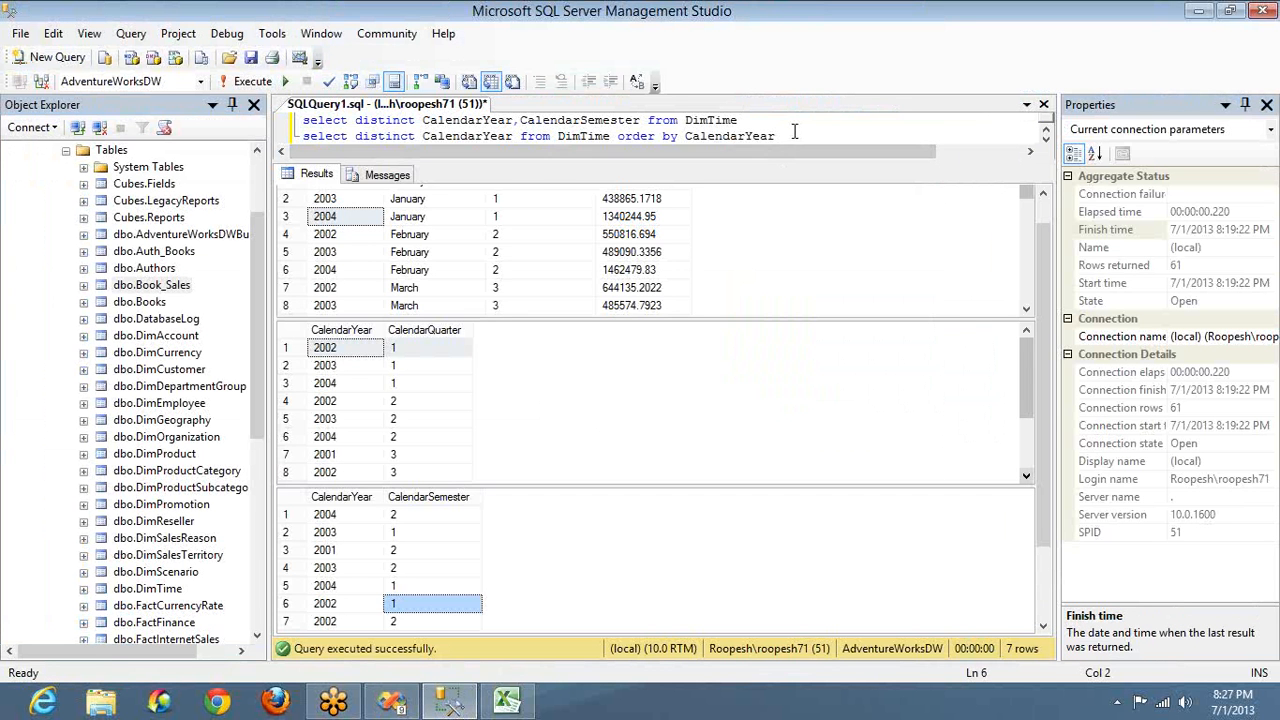
key(ctrl+r)
click(731, 231)
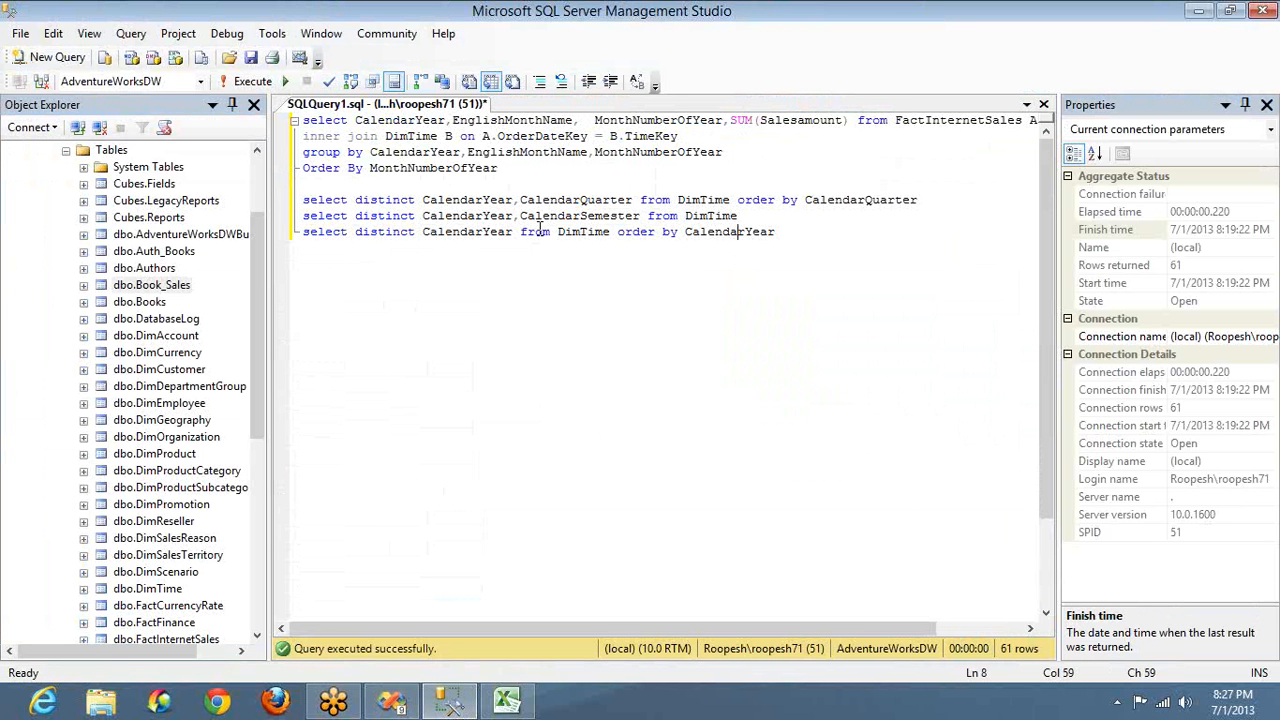
click(423, 232)
text(Time)
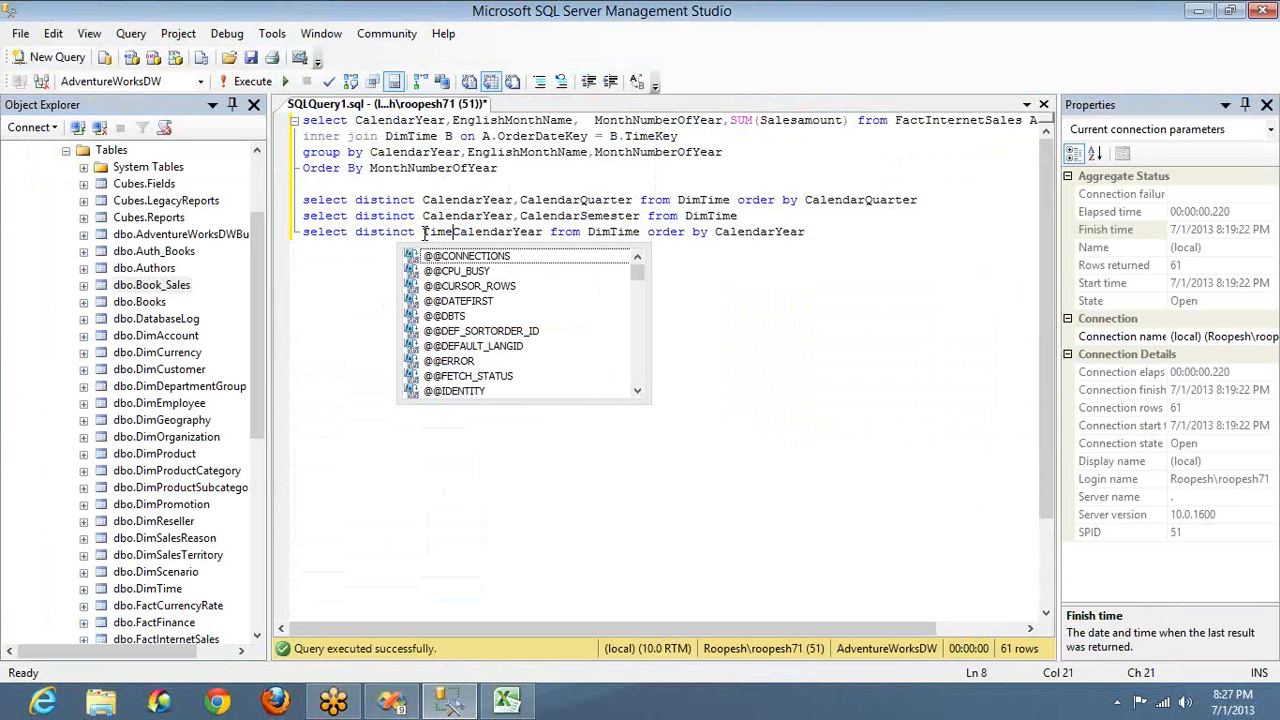
text(Key,)
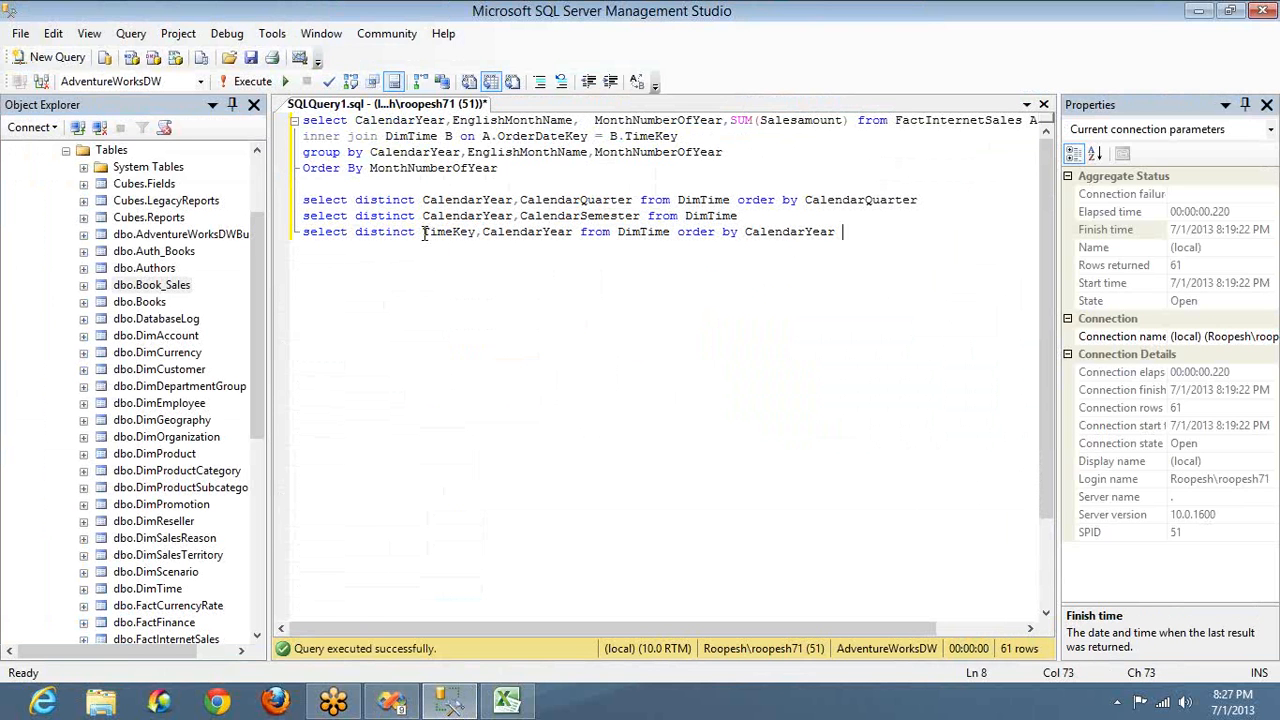
key(shift+Home)
key(F5)
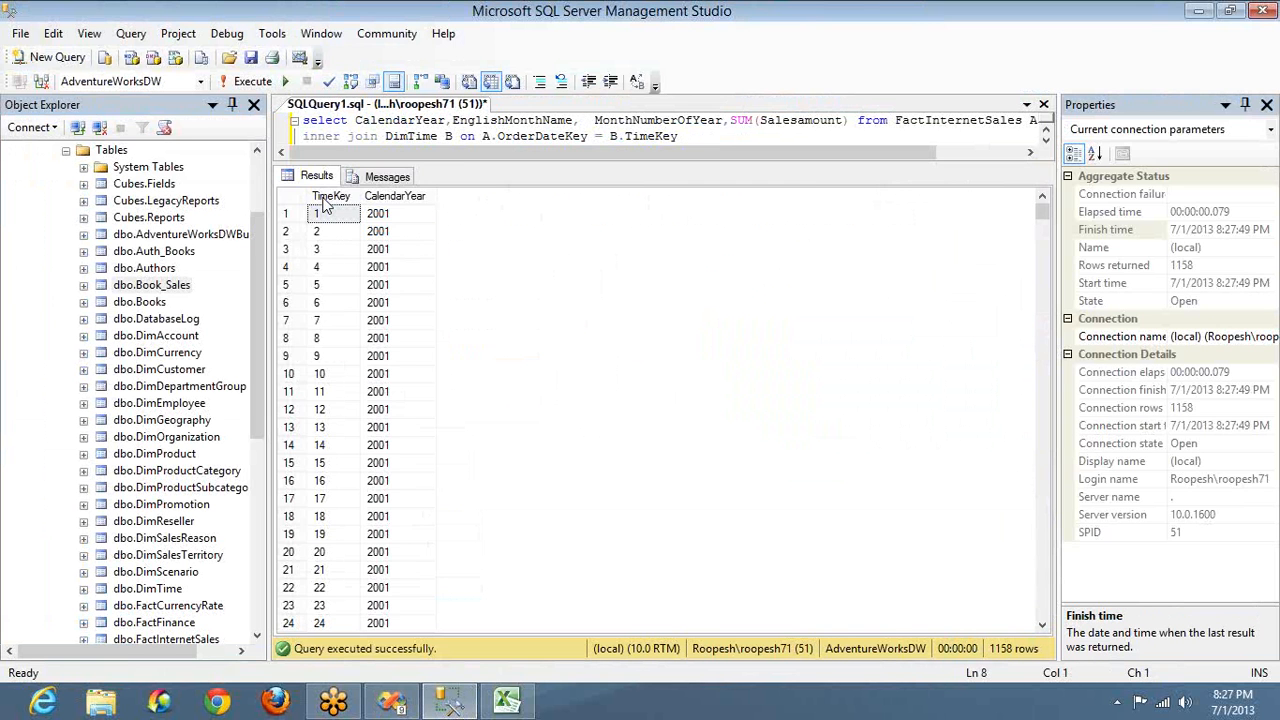
Compare the TimeKey and CalendarYear columns in the query results.
click(330, 197)
click(396, 197)
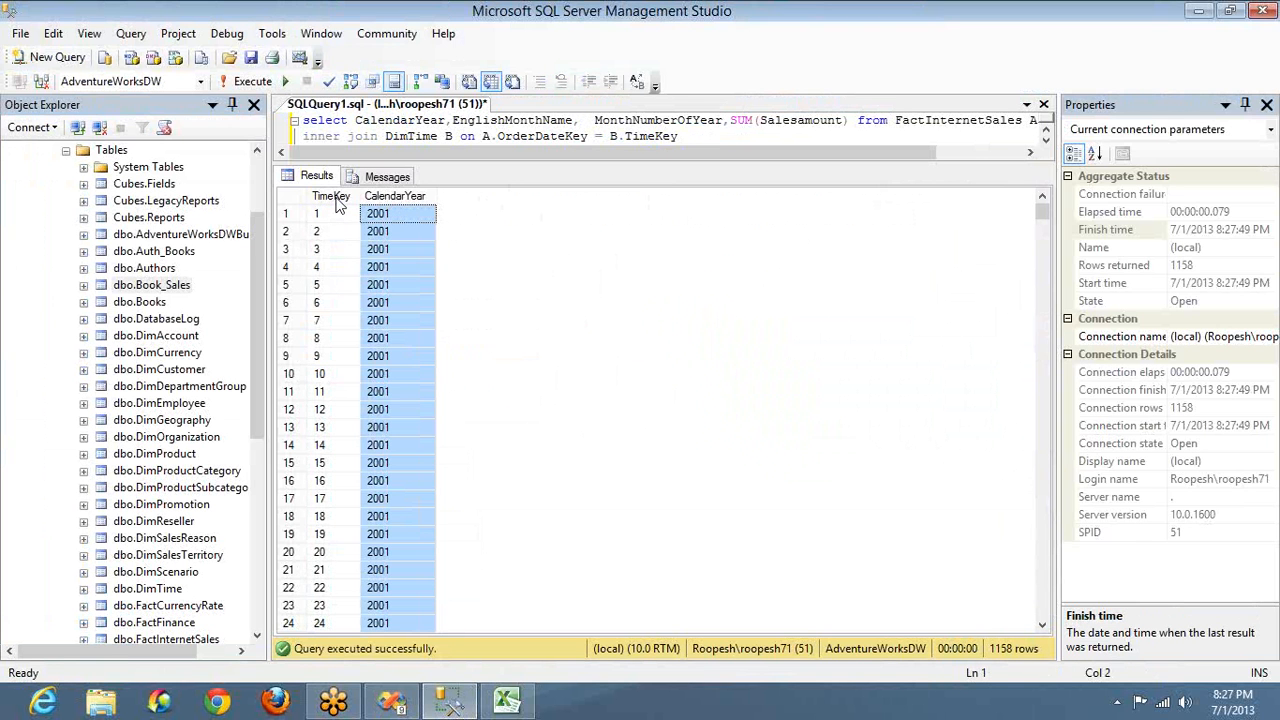
click(337, 199)
click(383, 200)
Switch back to Visual Studio and review the key and name column properties of the Calendar Year attribute.
key(alt+Tab)
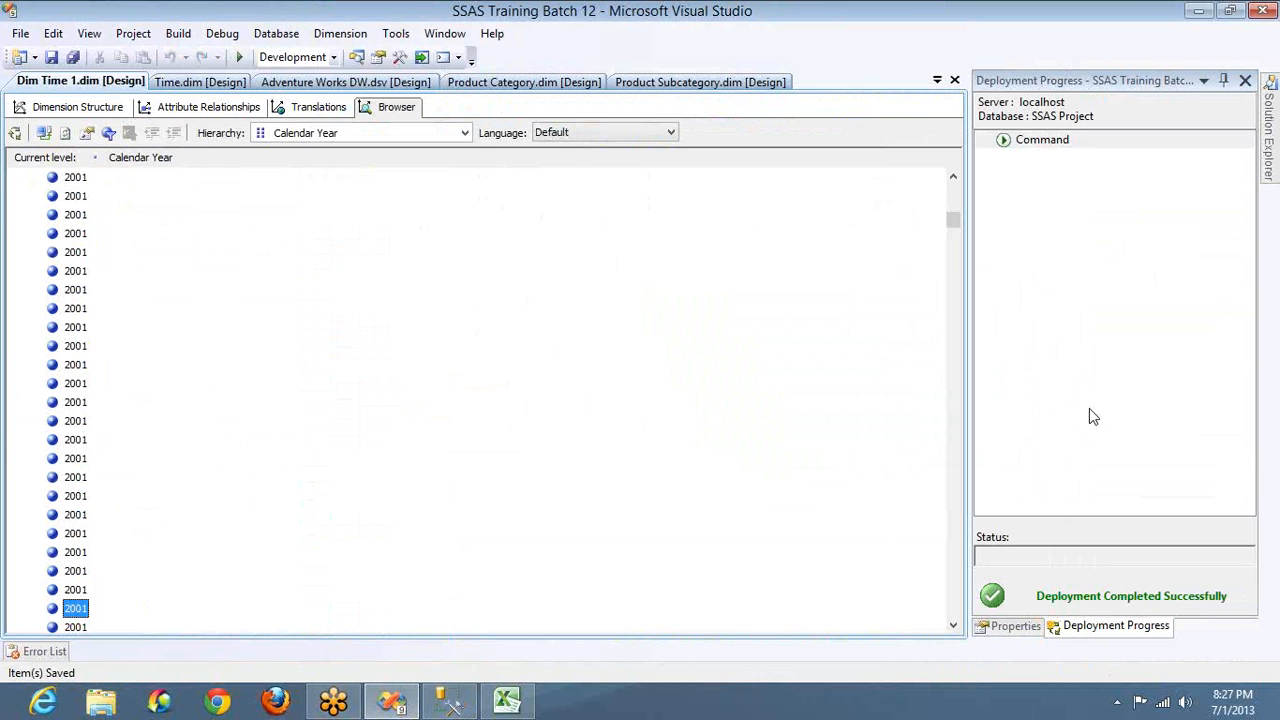
click(43, 110)
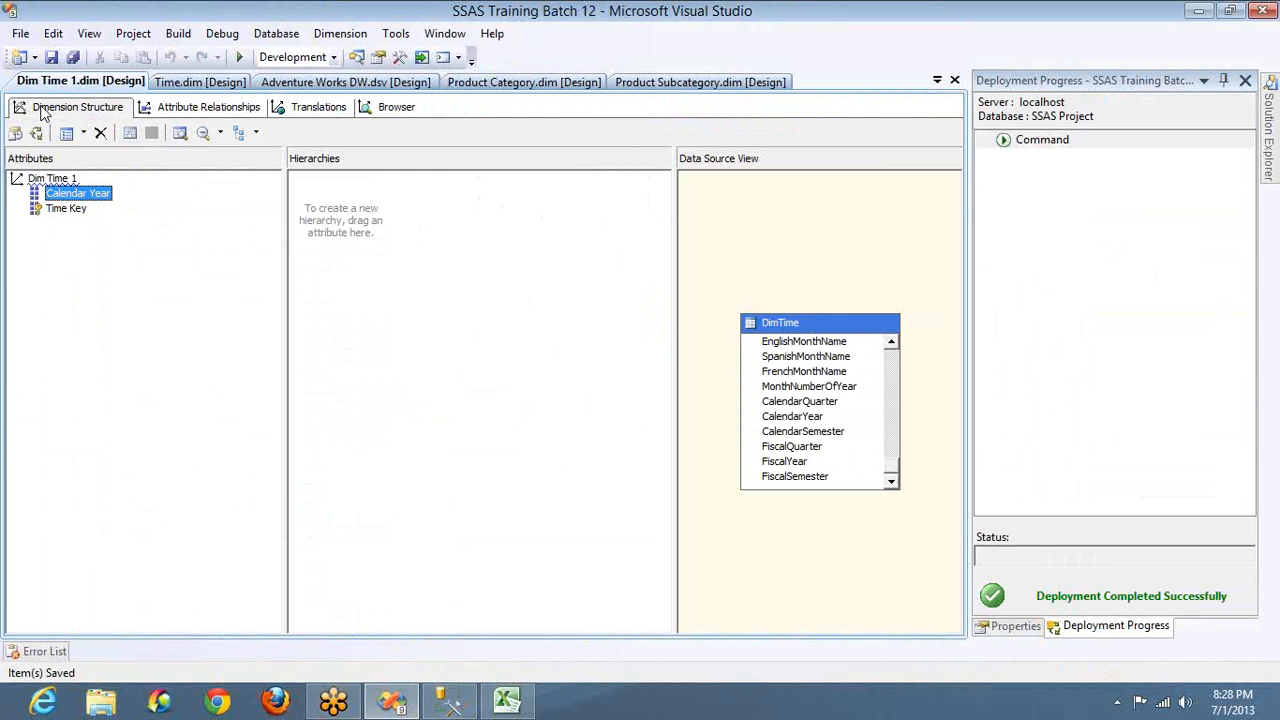
key(F4)
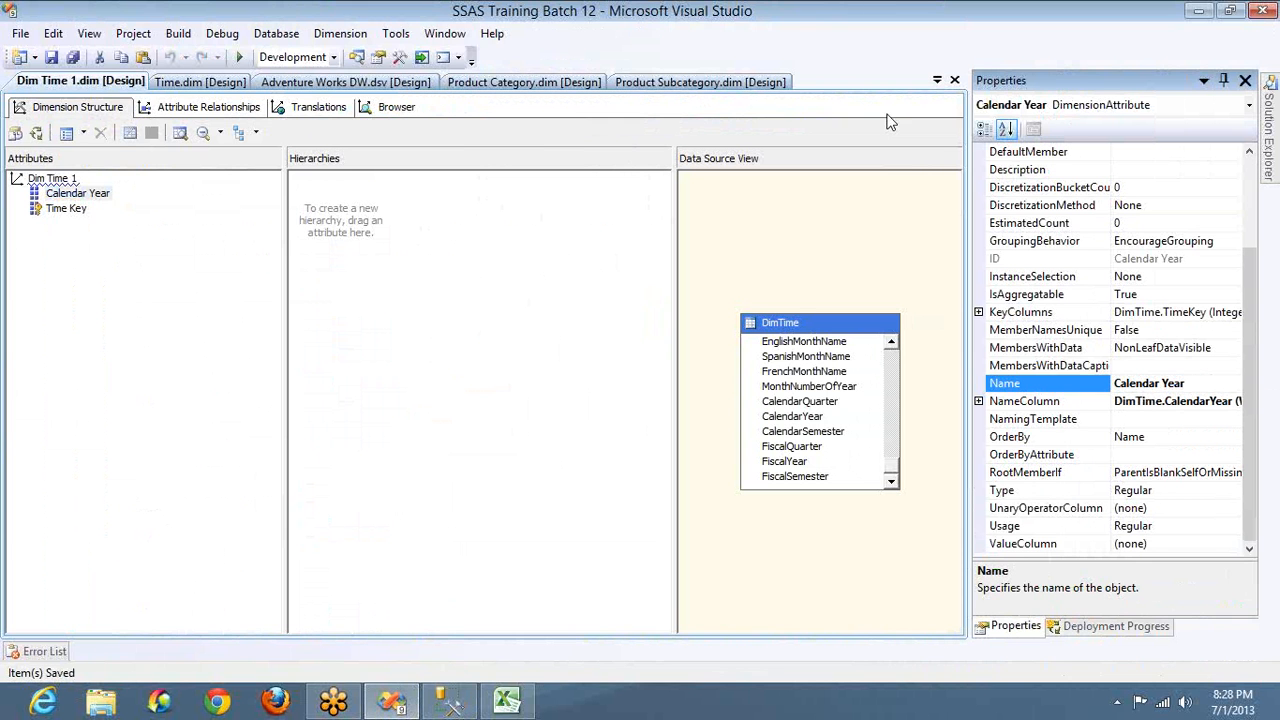
click(493, 150)
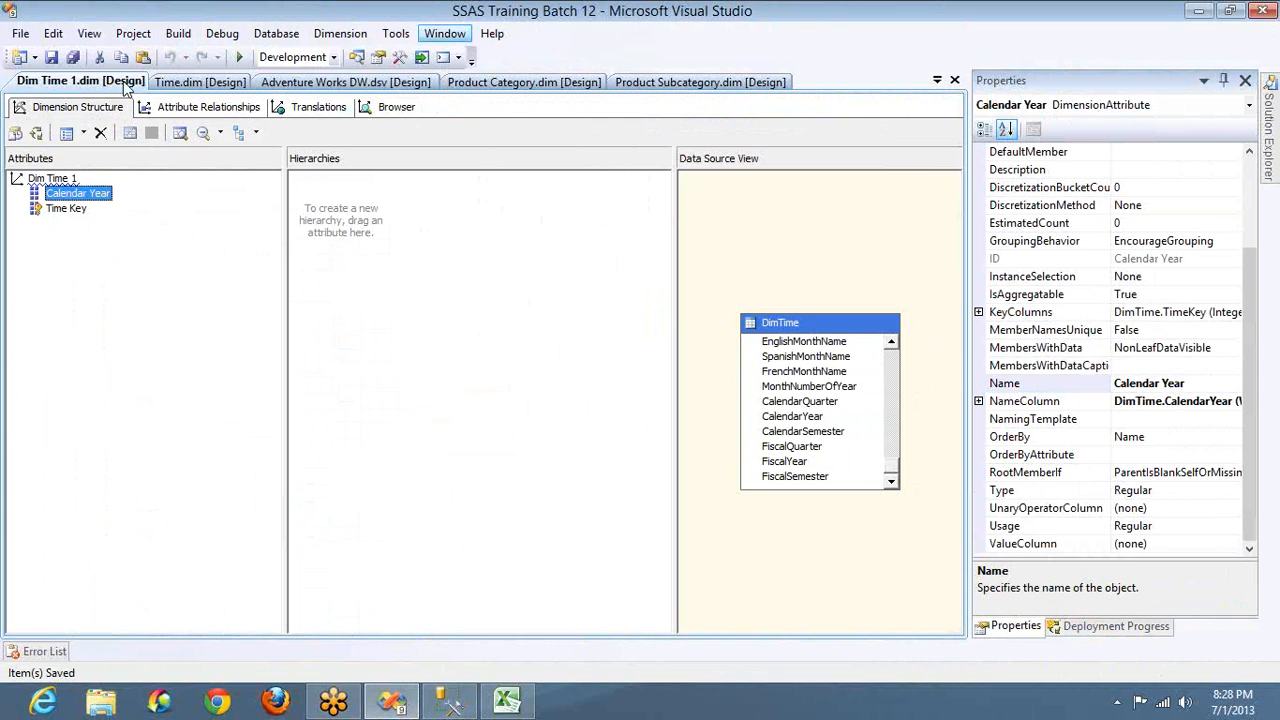
Open the Time dimension, inspect the Calendar Year and Calendar Semester hierarchy levels, and display the Calendar Semester attribute's properties.
click(168, 86)
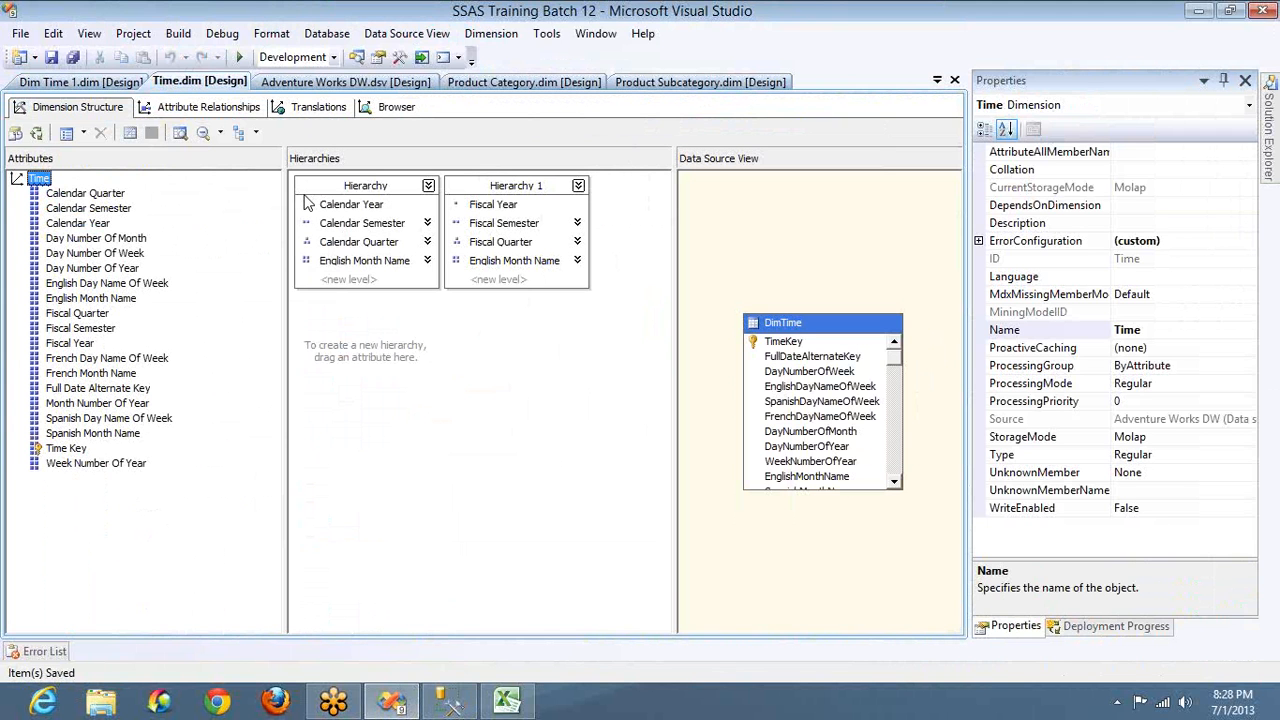
click(348, 206)
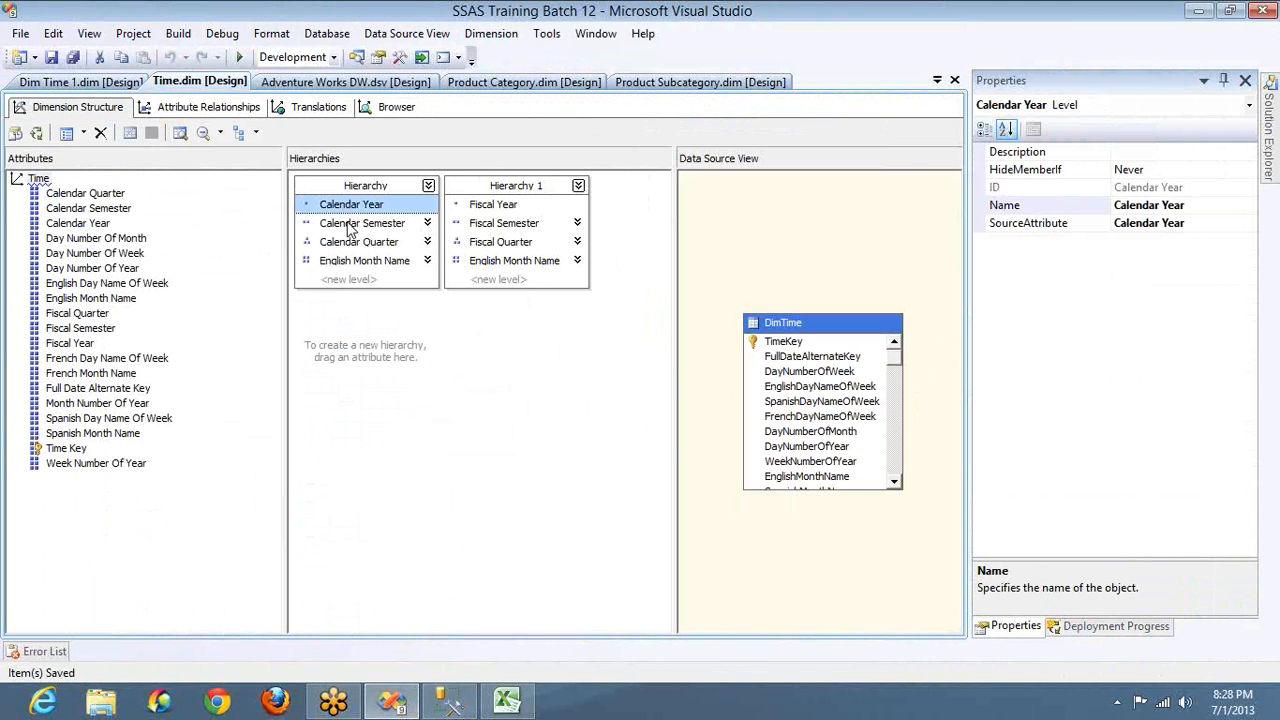
click(350, 228)
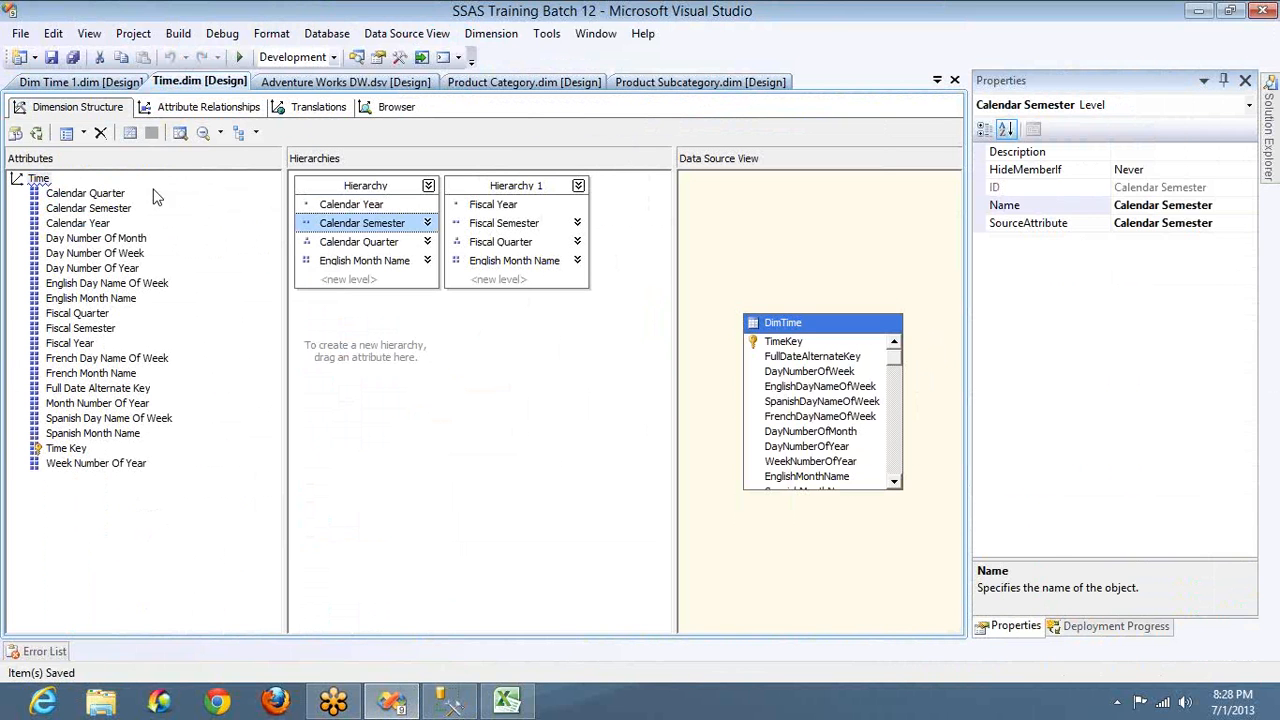
click(127, 210)
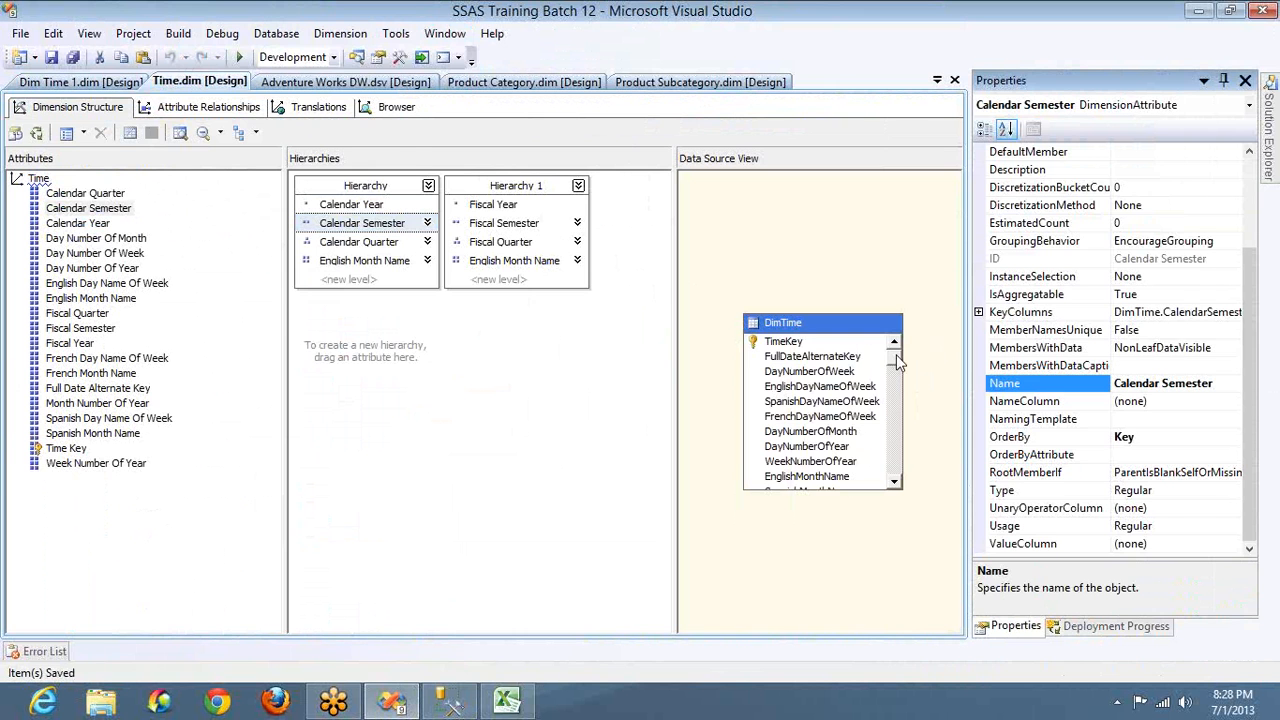
Switch to SQL Server Management Studio and examine the CalendarYear and CalendarQuarter columns in the first distinct DimTime query.
key(alt+Tab)
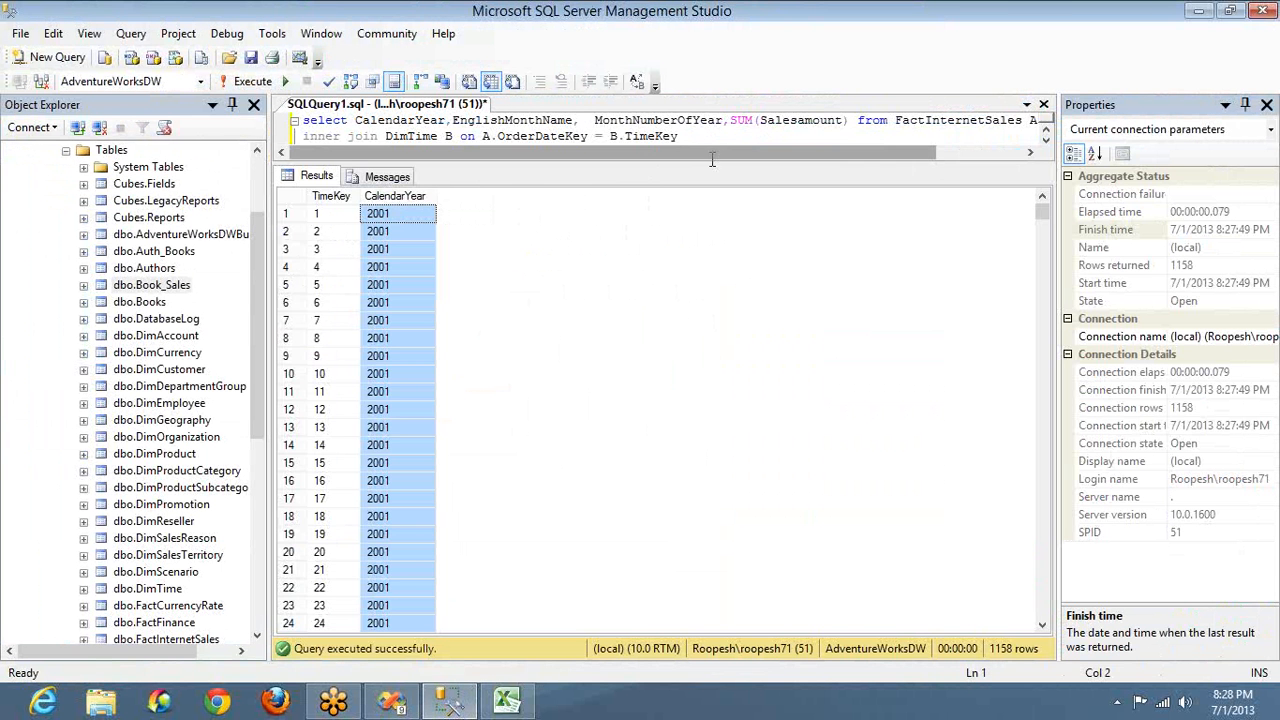
key(ctrl+r)
double_click(449, 201)
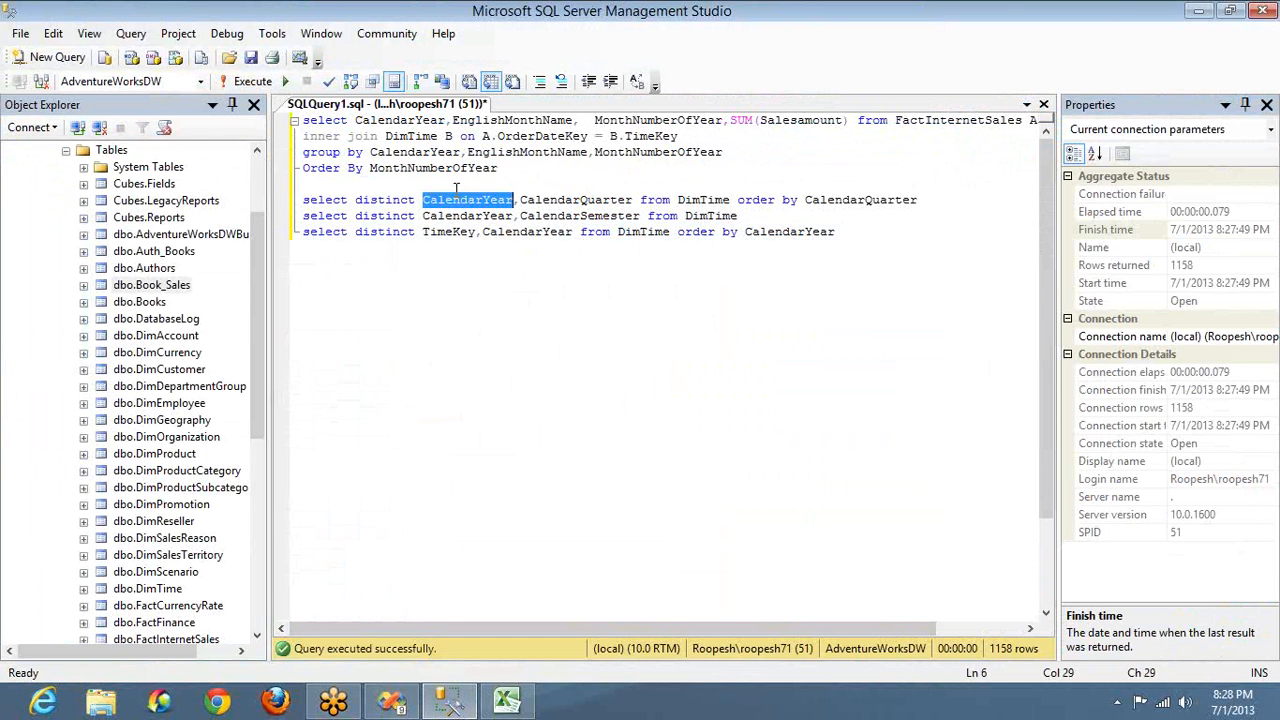
double_click(546, 199)
Switch to Visual Studio and set the Calendar Semester attribute's key columns to CalendarYear followed by CalendarSemester.
key(alt+Tab)
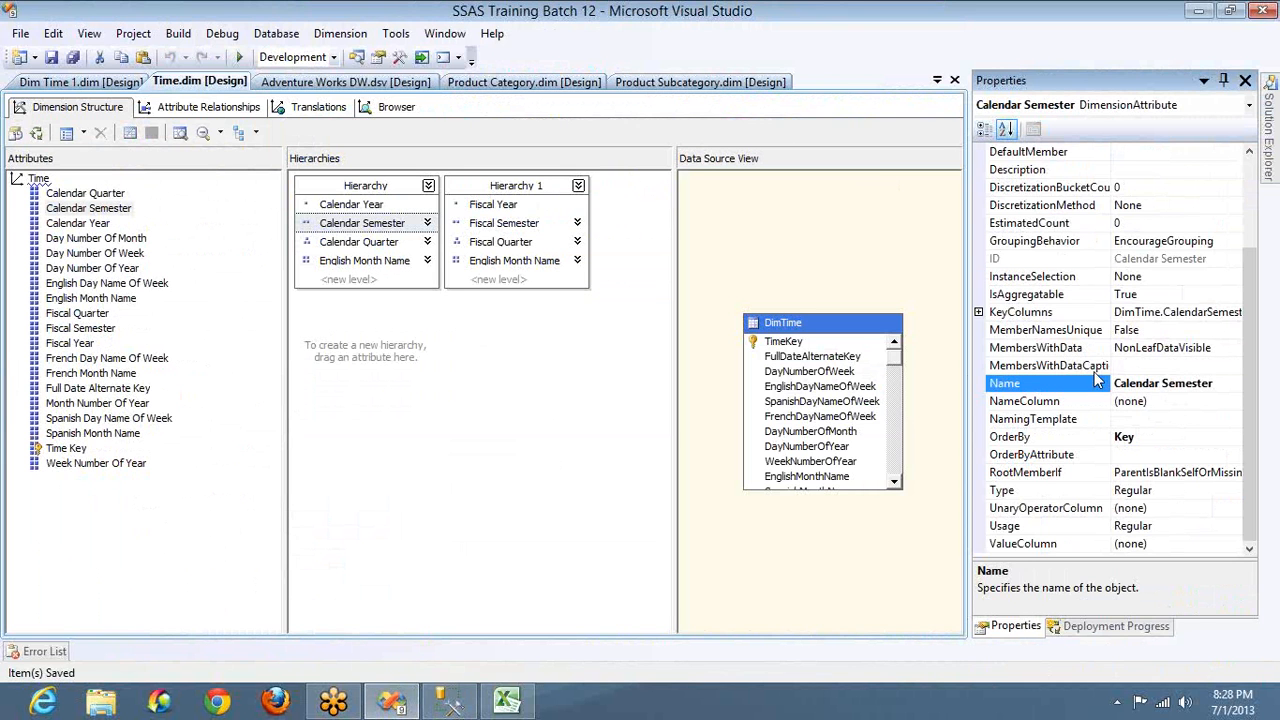
click(1198, 313)
click(1234, 313)
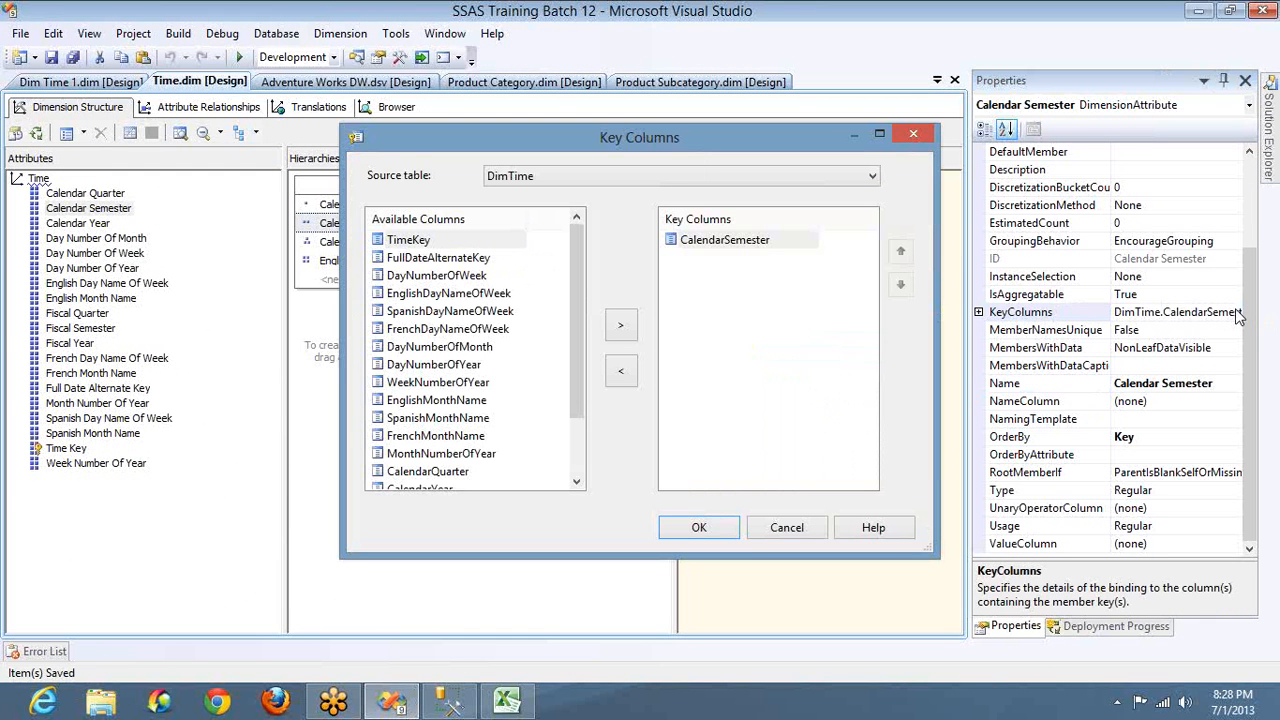
click(448, 487)
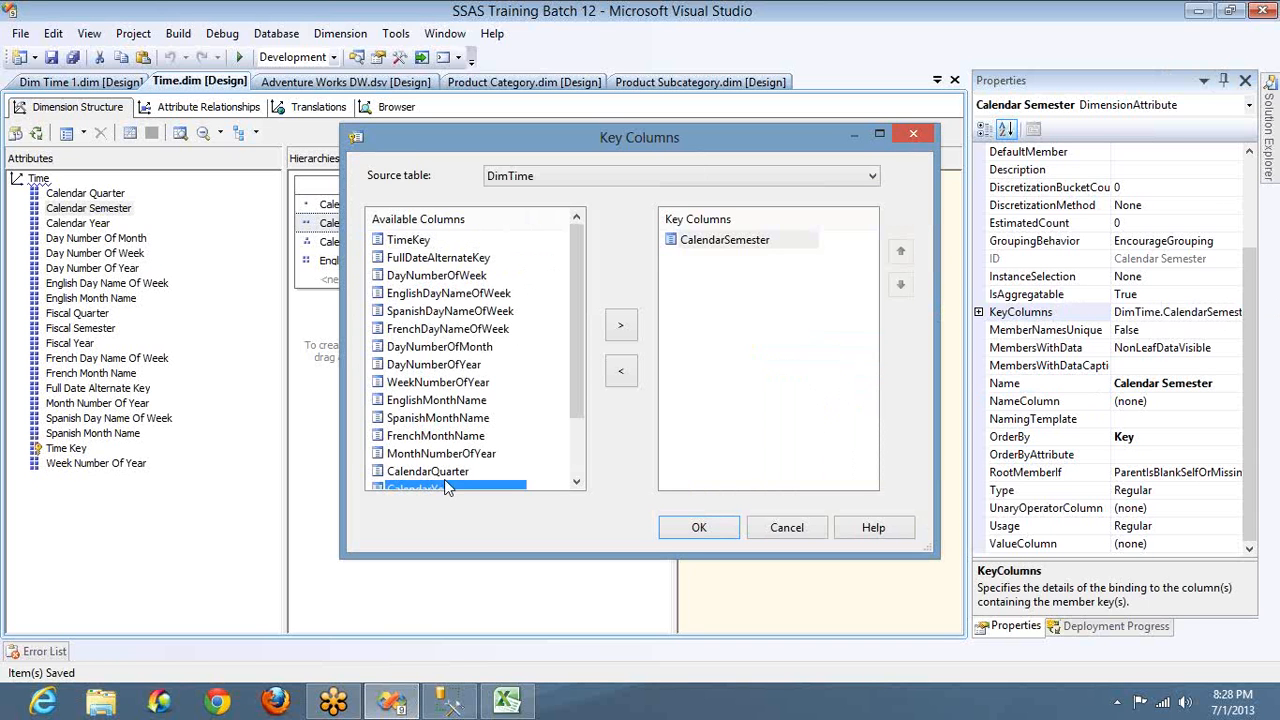
click(620, 325)
click(901, 253)
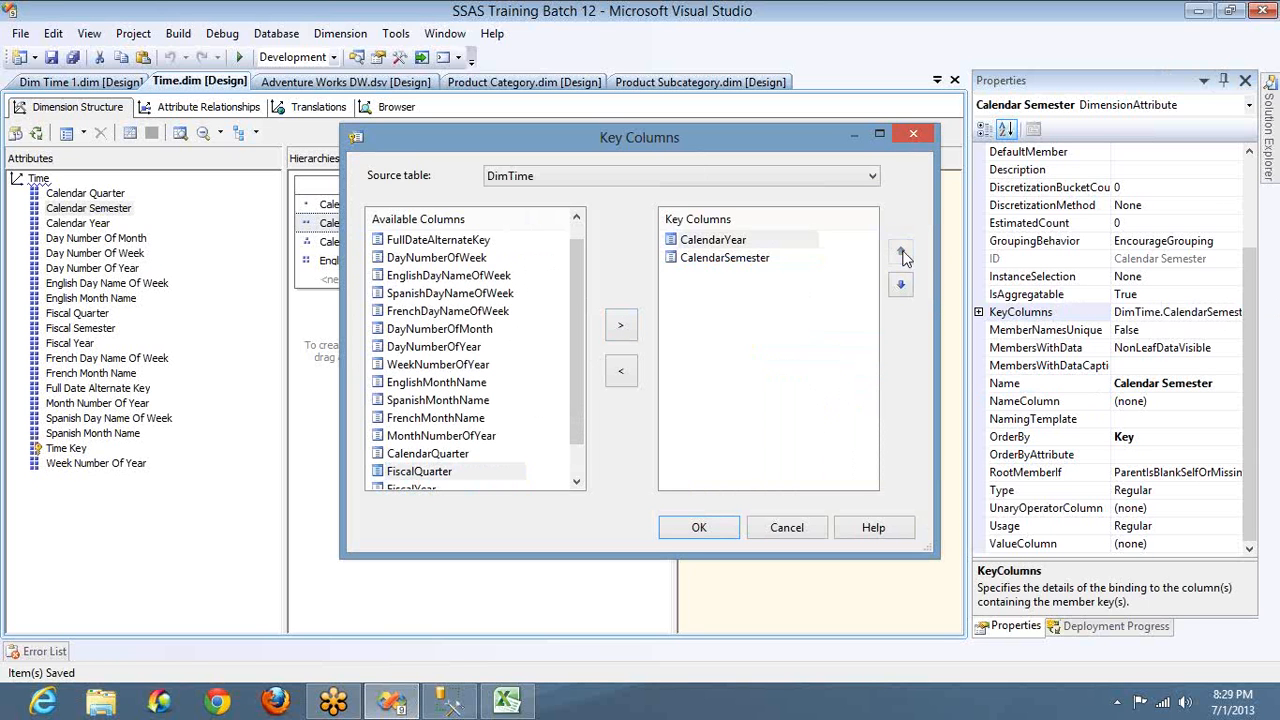
click(699, 528)
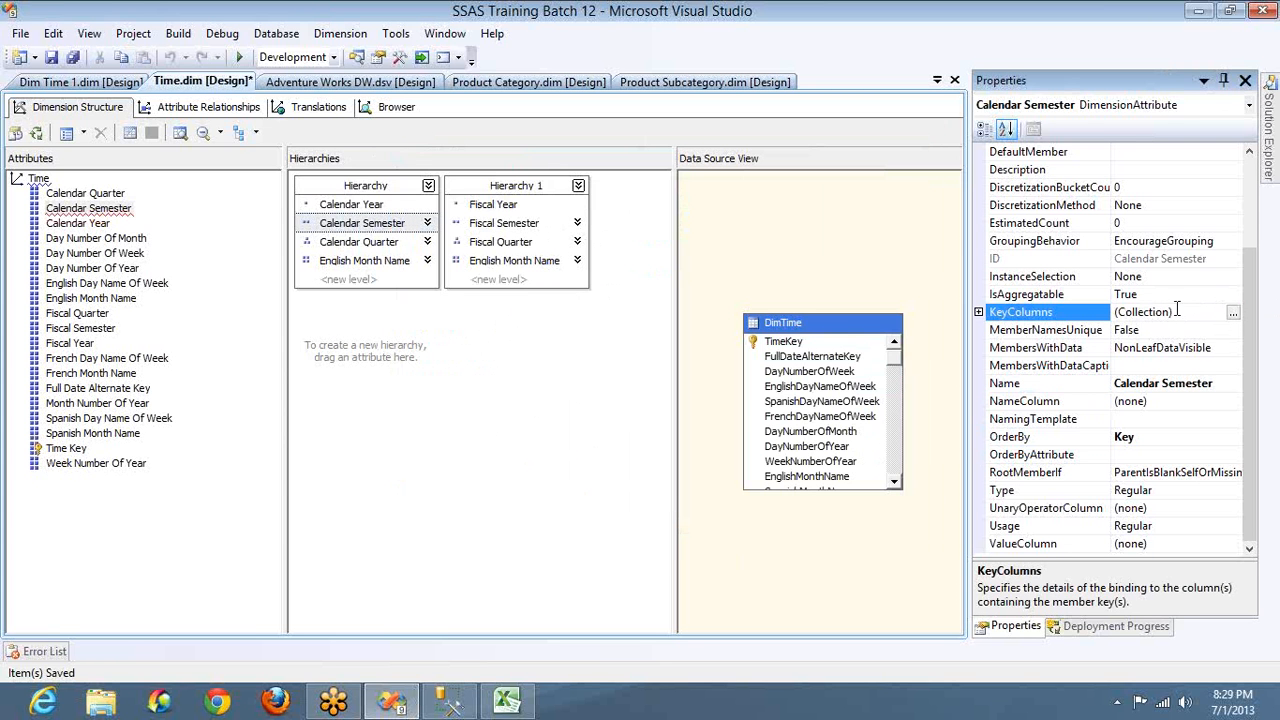
Set the name column of the Calendar Semester attribute to CalendarSemester from the DimTime table.
click(1190, 406)
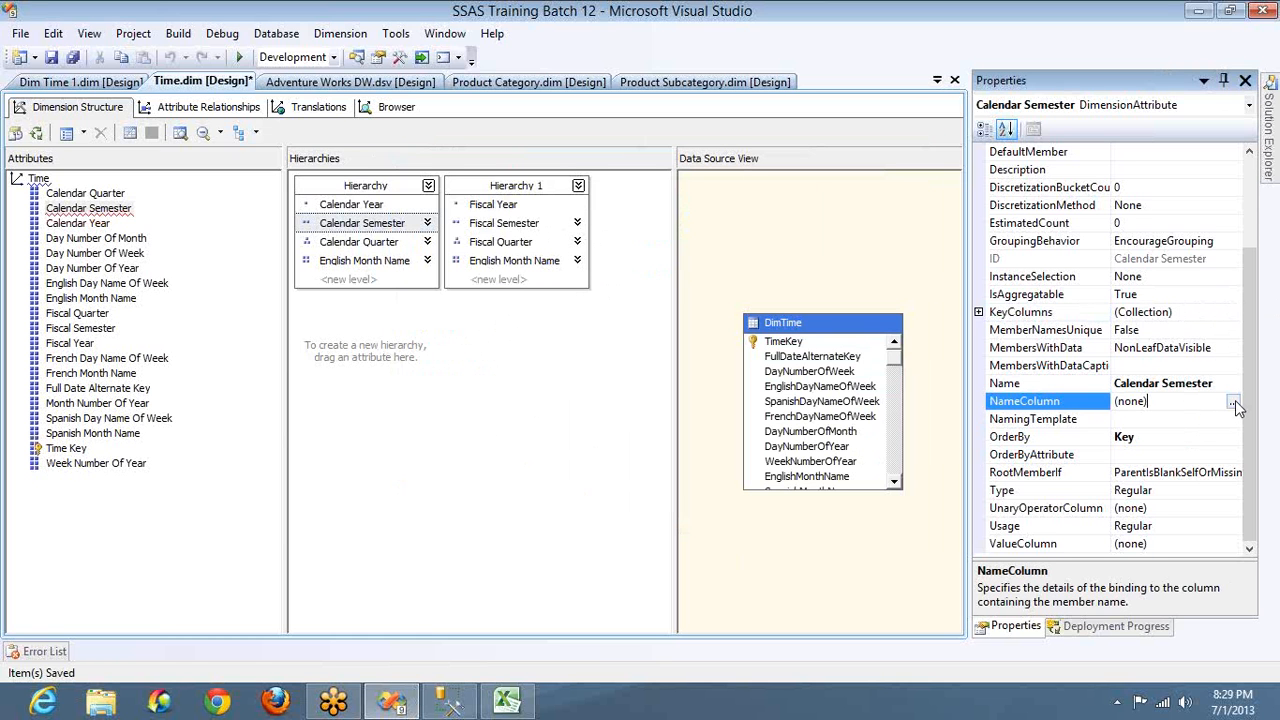
click(1235, 400)
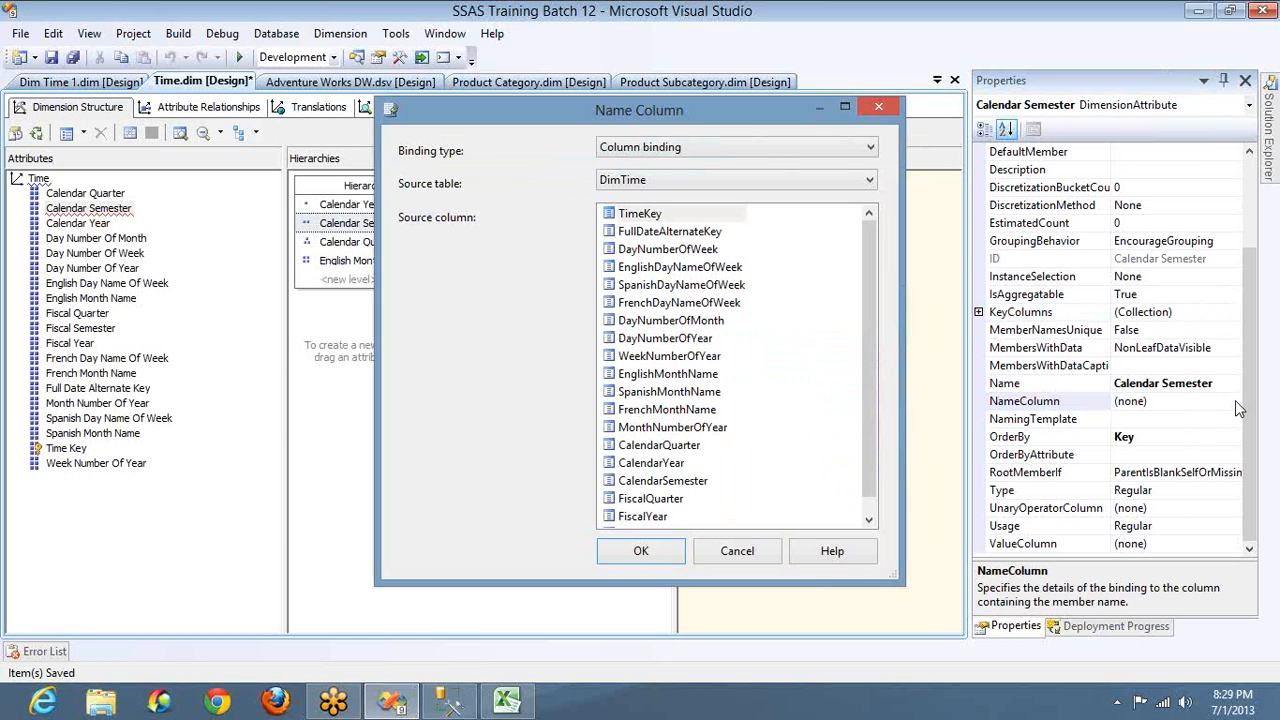
key(super+c)
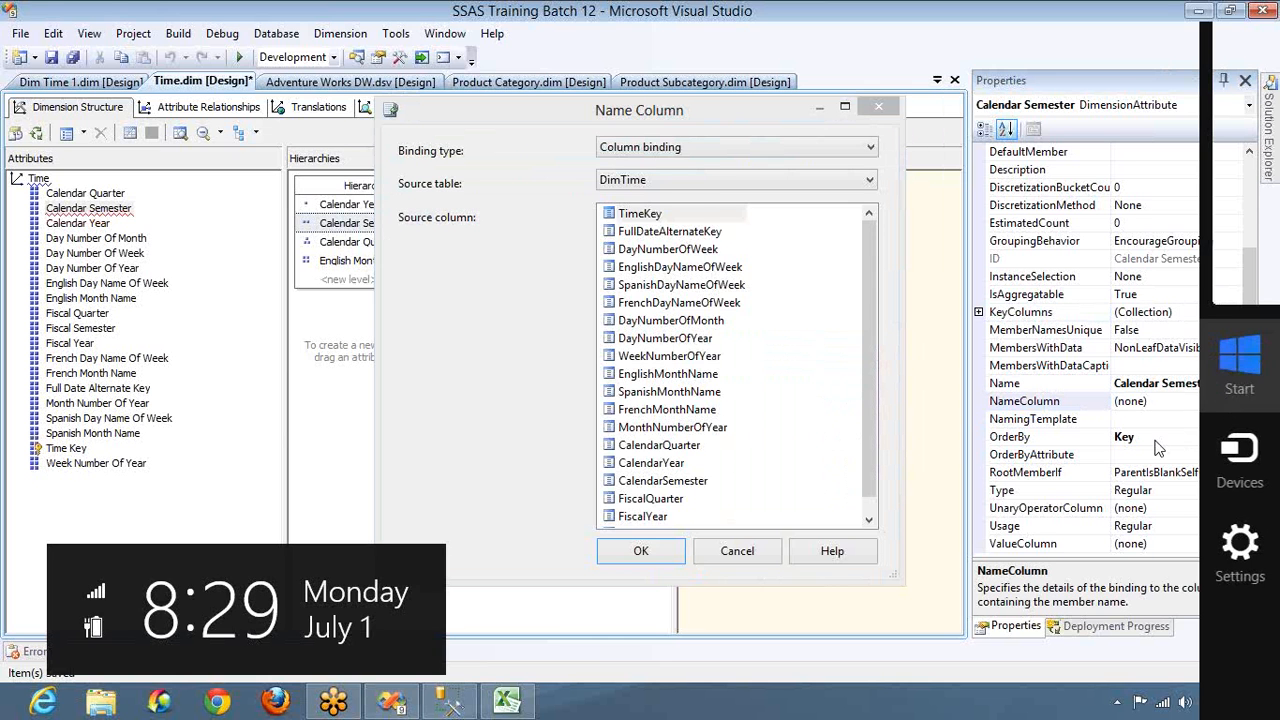
click(877, 115)
click(877, 110)
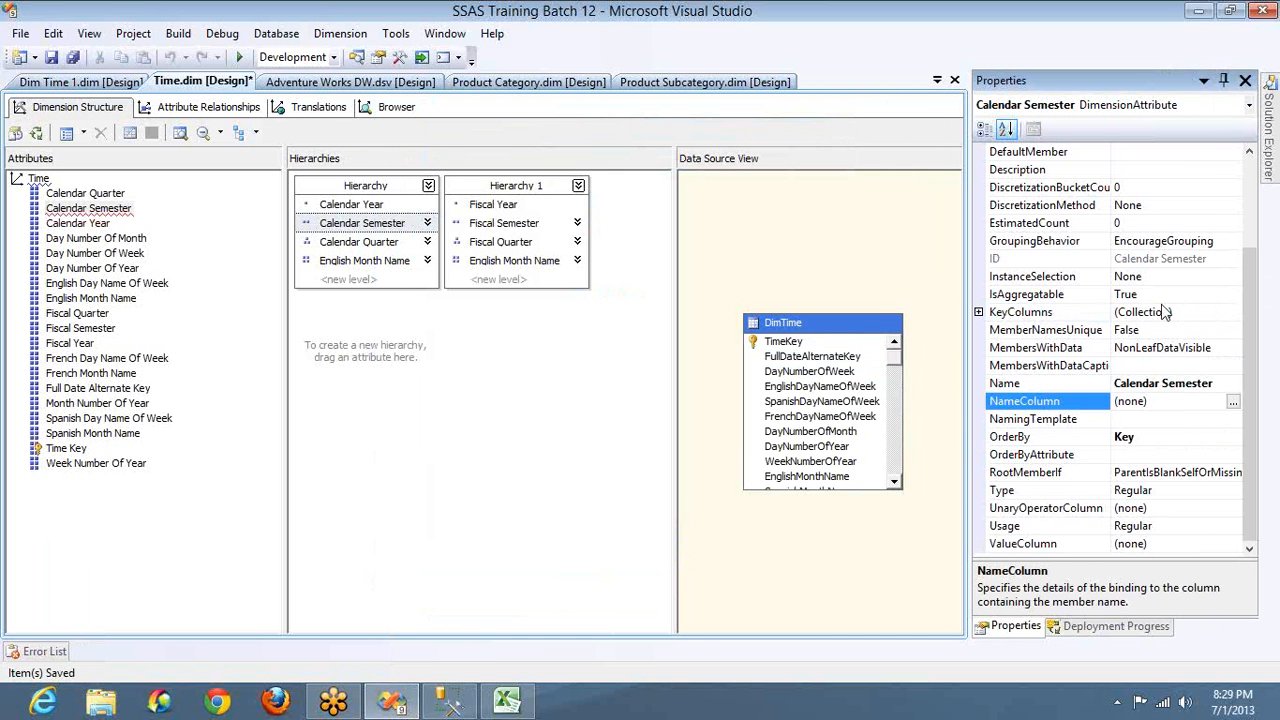
click(1234, 401)
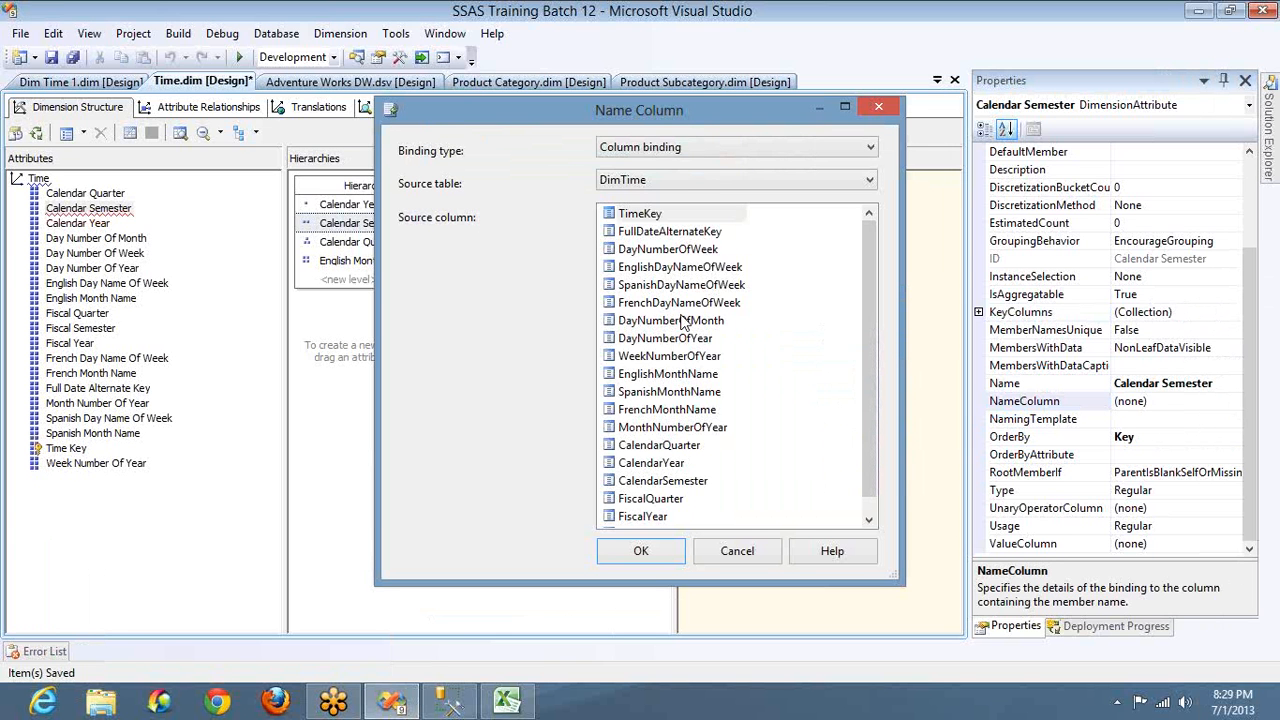
double_click(687, 485)
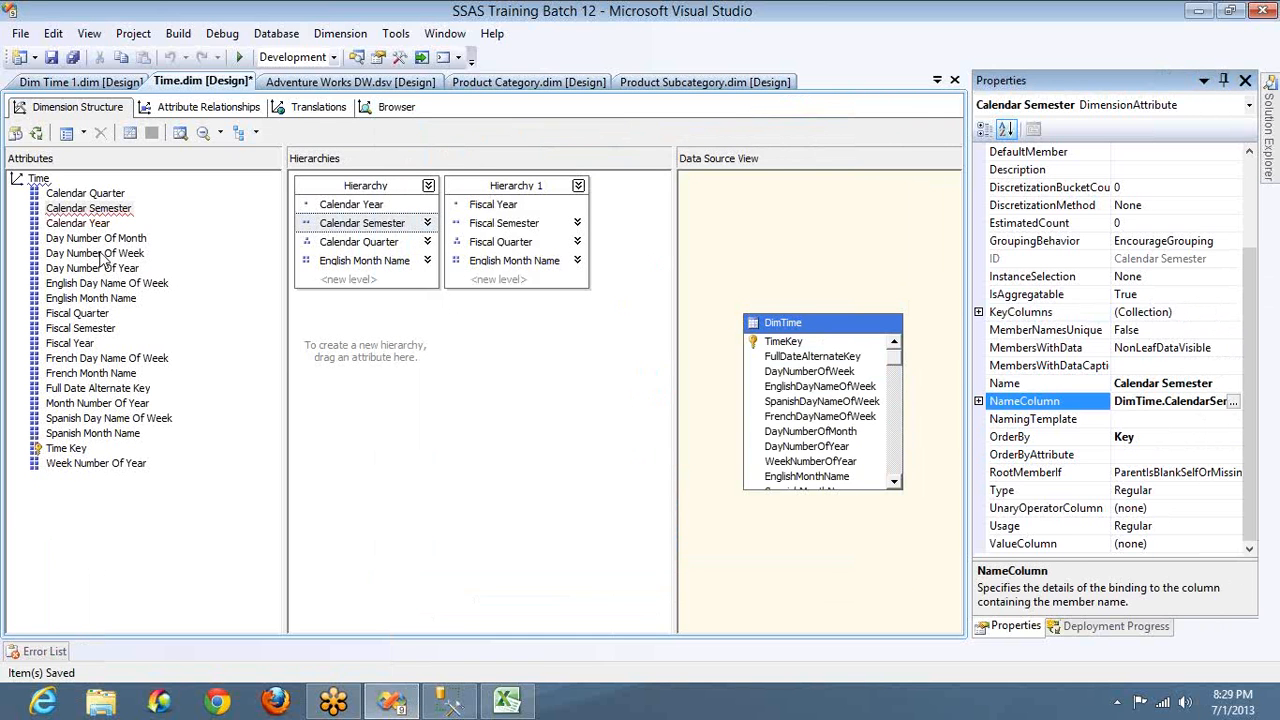
Set the Calendar Quarter attribute's key columns to CalendarYear followed by CalendarQuarter.
click(90, 193)
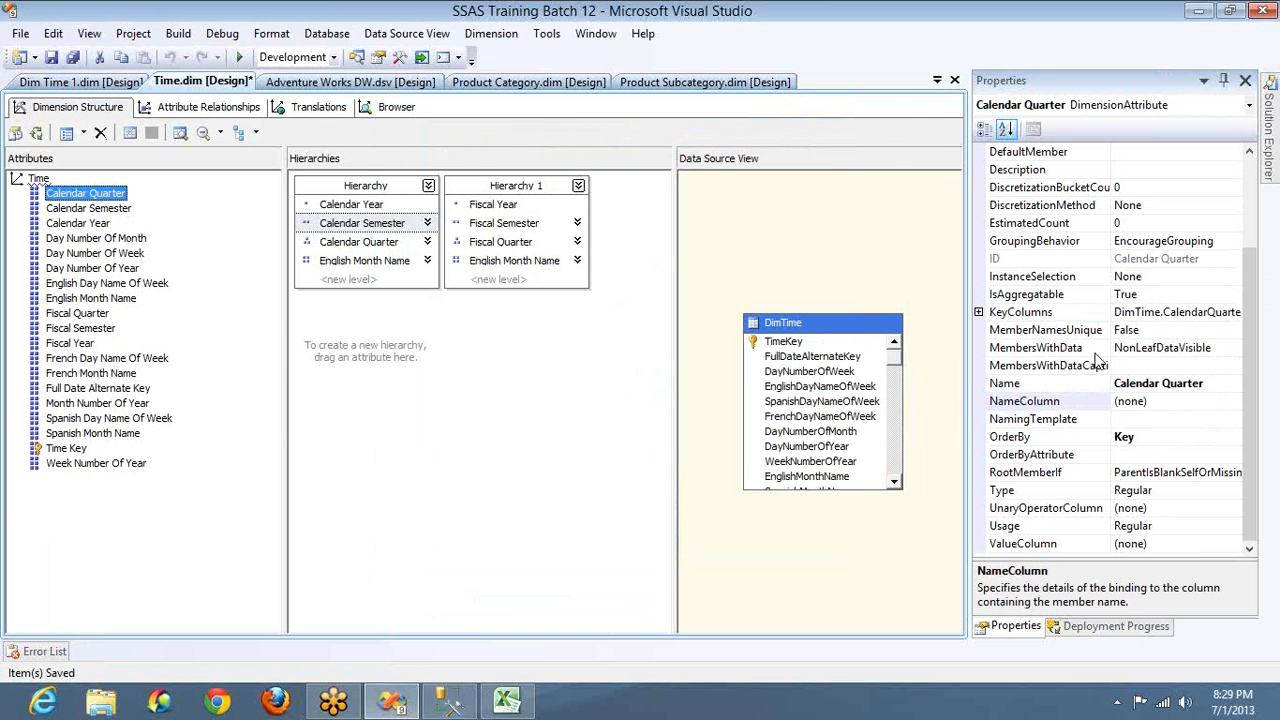
click(1227, 313)
click(1233, 312)
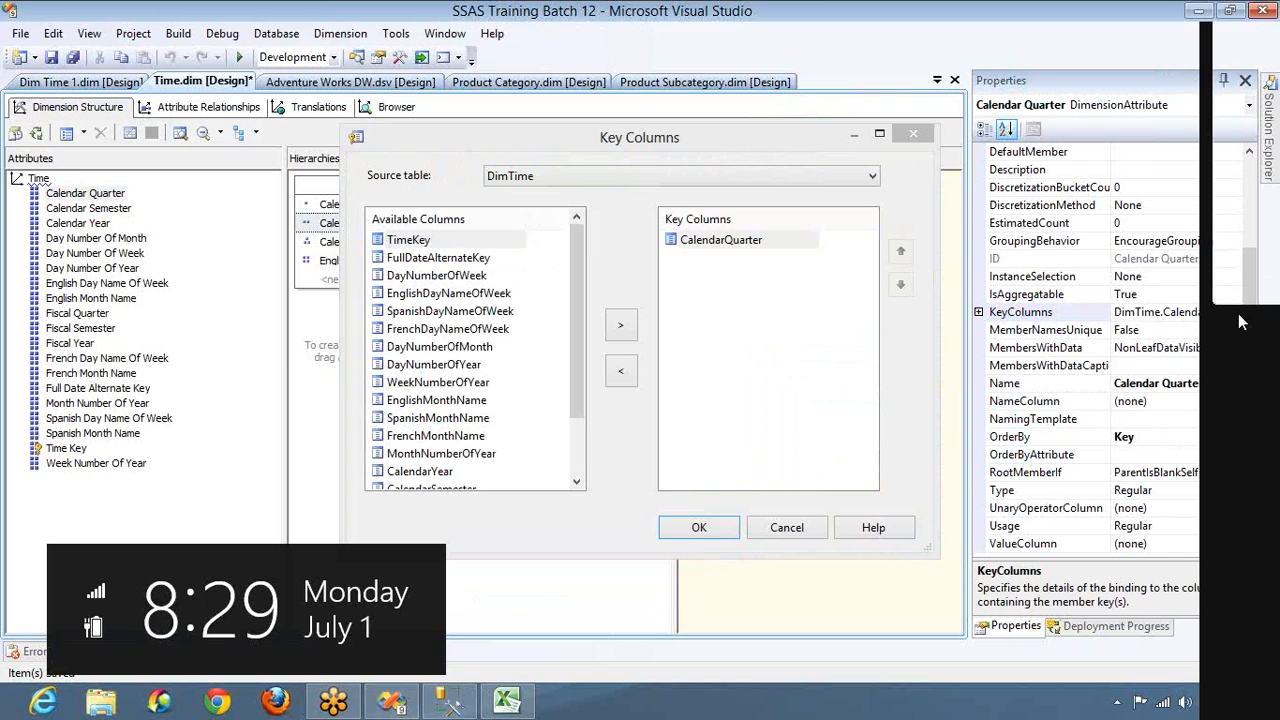
click(447, 473)
click(622, 327)
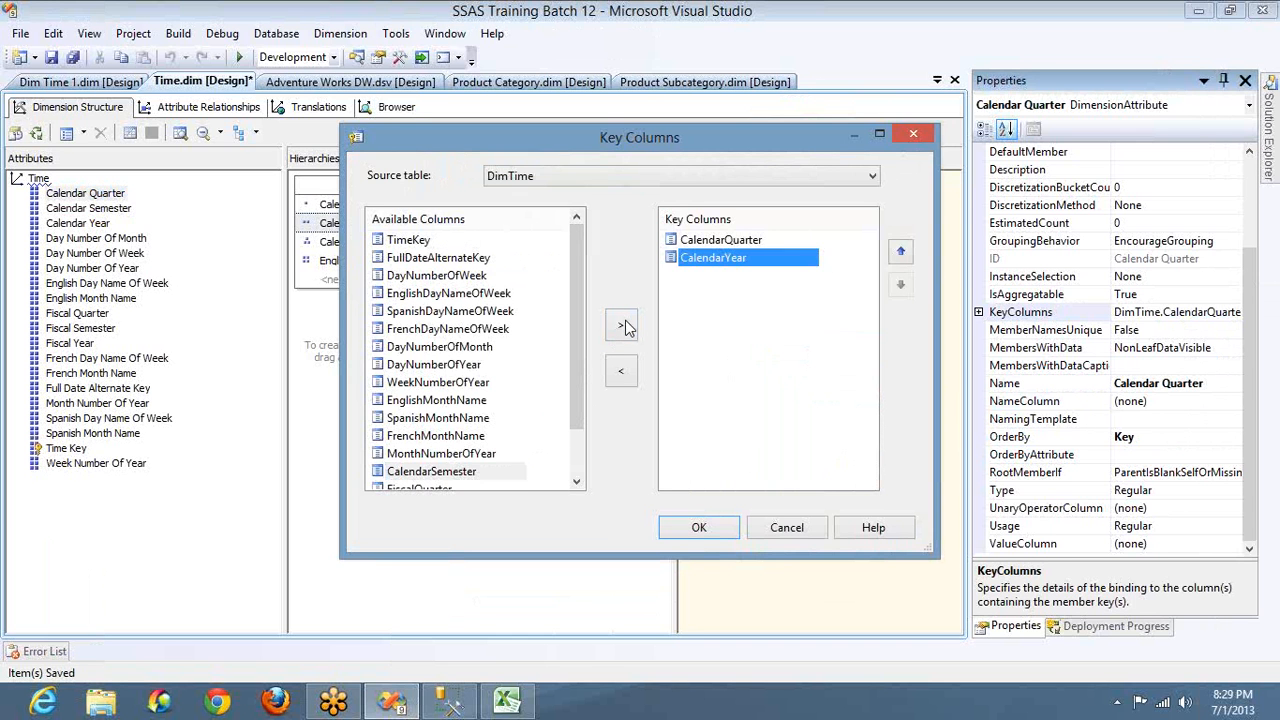
click(900, 251)
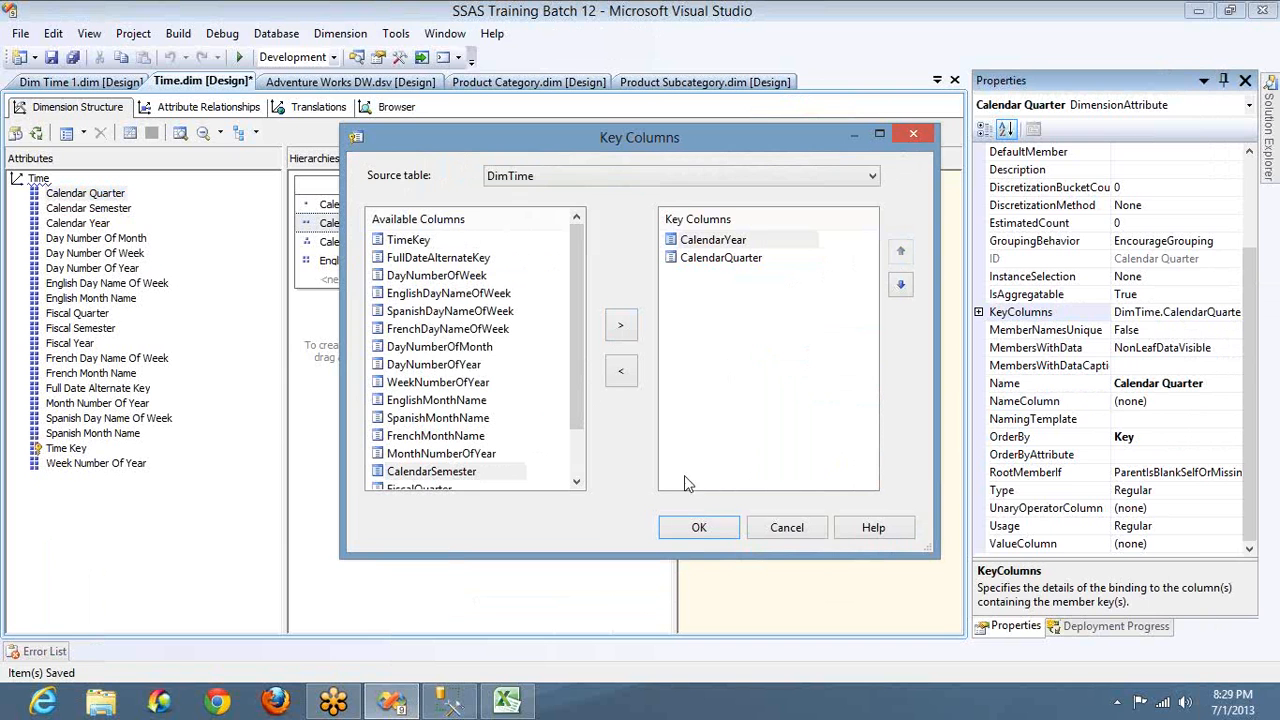
click(690, 528)
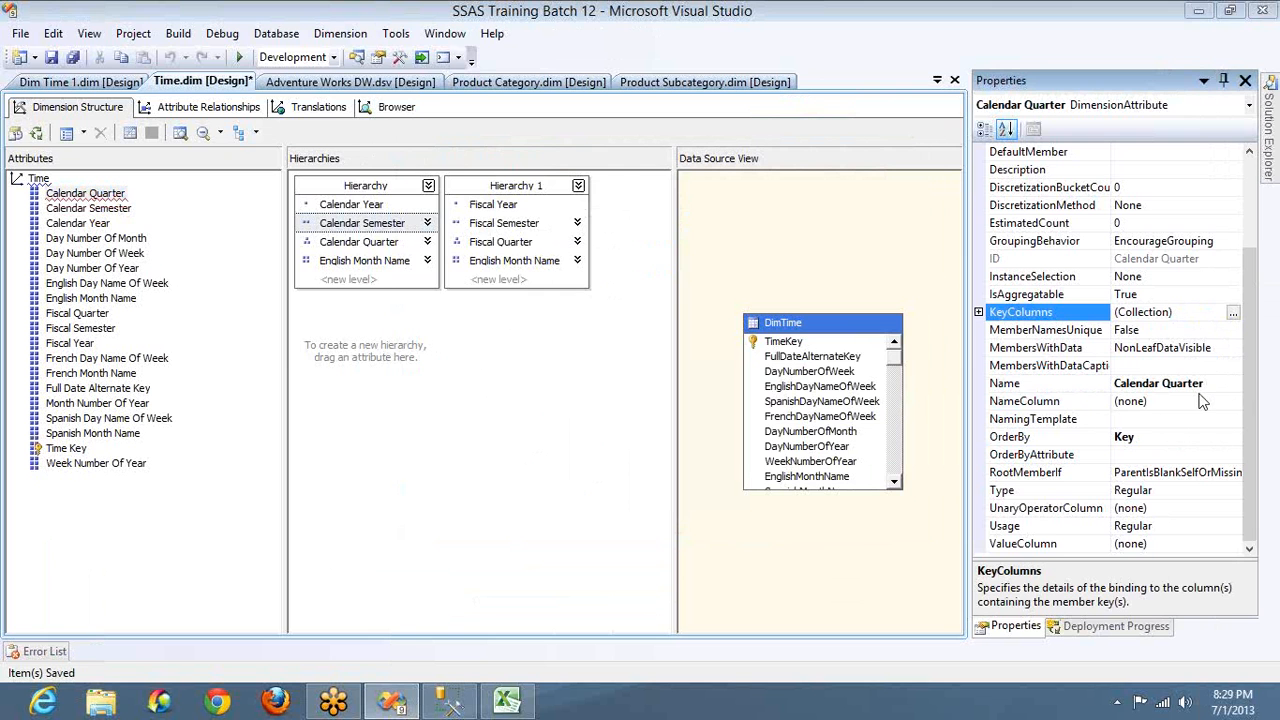
Set the name column of the Calendar Quarter attribute to CalendarQuarter.
click(1235, 403)
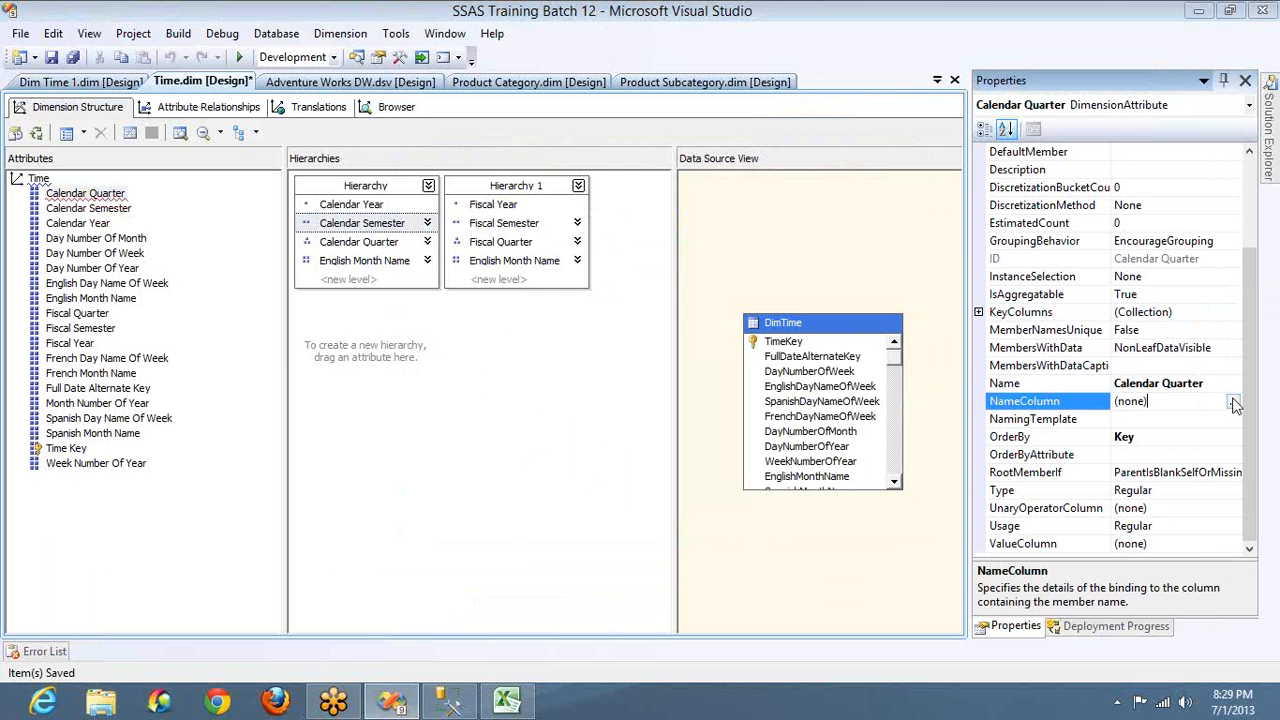
click(1234, 402)
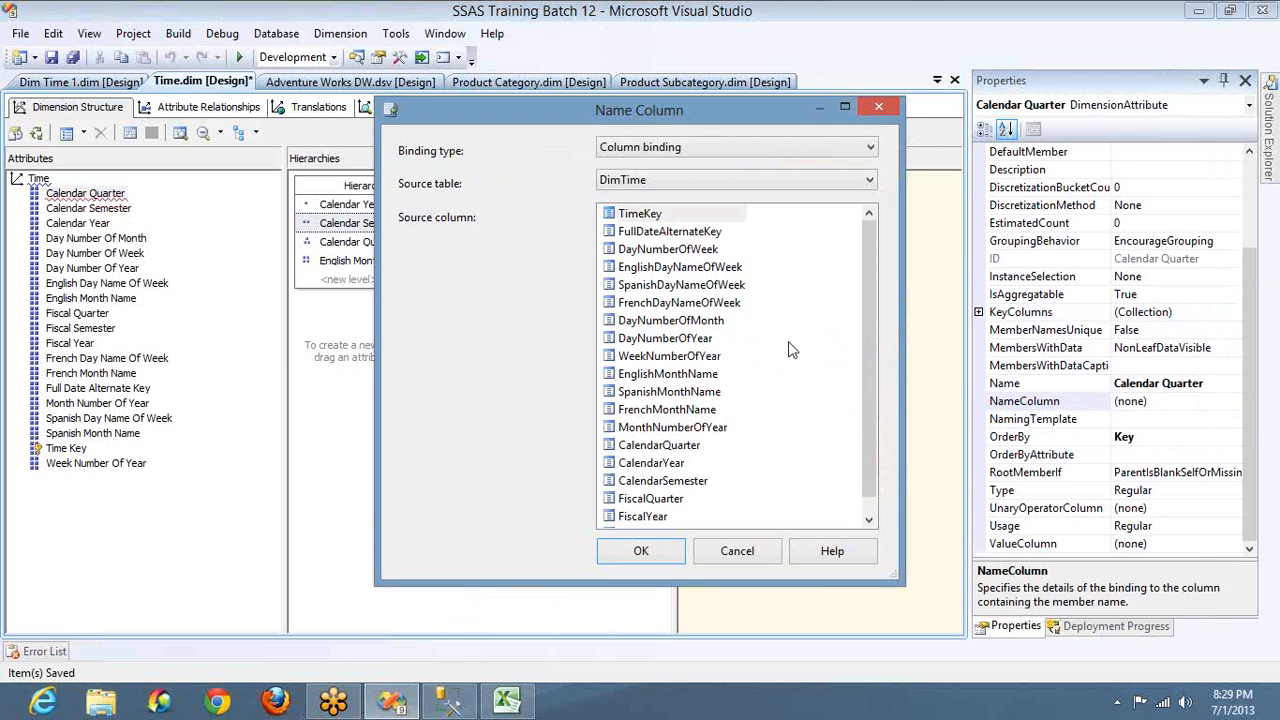
click(665, 447)
key(Return)
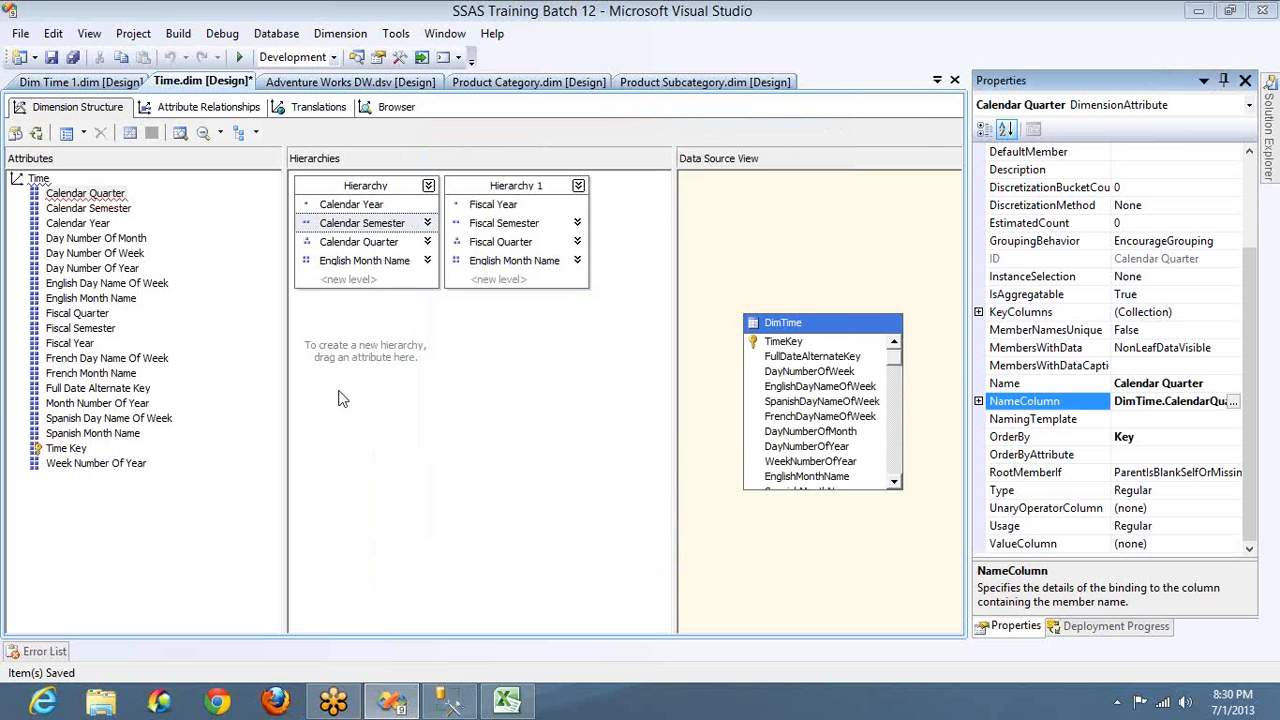
Set the English Month Name attribute's key columns to CalendarYear followed by EnglishMonthName.
click(90, 298)
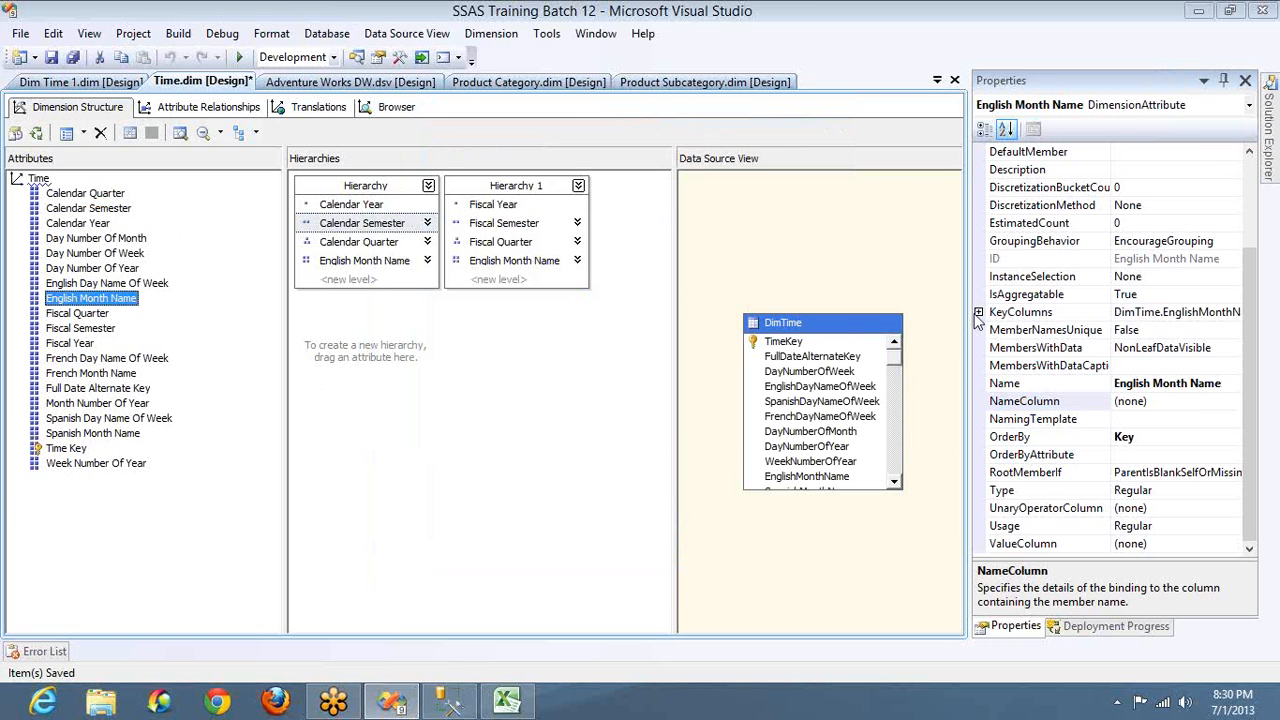
click(1228, 314)
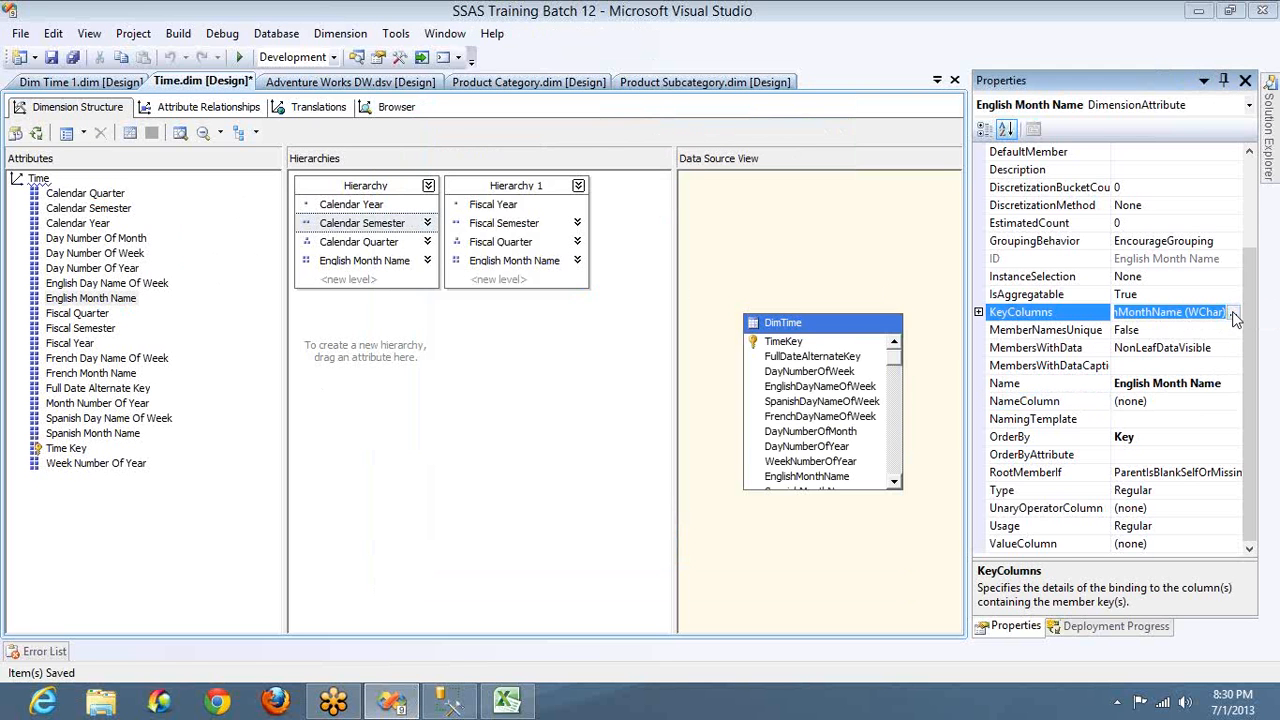
click(1238, 314)
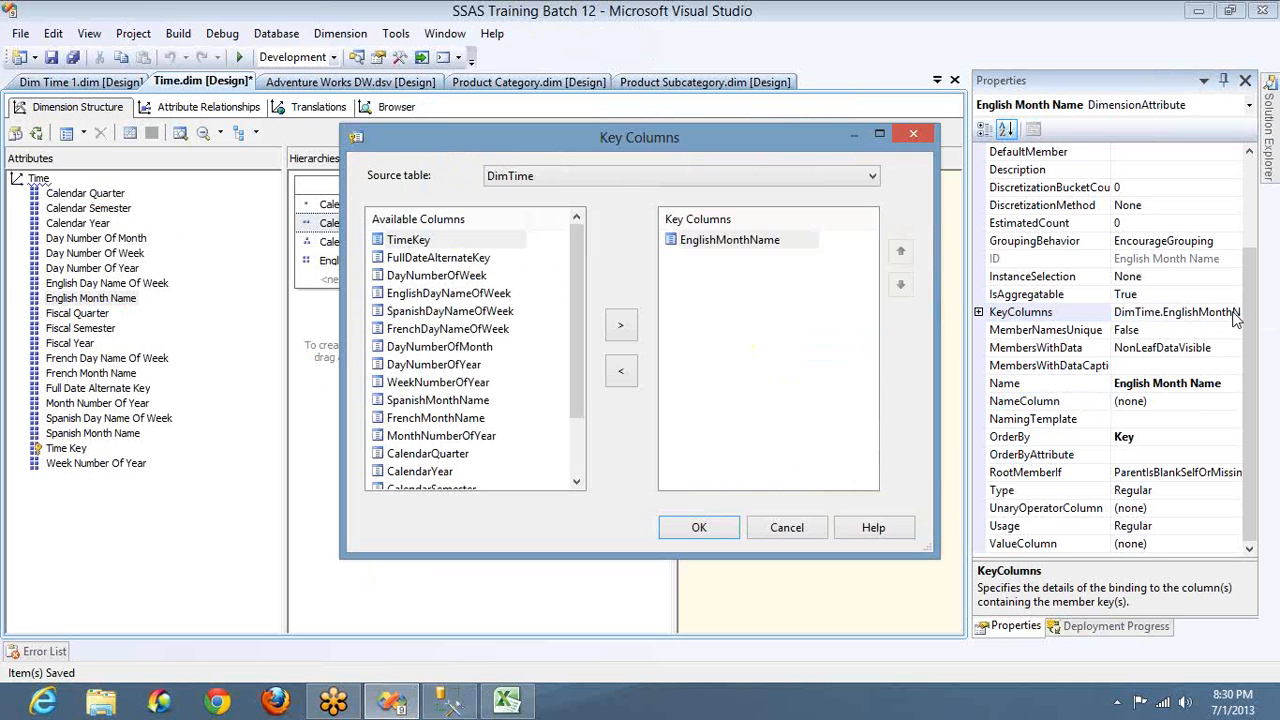
click(421, 473)
click(620, 326)
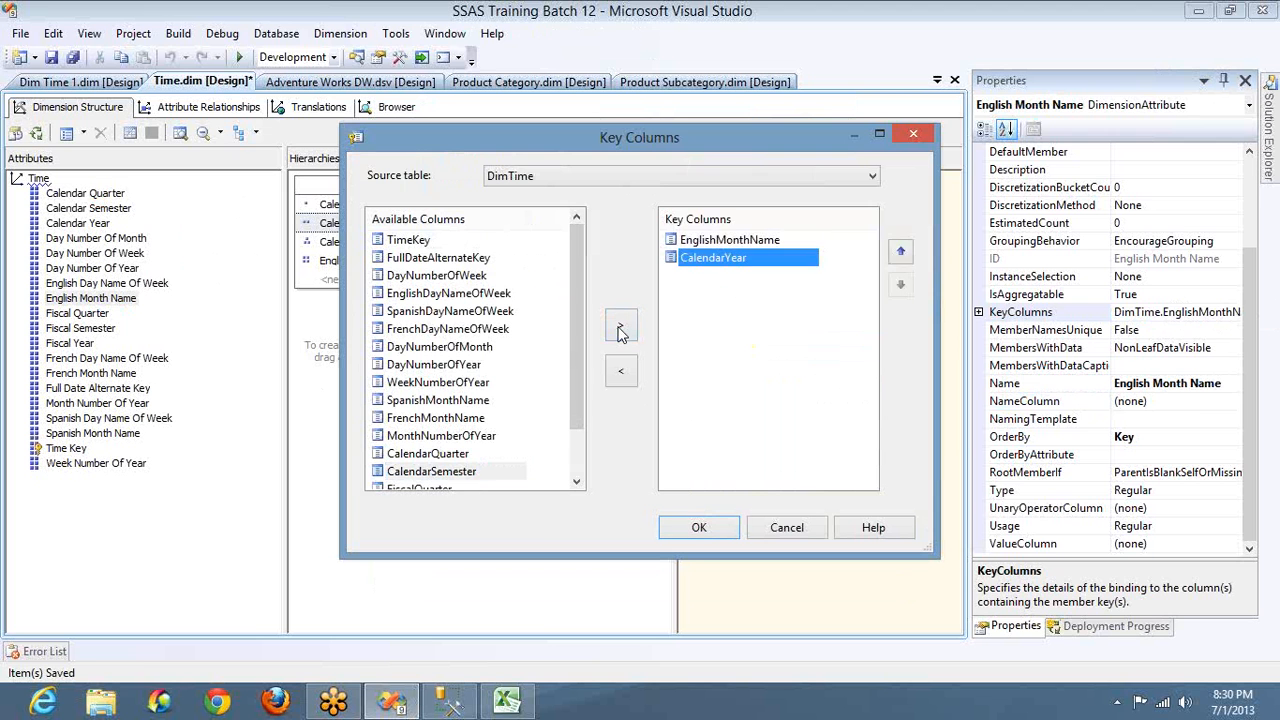
click(903, 250)
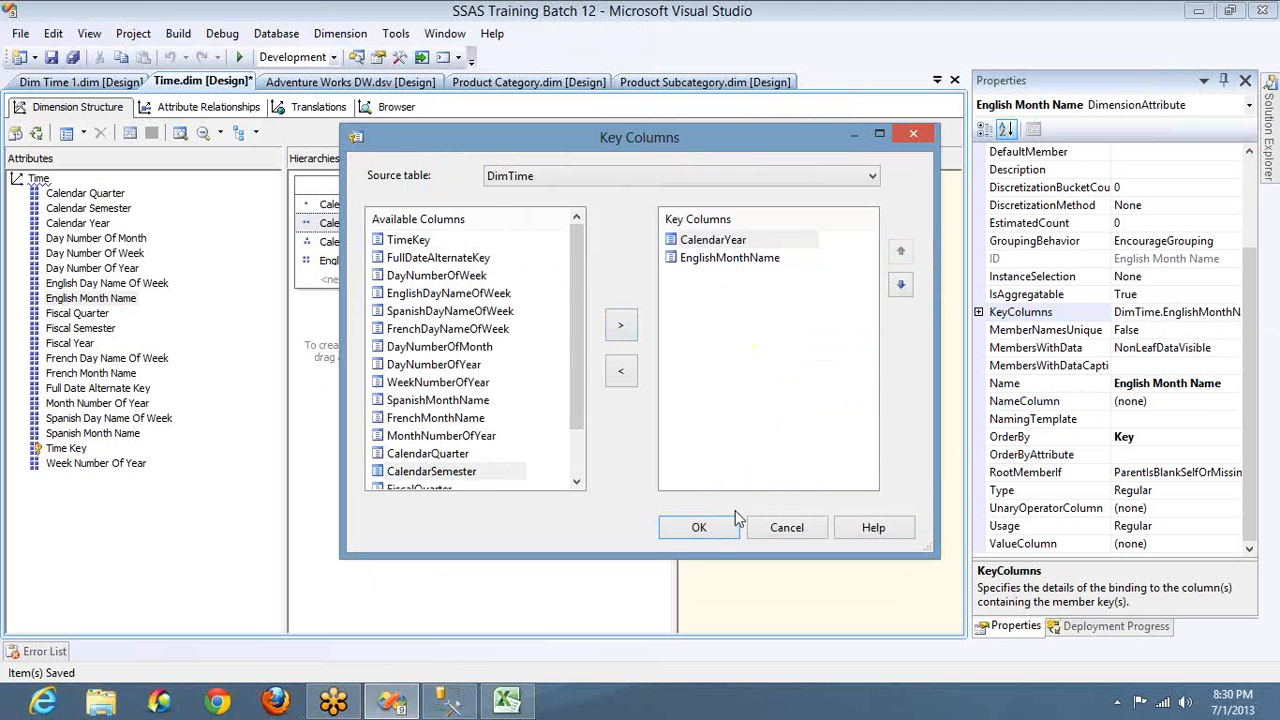
click(699, 527)
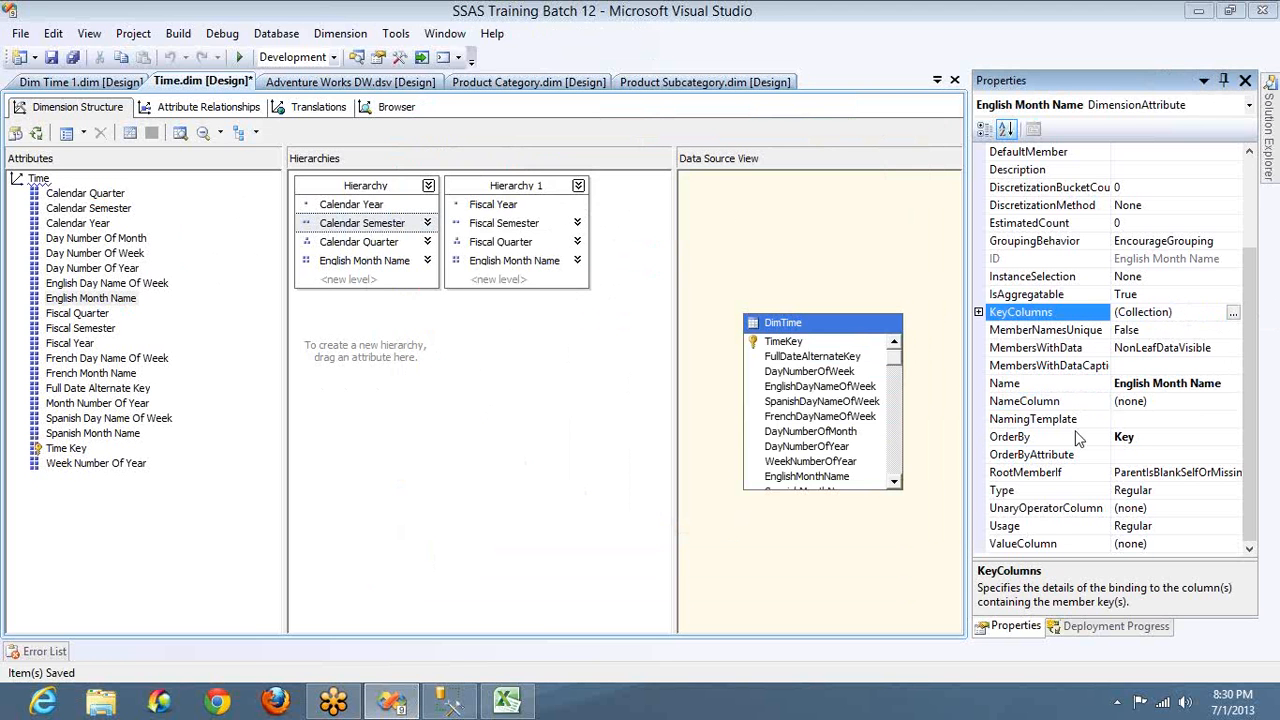
Set the name column of the English Month Name attribute to EnglishMonthName.
click(1234, 405)
click(1233, 401)
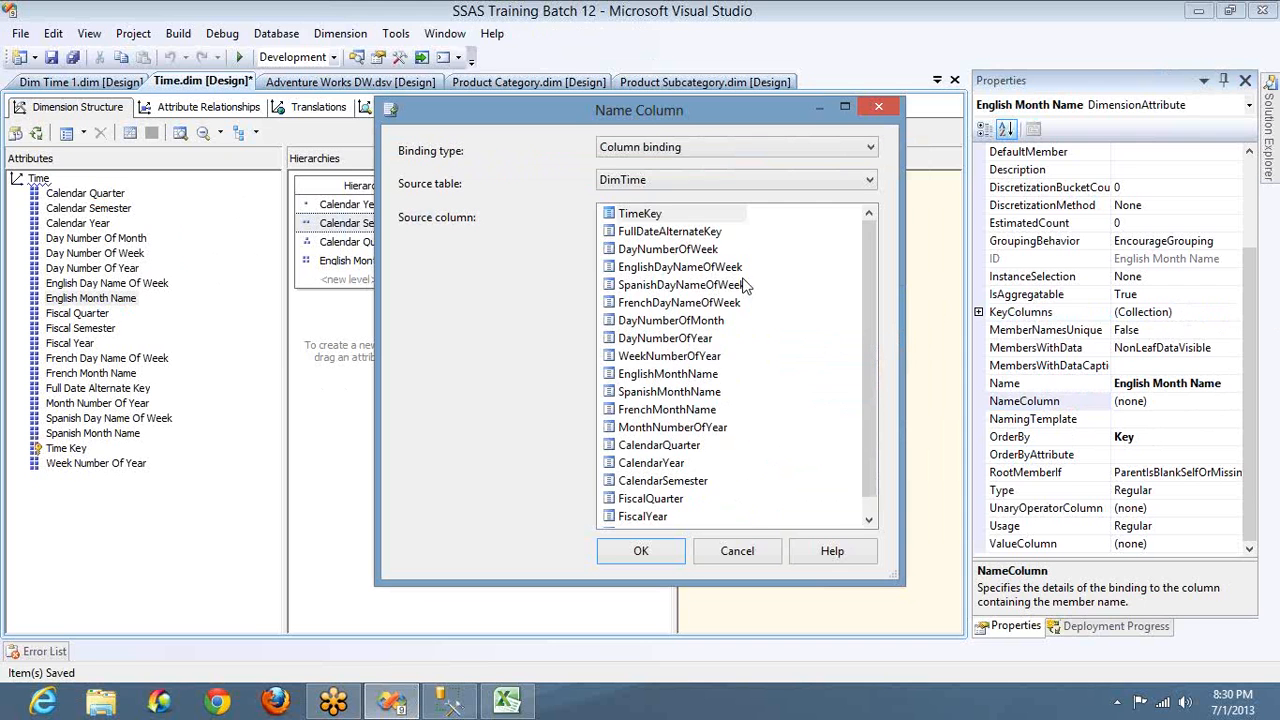
drag(866, 288, 866, 256)
click(676, 376)
key(Return)
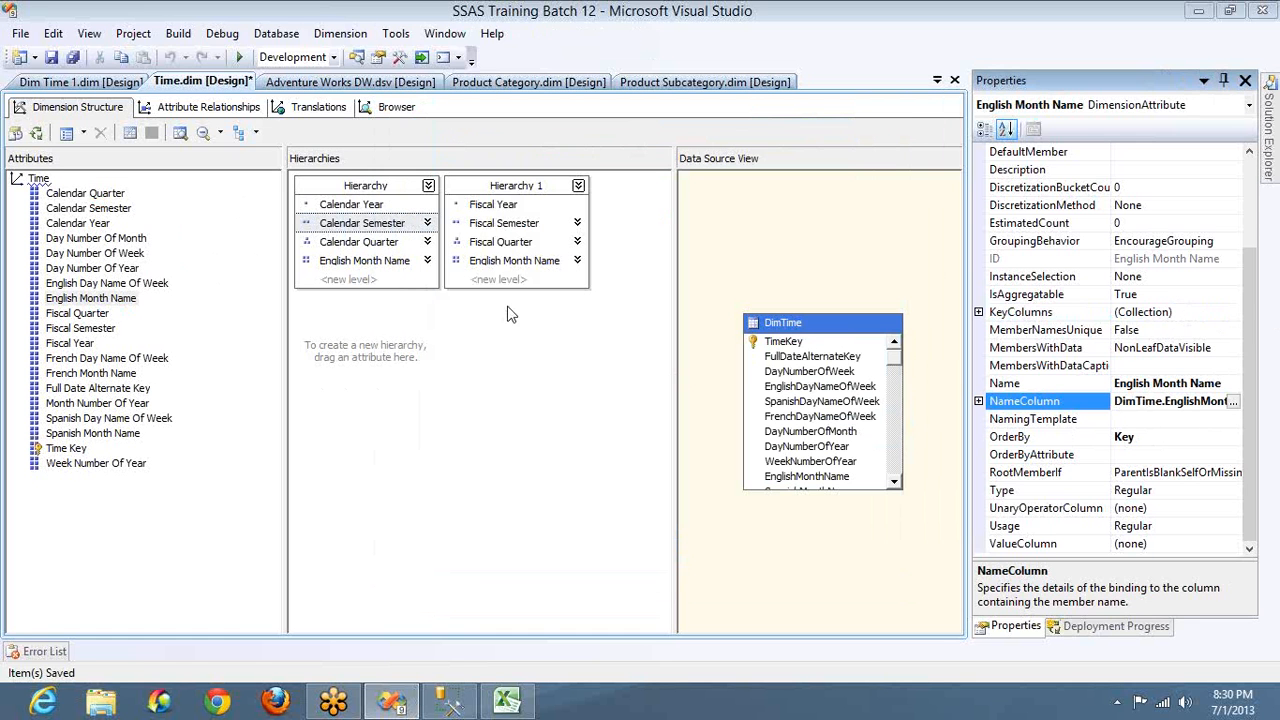
Review the Fiscal Year attribute and set the Fiscal Semester attribute's key columns to FiscalYear followed by FiscalSemester.
click(497, 206)
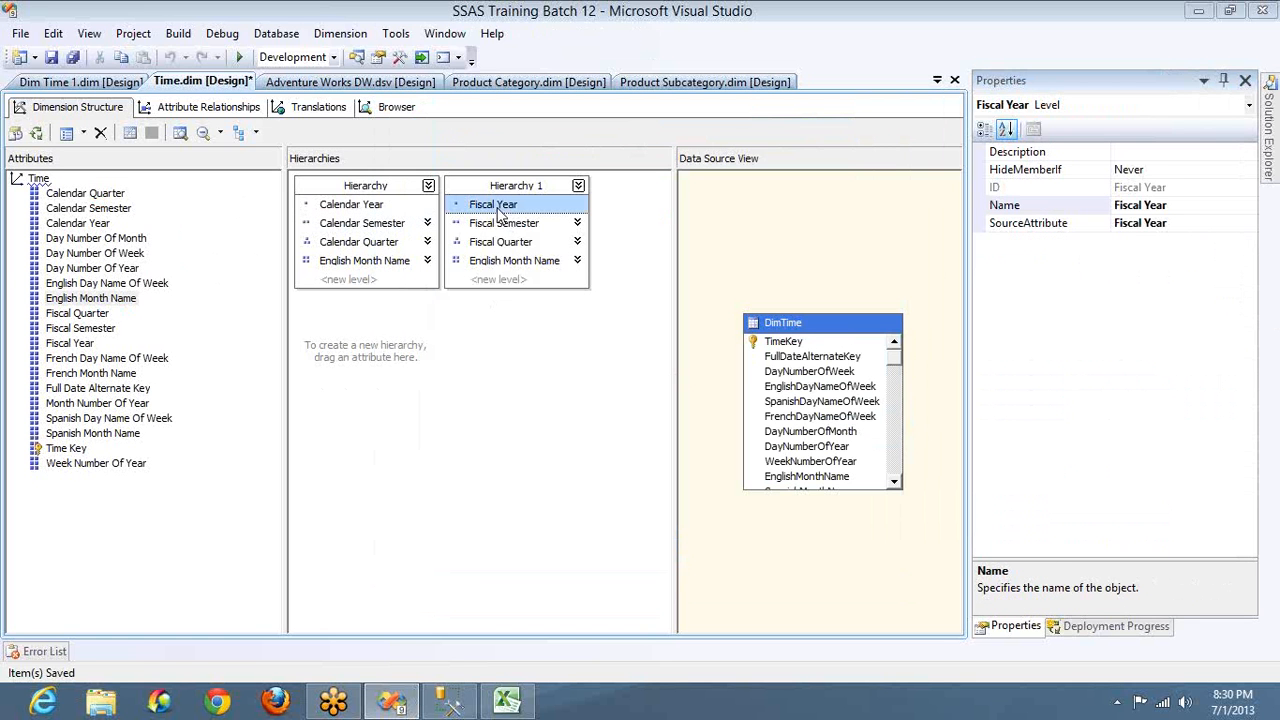
click(70, 343)
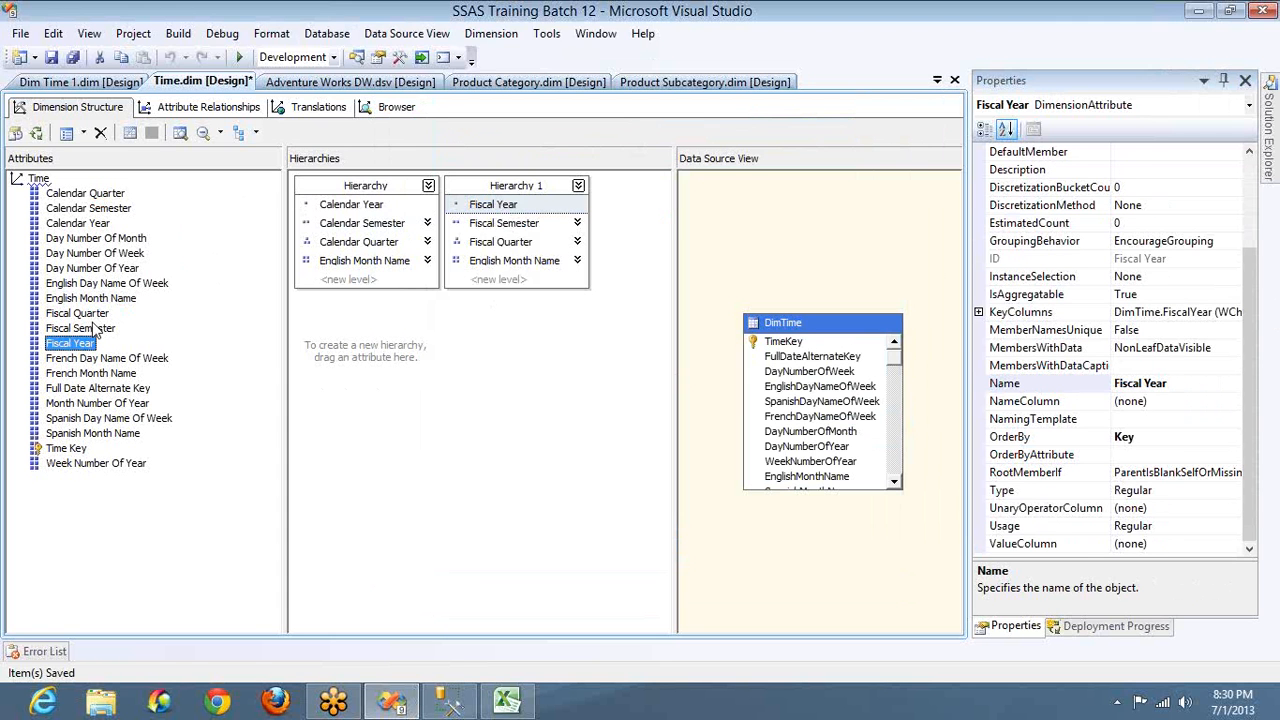
click(93, 330)
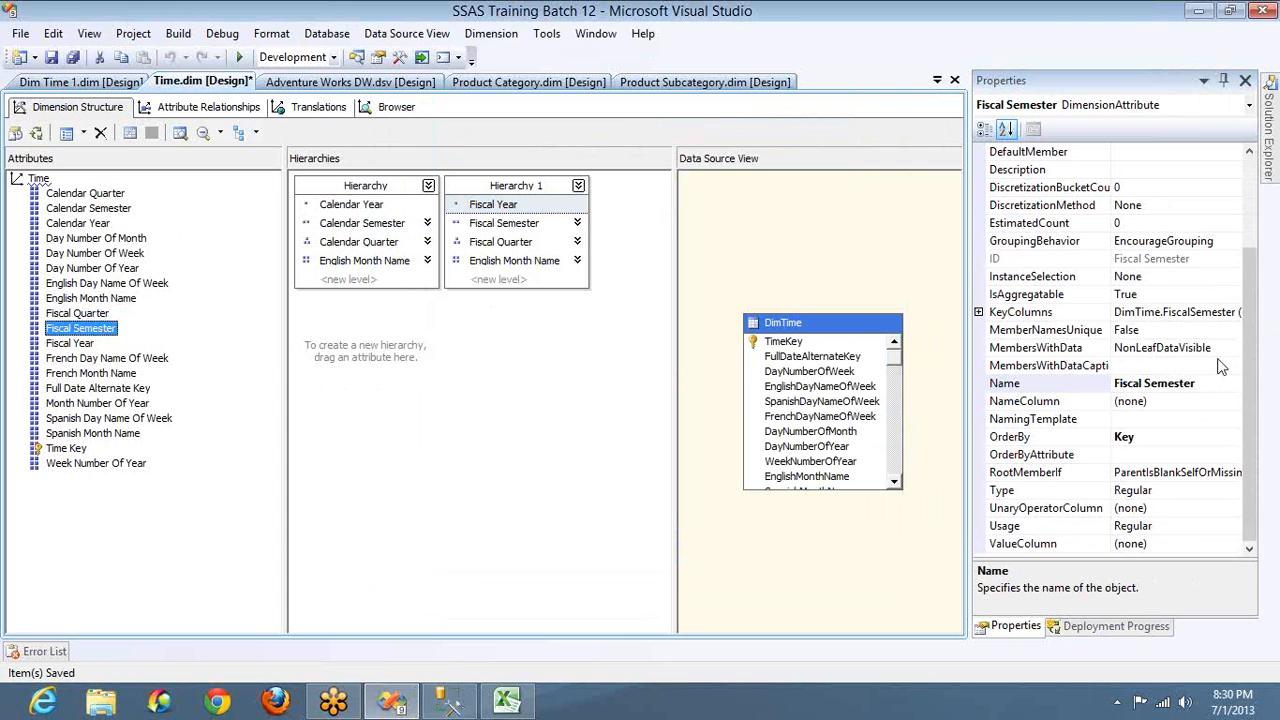
double_click(1240, 313)
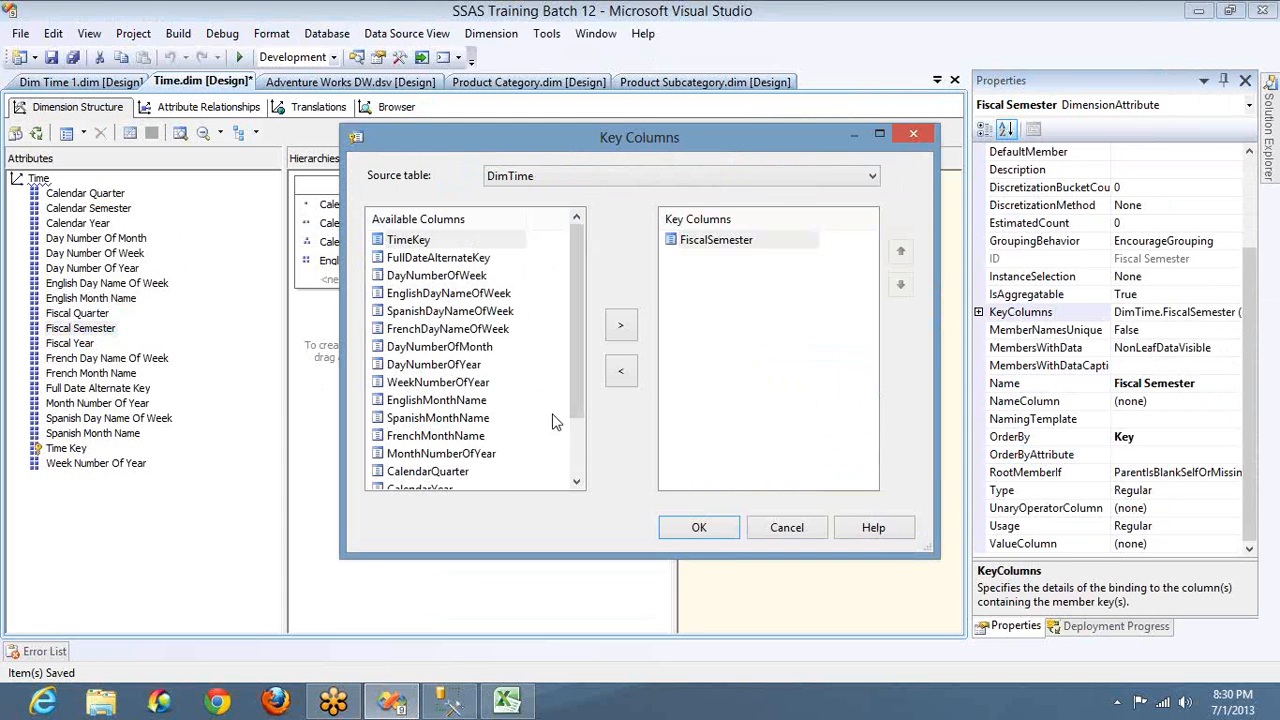
click(575, 445)
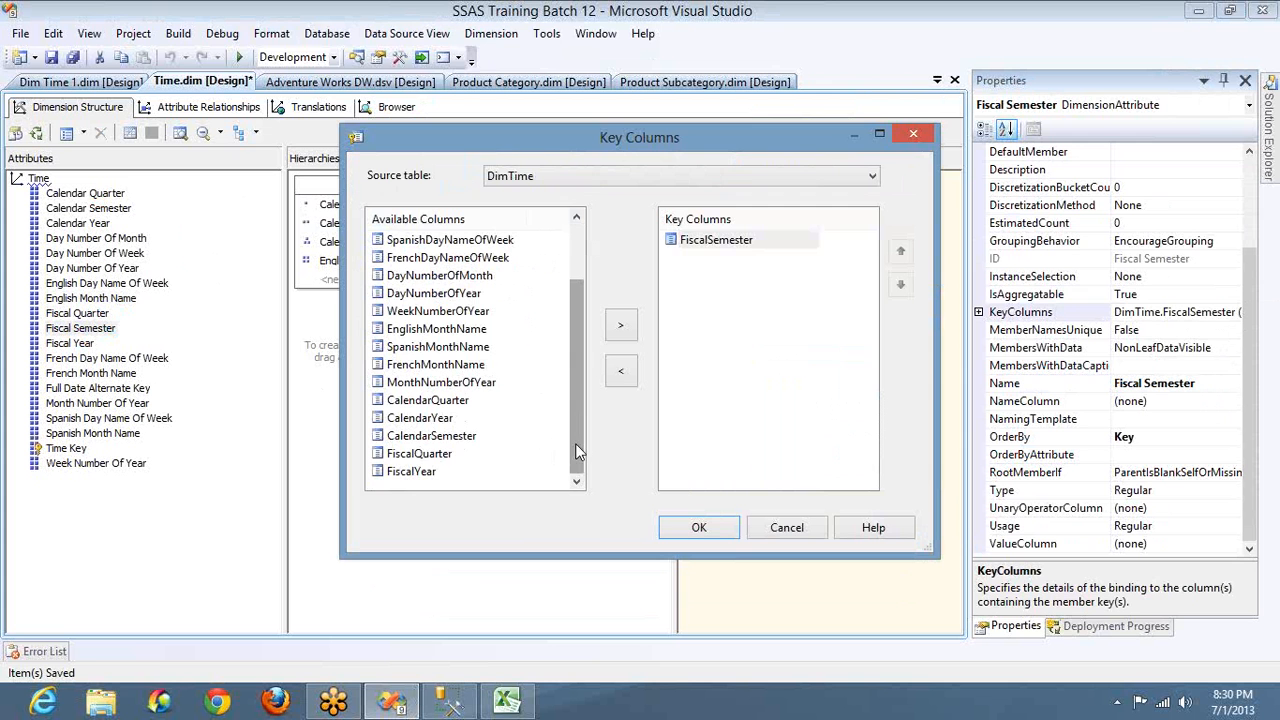
click(412, 472)
click(620, 326)
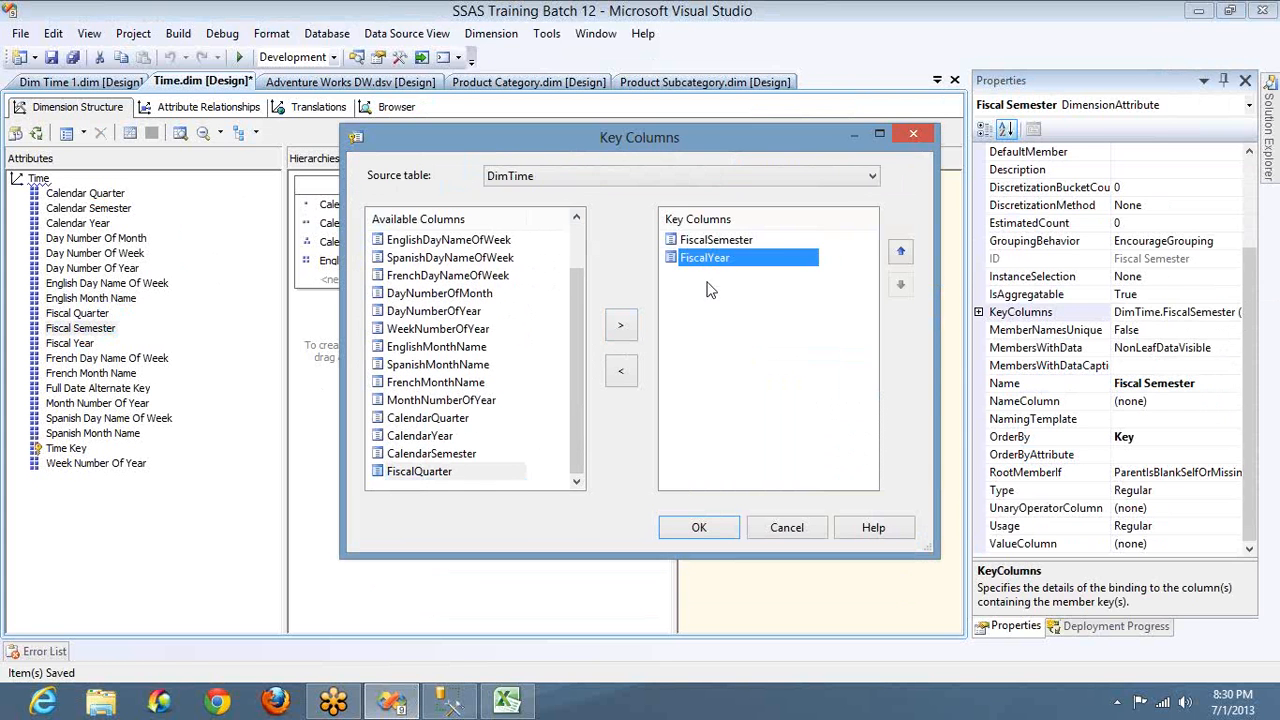
click(900, 250)
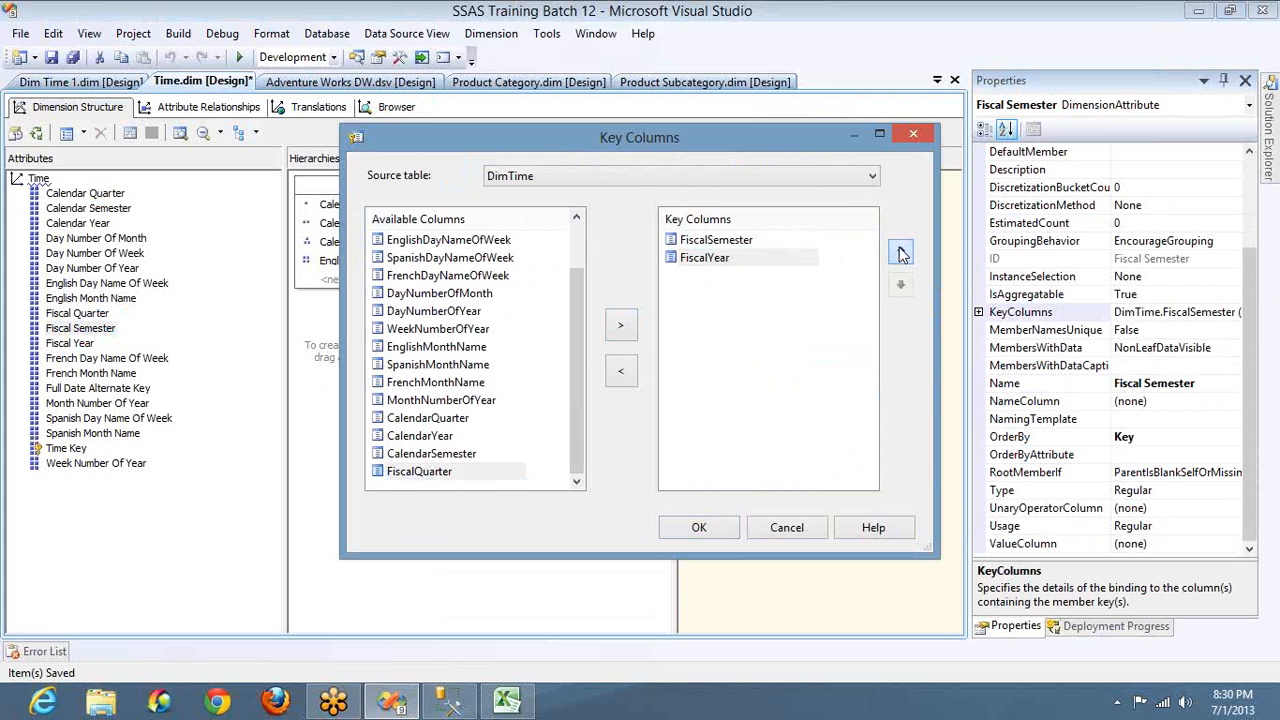
click(699, 527)
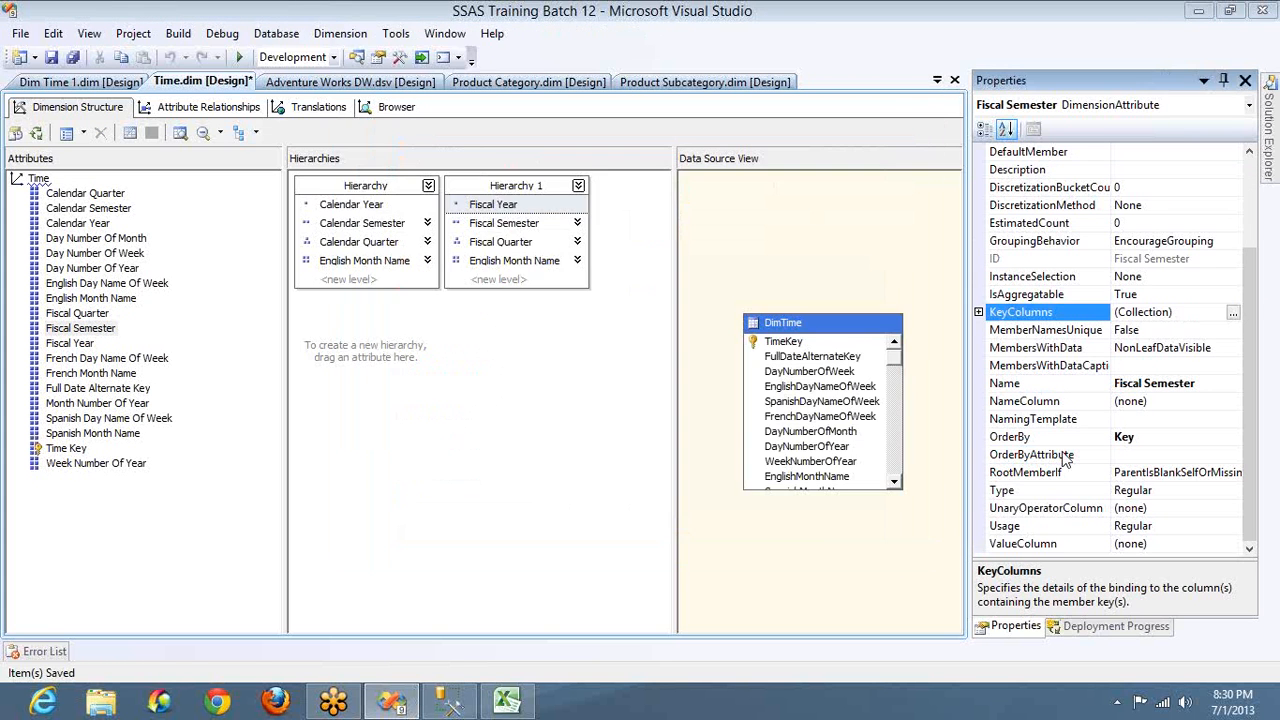
Set the name column of the Fiscal Semester attribute to FiscalSemester.
click(1236, 409)
click(1233, 401)
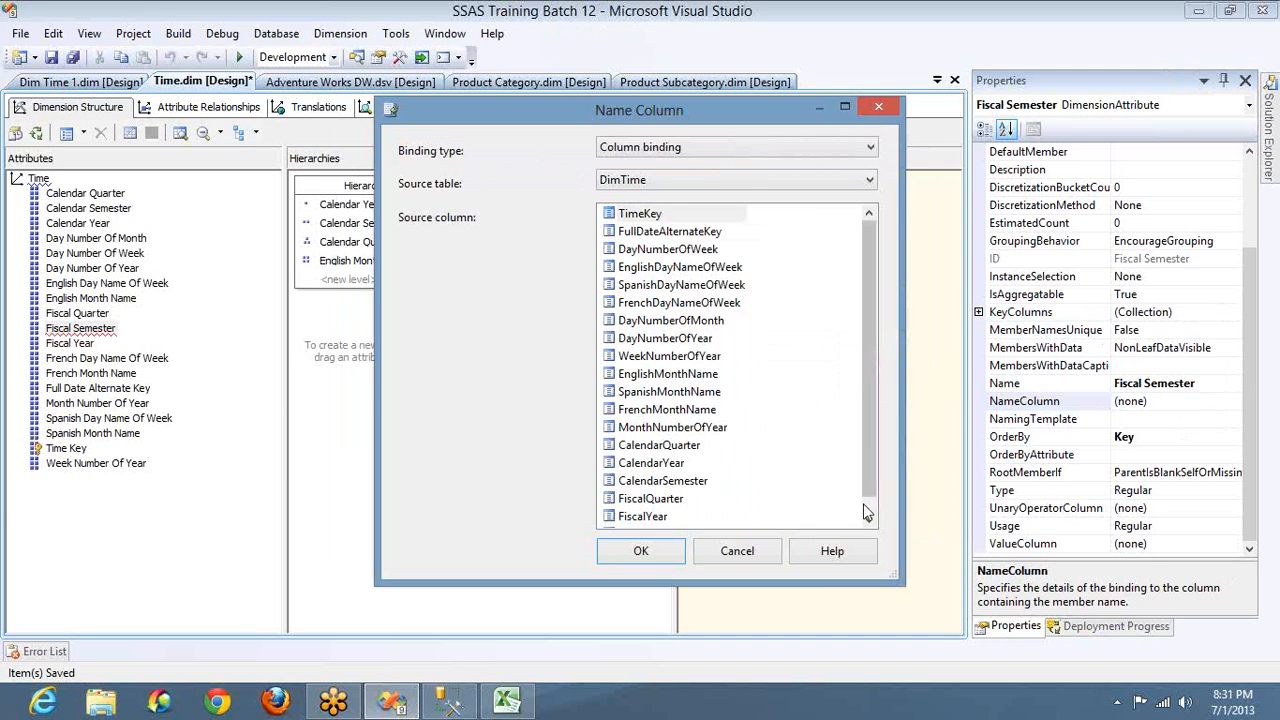
scroll(866, 512, down, 1)
double_click(652, 518)
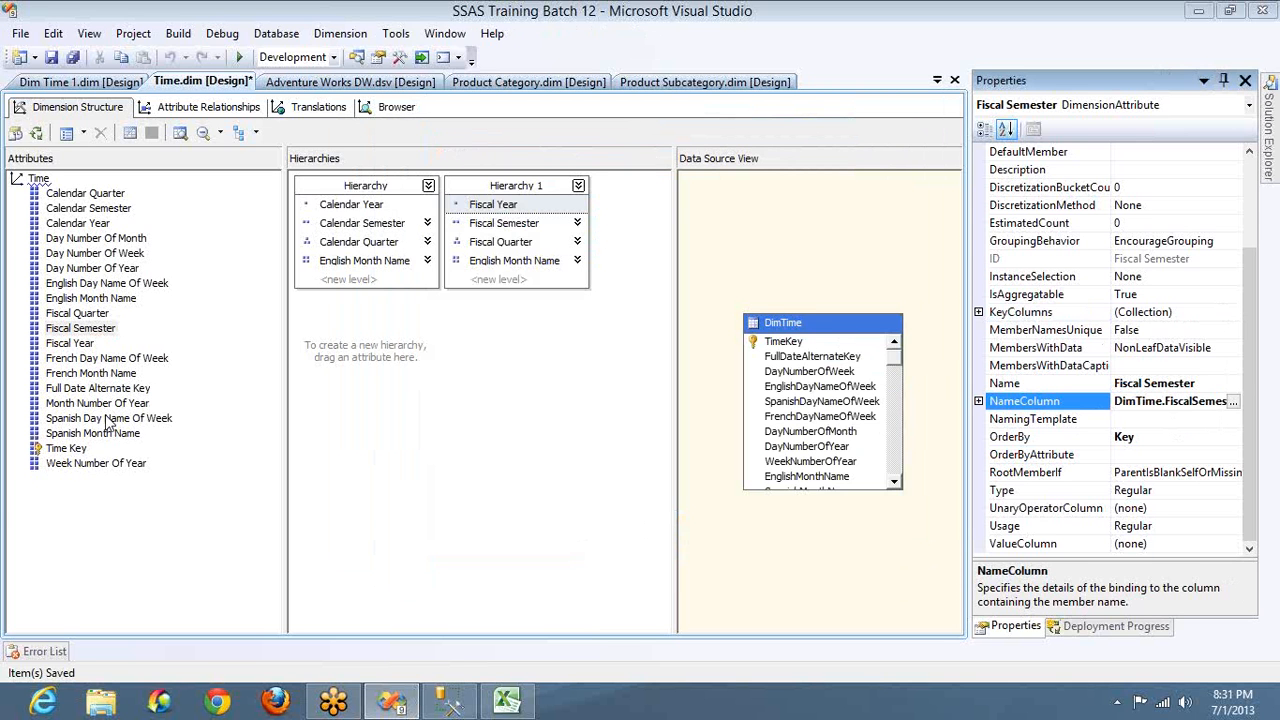
Set the Fiscal Quarter attribute's key columns to FiscalYear followed by FiscalQuarter.
click(78, 314)
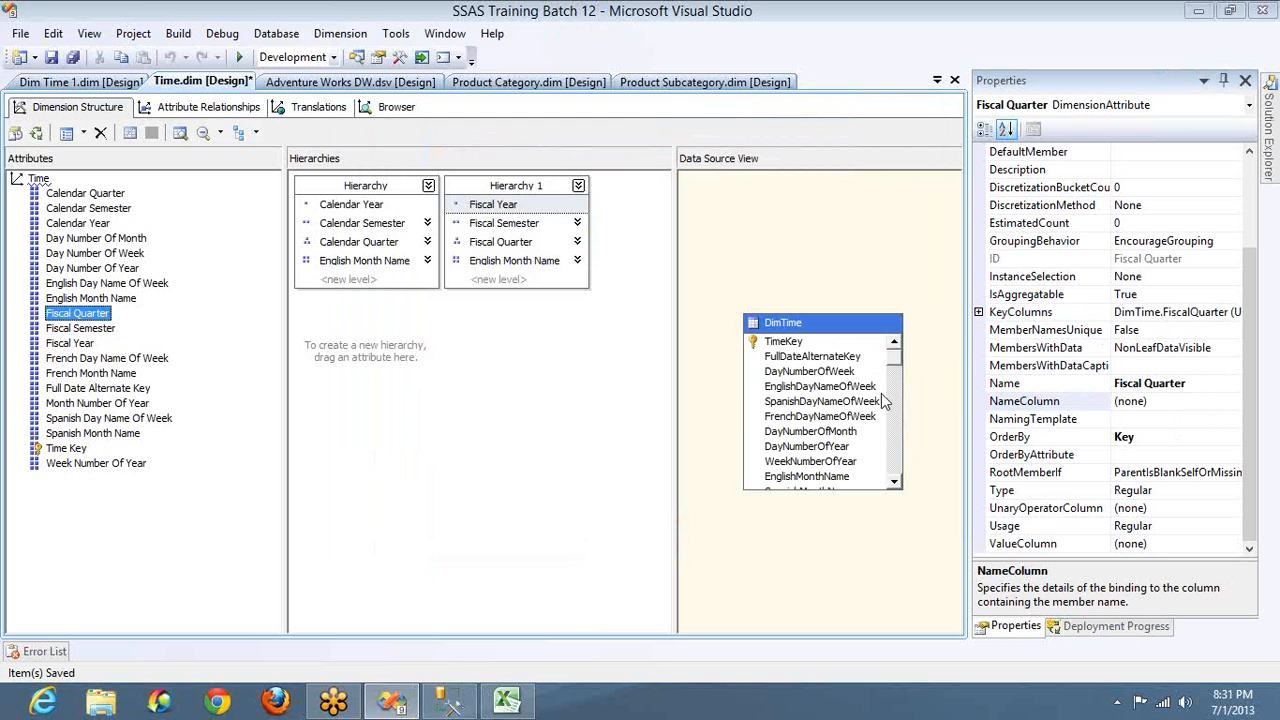
click(1236, 316)
click(1237, 313)
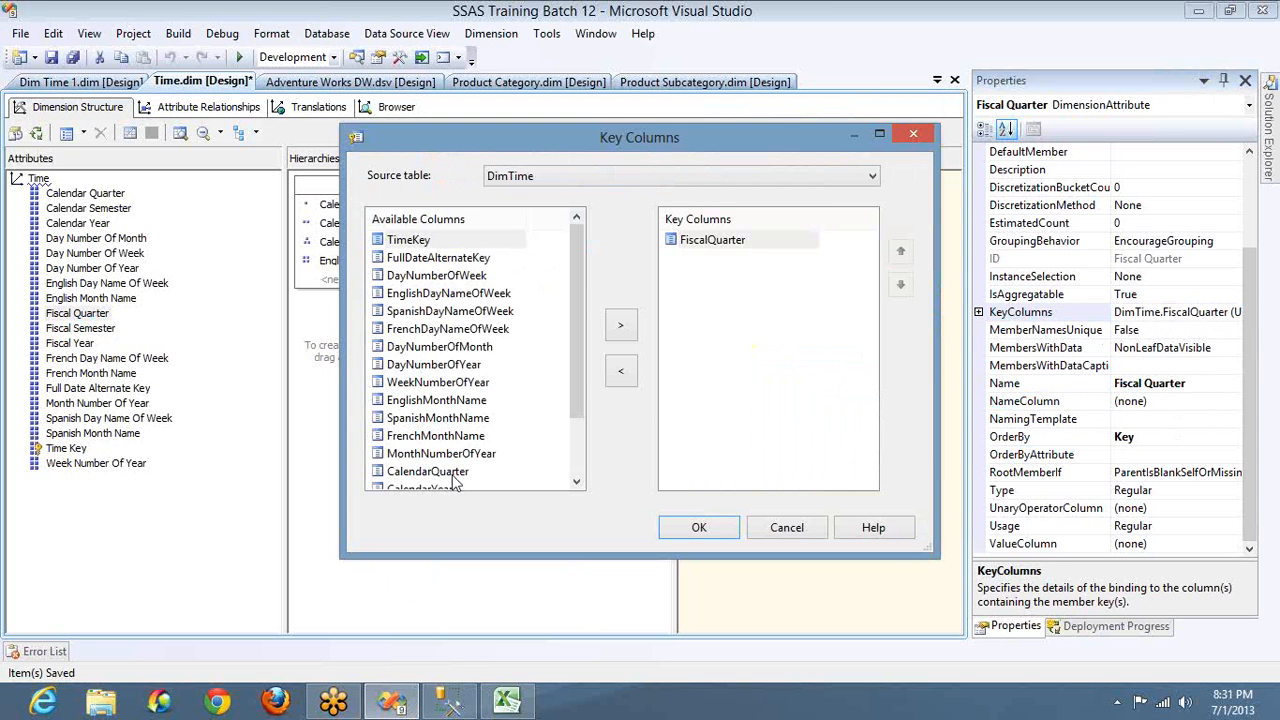
click(581, 453)
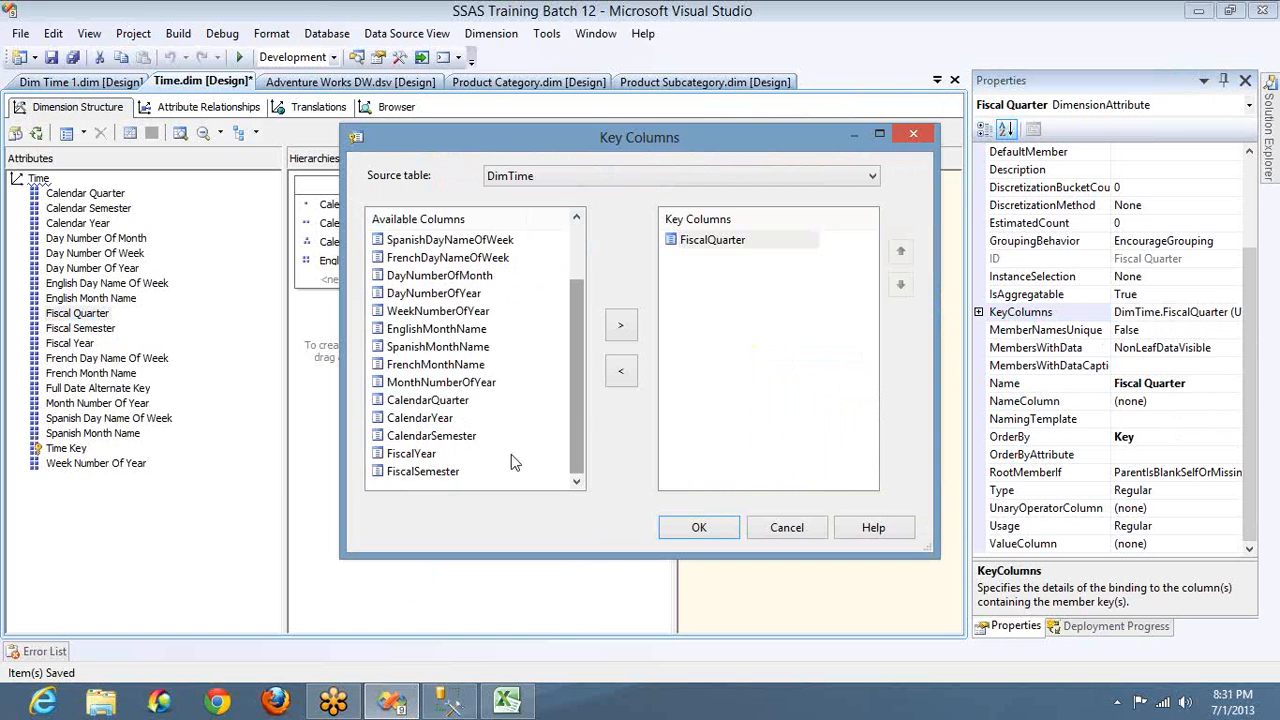
double_click(417, 456)
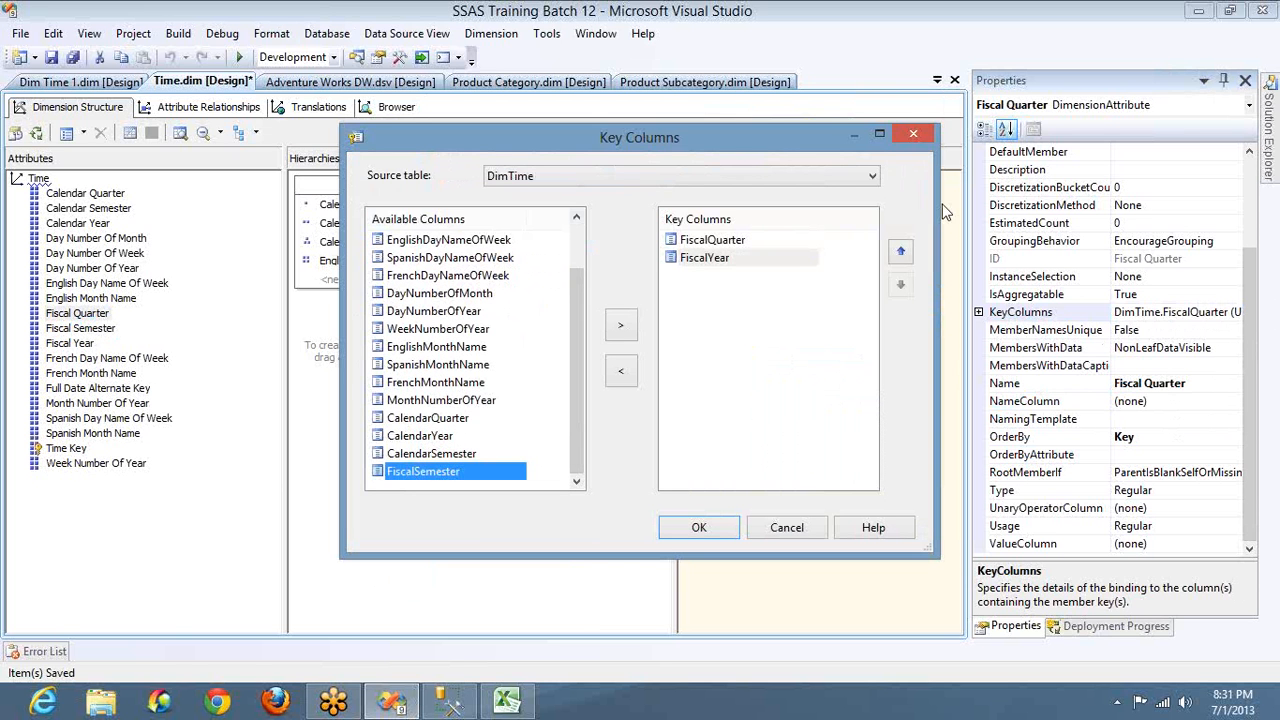
click(902, 256)
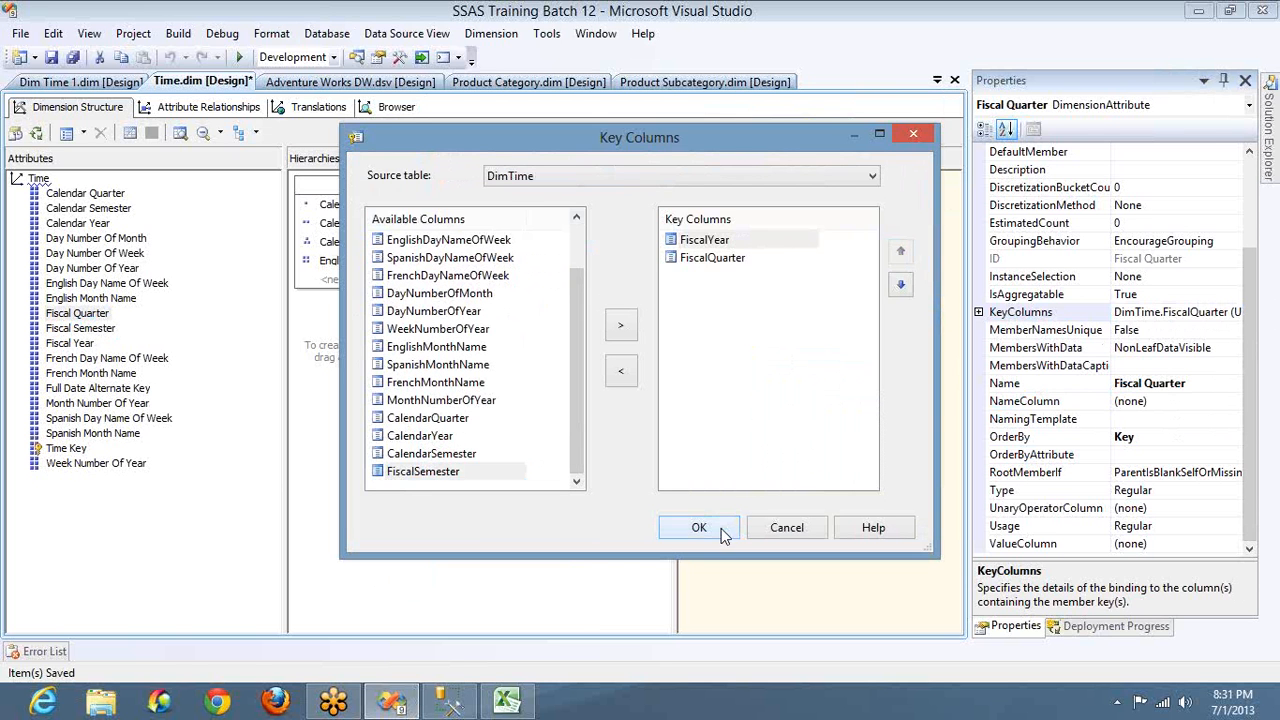
click(726, 530)
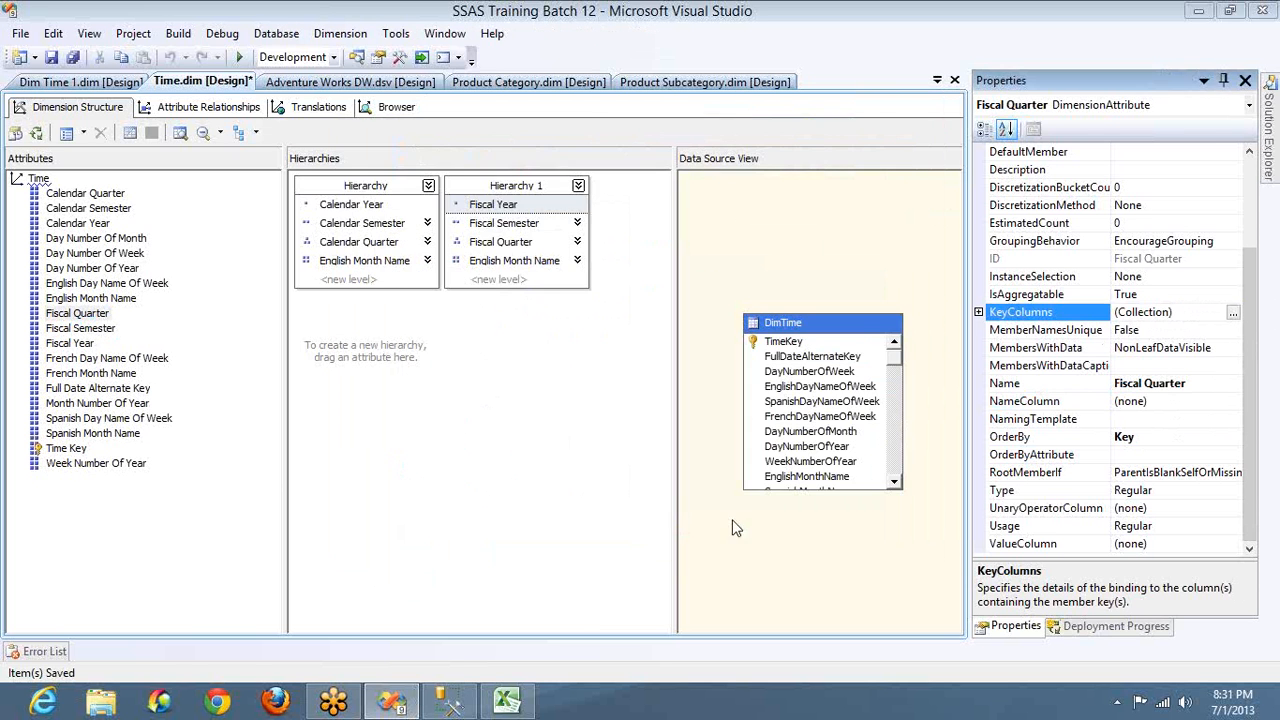
Set the name column of the Fiscal Quarter attribute to FiscalQuarter.
click(1234, 401)
click(1234, 401)
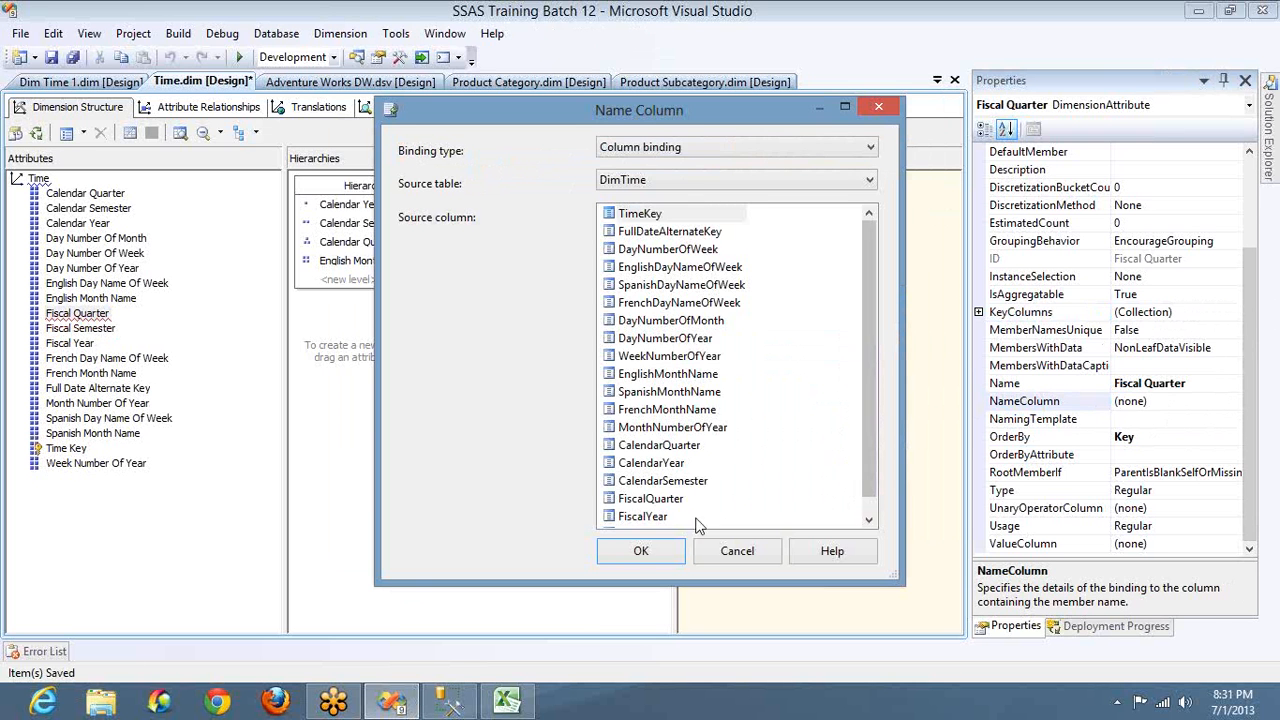
double_click(648, 498)
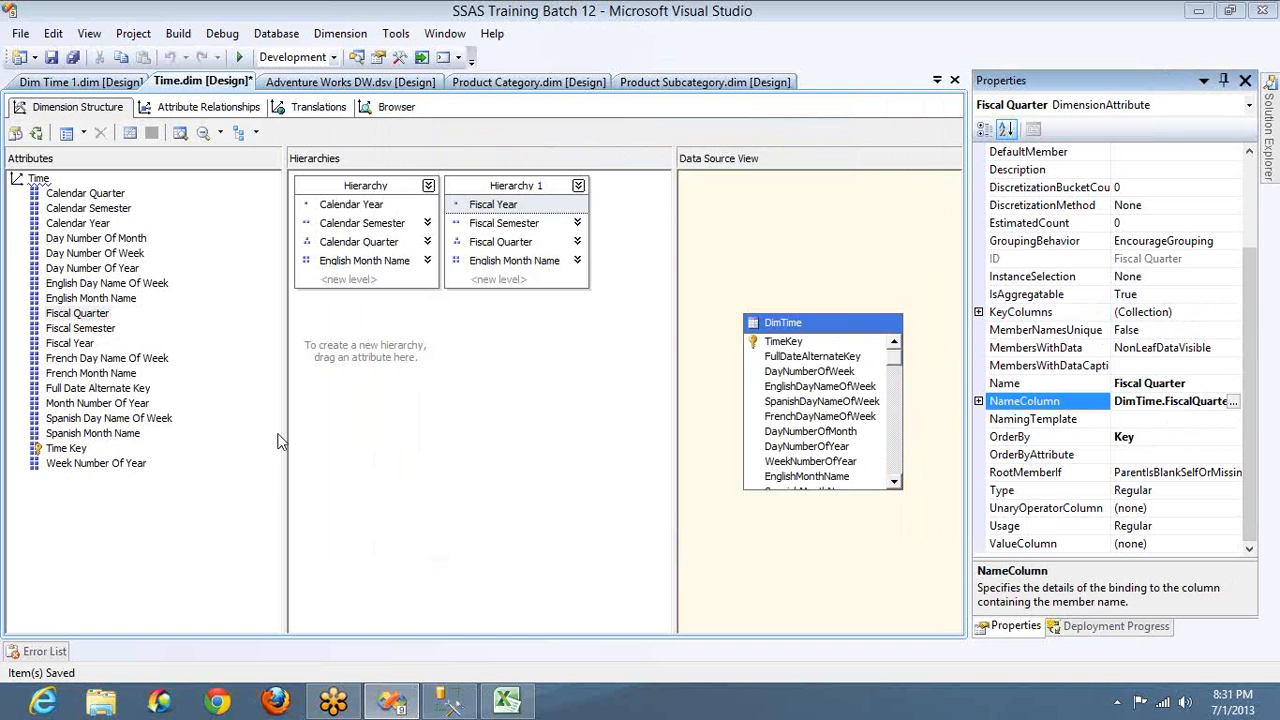
Build and deploy the project, and run a full process of the Time dimension.
click(346, 262)
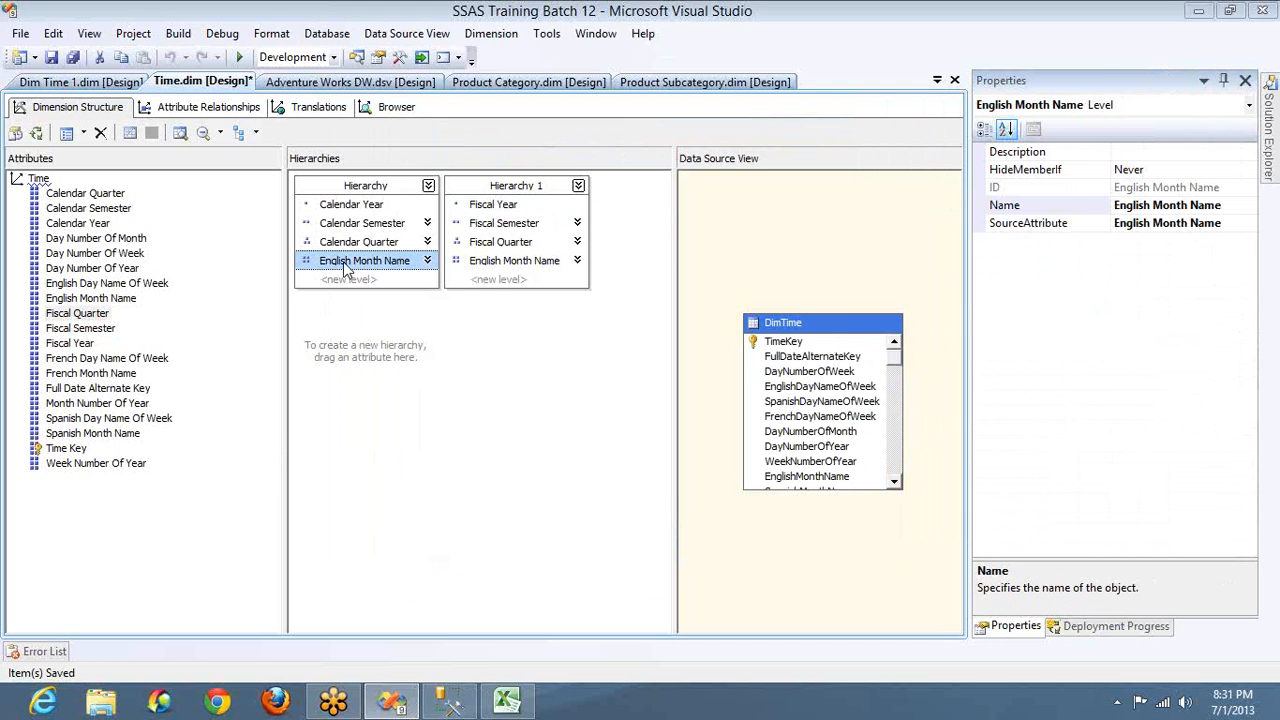
click(37, 132)
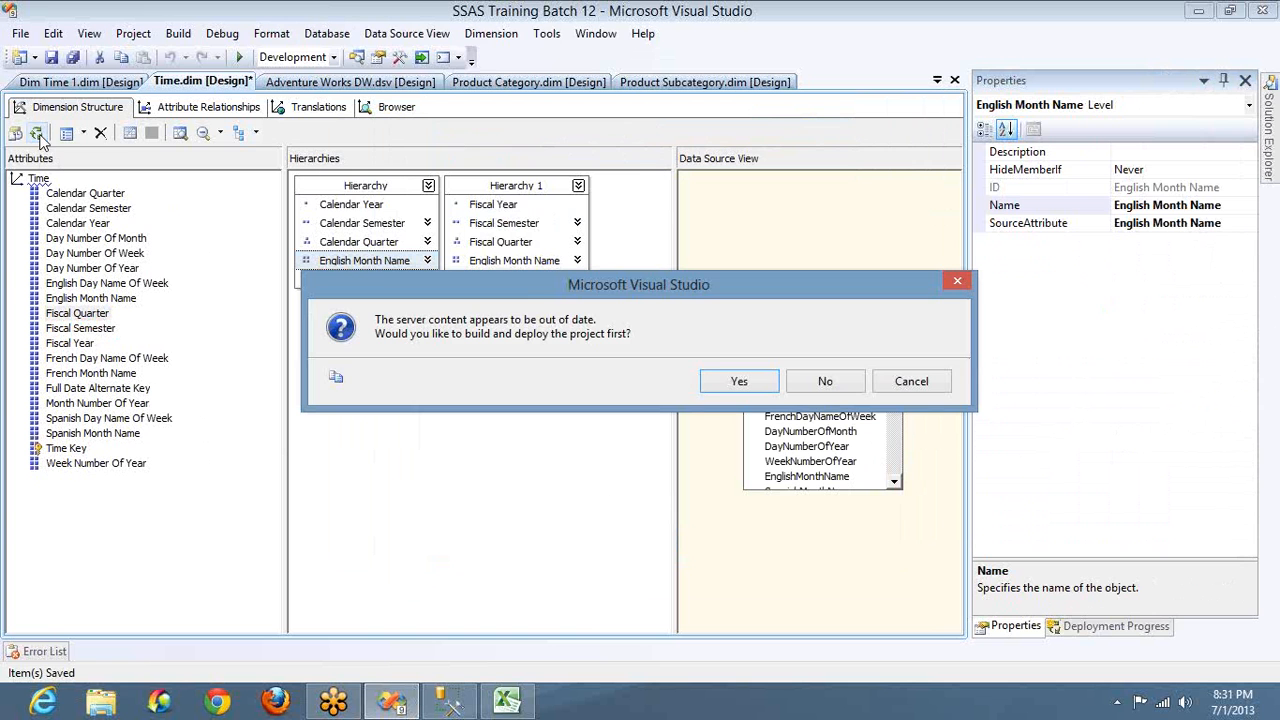
click(739, 381)
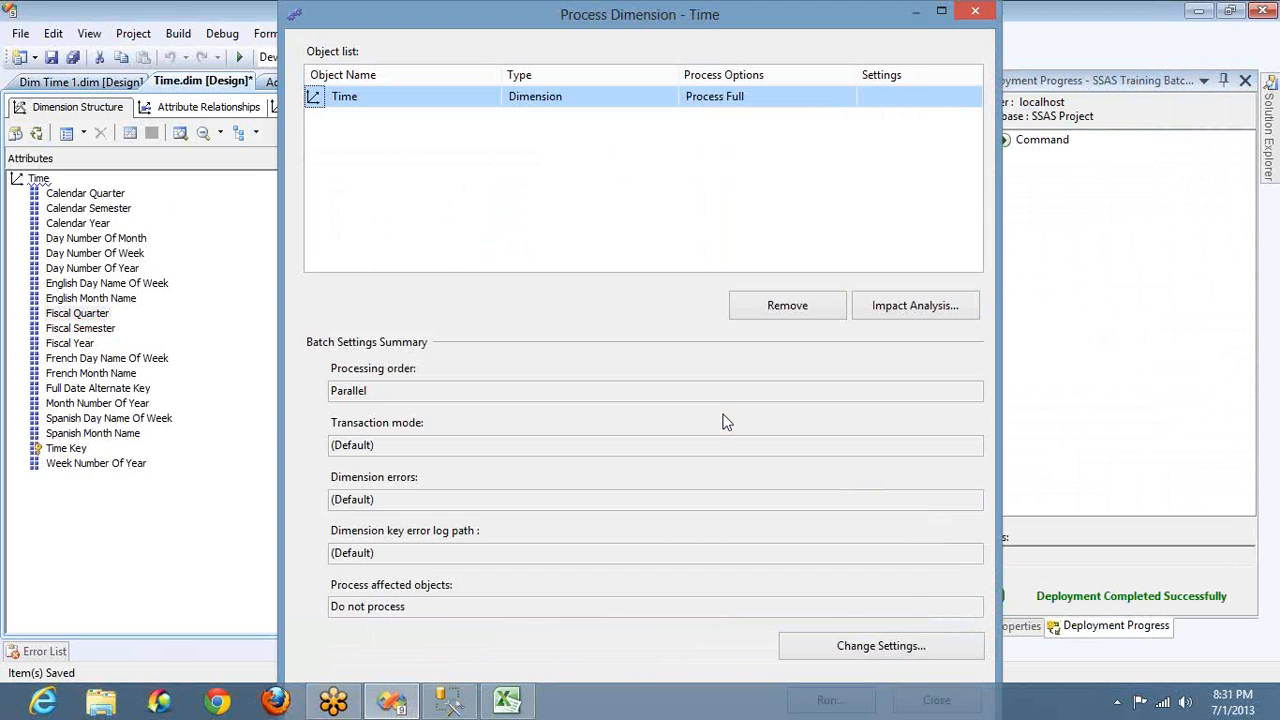
key(Return)
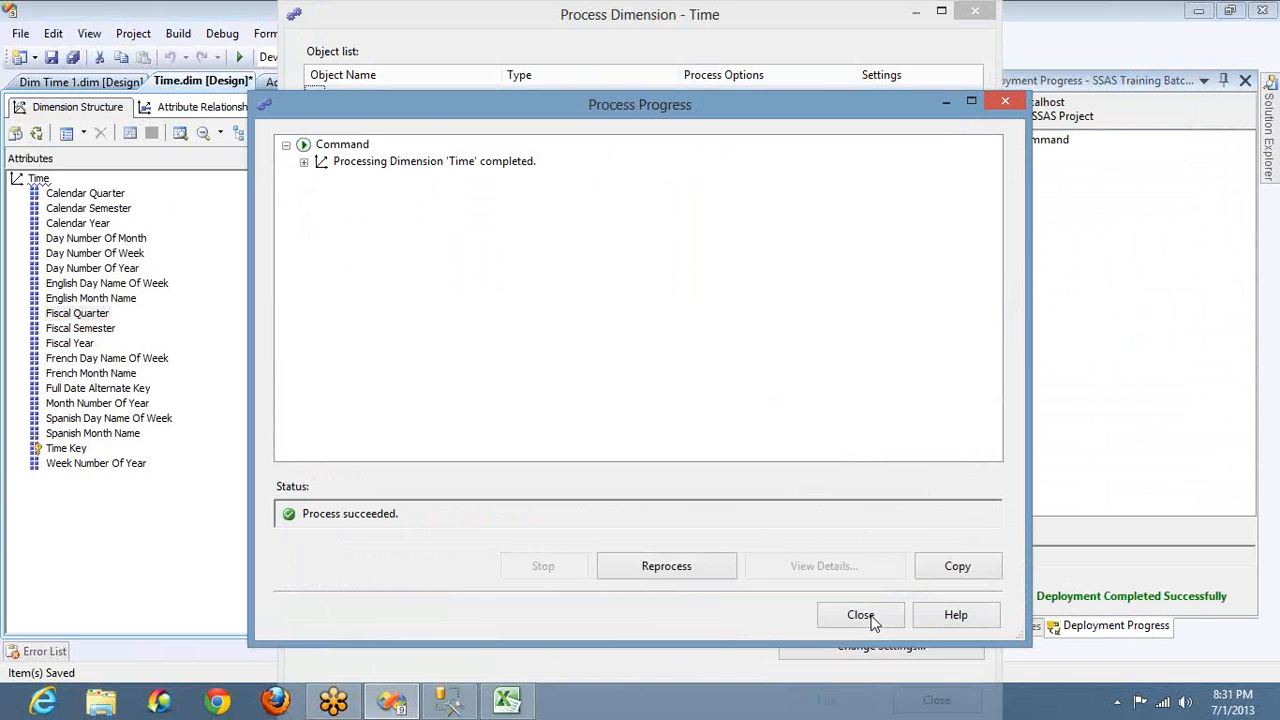
click(860, 615)
click(975, 15)
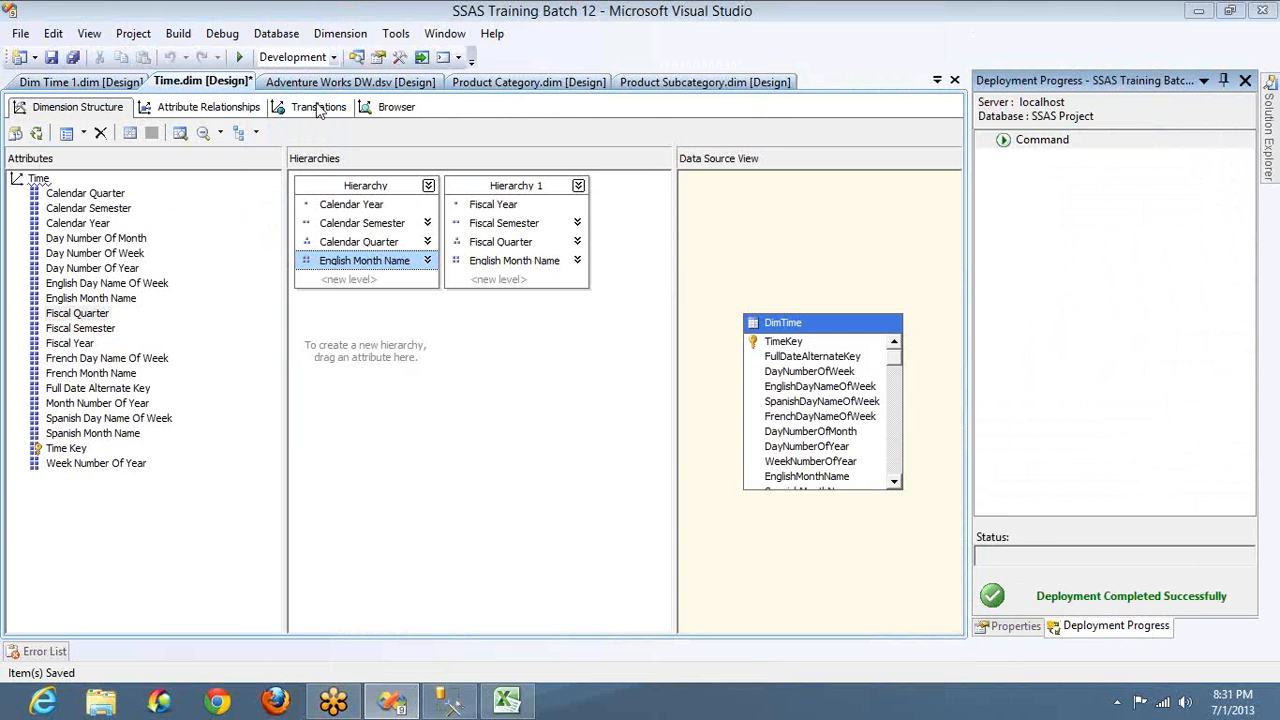
Browse the calendar hierarchy's members, expanding 2001 down to the months of quarters 3 and 4, and 2002 to its semesters.
click(384, 108)
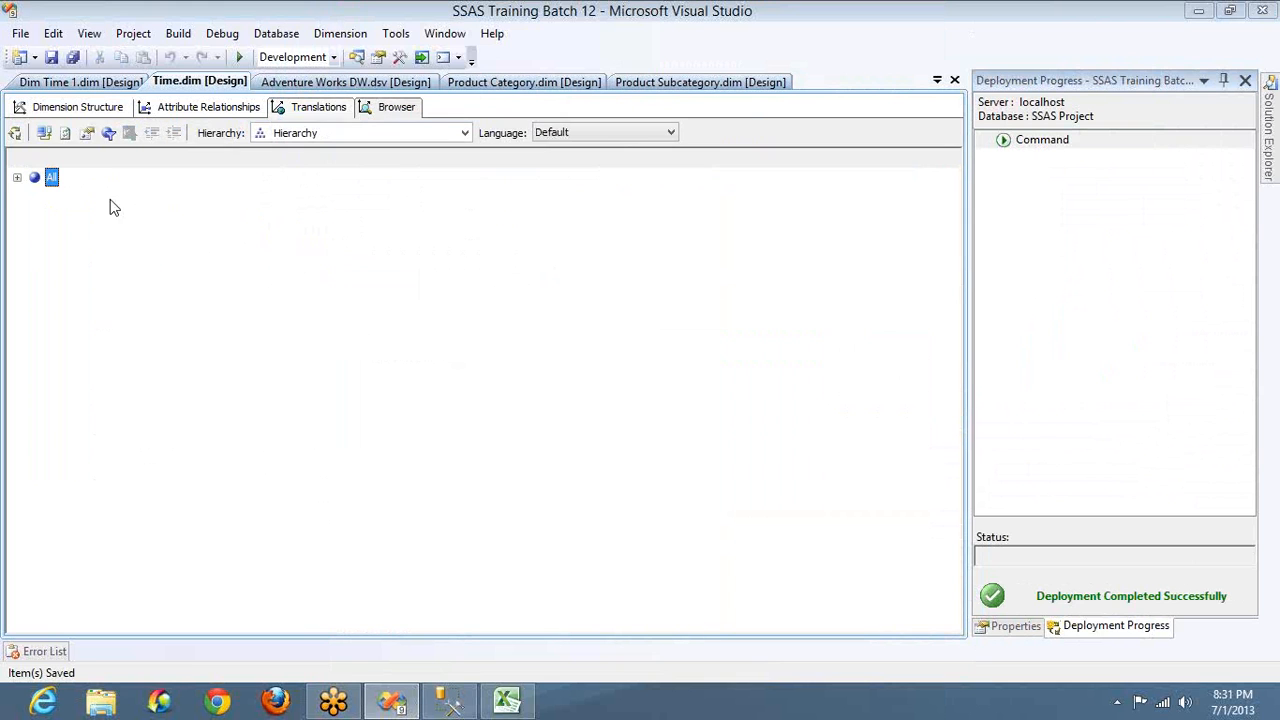
click(17, 177)
click(35, 197)
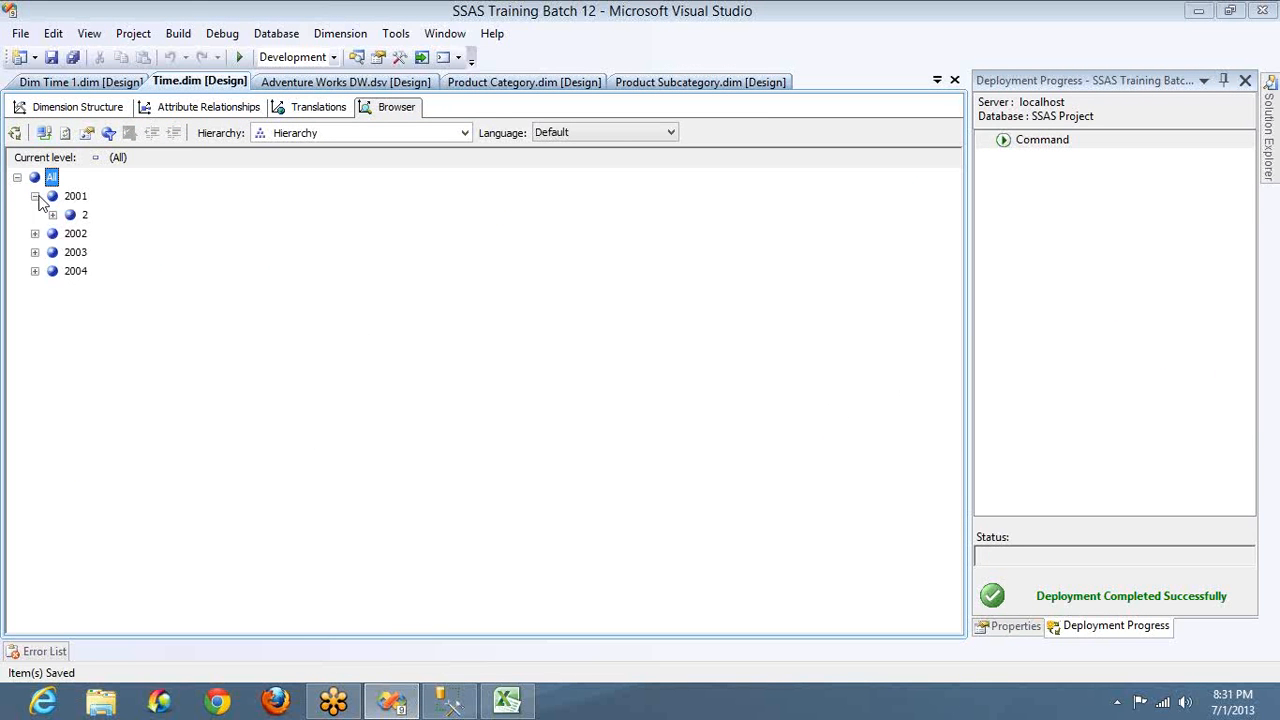
click(52, 215)
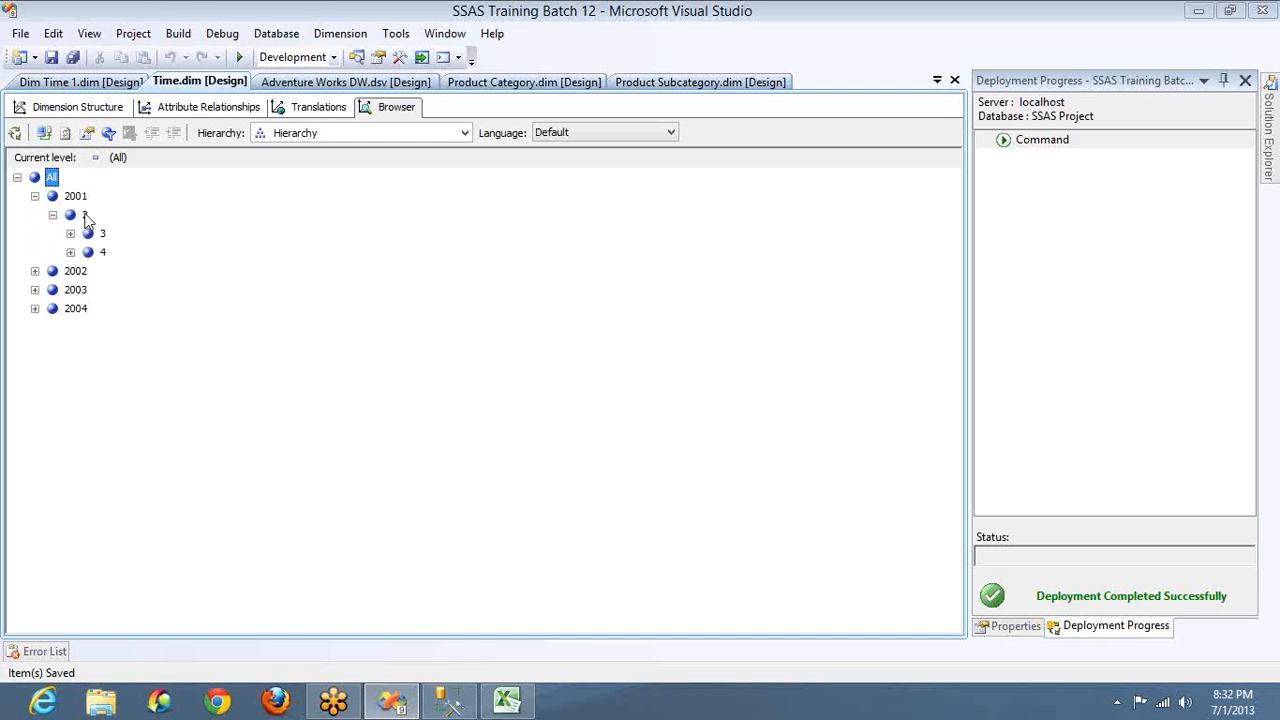
click(70, 234)
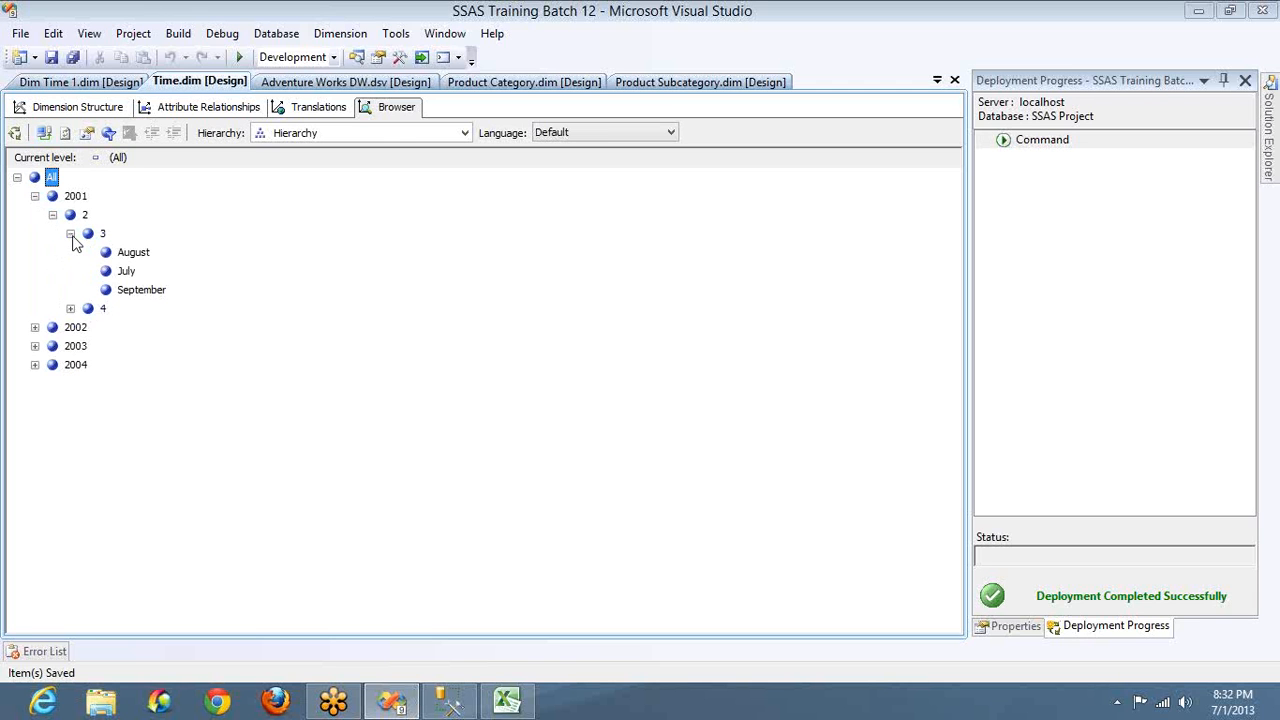
click(70, 308)
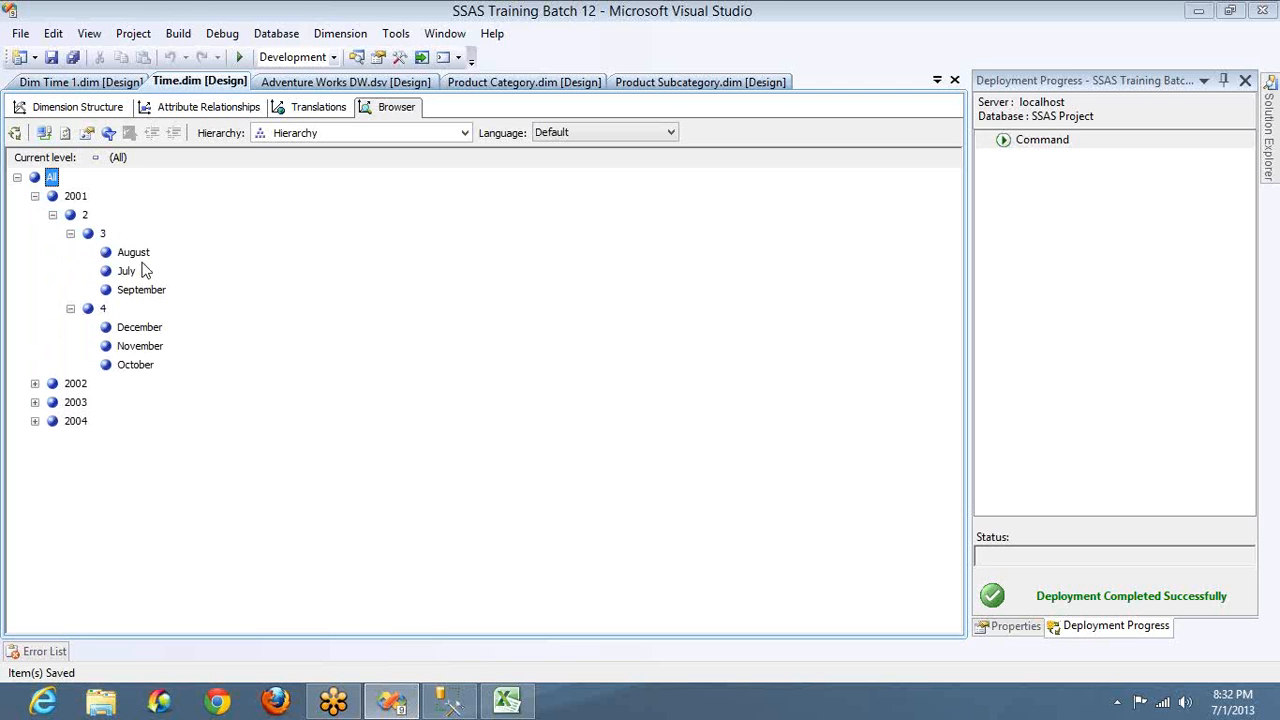
click(35, 384)
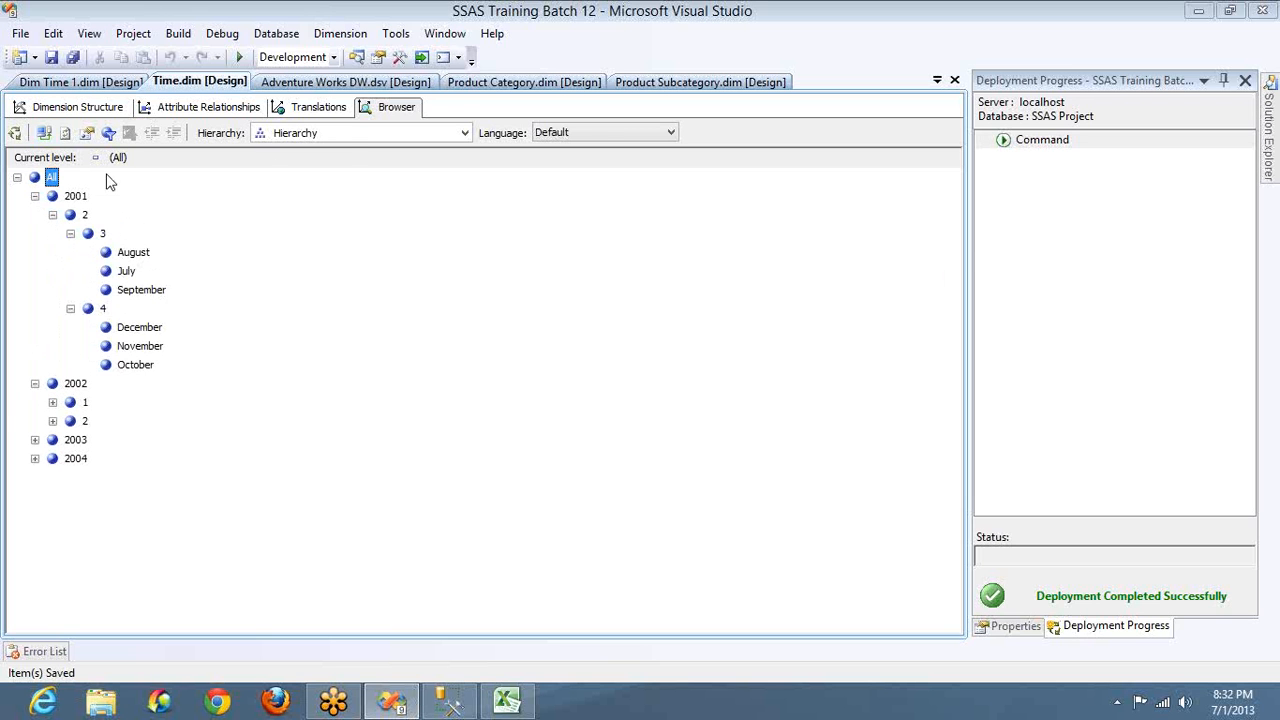
Browse the members of Hierarchy 1, expanding fiscal year 2002 and semester 1 down to the months of quarter 1.
click(347, 136)
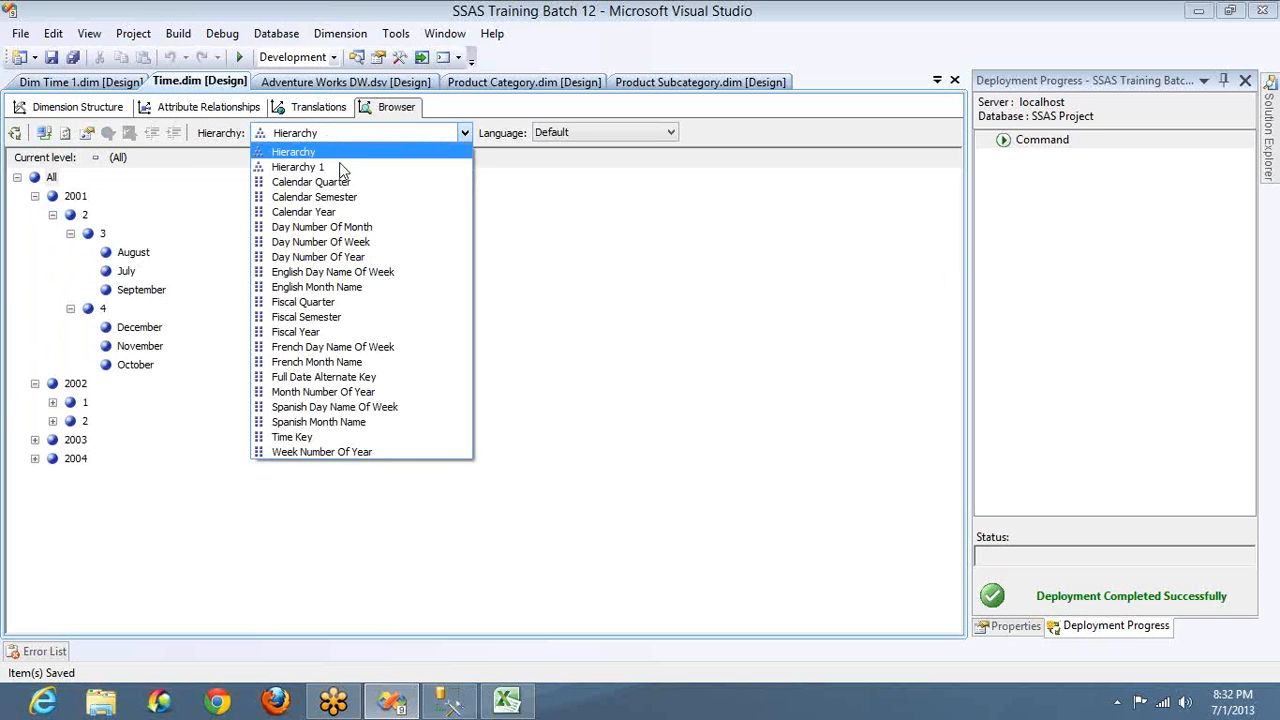
click(339, 164)
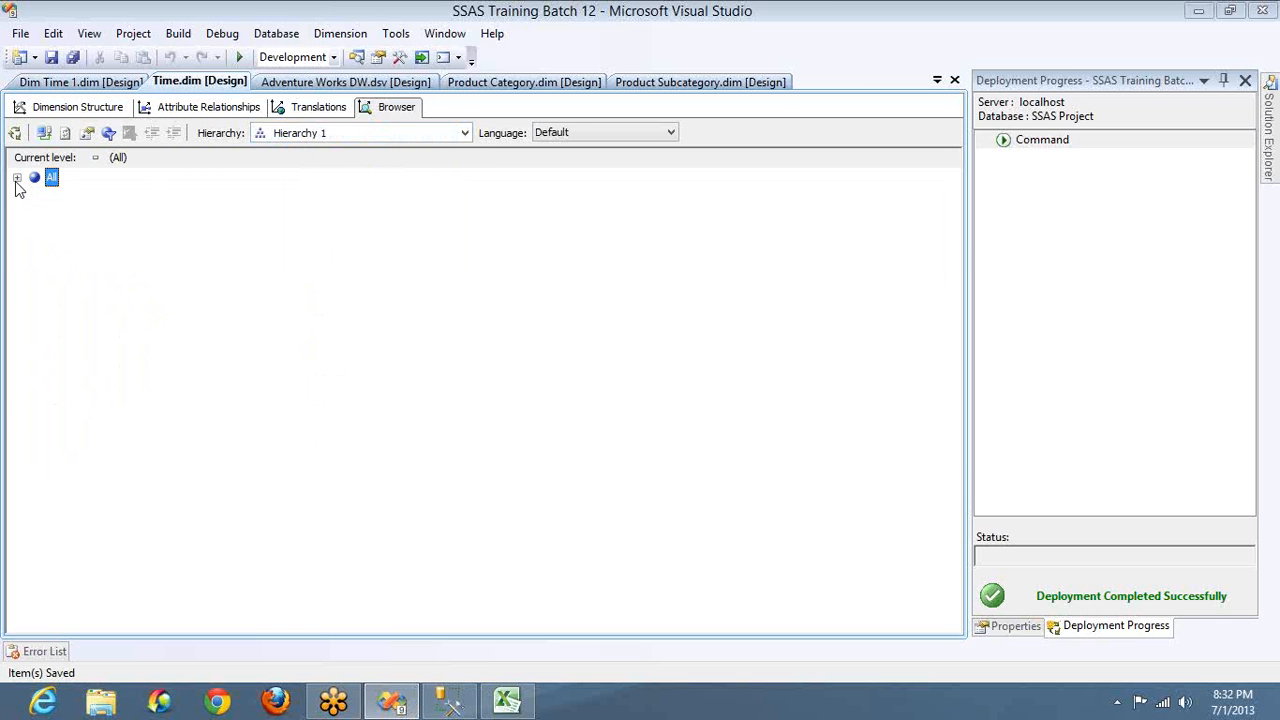
click(17, 178)
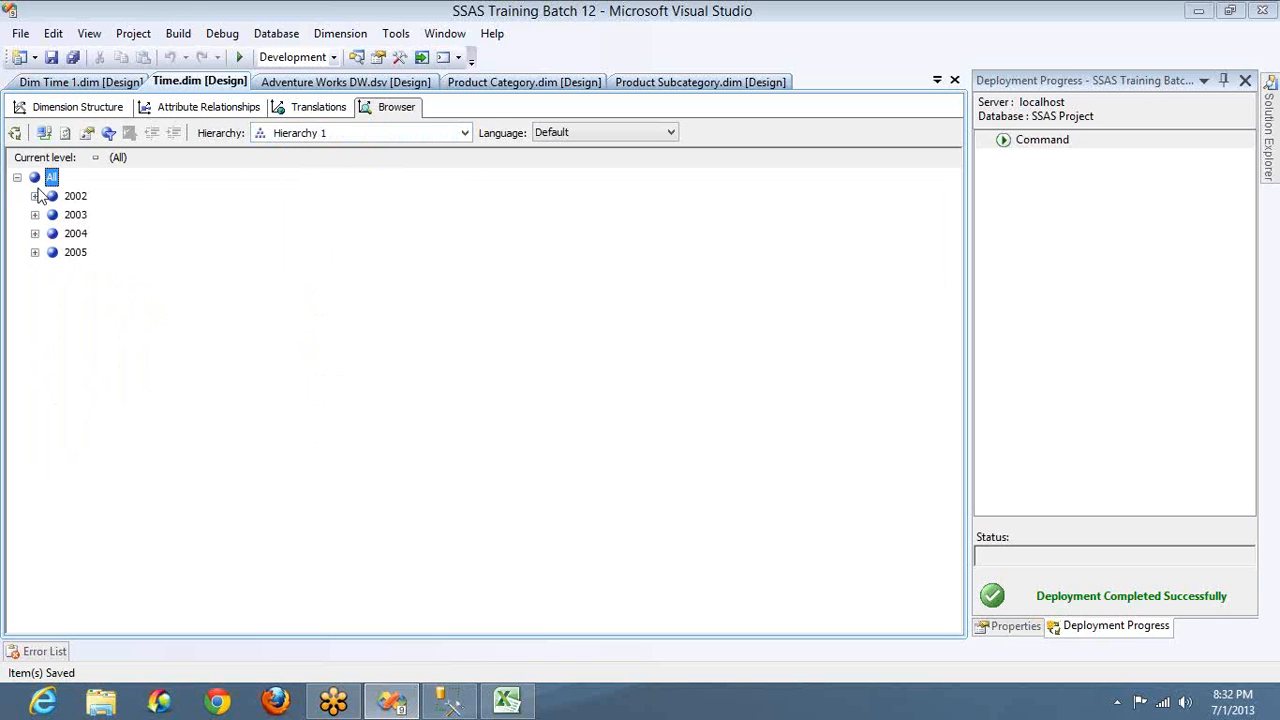
click(35, 197)
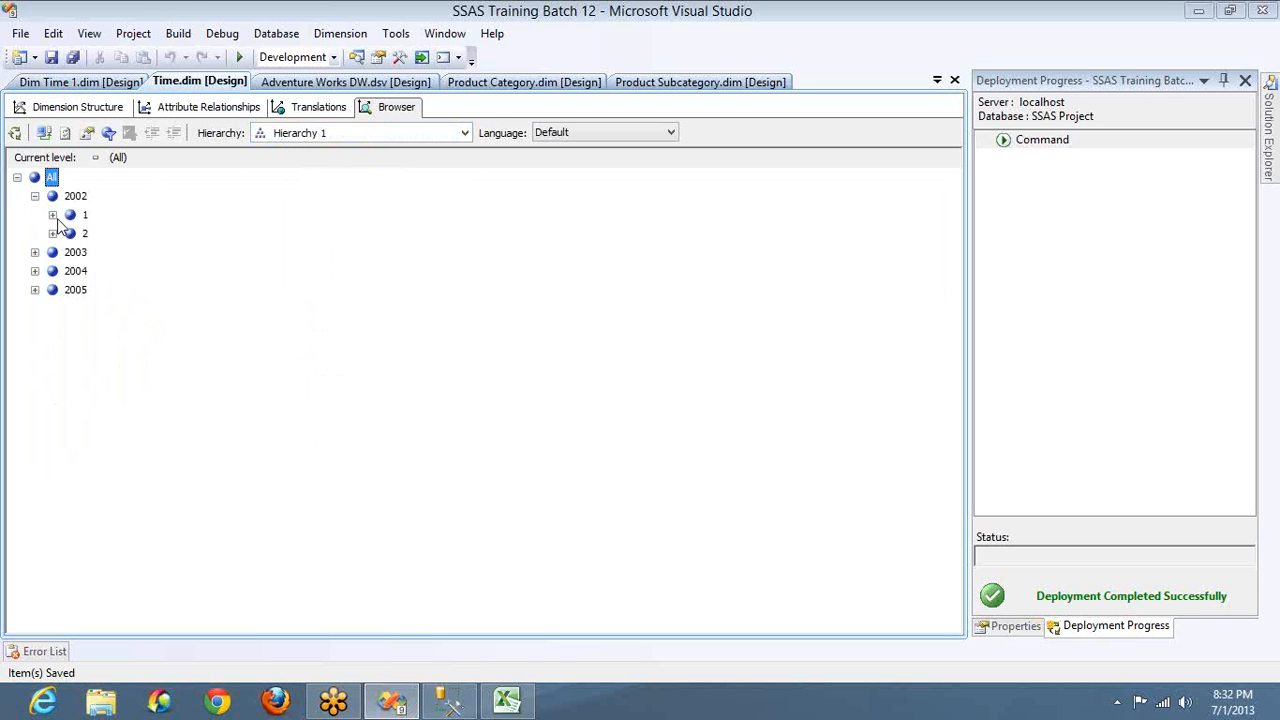
click(53, 216)
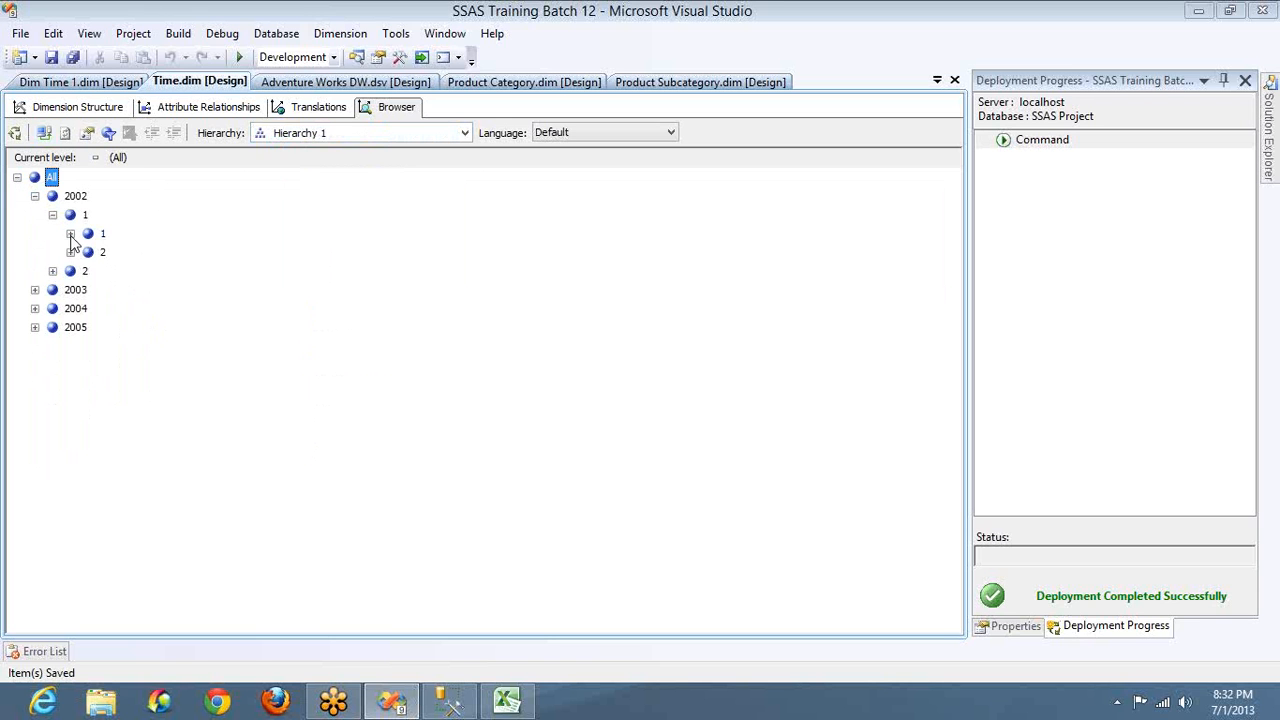
click(70, 234)
click(102, 234)
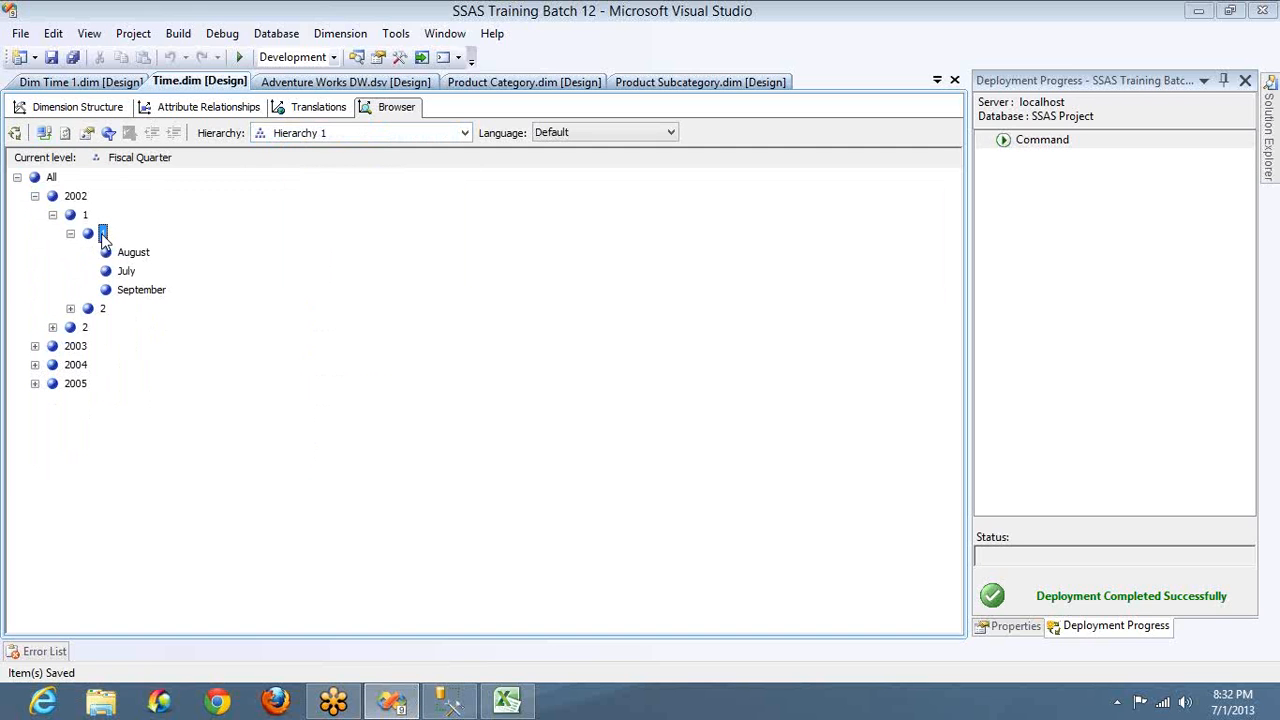
Browse the English Month Name attribute hierarchy and examine how its month members repeat and are ordered.
click(306, 136)
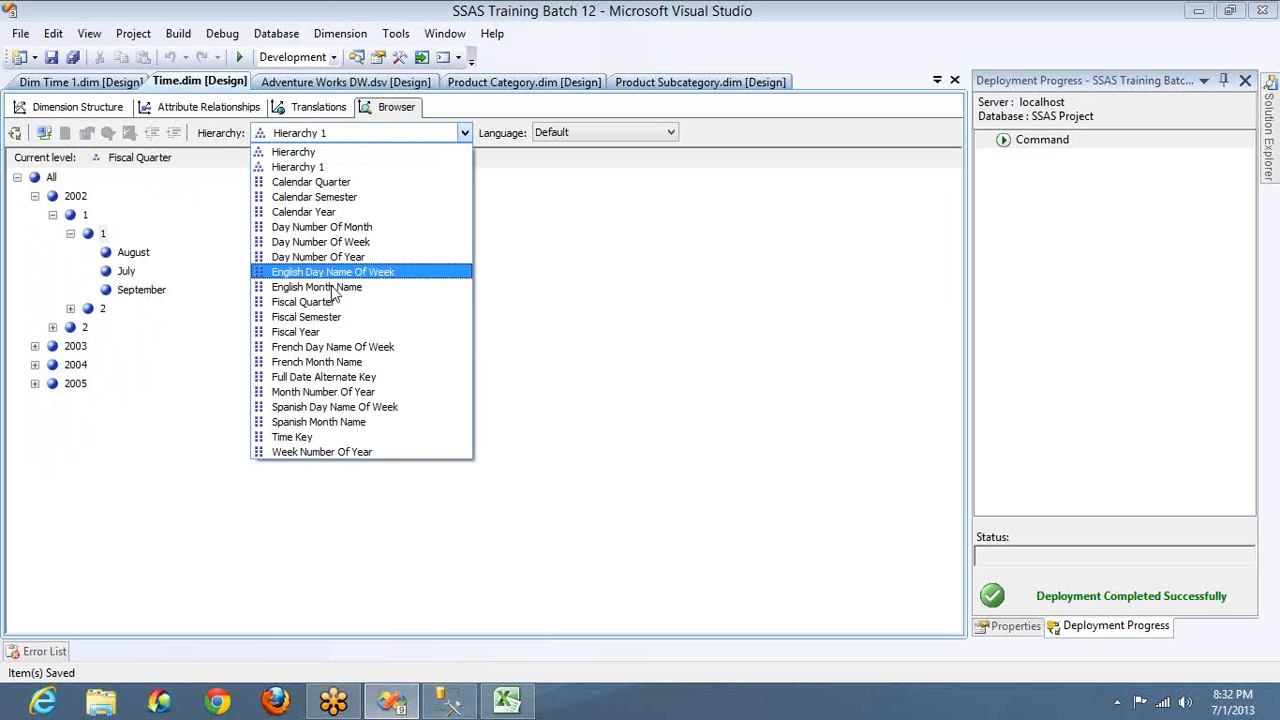
click(318, 287)
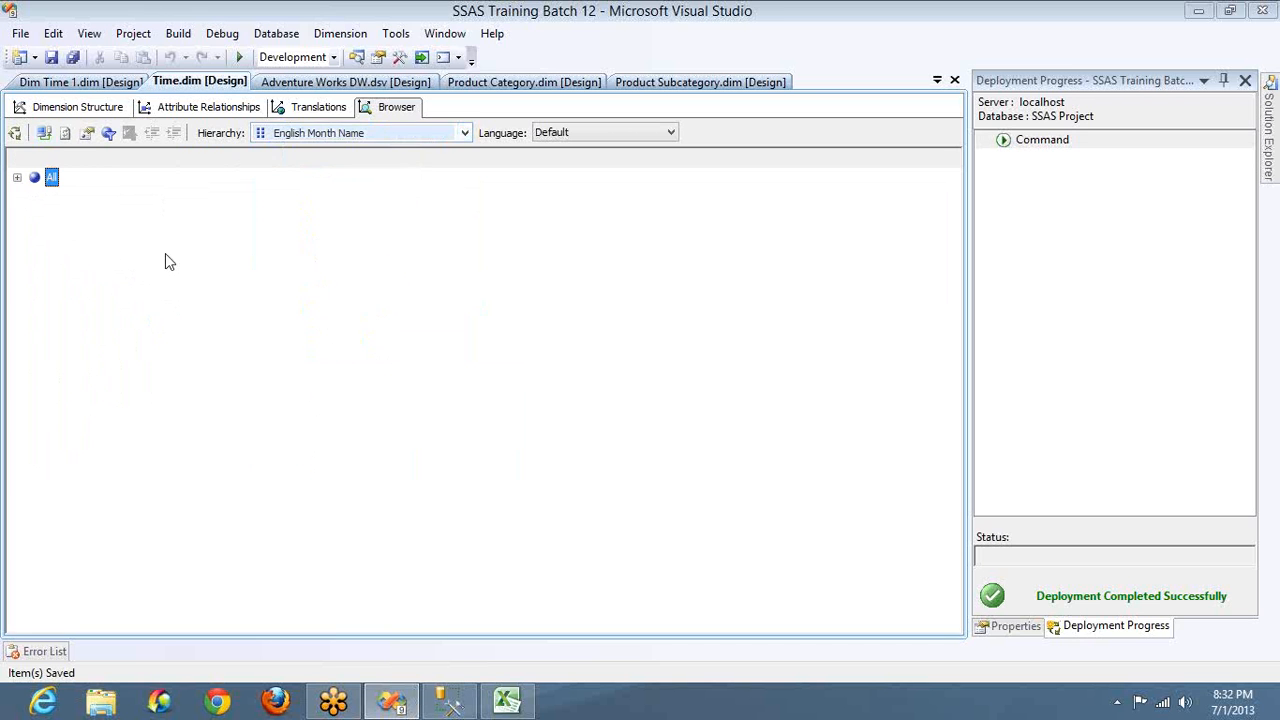
click(17, 179)
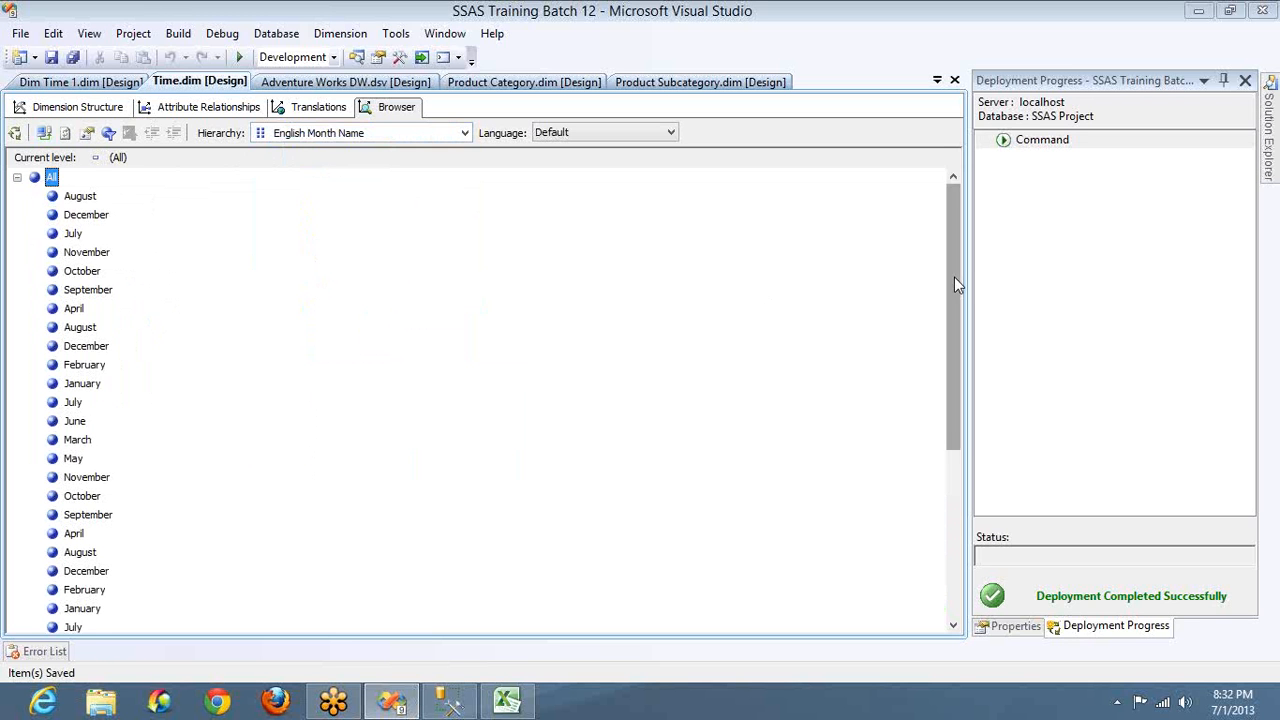
drag(954, 280, 966, 222)
click(83, 198)
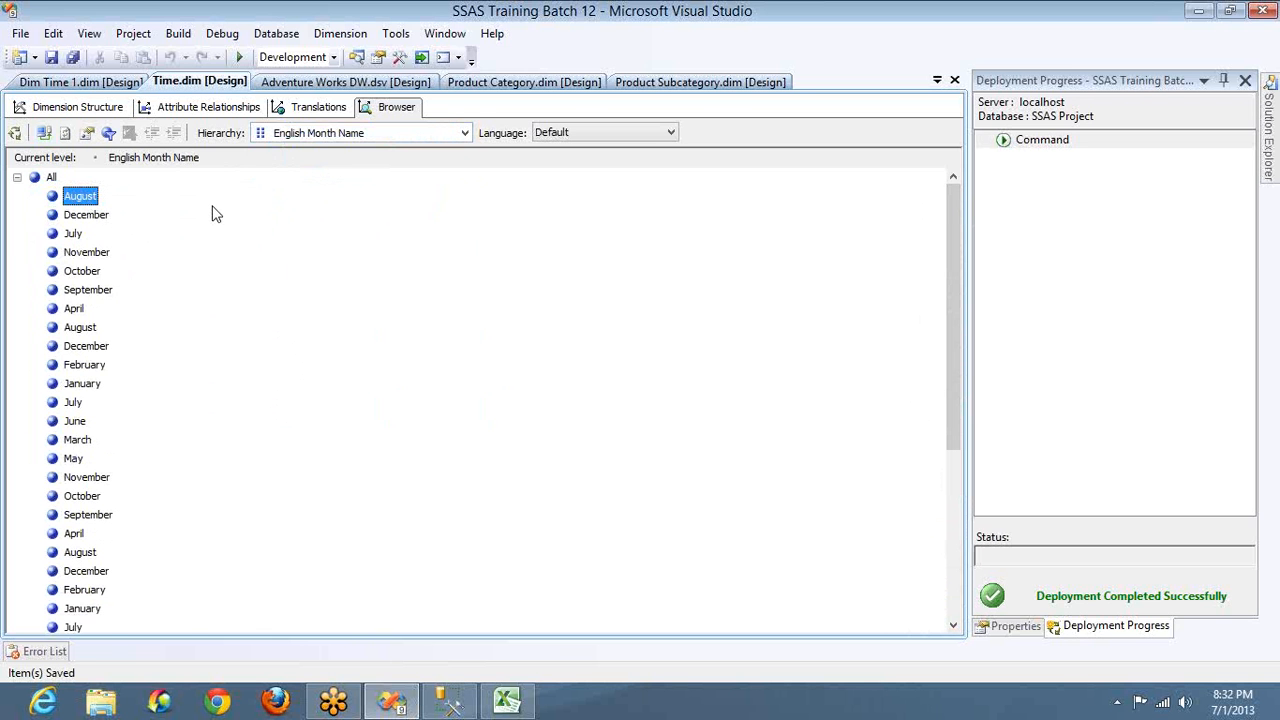
In SQL Server Management Studio, run the sales-by-year-and-month query ordered by MonthNumberOfYear, and return to the dimension browser in Visual Studio.
key(alt+Tab)
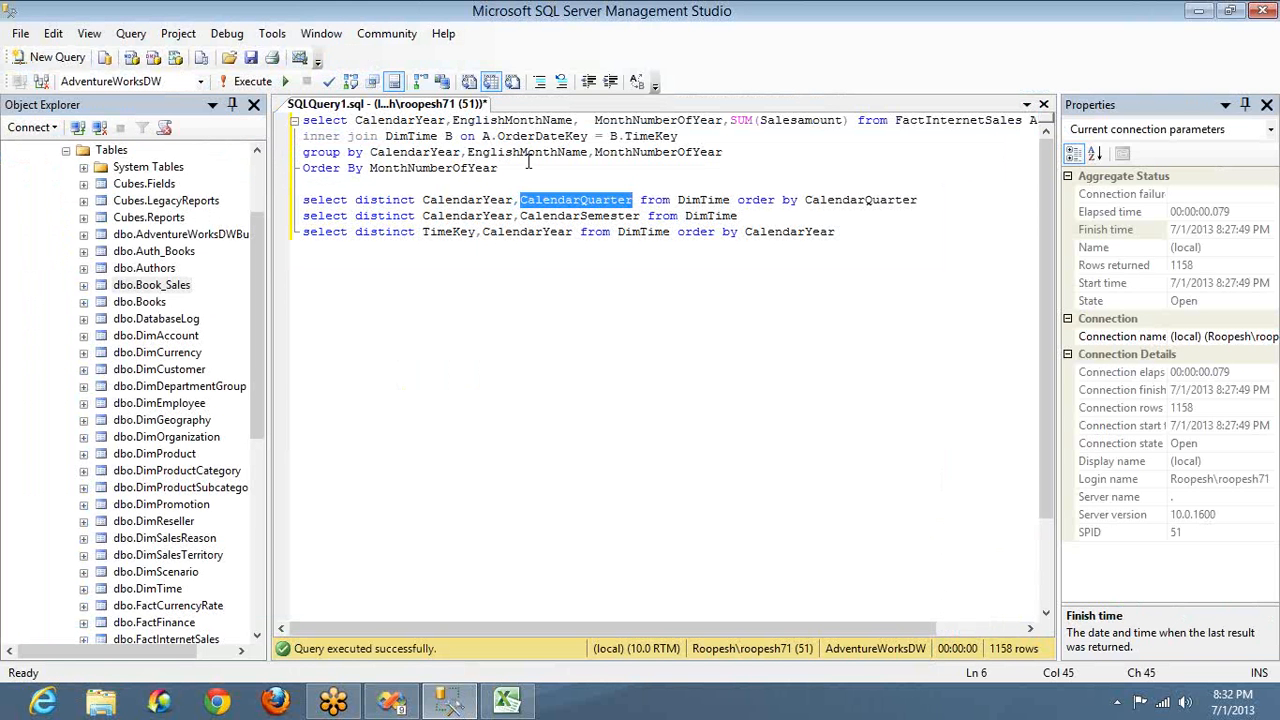
click(525, 163)
key(ctrl+shift+Home)
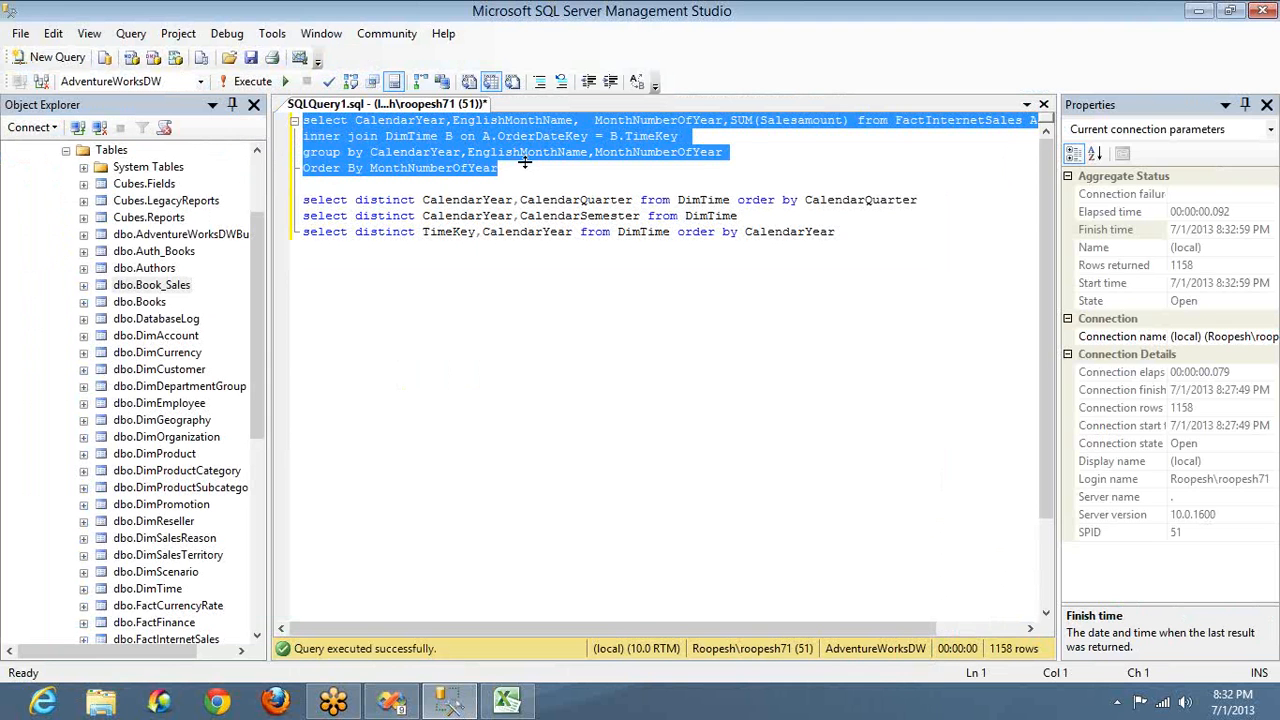
key(F5)
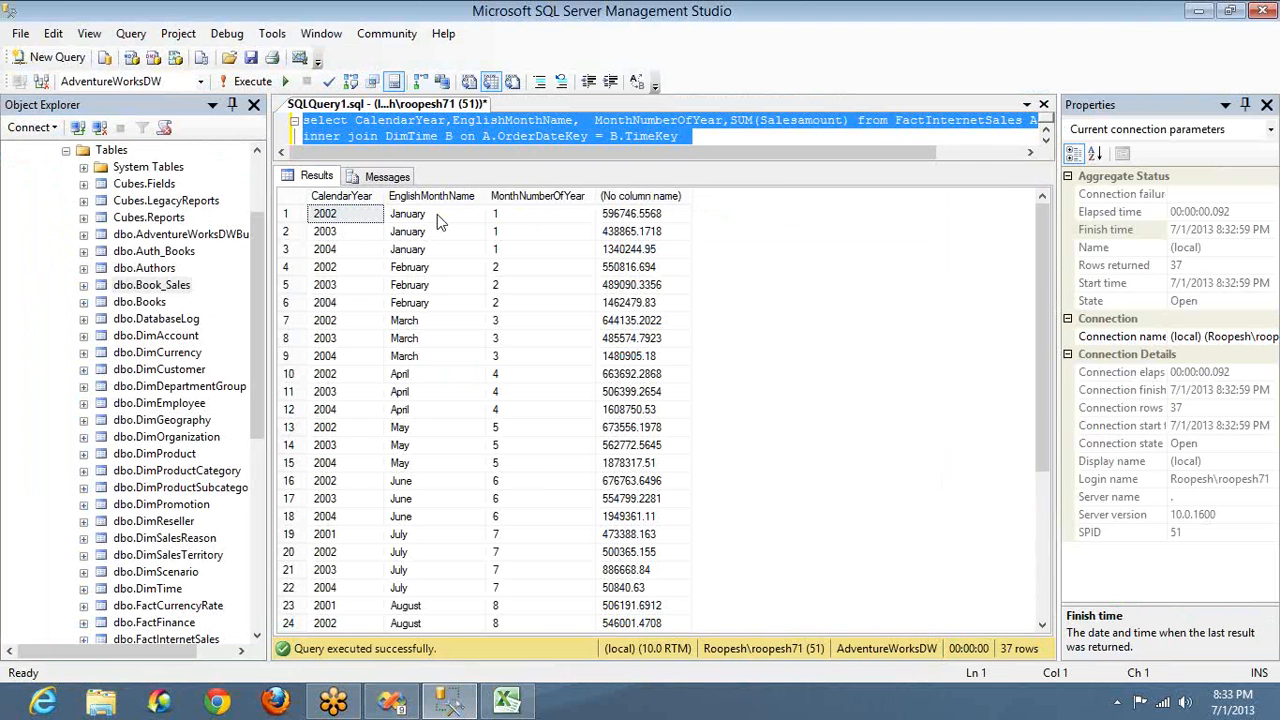
key(alt+Tab)
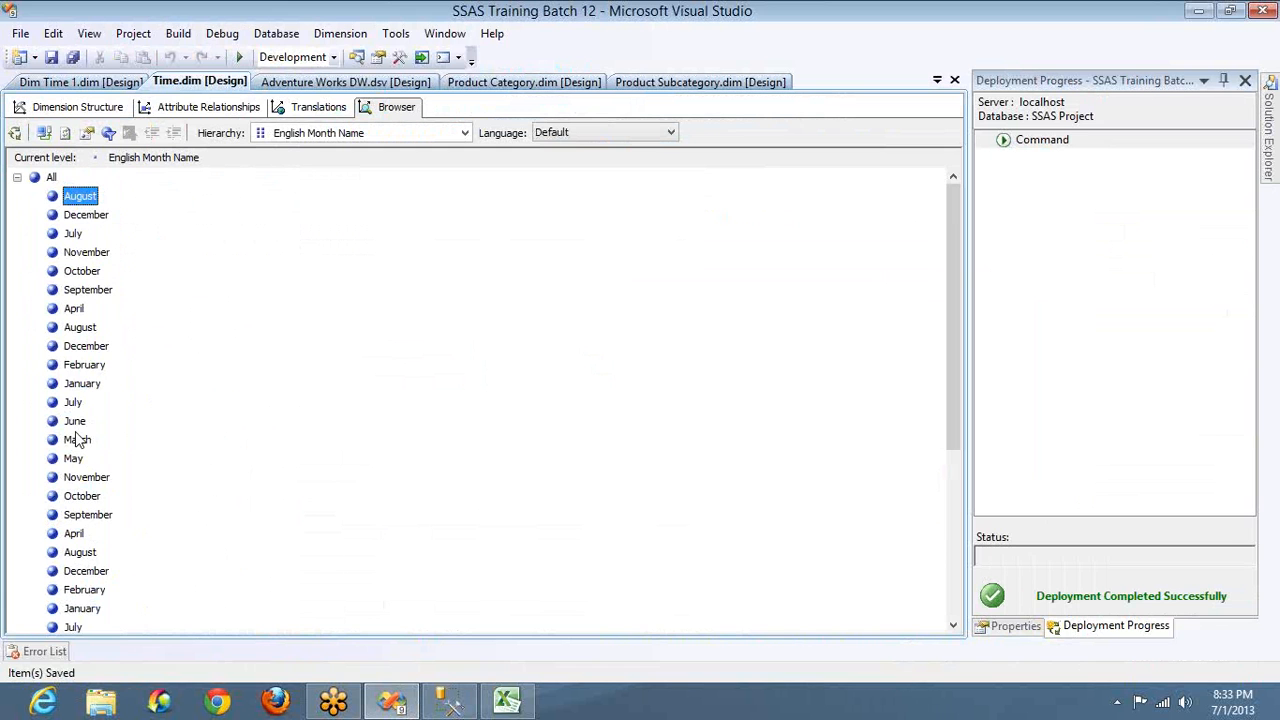
Go through the English Month Name members from January downward and examine how the months repeat for each year.
click(79, 385)
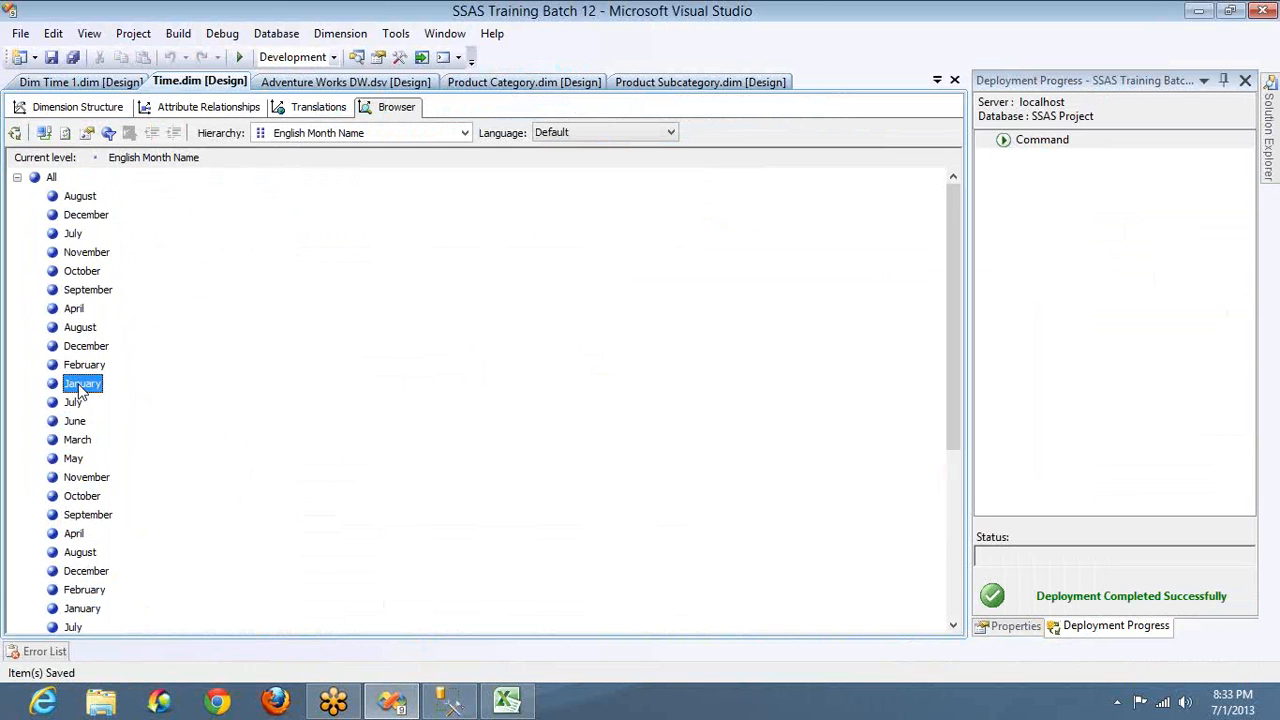
key(Down)
key(Down)
key(Down)
key(Down)
key(Down)
key(Down)
key(Down)
key(Down)
key(Down)
key(Down)
key(Down)
key(Down)
key(Down)
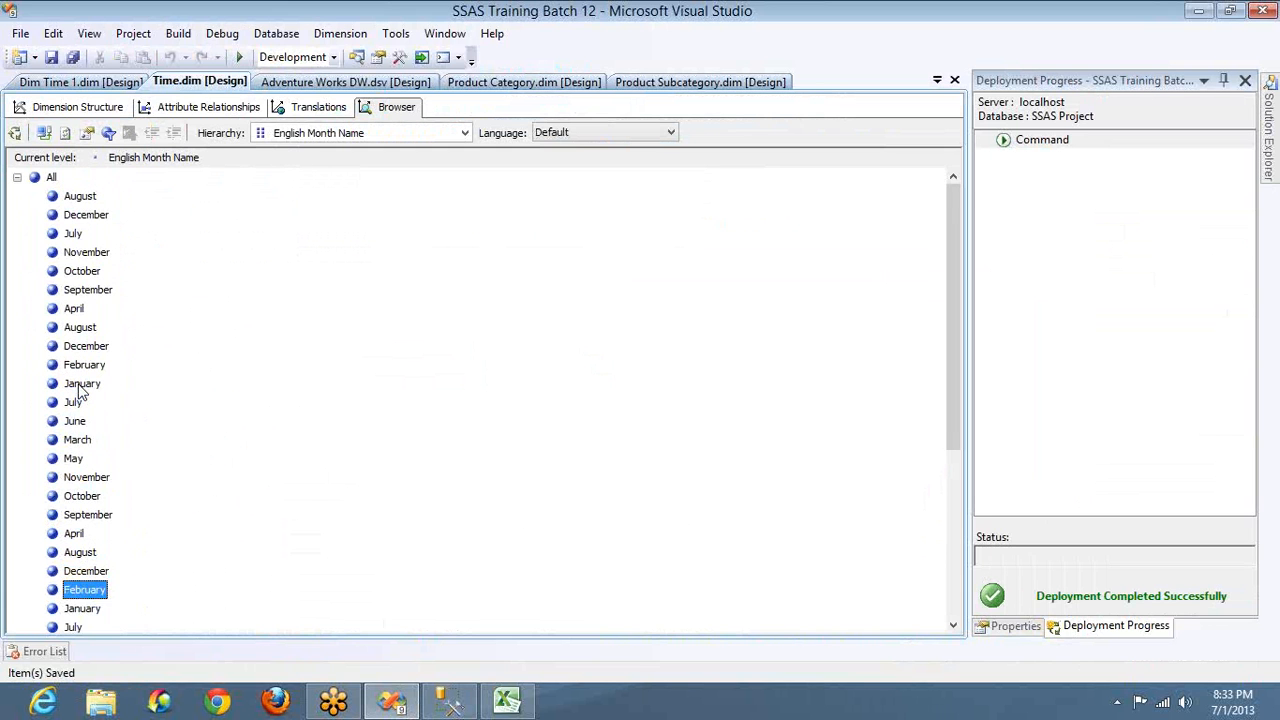
key(Up)
key(Down)
key(Down)
key(Down)
key(Down)
key(Down)
key(Down)
key(Down)
key(Down)
key(Down)
key(Down)
key(Down)
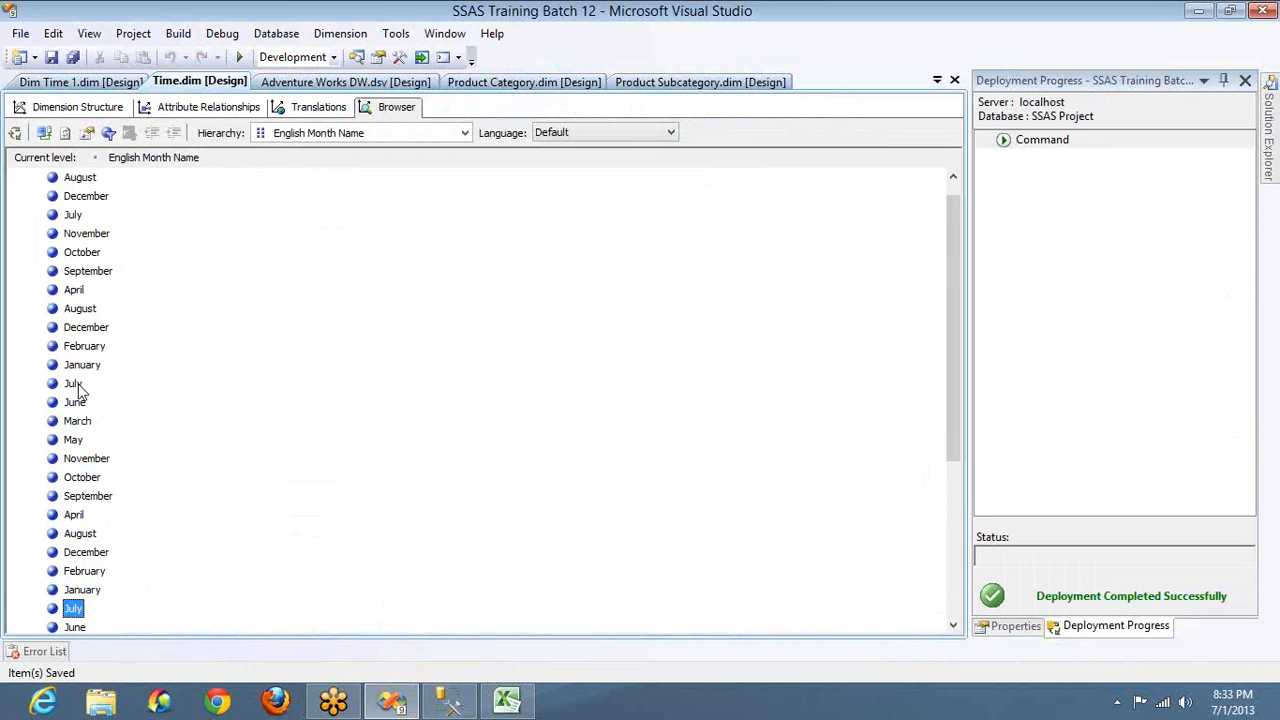
key(Down)
key(Up)
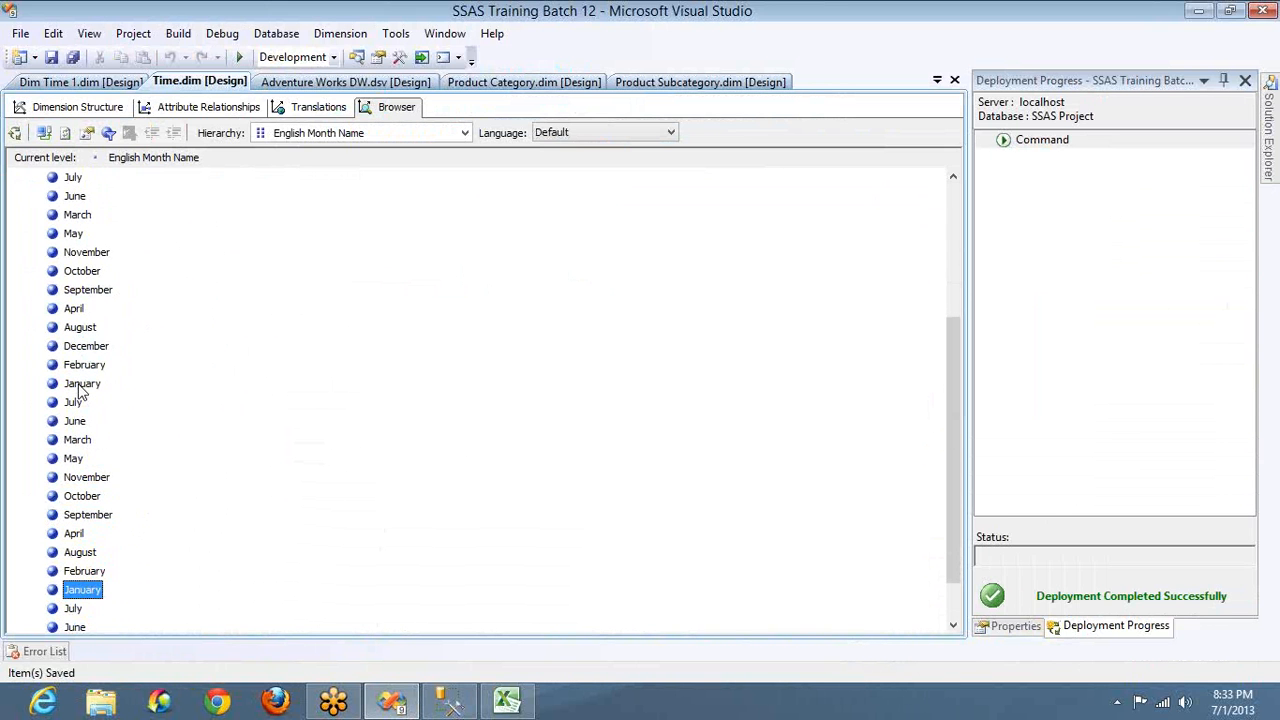
Examine the relationship type options for the attribute relationship from English Month Name to Calendar Quarter.
click(66, 110)
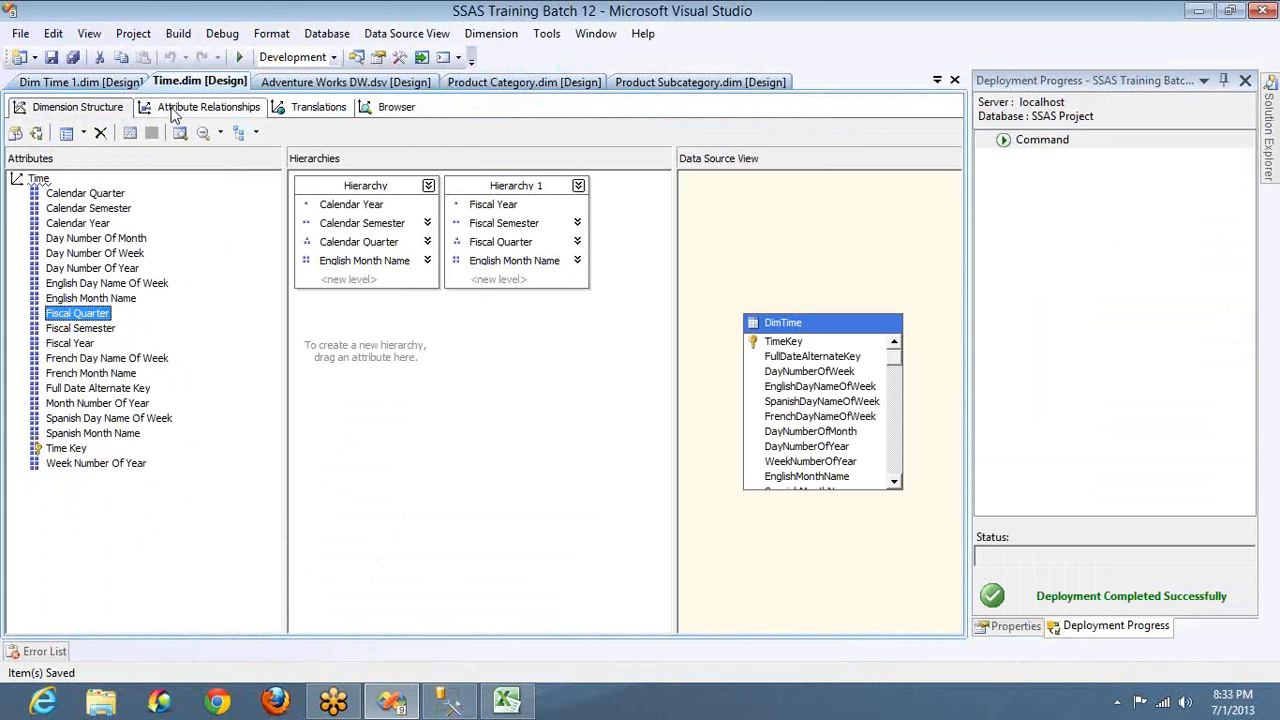
click(200, 107)
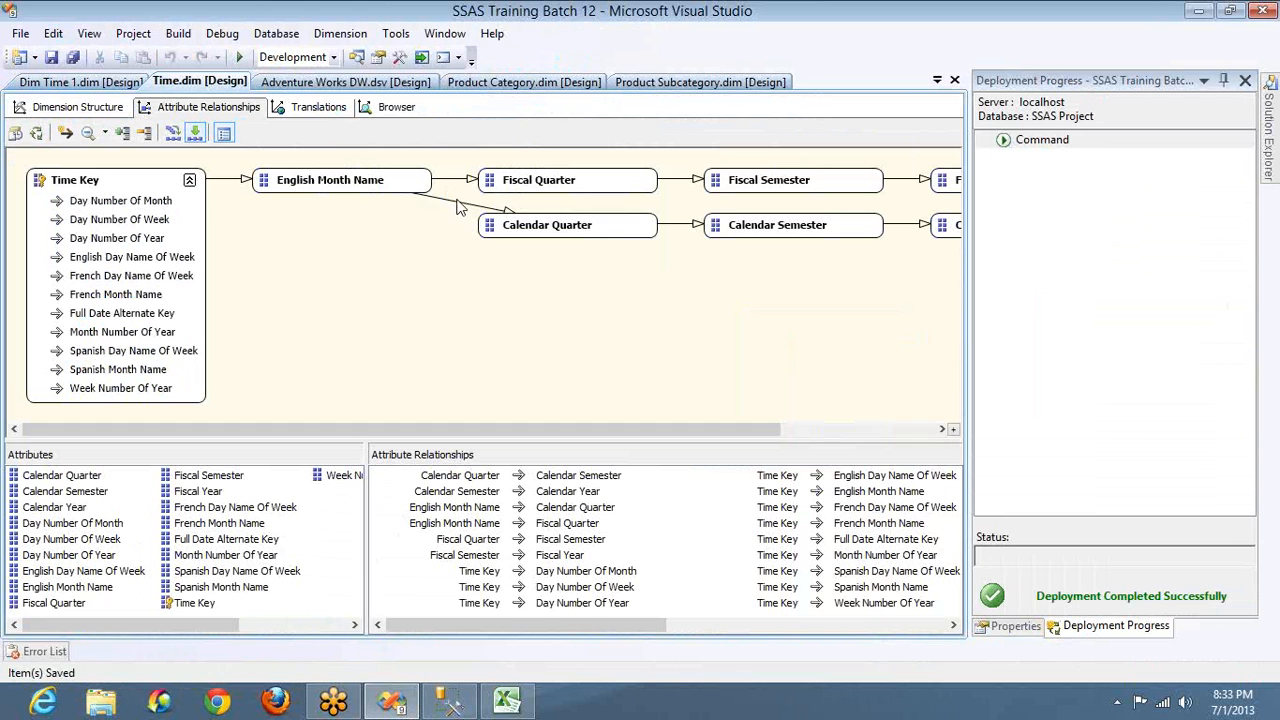
right_click(458, 206)
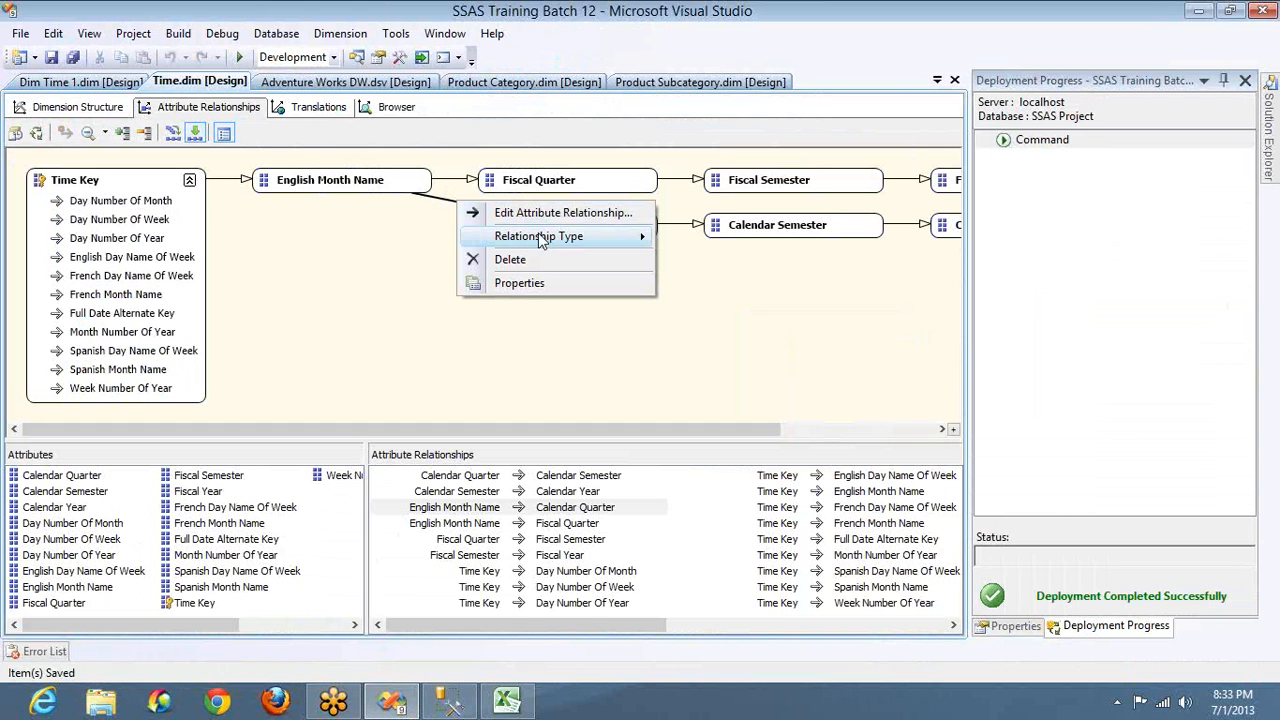
mouse_move(540, 242)
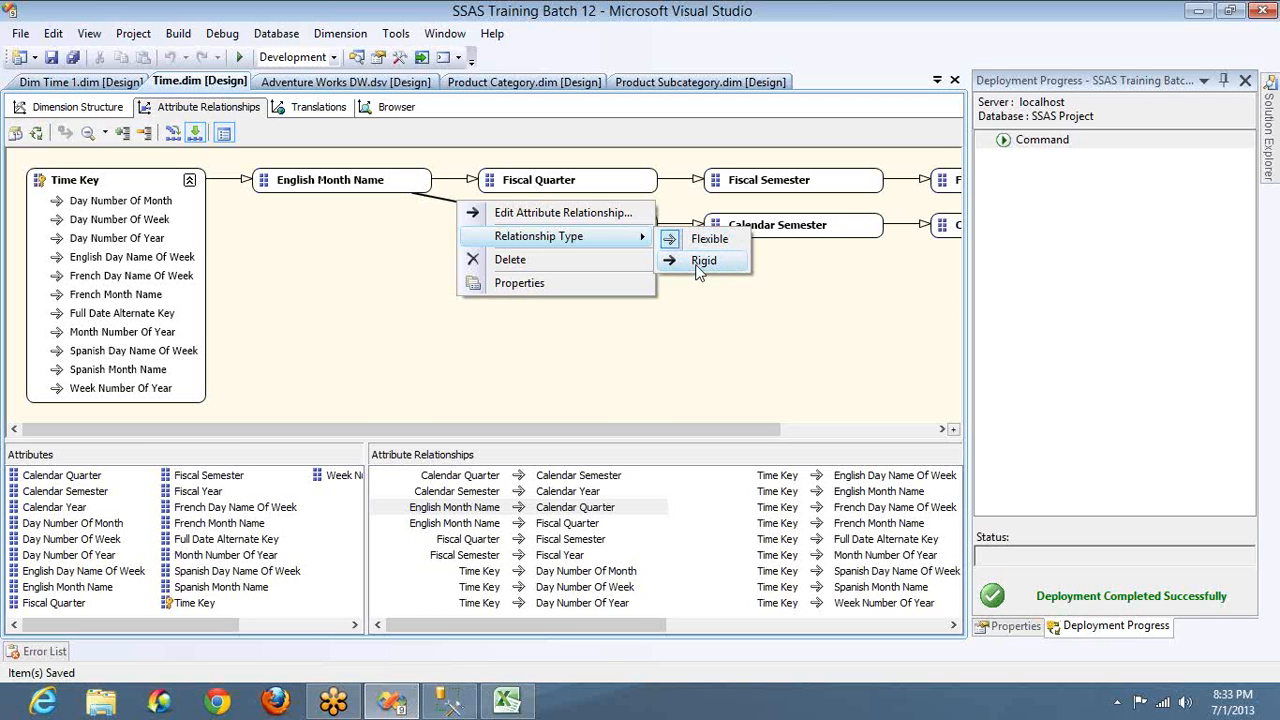
click(708, 262)
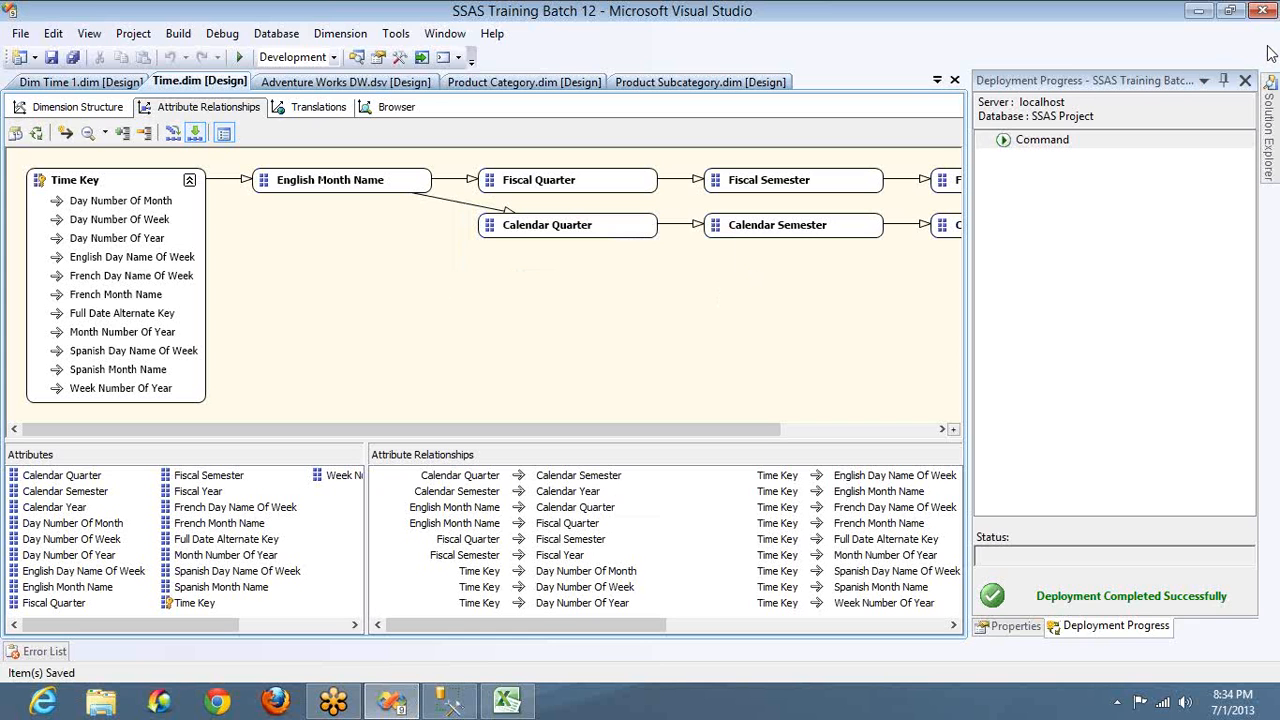
Trace the calendar attribute relationship chain from English Month Name through Calendar Quarter and Calendar Semester to Calendar Year.
click(571, 226)
click(388, 182)
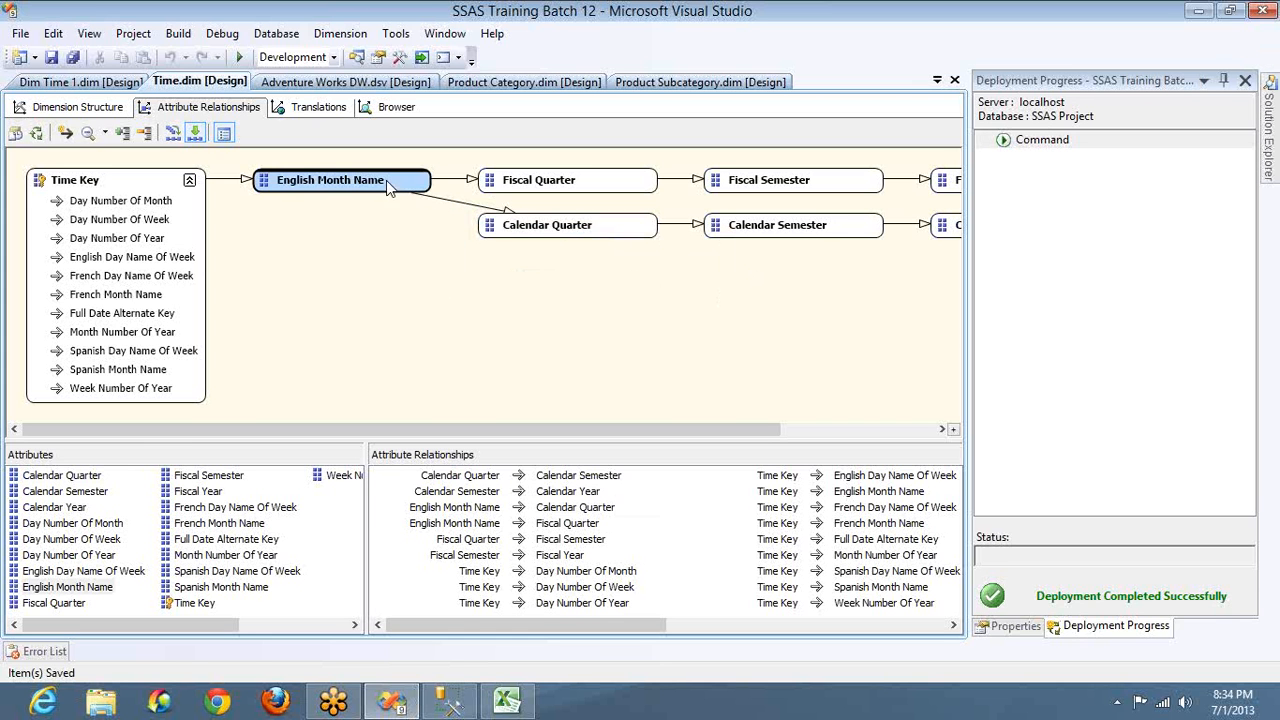
click(521, 229)
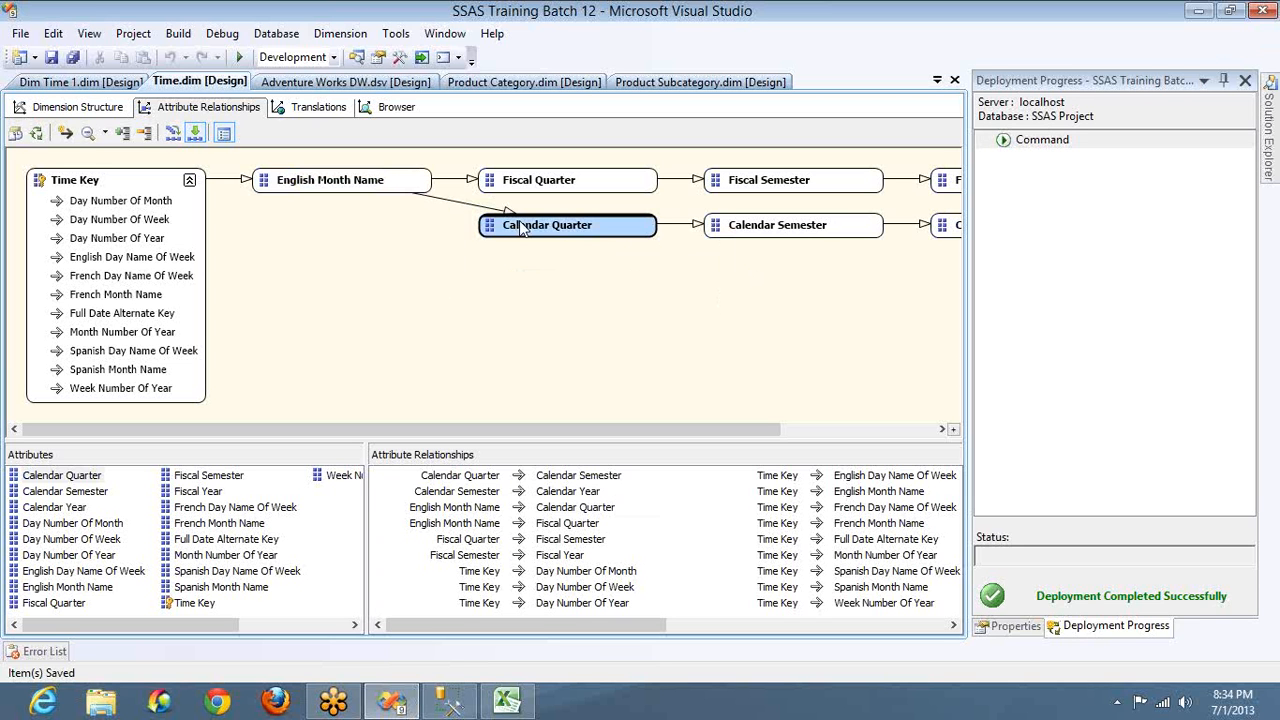
click(752, 234)
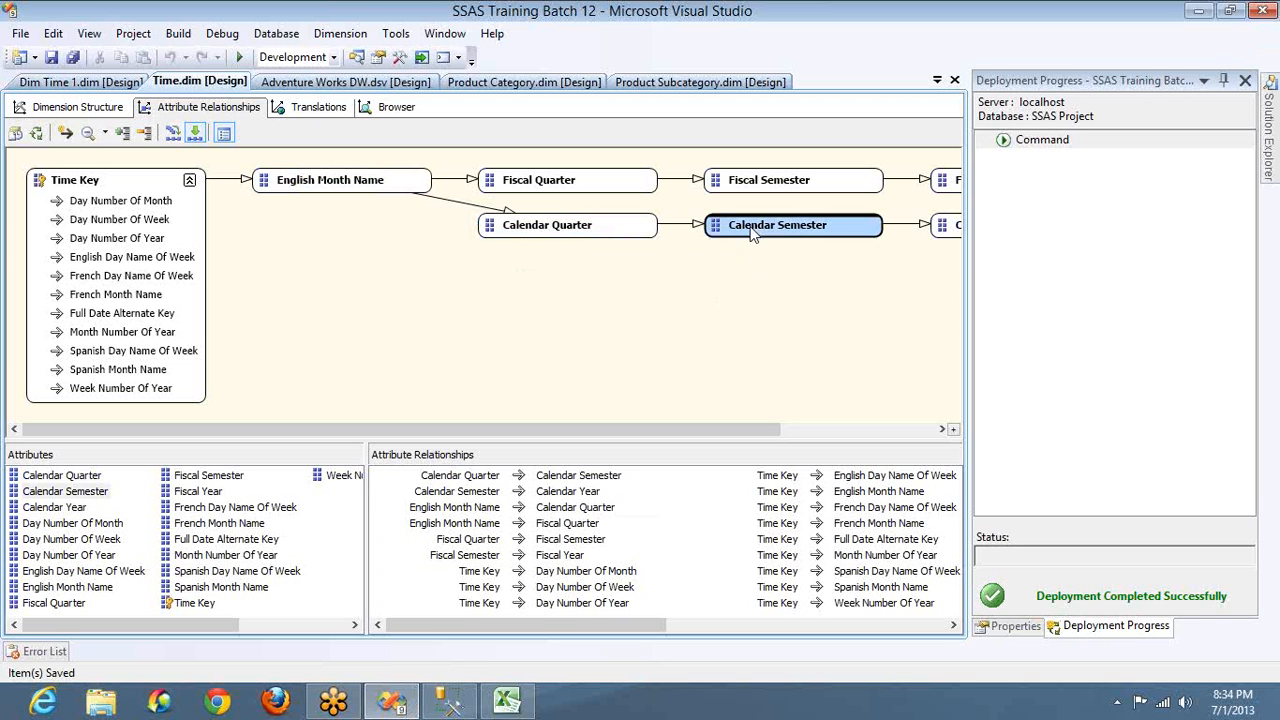
click(954, 232)
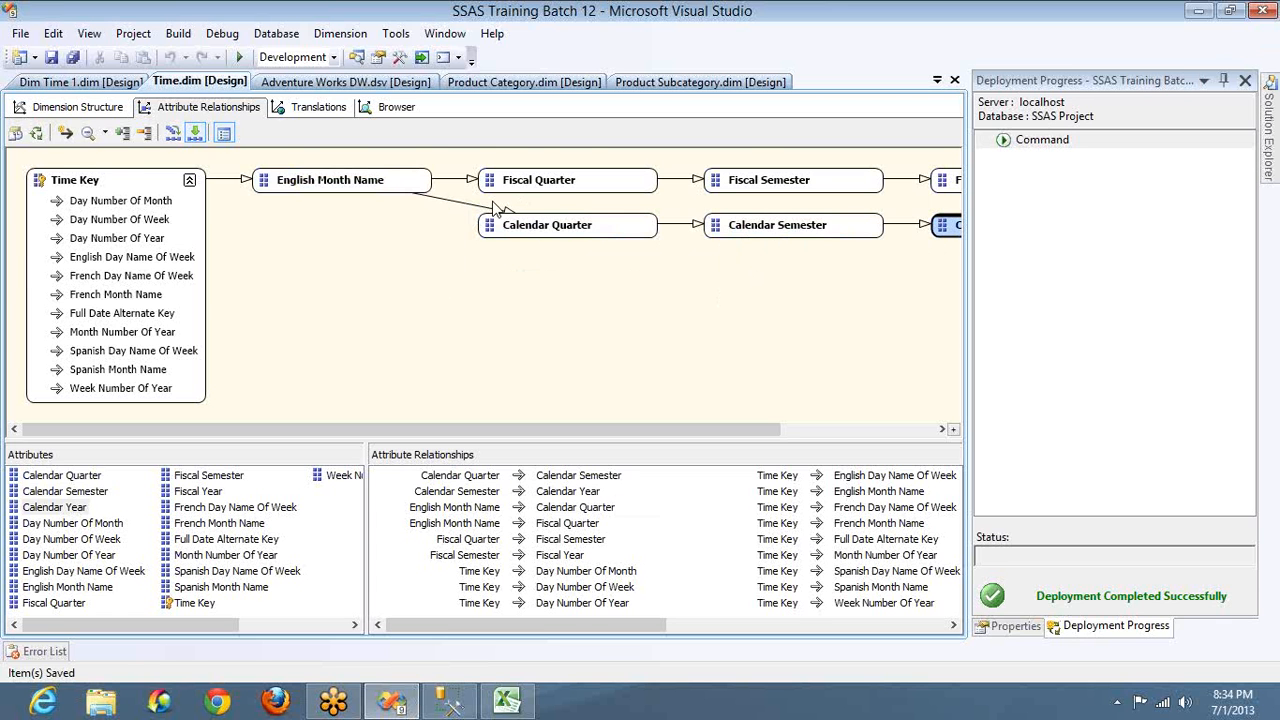
scroll(346, 186, up, 1)
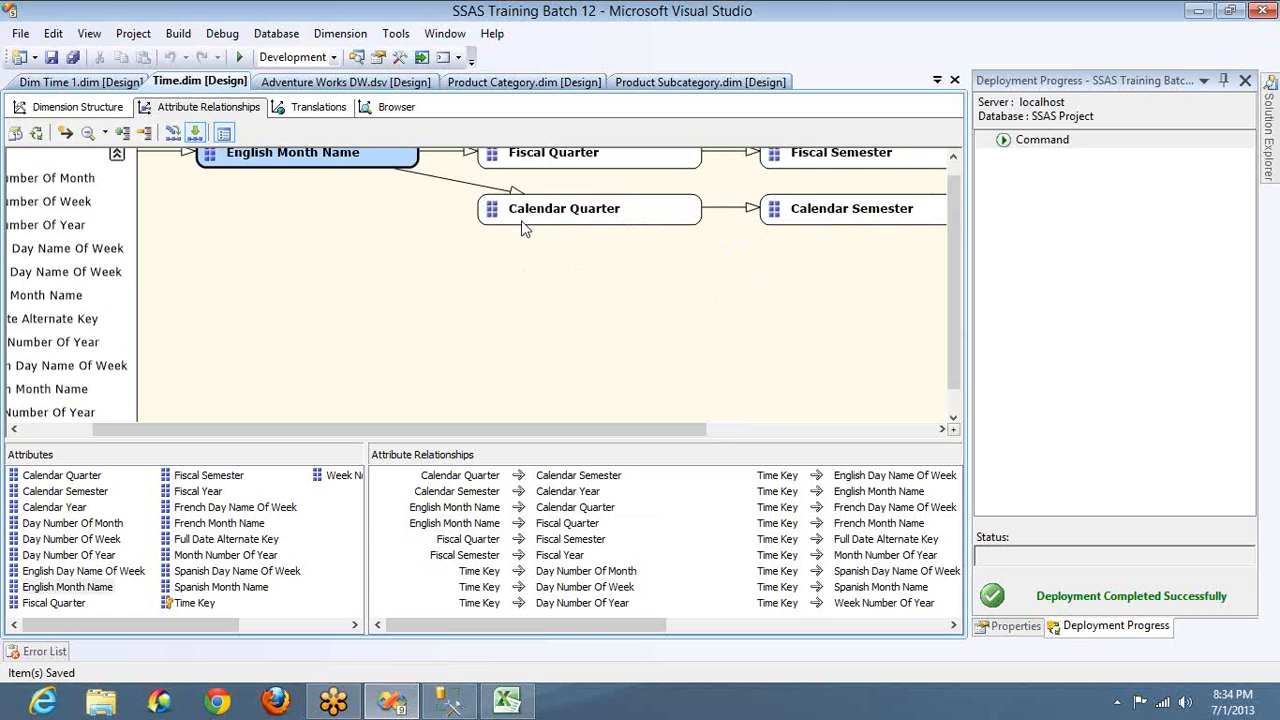
click(560, 218)
click(779, 220)
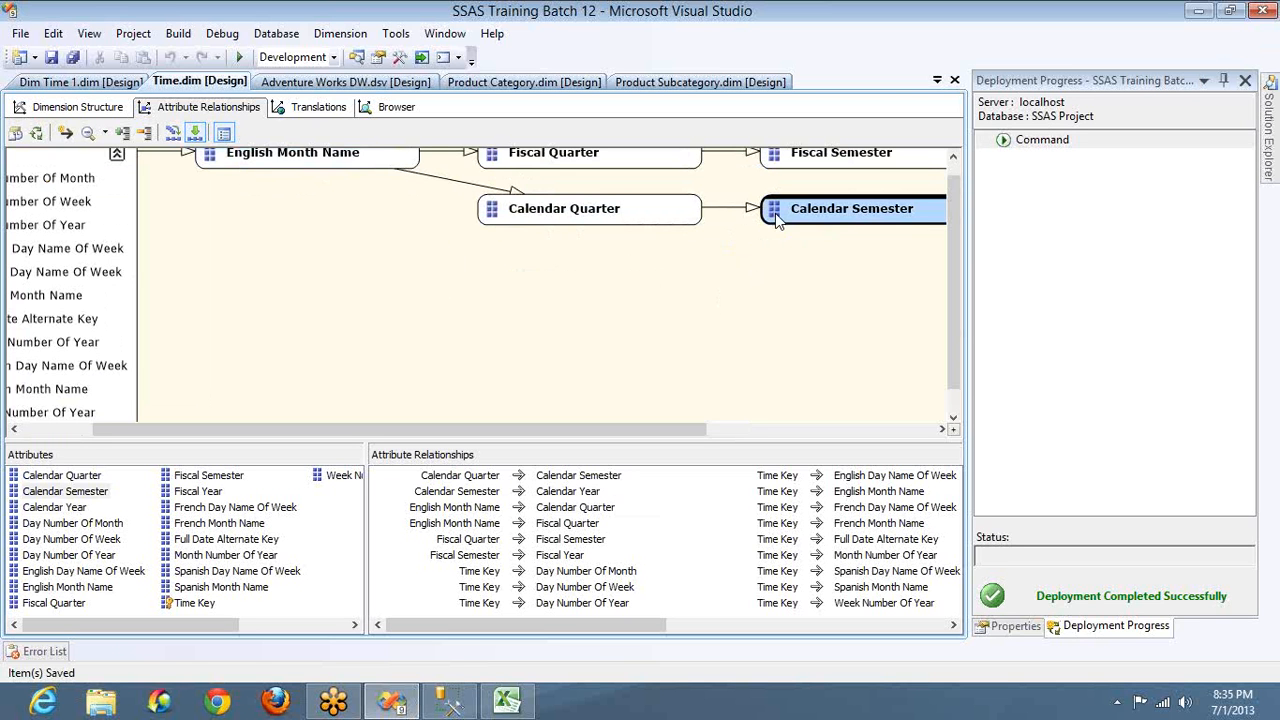
Save the changes to the Time dimension.
click(1070, 178)
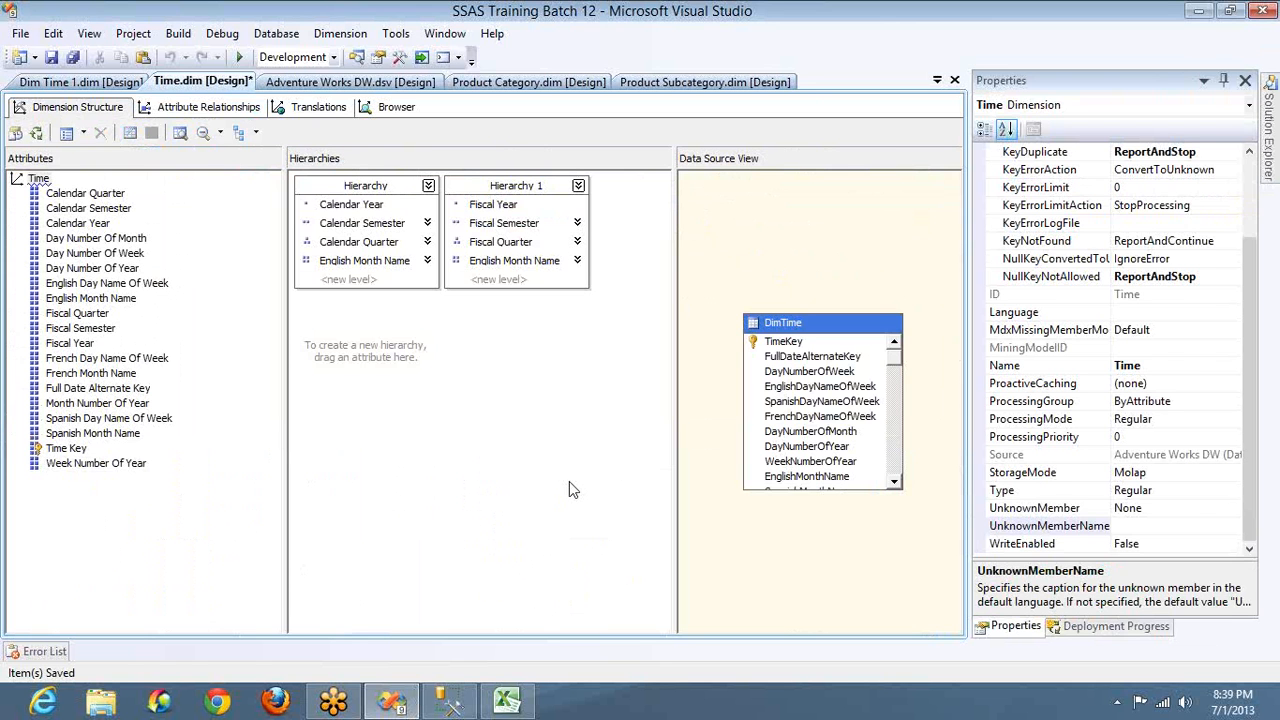
key(ctrl+s)
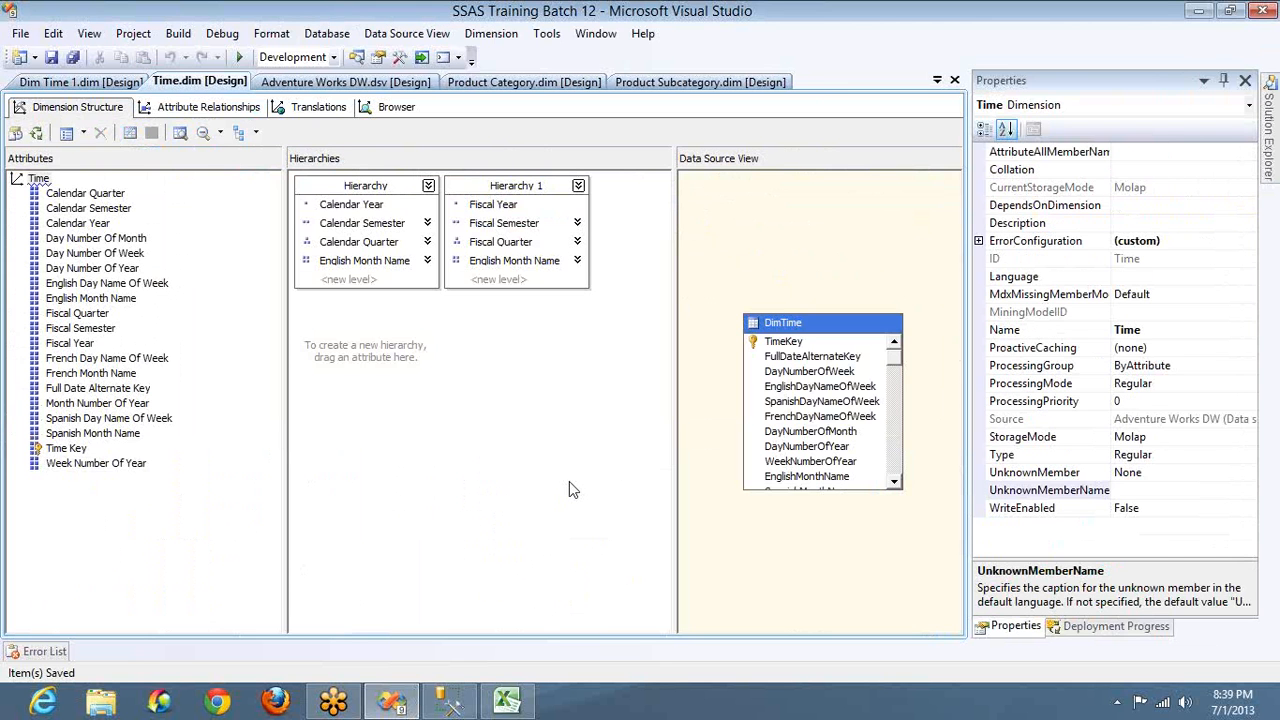
click(1007, 47)
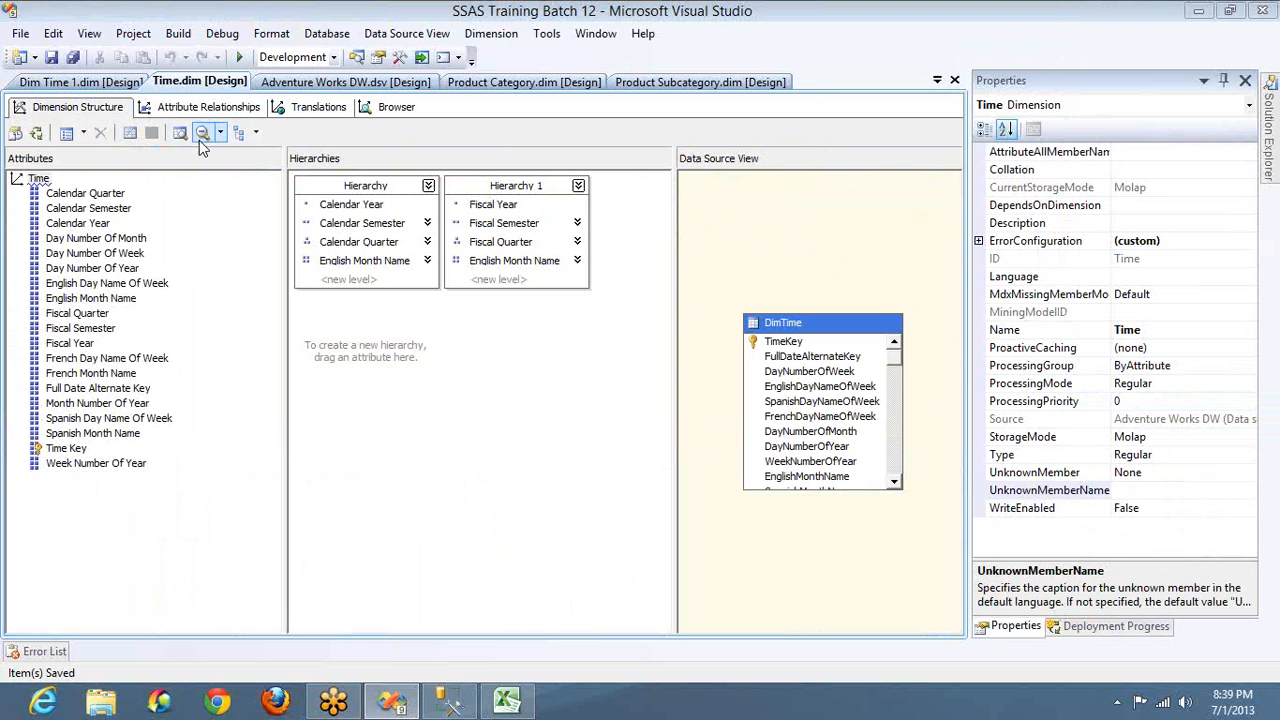
Examine the StorageMode options in the Time dimension's properties, keeping Molap selected.
click(44, 181)
click(1160, 490)
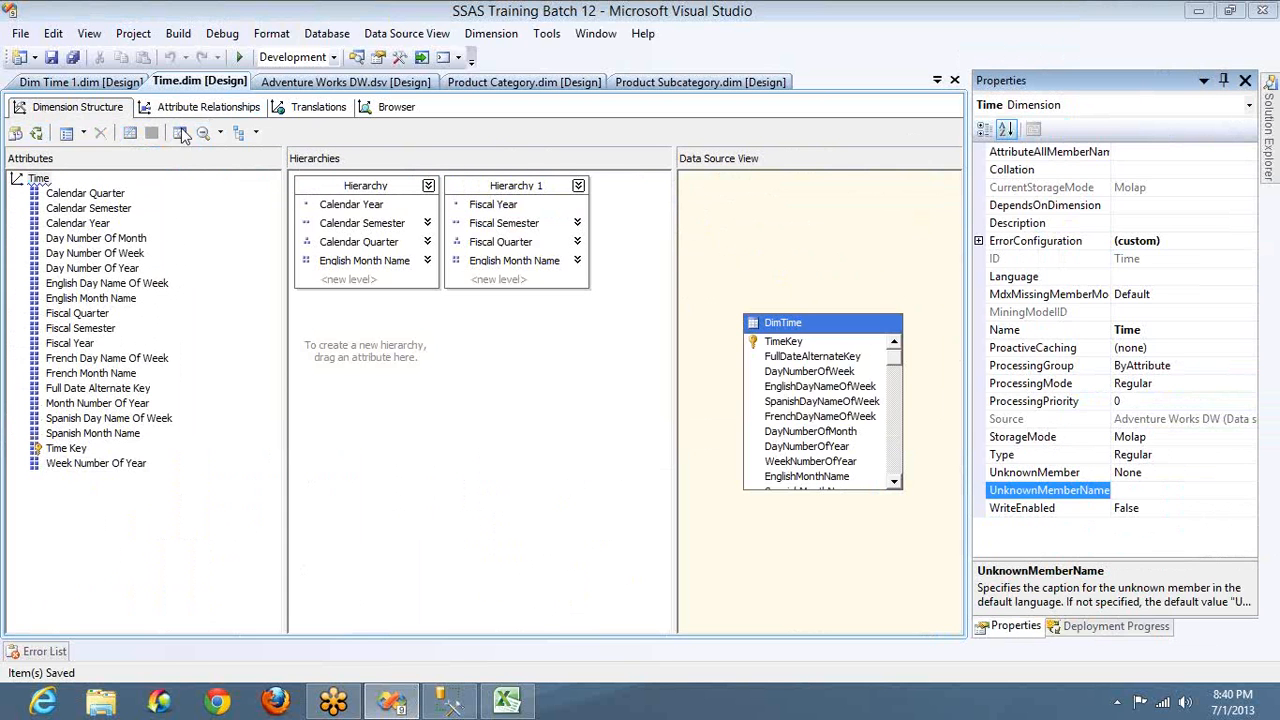
click(1176, 438)
click(1249, 440)
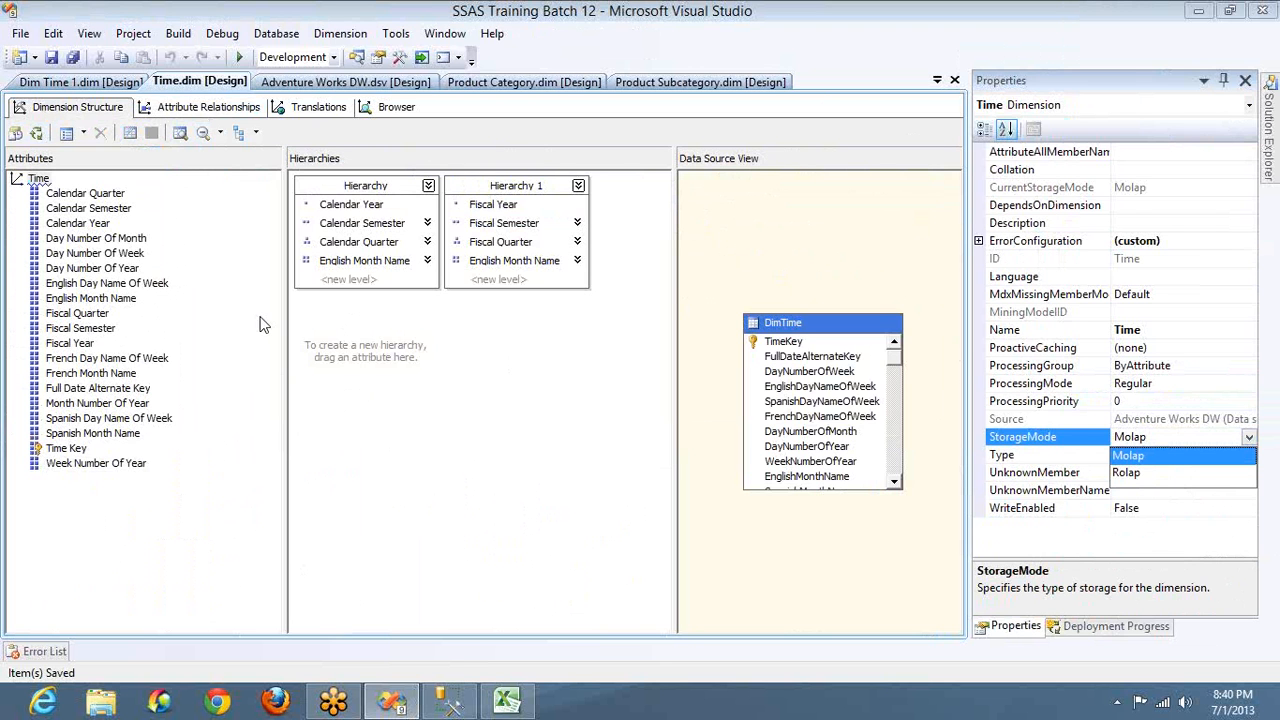
click(38, 179)
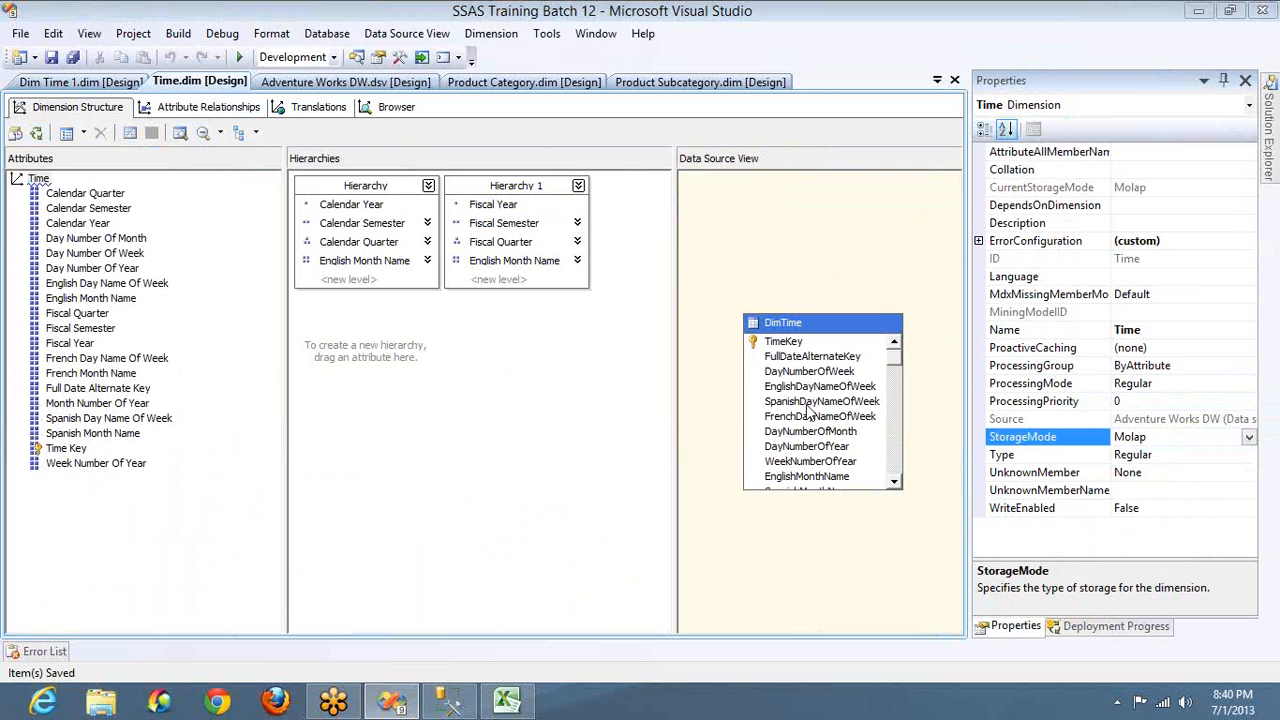
click(1250, 445)
click(1250, 440)
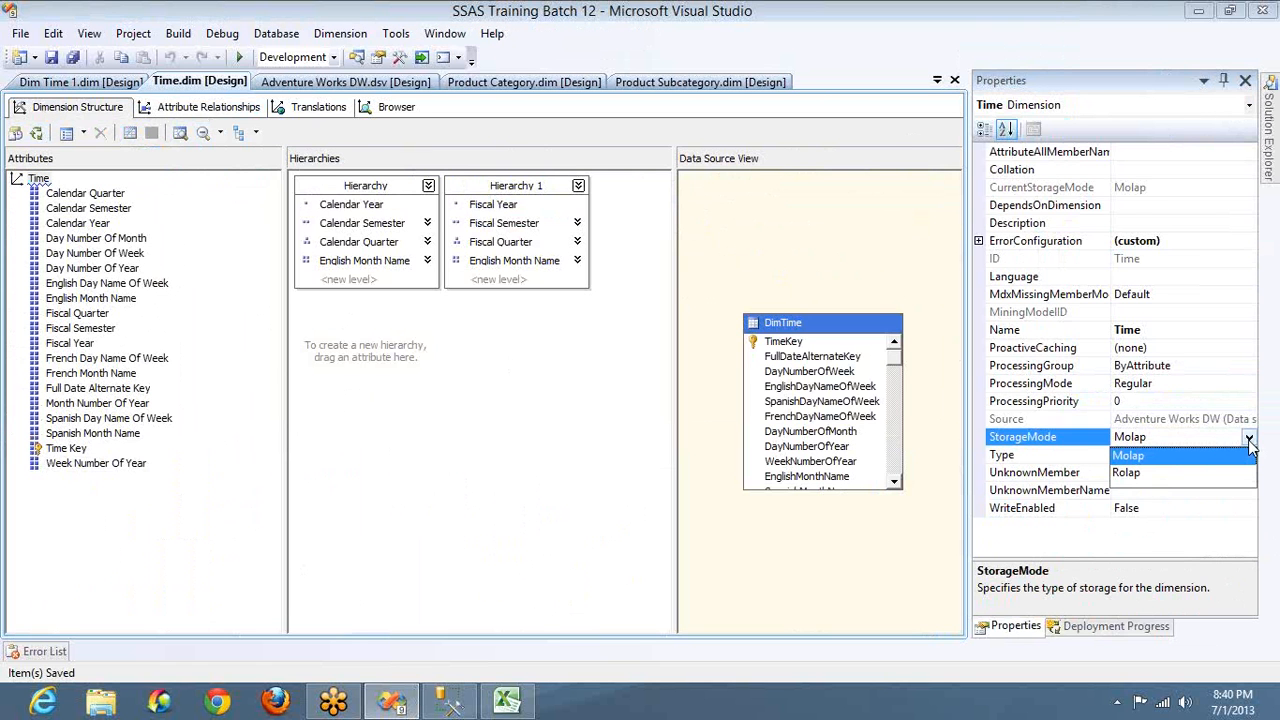
click(1124, 460)
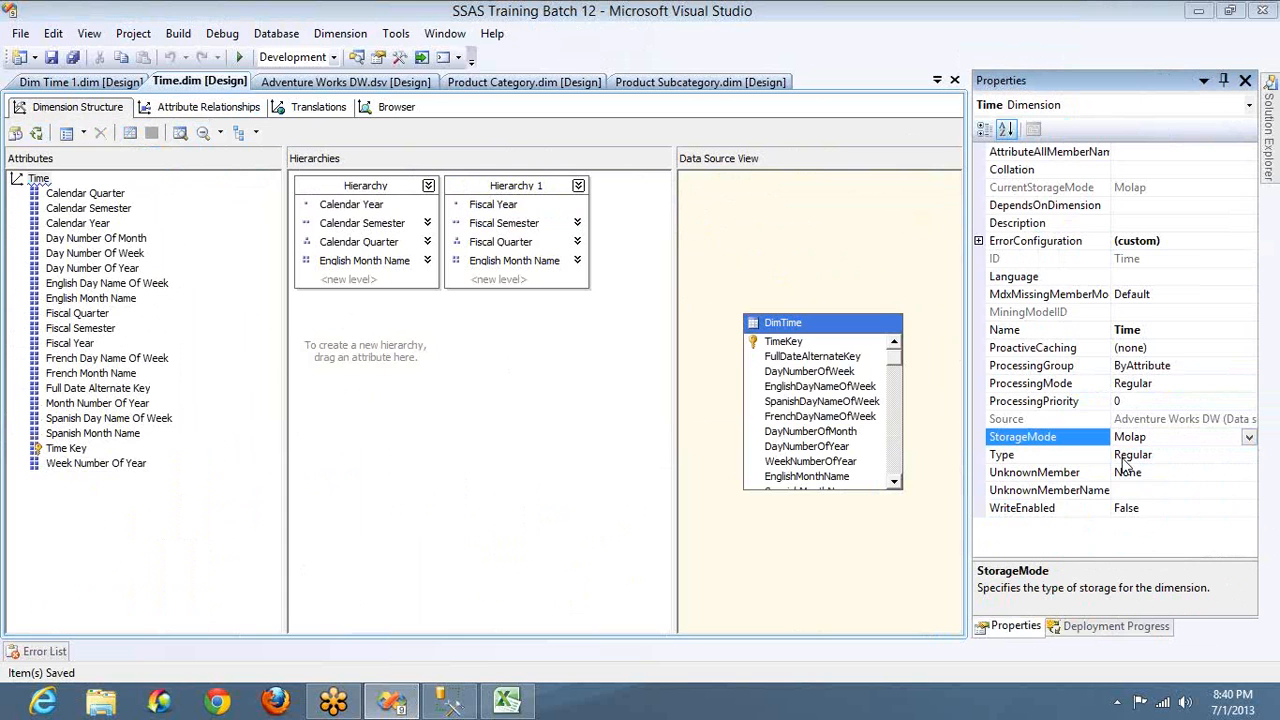
click(1249, 438)
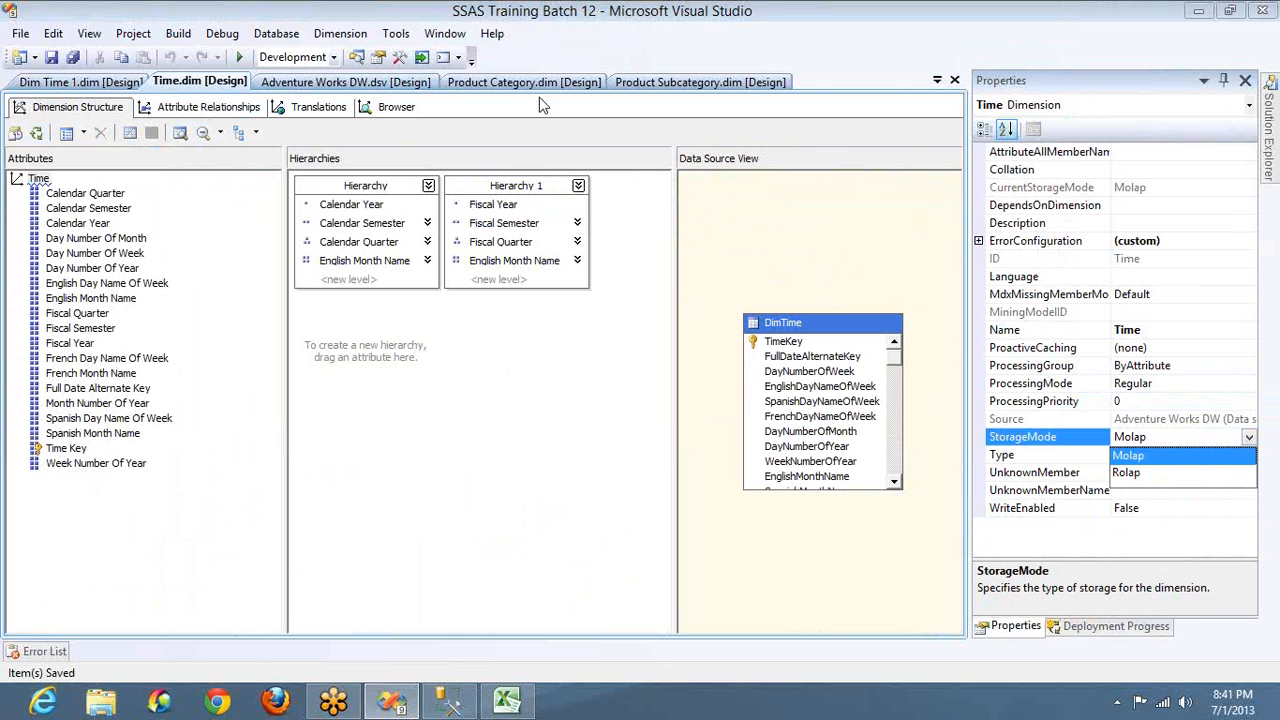
Open the Adventure Works DW cube's partitions and bring up the storage settings of the Fact Internet Sales measure group.
click(356, 59)
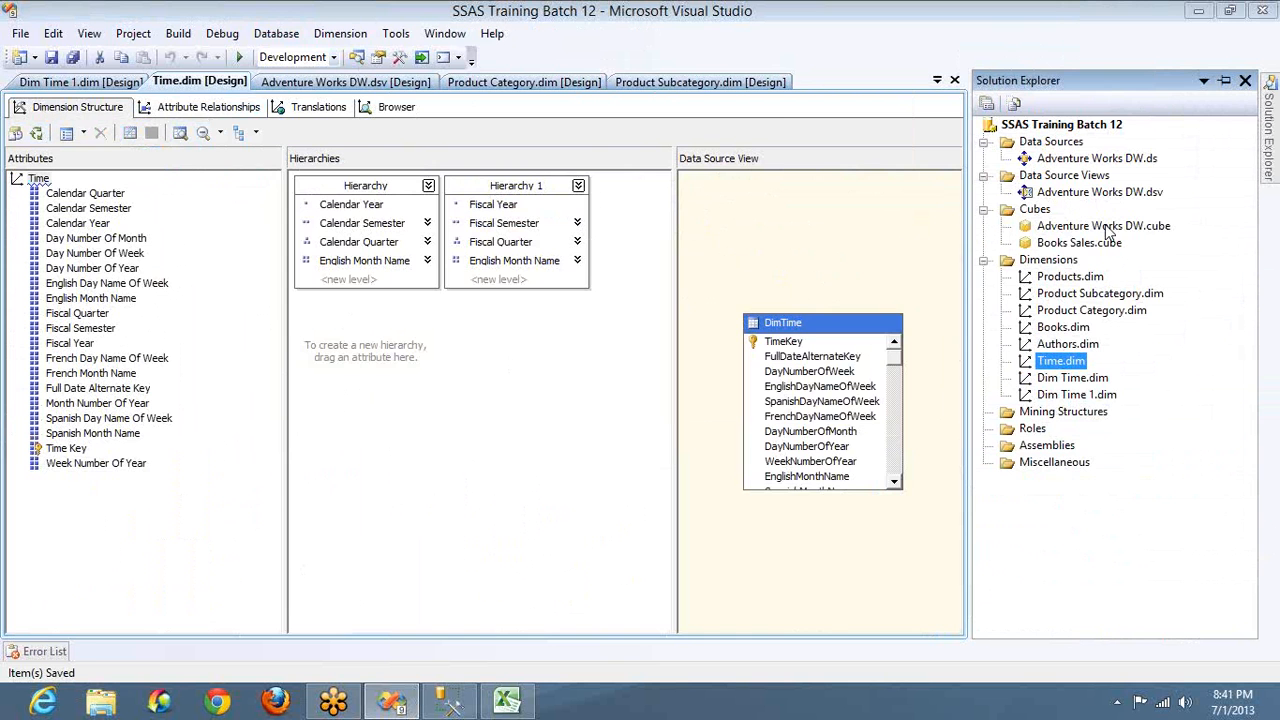
double_click(1105, 226)
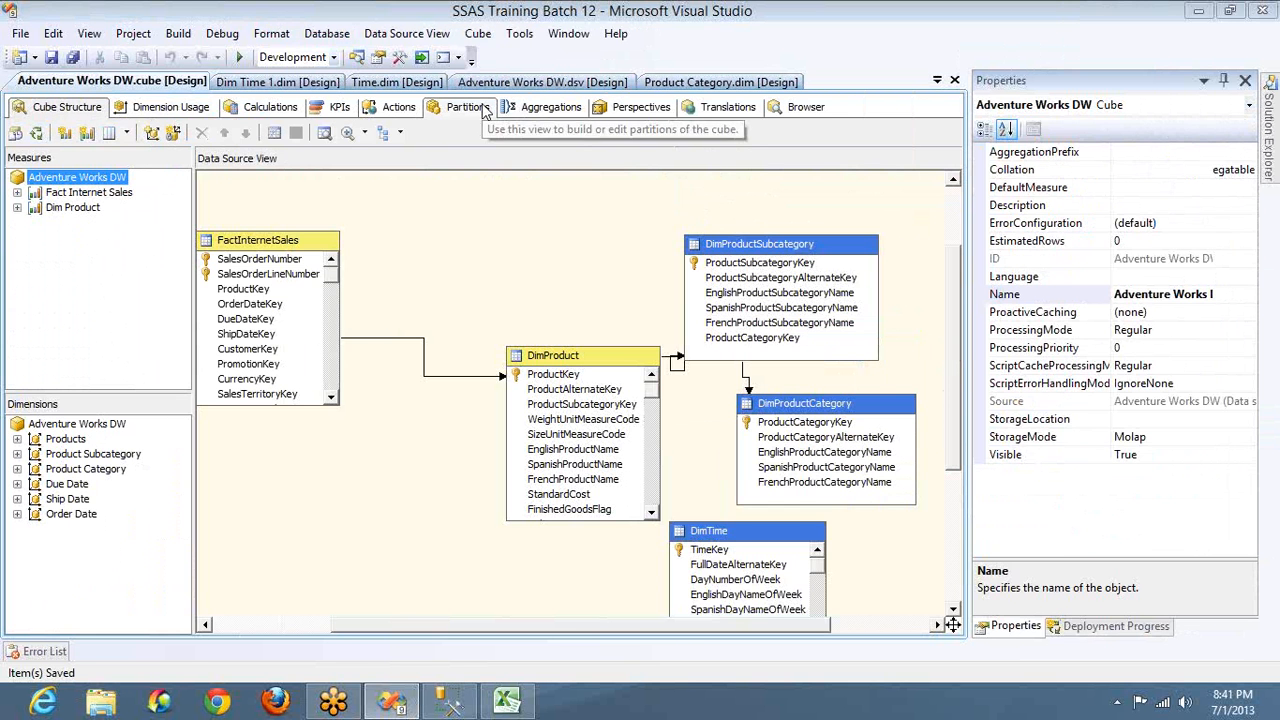
click(468, 107)
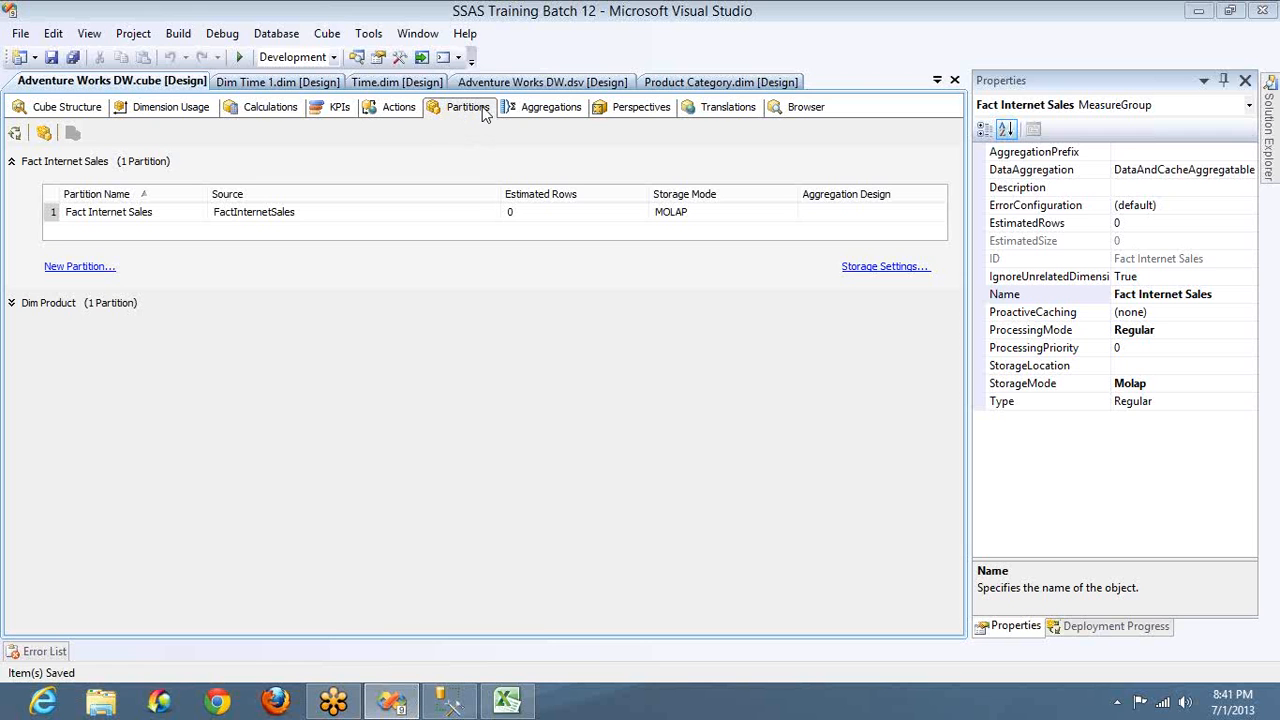
click(882, 267)
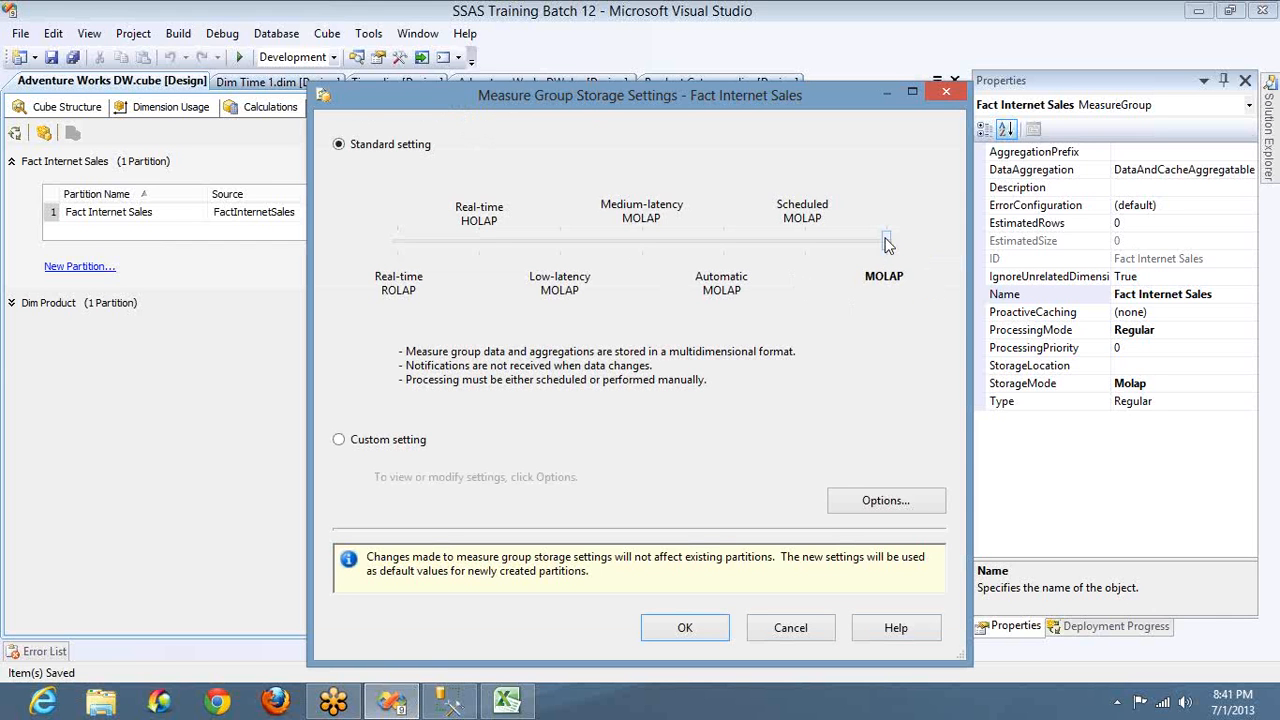
Compare the standard storage settings from Real-time ROLAP and Real-time HOLAP through to MOLAP, and close the dialog without applying.
drag(885, 243, 397, 284)
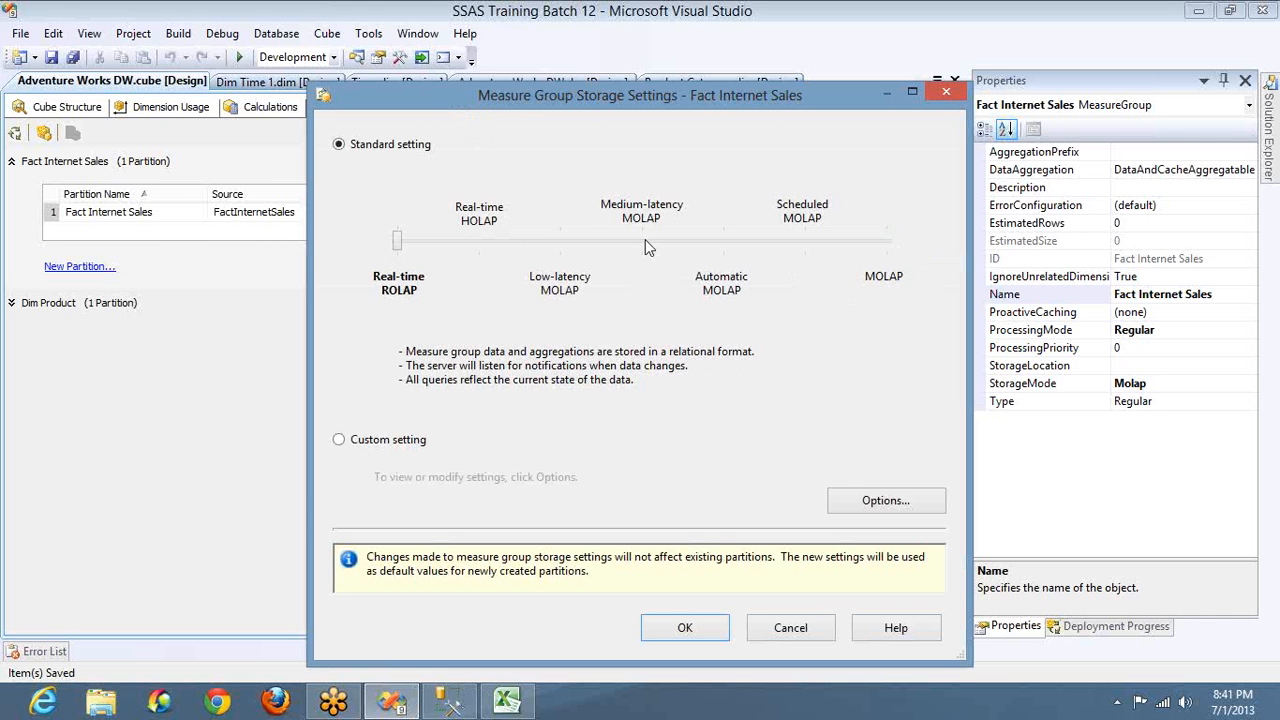
click(483, 243)
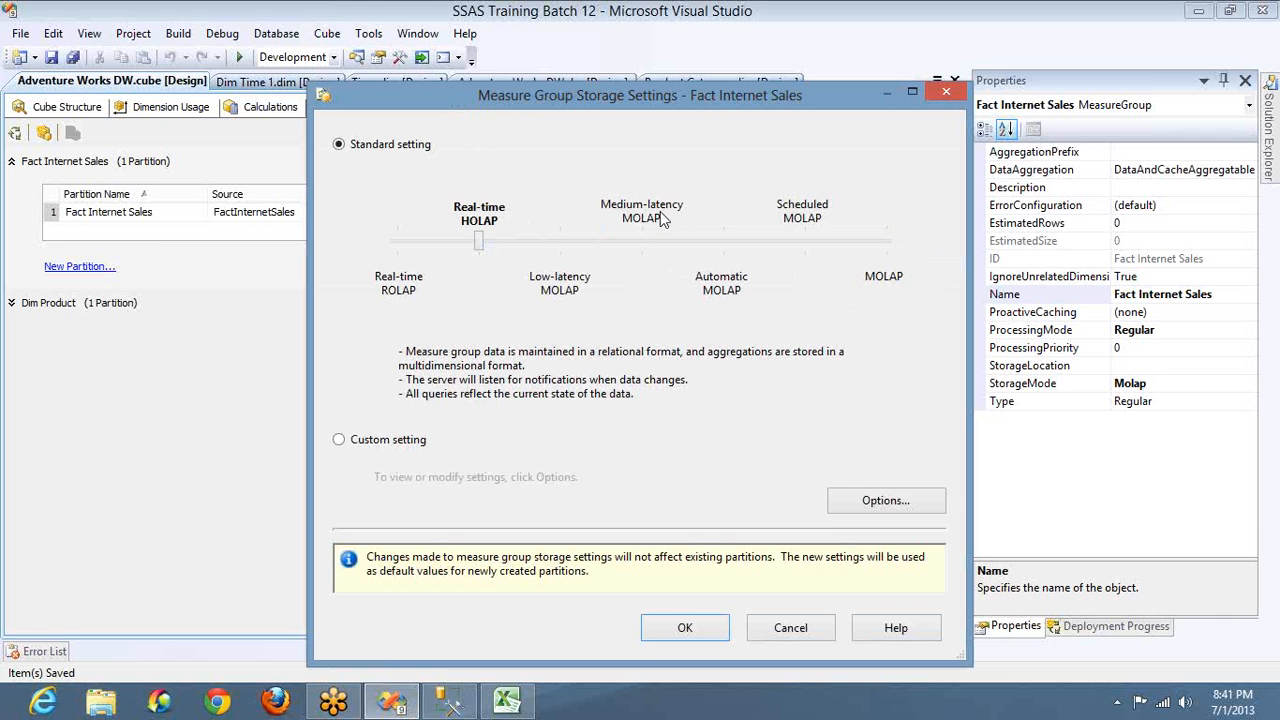
click(887, 244)
click(887, 244)
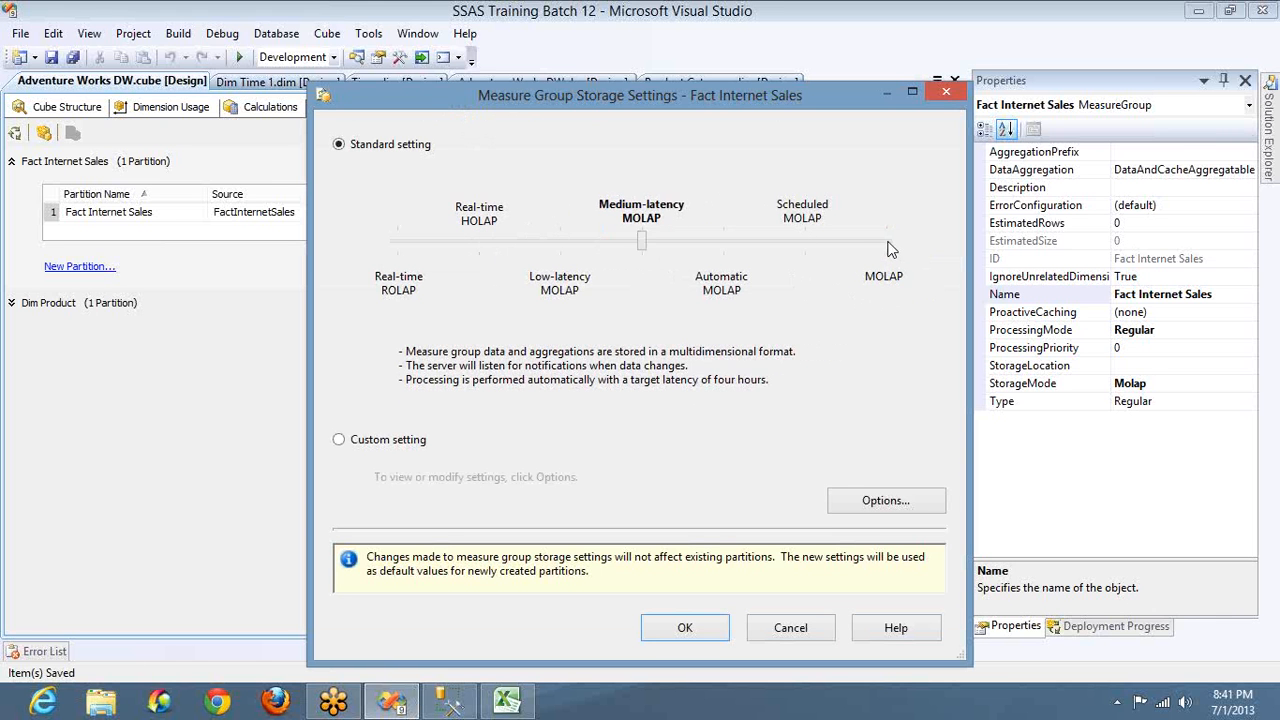
click(890, 247)
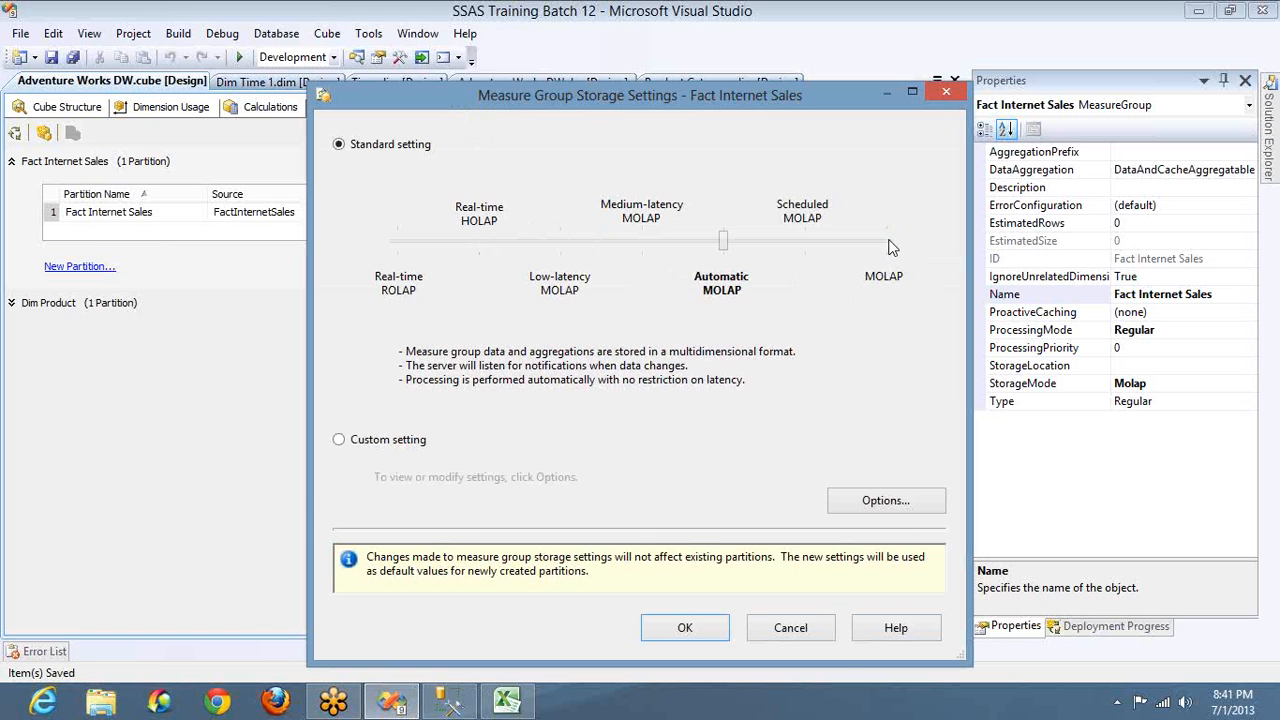
drag(748, 242, 886, 244)
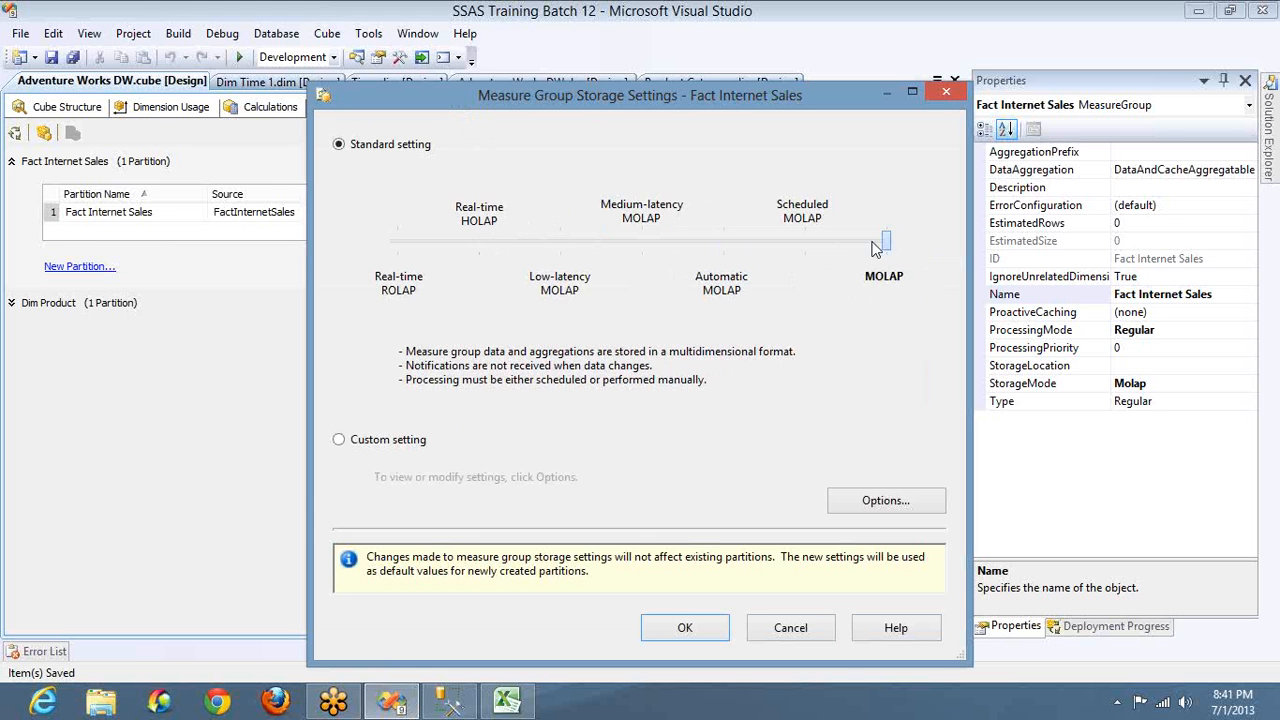
click(946, 93)
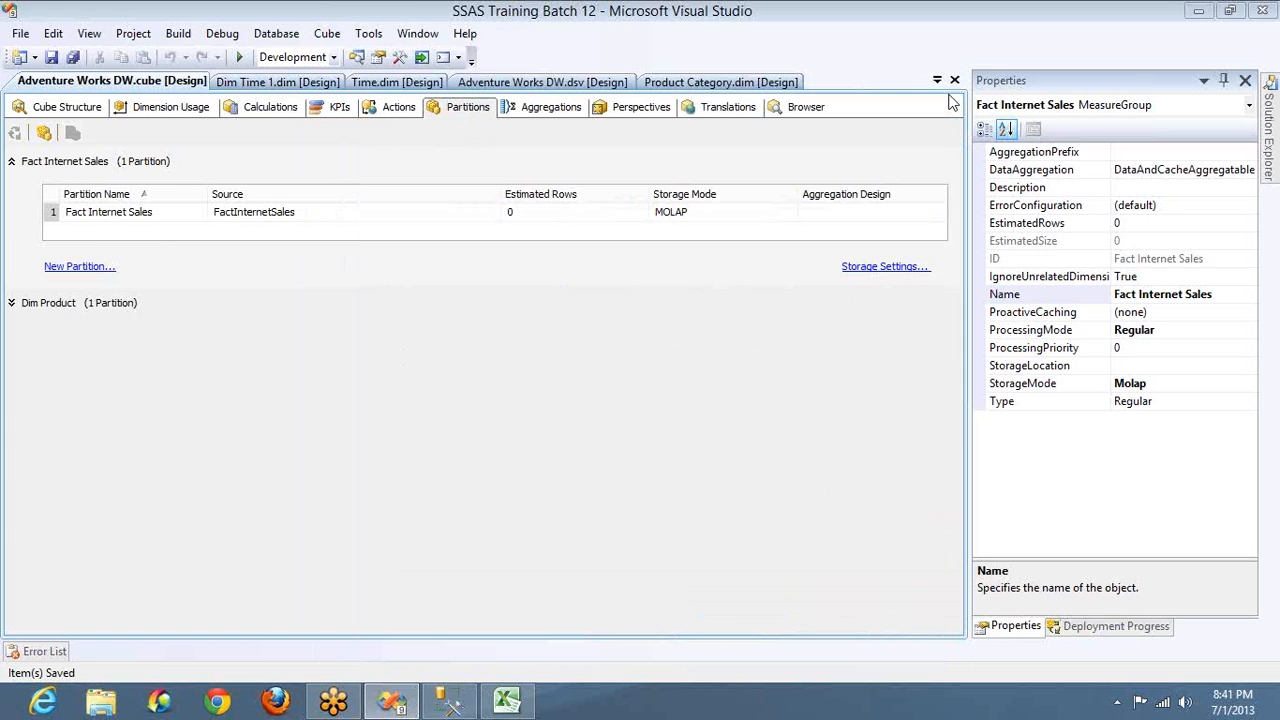
Switch to the Excel workbook and list the storage modes MOLAP, HOLAP and ROLAP in cells K2 to K4 of Sheet2.
key(alt+Tab)
key(alt+Tab)
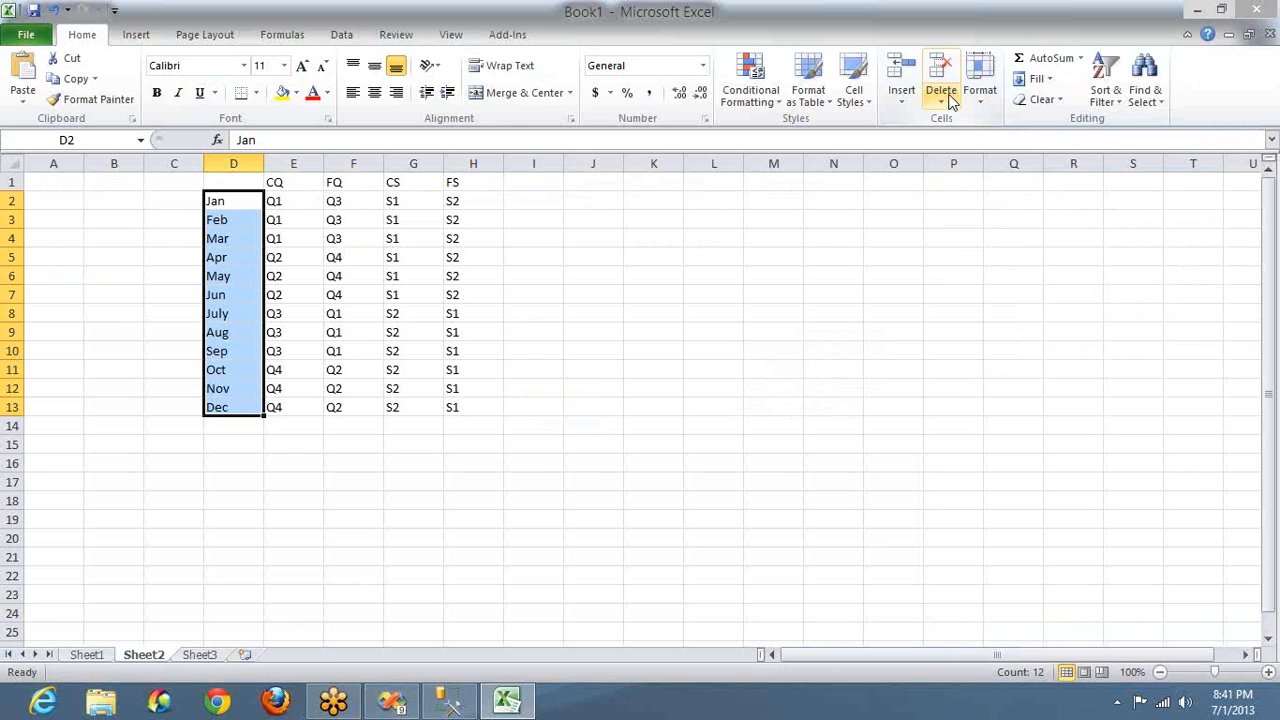
key(Right)
key(Right)
key(Right)
key(Right)
key(Right)
key(Right)
key(Right)
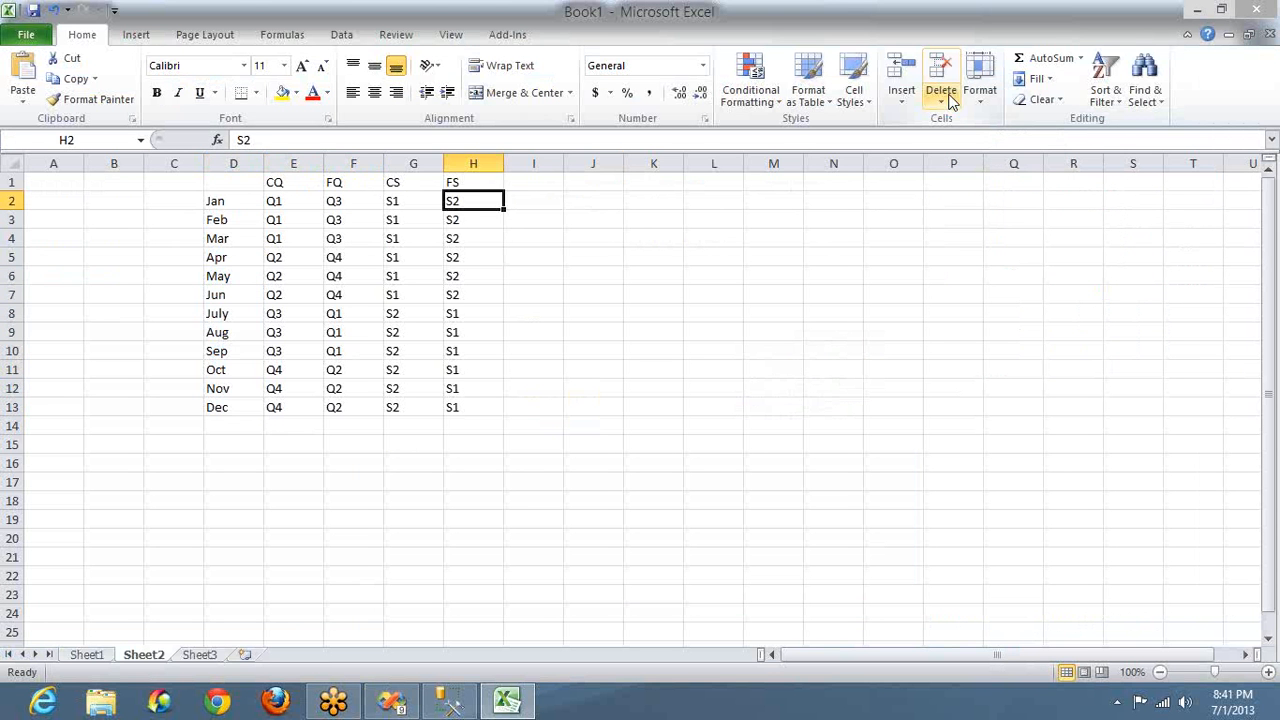
text(MOLAP)
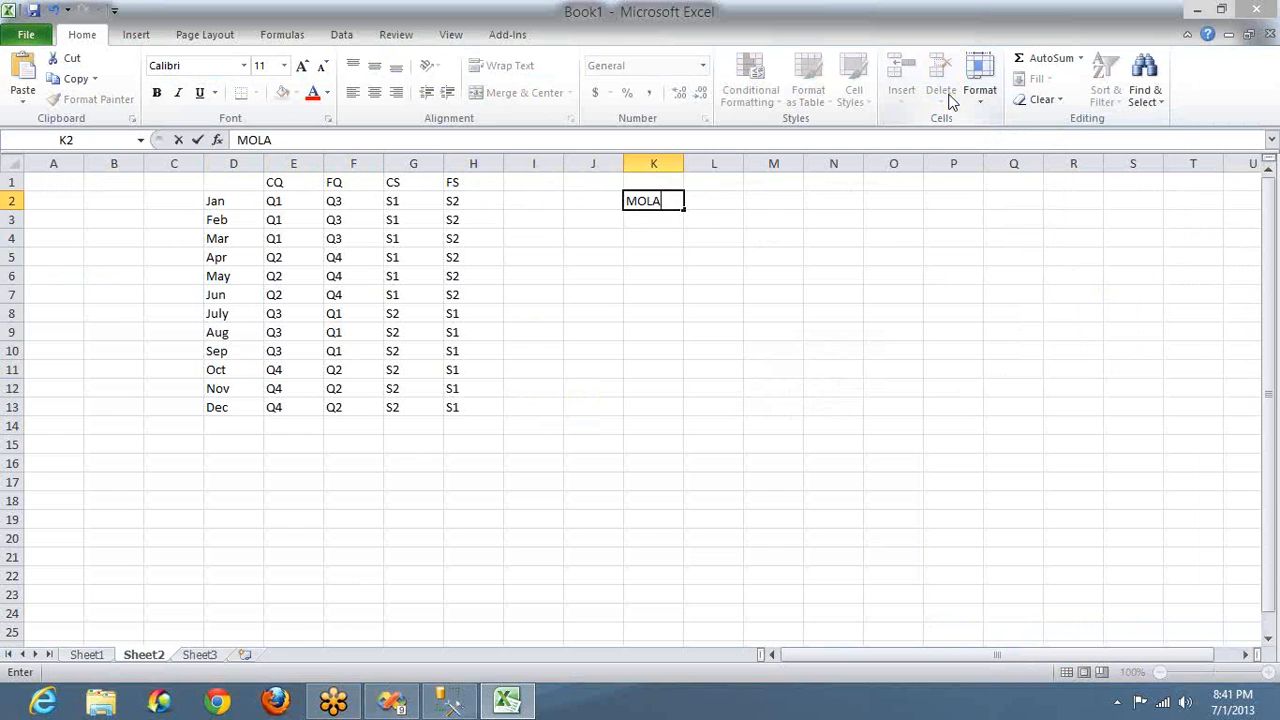
key(Return)
text(HOLAP)
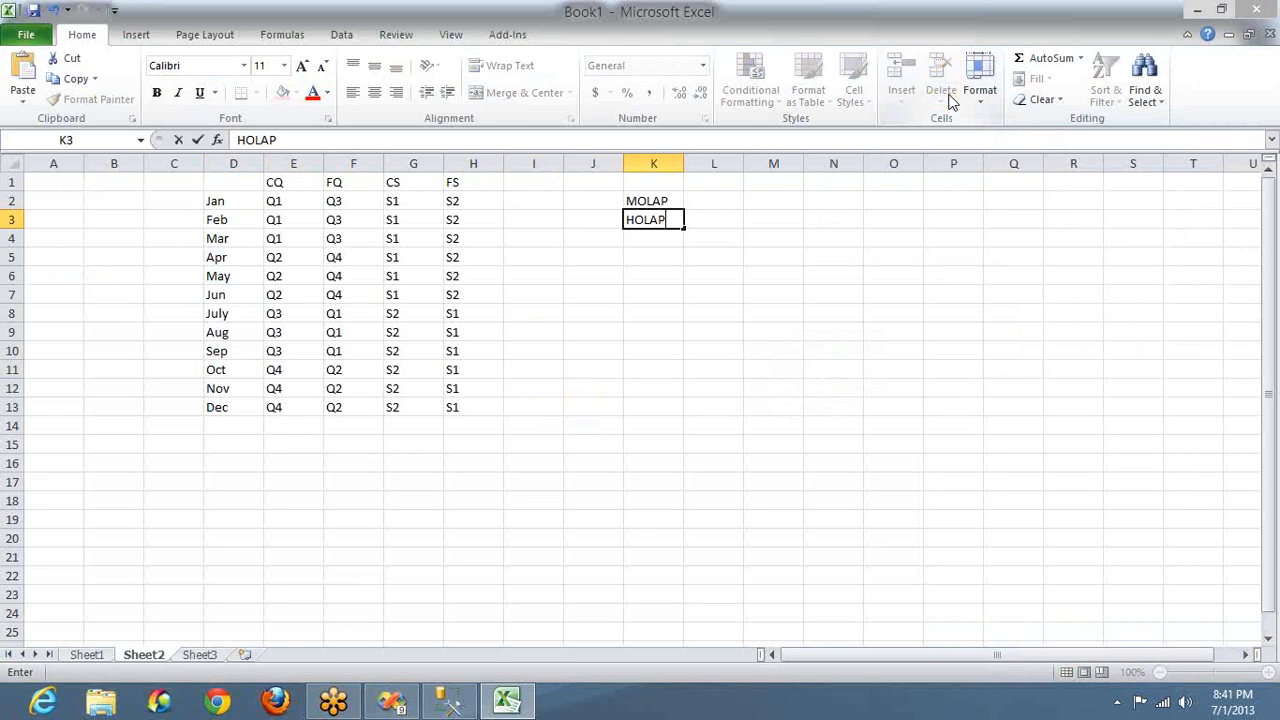
key(Return)
text(ROLAP)
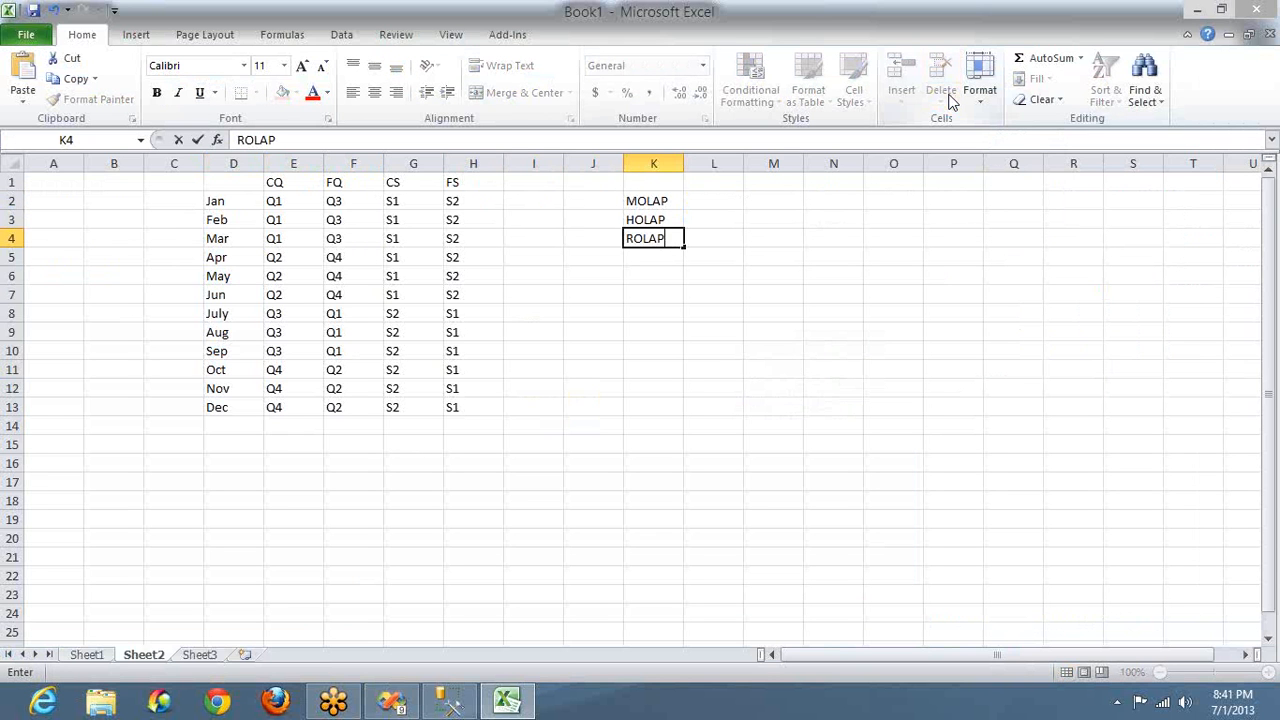
Sketch two ovals and a small box linked by arrows over the sheet, and frame the three storage mode names.
mouse_move(1274, 30)
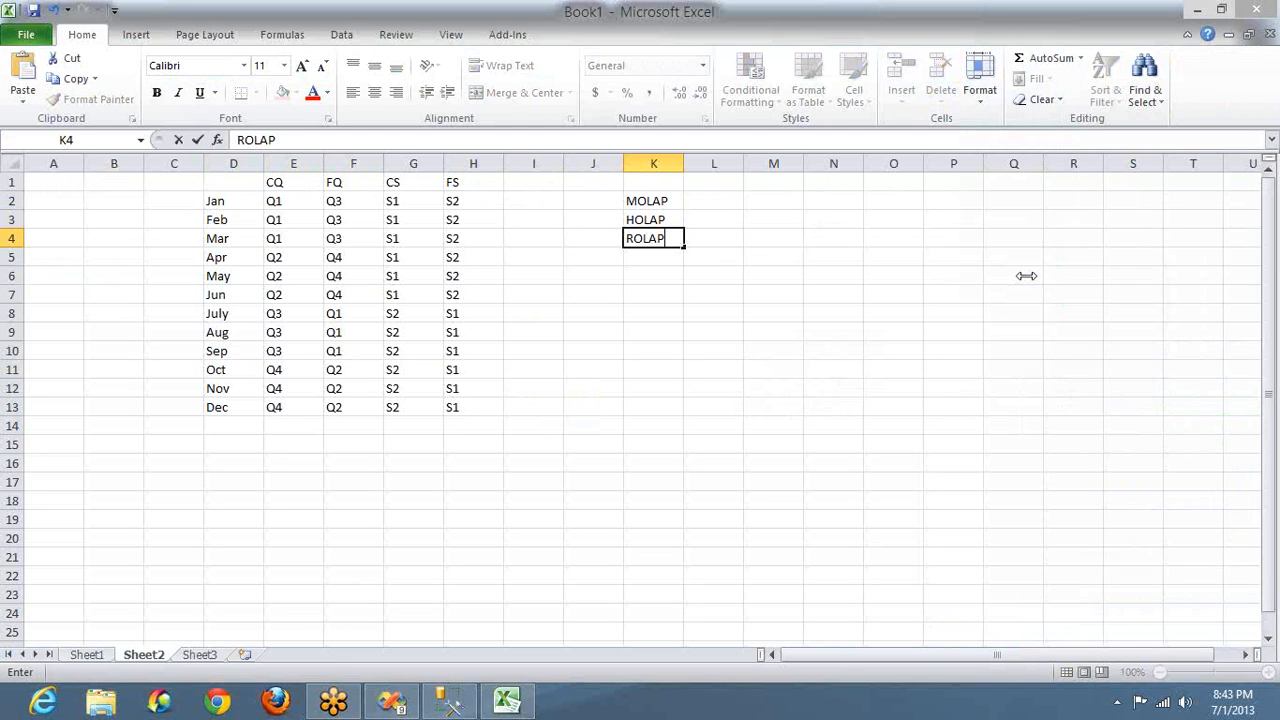
drag(396, 403, 482, 538)
drag(443, 380, 372, 404)
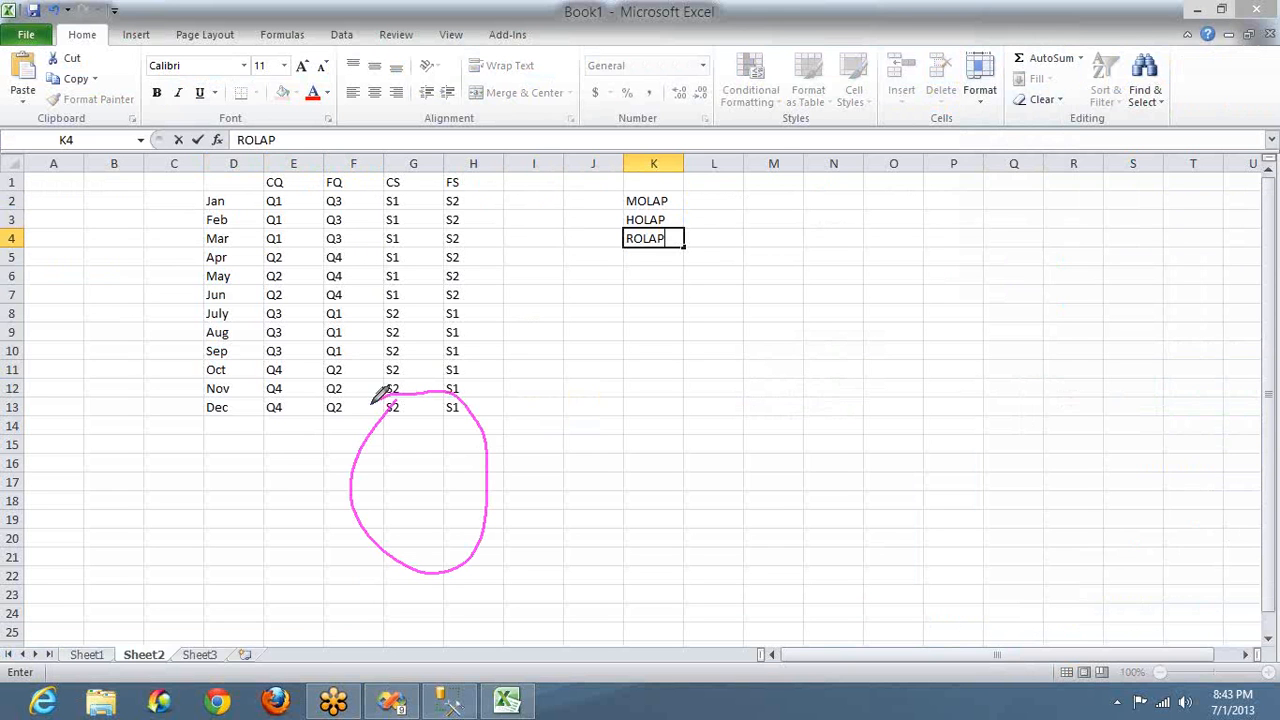
drag(903, 365, 771, 486)
drag(901, 531, 848, 356)
mouse_move(613, 321)
mouse_down()
mouse_move(632, 358)
mouse_move(647, 308)
mouse_move(611, 330)
mouse_up()
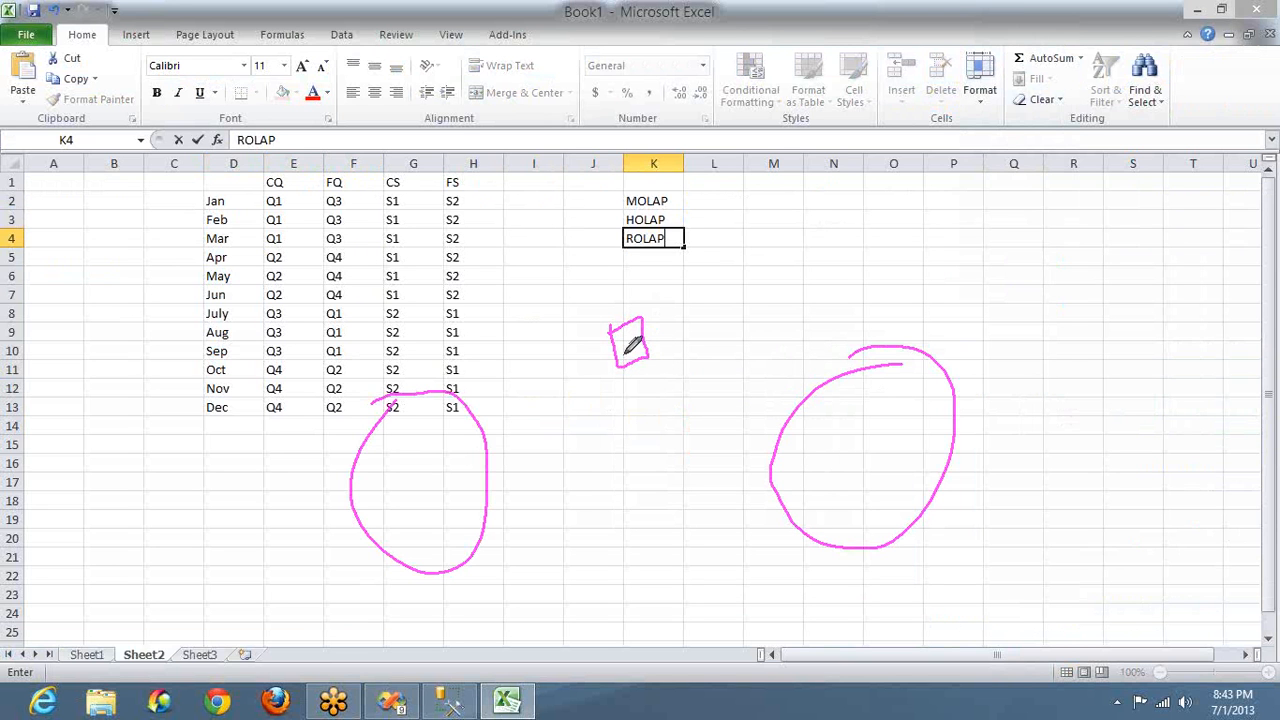
mouse_move(613, 362)
mouse_down()
mouse_move(497, 465)
mouse_move(763, 425)
mouse_move(750, 450)
mouse_up()
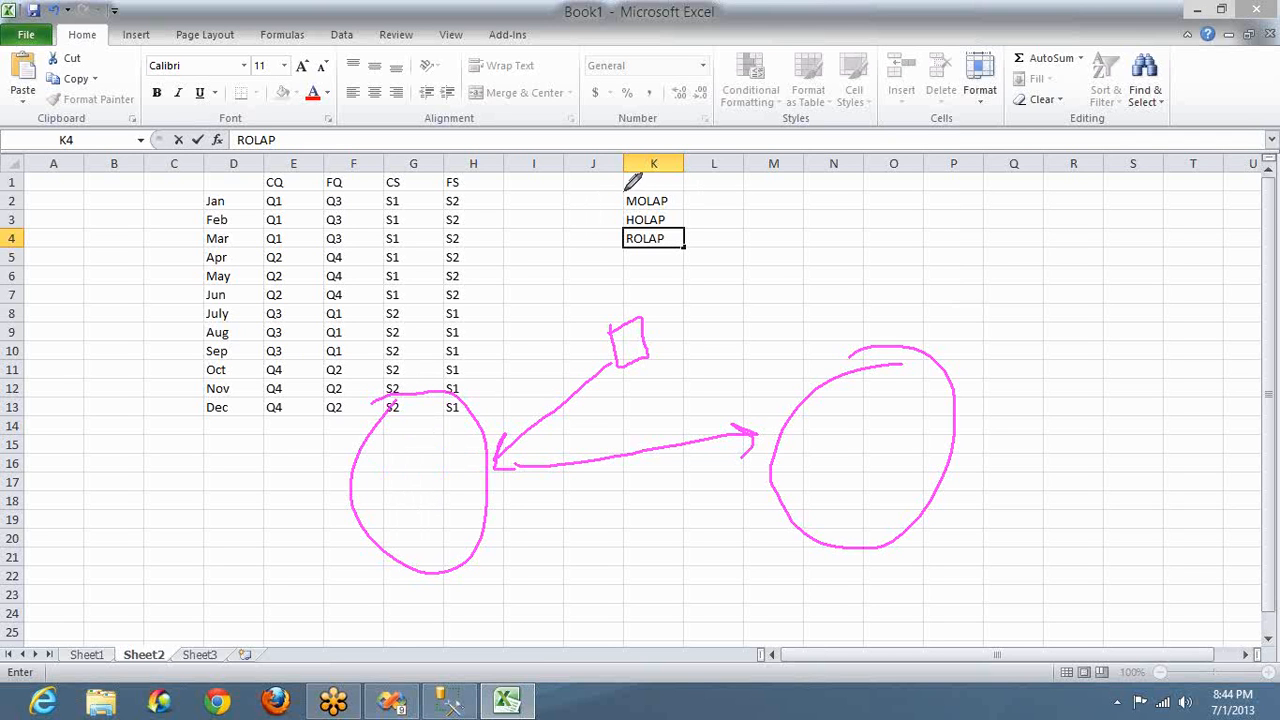
mouse_move(625, 192)
mouse_down()
mouse_move(702, 165)
mouse_move(691, 269)
mouse_move(594, 166)
mouse_move(740, 148)
mouse_up()
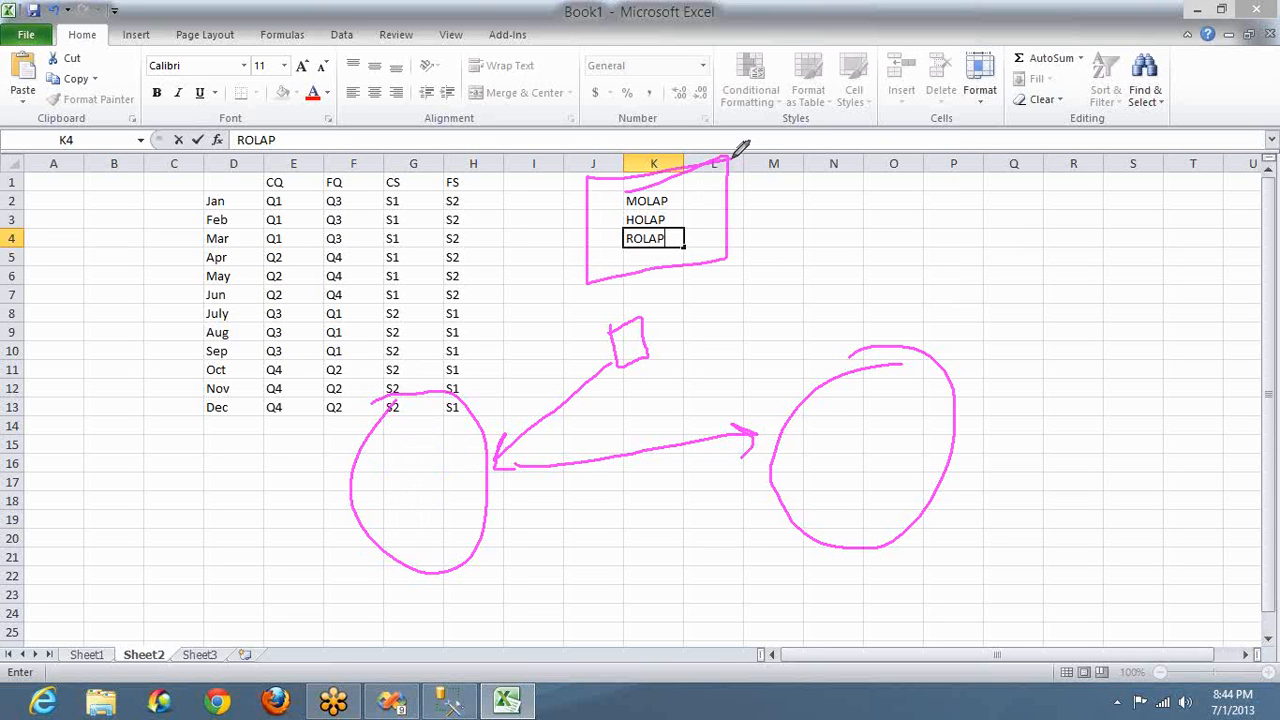
Commit the ROLAP entry by selecting the MOLAP cell K2, and clear all pen annotations from the screen.
click(670, 200)
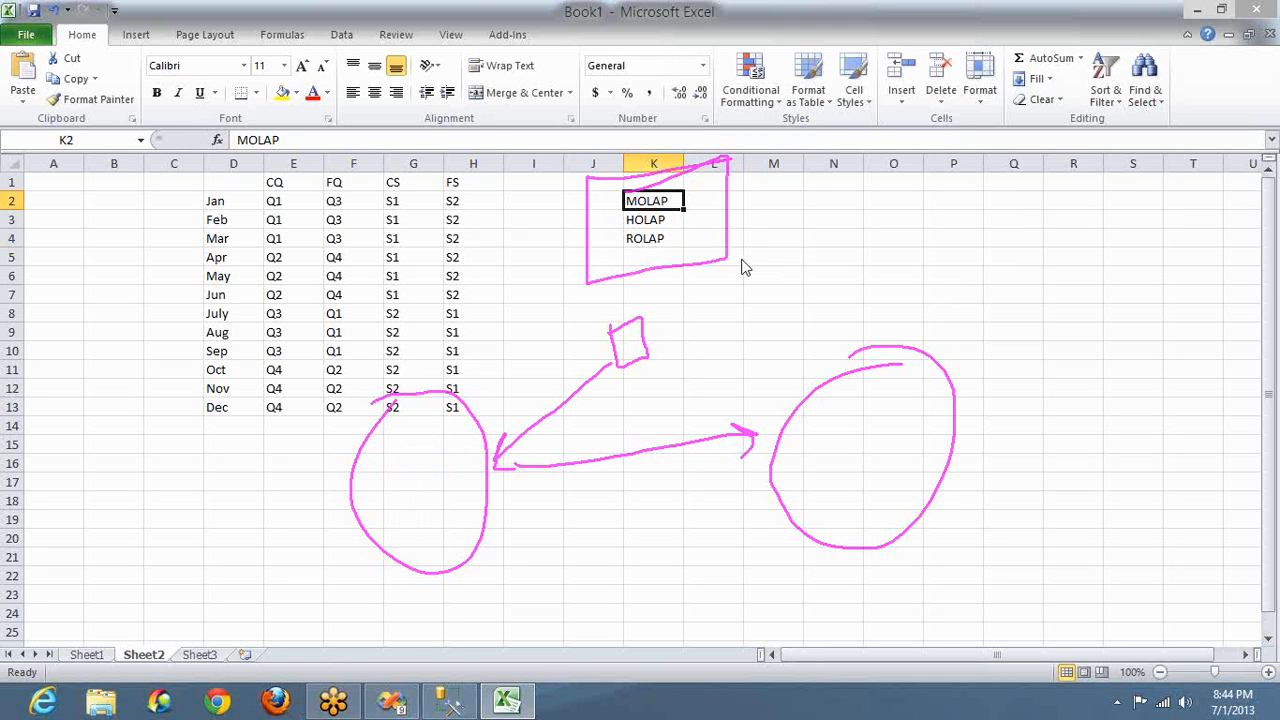
click(730, 320)
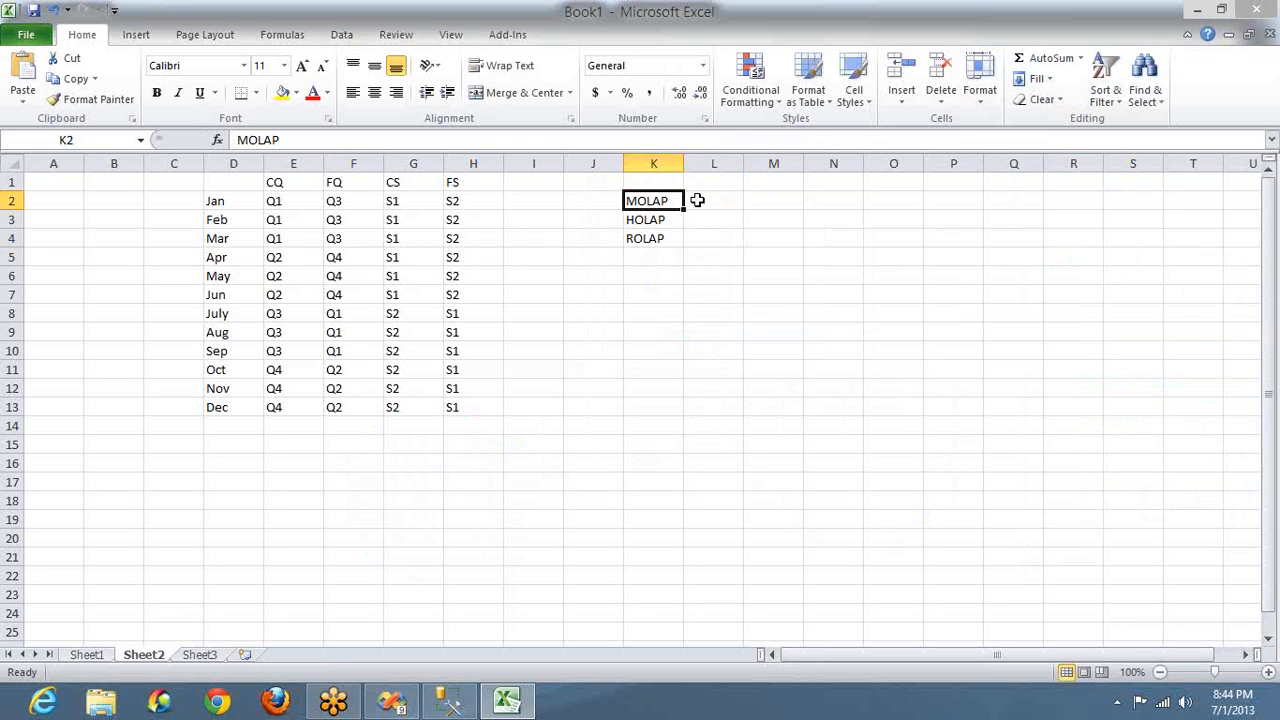
Draw a fresh diagram of two ovals below the storage mode list, with arrows linking a small box to one oval and that oval to the other.
click(1015, 245)
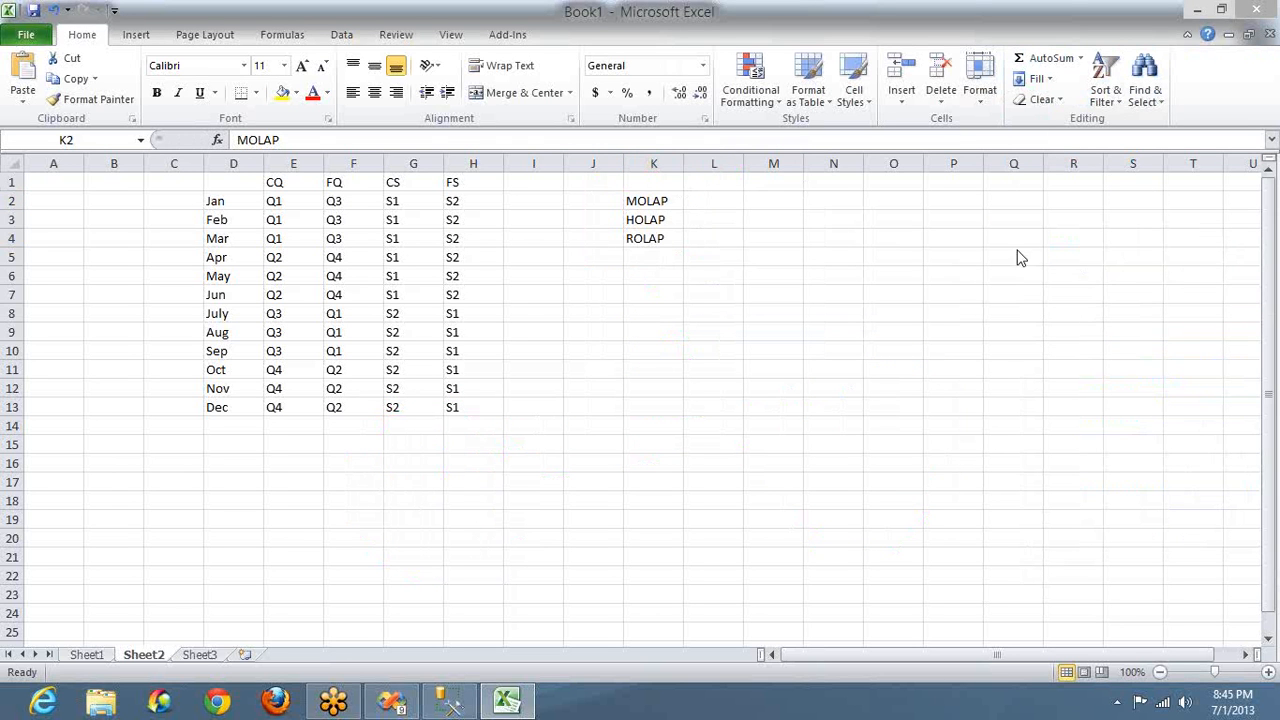
click(1018, 274)
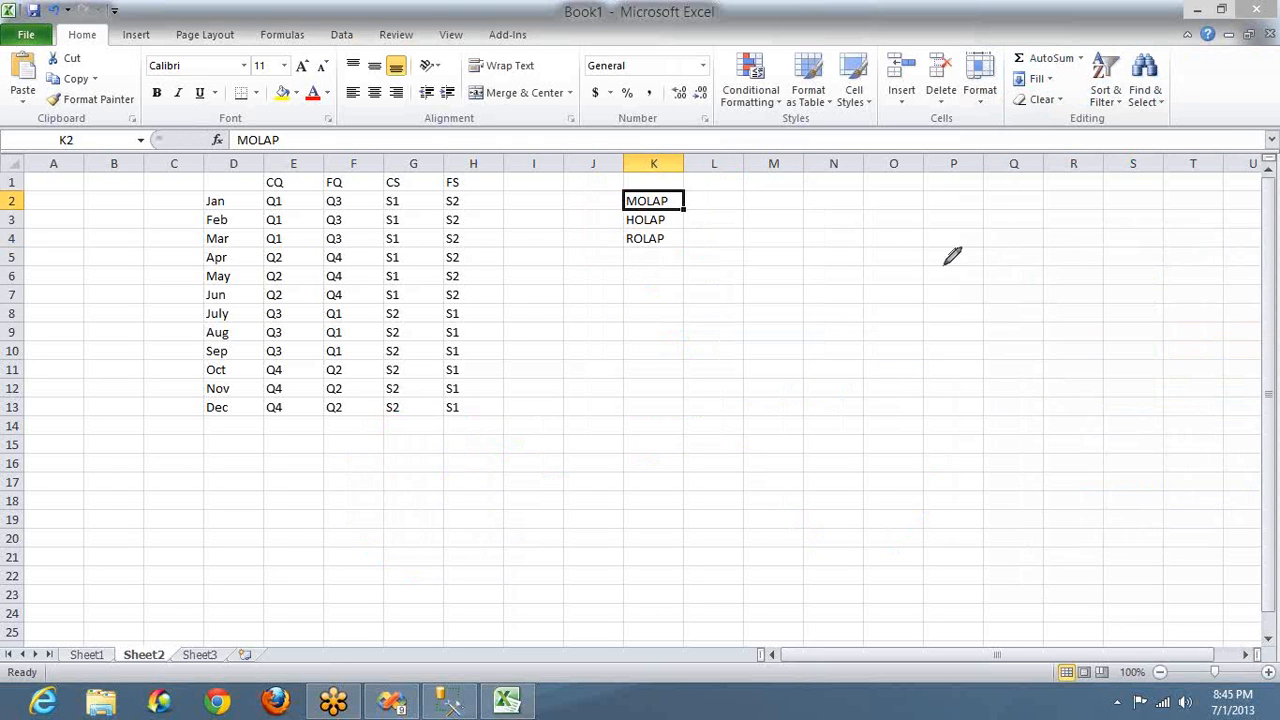
click(697, 197)
mouse_move(518, 345)
mouse_down()
mouse_move(482, 389)
mouse_move(563, 514)
mouse_up()
drag(577, 379, 496, 368)
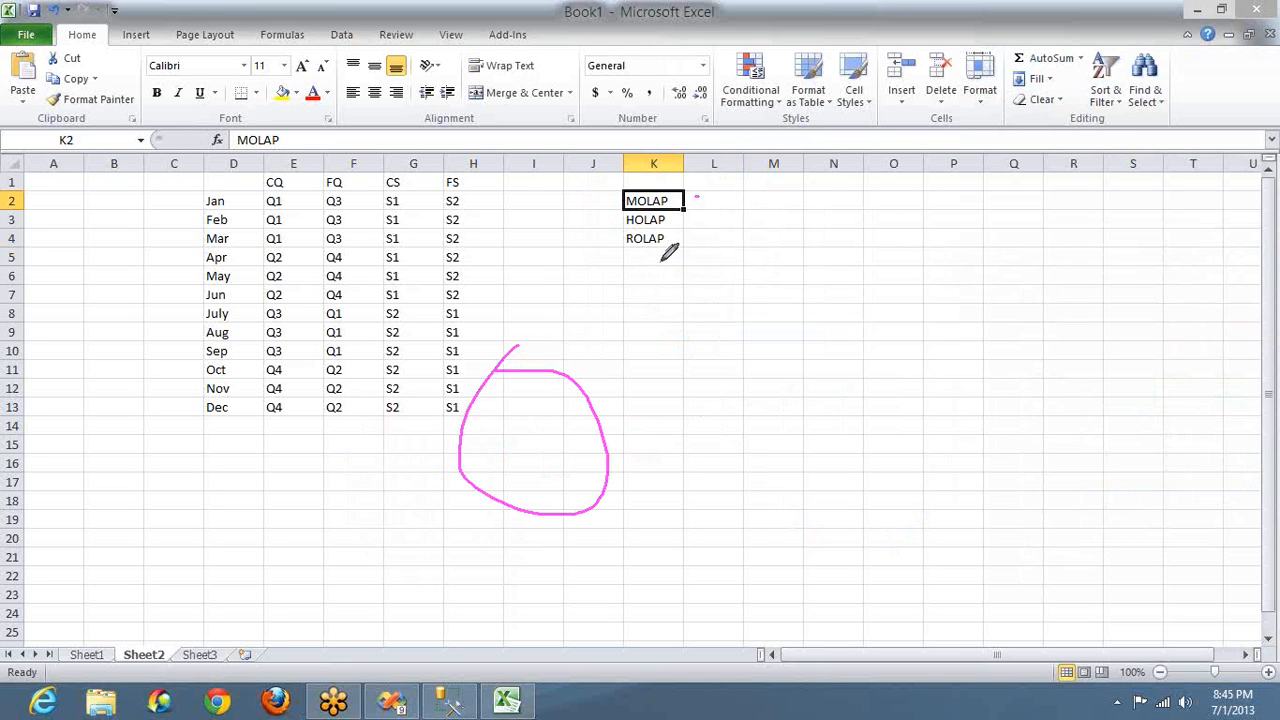
mouse_move(680, 283)
mouse_down()
mouse_move(717, 286)
mouse_move(660, 298)
mouse_up()
drag(801, 352, 886, 528)
drag(866, 357, 748, 402)
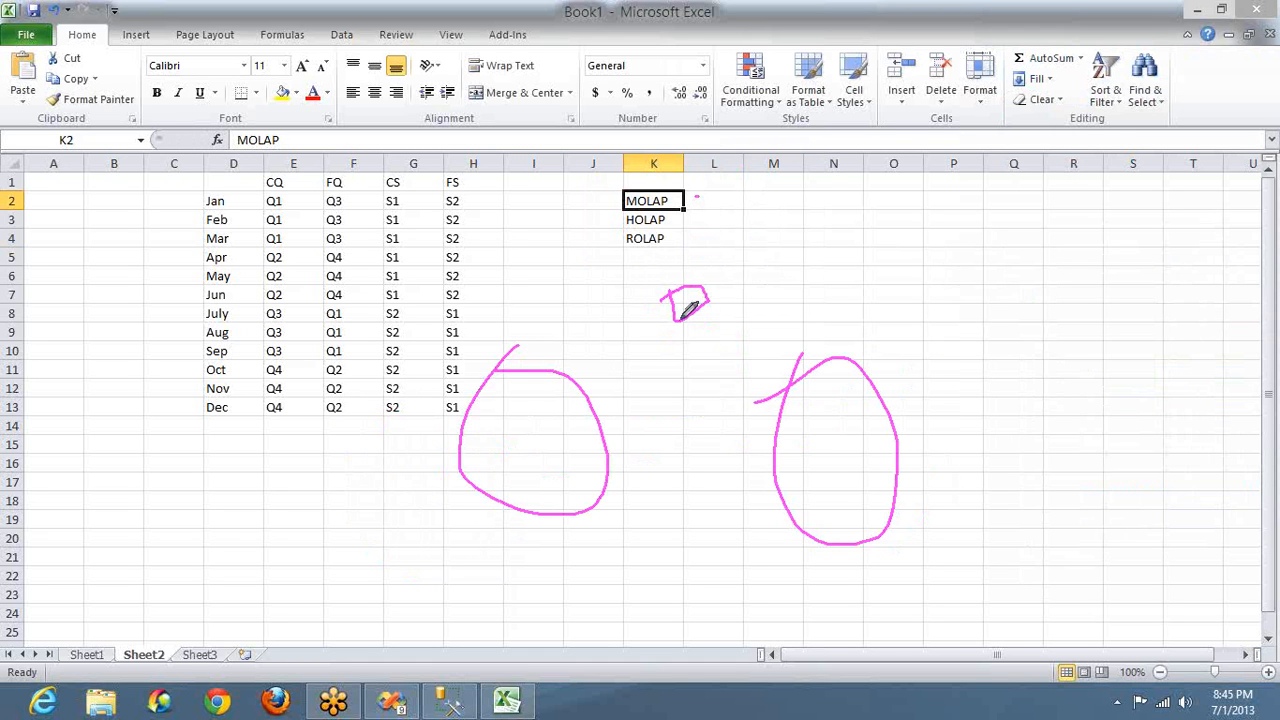
mouse_move(683, 311)
mouse_down()
mouse_move(600, 388)
mouse_move(606, 423)
mouse_move(800, 434)
mouse_up()
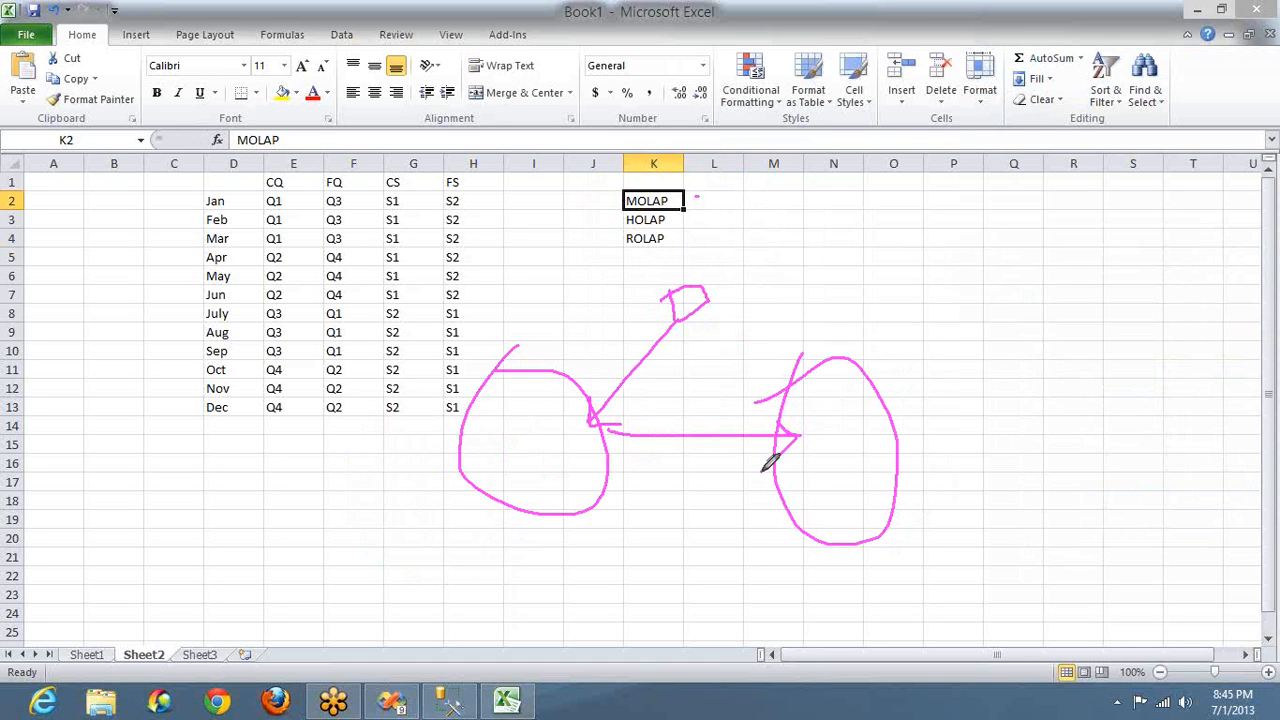
Mark the second oval with R, handwrite DATA and Agg above it with check marks, and tick the first oval.
mouse_move(827, 413)
mouse_down()
mouse_move(842, 440)
mouse_move(833, 403)
mouse_move(830, 417)
mouse_move(868, 428)
mouse_up()
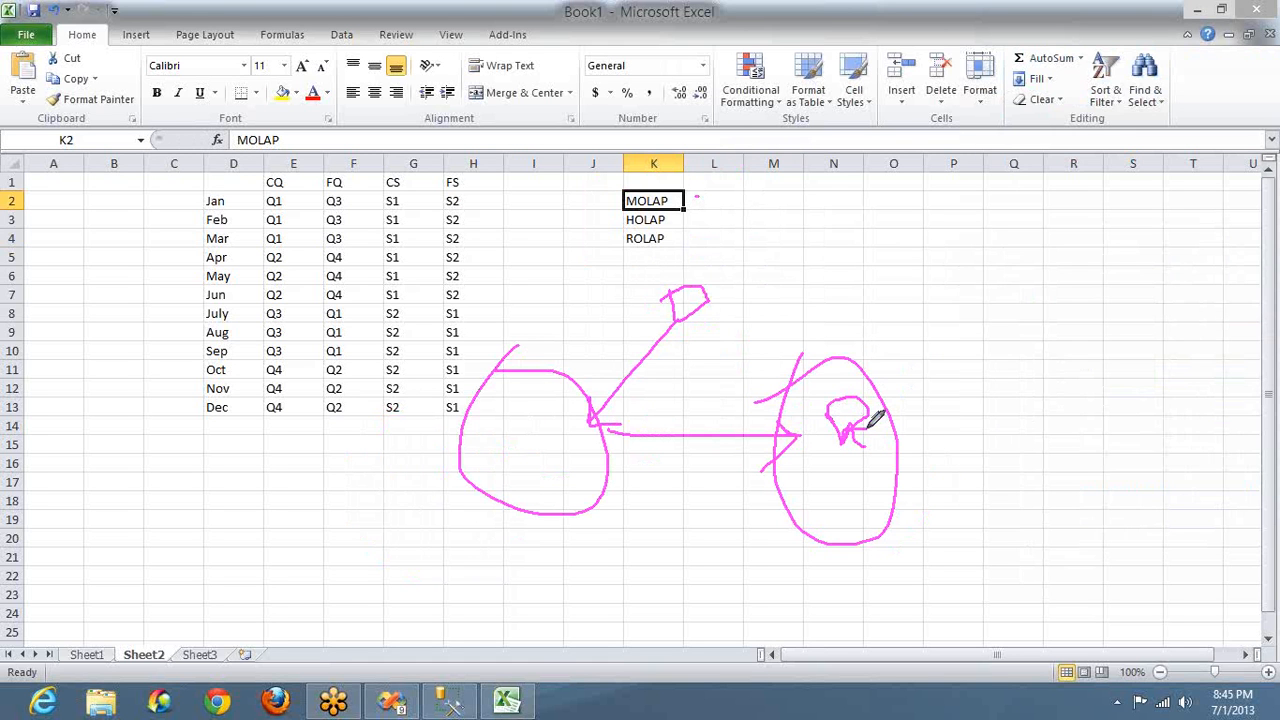
mouse_move(843, 292)
mouse_down()
mouse_move(855, 316)
mouse_move(895, 258)
mouse_move(870, 266)
mouse_move(911, 217)
mouse_move(914, 251)
mouse_move(926, 206)
mouse_move(921, 221)
mouse_move(950, 217)
mouse_up()
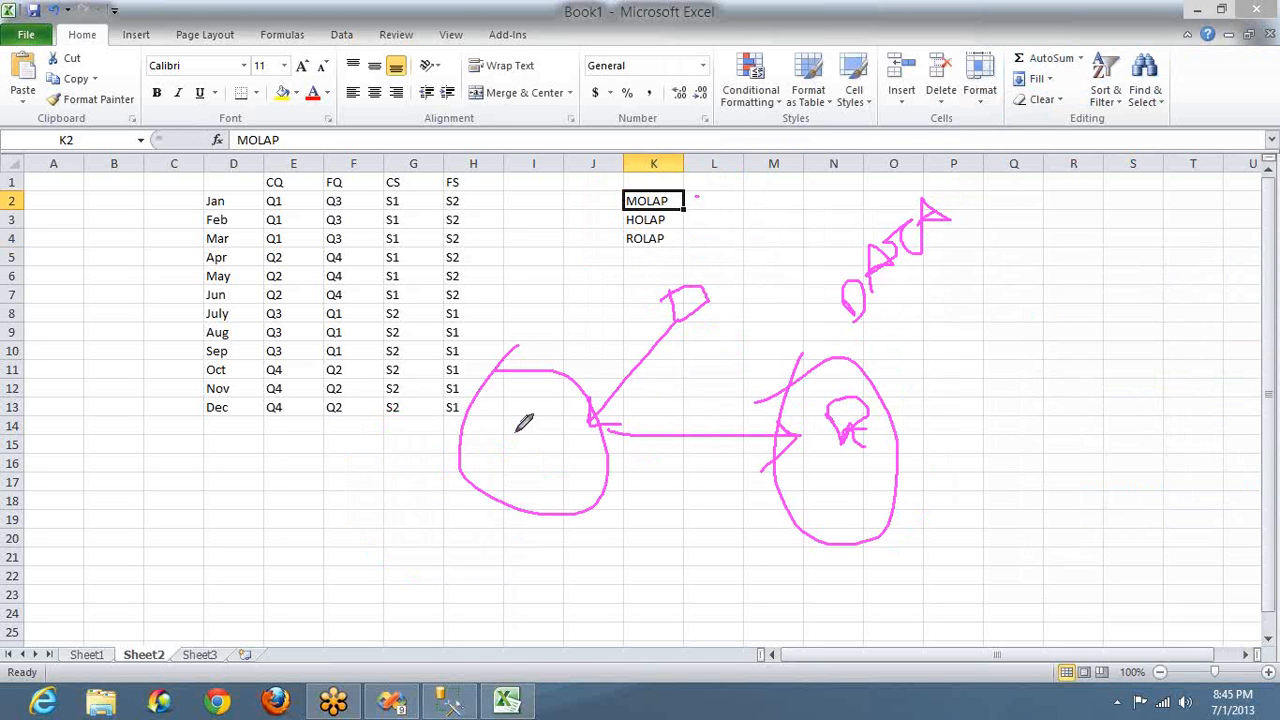
drag(515, 433, 527, 431)
mouse_move(893, 352)
mouse_down()
mouse_move(893, 290)
mouse_move(883, 322)
mouse_move(927, 278)
mouse_move(969, 283)
mouse_move(951, 266)
mouse_move(966, 289)
mouse_up()
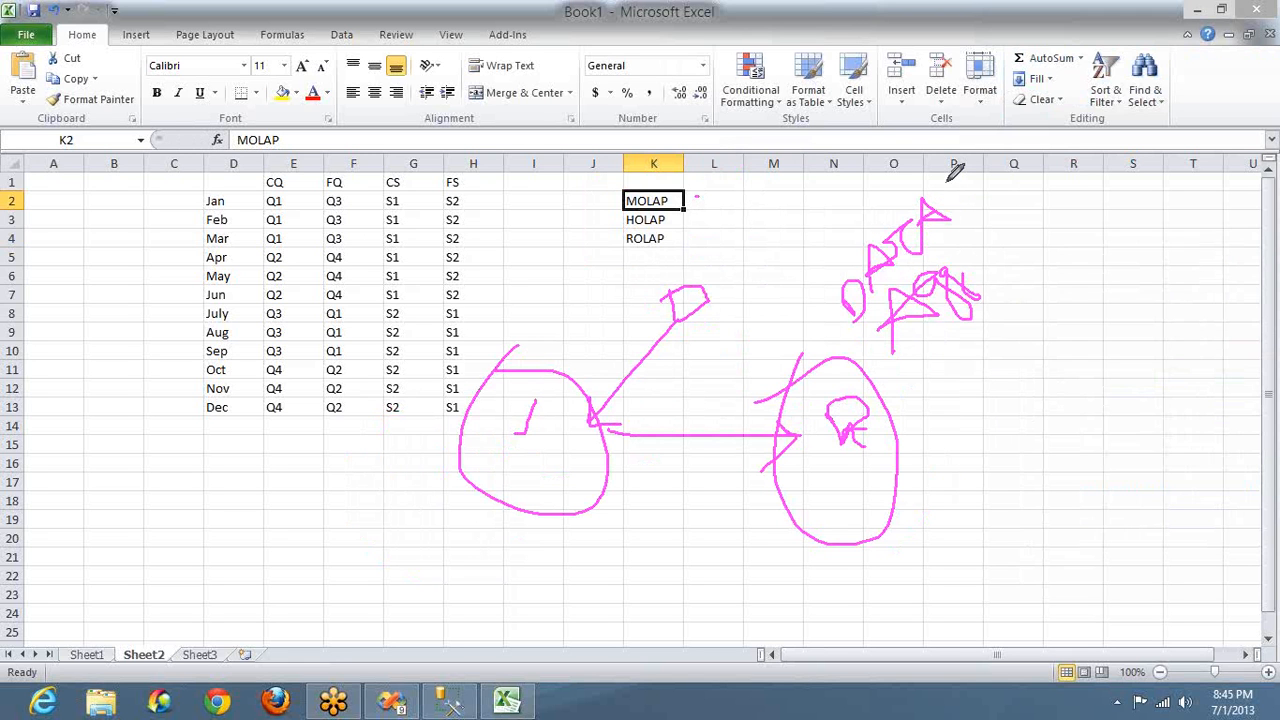
drag(957, 150, 948, 183)
mouse_move(975, 230)
mouse_down()
mouse_move(967, 247)
mouse_move(976, 238)
mouse_up()
drag(838, 473, 866, 463)
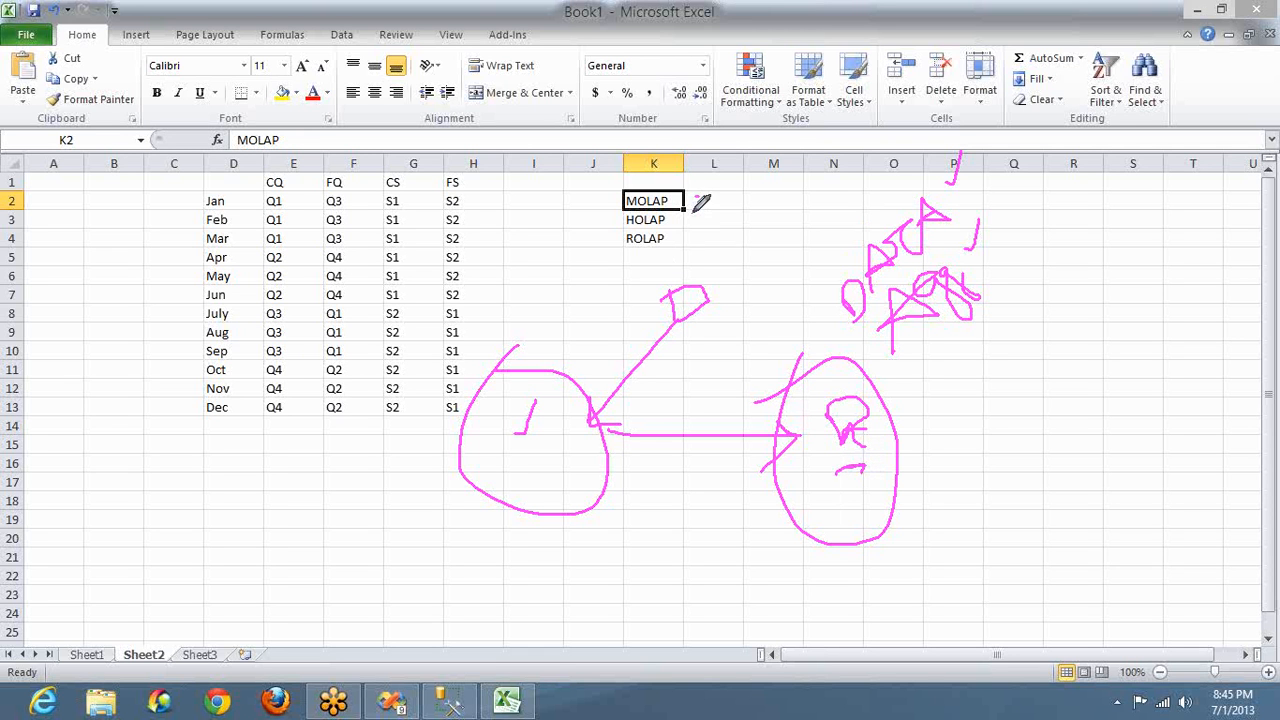
Add check marks beside ROLAP and above the first oval, and handwrite Agg inside that oval.
drag(684, 242, 714, 210)
click(541, 343)
drag(547, 341, 551, 330)
right_click(526, 479)
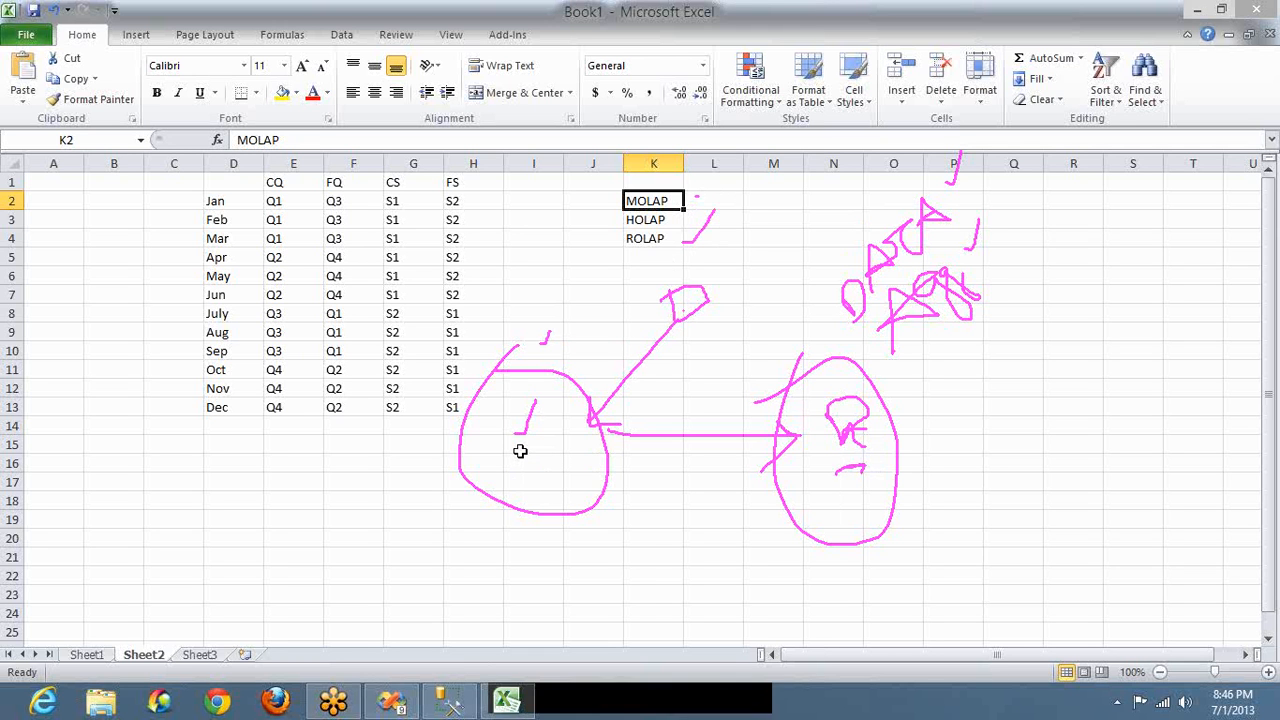
click(521, 455)
mouse_move(523, 465)
mouse_down()
mouse_move(524, 443)
mouse_move(546, 450)
mouse_move(554, 429)
mouse_move(574, 434)
mouse_up()
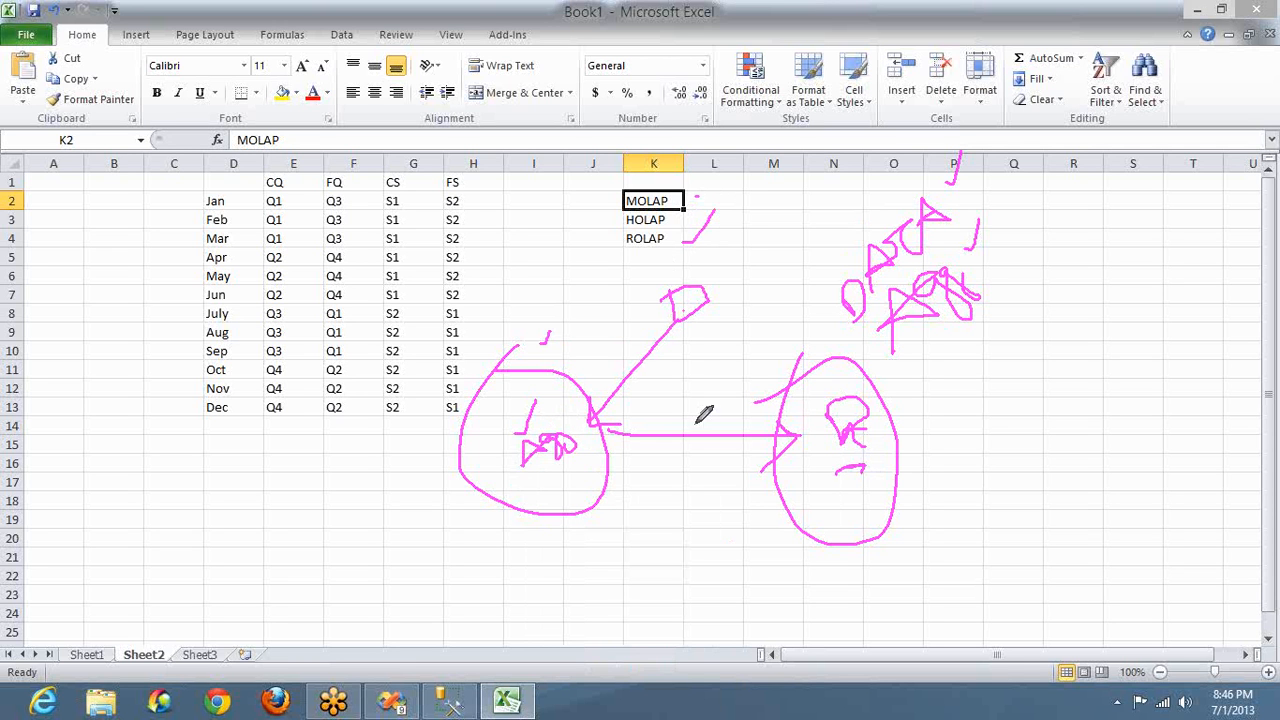
Draw a frame around the R oval and add check marks to both ovals.
mouse_move(722, 368)
mouse_down()
mouse_move(840, 340)
mouse_move(950, 492)
mouse_move(775, 525)
mouse_move(752, 374)
mouse_up()
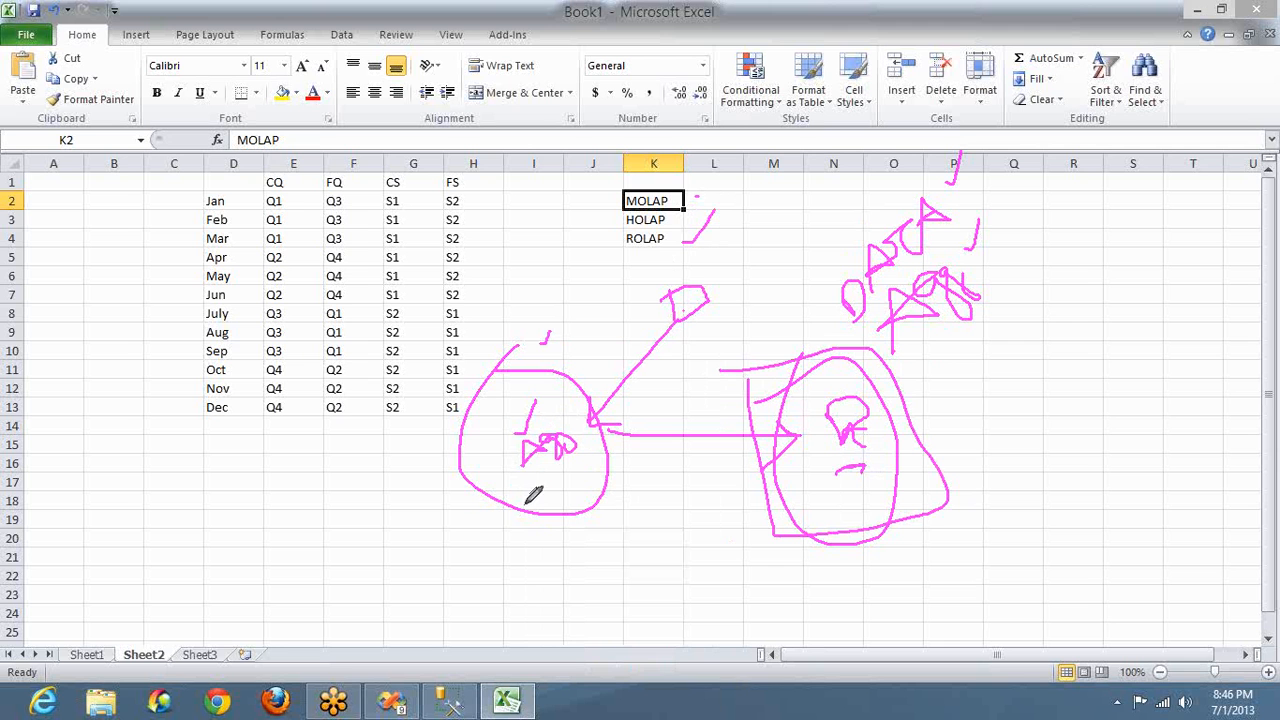
drag(460, 541, 498, 476)
mouse_move(496, 396)
mouse_down()
mouse_move(510, 408)
mouse_move(530, 356)
mouse_up()
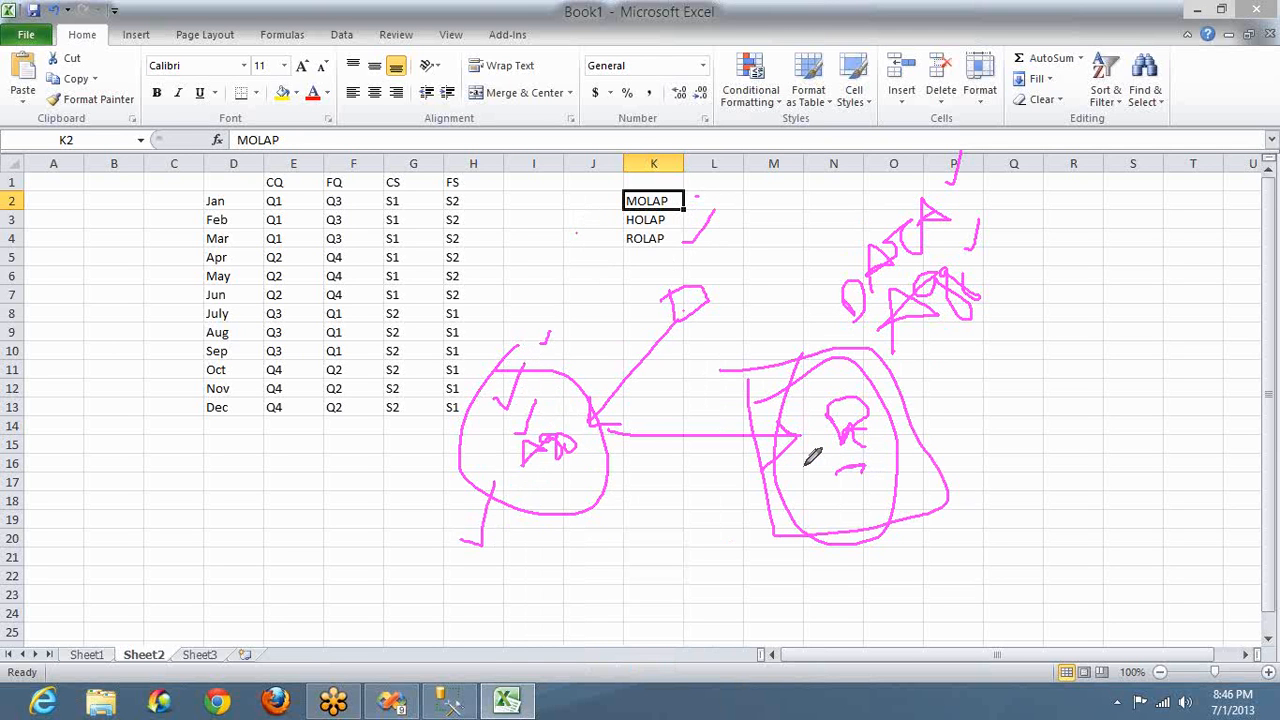
mouse_move(801, 468)
mouse_down()
mouse_move(812, 476)
mouse_move(848, 448)
mouse_up()
Put a check mark beside MOLAP and draw lines joining HOLAP and ROLAP at a shared arrowhead.
mouse_move(693, 196)
mouse_down()
mouse_move(706, 200)
mouse_move(741, 163)
mouse_up()
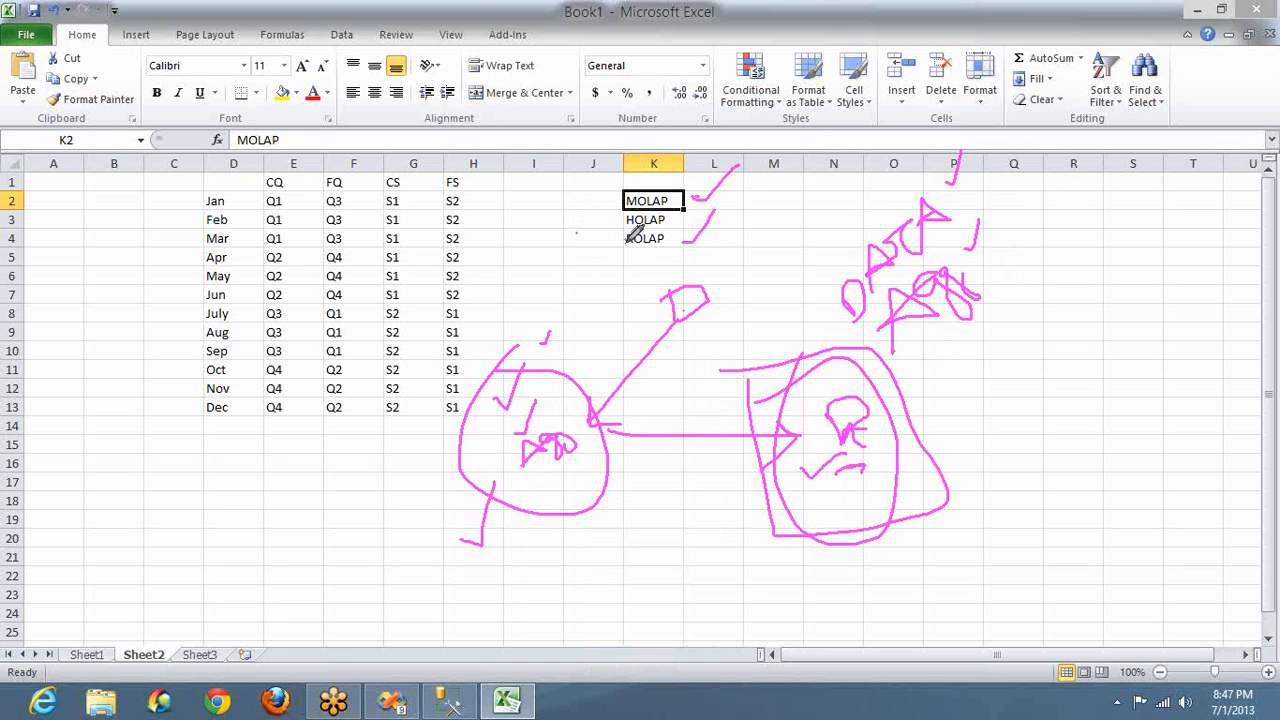
drag(627, 242, 576, 262)
mouse_move(620, 216)
mouse_down()
mouse_move(577, 206)
mouse_move(566, 220)
mouse_move(596, 244)
mouse_up()
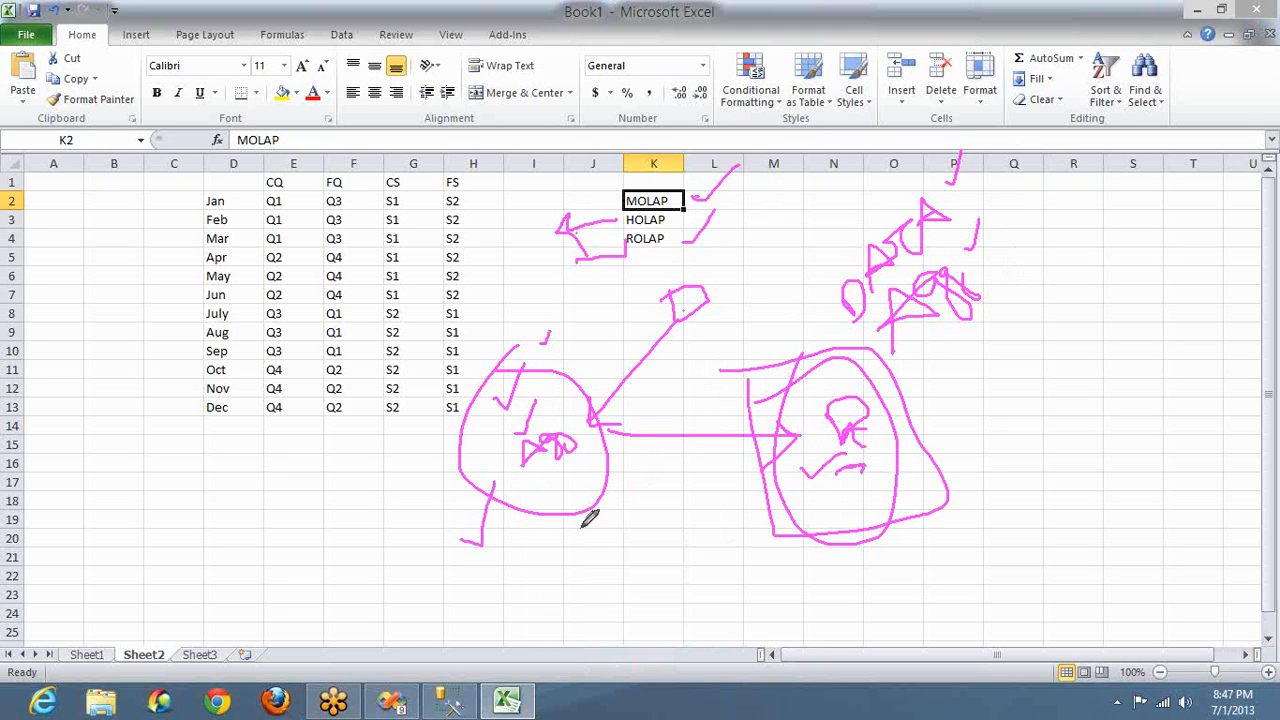
Draw a diamond labelled D with an arrow leading up to a second diamond labelled Agg.
mouse_move(111, 441)
mouse_down()
mouse_move(208, 582)
mouse_move(245, 348)
mouse_move(109, 449)
mouse_up()
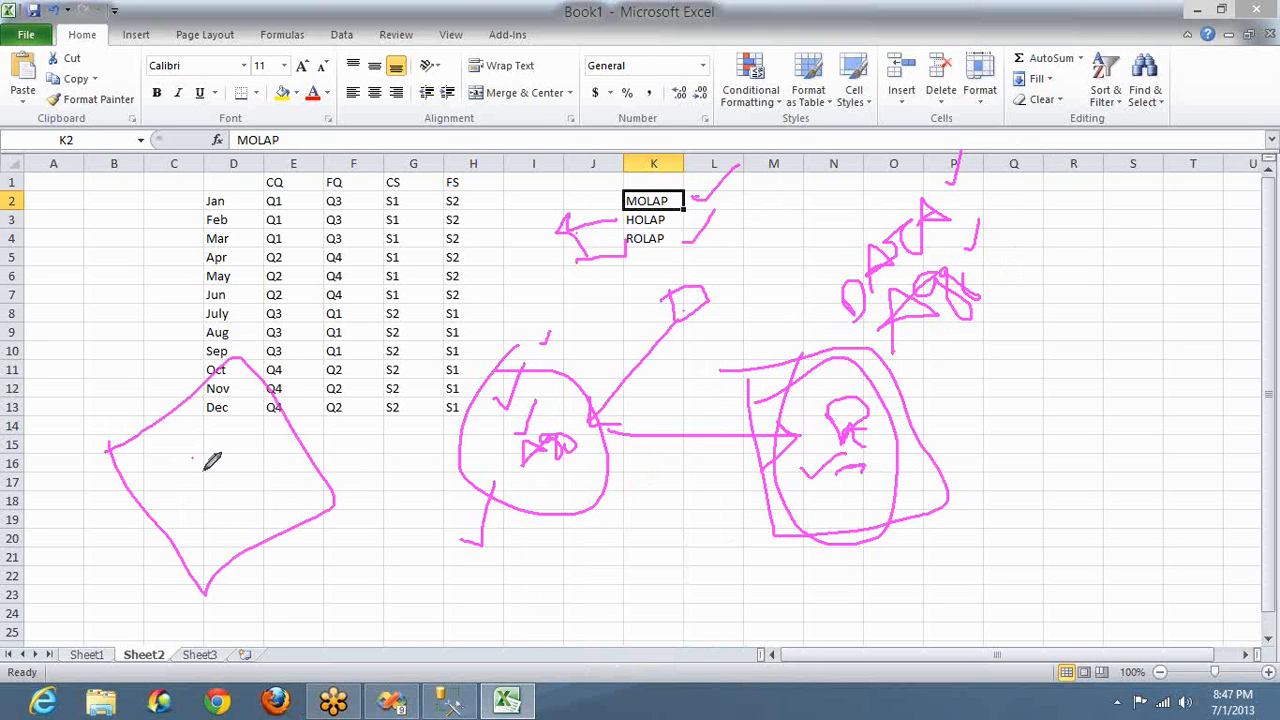
mouse_move(193, 458)
mouse_down()
mouse_move(204, 444)
mouse_move(212, 486)
mouse_up()
mouse_move(414, 166)
mouse_down()
mouse_move(457, 217)
mouse_move(600, 183)
mouse_move(476, 117)
mouse_move(402, 172)
mouse_up()
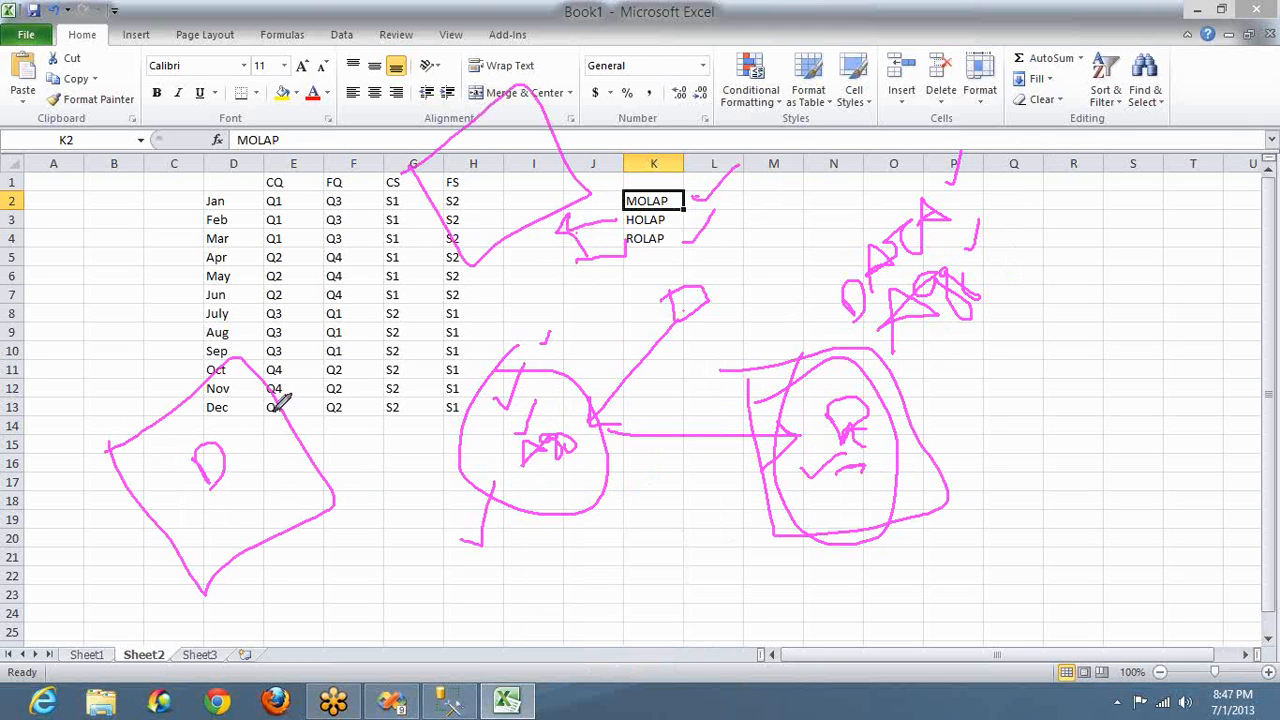
drag(276, 406, 462, 217)
mouse_move(443, 222)
mouse_down()
mouse_move(464, 218)
mouse_move(453, 253)
mouse_up()
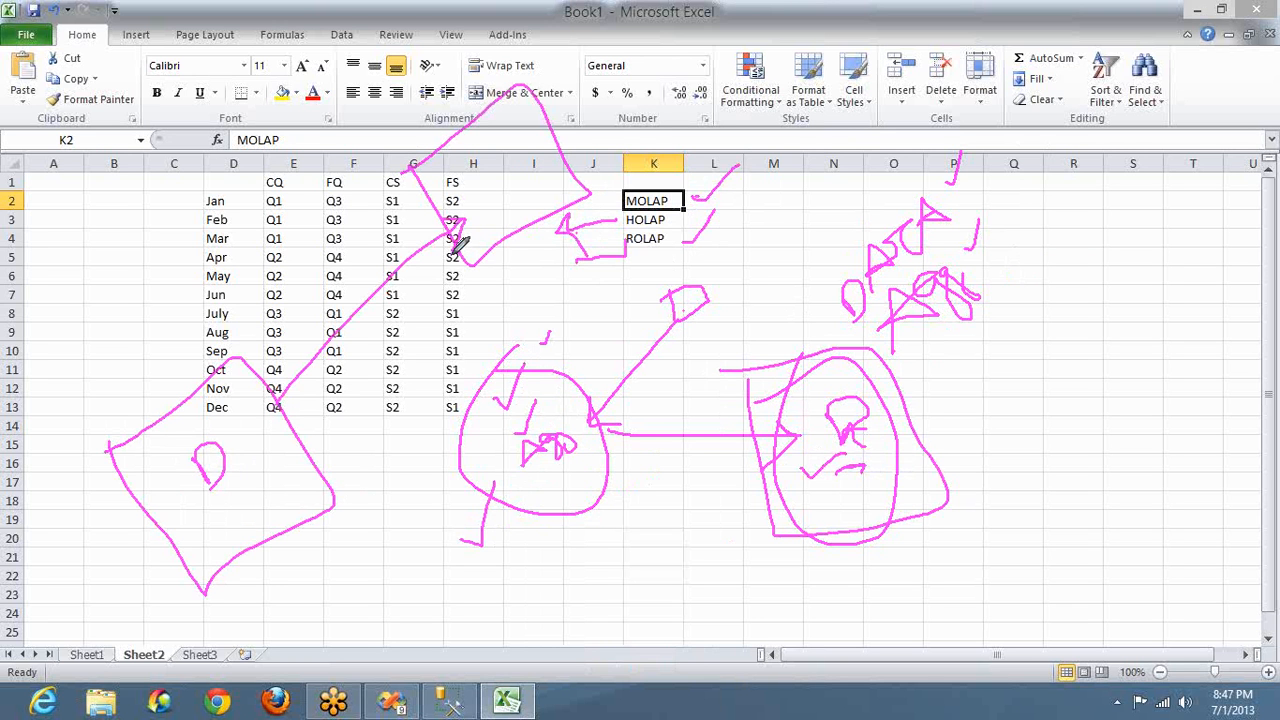
mouse_move(502, 190)
mouse_down()
mouse_move(498, 170)
mouse_move(524, 167)
mouse_move(540, 100)
mouse_move(543, 148)
mouse_up()
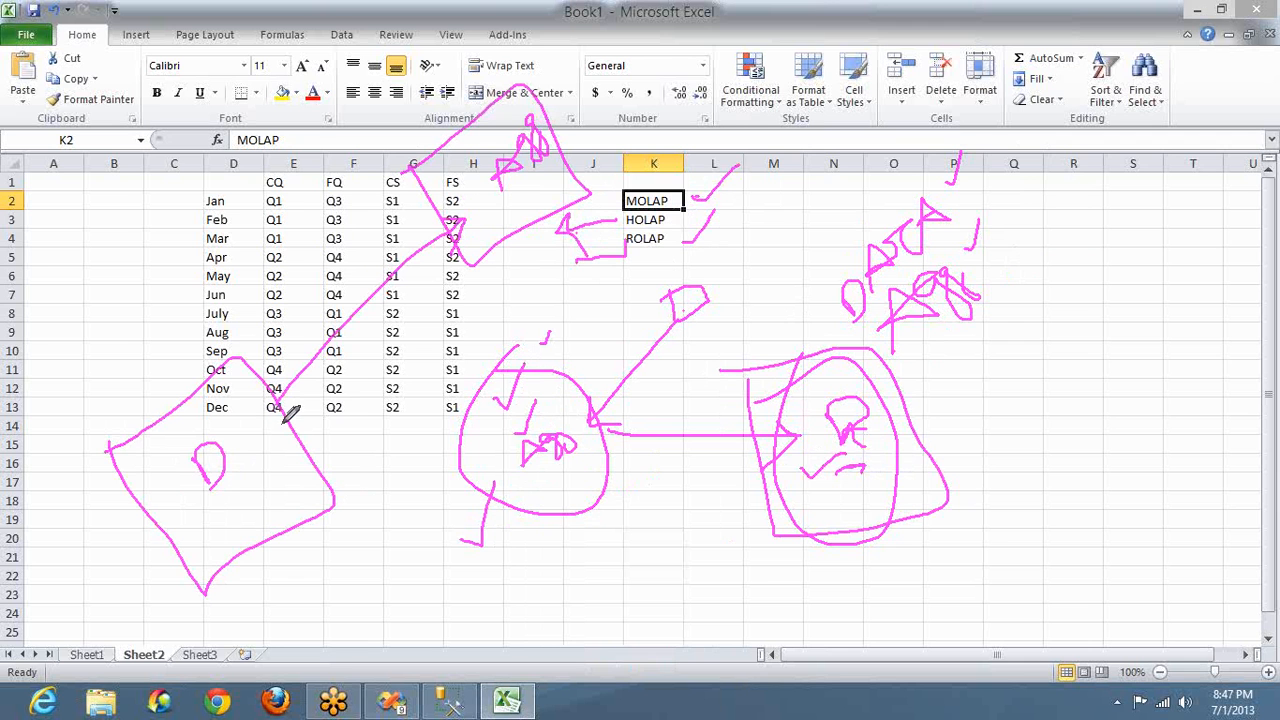
Underline the D and write Agg beneath it, circle Agg in the upper diamond, and tick both diamonds.
drag(218, 496, 232, 482)
drag(235, 527, 256, 511)
mouse_move(287, 500)
mouse_down()
mouse_move(274, 480)
mouse_move(297, 494)
mouse_move(214, 500)
mouse_move(252, 466)
mouse_move(240, 472)
mouse_up()
mouse_move(527, 178)
mouse_down()
mouse_move(576, 137)
mouse_move(531, 177)
mouse_move(495, 175)
mouse_move(498, 186)
mouse_up()
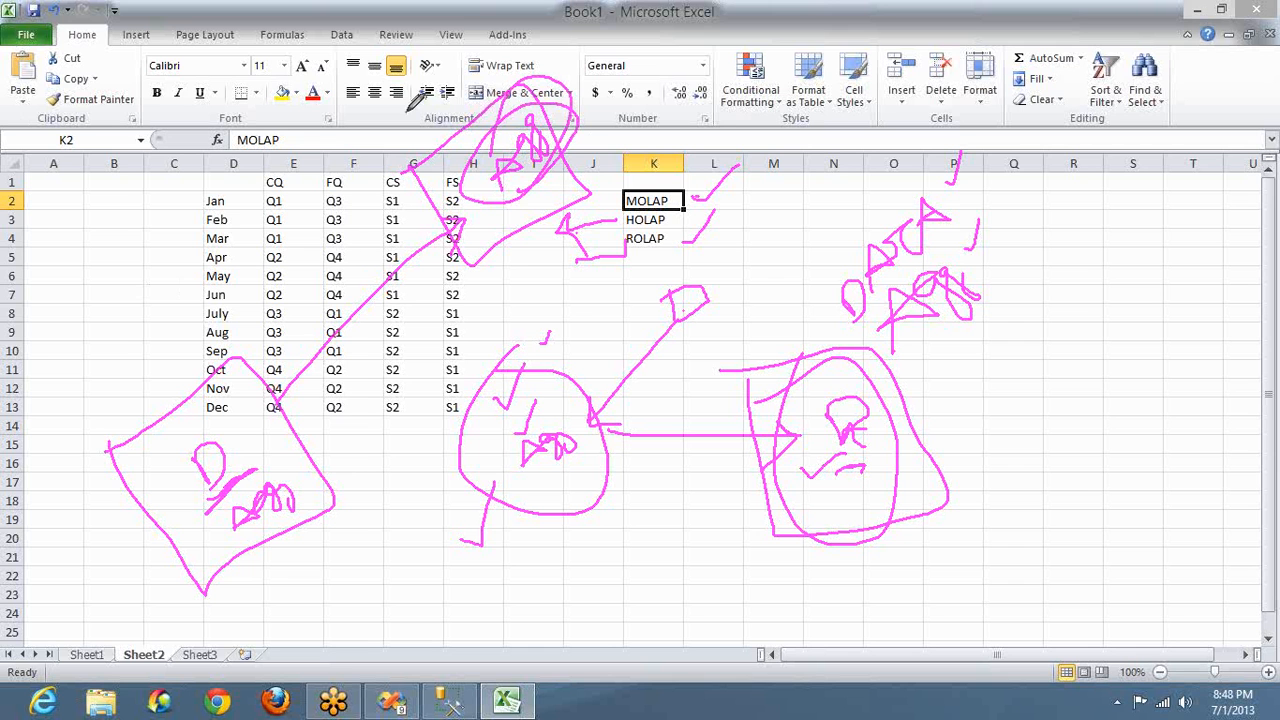
mouse_move(407, 110)
mouse_down()
mouse_move(465, 14)
mouse_move(500, 2)
mouse_up()
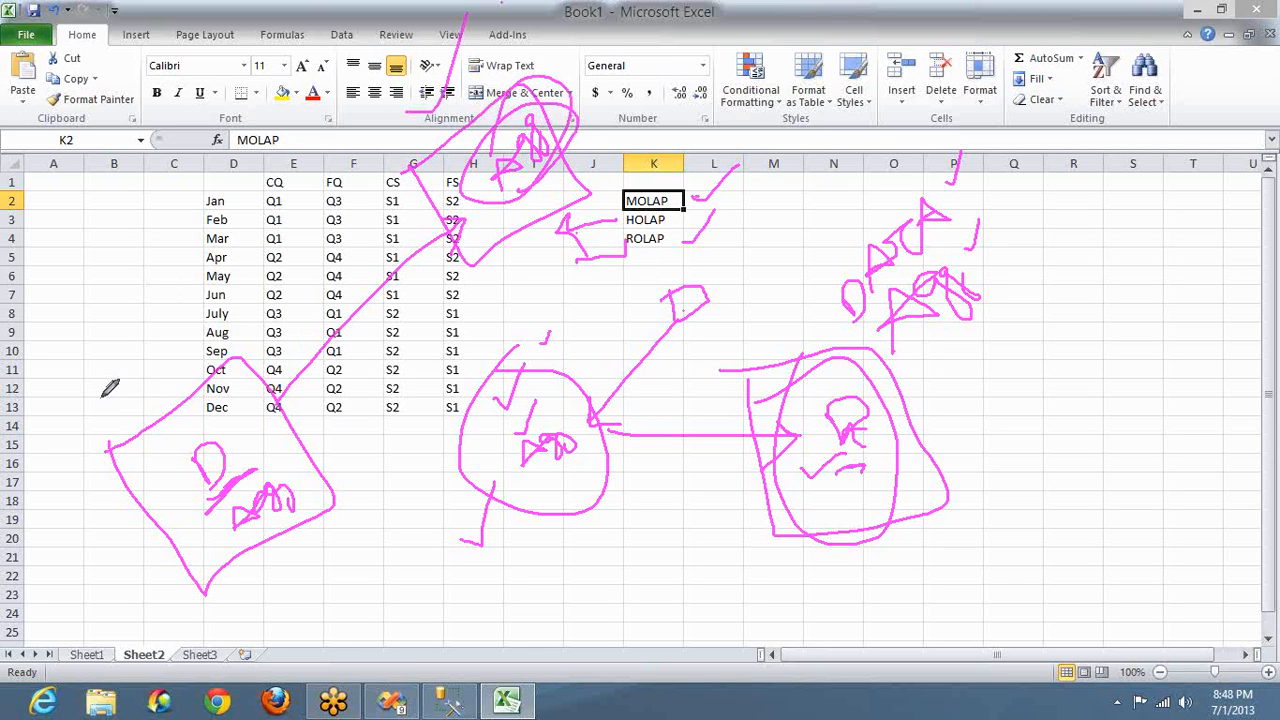
drag(100, 396, 158, 338)
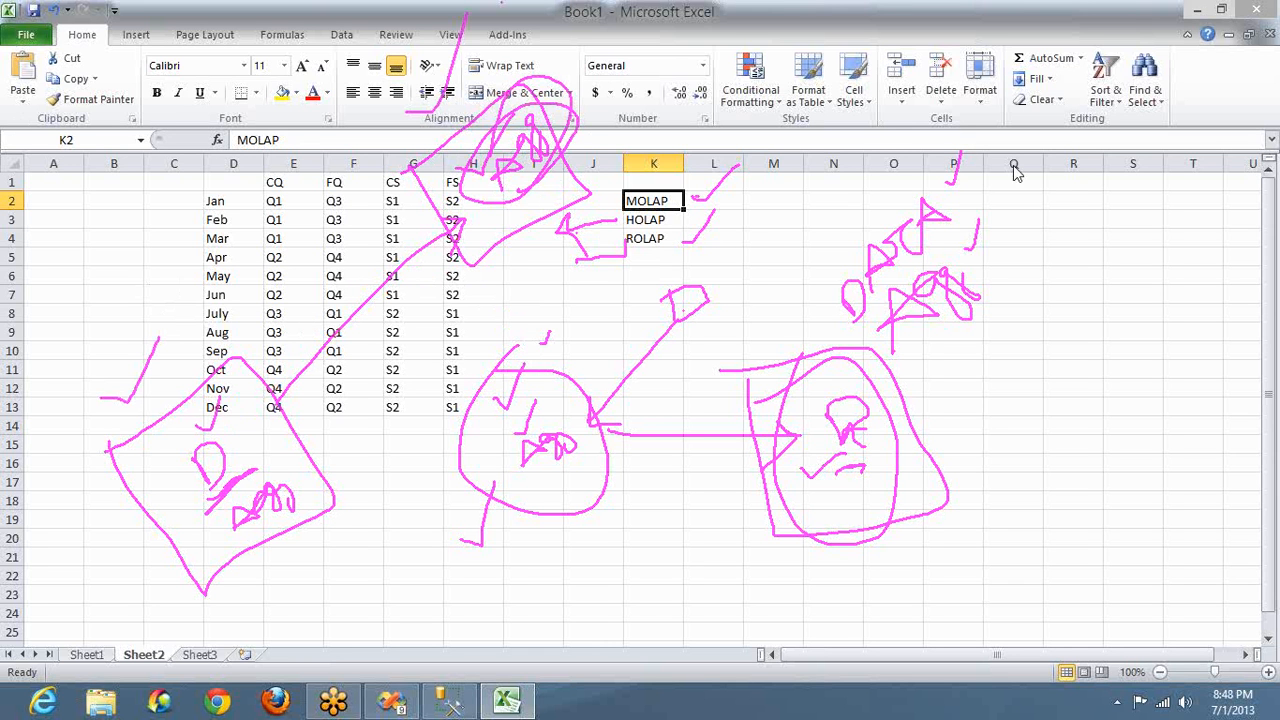
click(1066, 174)
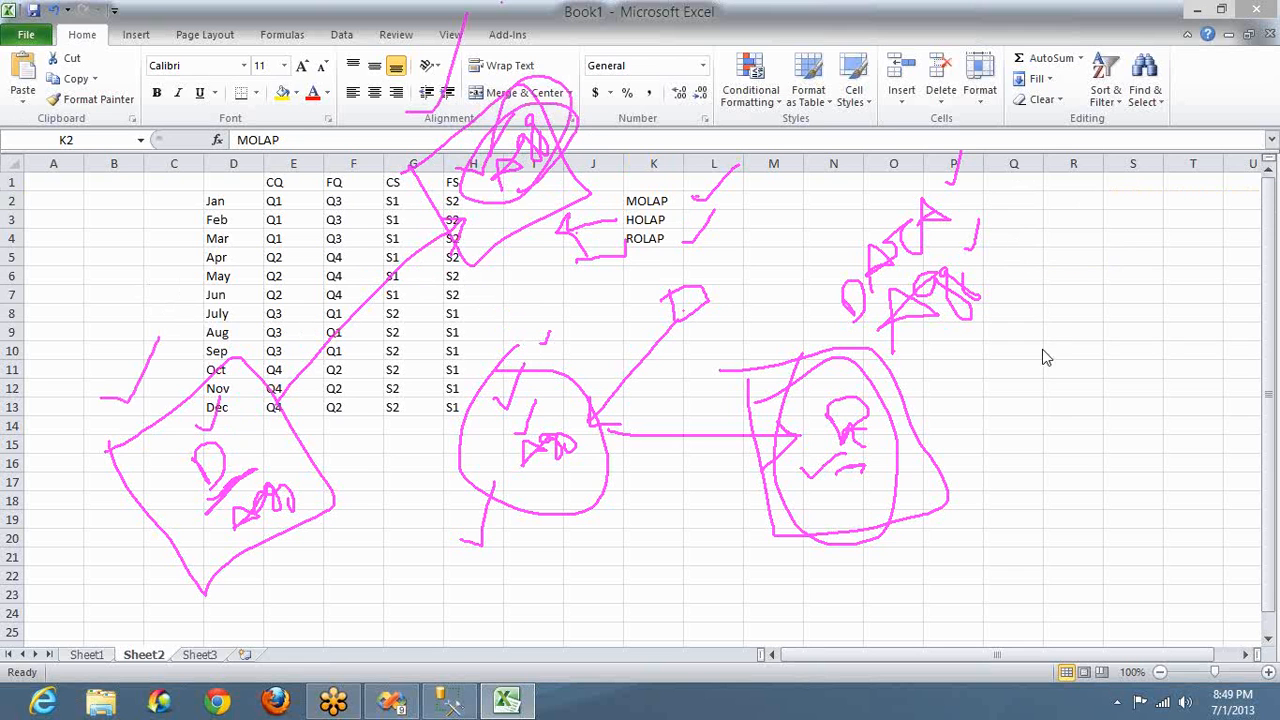
Clear the previous drawings, put a check mark beside MOLAP, and draw a labelled diamond with a tick below the storage mode list.
key(Escape)
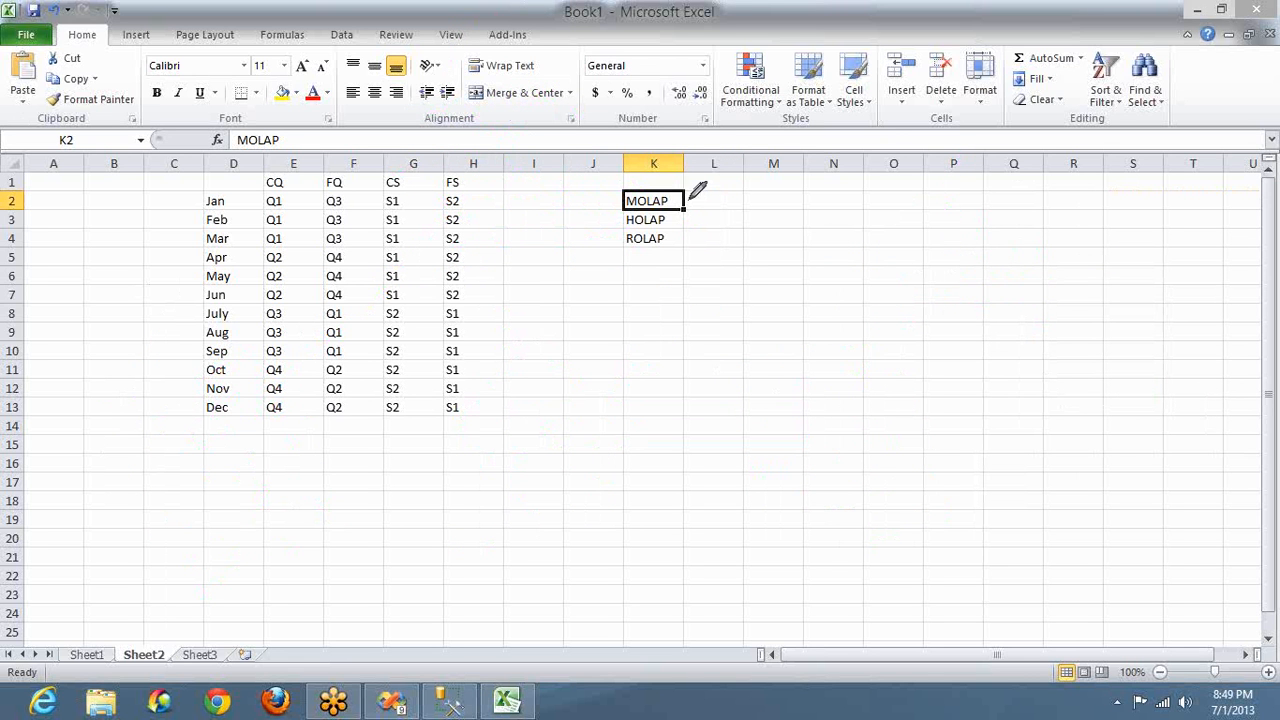
drag(687, 201, 728, 161)
mouse_move(622, 392)
mouse_down()
mouse_move(696, 515)
mouse_move(729, 330)
mouse_move(616, 401)
mouse_up()
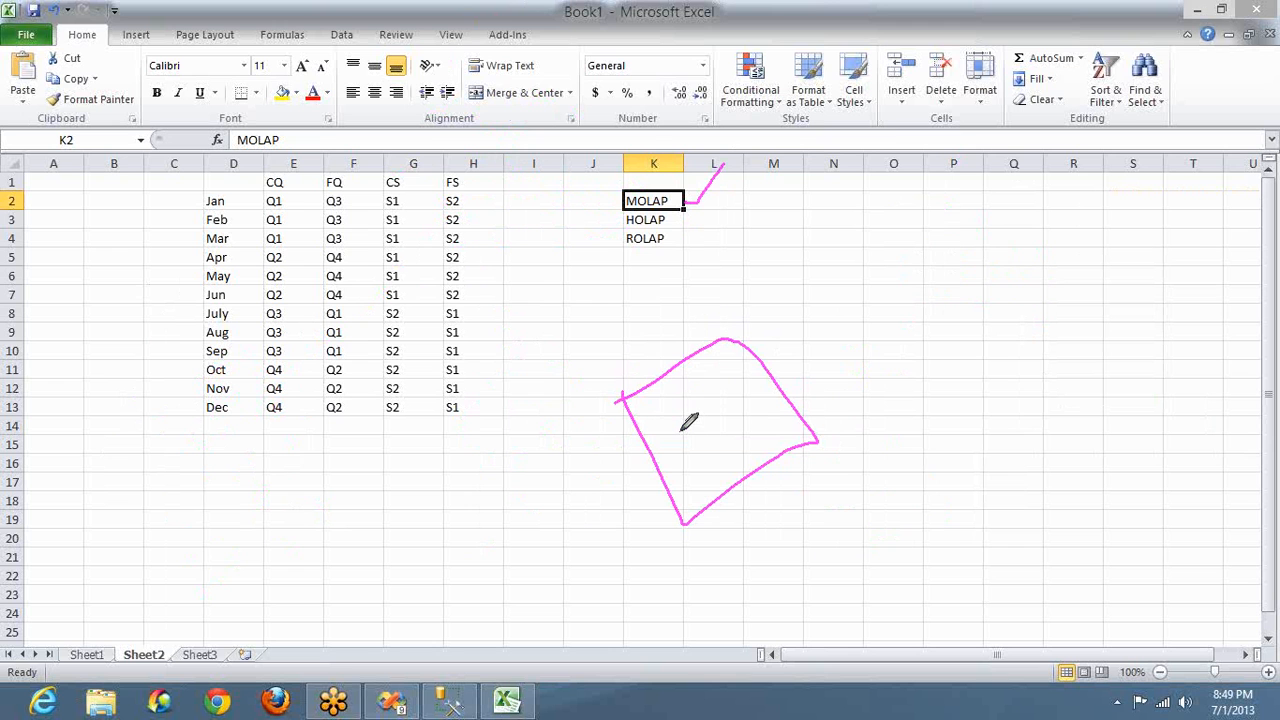
mouse_move(684, 428)
mouse_down()
mouse_move(690, 447)
mouse_move(704, 418)
mouse_move(718, 406)
mouse_move(717, 430)
mouse_move(729, 408)
mouse_up()
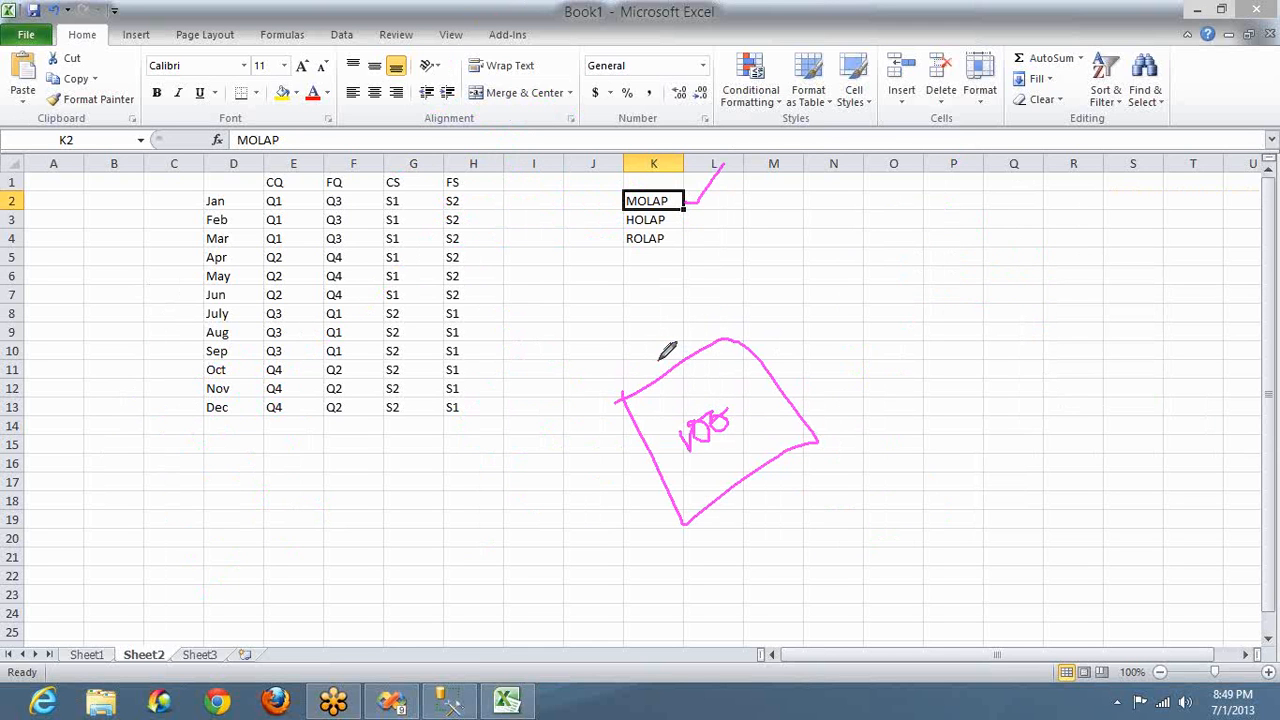
drag(661, 359, 676, 332)
Draw a second diamond below the month table and write D and Agg inside both diamonds.
mouse_move(224, 505)
mouse_down()
mouse_move(418, 550)
mouse_move(335, 428)
mouse_move(200, 530)
mouse_up()
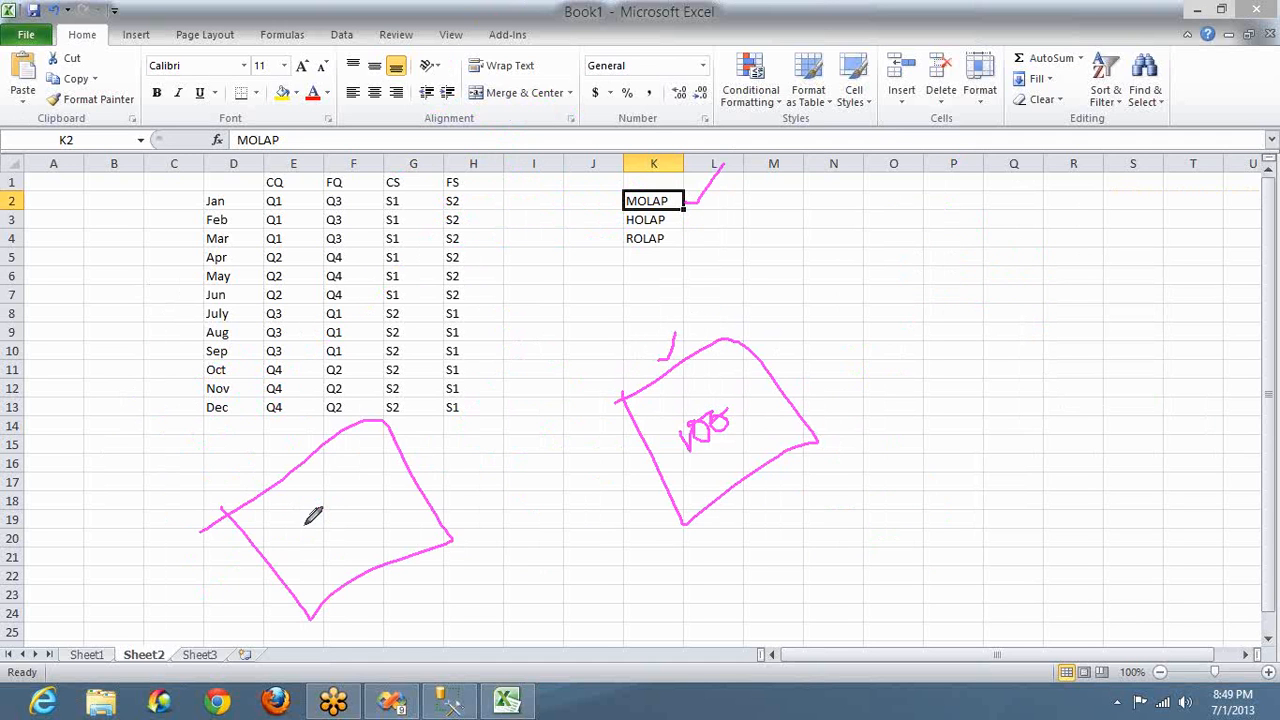
mouse_move(318, 505)
mouse_down()
mouse_move(349, 526)
mouse_move(389, 486)
mouse_move(400, 506)
mouse_move(405, 482)
mouse_move(405, 504)
mouse_up()
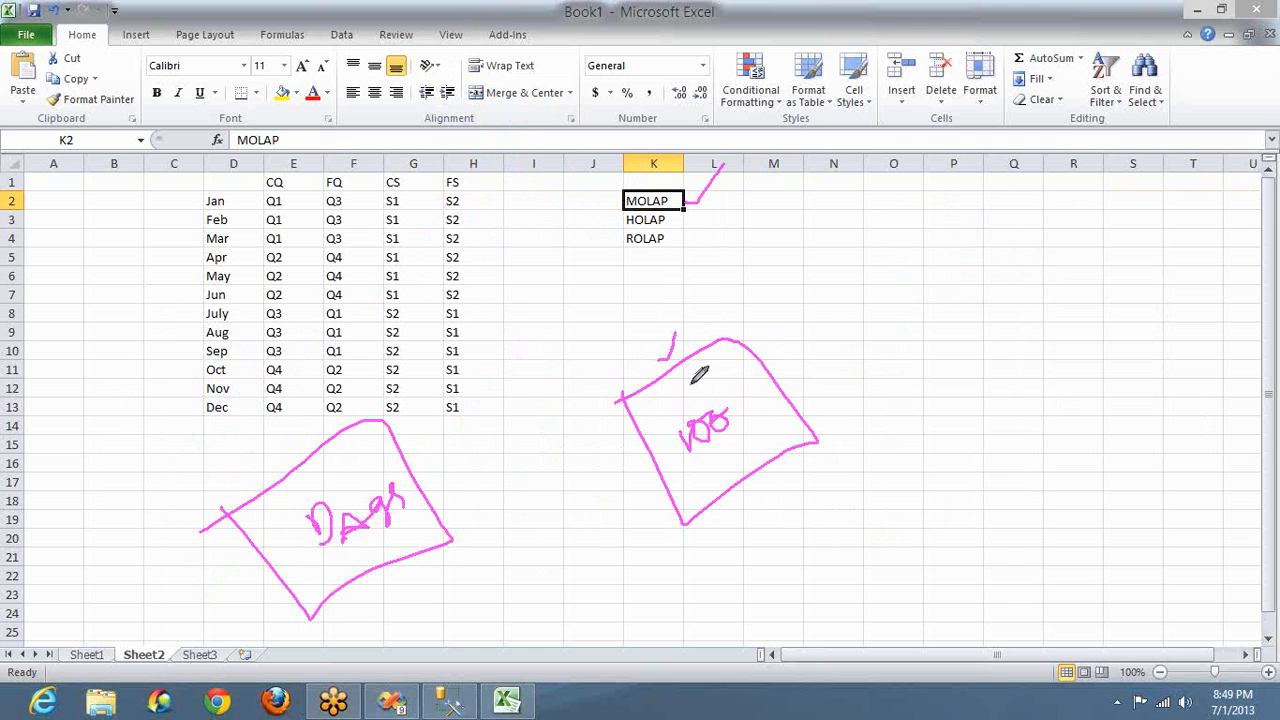
mouse_move(691, 383)
mouse_down()
mouse_move(737, 408)
mouse_move(760, 374)
mouse_move(779, 412)
mouse_up()
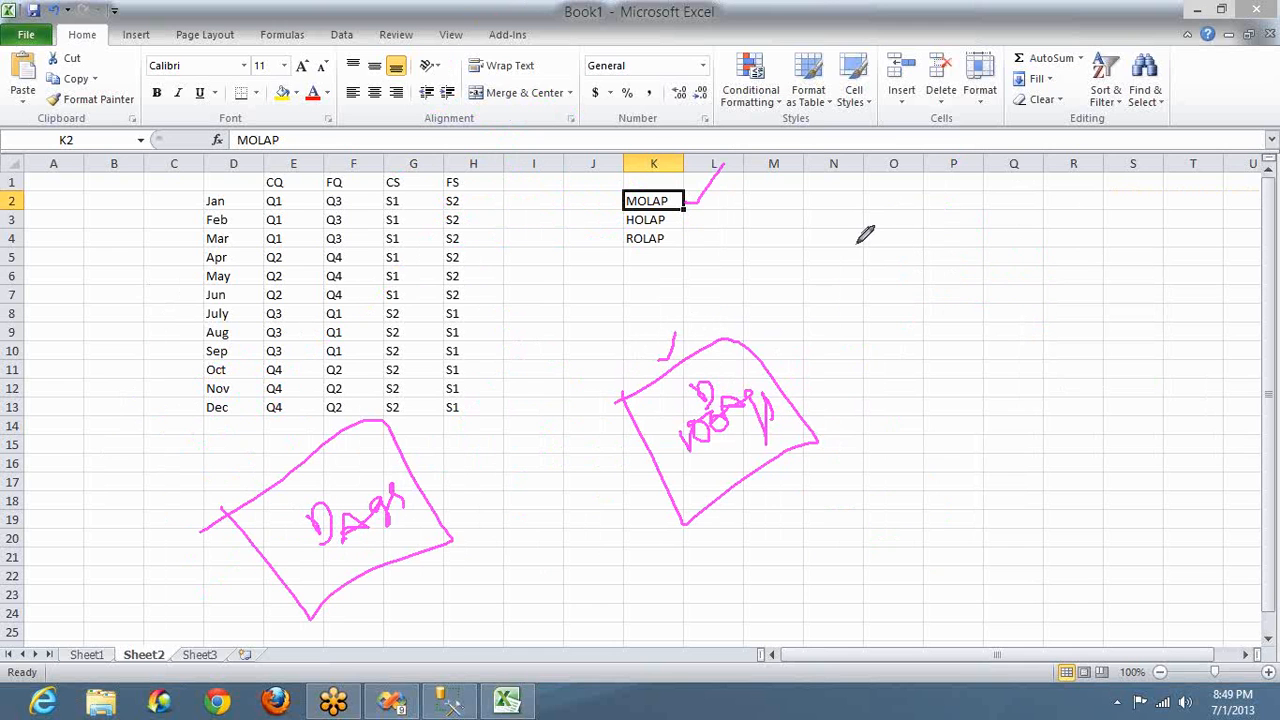
Draw an arrow pointing into each diamond and an arrow leading outward from the diamond below the storage mode list.
drag(857, 243, 785, 372)
mouse_move(800, 322)
mouse_down()
mouse_move(783, 378)
mouse_move(808, 376)
mouse_up()
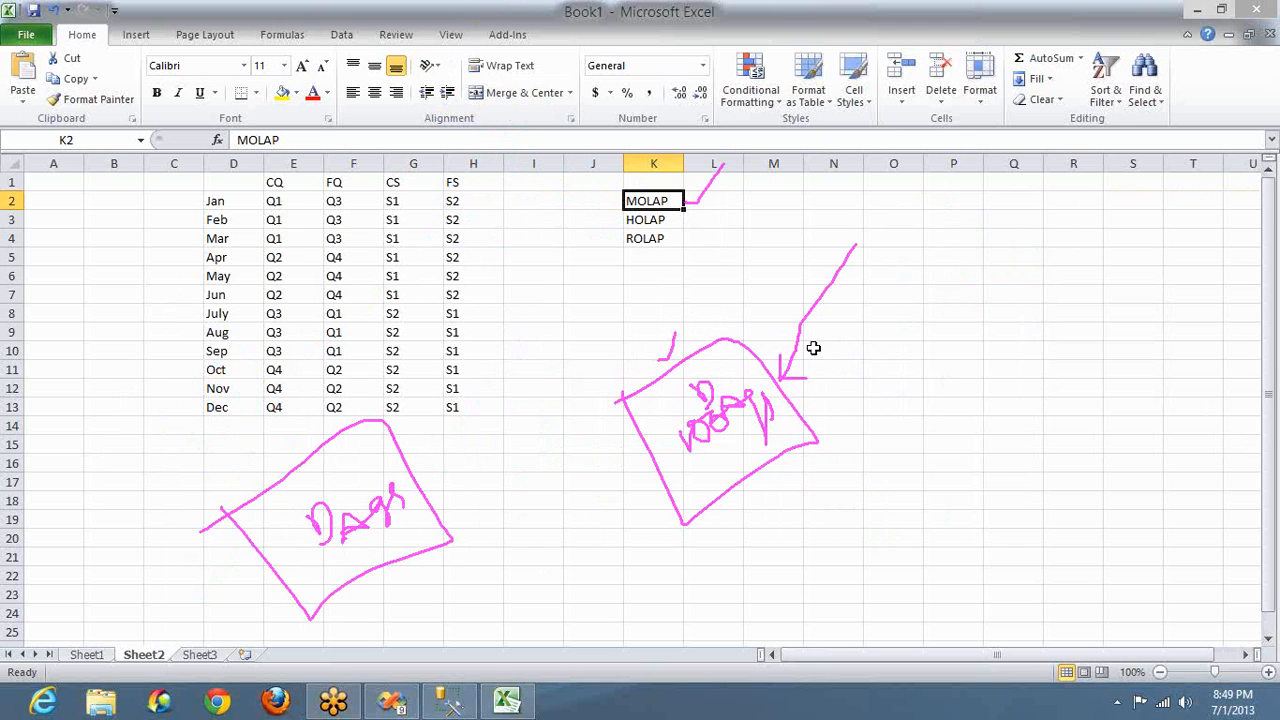
mouse_move(812, 351)
mouse_down()
mouse_move(926, 322)
mouse_move(908, 360)
mouse_up()
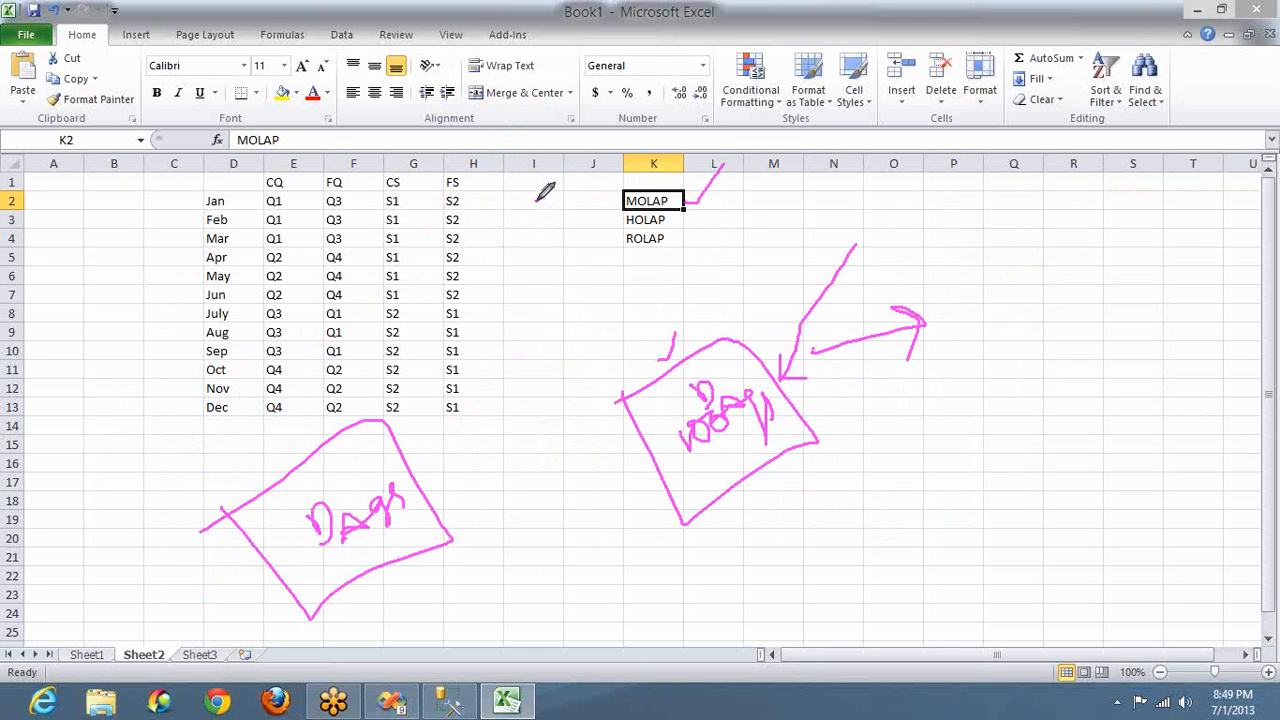
mouse_move(539, 199)
mouse_down()
mouse_move(395, 408)
mouse_move(413, 404)
mouse_up()
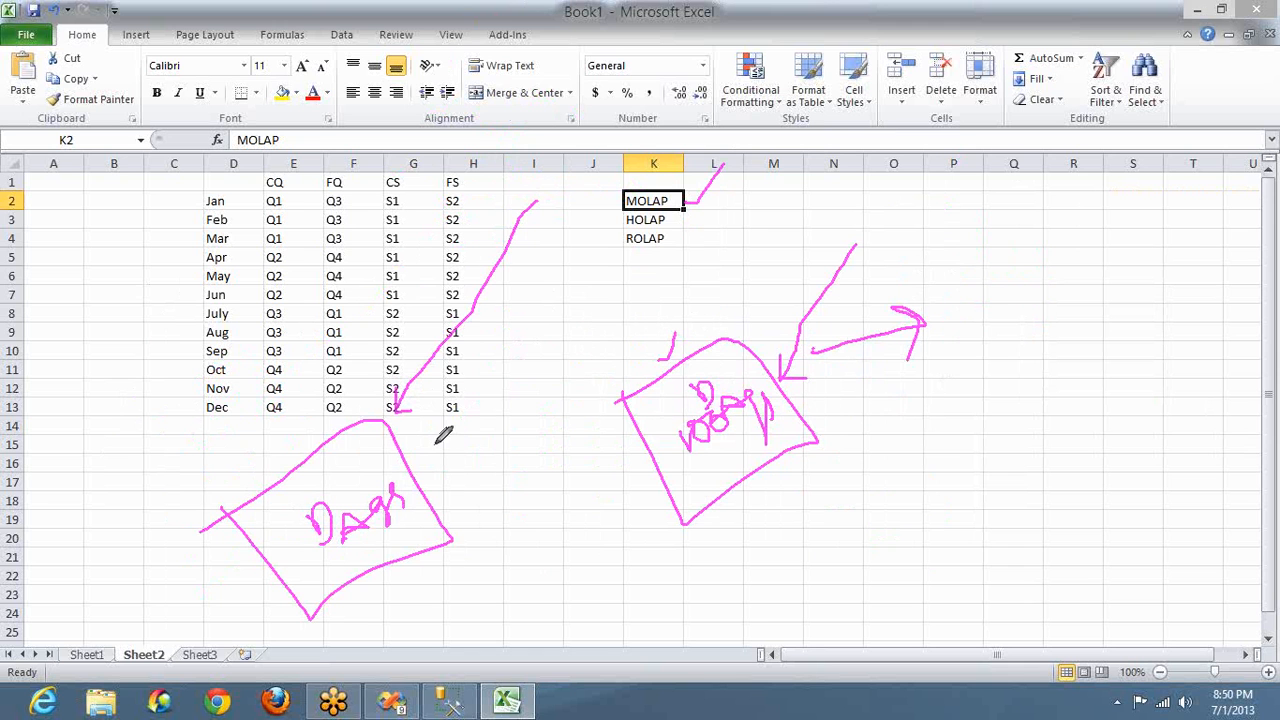
Underline Agg in the diamond below the month table, write Slow above it, and handwrite a label above the other diamond.
drag(360, 547, 387, 529)
mouse_move(268, 434)
mouse_down()
mouse_move(277, 471)
mouse_move(338, 402)
mouse_up()
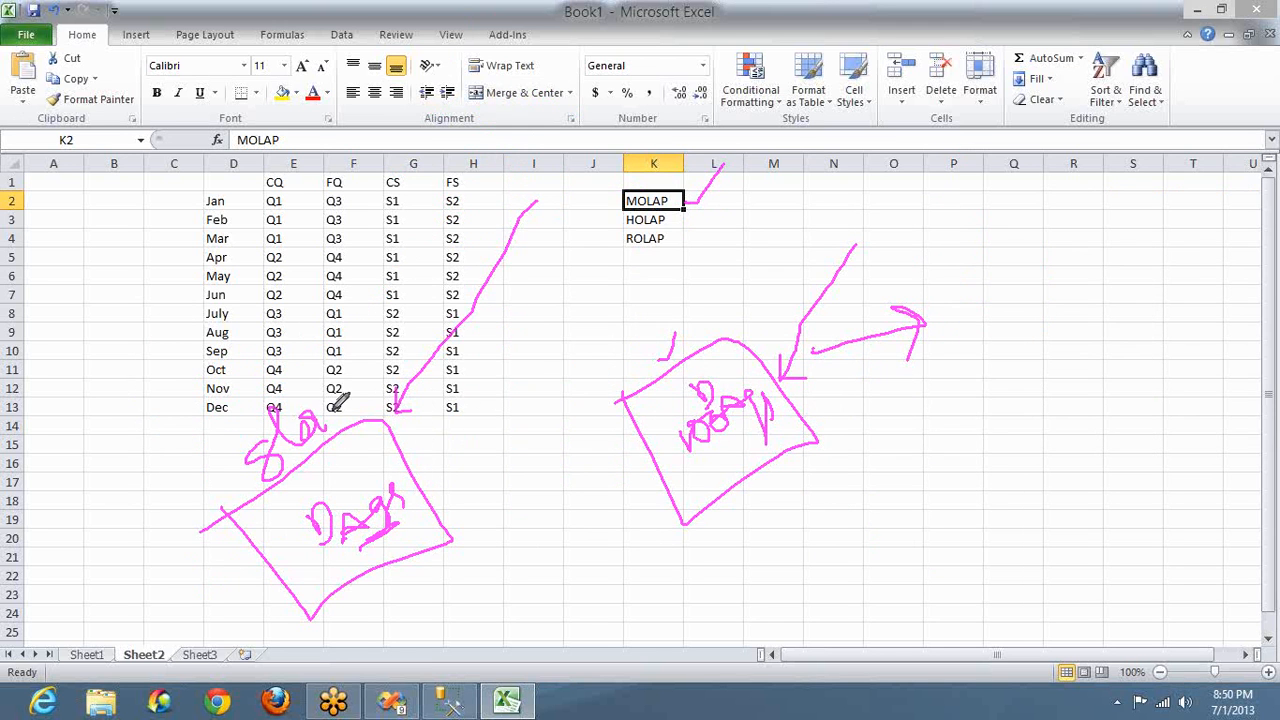
mouse_move(666, 326)
mouse_down()
mouse_move(673, 361)
mouse_move(700, 338)
mouse_move(731, 370)
mouse_move(723, 334)
mouse_move(763, 294)
mouse_up()
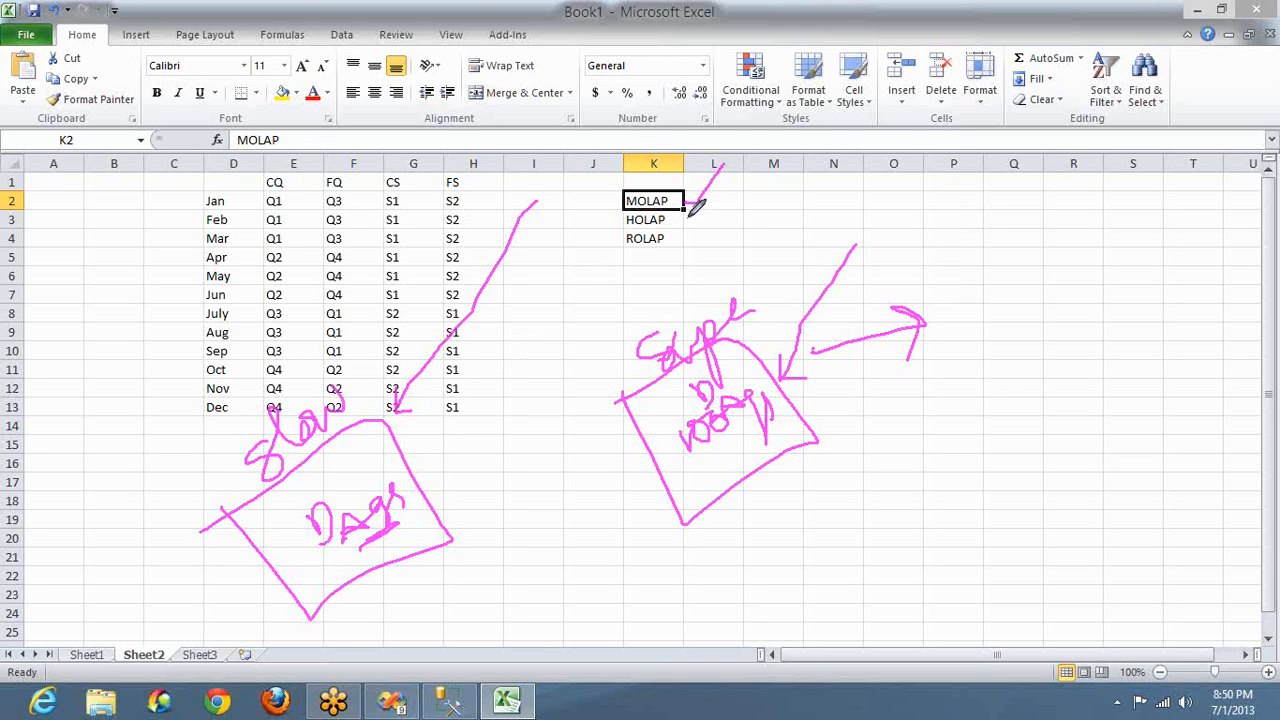
Draw a dash beside HOLAP, then mark up both diamonds by circling D, ticking the Agg labels and circling Slow.
drag(688, 216, 727, 214)
mouse_move(320, 482)
mouse_down()
mouse_move(344, 508)
mouse_move(302, 500)
mouse_up()
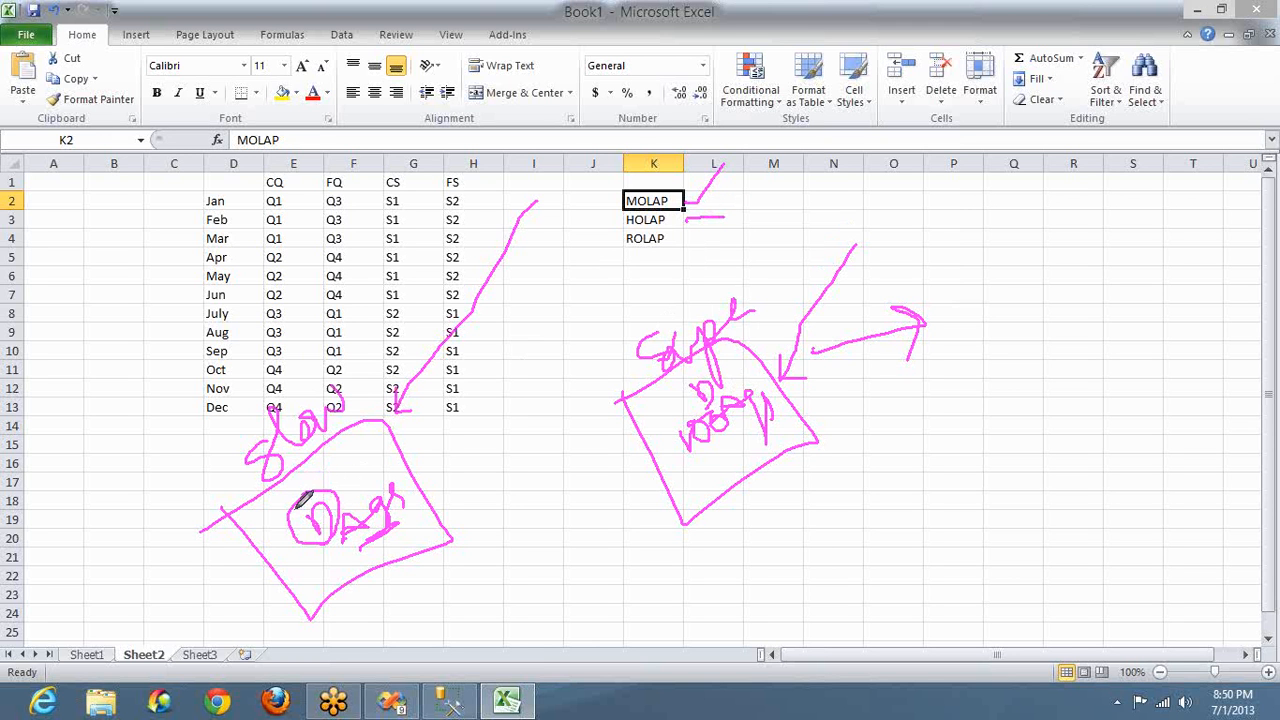
click(720, 451)
drag(748, 450, 792, 318)
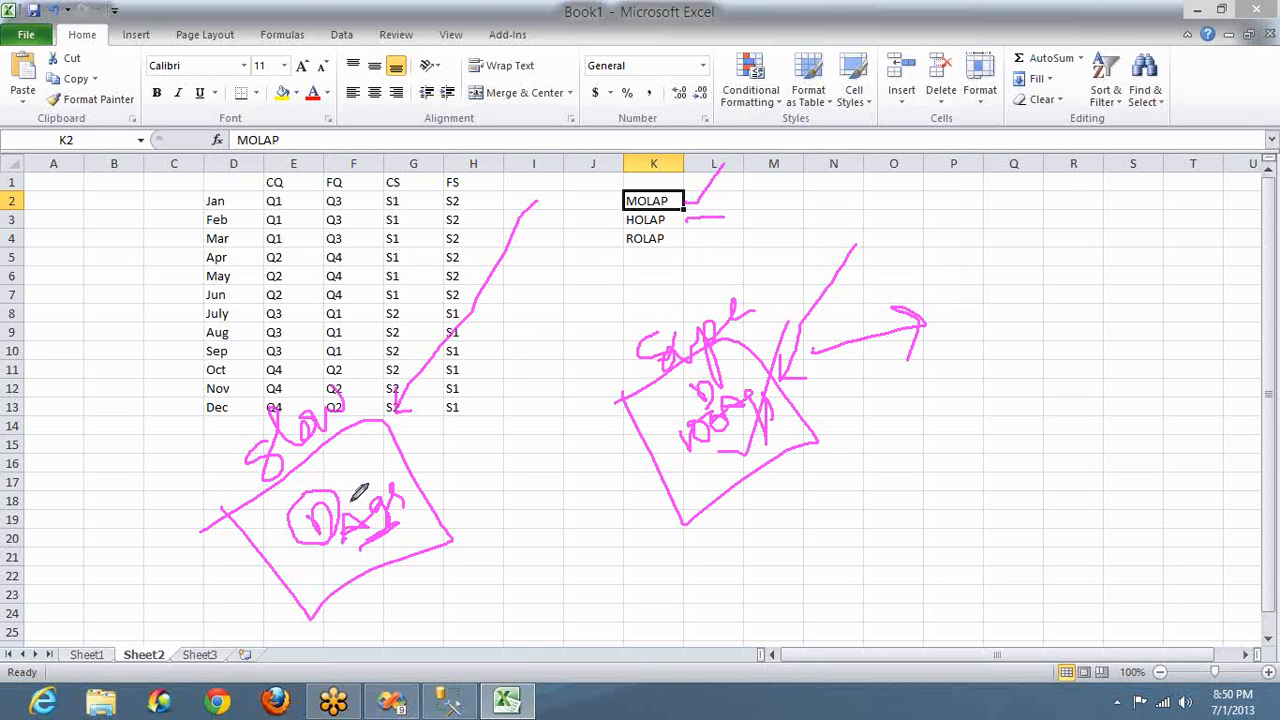
drag(388, 457, 386, 495)
mouse_move(227, 414)
mouse_down()
mouse_move(265, 471)
mouse_move(207, 380)
mouse_move(220, 497)
mouse_up()
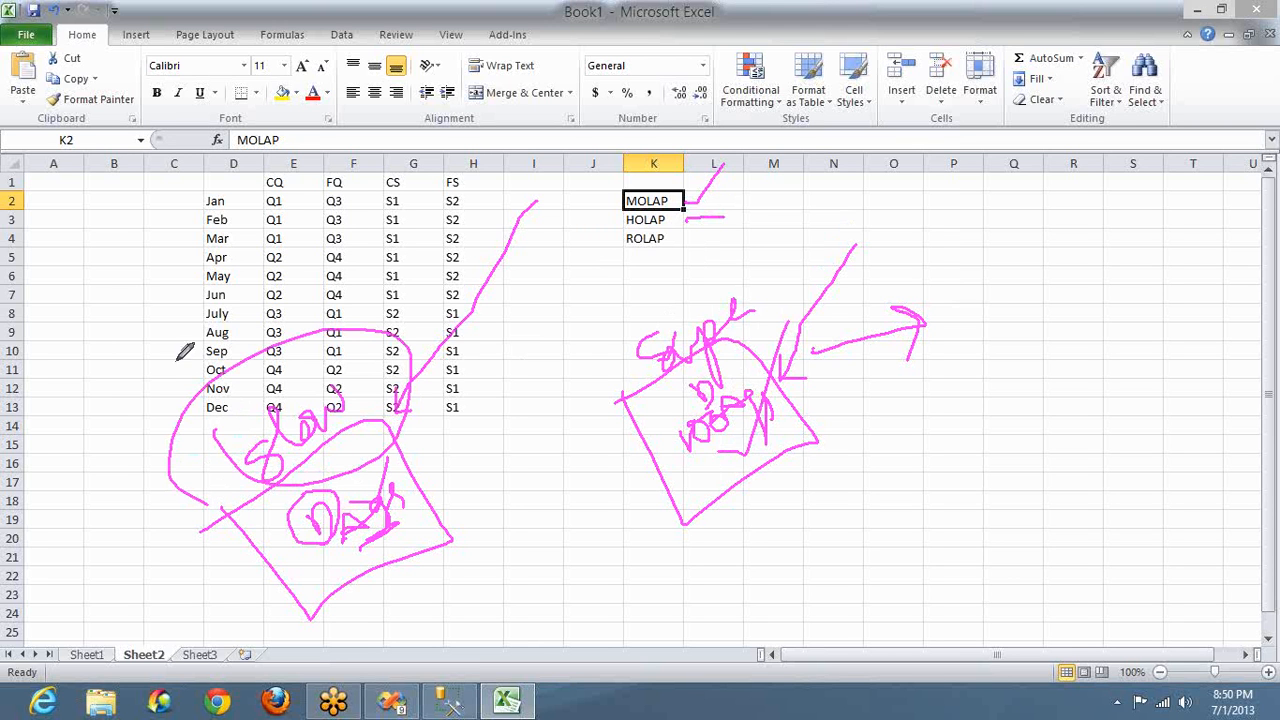
Write Real Time in large handwriting across the month table above the circled Slow label.
click(128, 310)
mouse_move(115, 285)
mouse_down()
mouse_move(137, 309)
mouse_move(194, 286)
mouse_move(233, 237)
mouse_move(276, 272)
mouse_up()
mouse_move(245, 160)
mouse_down()
mouse_move(316, 246)
mouse_move(378, 132)
mouse_move(390, 160)
mouse_up()
click(300, 192)
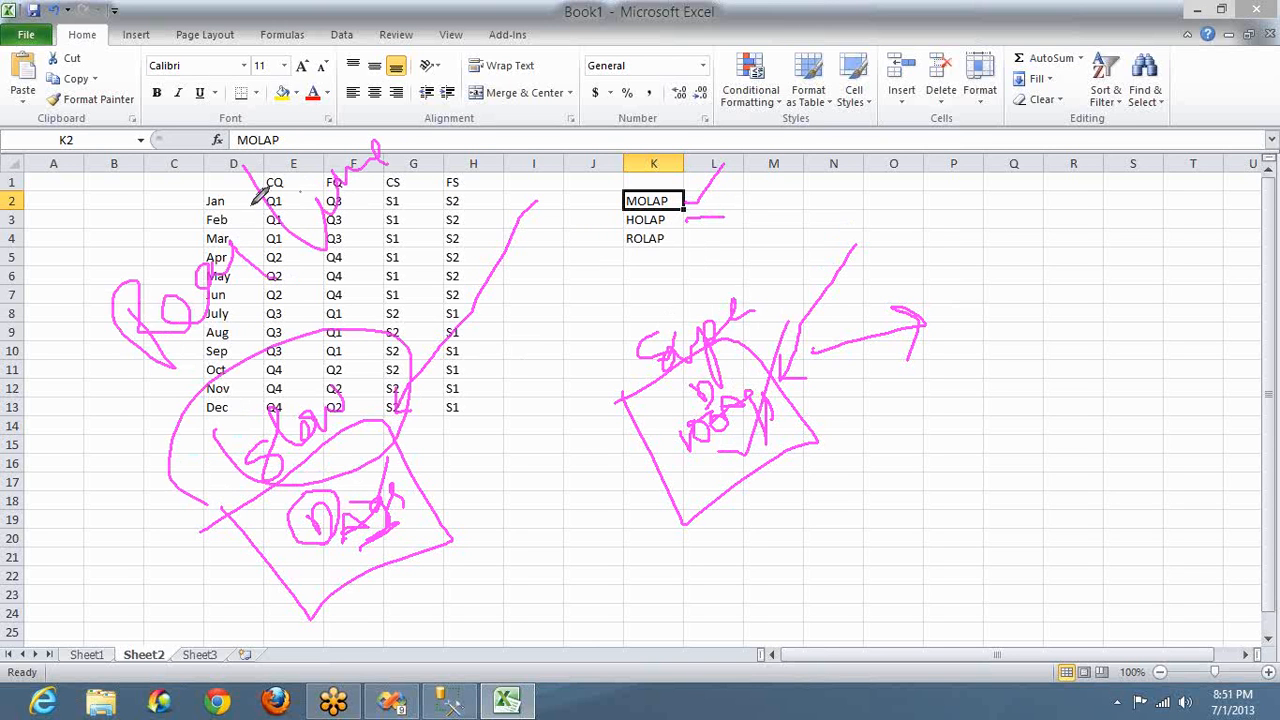
drag(250, 206, 292, 163)
Draw two short arrows pointing into the Slow diamond and a third diamond above the storage mode list.
mouse_move(170, 567)
mouse_down()
mouse_move(229, 563)
mouse_move(249, 545)
mouse_move(251, 600)
mouse_up()
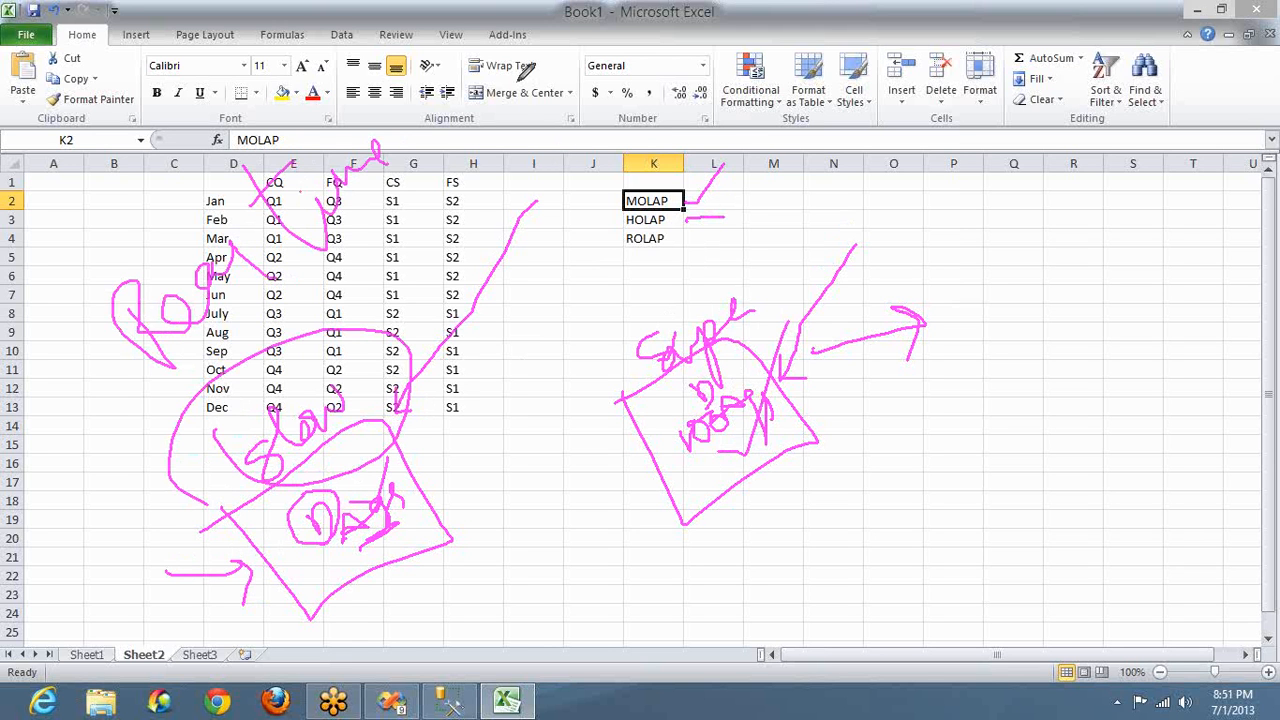
mouse_move(525, 75)
mouse_down()
mouse_move(625, 127)
mouse_move(522, 80)
mouse_up()
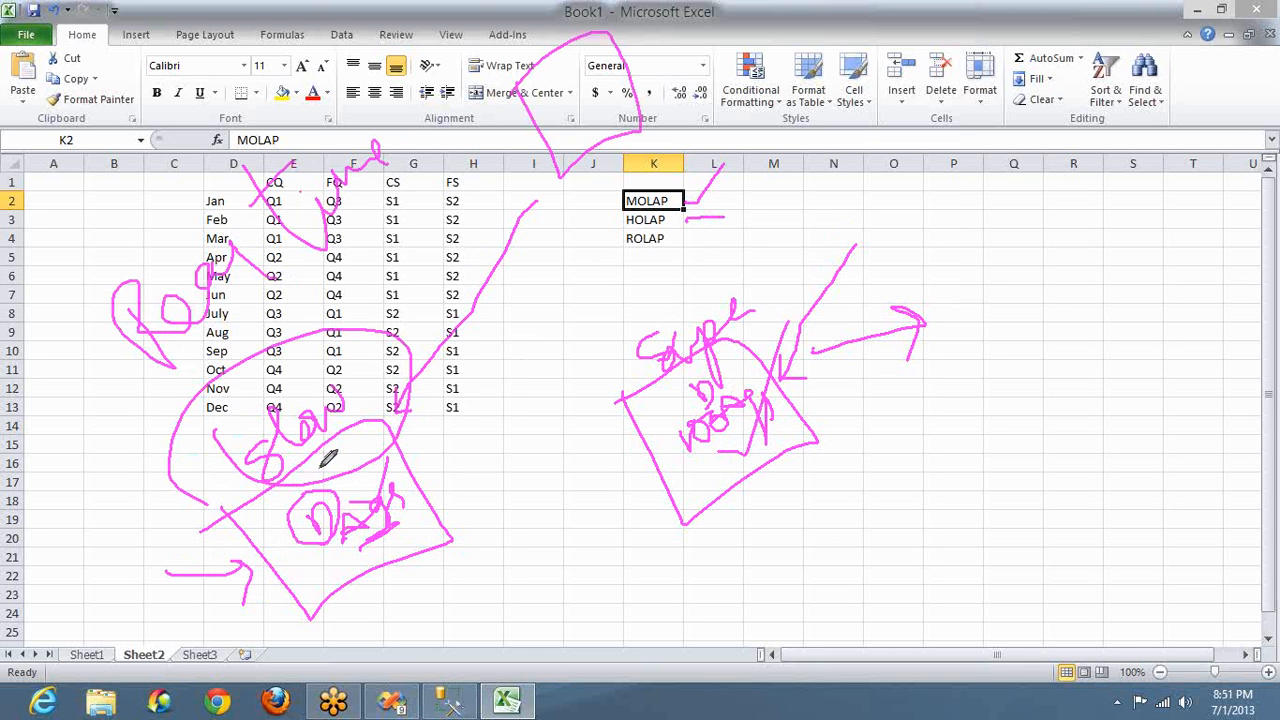
mouse_move(192, 598)
mouse_down()
mouse_move(240, 586)
mouse_move(260, 600)
mouse_up()
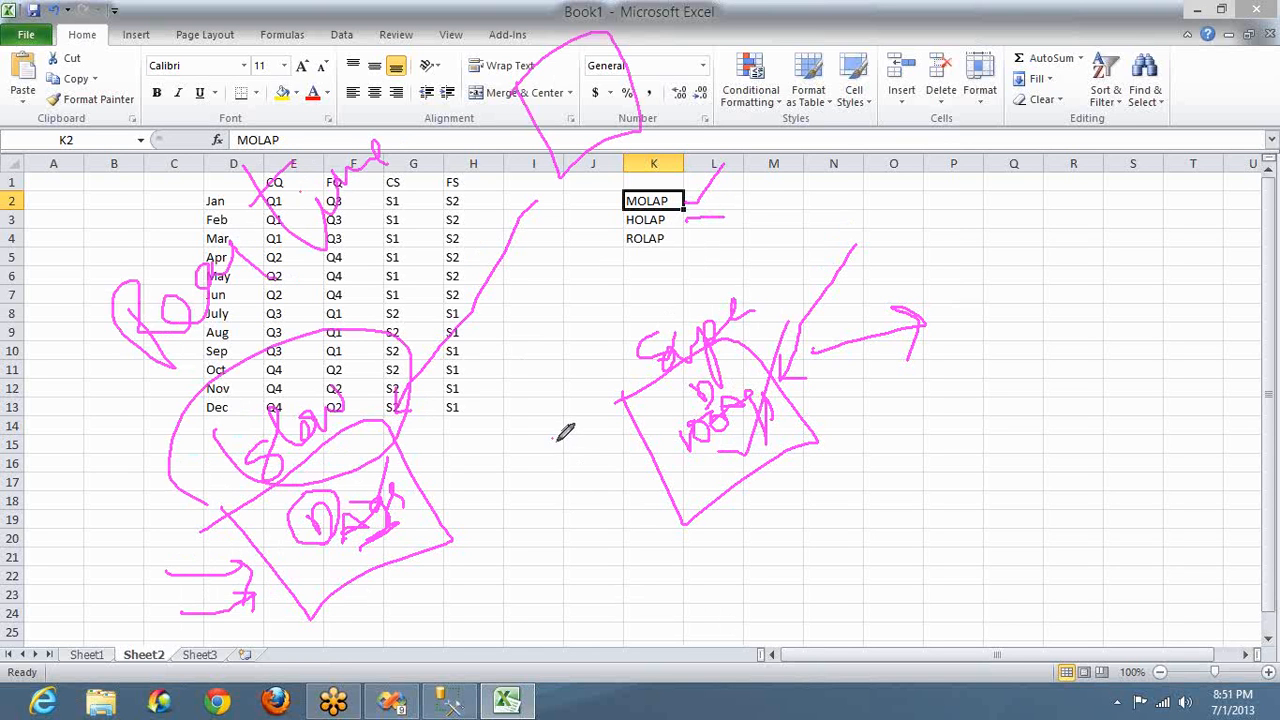
Write R in the upper diamond and draw arrows towards the diamond below the list, including two from the Slow diamond.
mouse_move(553, 437)
mouse_down()
mouse_move(668, 468)
mouse_move(645, 520)
mouse_up()
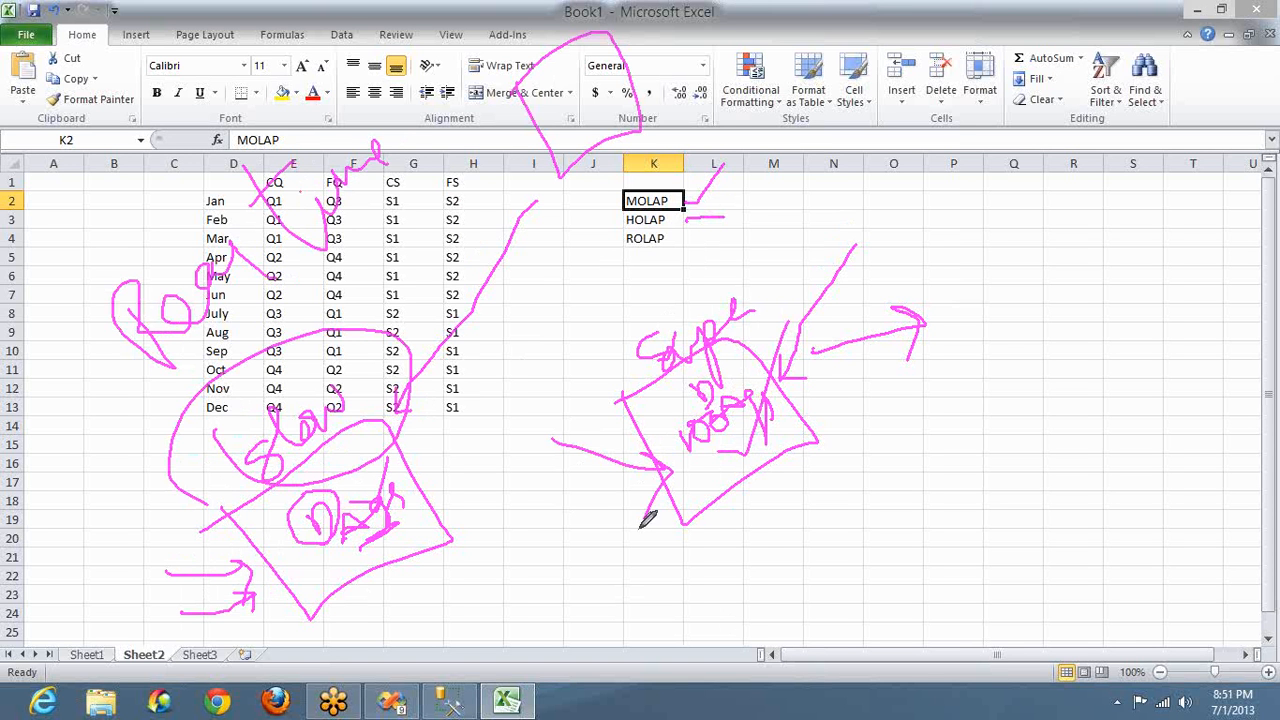
mouse_move(760, 514)
mouse_down()
mouse_move(820, 530)
mouse_move(790, 490)
mouse_move(781, 565)
mouse_up()
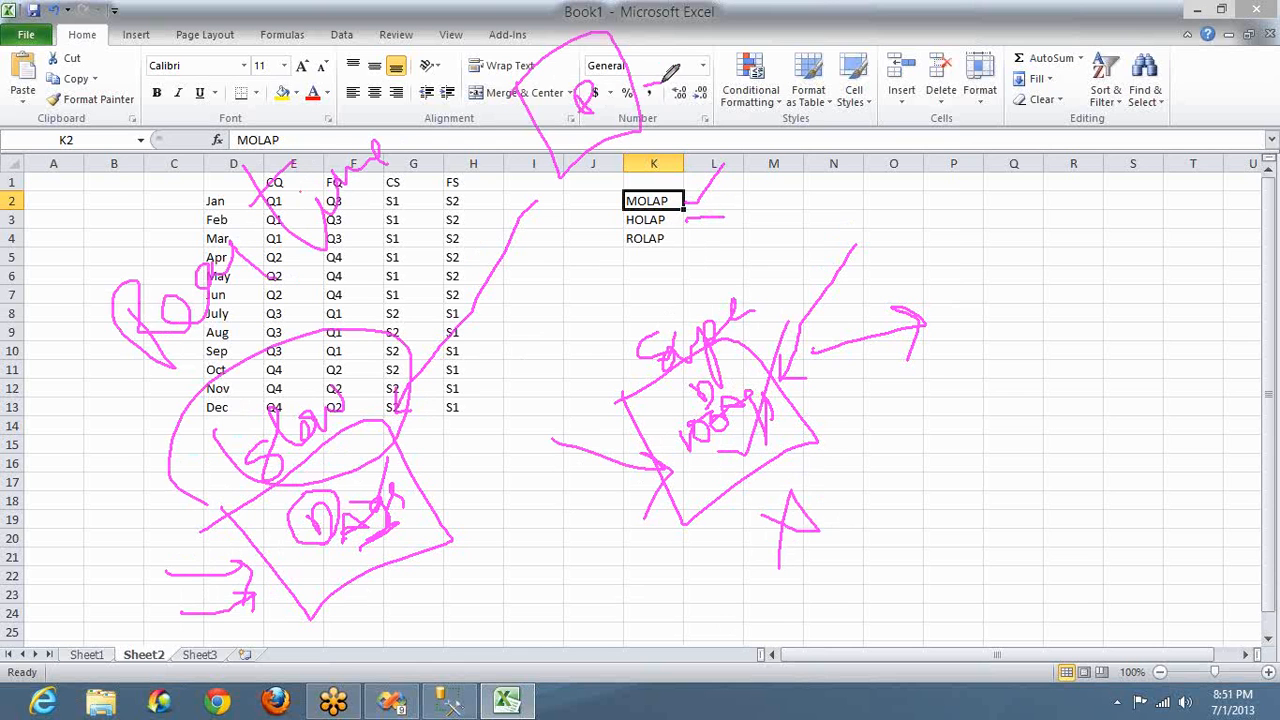
mouse_move(426, 376)
mouse_down()
mouse_move(549, 431)
mouse_move(595, 401)
mouse_move(600, 468)
mouse_up()
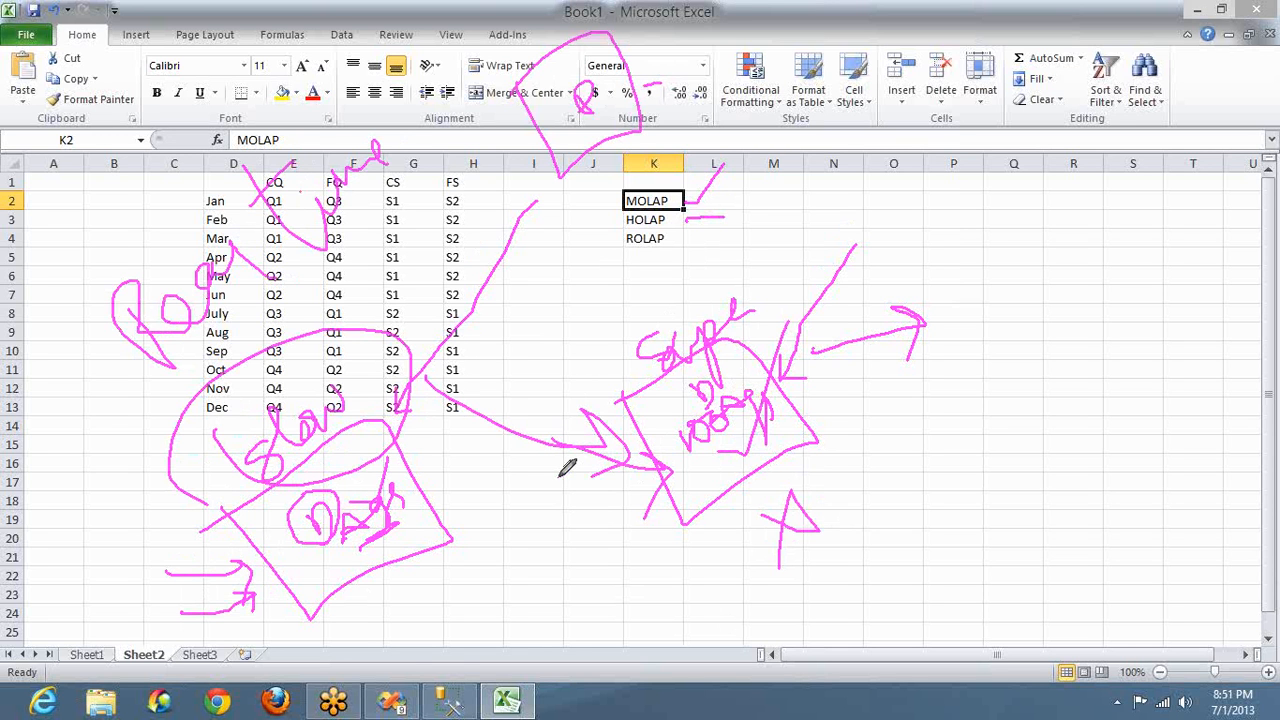
drag(436, 428, 626, 458)
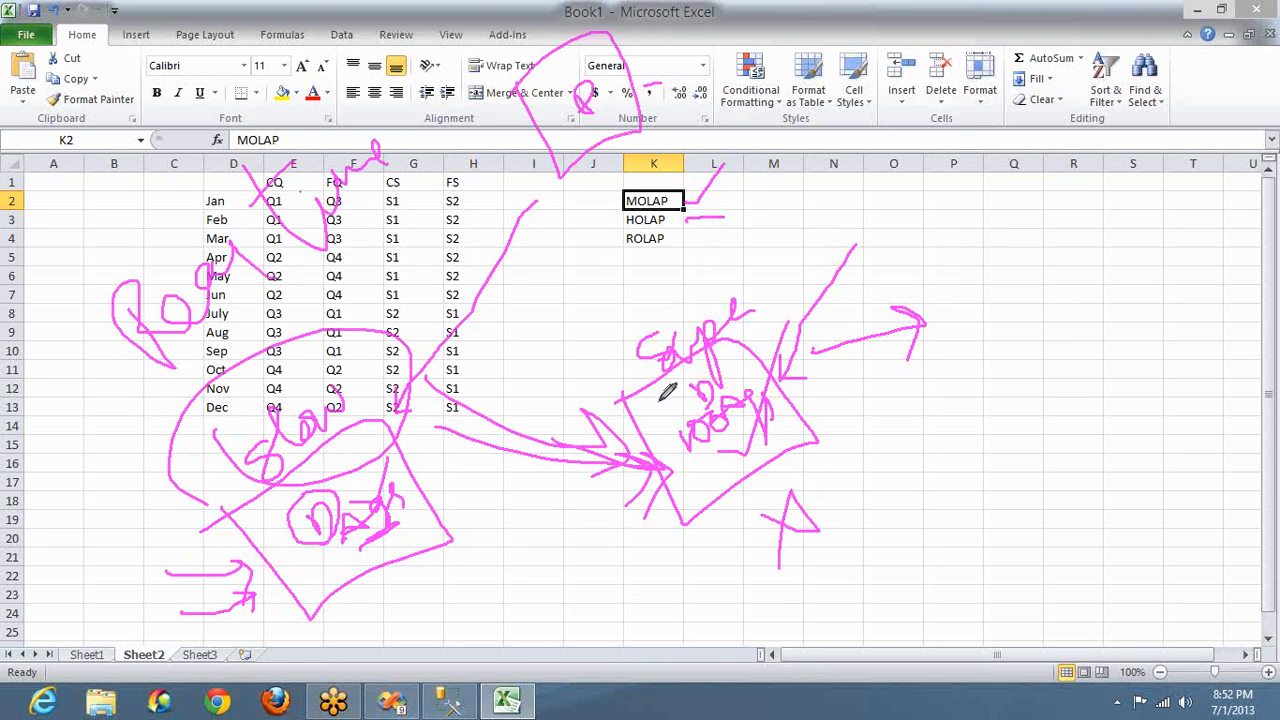
Add check marks above the diamond below the list, over the Slow circle and beside HOLAP.
drag(662, 292, 692, 252)
mouse_move(207, 443)
mouse_down()
mouse_move(244, 422)
mouse_move(258, 364)
mouse_up()
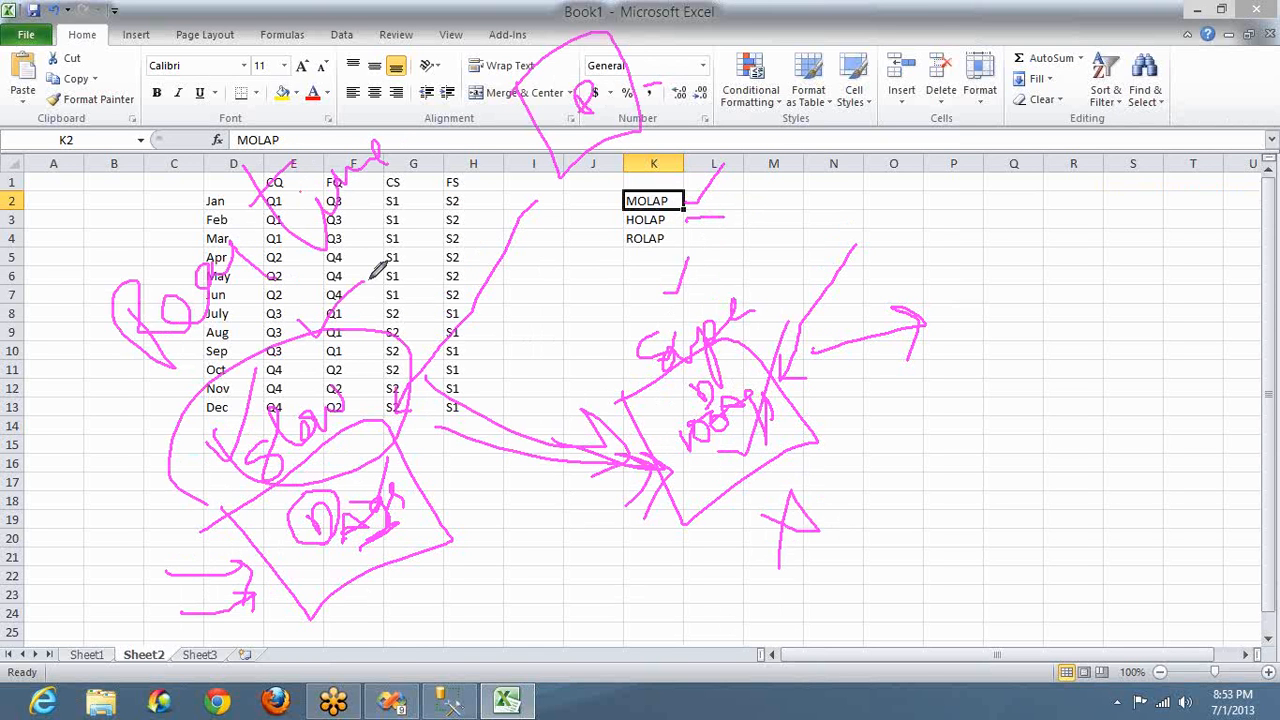
drag(734, 343, 791, 266)
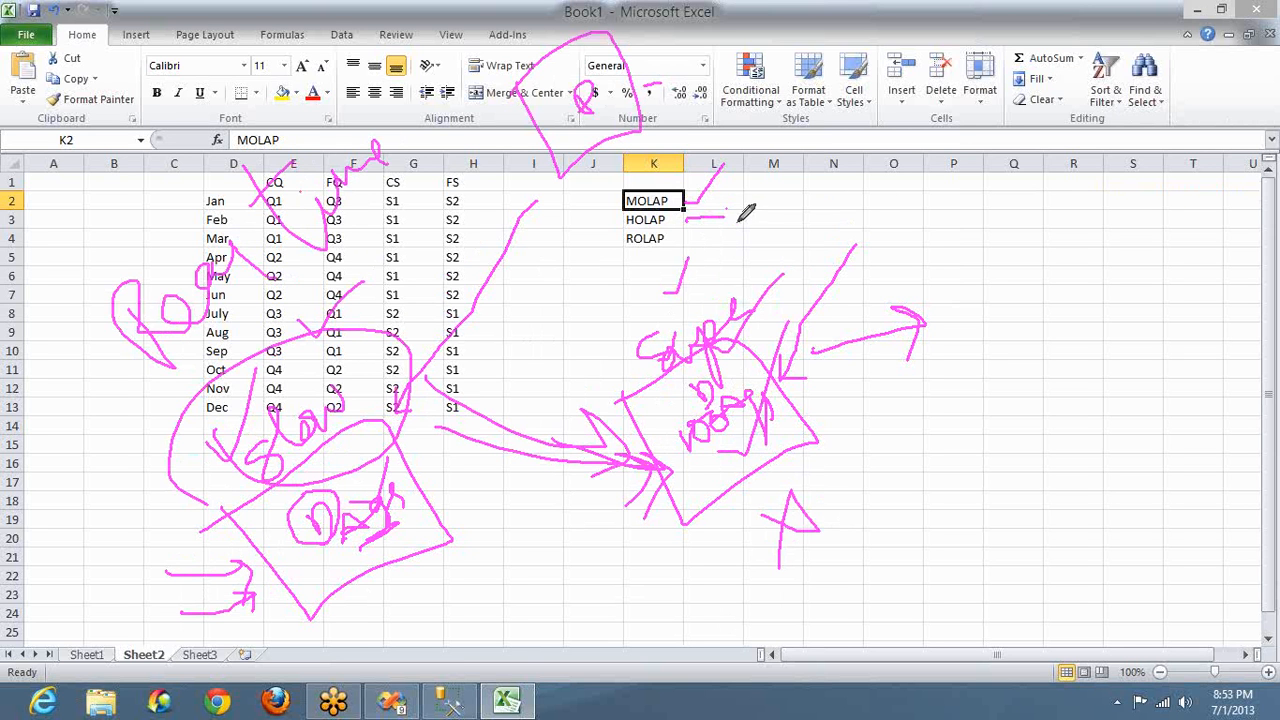
drag(729, 211, 785, 199)
click(1041, 172)
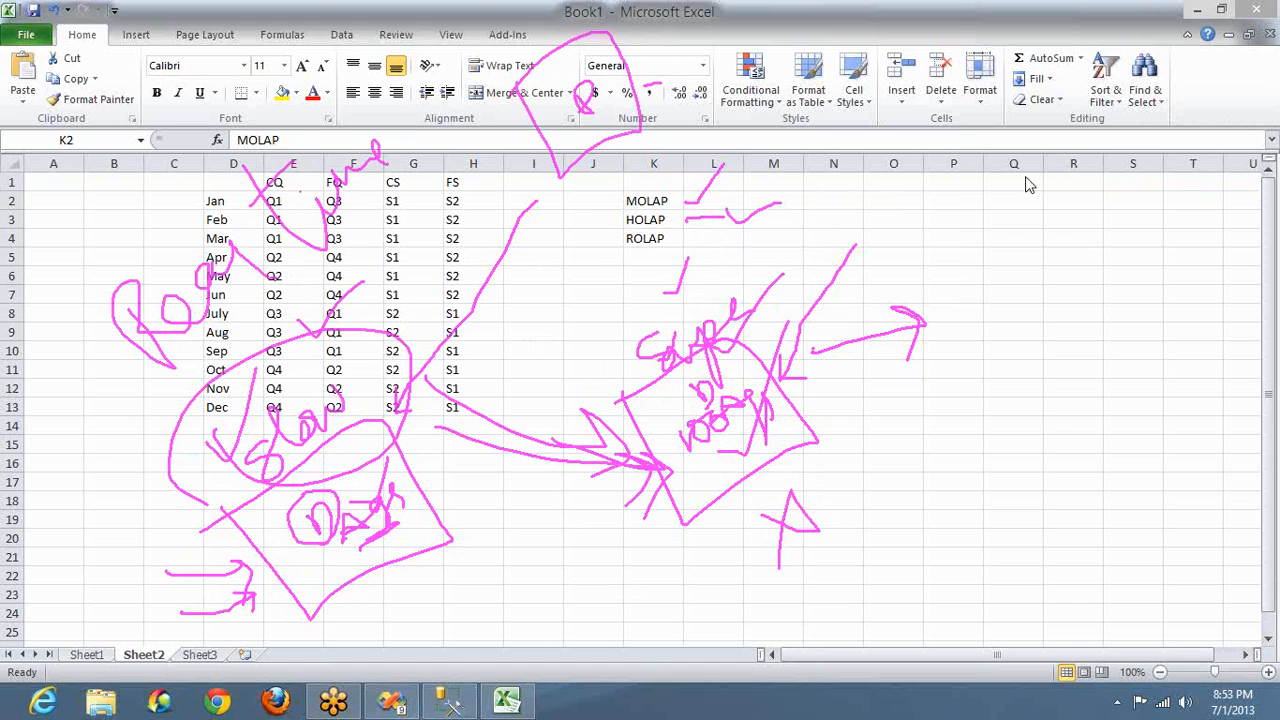
Draw an arrow from the Slow diamond's Agg into the other diamond, and arrows out both sides of HOLAP and ROLAP.
mouse_move(380, 475)
mouse_down()
mouse_move(586, 449)
mouse_move(660, 460)
mouse_up()
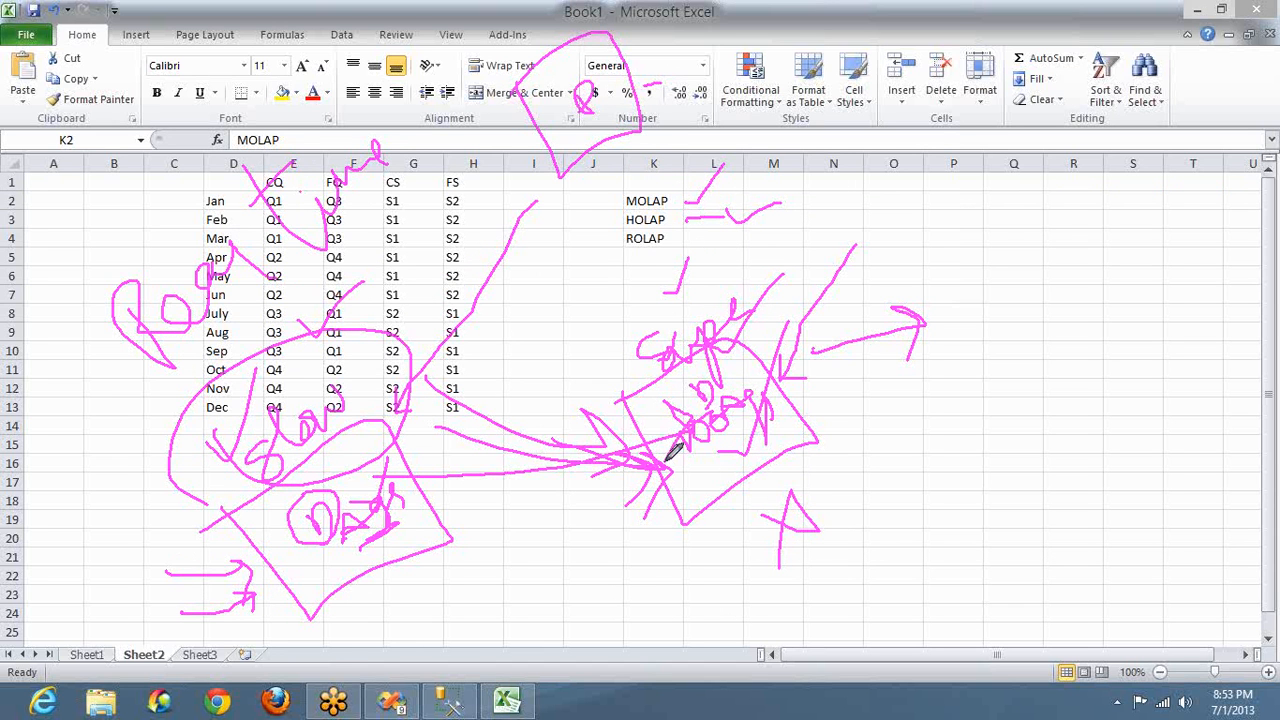
drag(614, 246, 527, 250)
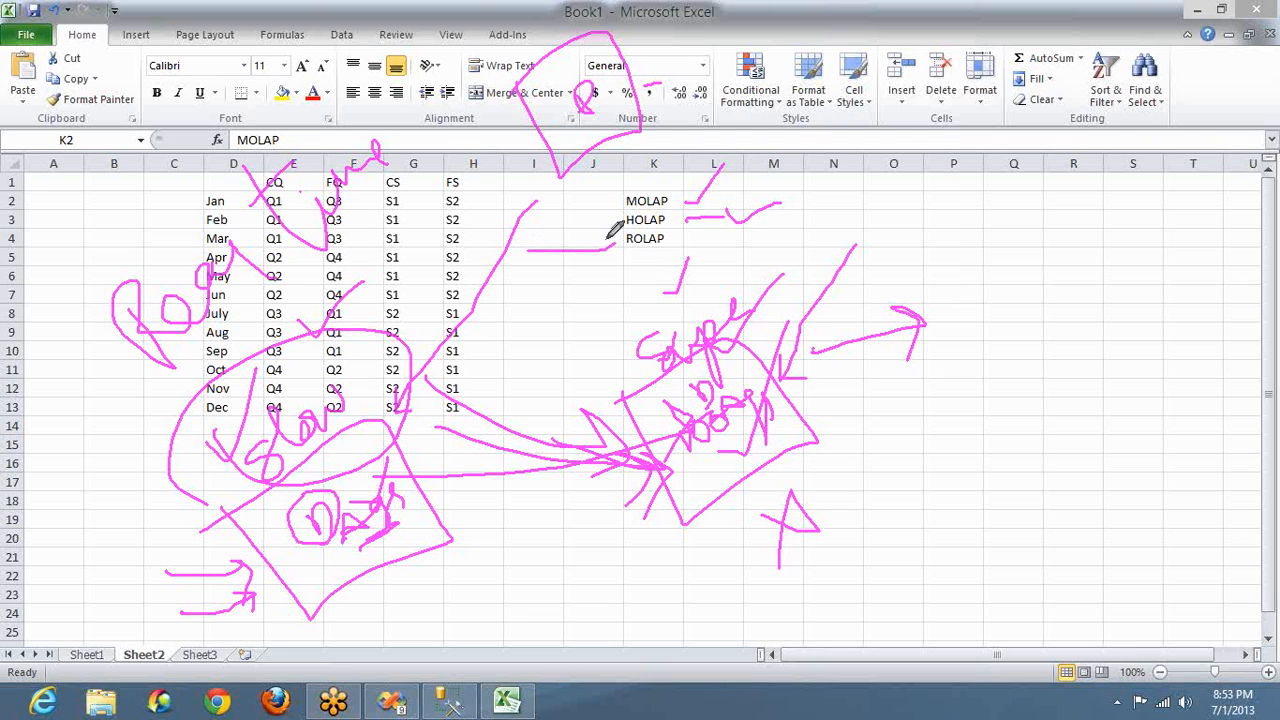
mouse_move(602, 219)
mouse_down()
mouse_move(557, 219)
mouse_move(558, 206)
mouse_move(524, 250)
mouse_move(550, 268)
mouse_up()
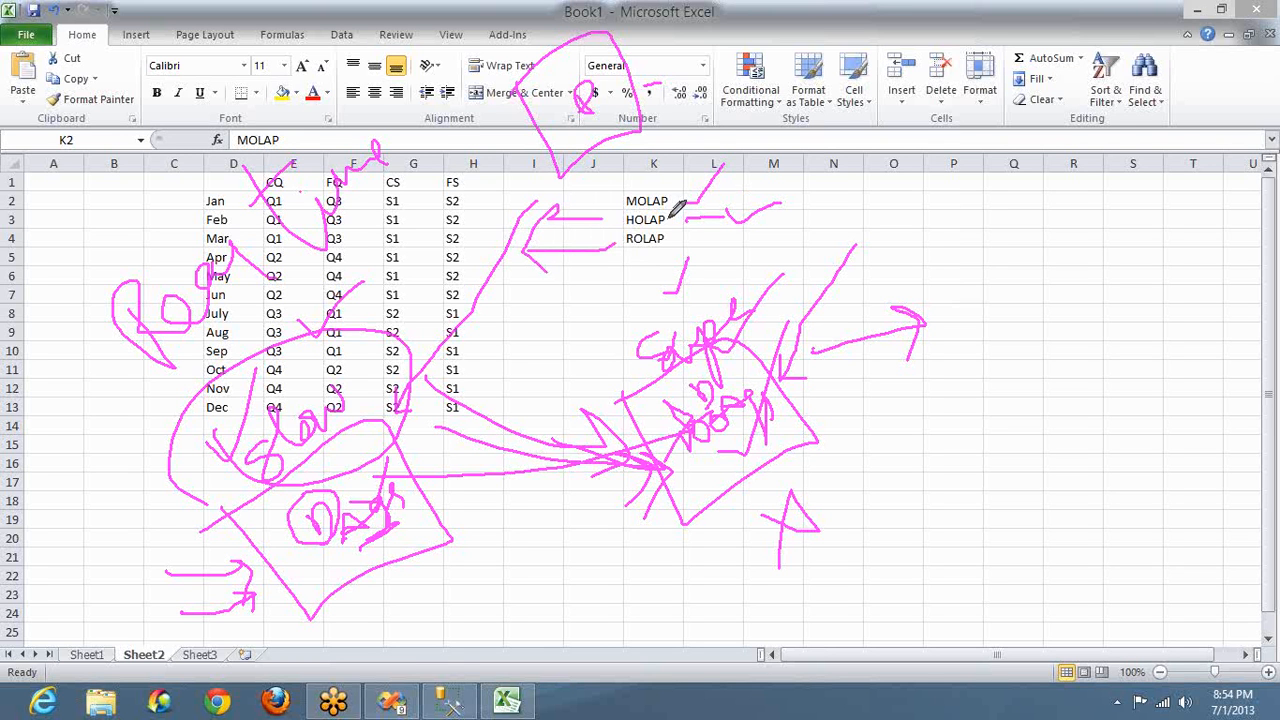
mouse_move(668, 219)
mouse_down()
mouse_move(798, 213)
mouse_move(862, 170)
mouse_move(858, 186)
mouse_up()
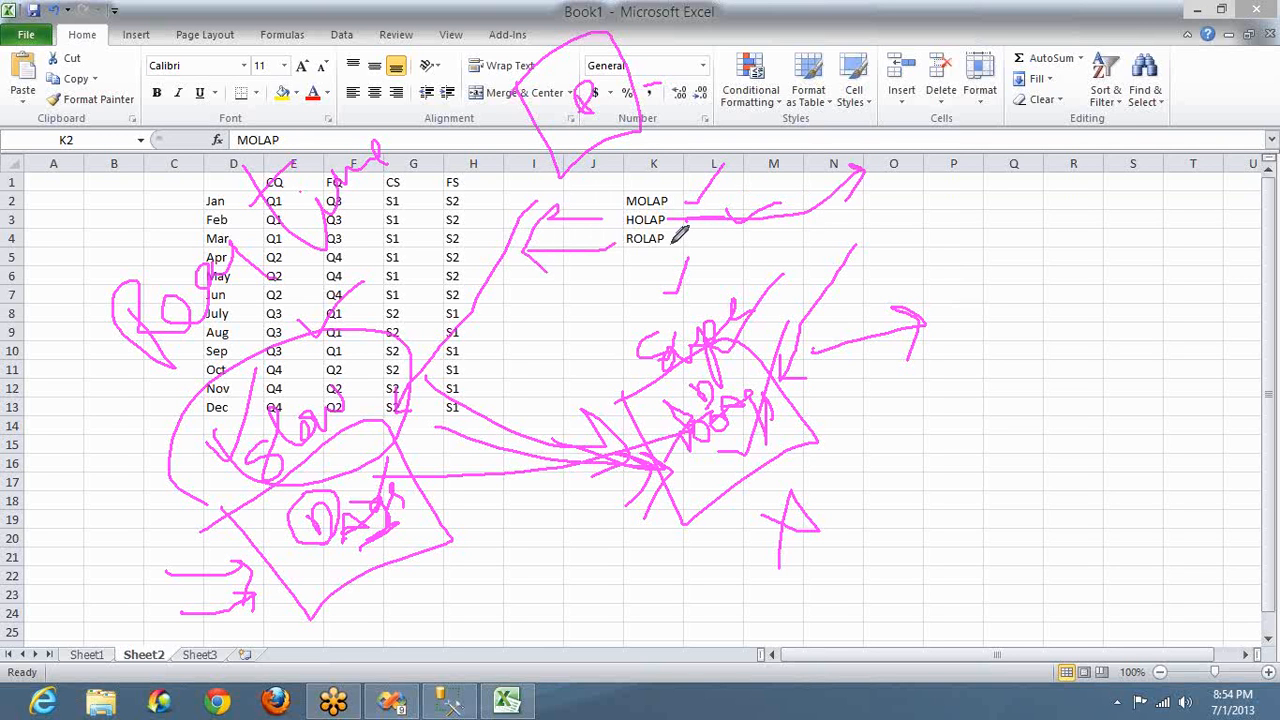
drag(672, 242, 840, 172)
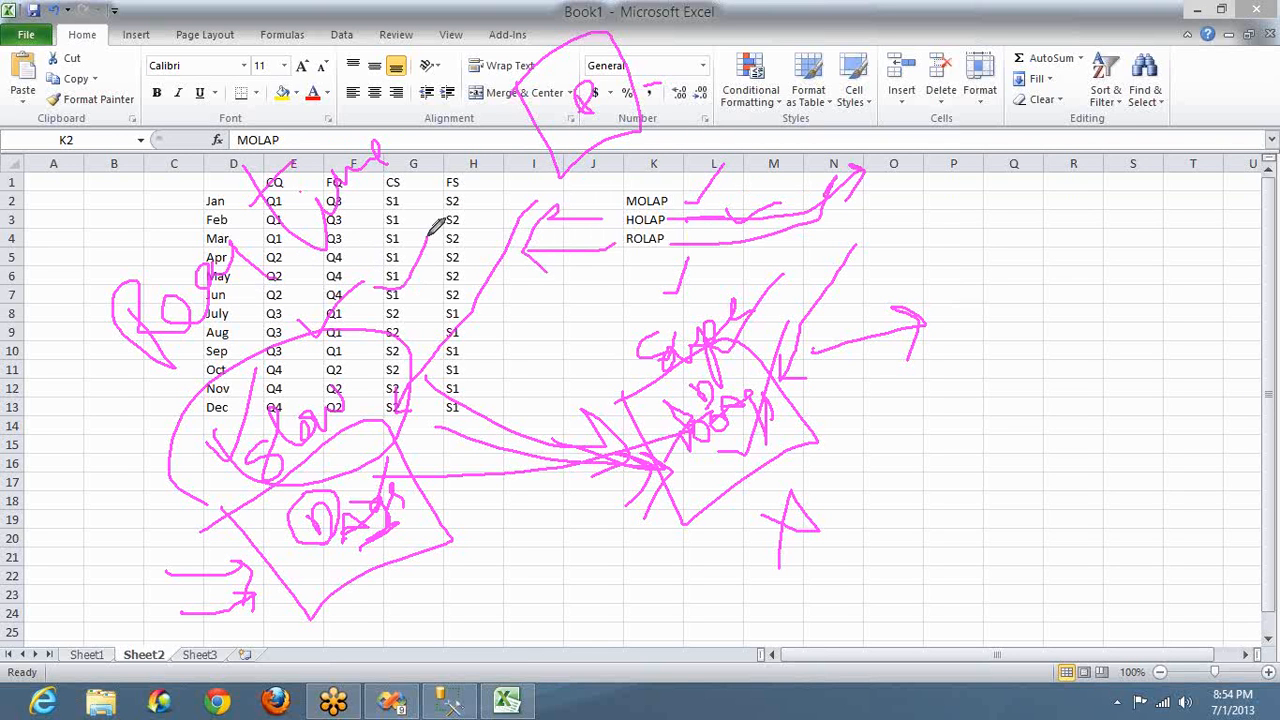
Tick the diamond below the list, draw two curved arrows to it from the Slow diamond, and box their heads.
click(849, 425)
drag(868, 437, 901, 398)
mouse_move(458, 577)
mouse_down()
mouse_move(712, 548)
mouse_move(723, 534)
mouse_move(728, 598)
mouse_up()
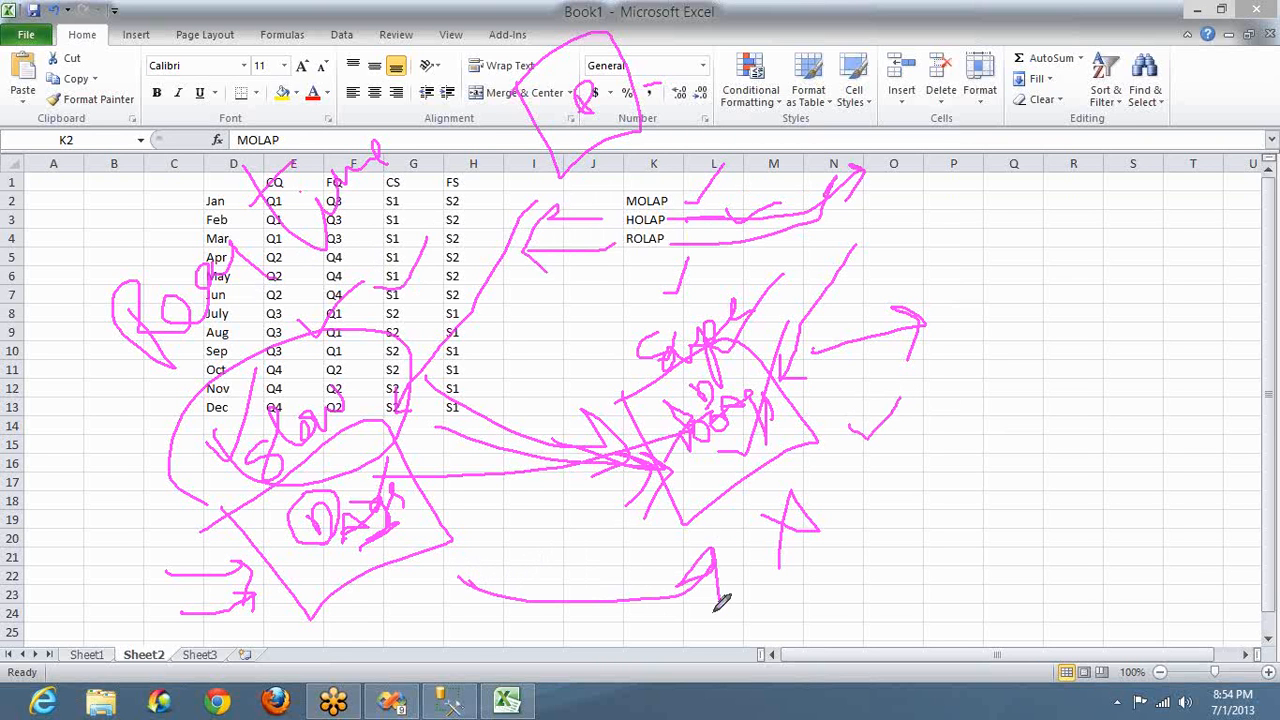
drag(467, 581, 757, 519)
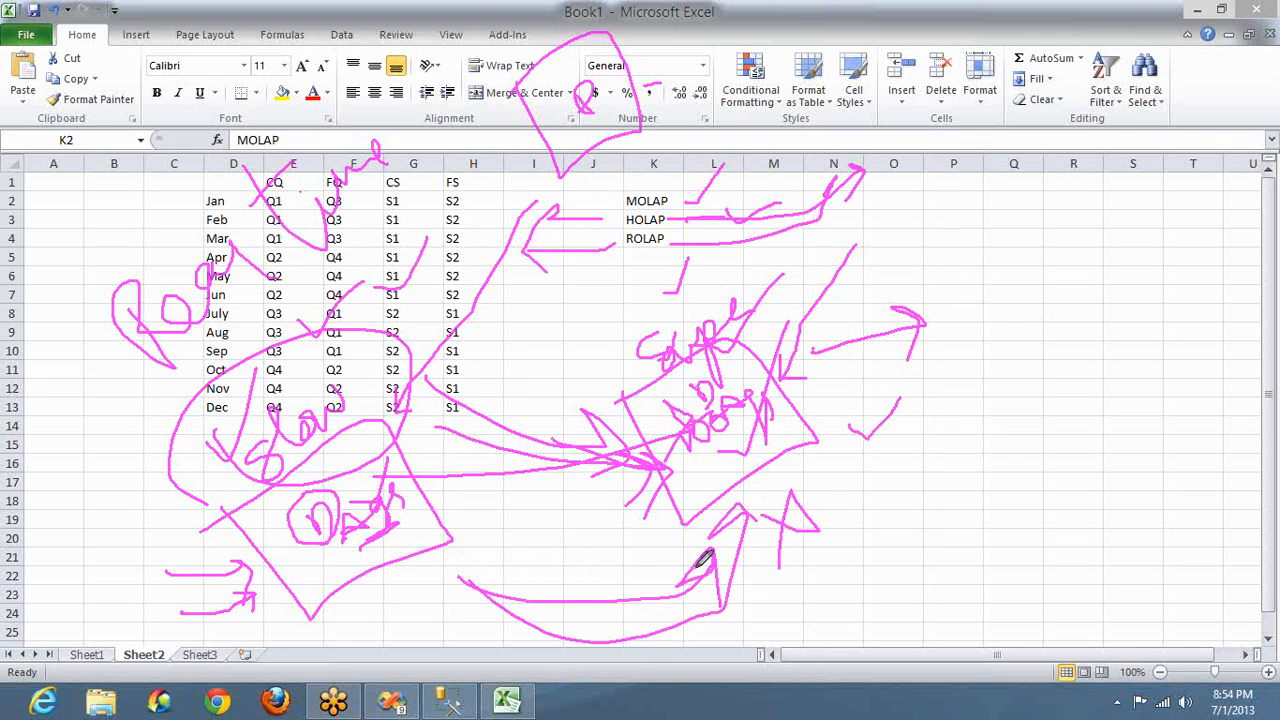
mouse_move(716, 556)
mouse_down()
mouse_move(629, 609)
mouse_move(726, 602)
mouse_up()
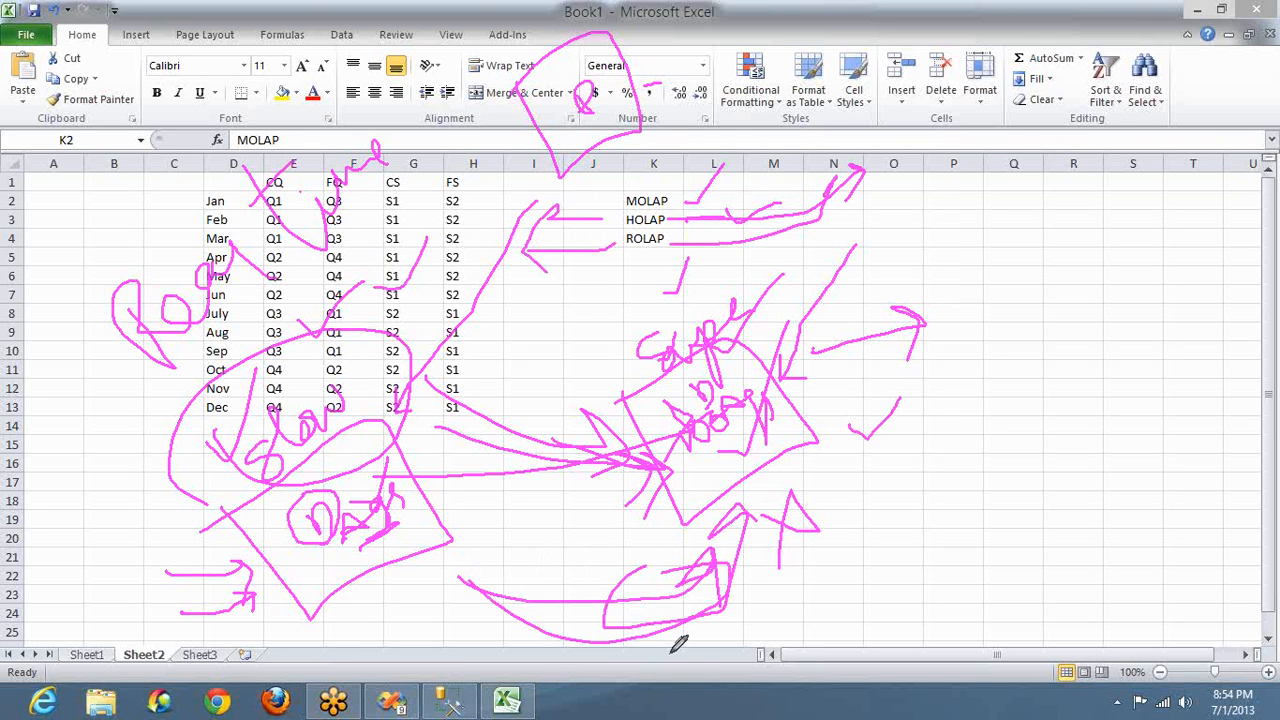
drag(648, 578, 674, 620)
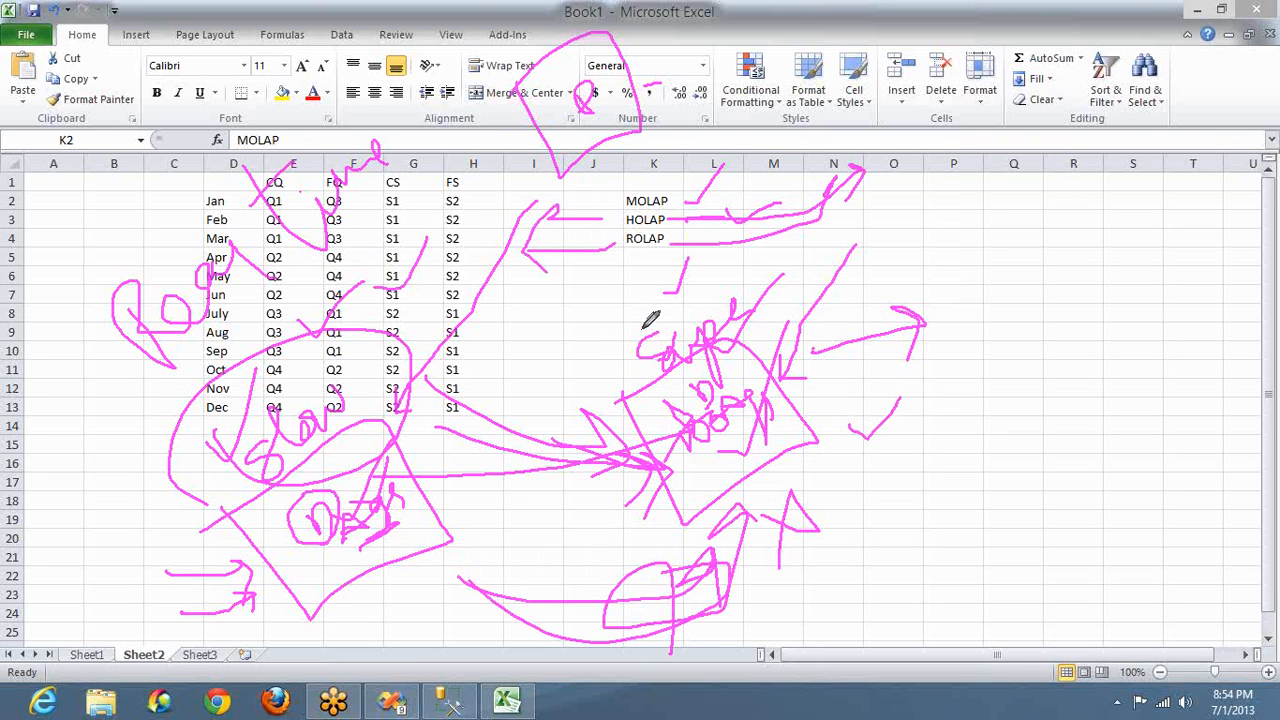
Add more check marks around the diamond below the list and draw an oval labelled R beside it.
drag(662, 338, 727, 262)
click(836, 488)
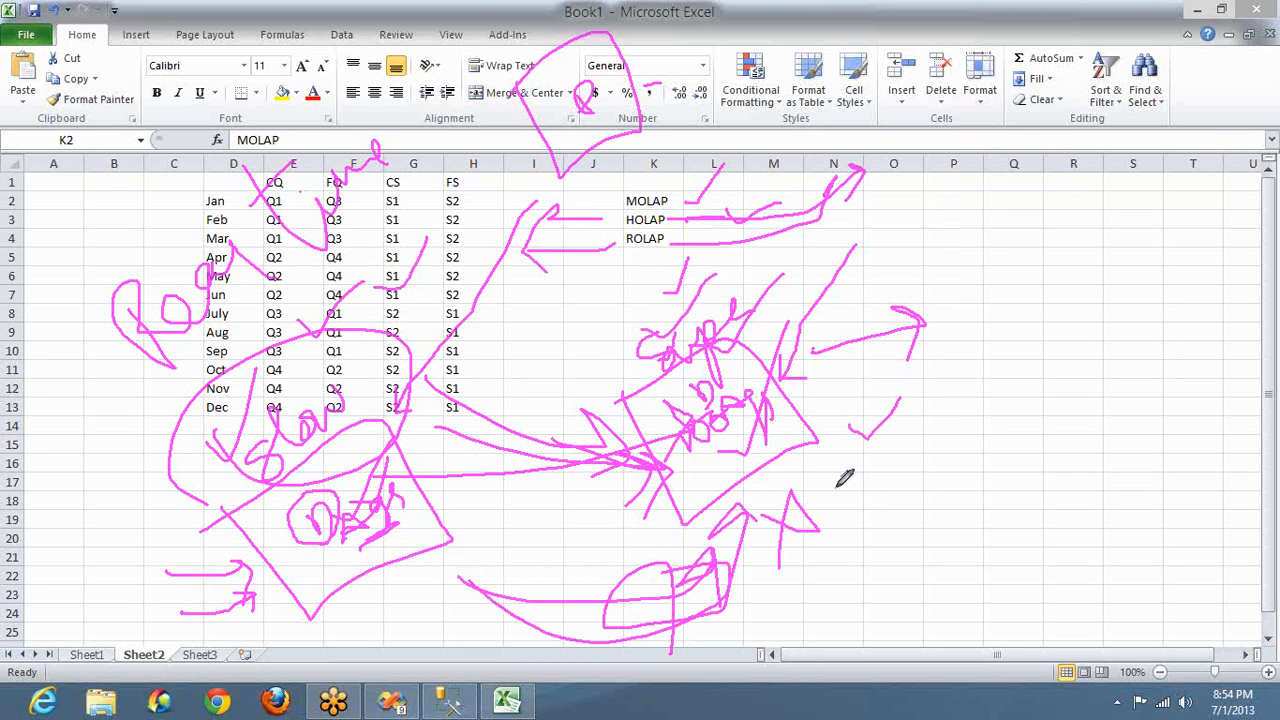
mouse_move(865, 486)
mouse_down()
mouse_move(899, 423)
mouse_move(932, 502)
mouse_up()
mouse_move(913, 452)
mouse_down()
mouse_move(915, 473)
mouse_move(981, 509)
mouse_up()
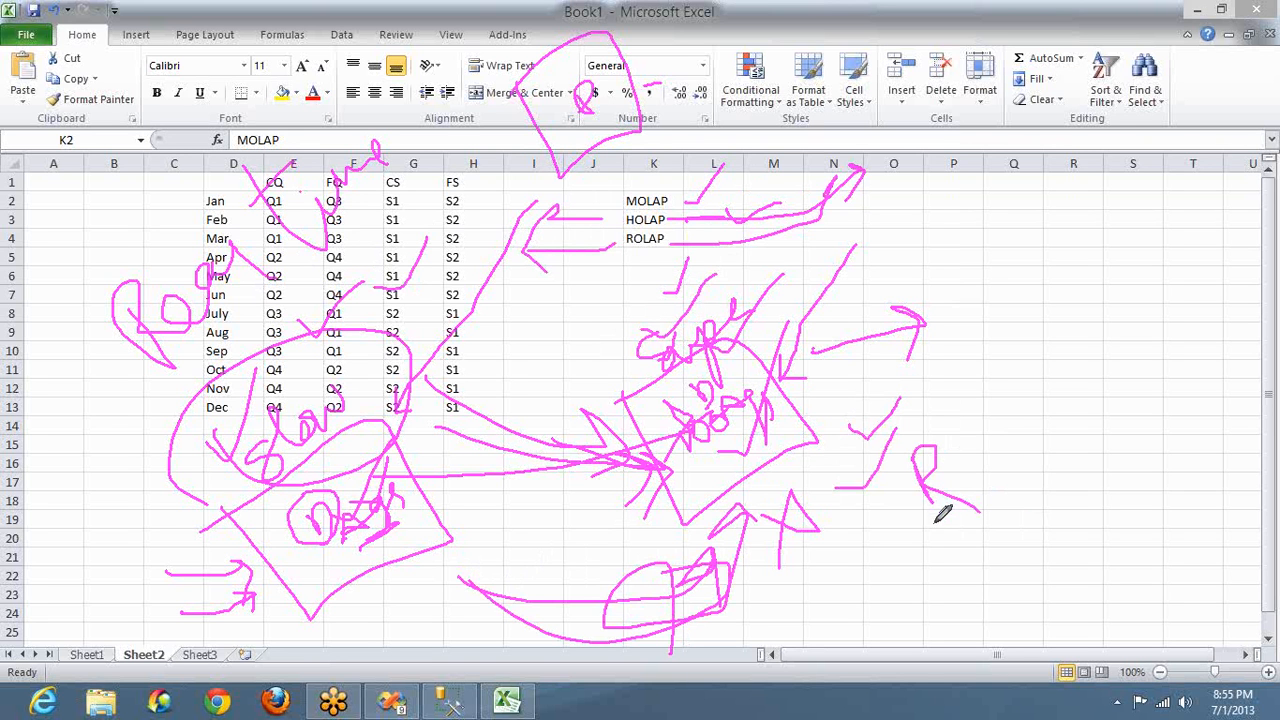
mouse_move(928, 527)
mouse_down()
mouse_move(1010, 514)
mouse_move(886, 450)
mouse_move(966, 572)
mouse_up()
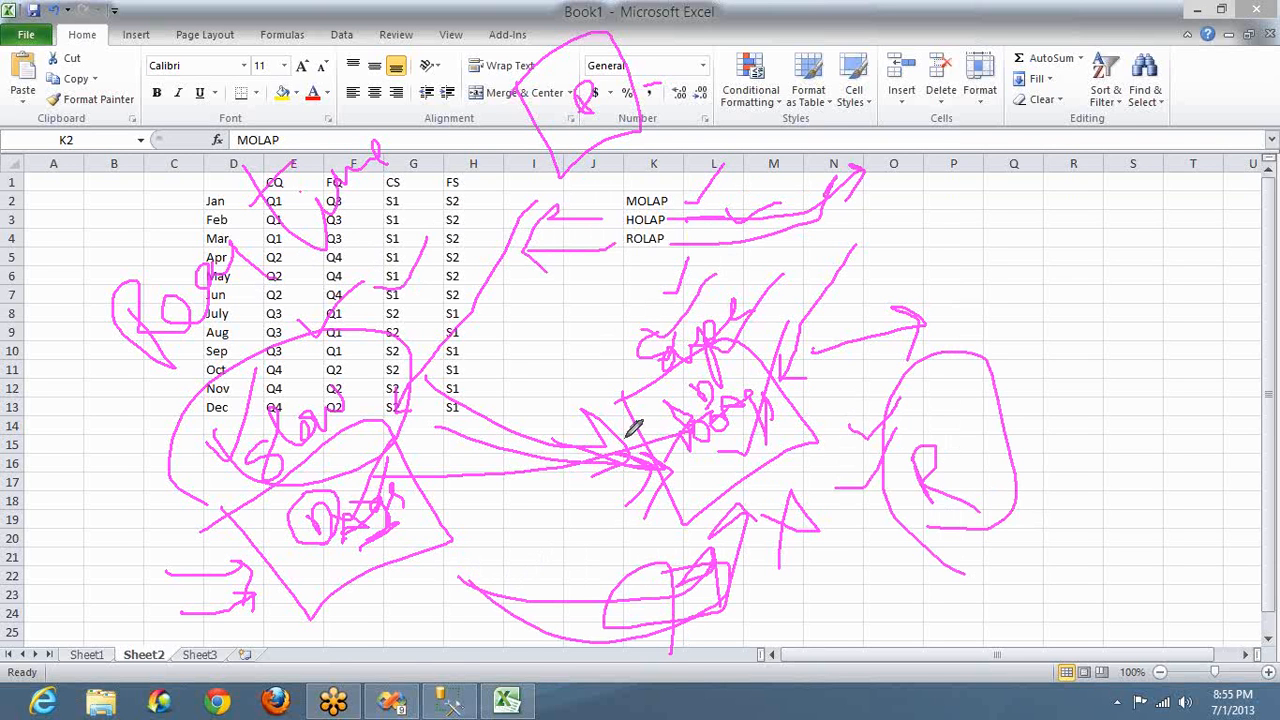
drag(613, 354, 626, 293)
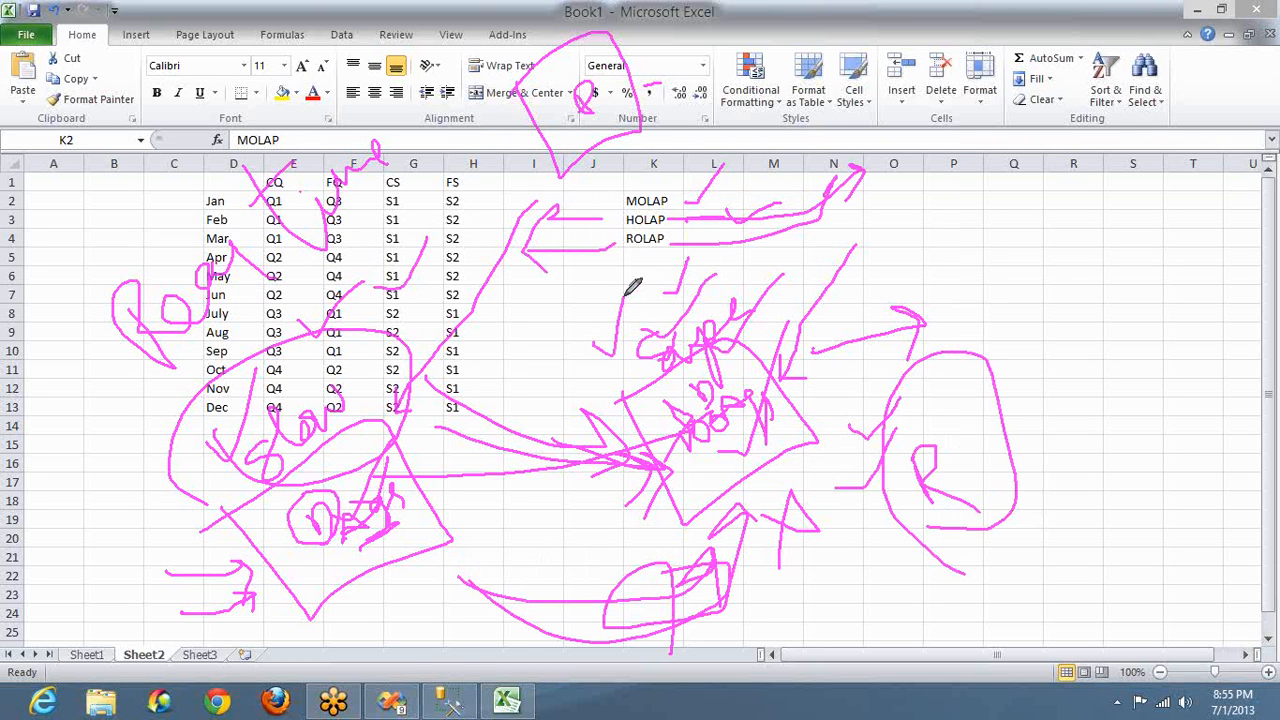